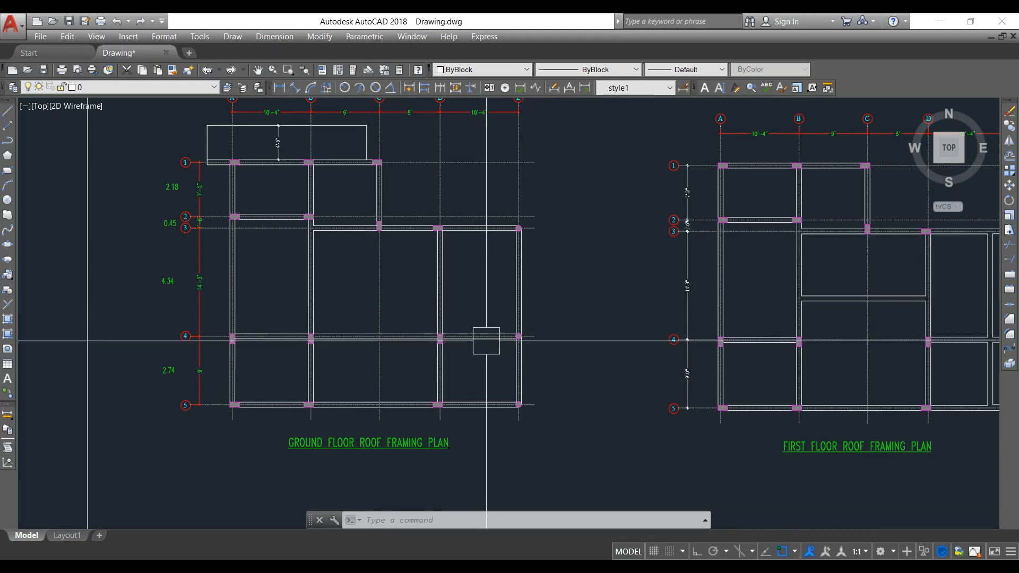
Examine the ground, typical and terrace floor plans drawn below the framing plans.
scroll(485, 341, down, 2)
scroll(517, 314, down, 2)
middle_drag(518, 430, 519, 280)
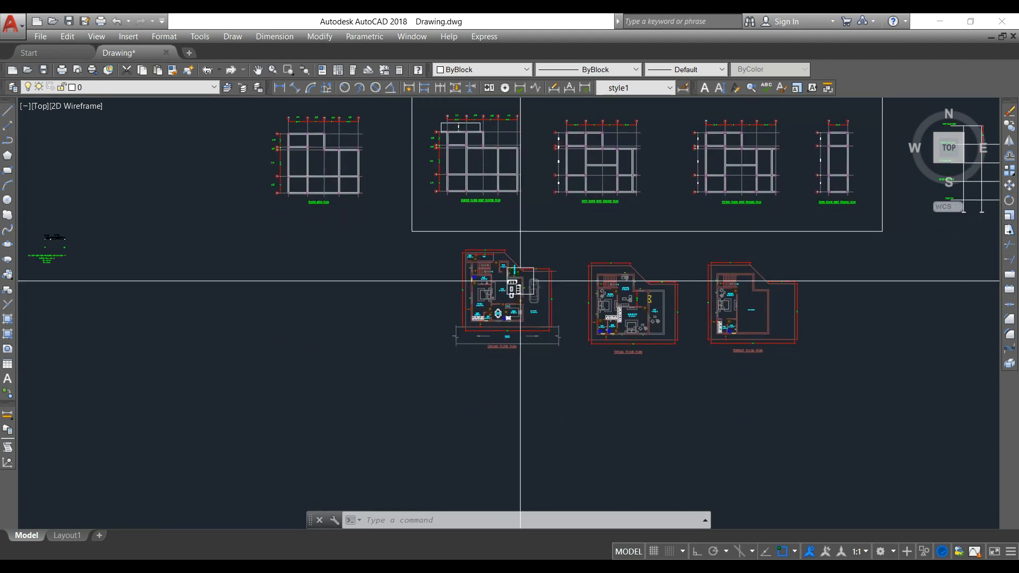
scroll(548, 281, up, 2)
middle_drag(684, 420, 397, 400)
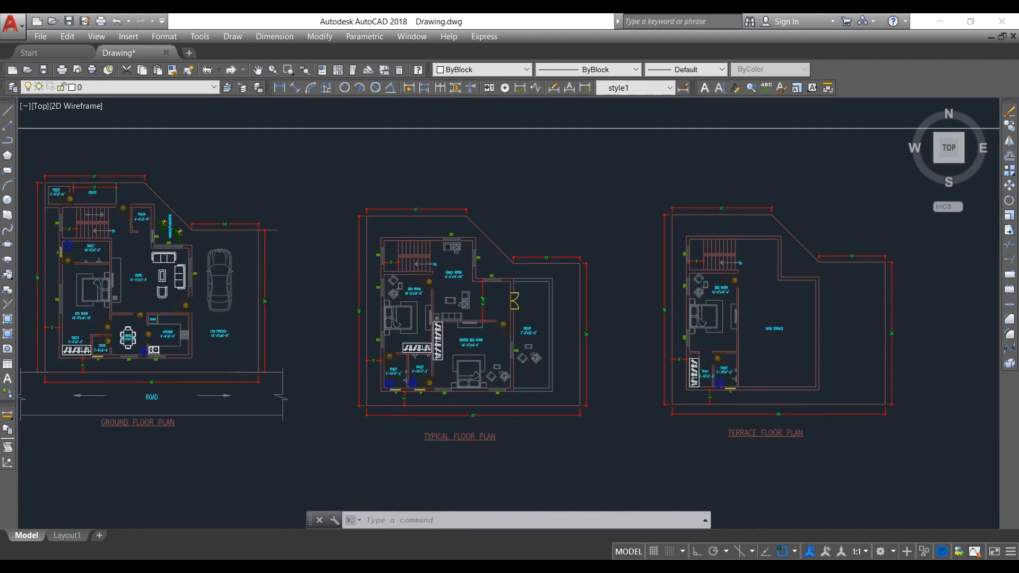
scroll(797, 397, down, 4)
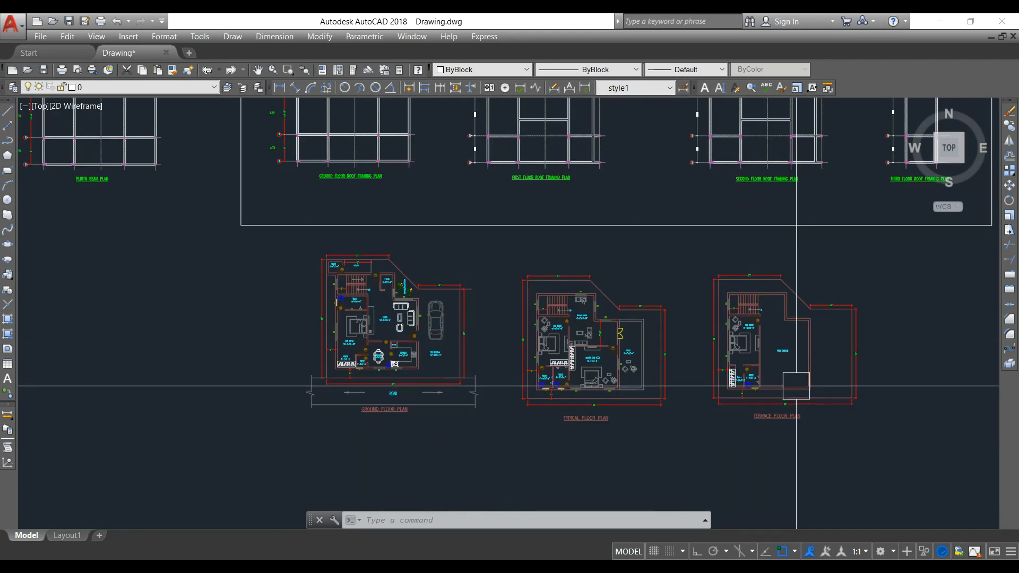
scroll(796, 376, up, 2)
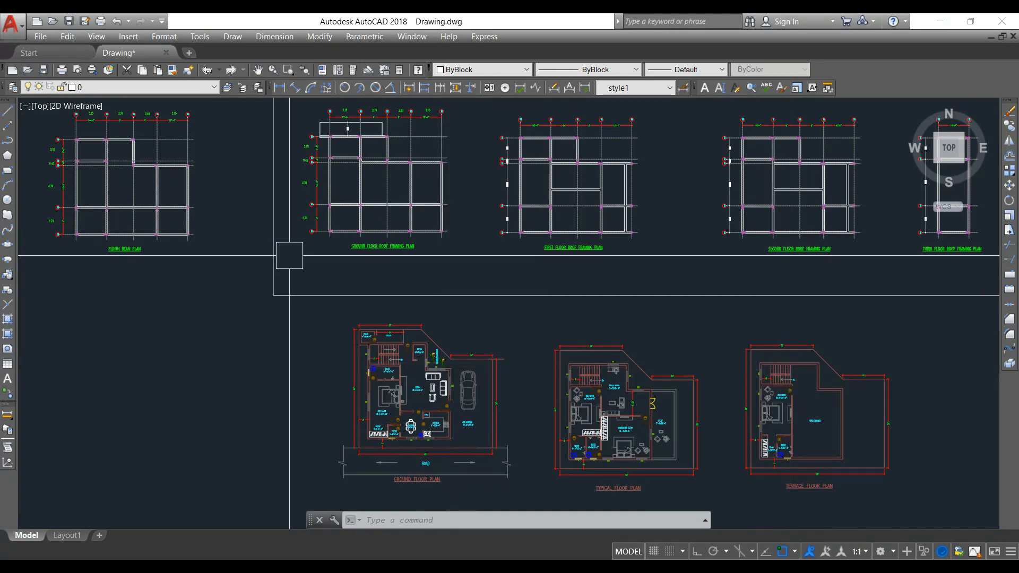
Examine the roof framing plans from the ground floor to the third floor, and compare them with the terrace floor plan.
scroll(349, 176, up, 4)
scroll(469, 329, down, 3)
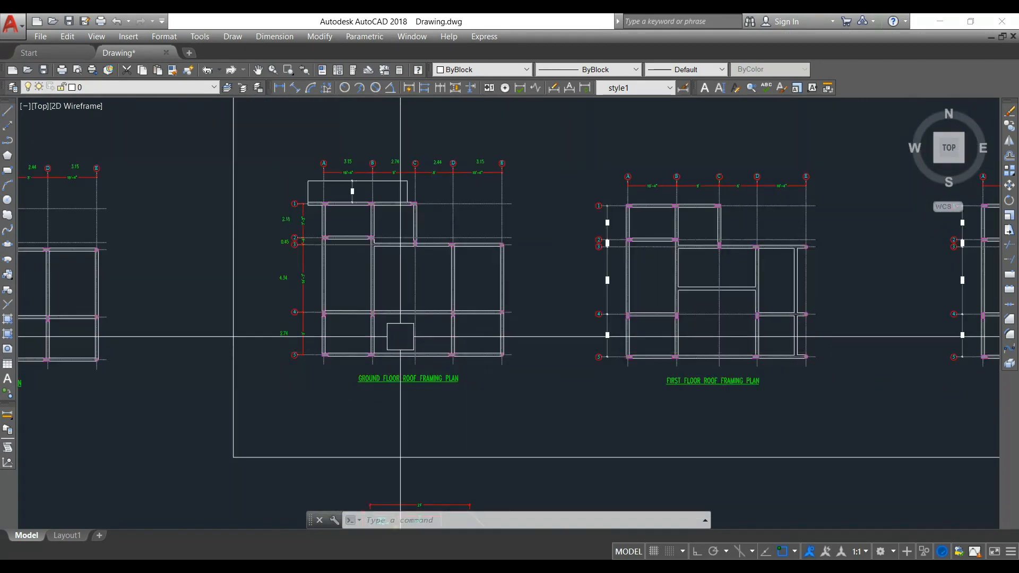
scroll(344, 258, up, 2)
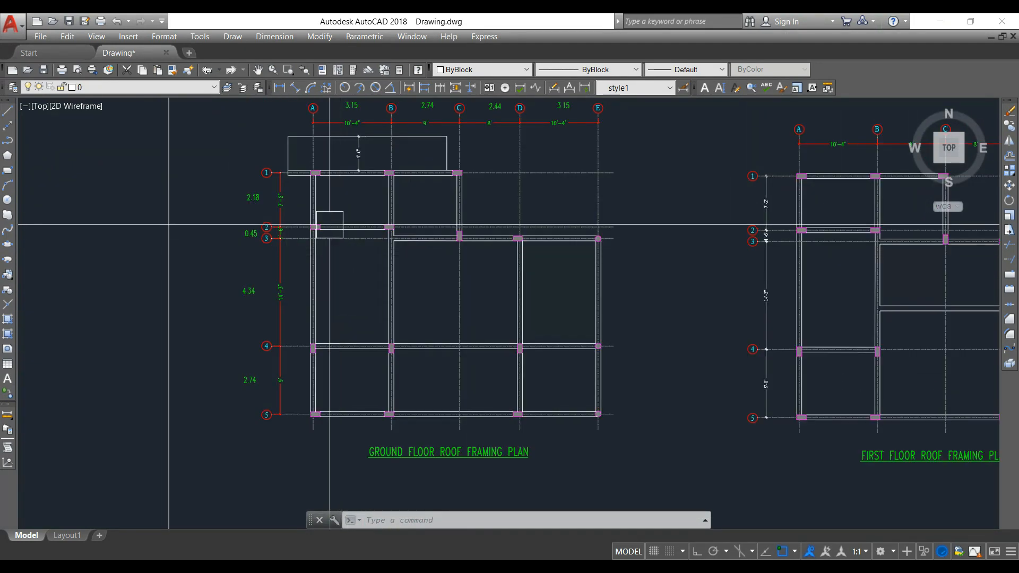
middle_drag(582, 329, 167, 308)
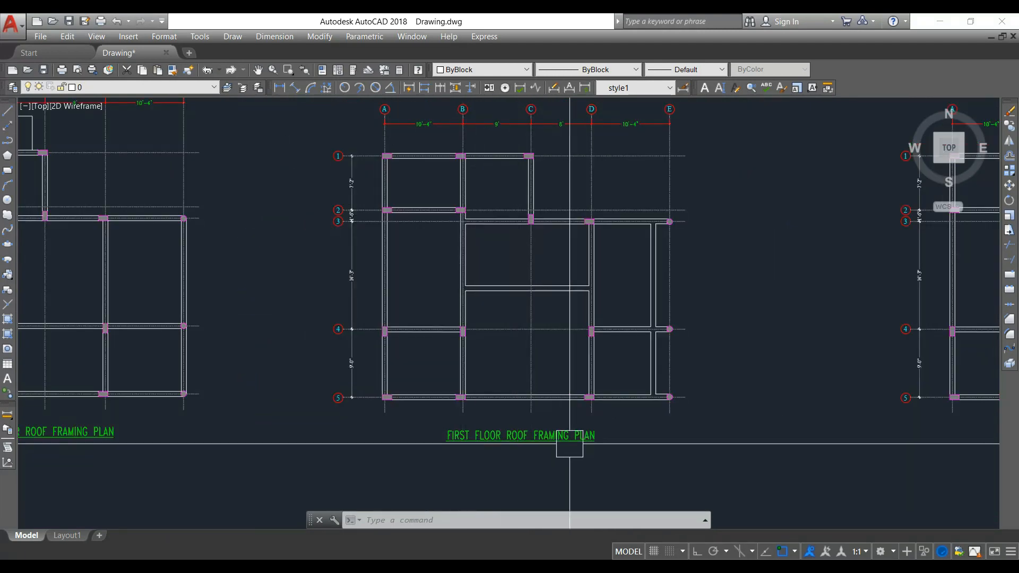
scroll(514, 445, down, 2)
middle_drag(541, 271, 201, 270)
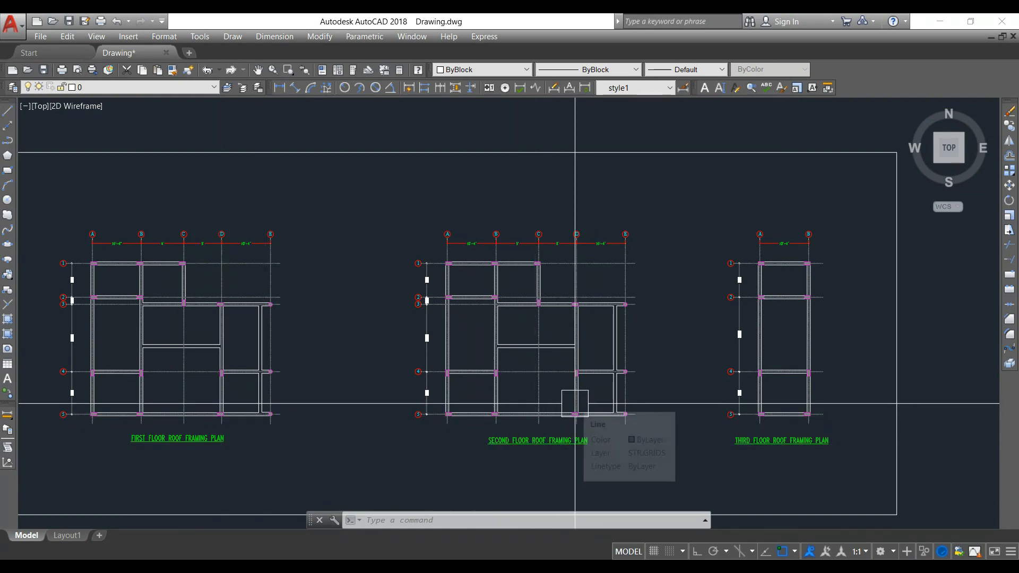
scroll(641, 418, up, 2)
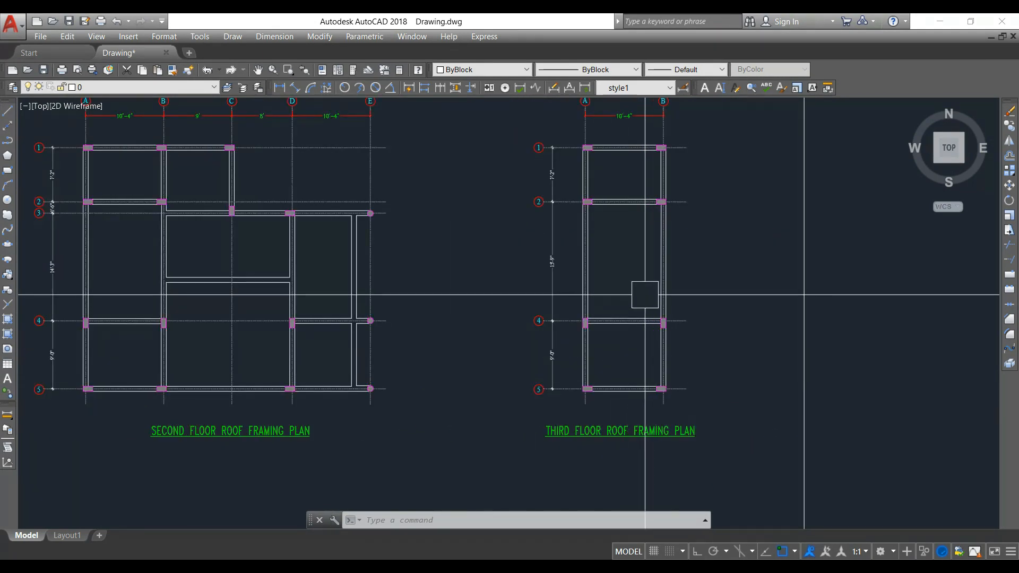
scroll(645, 295, down, 5)
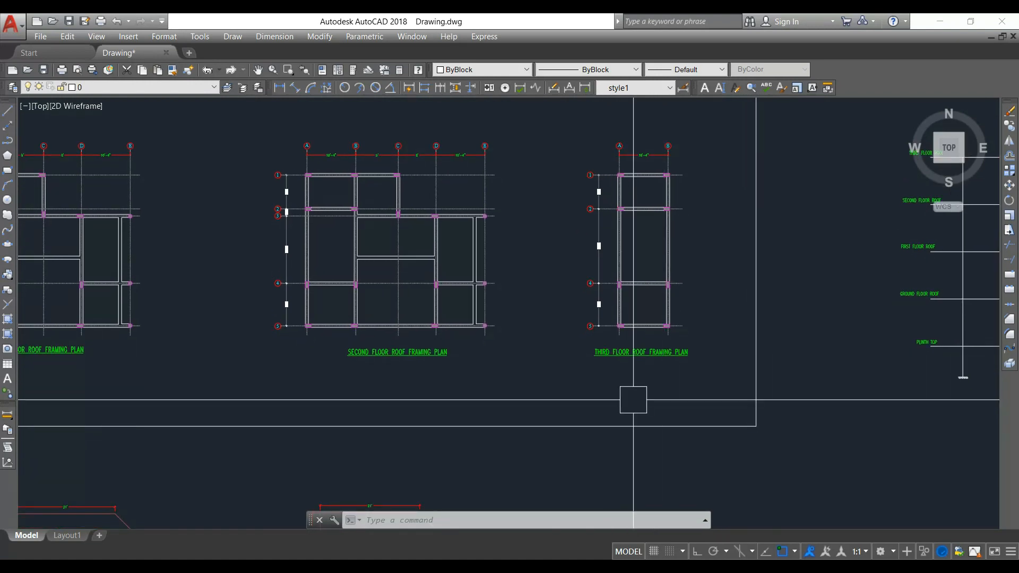
scroll(520, 501, up, 7)
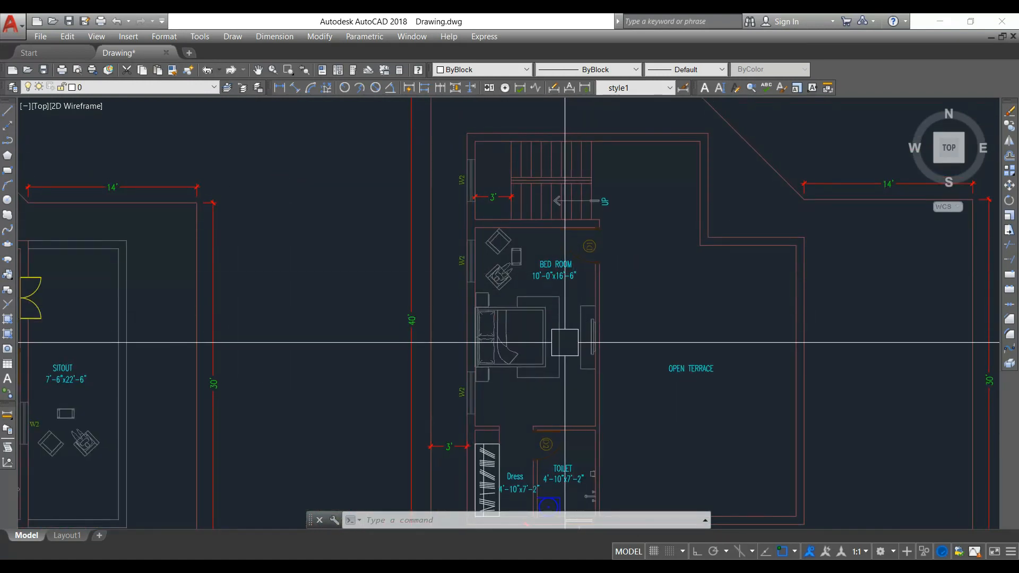
scroll(542, 160, down, 2)
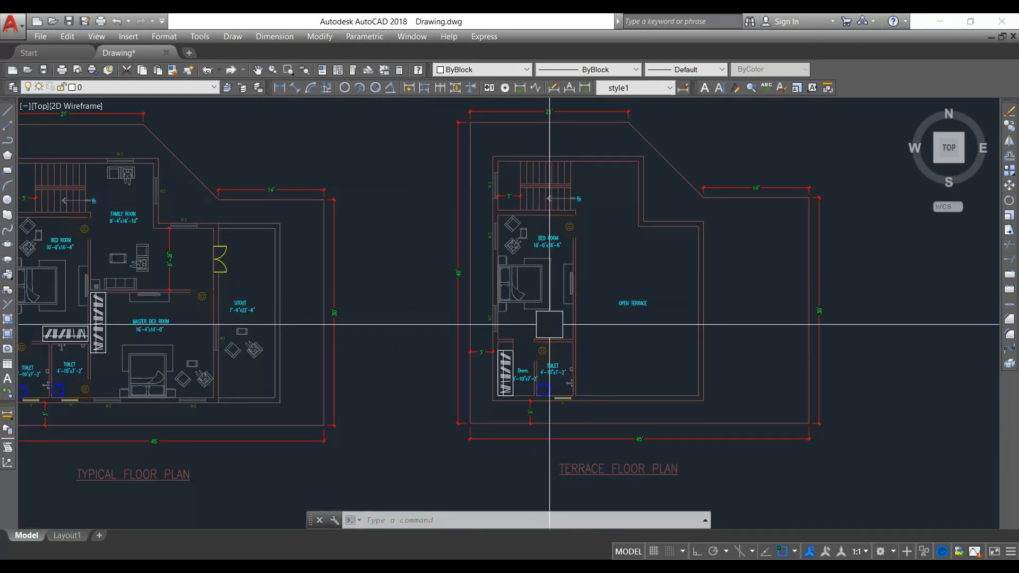
scroll(536, 220, down, 4)
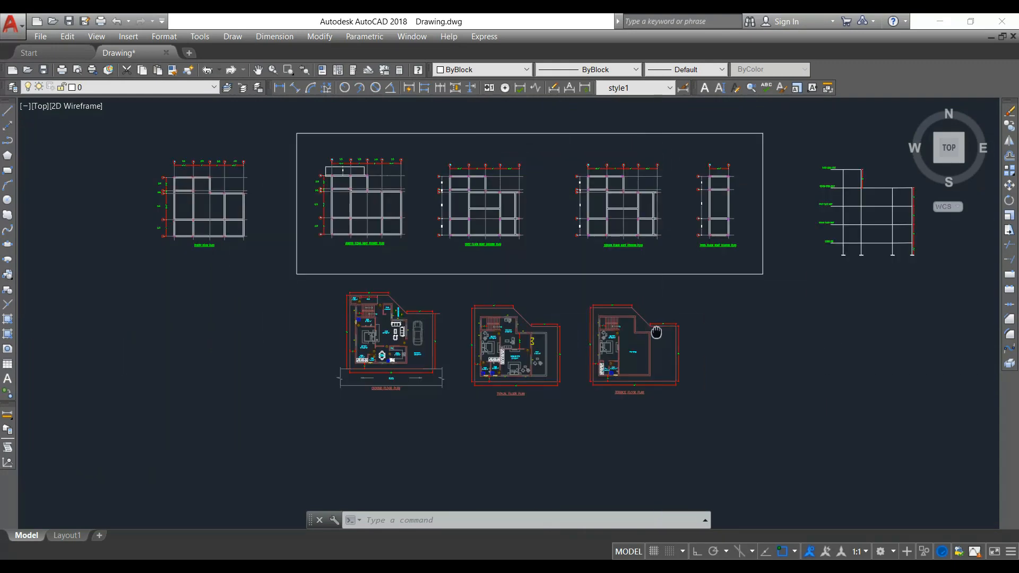
scroll(673, 289, up, 3)
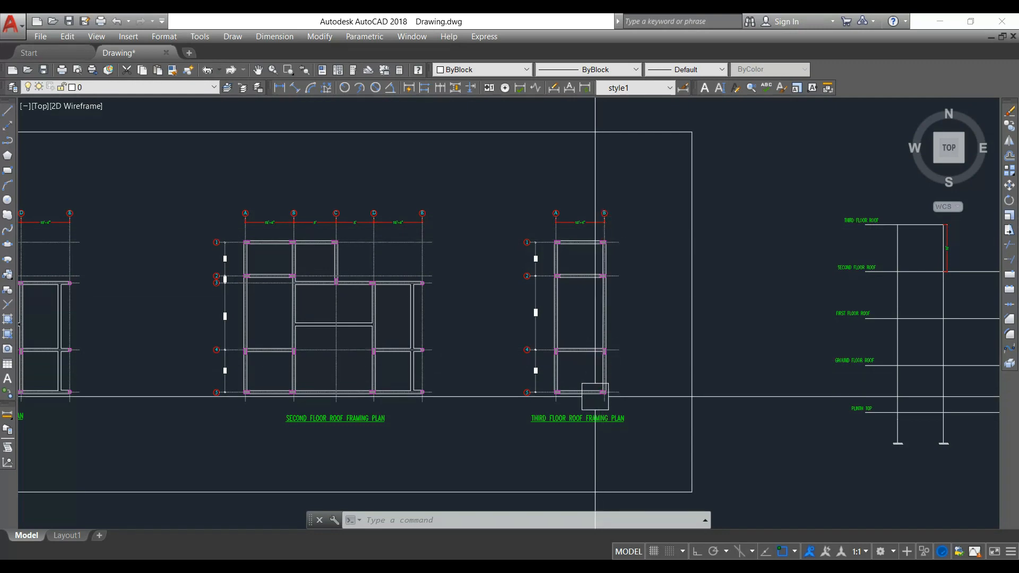
Examine the floor levels and storey heights in the frame elevation, and the grid spacings A to E in the ground floor roof framing plan.
scroll(594, 398, down, 2)
scroll(497, 323, up, 2)
scroll(497, 323, up, 4)
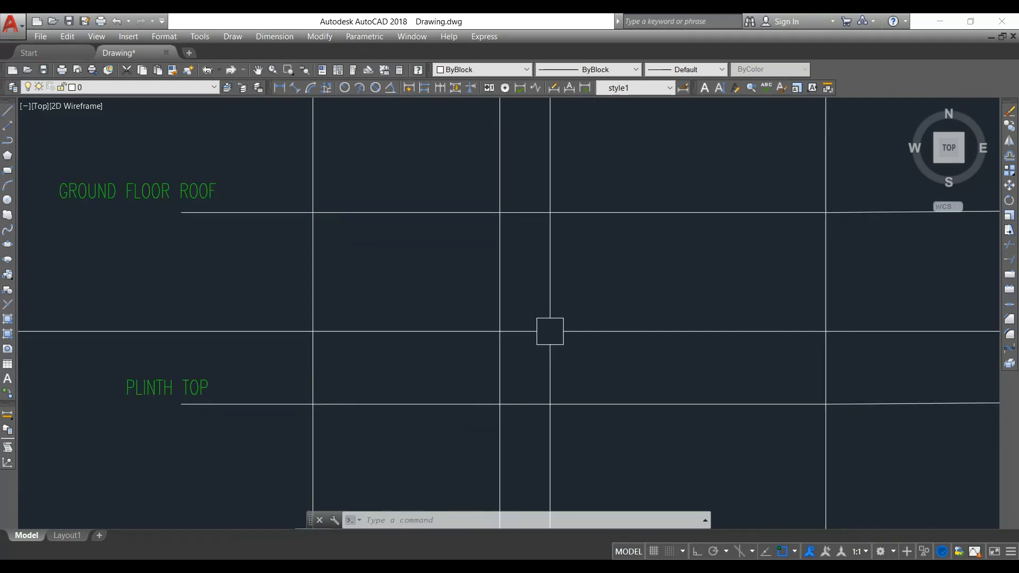
scroll(352, 357, down, 3)
scroll(321, 339, up, 2)
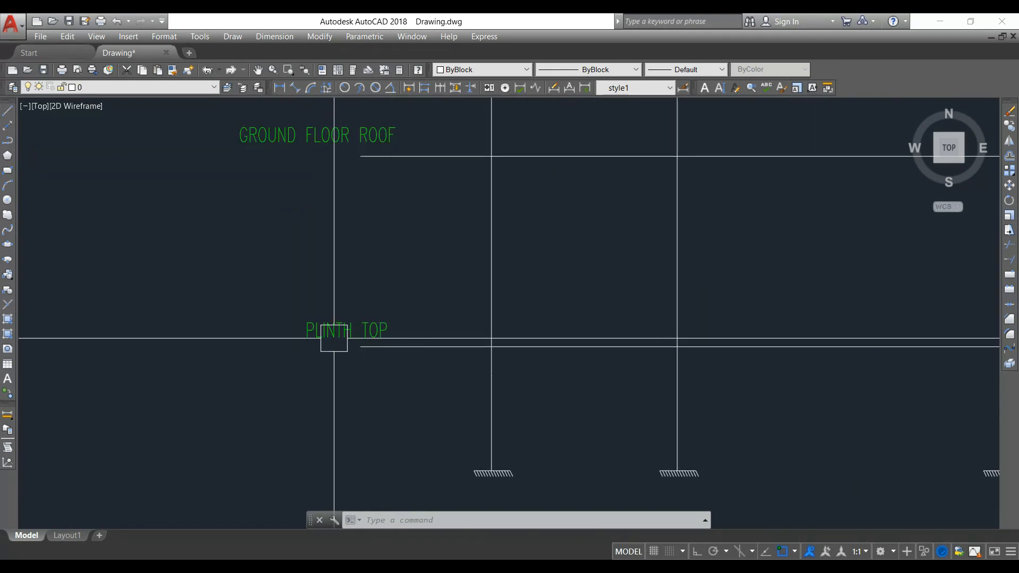
scroll(474, 351, down, 2)
middle_drag(518, 400, 364, 398)
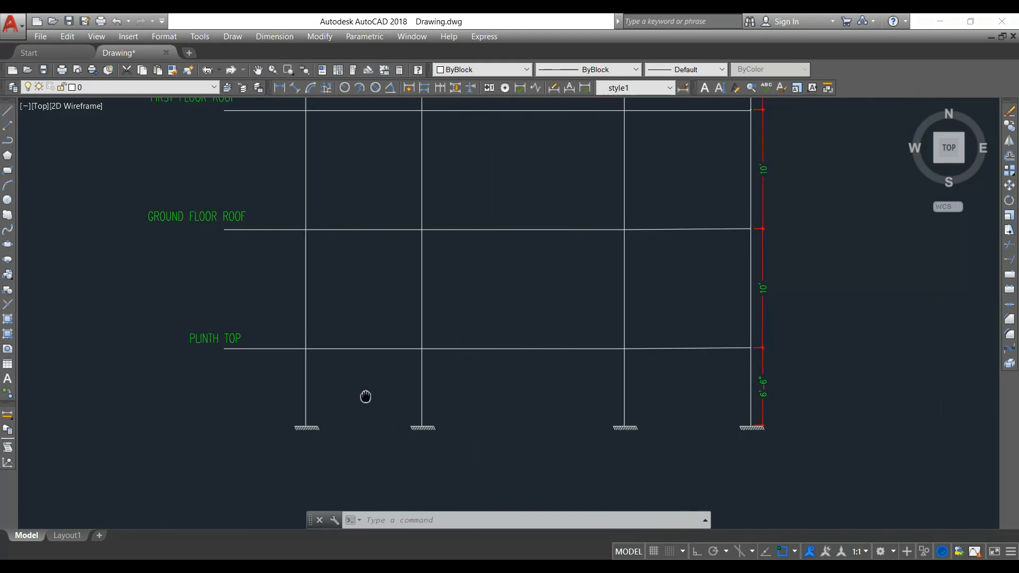
scroll(796, 372, up, 2)
scroll(764, 364, down, 4)
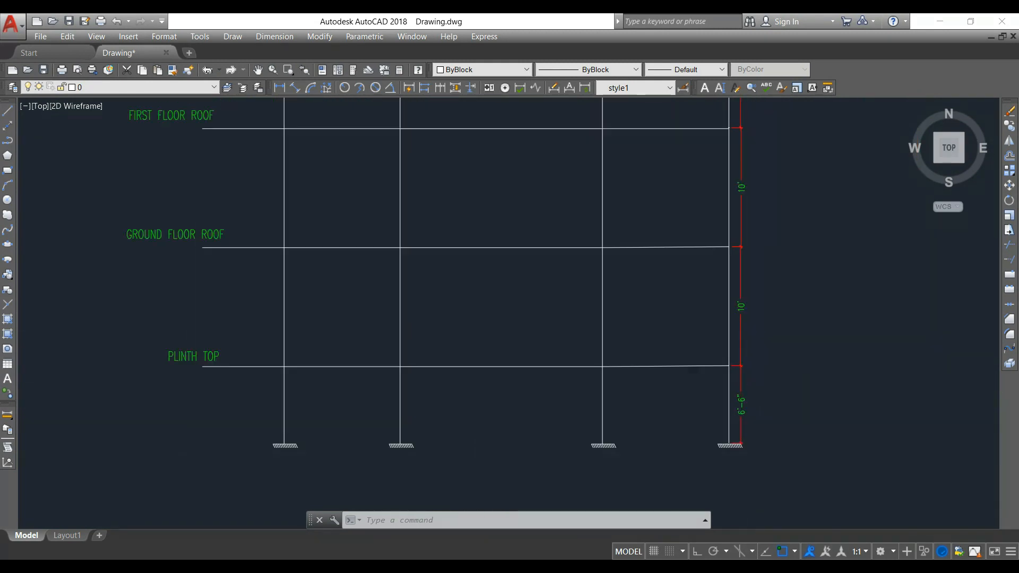
middle_drag(792, 330, 760, 394)
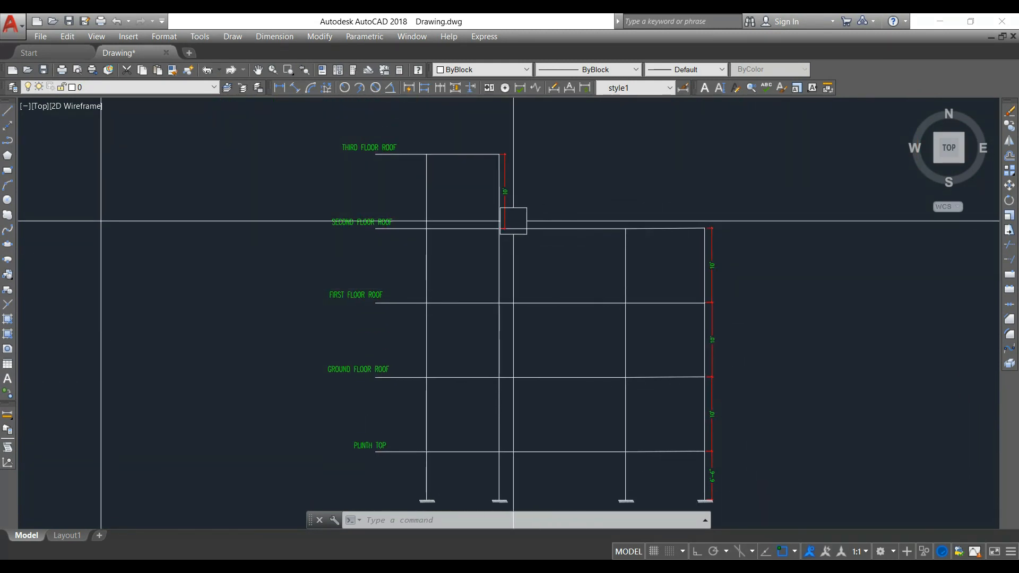
middle_drag(354, 451, 498, 413)
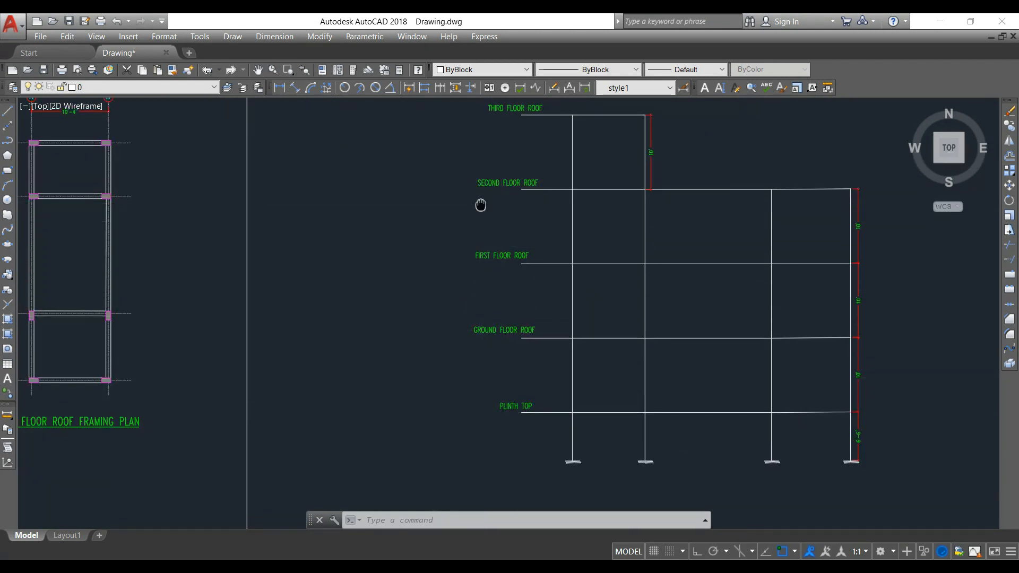
middle_drag(488, 137, 462, 271)
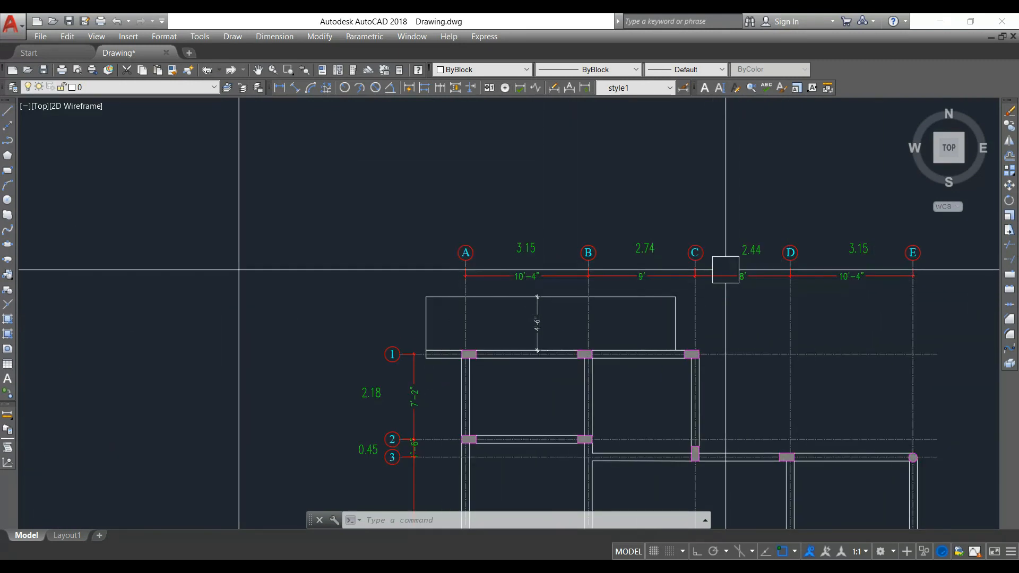
scroll(359, 134, down, 1)
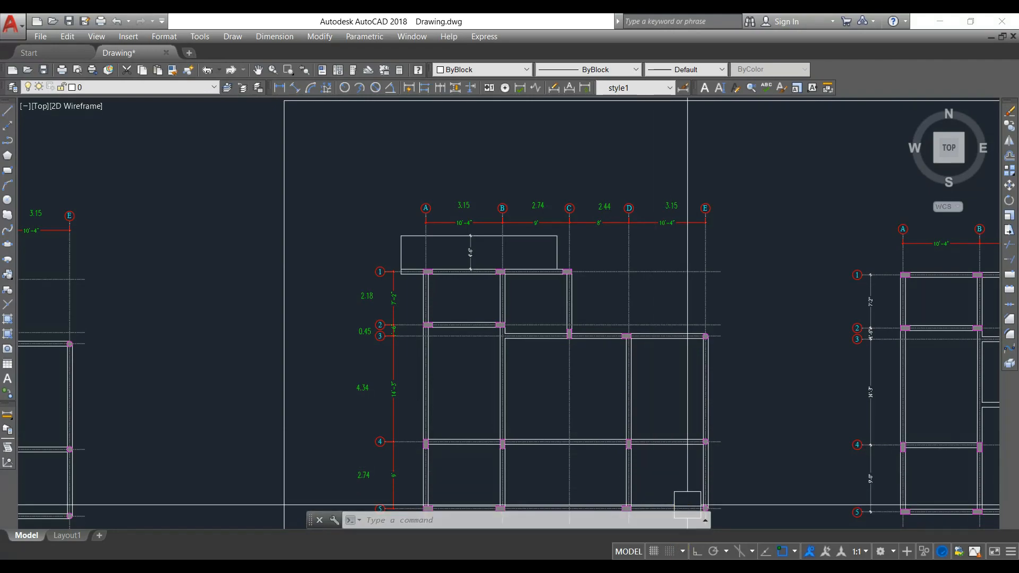
Switch to ETABS and open grid system G1 for modification with its grid data displayed as spacing.
mouse_move(671, 566)
click(671, 517)
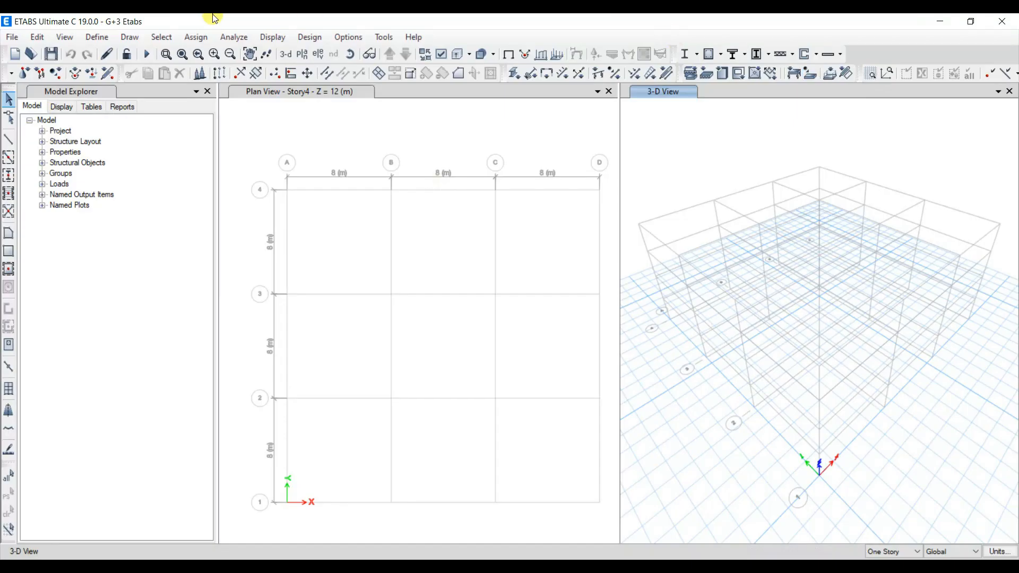
click(37, 36)
click(77, 191)
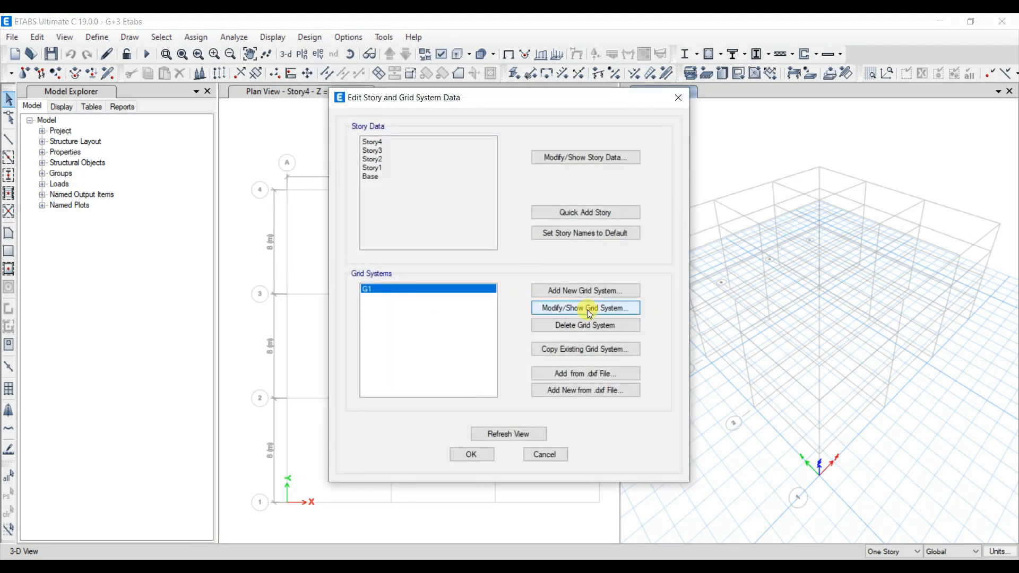
click(587, 310)
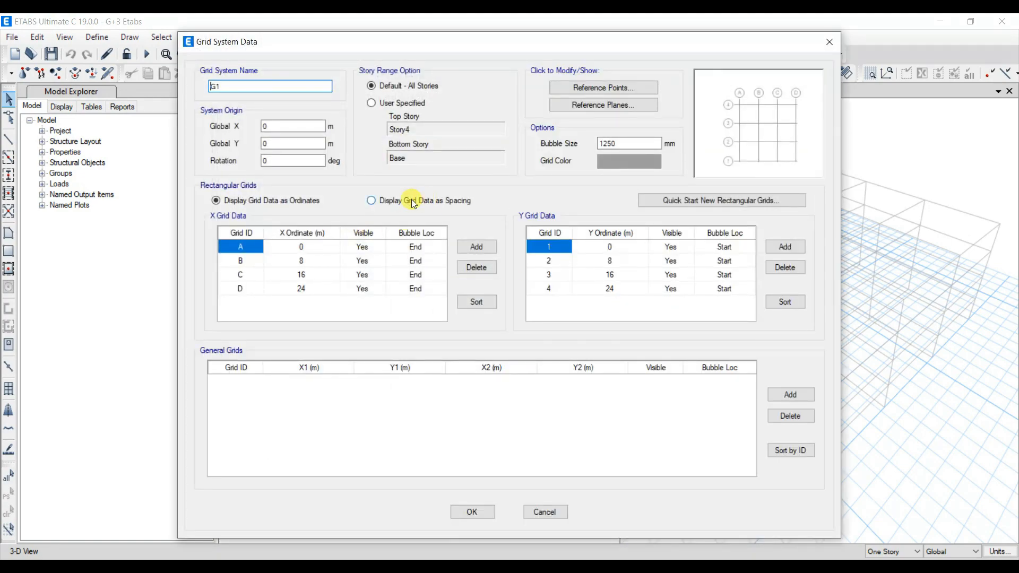
click(423, 205)
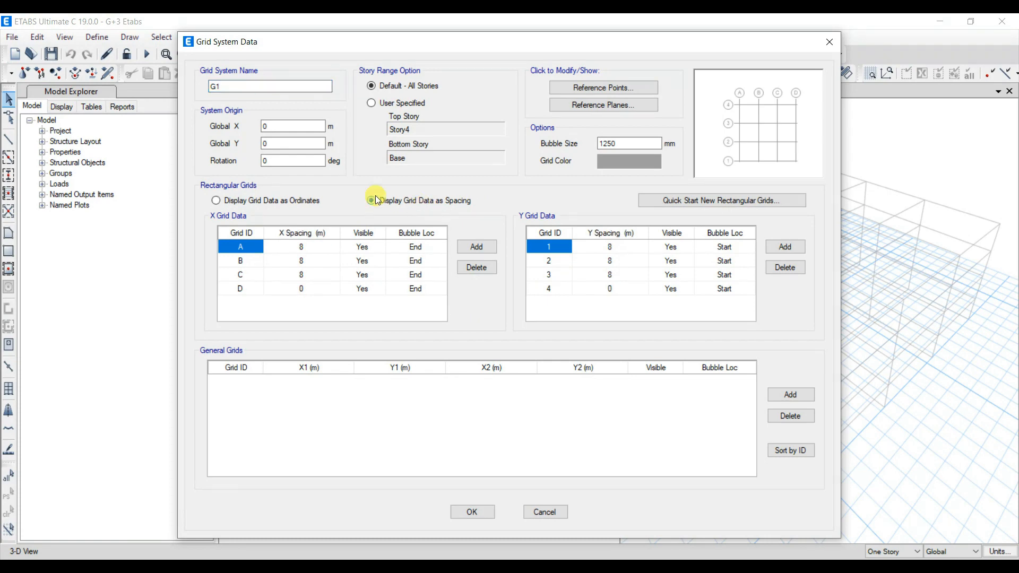
Add X grid line E and set the X spacings to 10'4 for A, 9' for B, 8' for C and 10'4 for D.
click(493, 247)
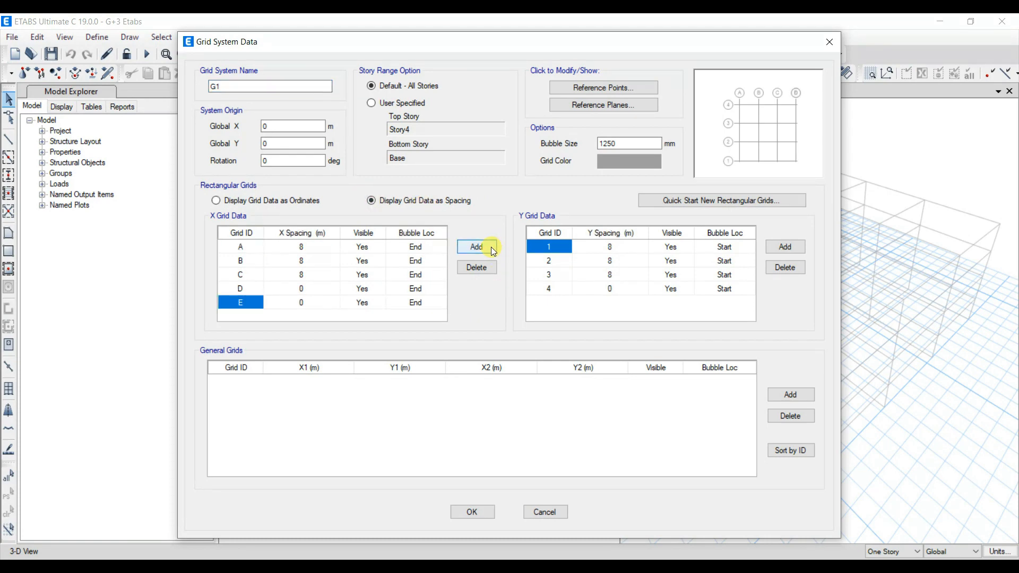
click(316, 248)
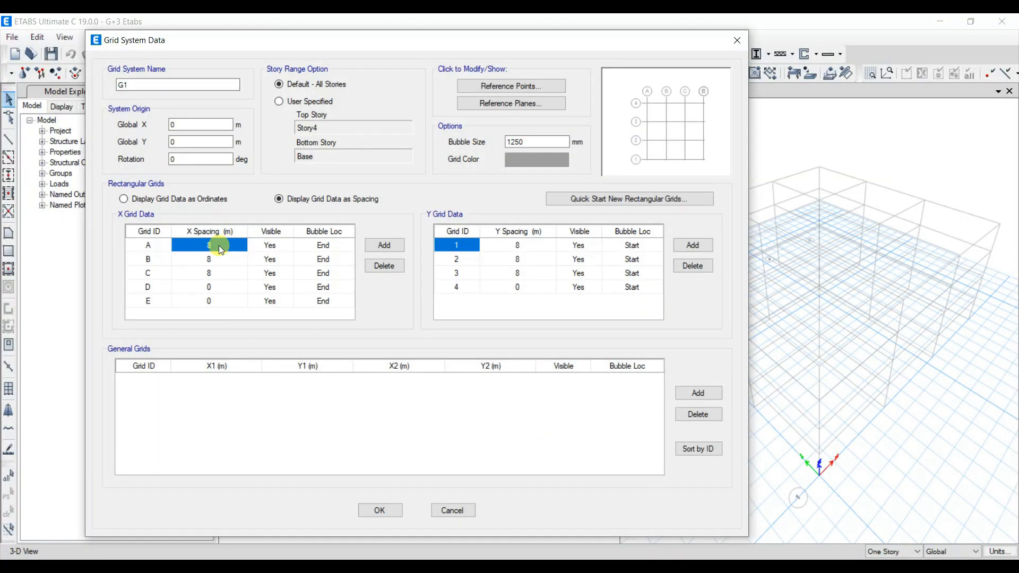
click(219, 245)
text(10'4)
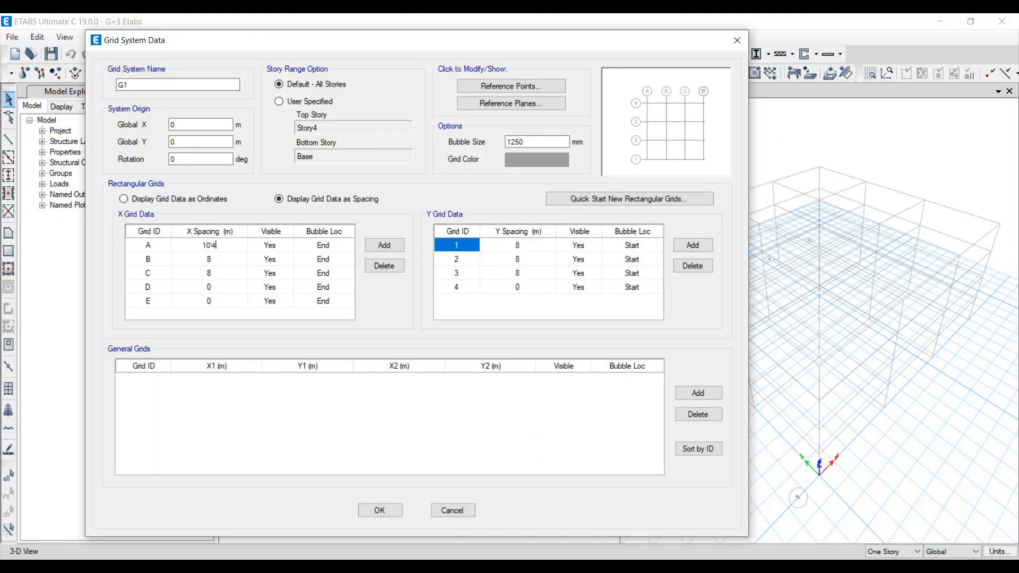
key(Return)
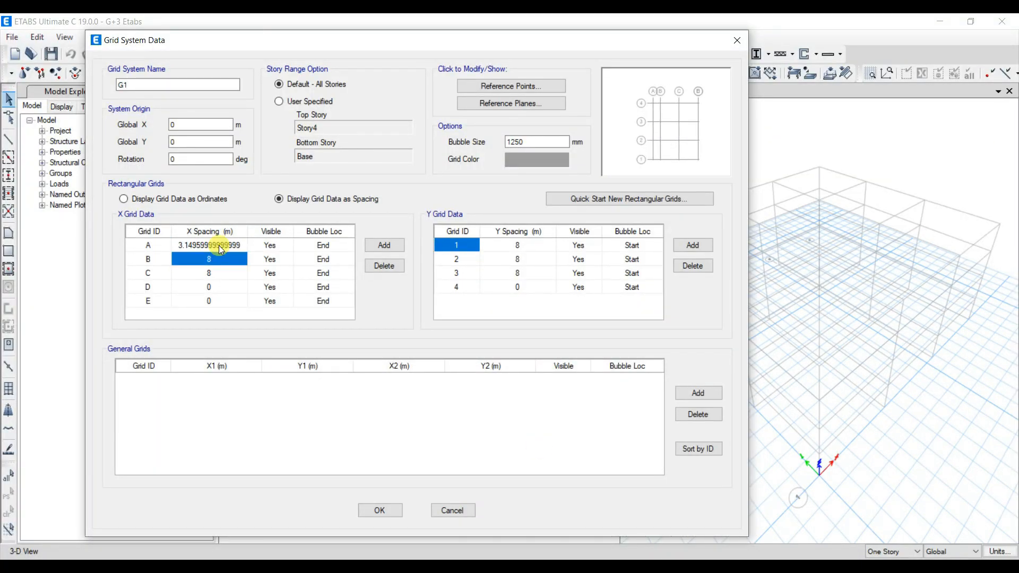
text(9')
key(Return)
text(8')
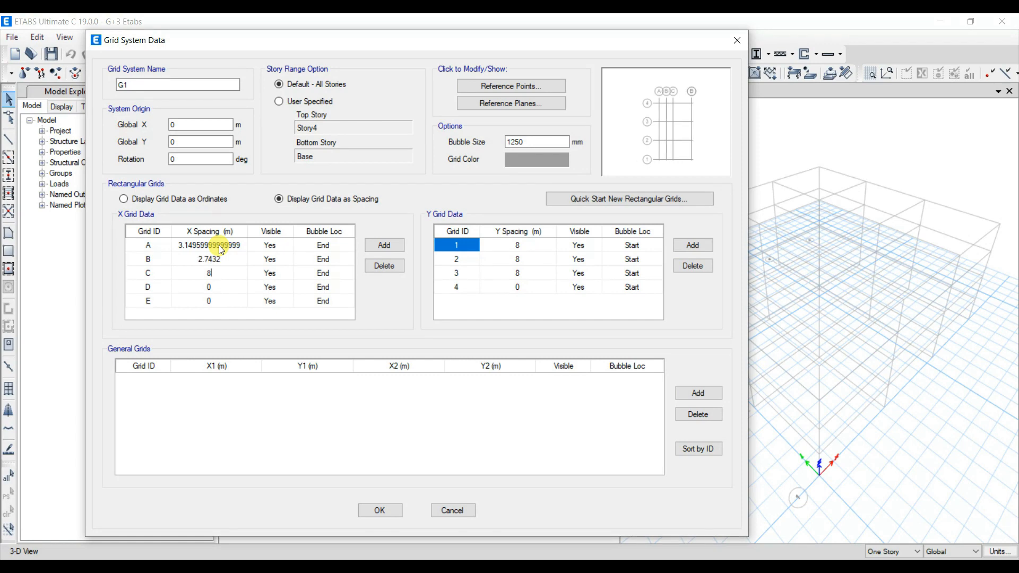
key(Return)
text(1)
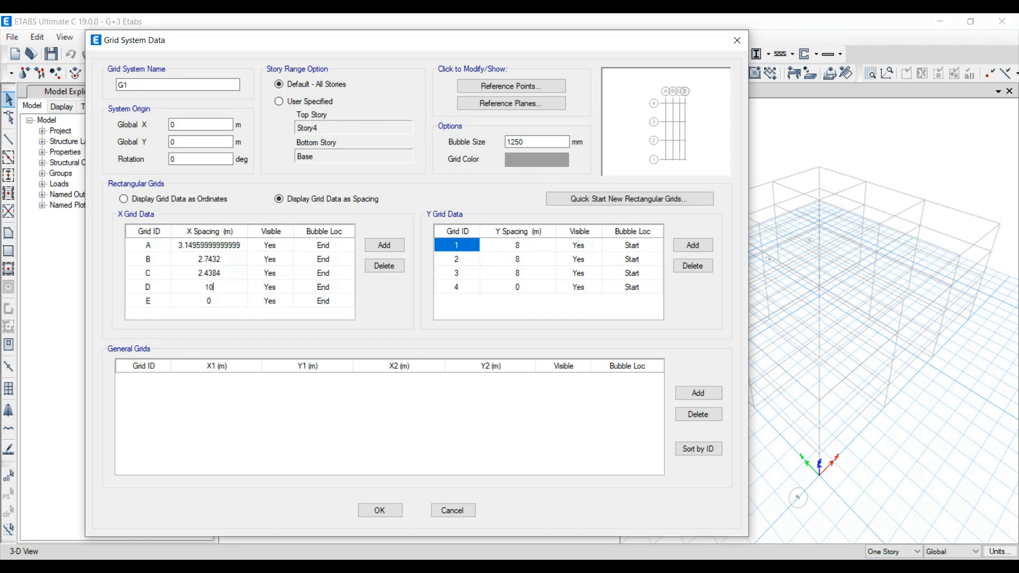
text(0'4)
key(Return)
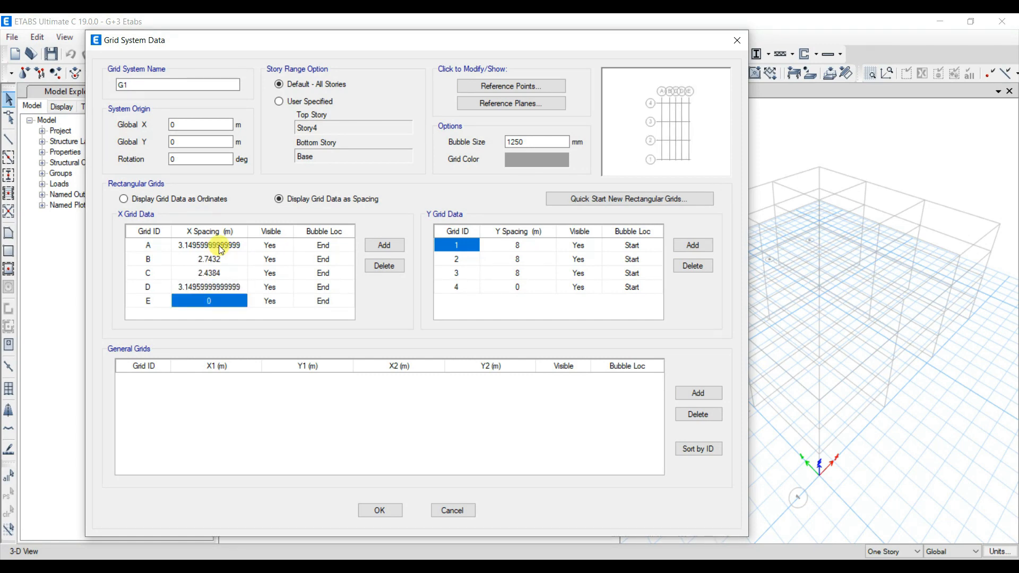
Add Y grid line 5 and set the Y spacings to 9' for 1, 14'3" for 2, 1'5" for 3 and 7'2" for 4.
click(694, 244)
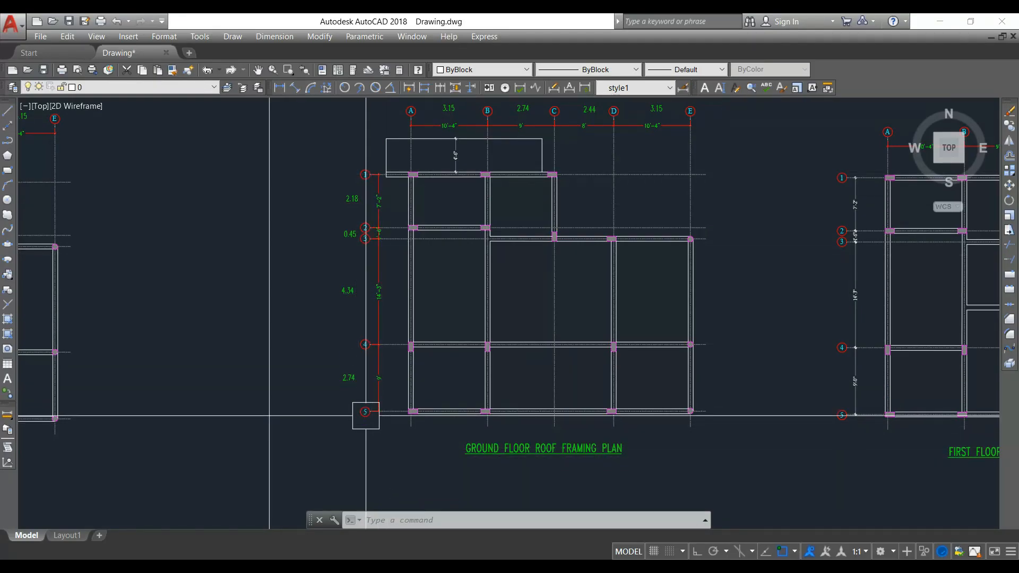
scroll(404, 340, up, 5)
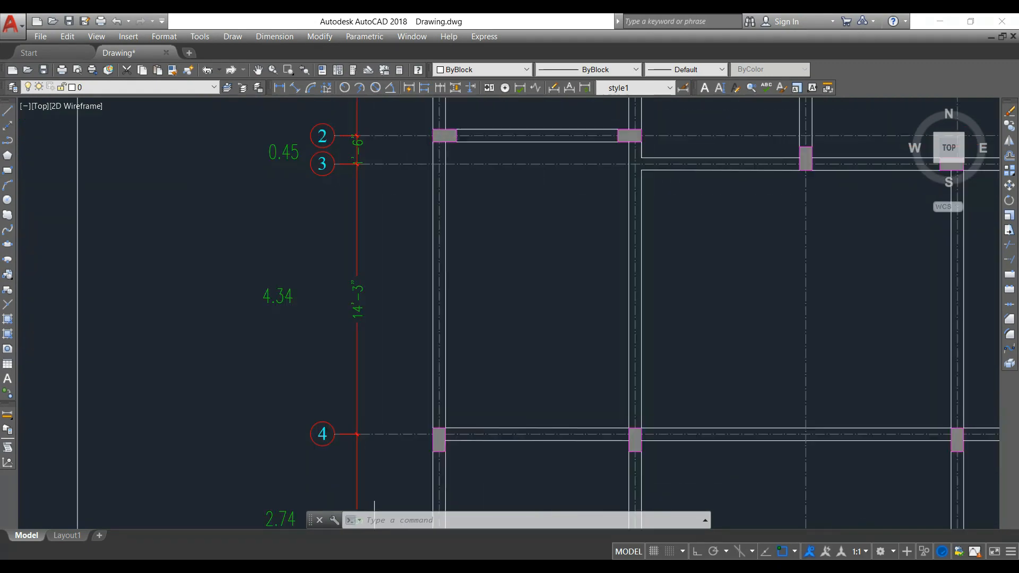
scroll(375, 254, down, 3)
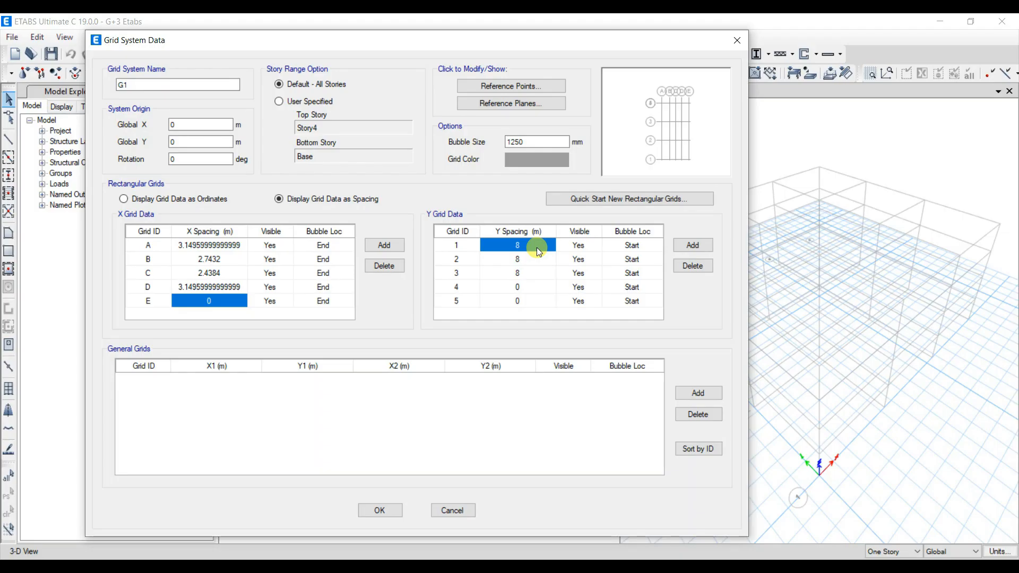
text(9')
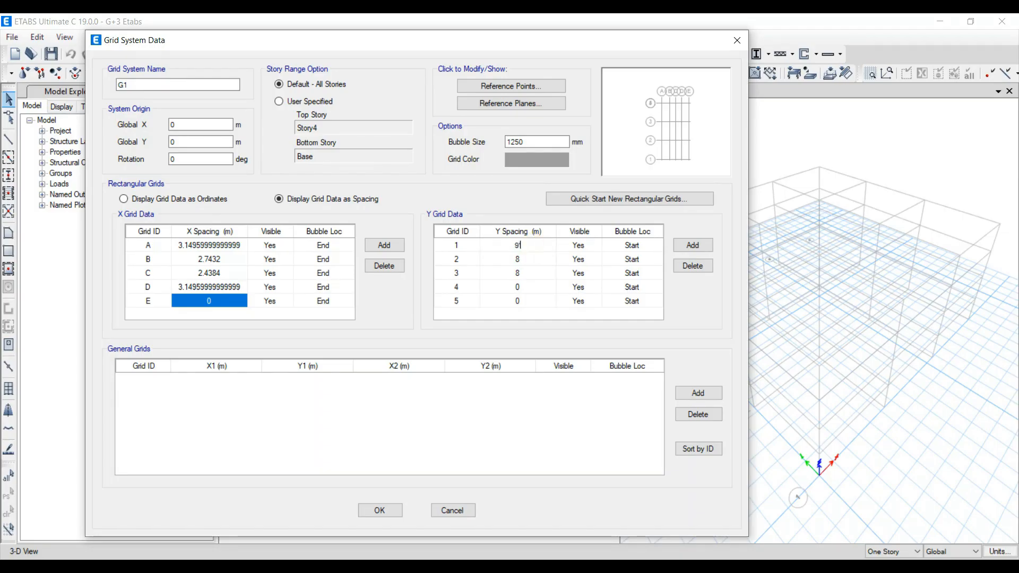
key(Return)
text(14'3")
key(Return)
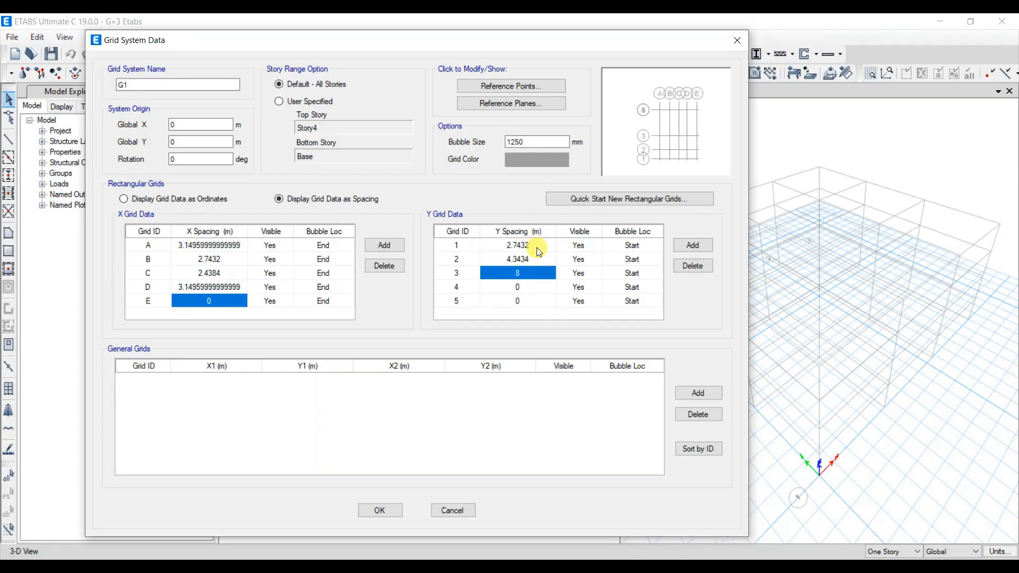
text(1'5")
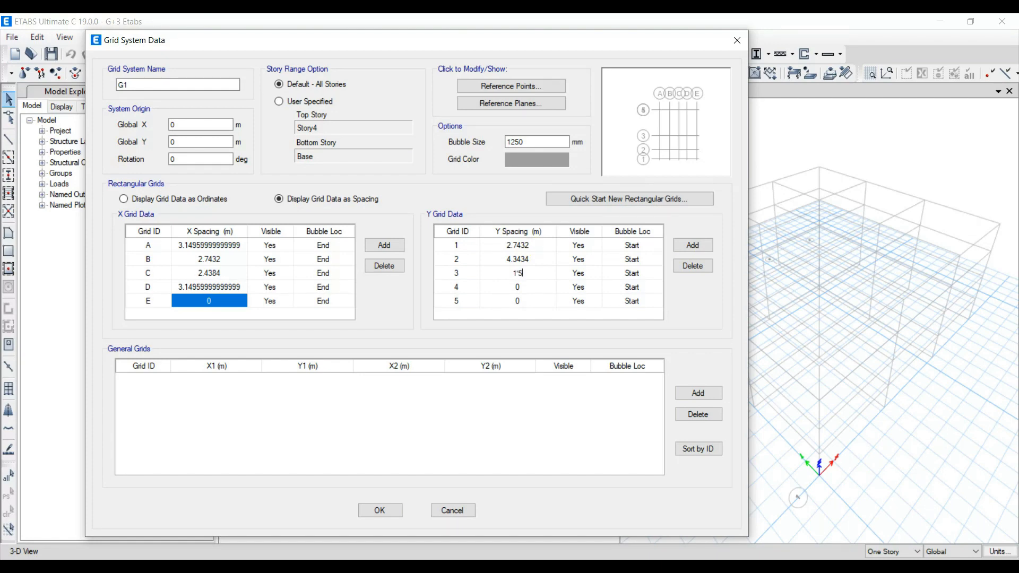
key(Return)
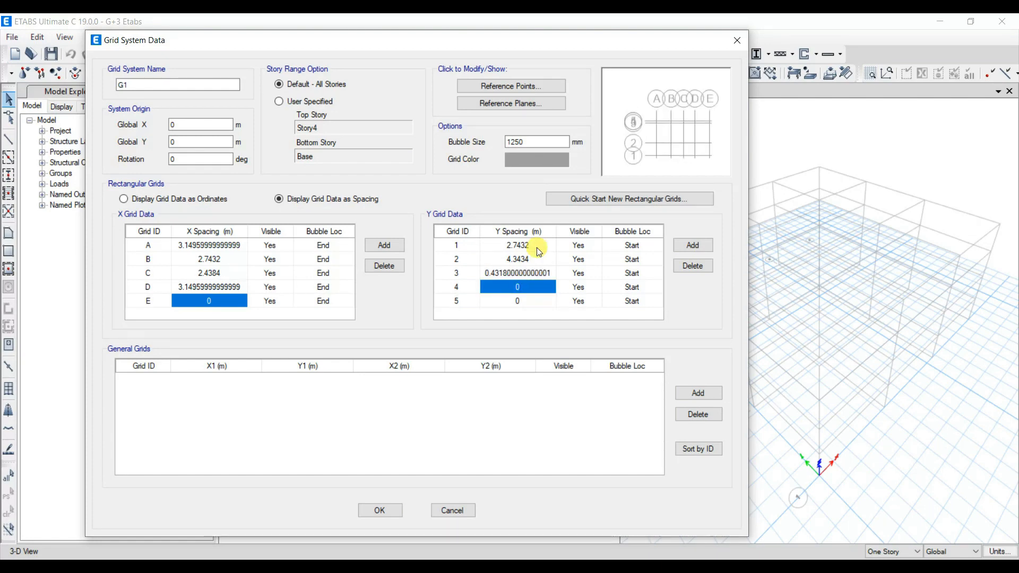
click(380, 510)
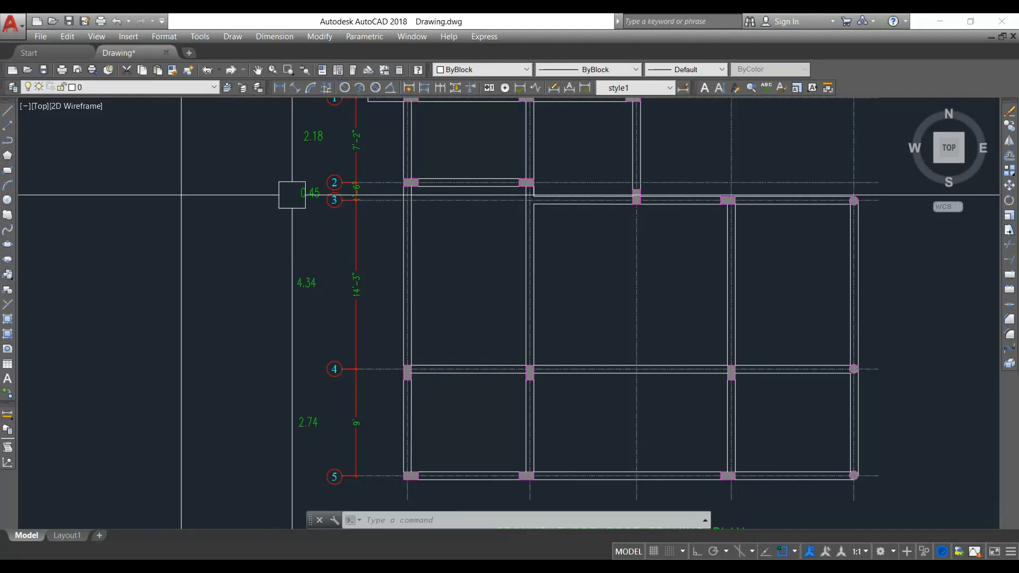
Switch to AutoCAD and examine the spacings between grid lines 1 to 5 in the ground floor roof framing plan.
scroll(291, 194, down, 2)
middle_drag(374, 223, 375, 271)
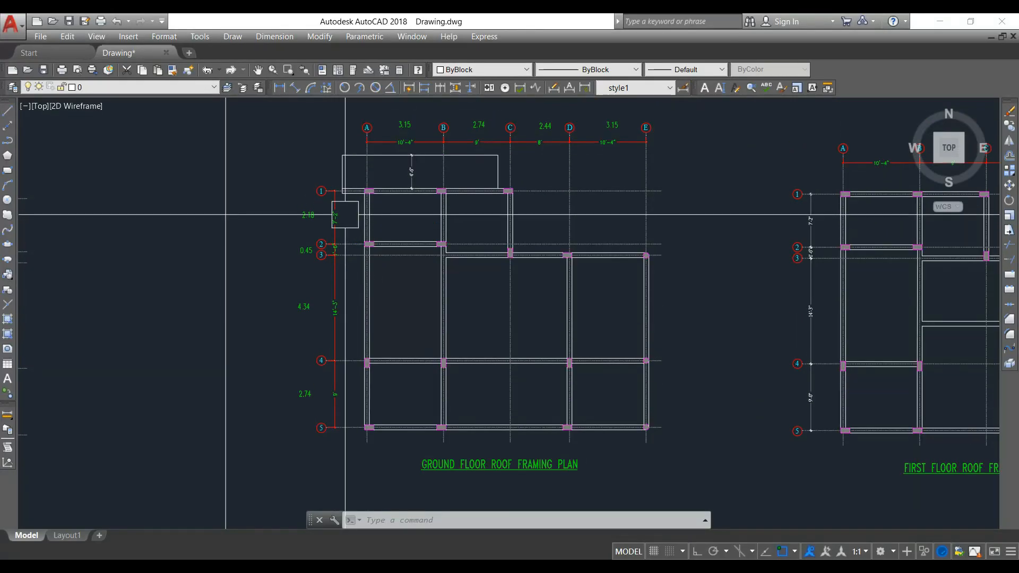
scroll(326, 181, up, 2)
middle_drag(331, 385, 353, 281)
middle_drag(338, 319, 320, 356)
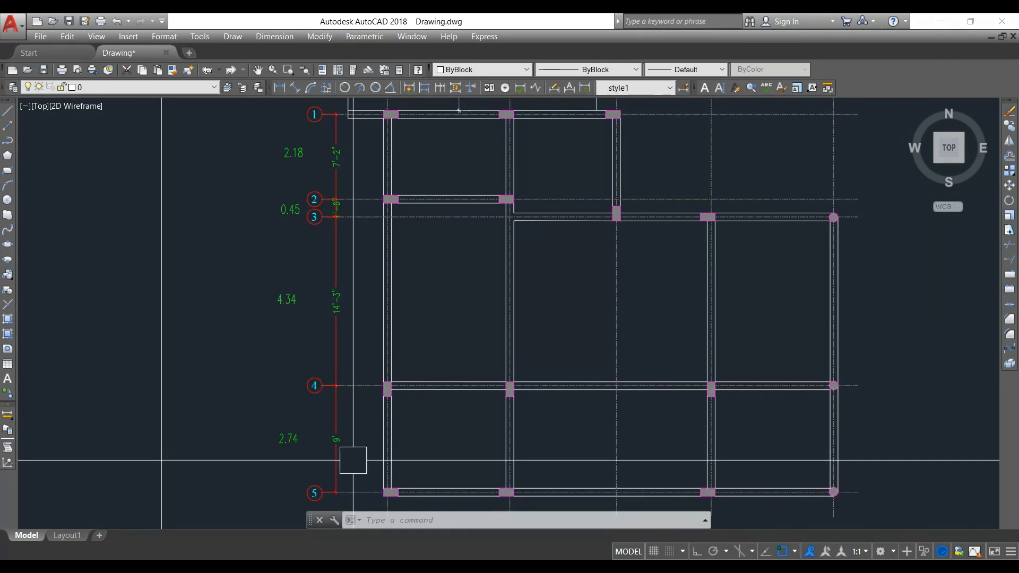
middle_drag(312, 186, 310, 216)
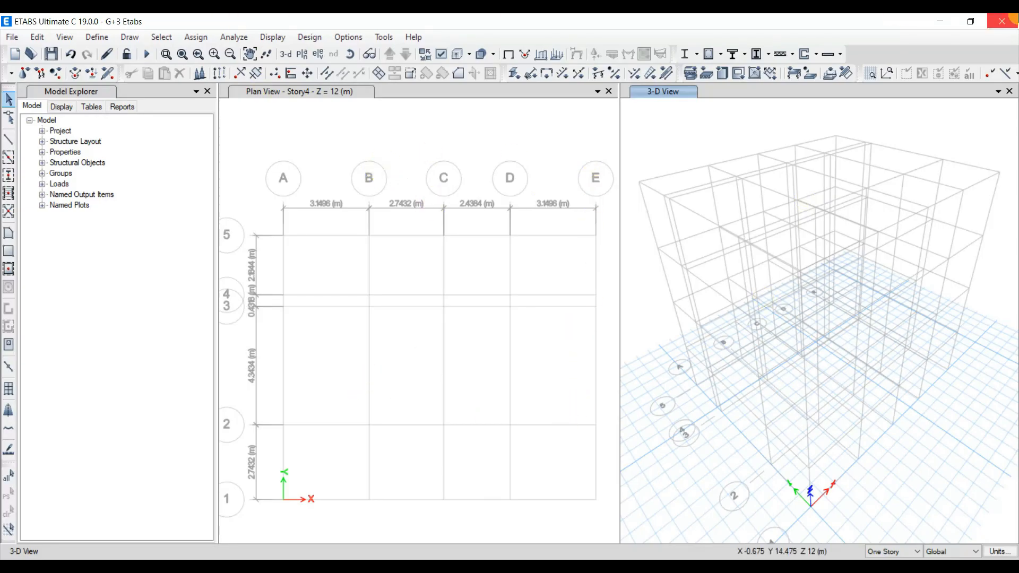
In the ETABS story data, rename Story1 as PLITH, Story2 as GF ROOF, Story3 as FF ROOF and Story4 as SF ROOF.
click(38, 37)
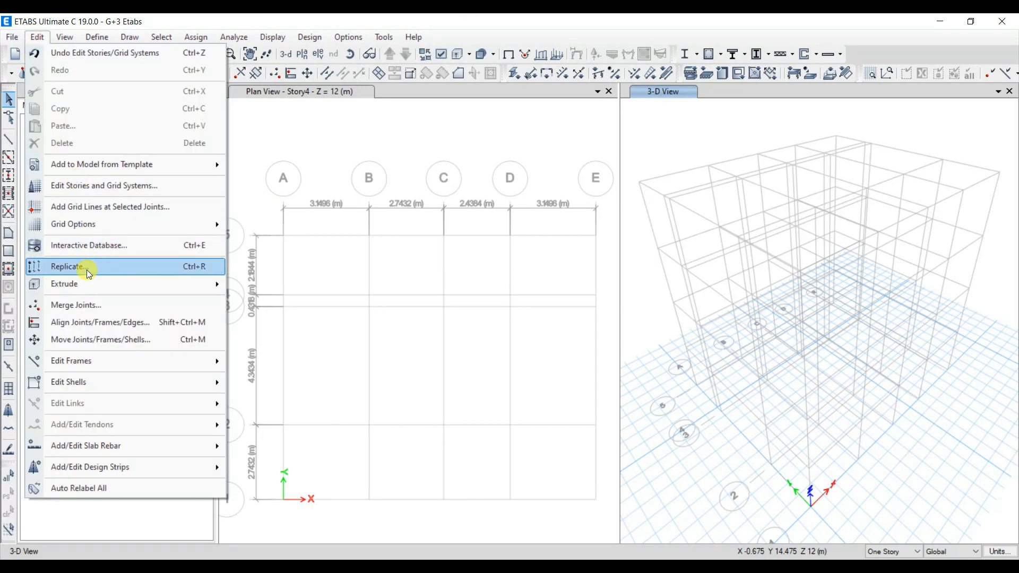
click(94, 187)
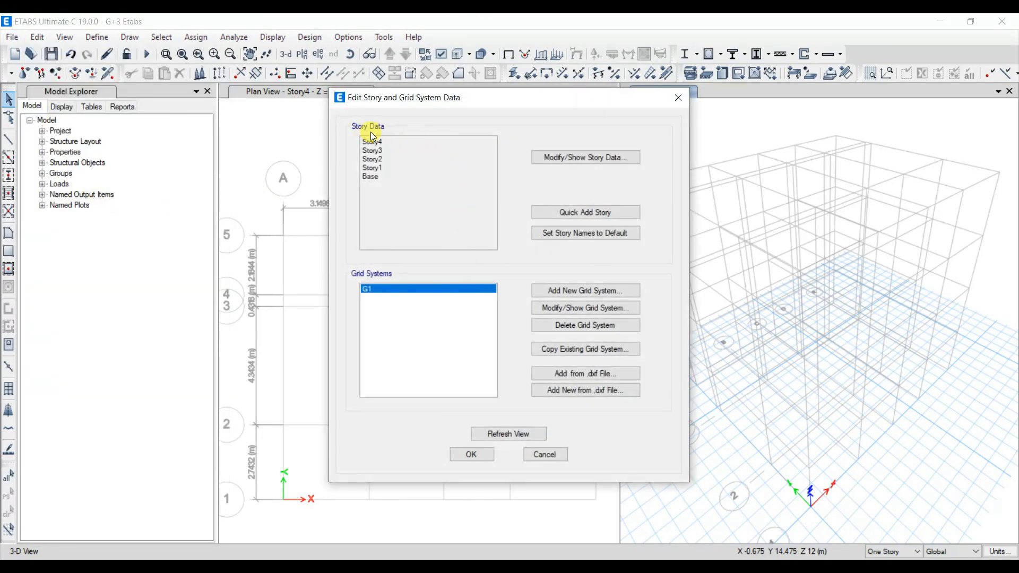
click(574, 157)
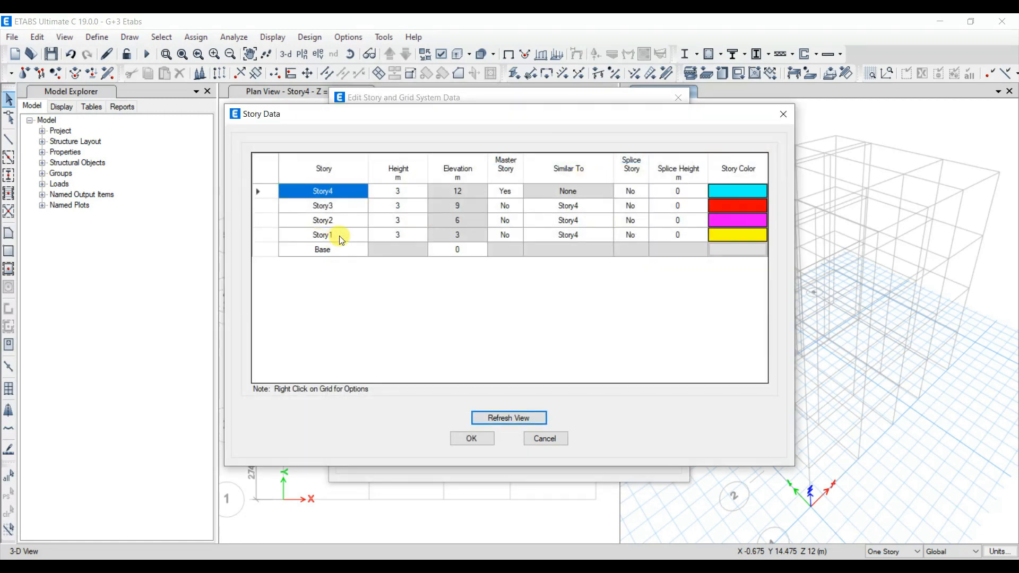
double_click(339, 235)
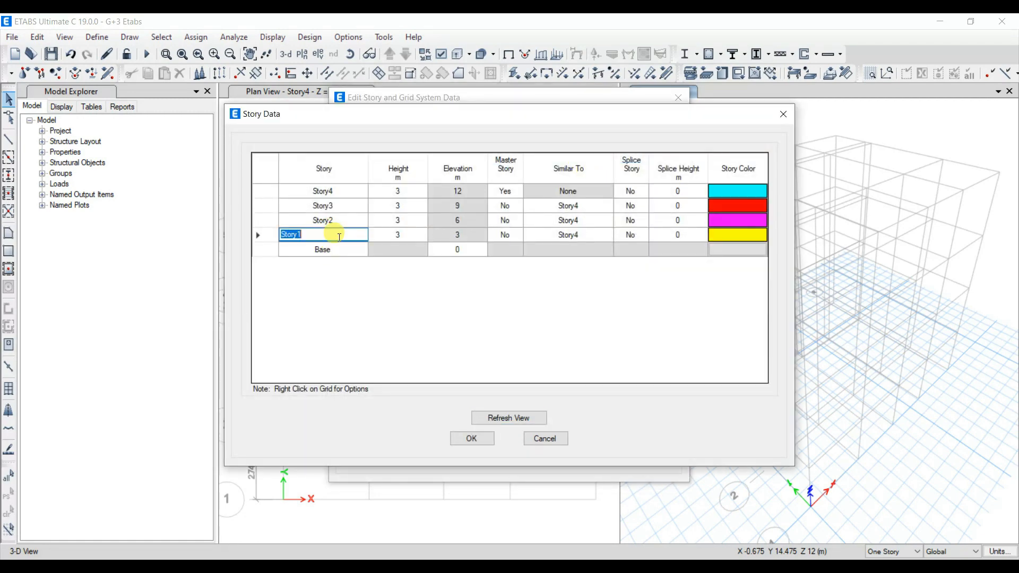
text(PLITH)
double_click(329, 220)
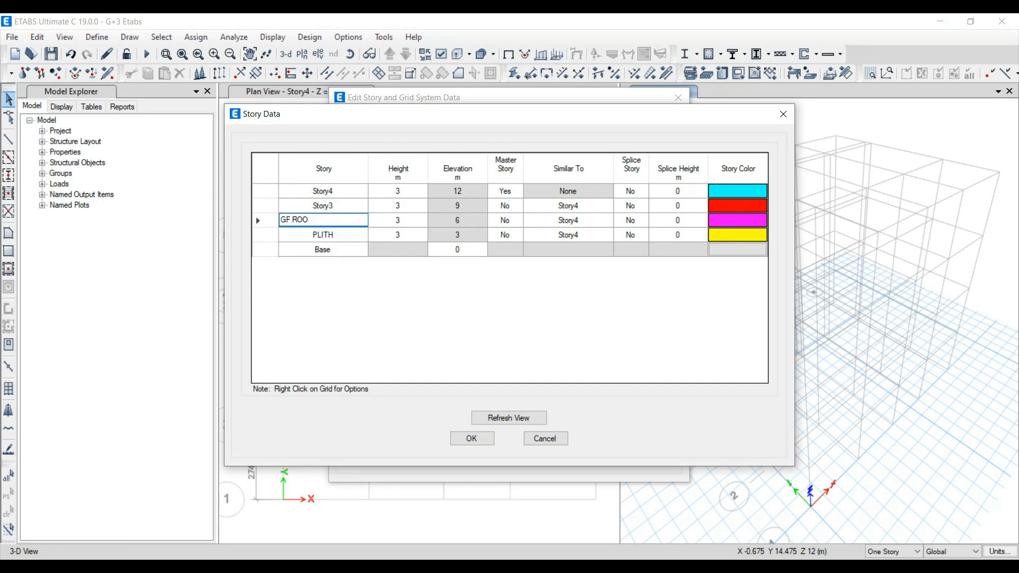
double_click(341, 205)
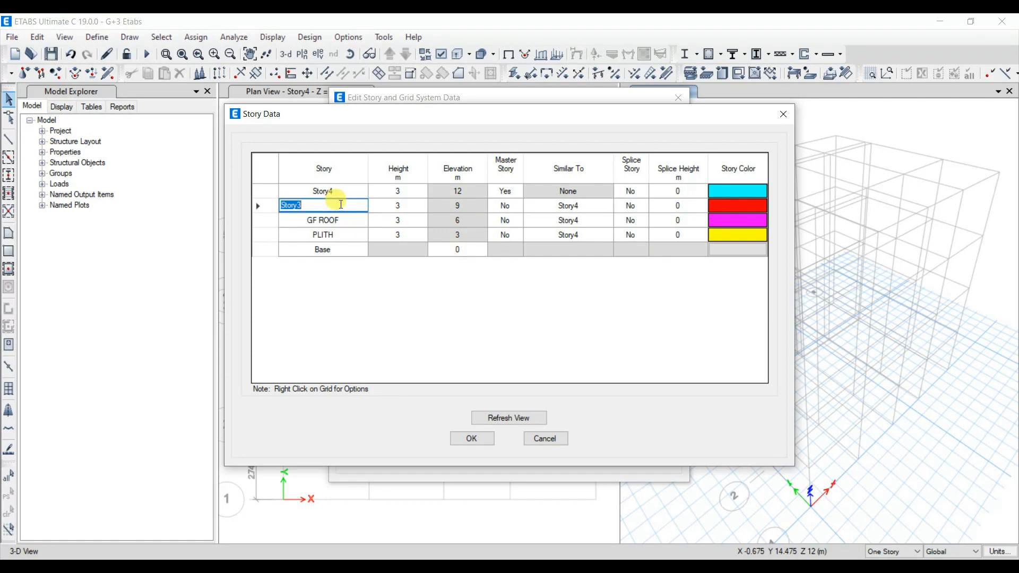
text(FF ROOF)
double_click(356, 196)
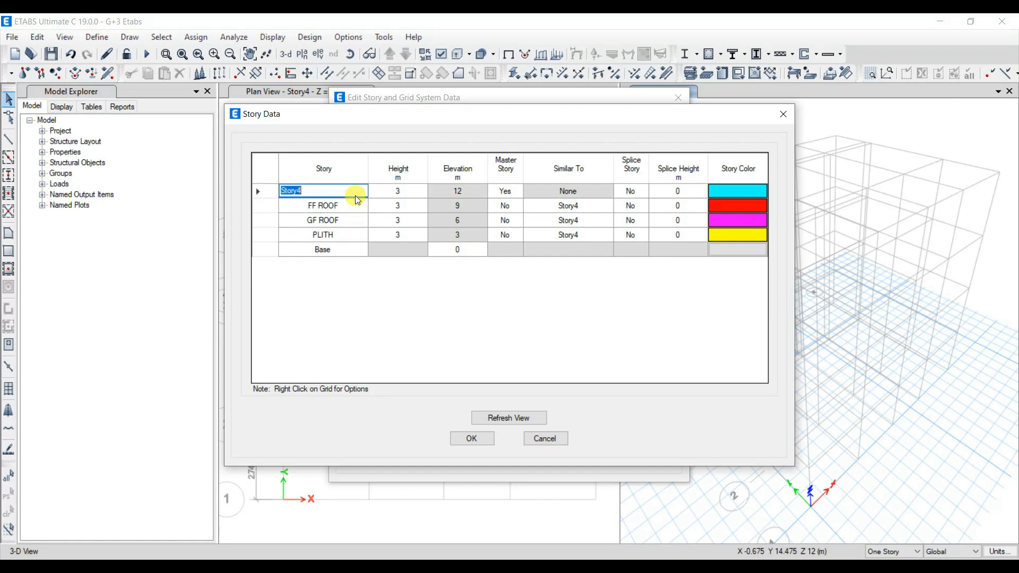
text(SF ROOF)
Add a story above SF ROOF keeping existing story heights, name it TF ROOF, and correct the PLITH story name to PLINTH.
click(255, 193)
right_click(258, 192)
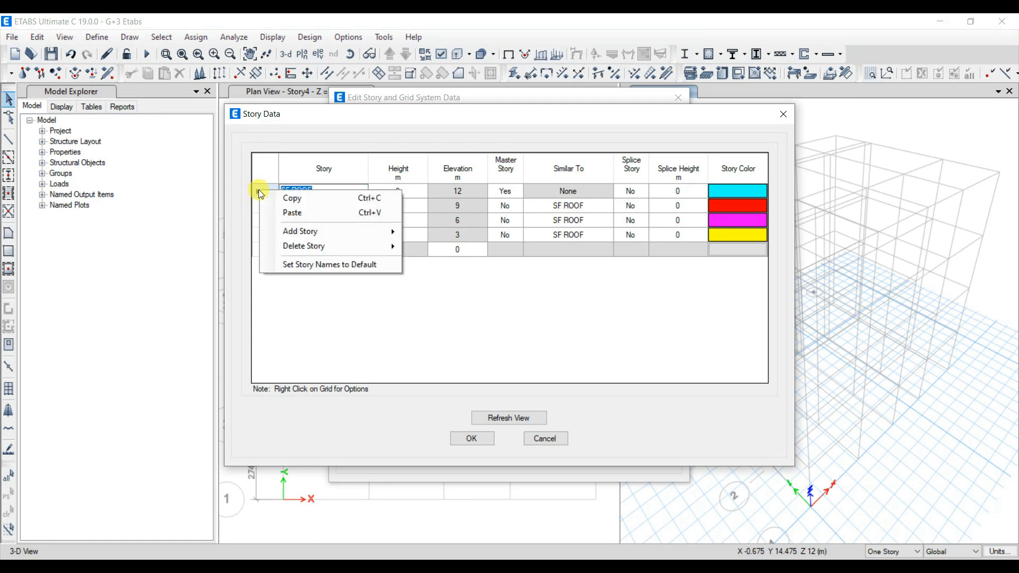
mouse_move(302, 234)
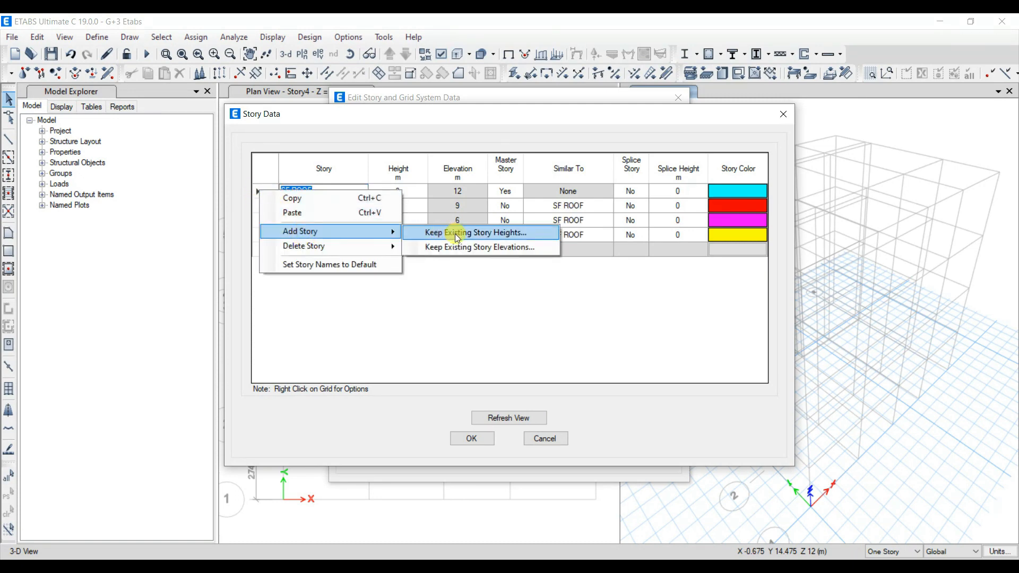
click(487, 238)
click(470, 374)
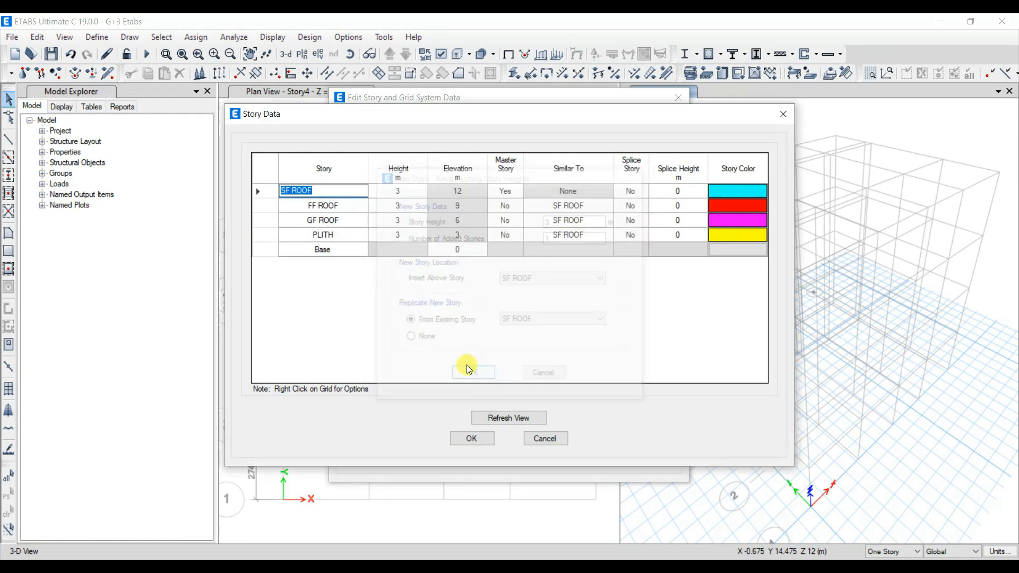
text(T)
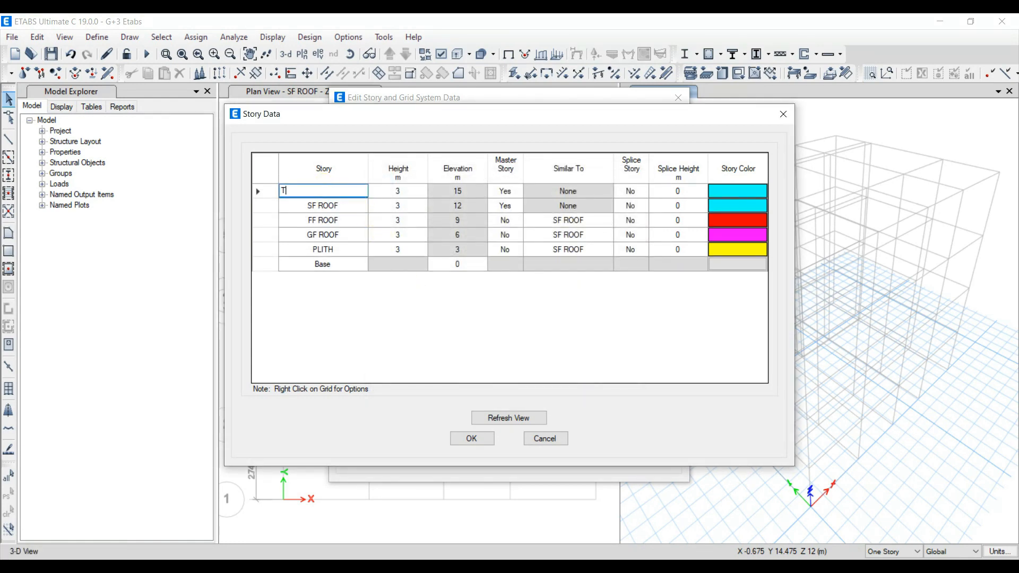
text(F R)
text(OOF)
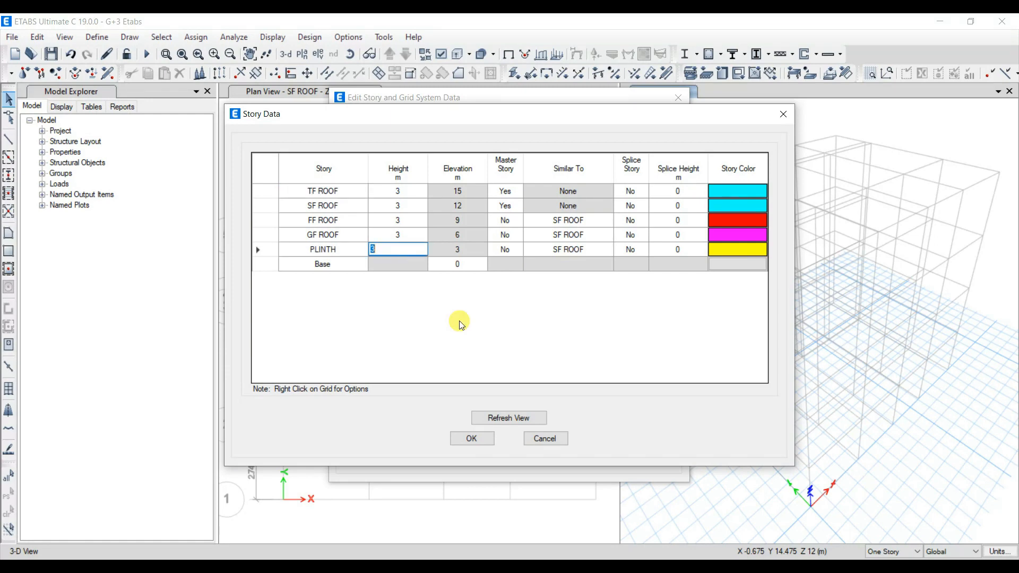
Set the story height to 6'6" for PLINTH and 10' for GF ROOF, FF ROOF, SF ROOF and TF ROOF.
text(6'6")
click(414, 234)
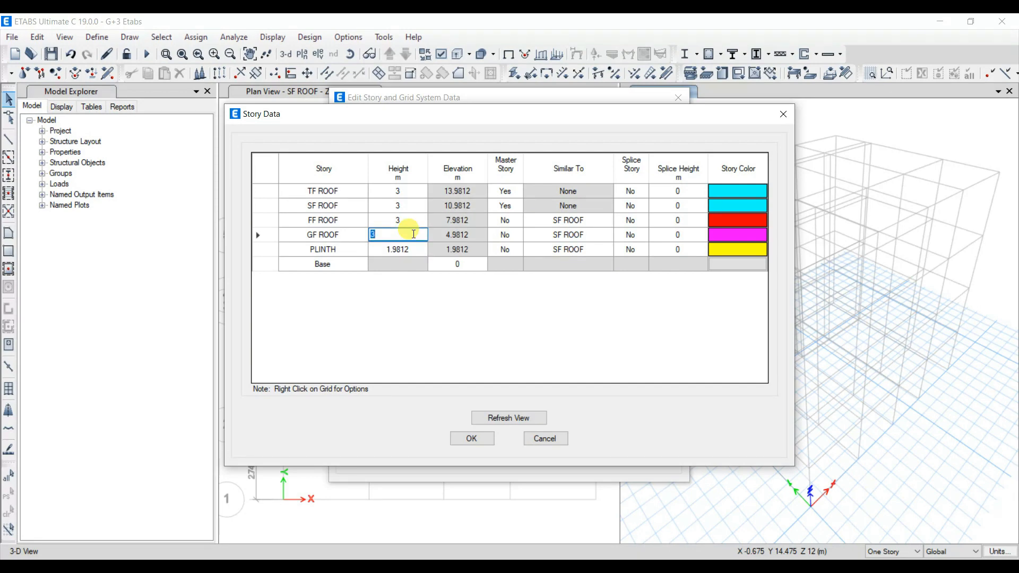
click(415, 218)
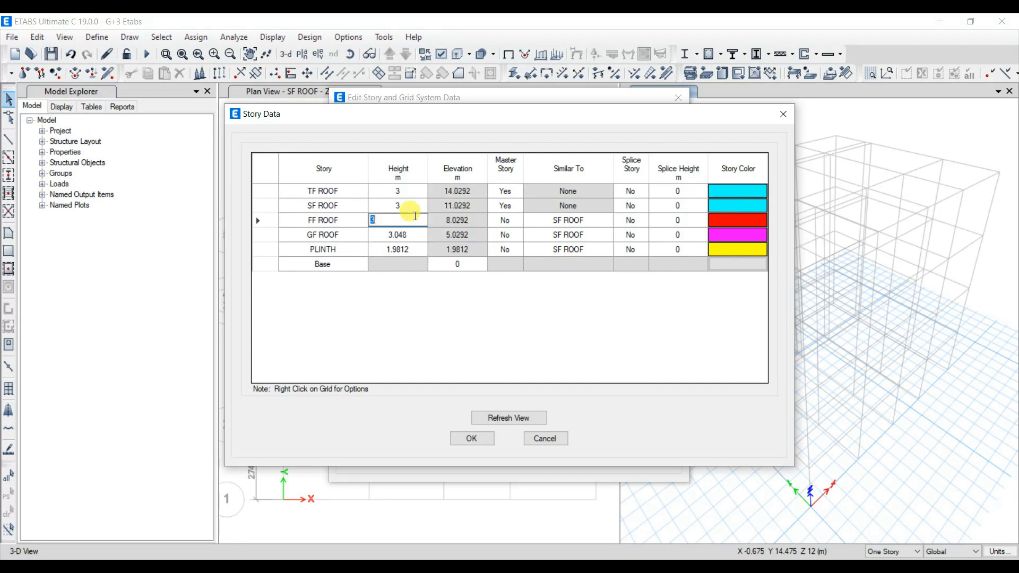
click(414, 206)
text(10)
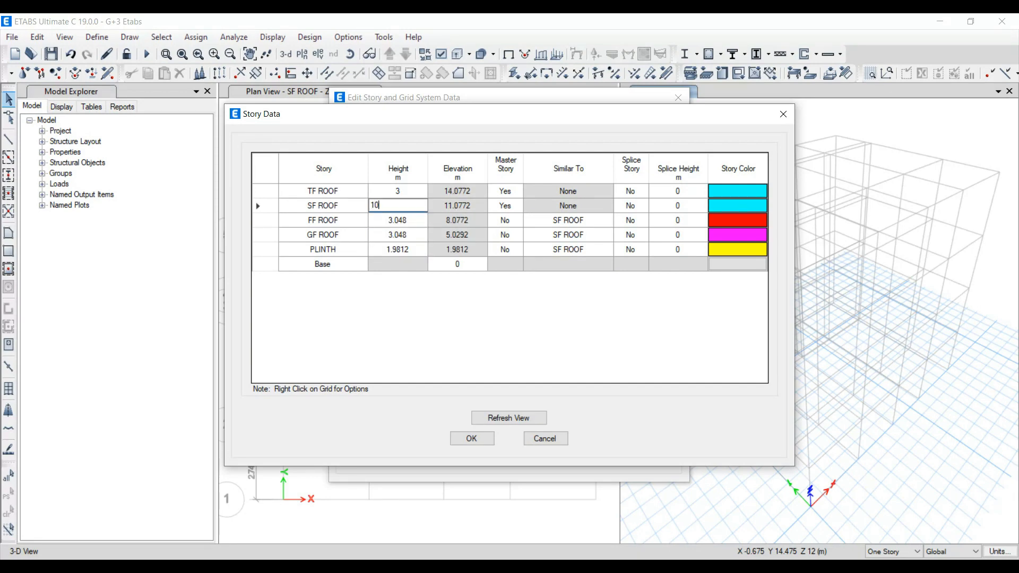
click(414, 191)
text(10)
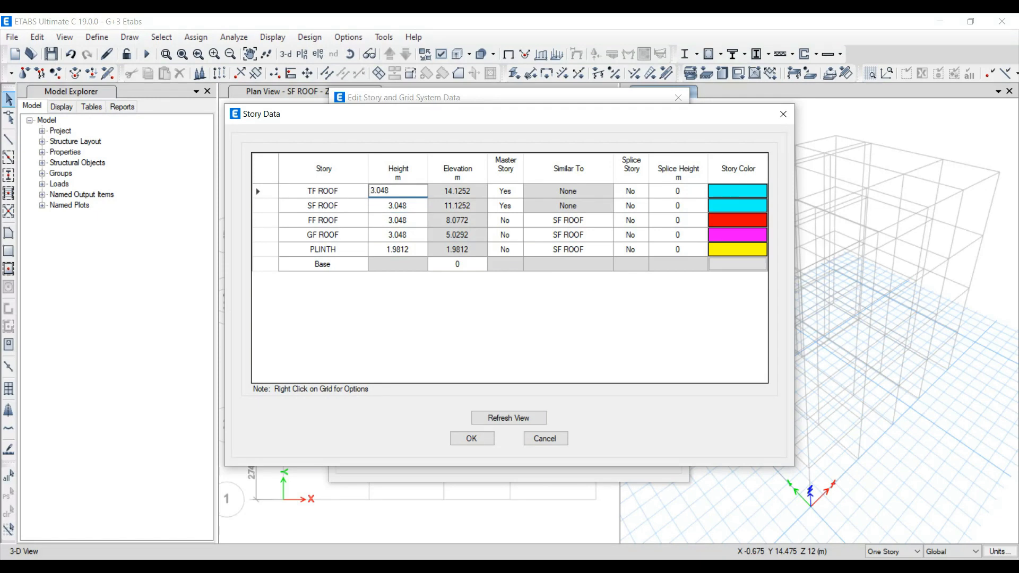
click(484, 309)
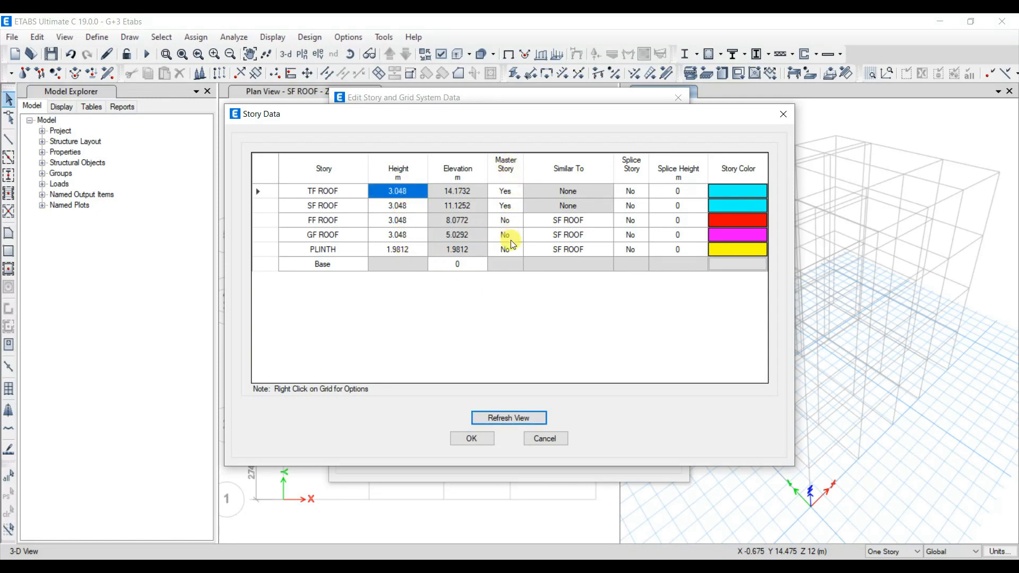
Set Master Story to No for SF ROOF and TF ROOF, and accept the story and grid data.
click(520, 206)
click(518, 206)
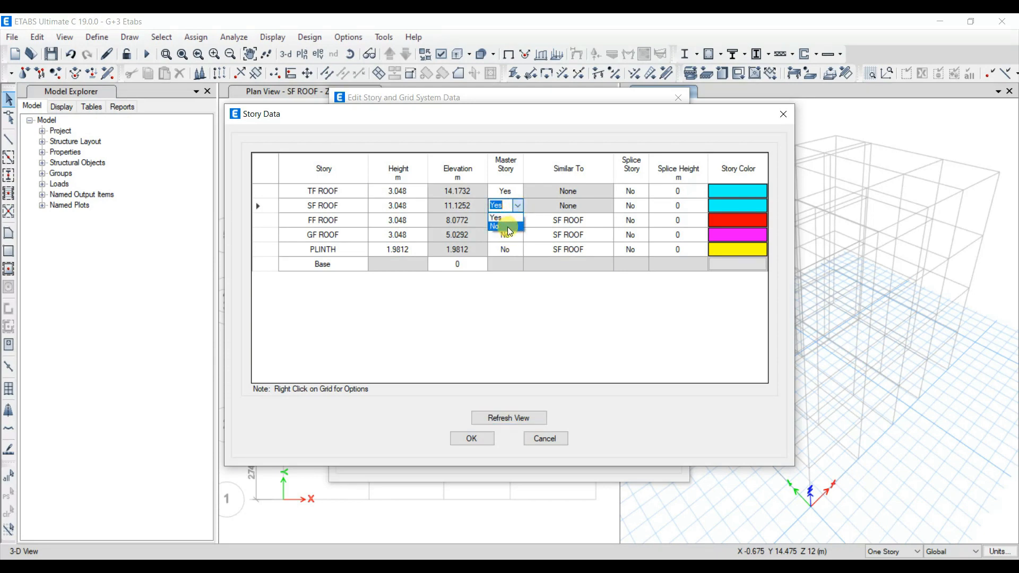
click(509, 227)
click(517, 191)
click(512, 212)
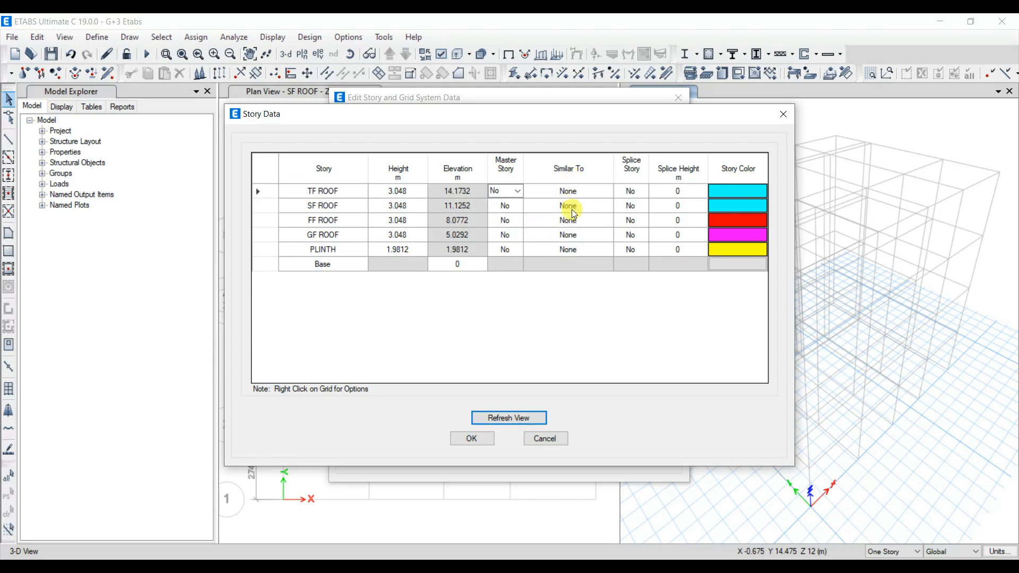
click(473, 439)
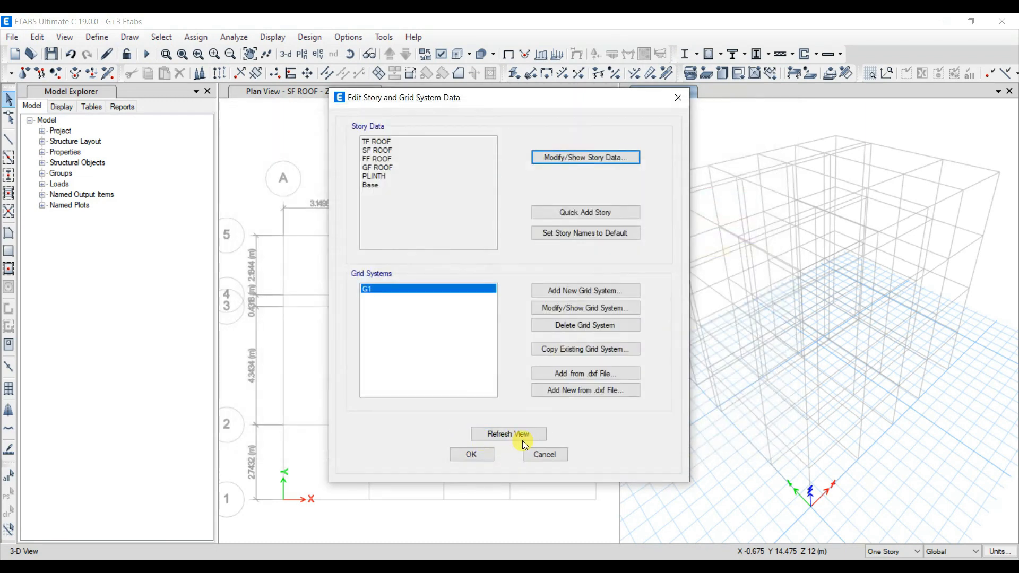
click(529, 447)
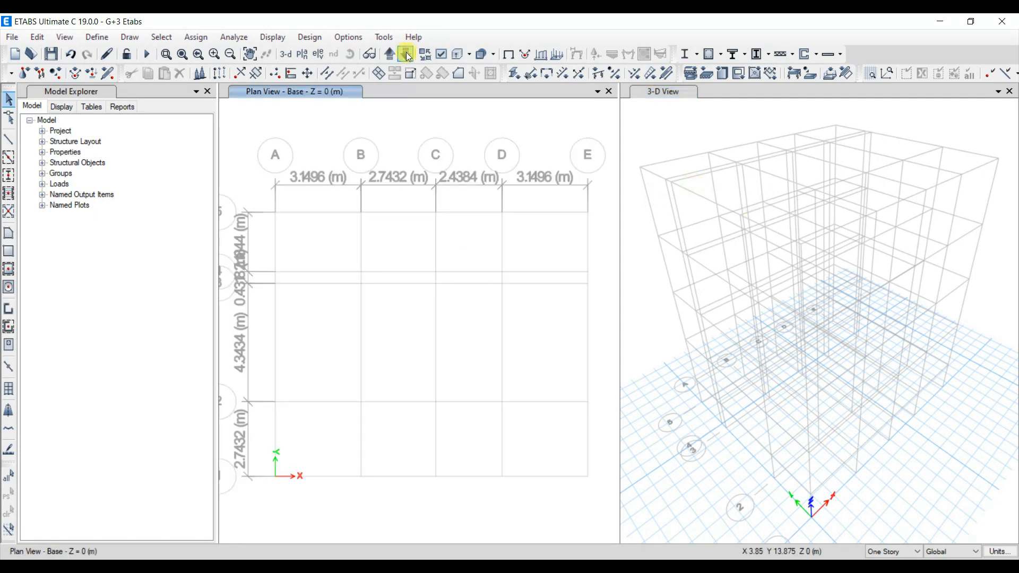
View the plans one story at a time from the base up to PLINTH, GF ROOF and FF ROOF.
click(391, 58)
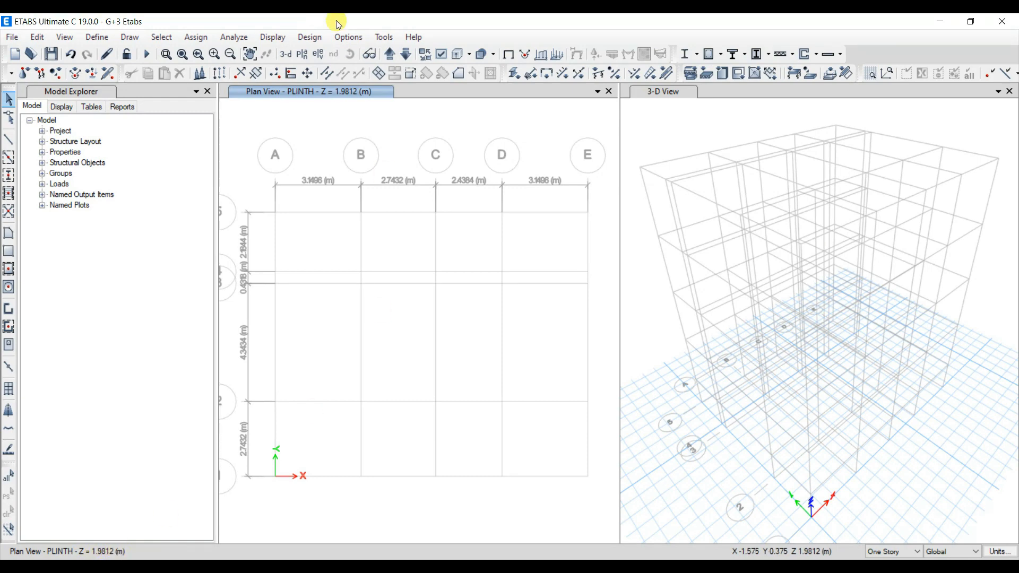
click(391, 54)
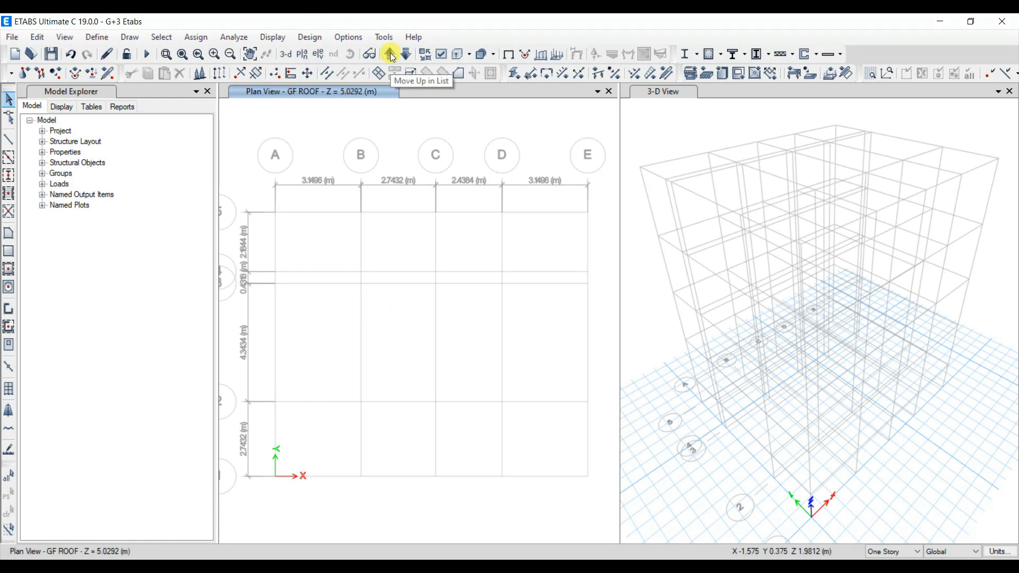
click(390, 53)
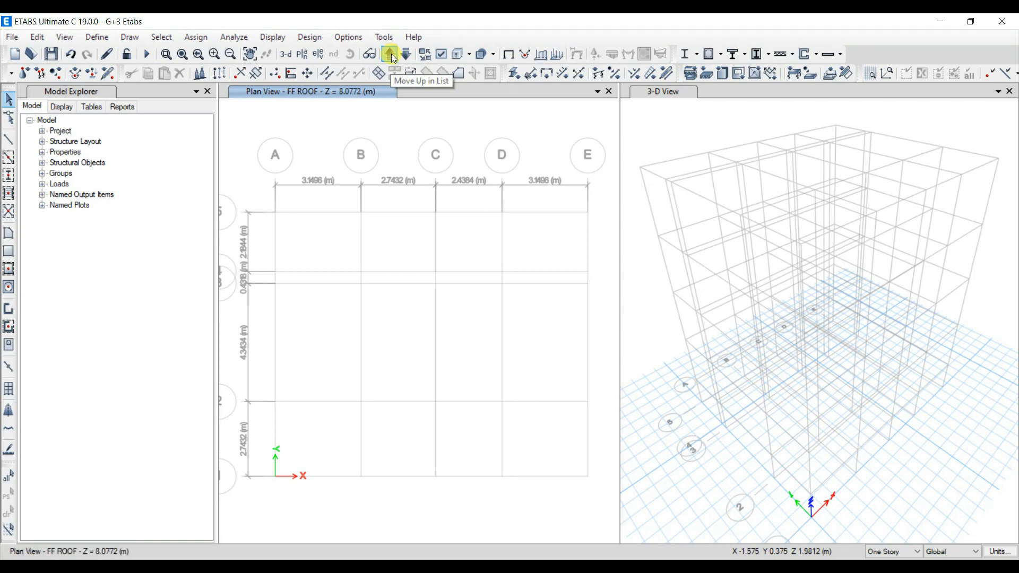
View the plans of SF ROOF and TF ROOF, and close the model tree pane to enlarge the views.
click(390, 53)
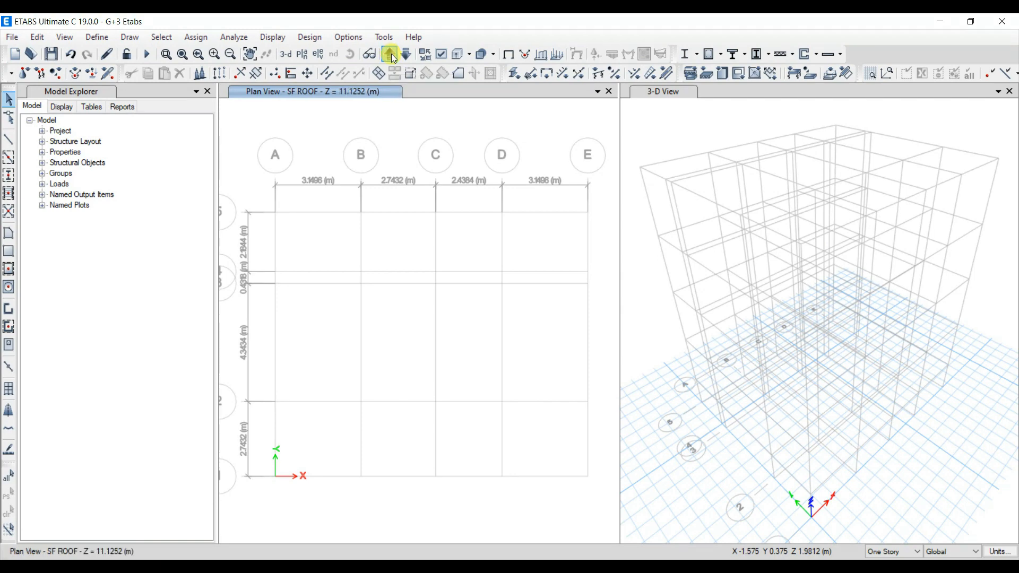
click(391, 53)
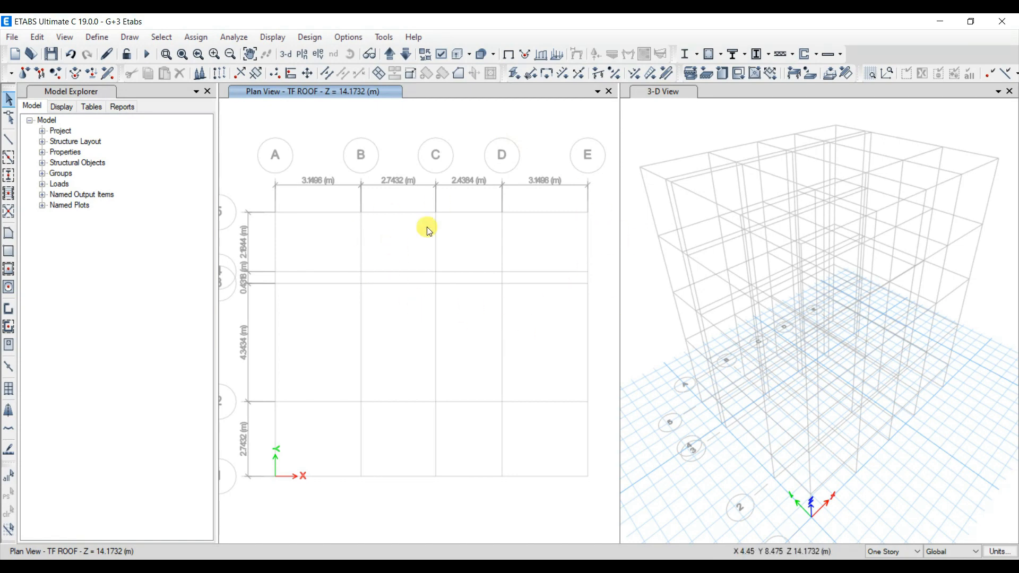
click(207, 91)
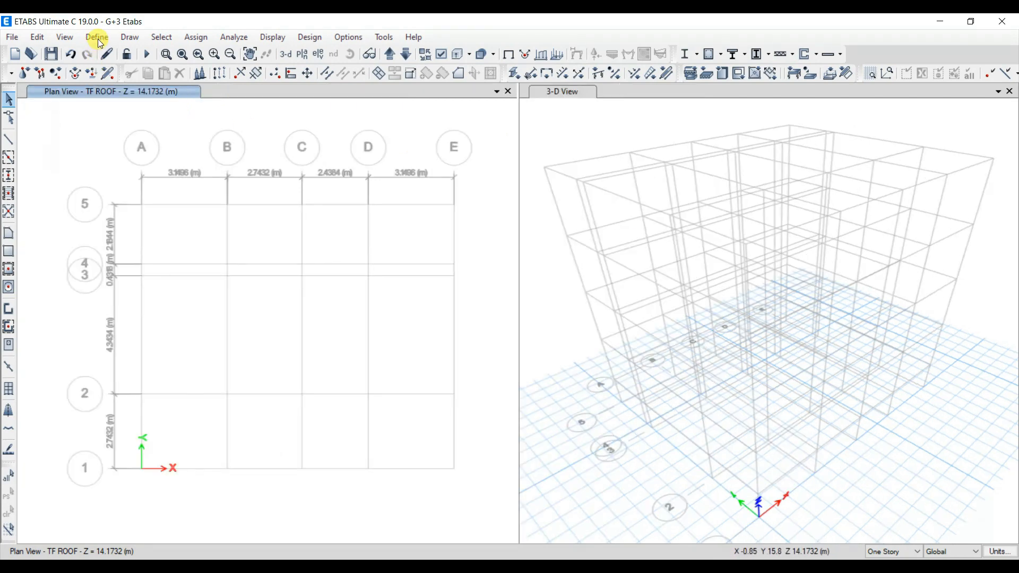
Add a new concrete material with region India, Indian standard and grade M25, accepting its default property data.
click(98, 37)
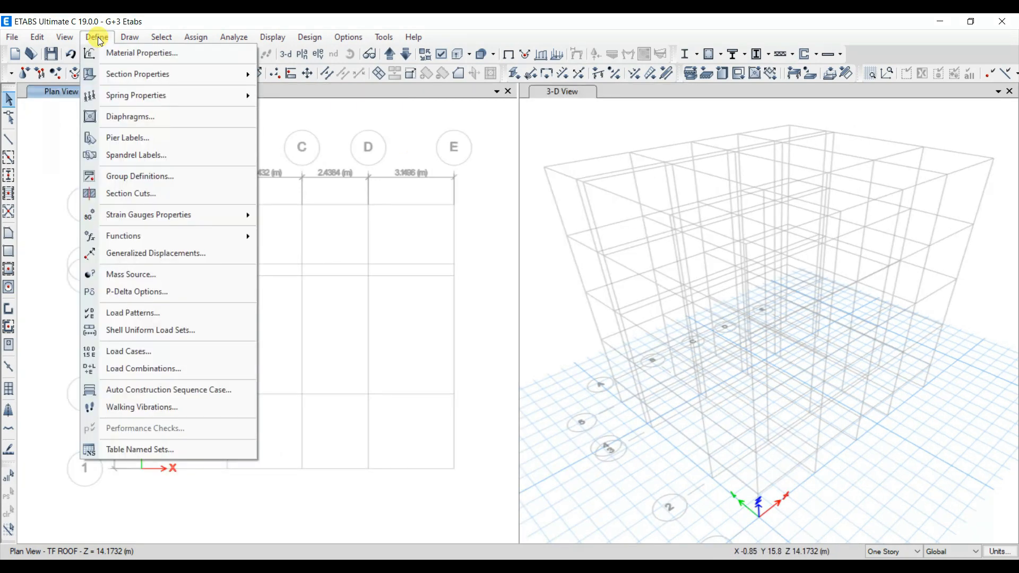
click(134, 54)
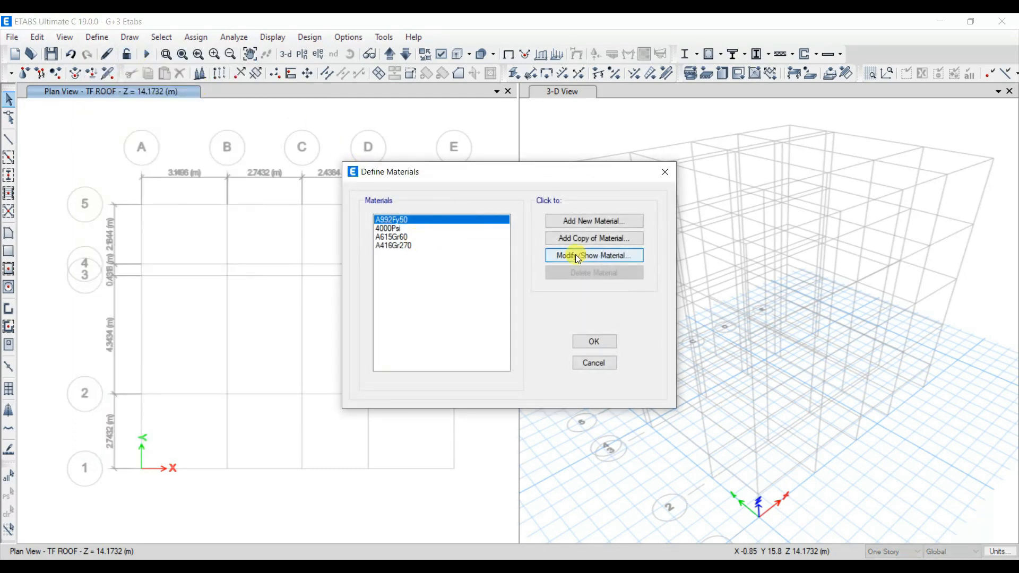
click(603, 222)
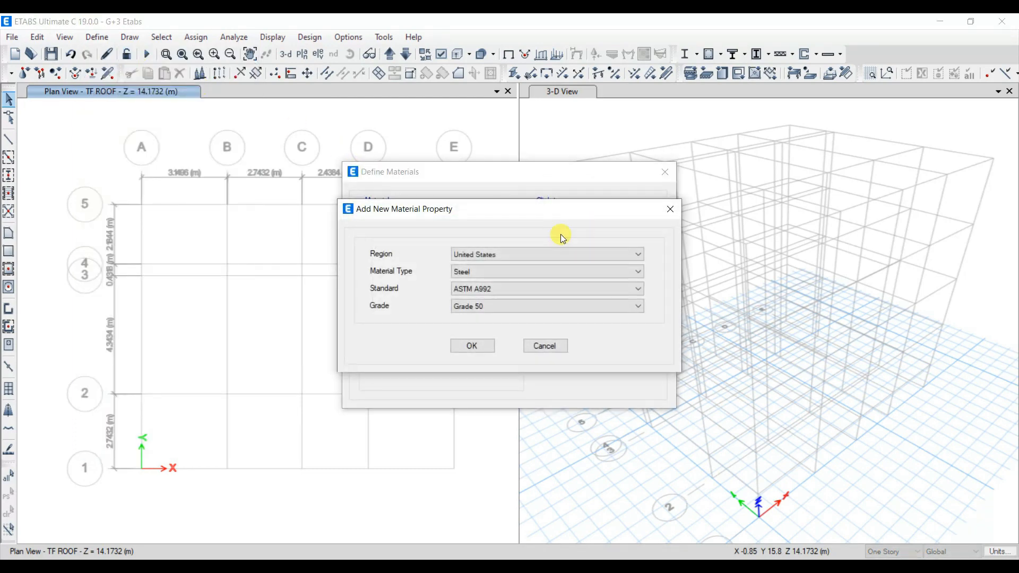
click(510, 256)
click(480, 285)
click(482, 272)
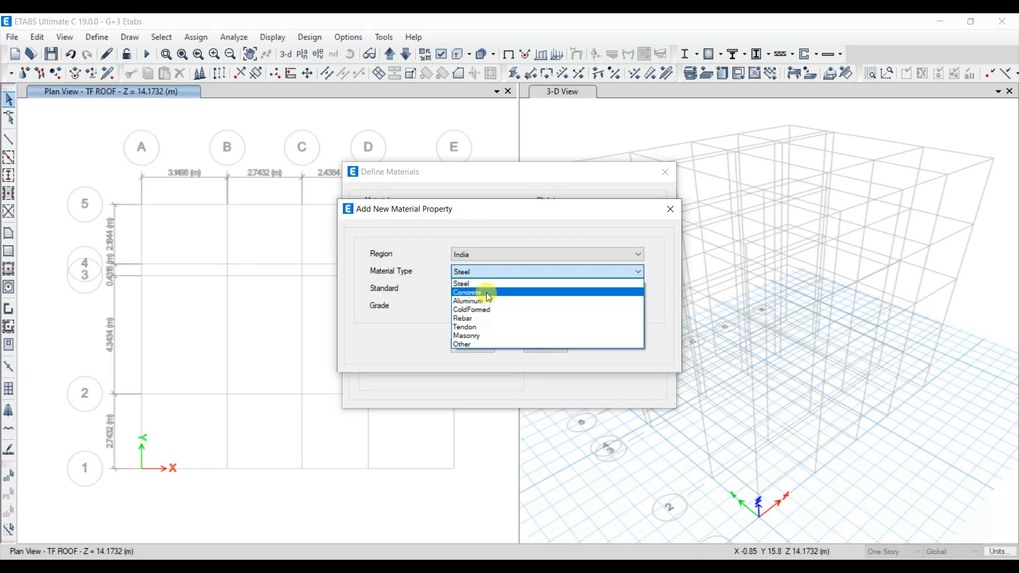
click(486, 292)
click(485, 306)
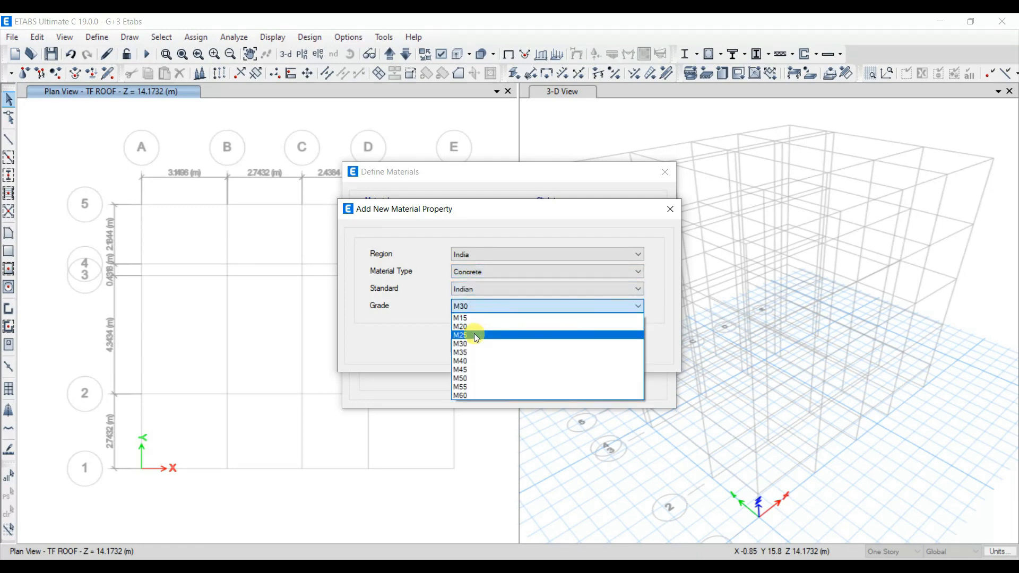
click(474, 333)
click(472, 346)
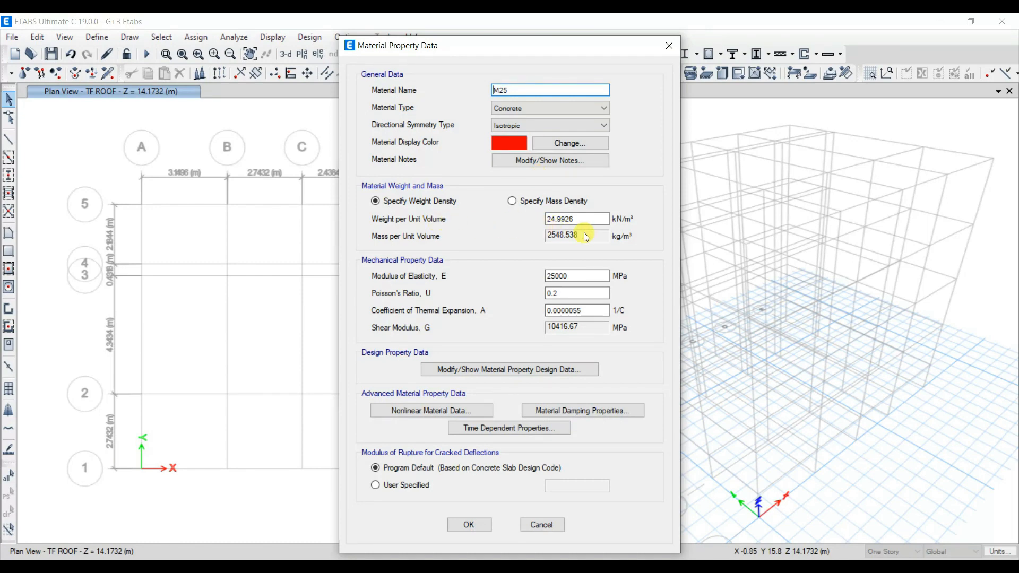
click(469, 524)
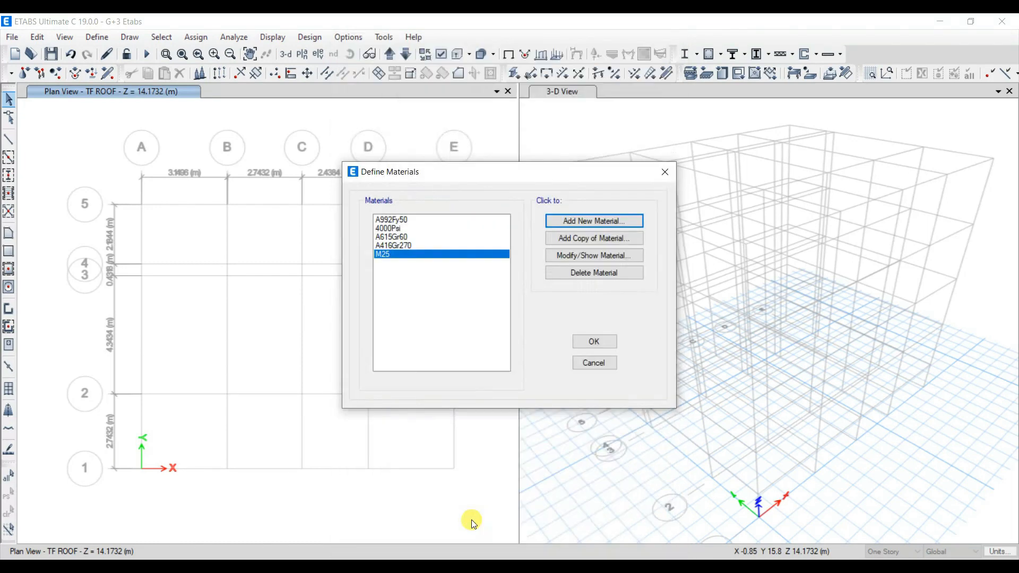
Add a new Indian rebar material of HYSD Grade 500 with its default property data.
click(594, 221)
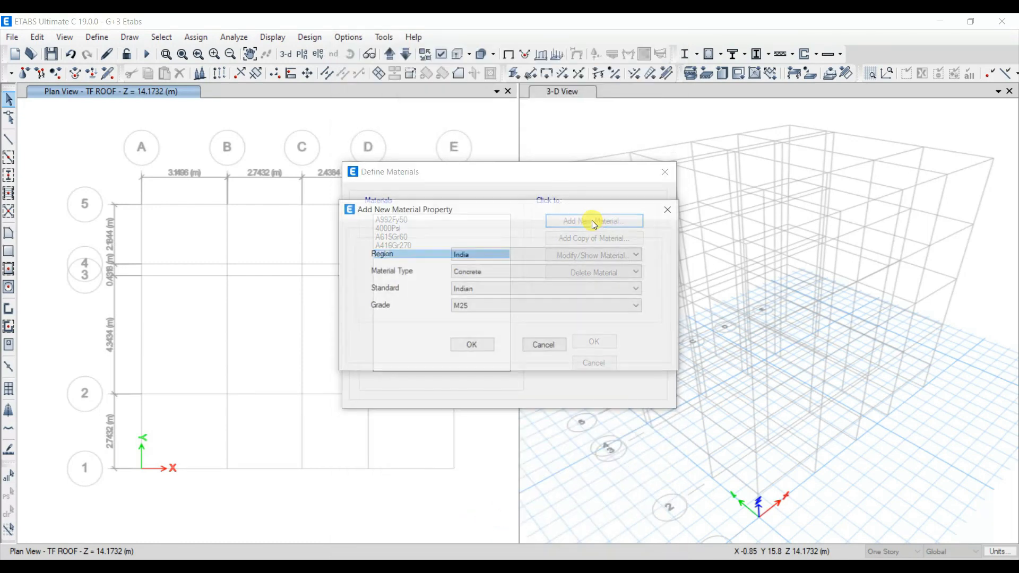
click(499, 272)
click(484, 314)
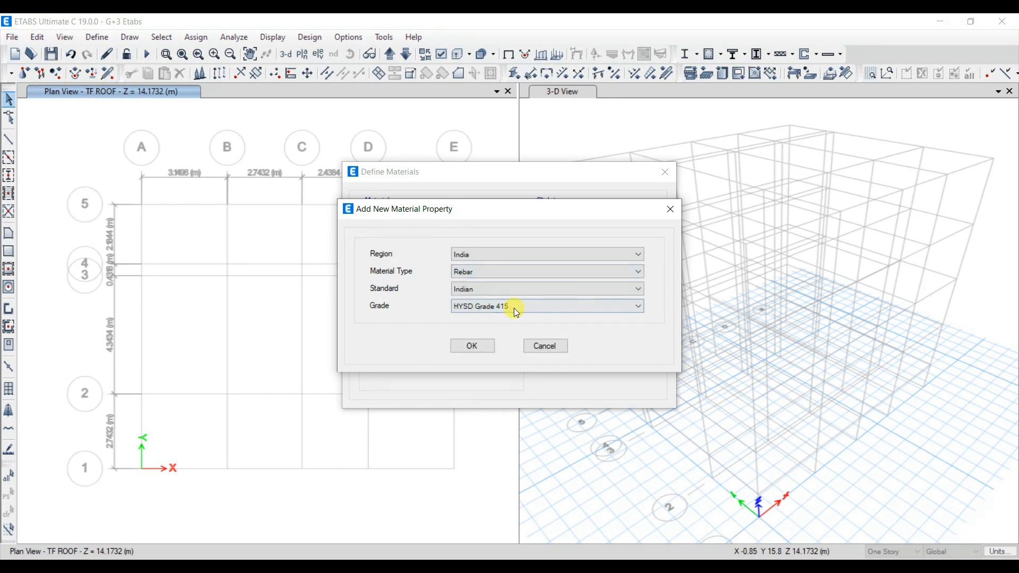
click(515, 309)
click(506, 335)
click(491, 351)
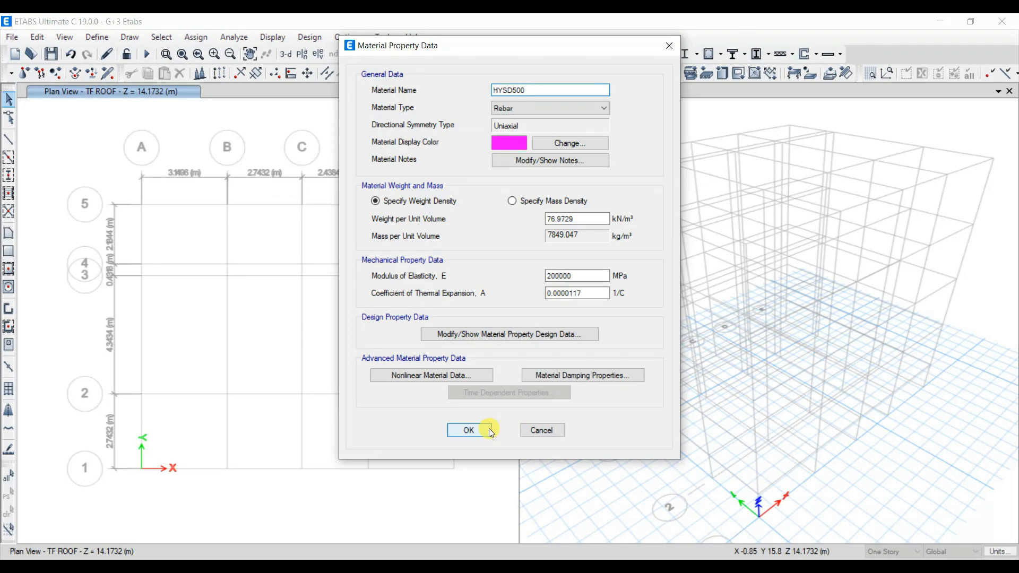
click(489, 429)
Add a new Indian rebar material of HYSD Grade 415 with its default property data.
click(590, 221)
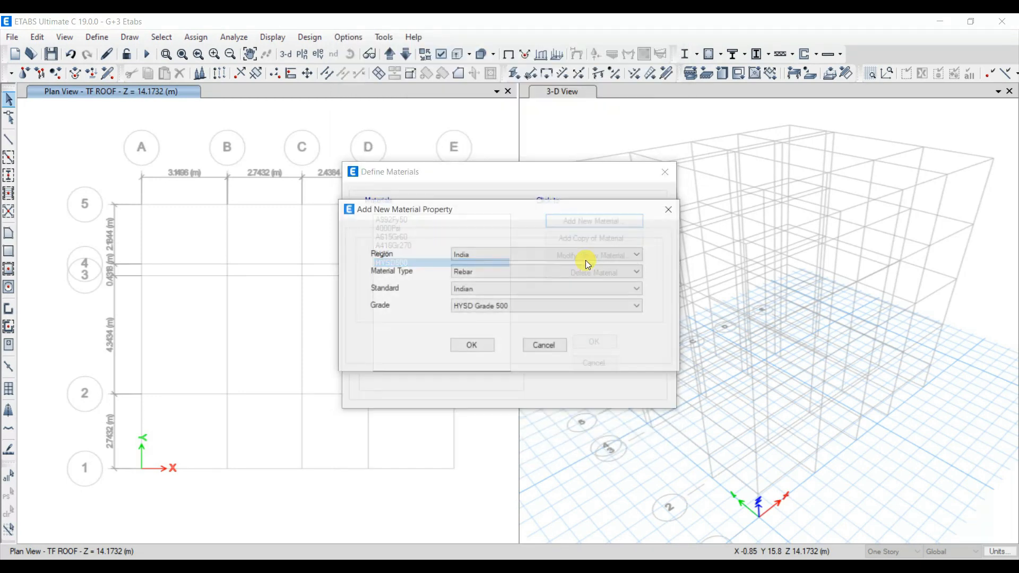
click(512, 306)
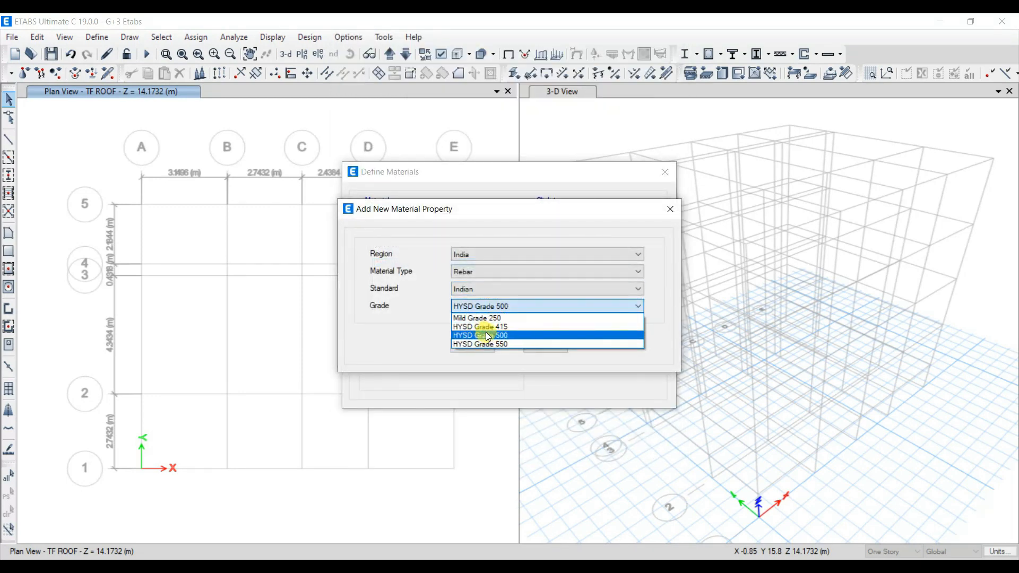
click(496, 326)
click(473, 351)
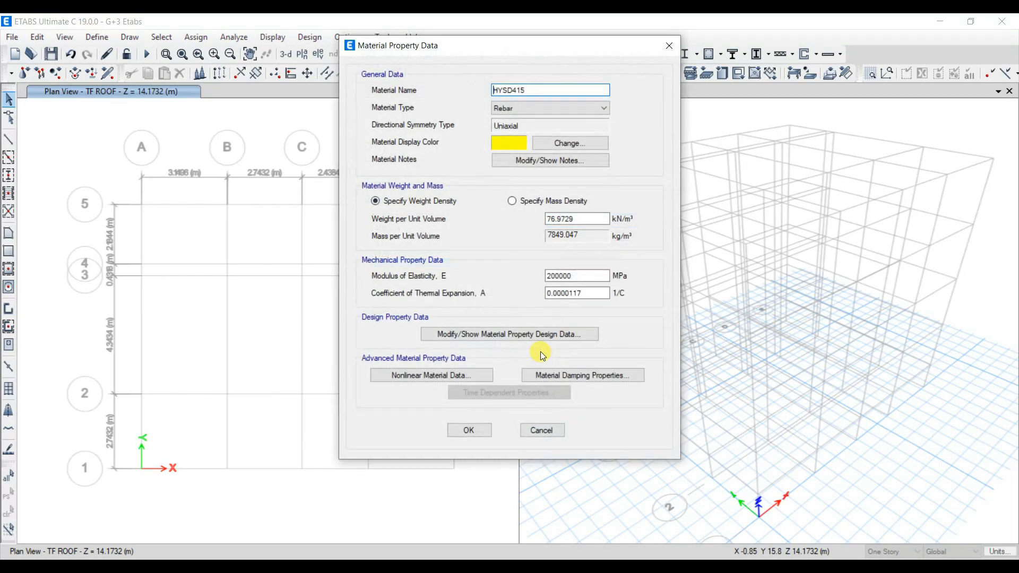
click(470, 430)
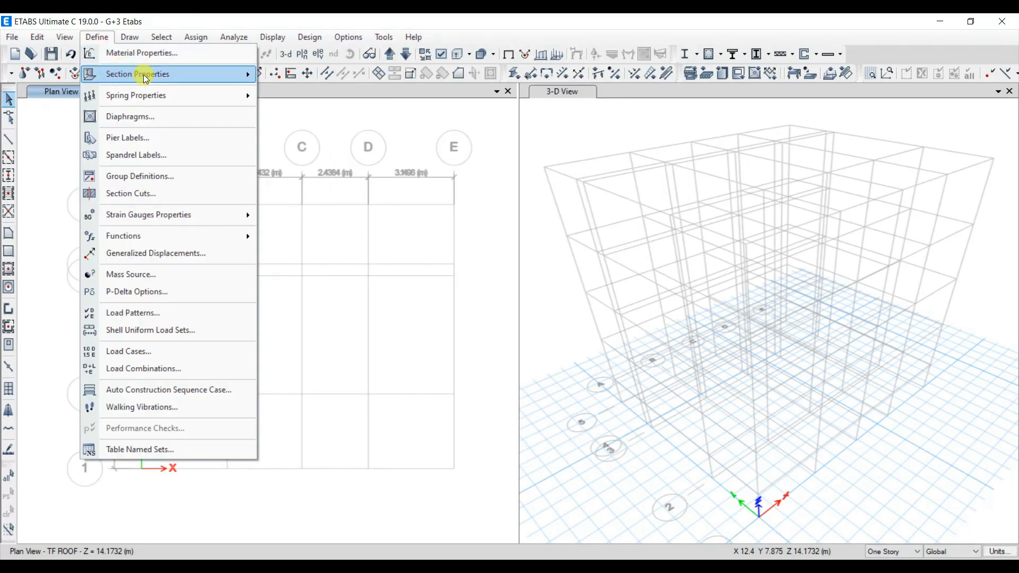
Create a new concrete rectangular frame section named C 225 X 450 with material M25.
mouse_move(146, 73)
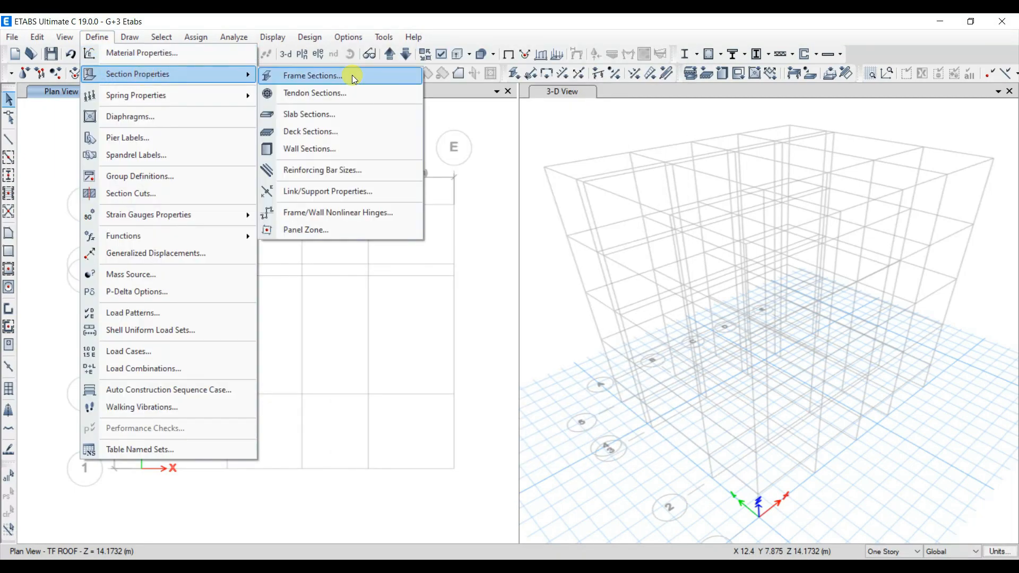
click(354, 77)
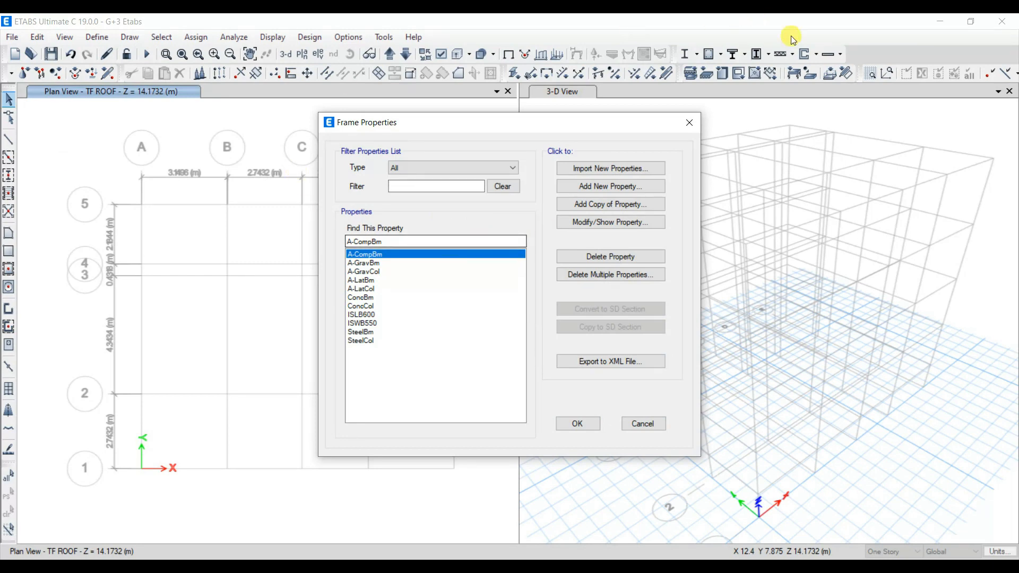
click(610, 186)
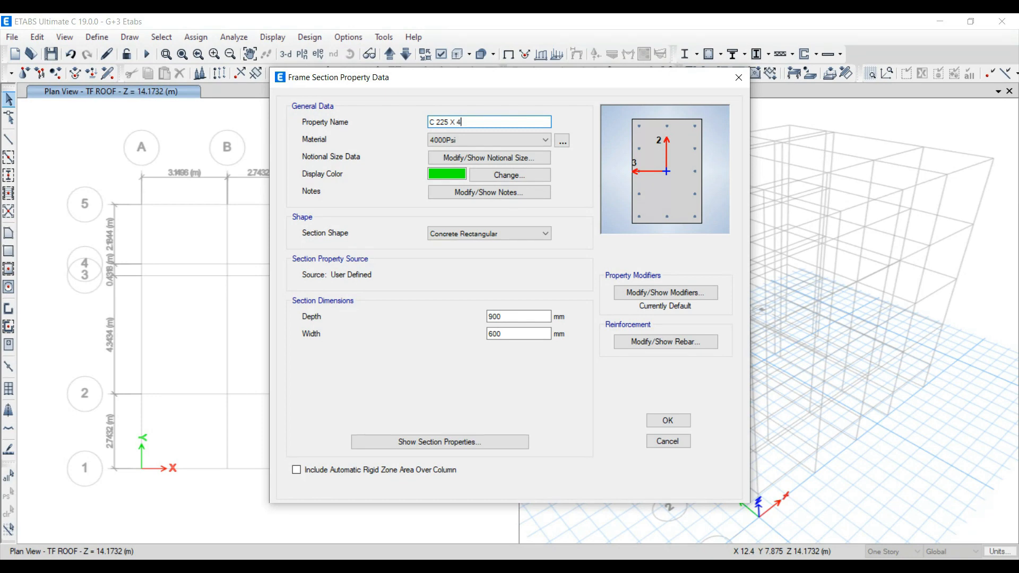
click(489, 139)
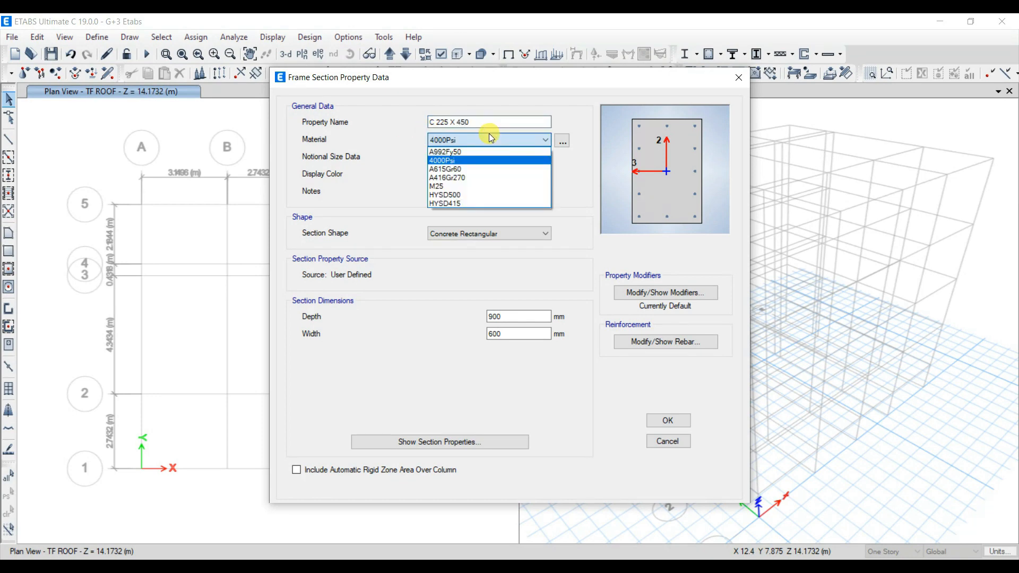
click(454, 183)
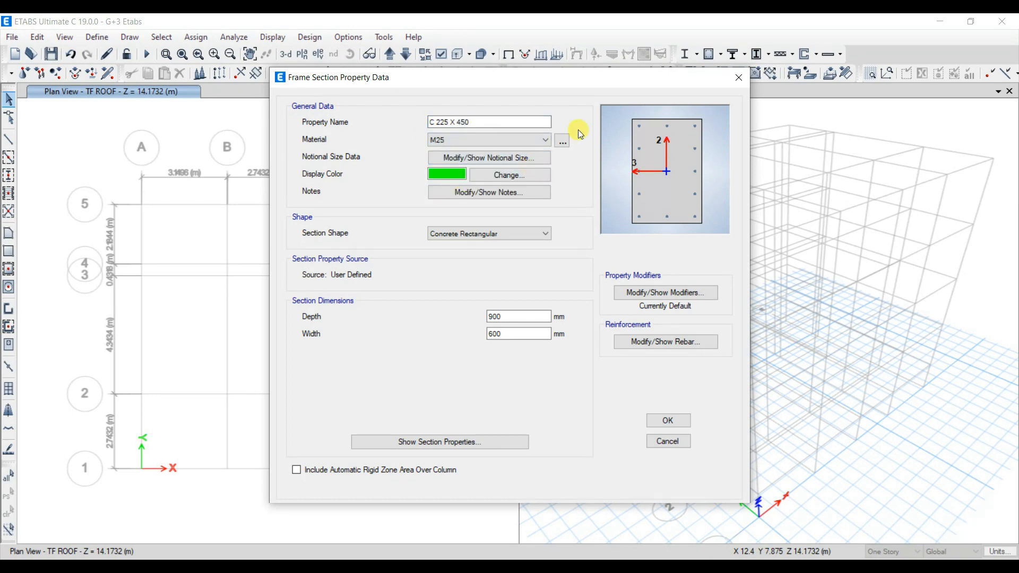
click(562, 141)
click(607, 362)
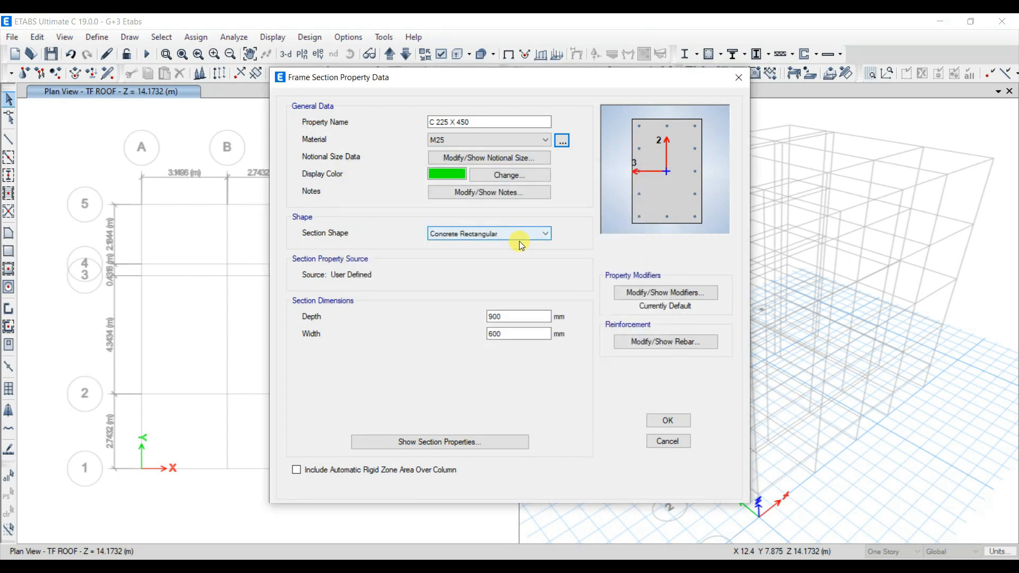
Set the C 225 X 450 section's depth to 450 mm and width to 225 mm.
double_click(507, 317)
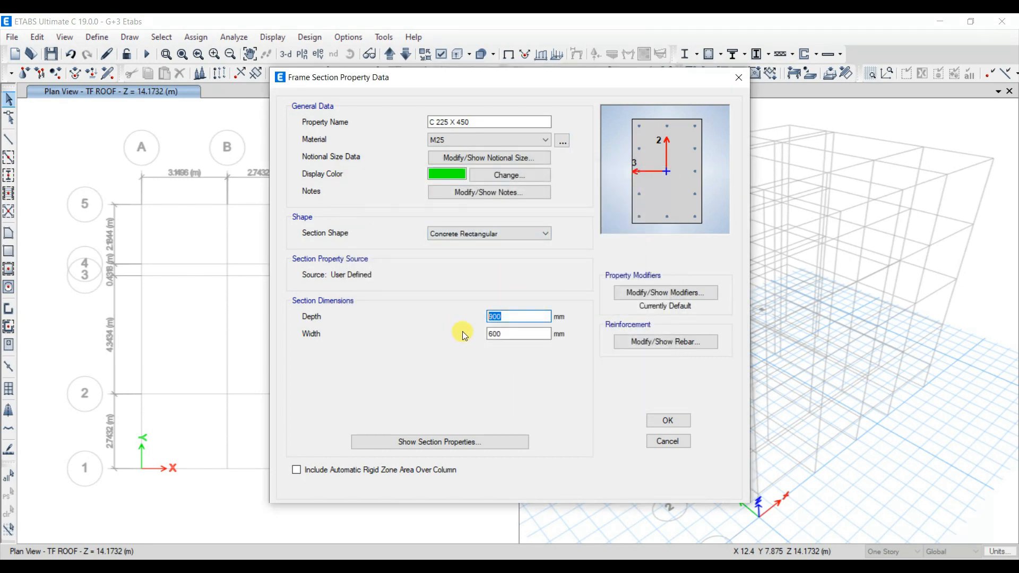
text(450)
key(Tab)
text(225)
Set the column section's stiffness modifiers to 0.7 for moment of inertia about both the 2 and 3 axes.
click(680, 291)
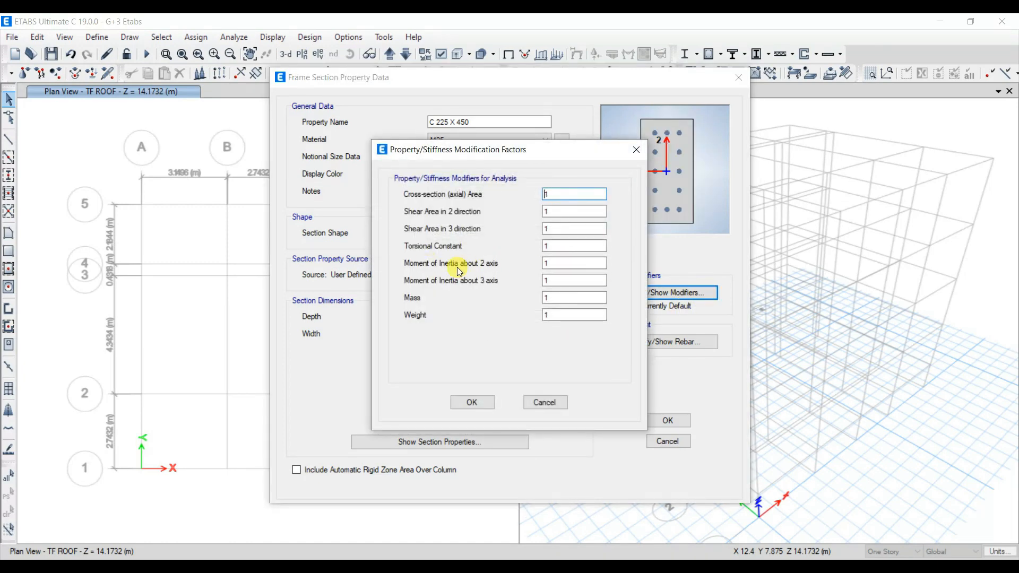
double_click(547, 264)
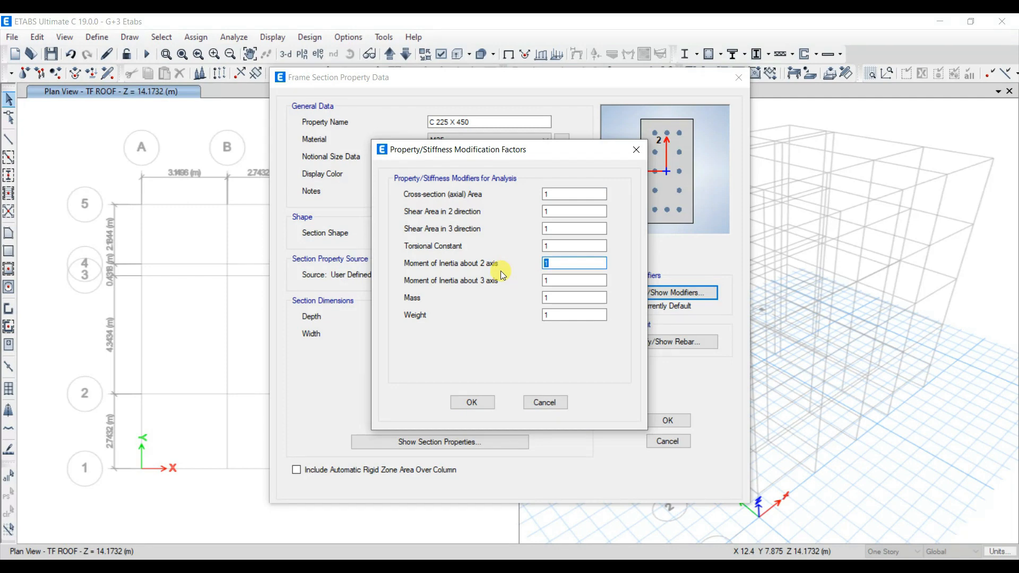
text(0.7)
key(Tab)
text(0.)
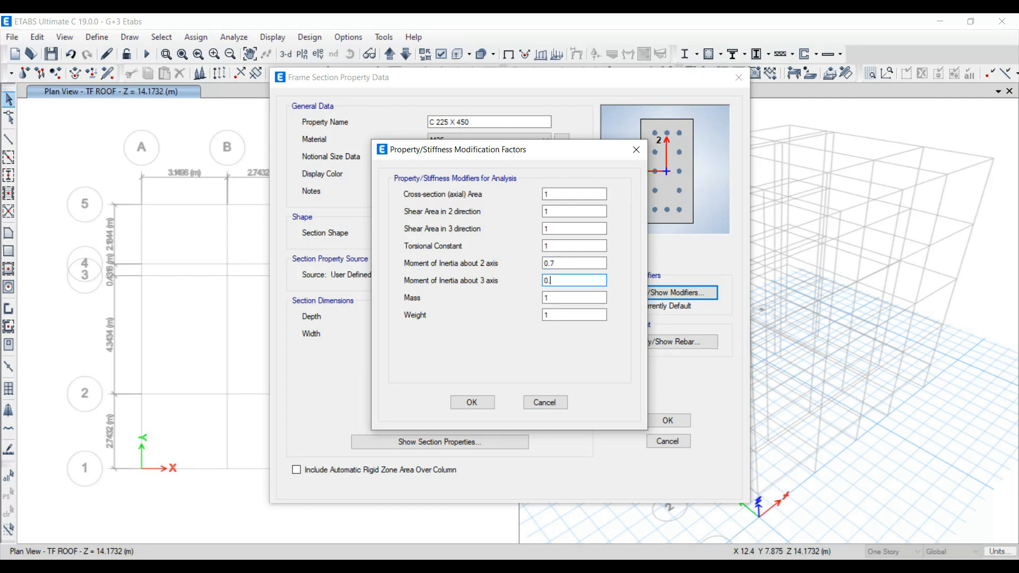
click(472, 403)
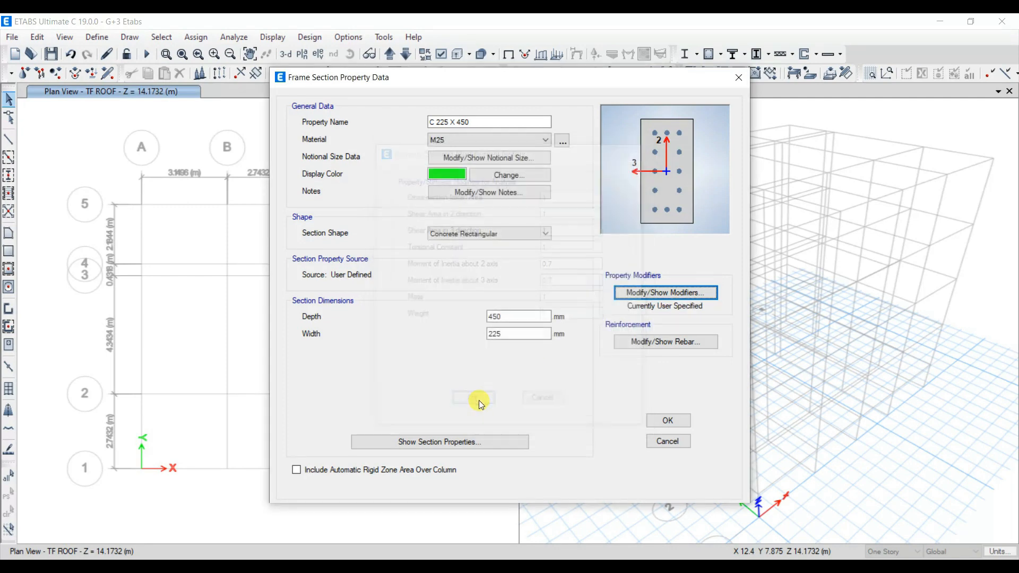
Set the column section's rebar material to HYSD500 for longitudinal bars and HYSD415 for confinement ties.
click(637, 342)
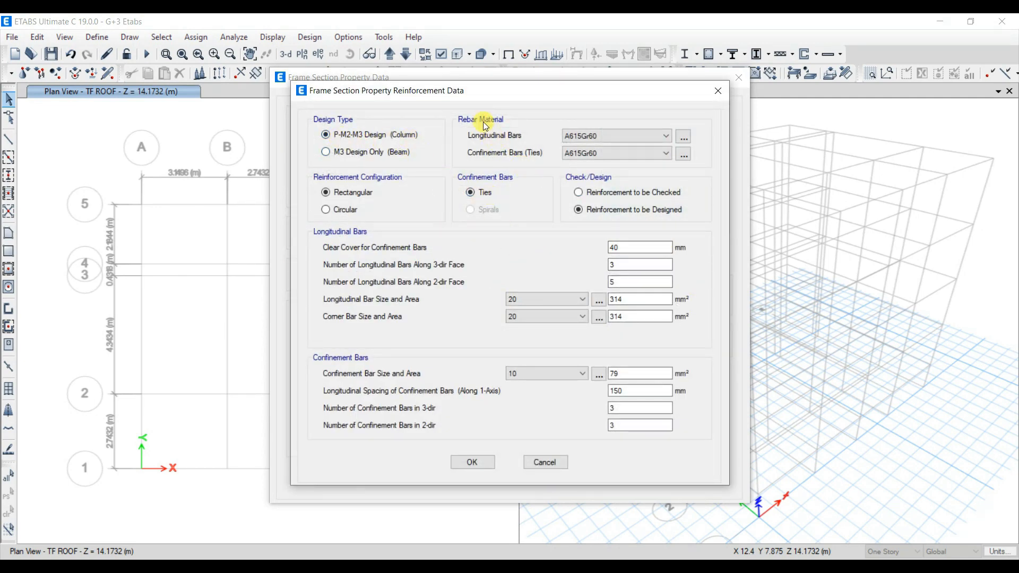
click(637, 137)
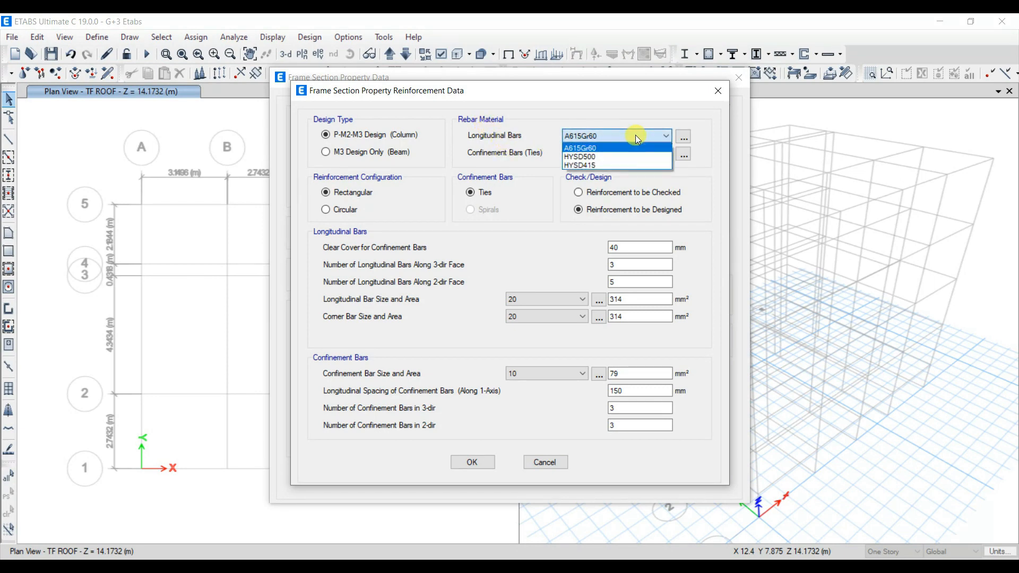
click(589, 158)
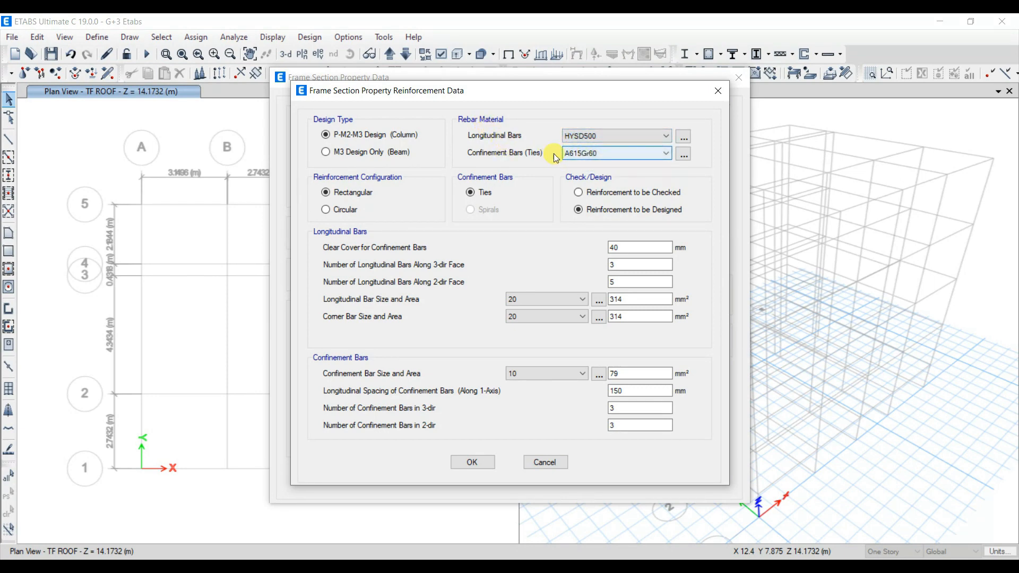
click(590, 153)
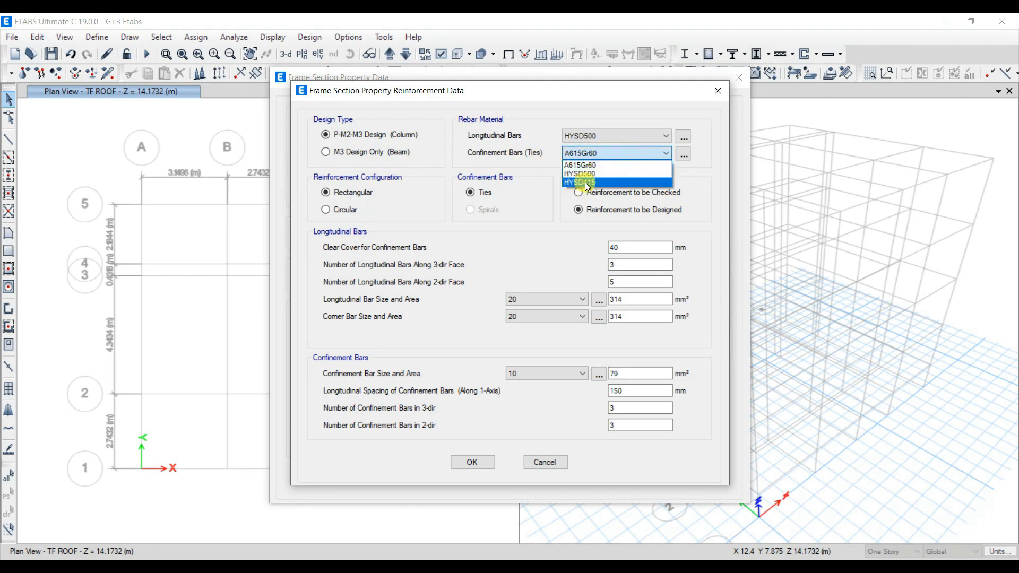
click(587, 182)
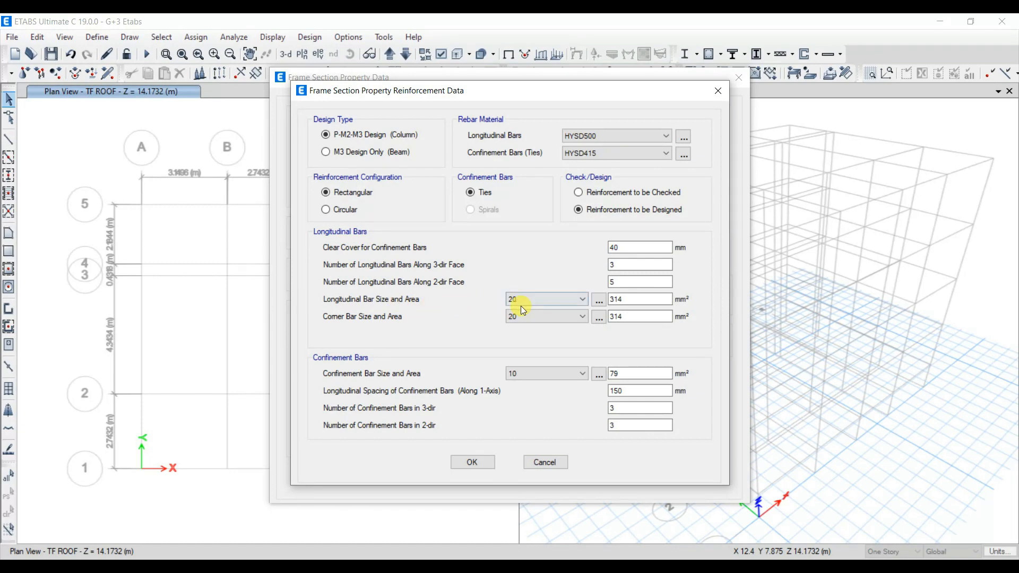
Set the column section's longitudinal bar size and corner bar size to 16.
click(577, 299)
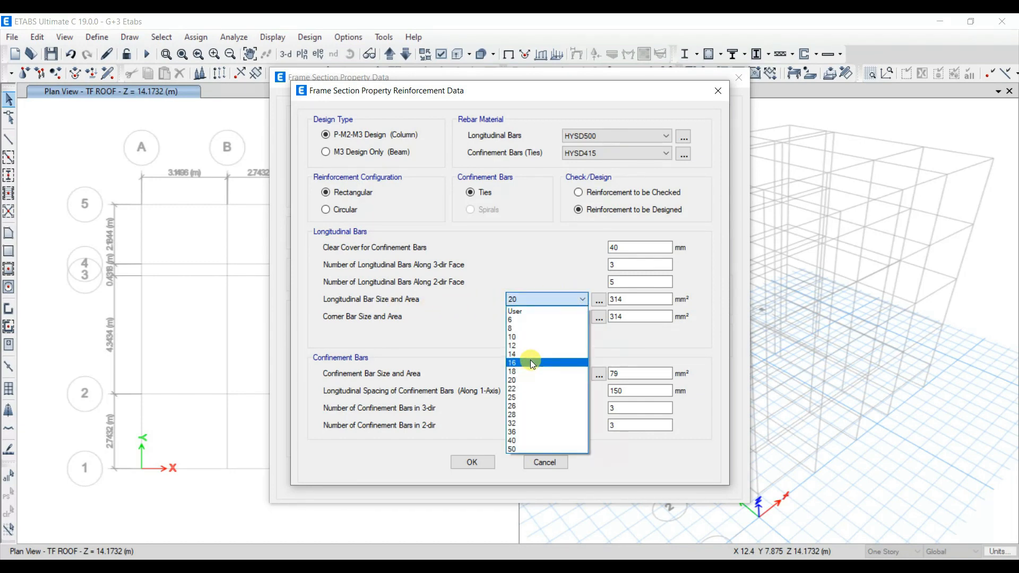
click(530, 360)
click(547, 318)
click(527, 371)
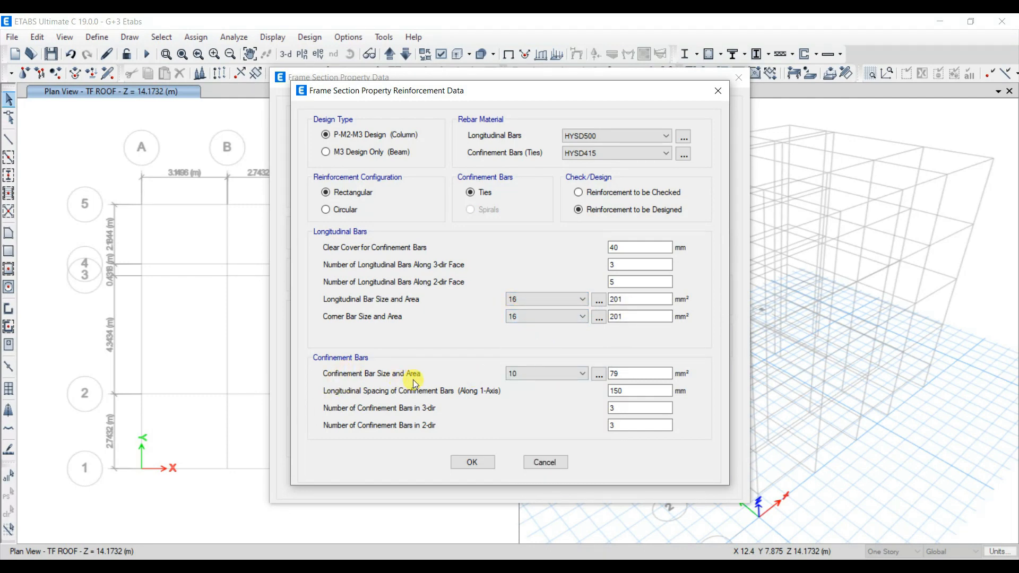
Set the column section's confinement bar size to 8 and accept the C 225 X 450 section's reinforcement.
click(561, 378)
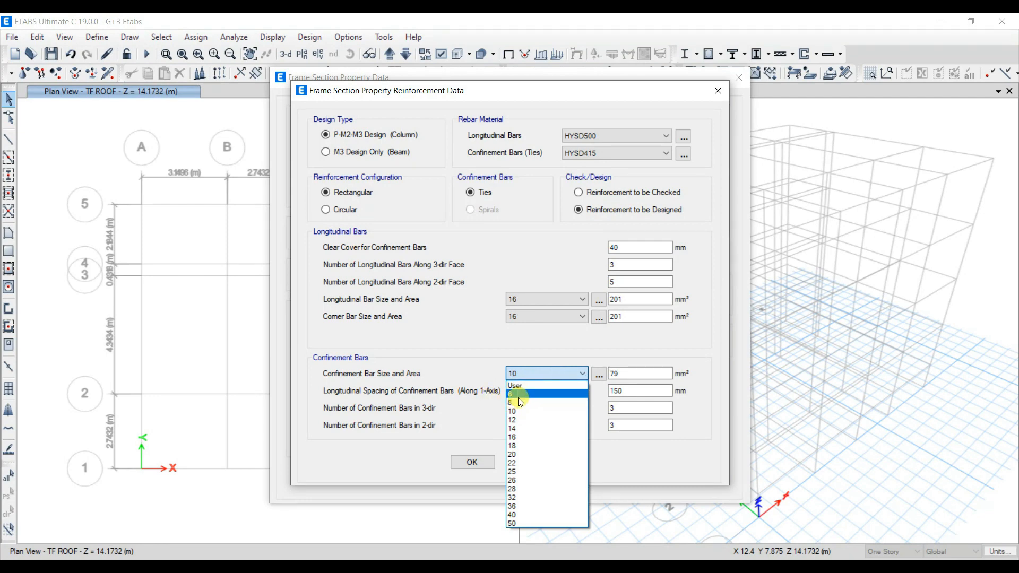
click(519, 404)
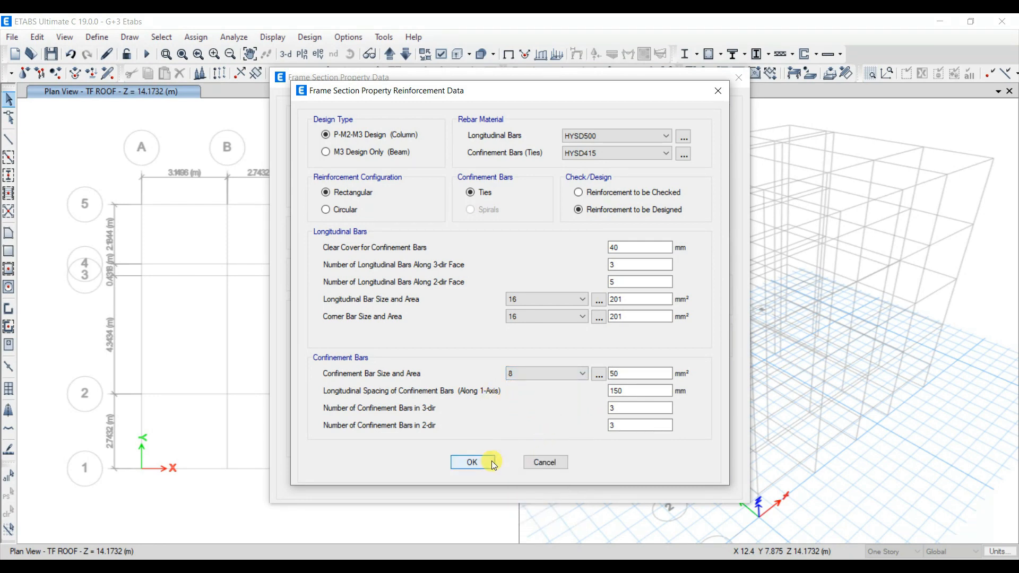
click(472, 462)
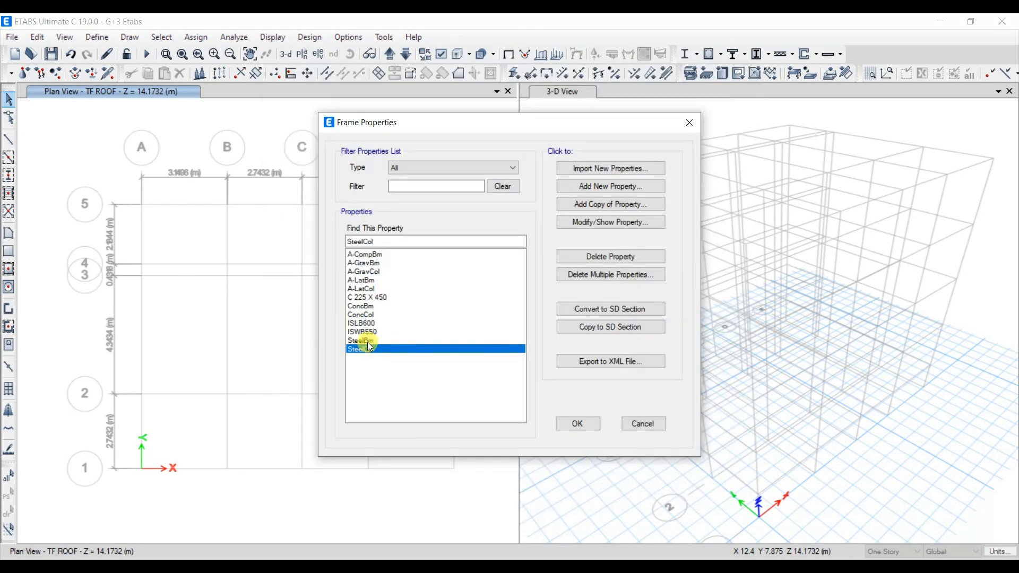
Delete SteelBm and the other default frame sections, keeping only C 225 X 450 in the list.
click(367, 342)
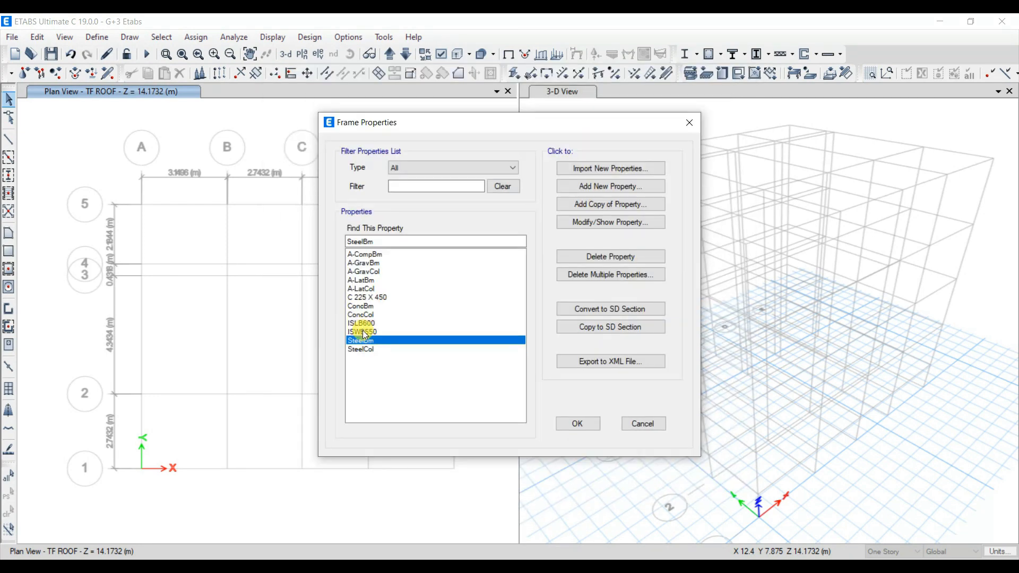
click(596, 257)
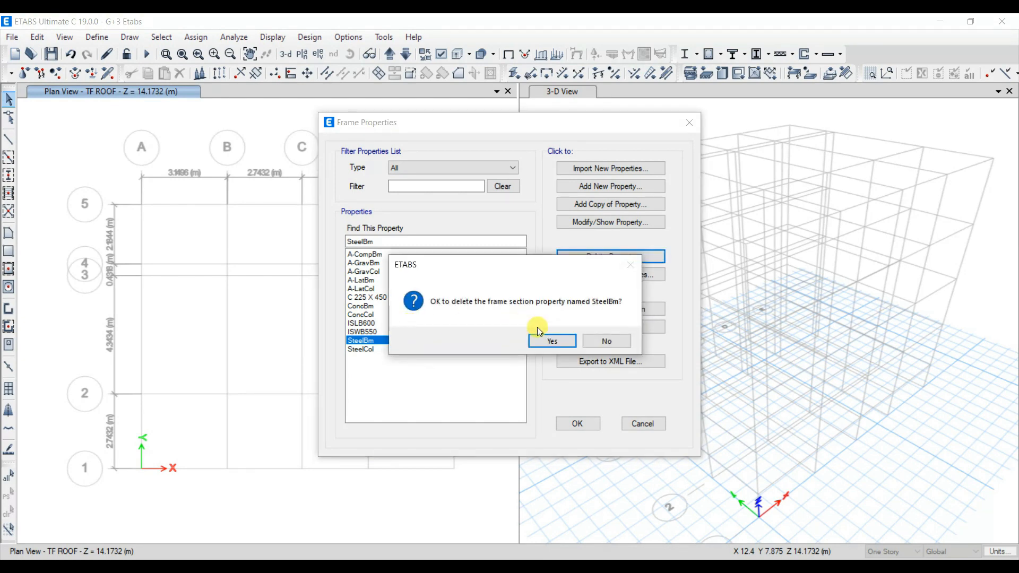
click(539, 337)
click(368, 254)
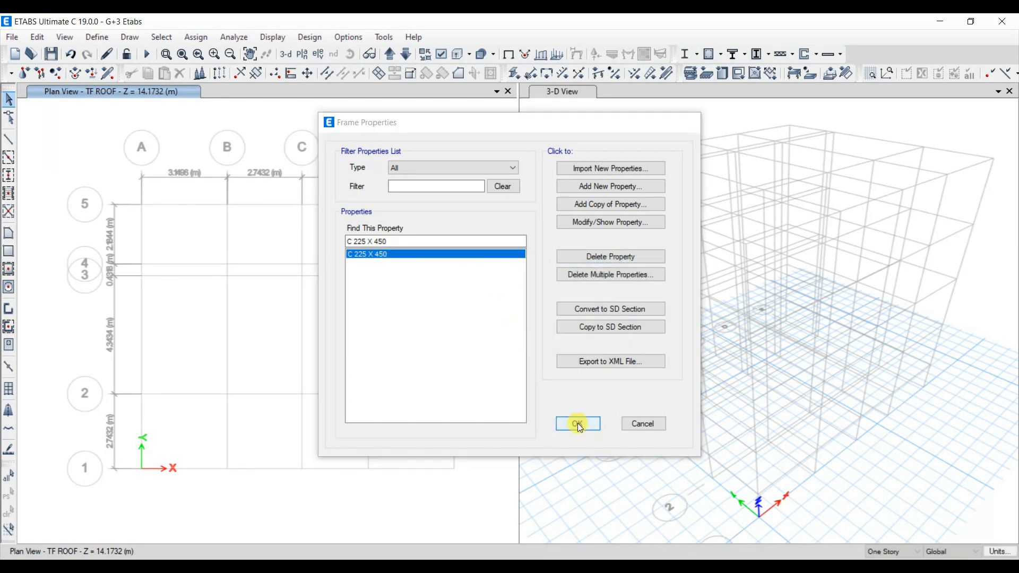
click(578, 424)
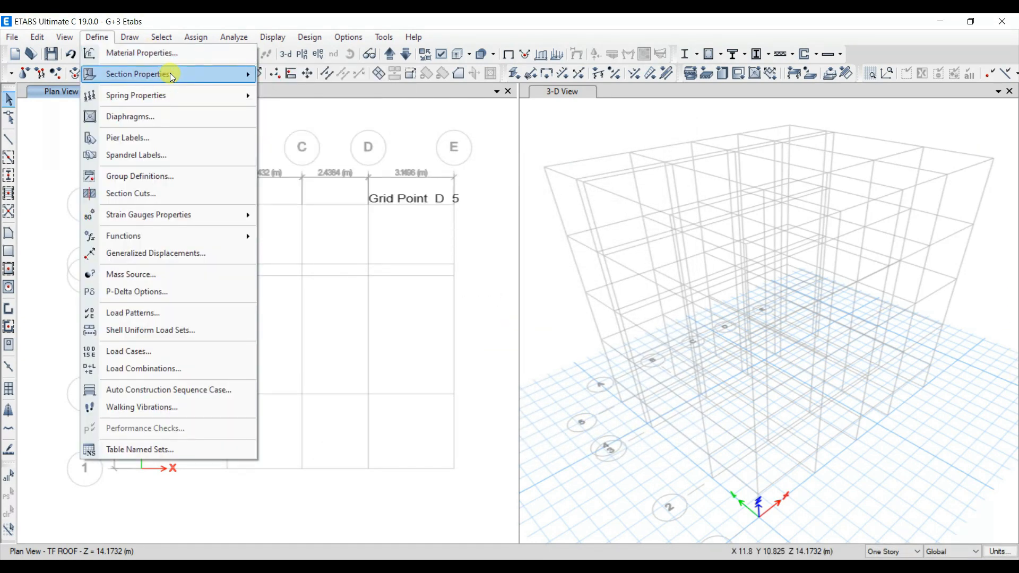
Add a concrete rectangular frame section named B 225 X 455 with material M25.
mouse_move(172, 78)
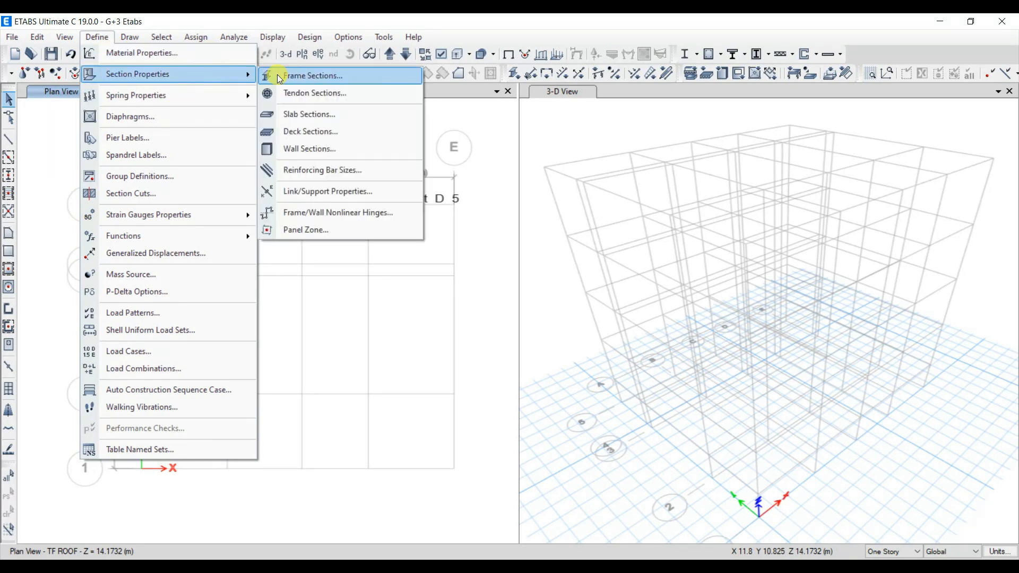
click(304, 77)
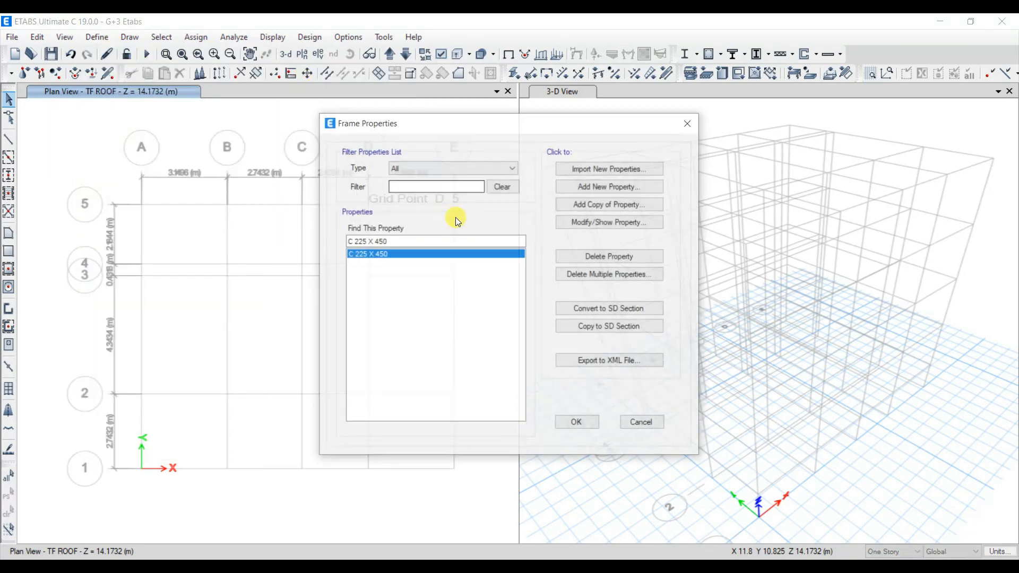
click(596, 191)
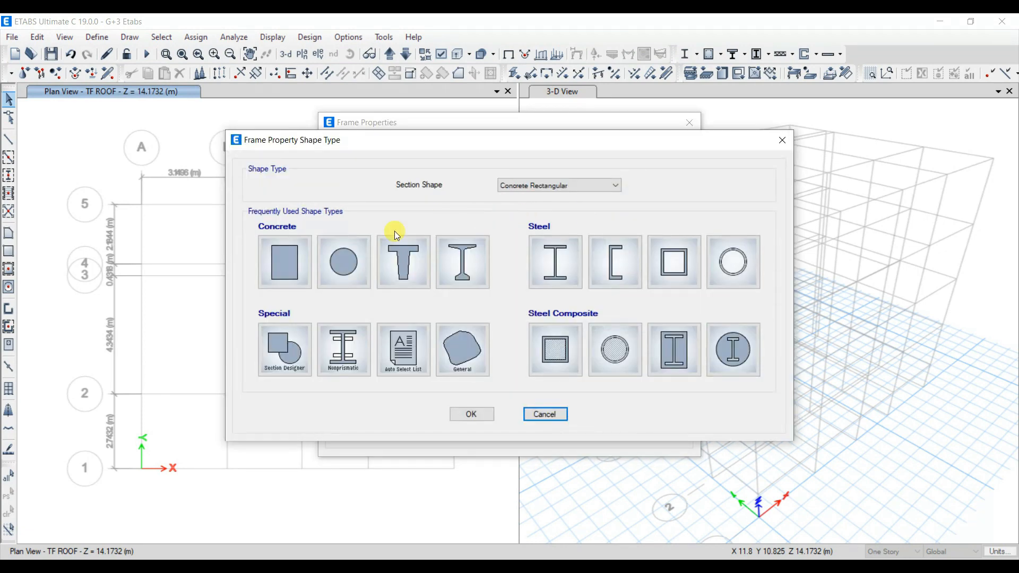
click(283, 272)
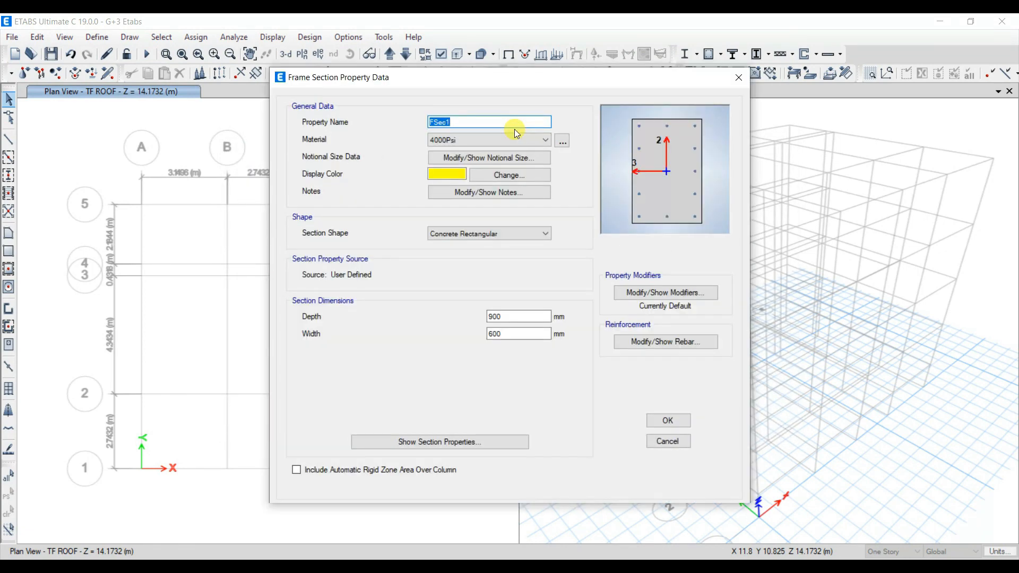
text(B 225 X 45)
text(5)
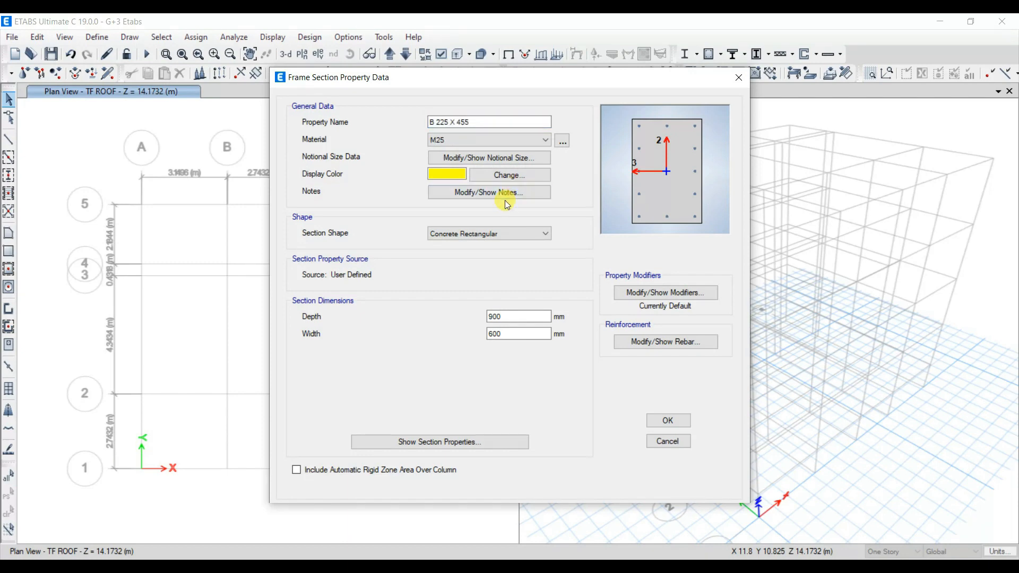
Set the B 225 X 455 section's depth to 450 mm and width to 225 mm.
drag(511, 316, 447, 320)
text(450)
key(Tab)
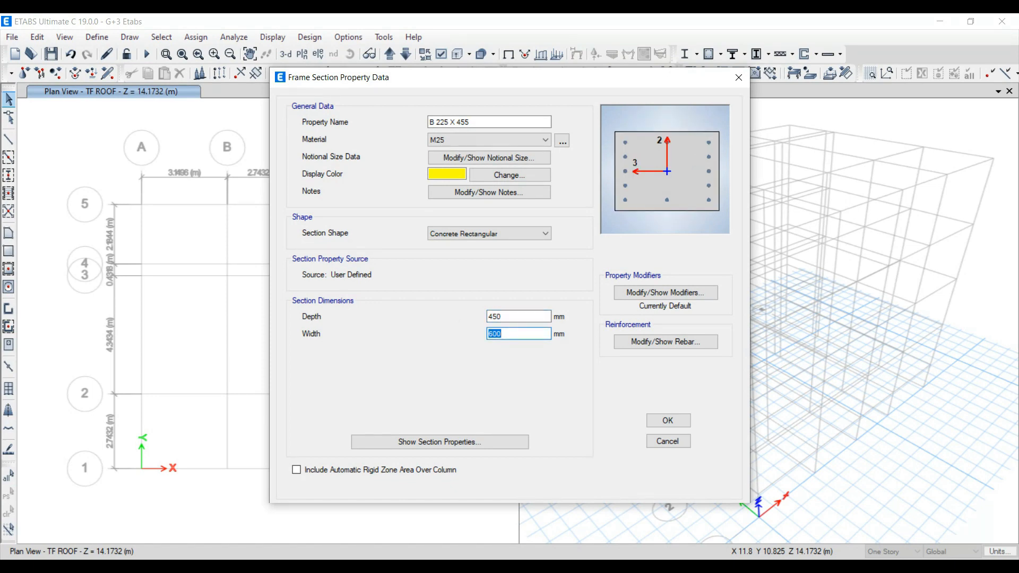
text(225)
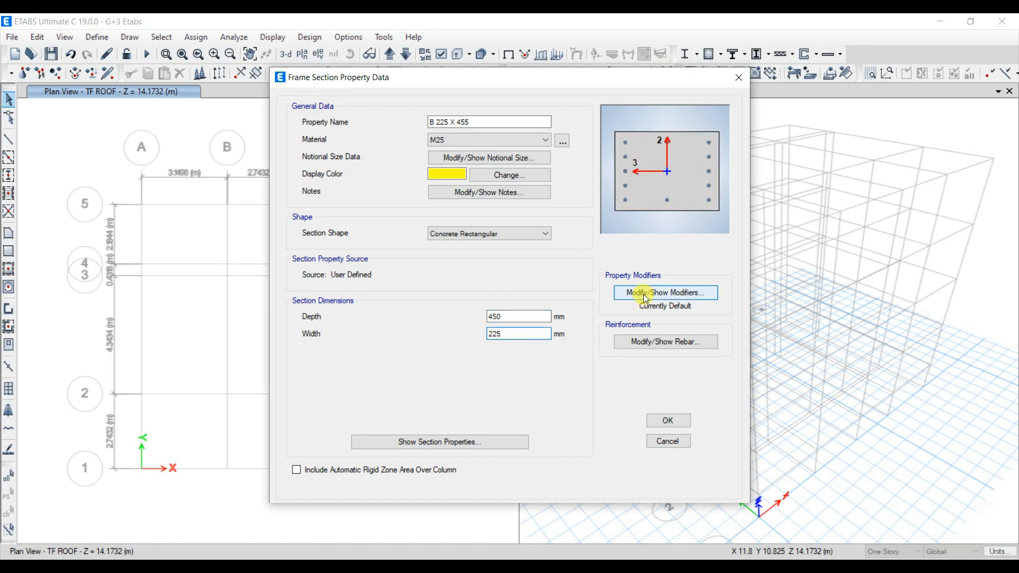
Reduce the beam section's moment of inertia modifiers about the 2 and 3 axes, entering 0.35 for the 3 axis.
click(645, 293)
double_click(600, 264)
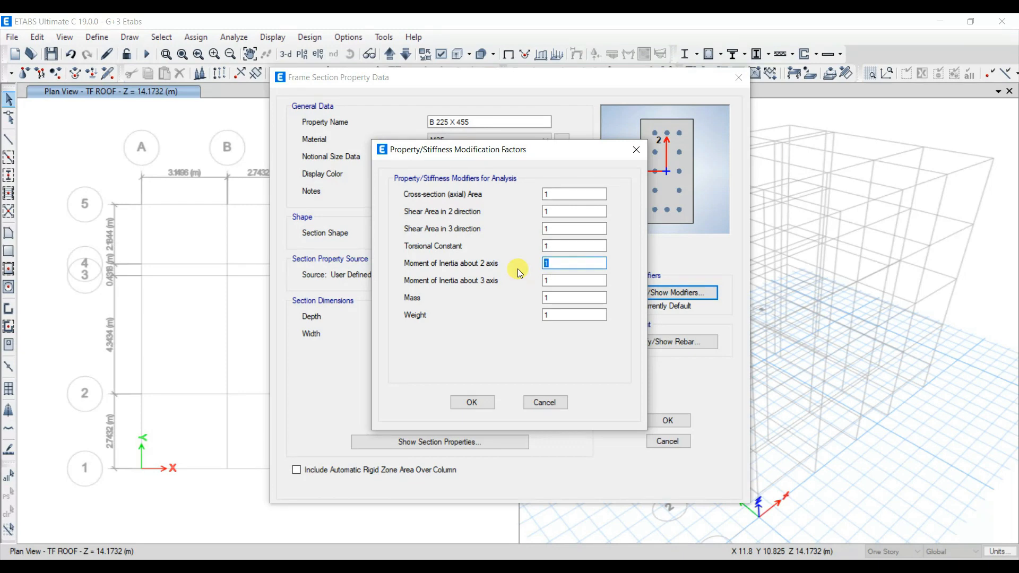
text(0.)
double_click(547, 280)
text(0.35)
click(474, 405)
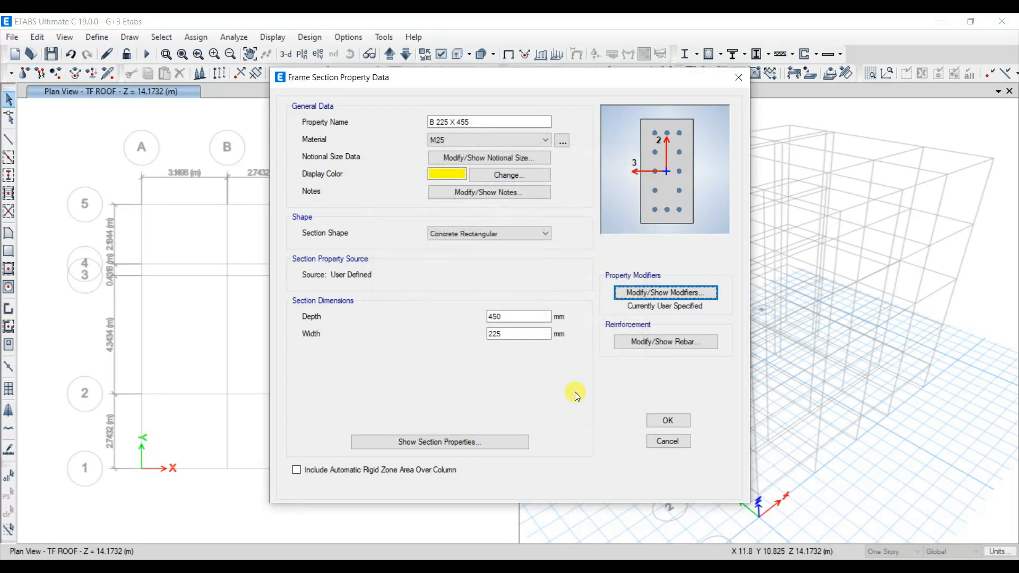
Set the section's design type to M3 Design Only (Beam), with HYSD500 longitudinal bars and HYSD415 confinement ties.
click(651, 337)
click(367, 153)
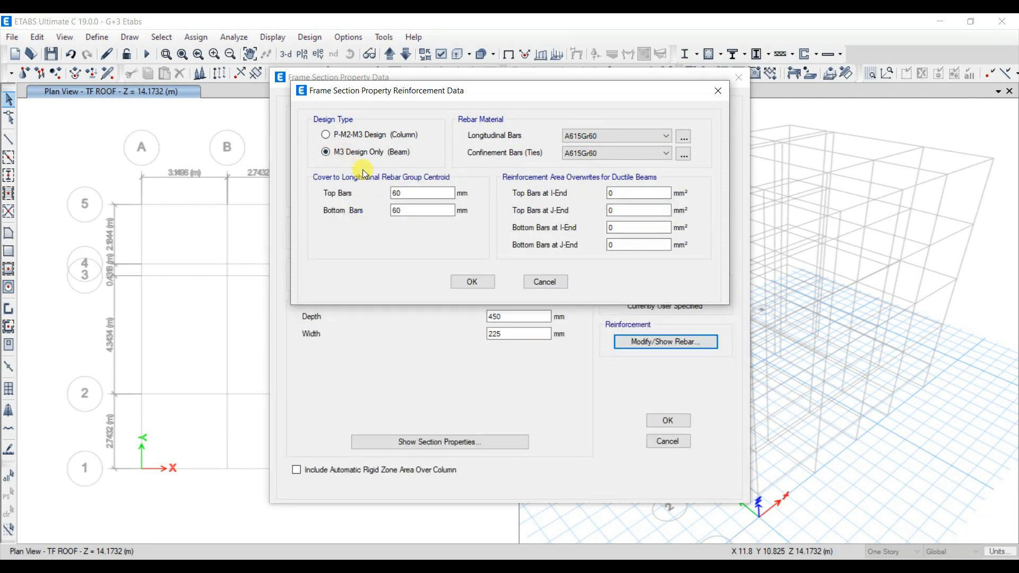
click(608, 137)
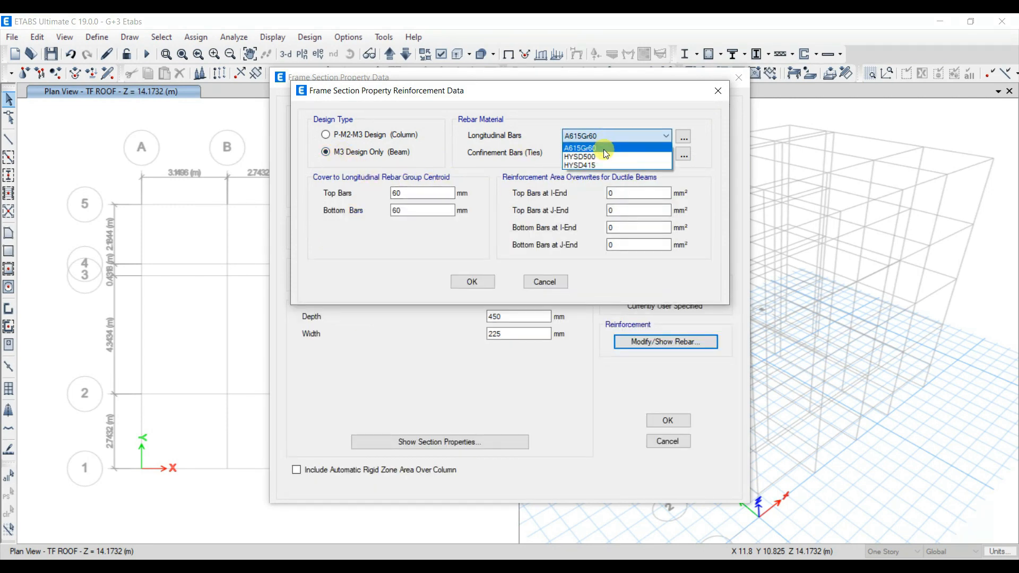
click(593, 157)
click(599, 154)
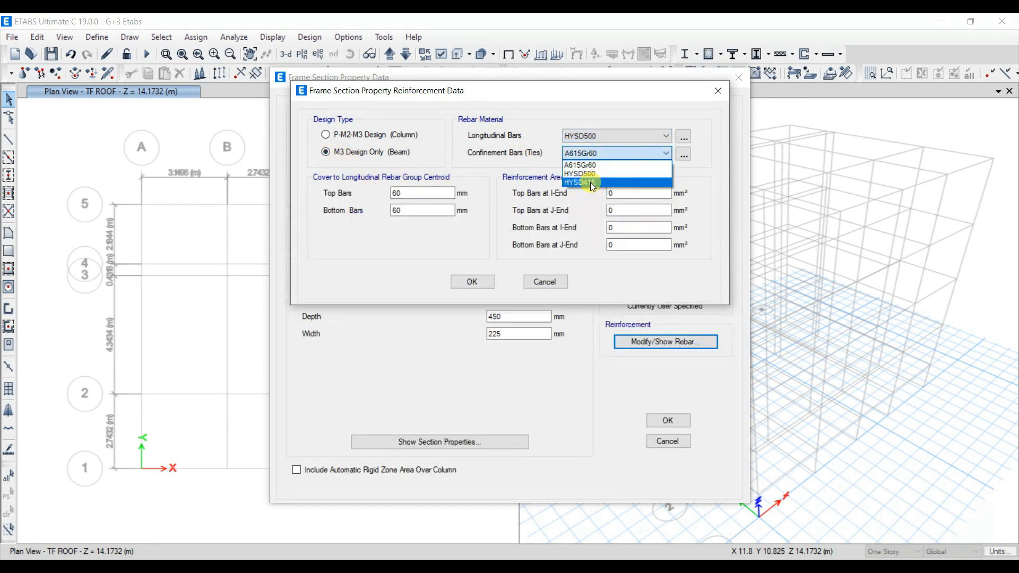
click(591, 182)
Set the beam section's top bar cover to 25 mm and accept its reinforcement data.
double_click(410, 193)
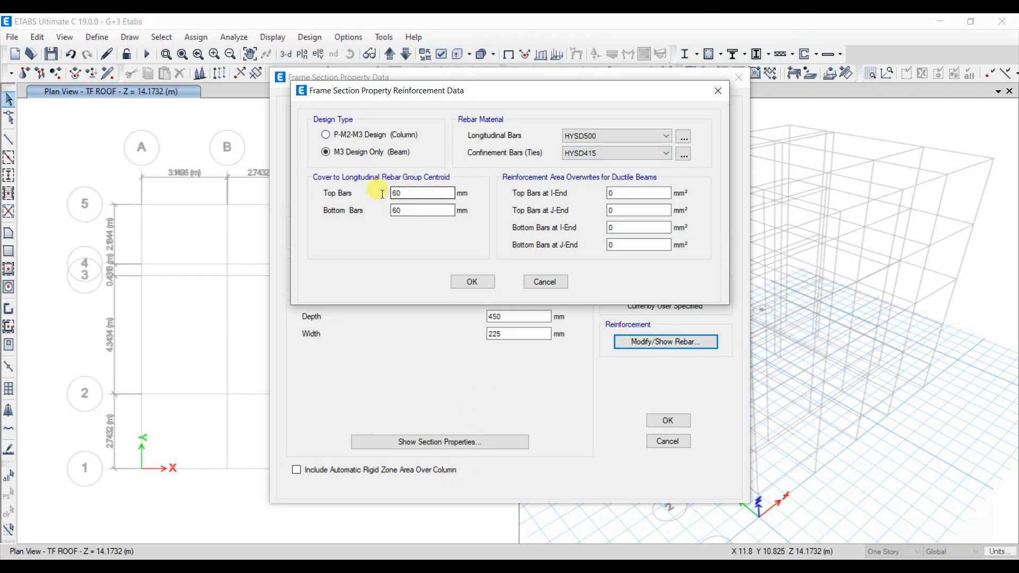
text(25)
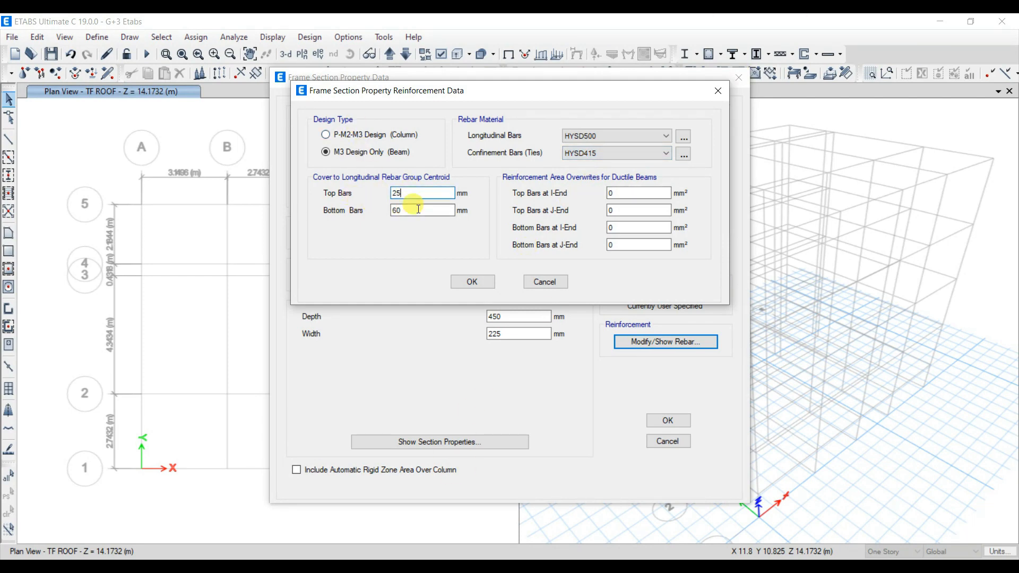
click(486, 281)
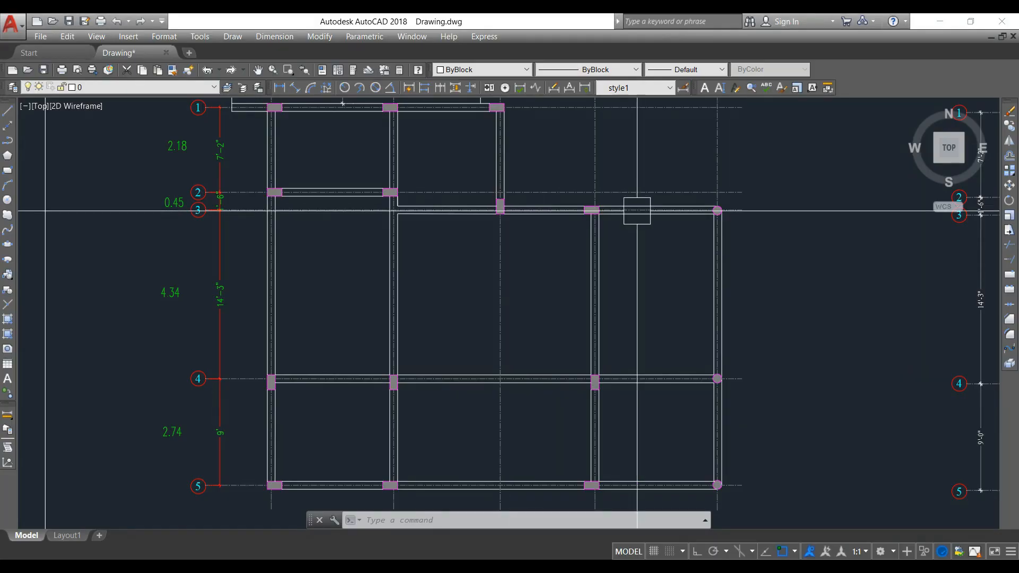
View the column plan in AutoCAD, and in ETABS add a concrete circle section named C 225 with material M25 and diameter 225 mm.
mouse_move(635, 210)
middle_down()
mouse_move(694, 282)
mouse_move(646, 195)
middle_up()
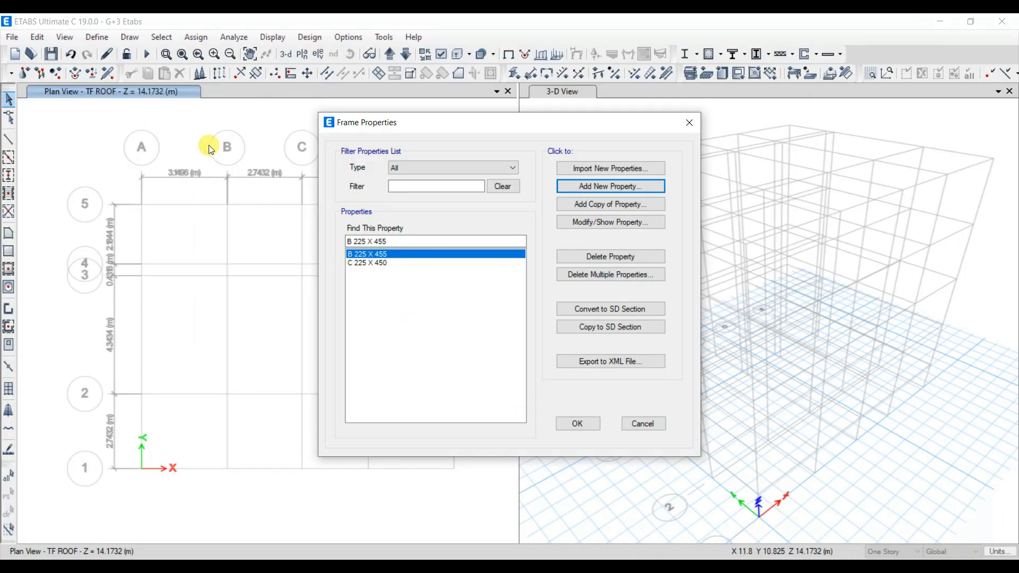
click(608, 188)
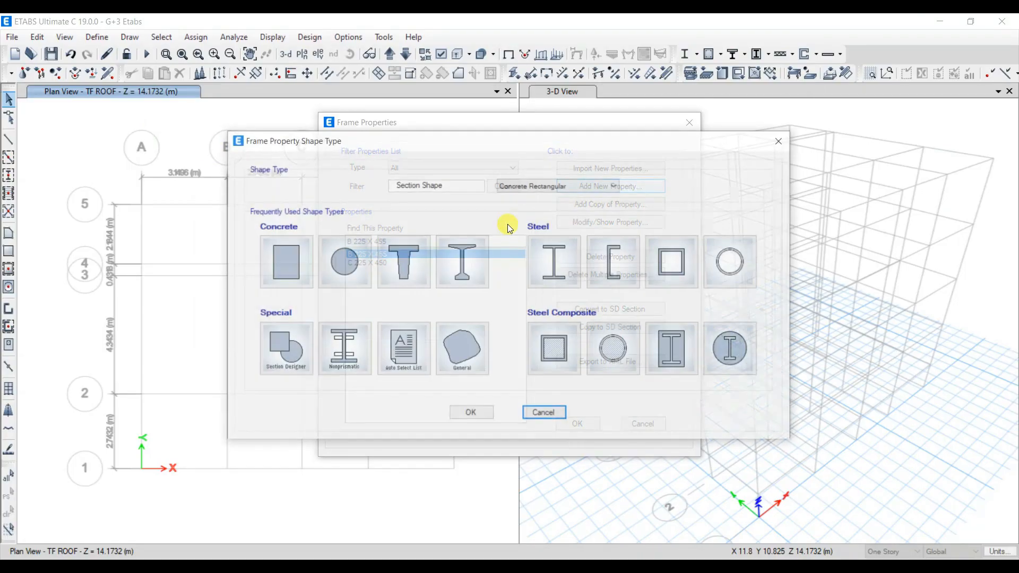
click(342, 260)
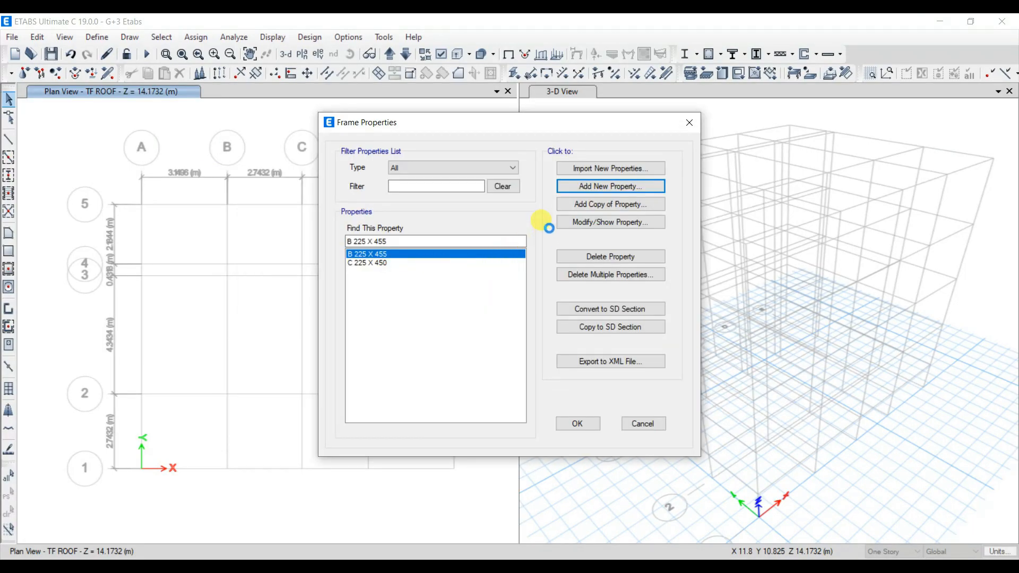
text(C 225)
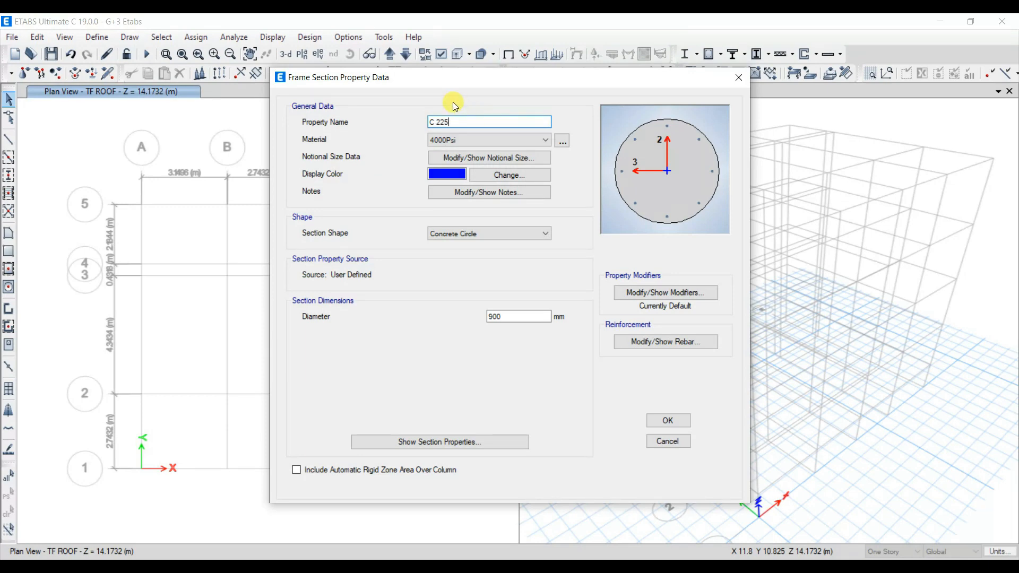
click(504, 139)
click(492, 173)
double_click(507, 323)
text(225)
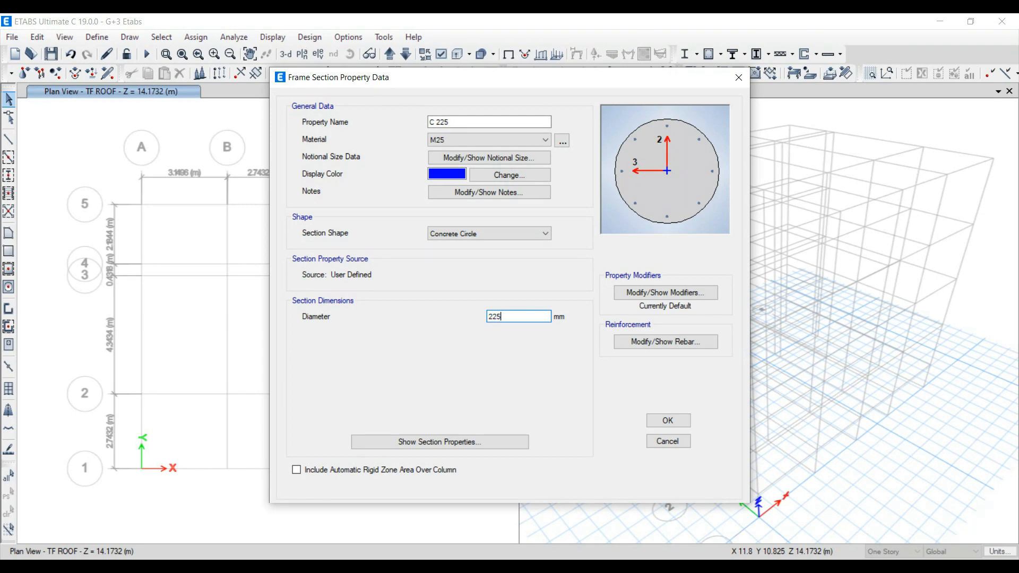
Reduce the C 225 section's moment of inertia modifiers about the 2 and 3 axes, entering 0.7 for the 2 axis.
click(666, 292)
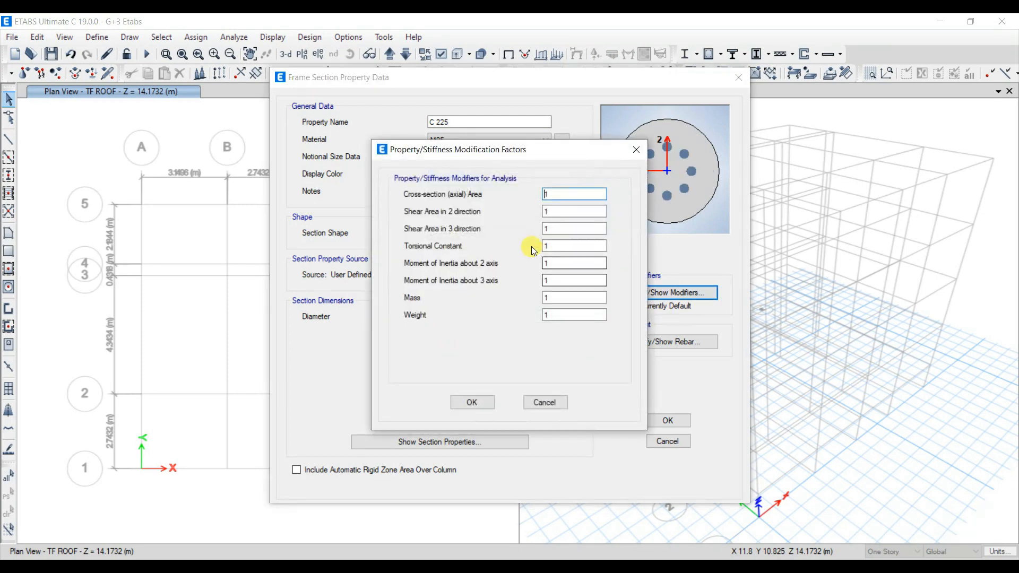
double_click(578, 274)
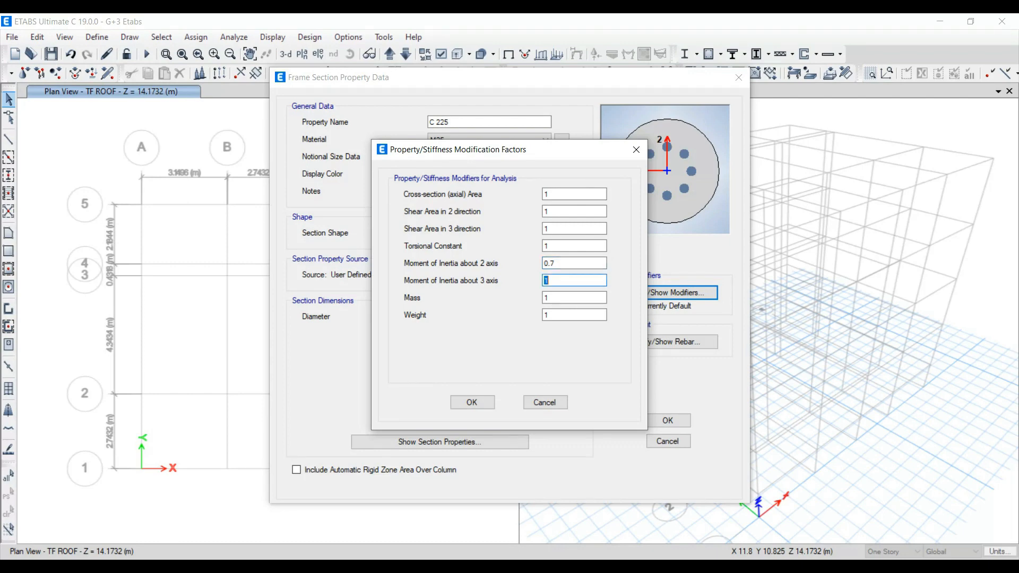
click(488, 405)
Set the circular section's longitudinal rebar material to HYSD500, choose its HYSD confinement tie material, and accept the reinforcement data.
click(686, 342)
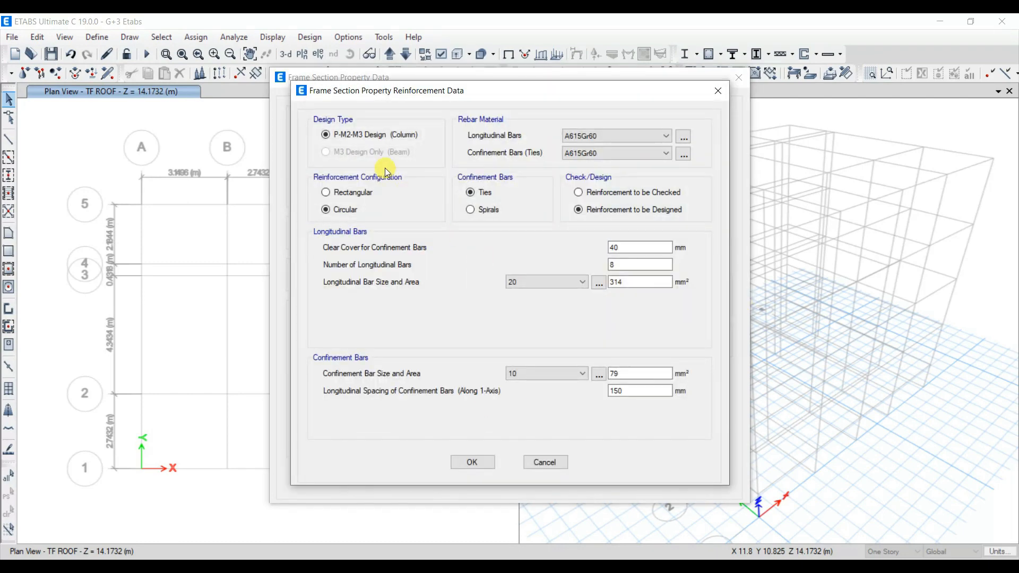
click(590, 136)
click(594, 154)
click(605, 154)
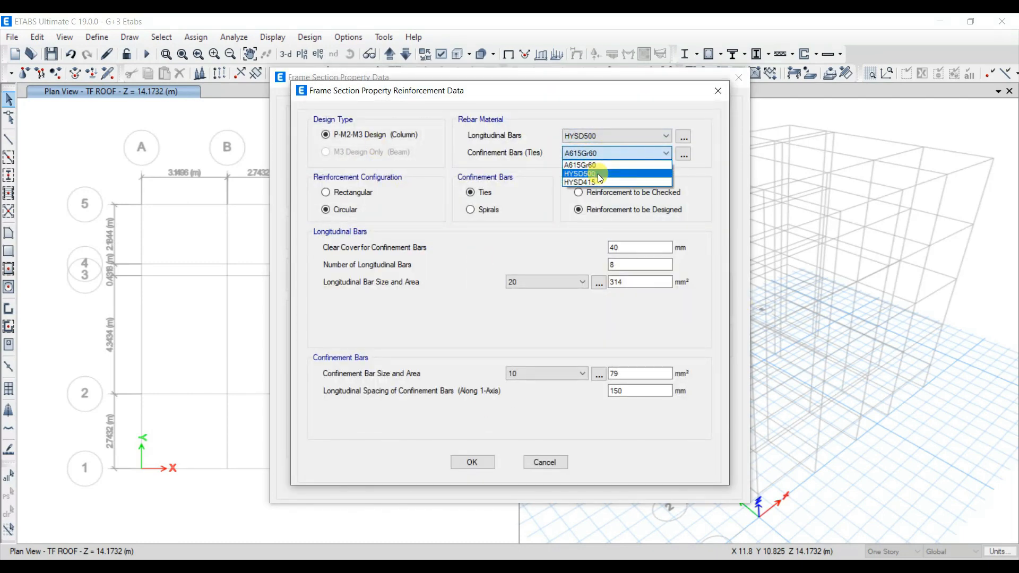
click(597, 173)
click(552, 460)
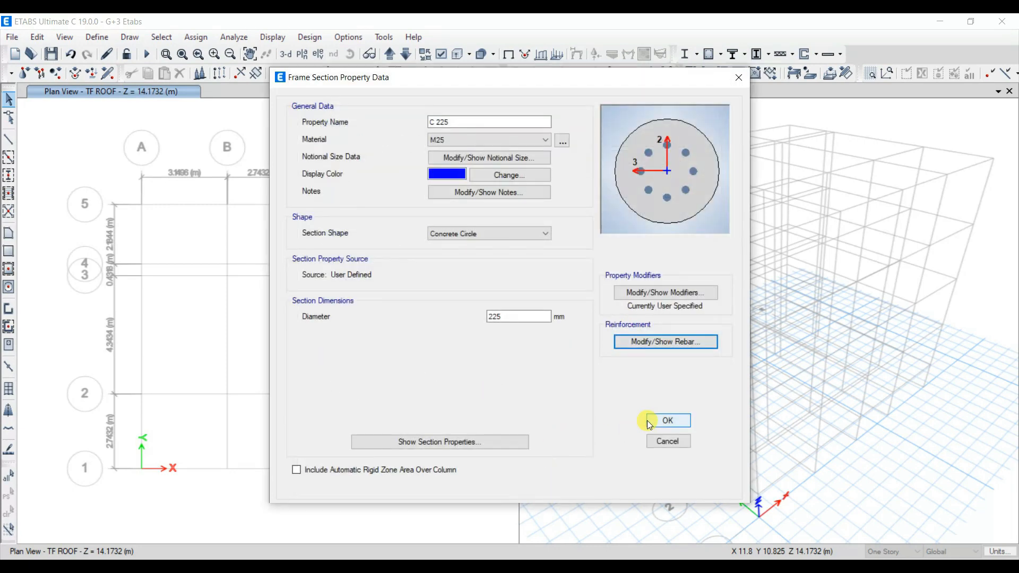
Add a new slab property named S125 and assign M25 as its slab material.
click(97, 37)
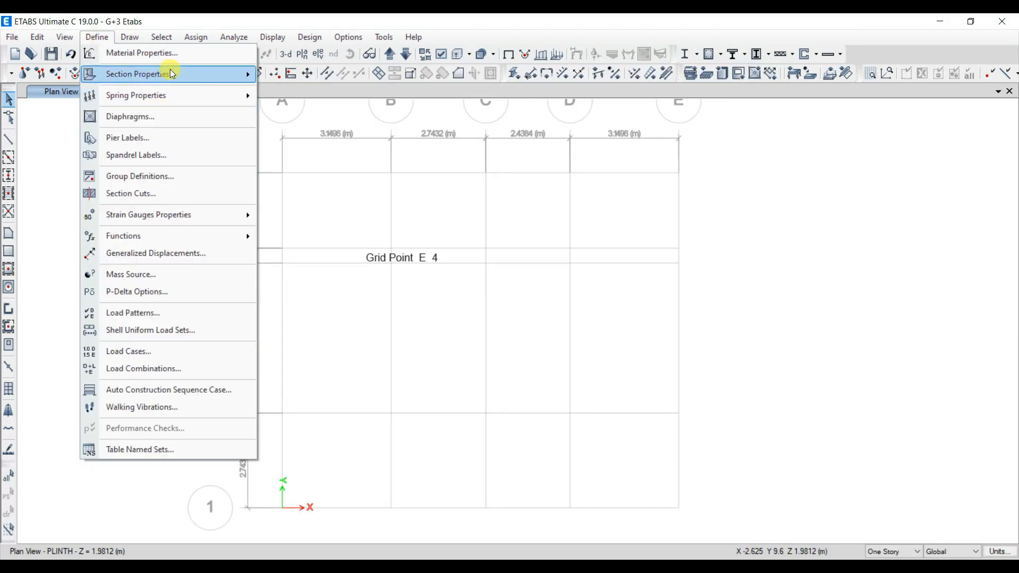
mouse_move(152, 74)
click(345, 116)
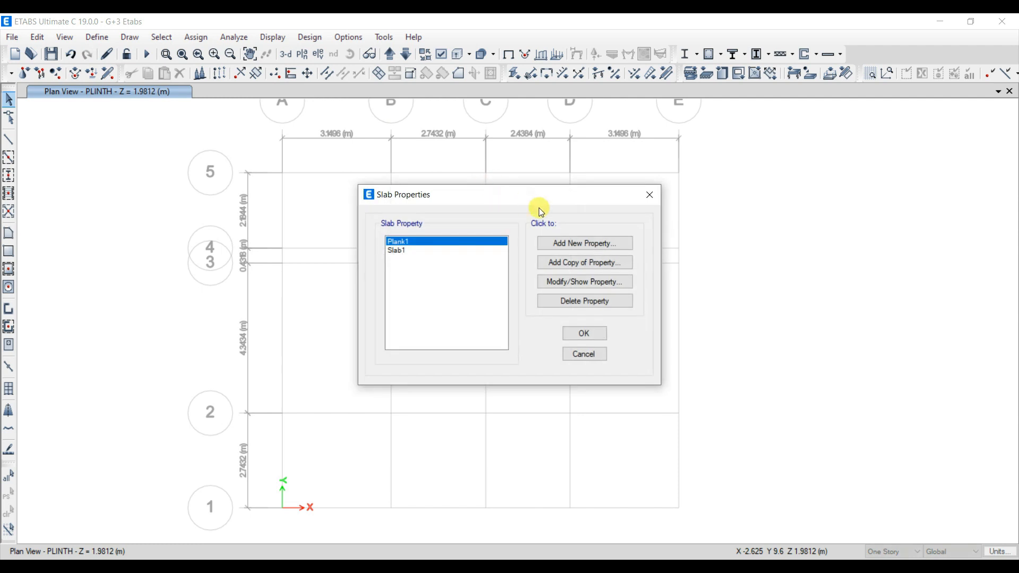
click(585, 243)
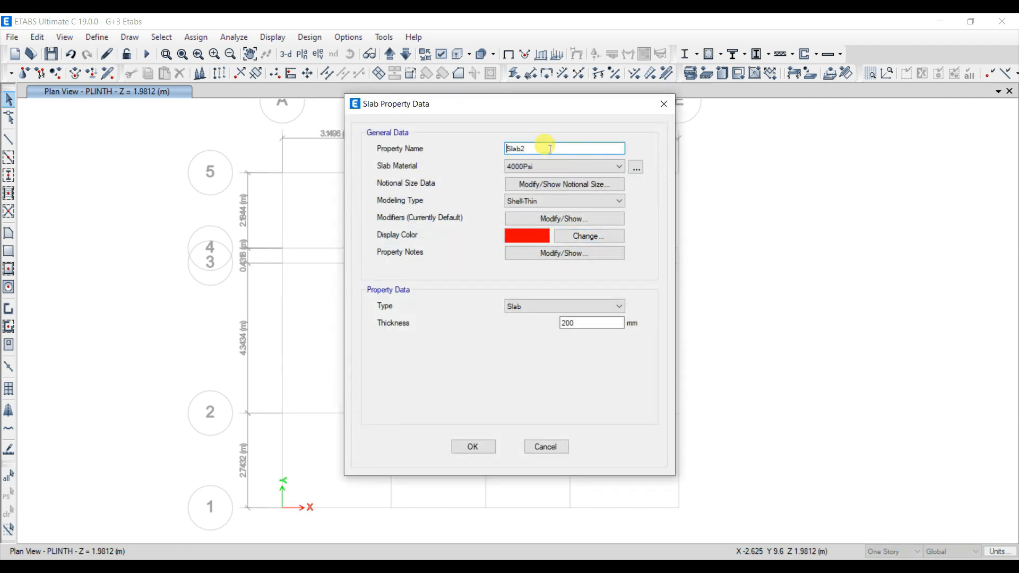
drag(553, 149, 461, 158)
text(S125)
click(543, 149)
click(557, 165)
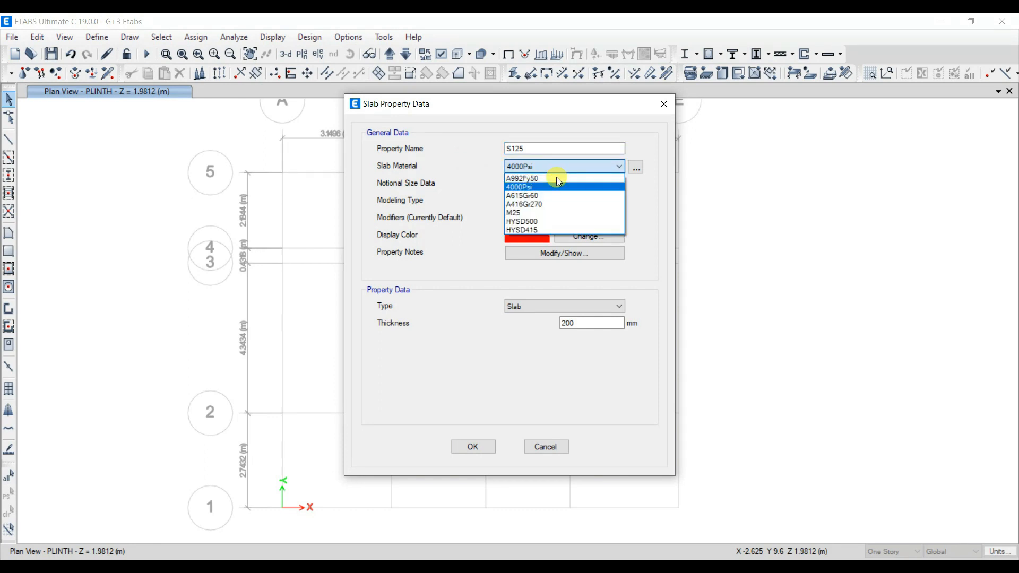
click(533, 208)
Set the S125 slab to Shell-Thin modeling, type Slab and 125 mm thickness, and accept the slab properties.
click(562, 204)
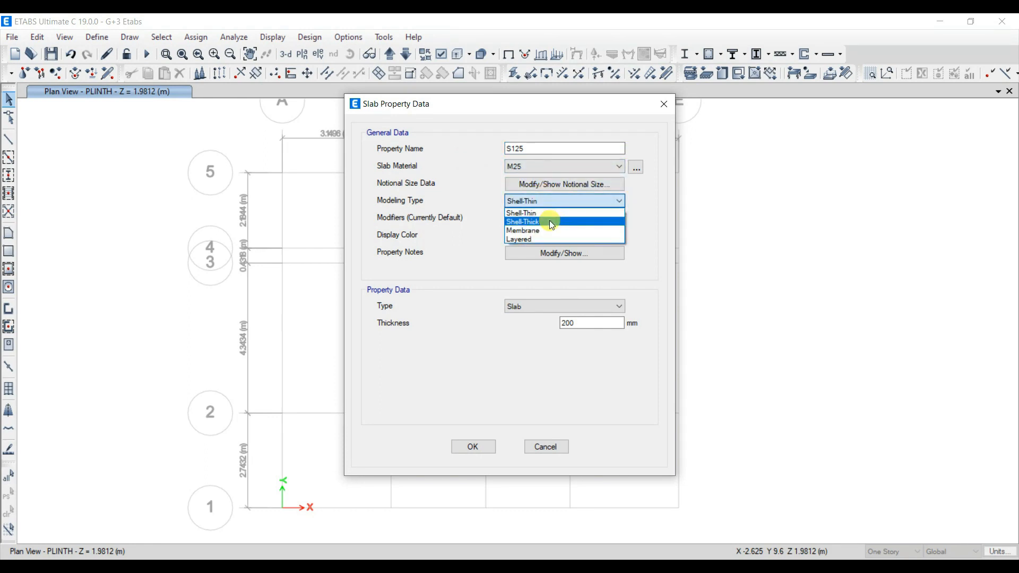
click(549, 212)
drag(584, 324, 519, 331)
text(125)
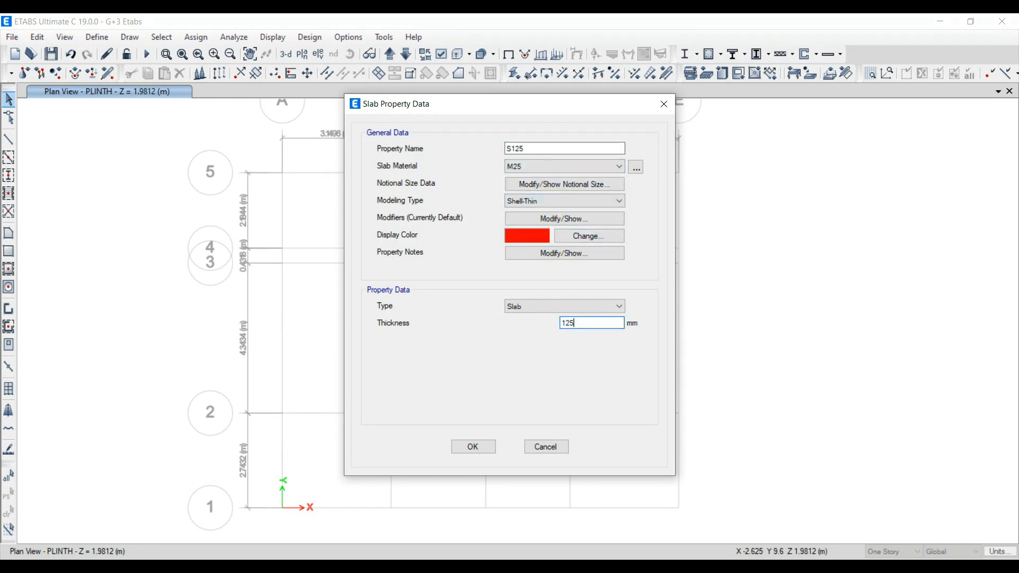
click(534, 310)
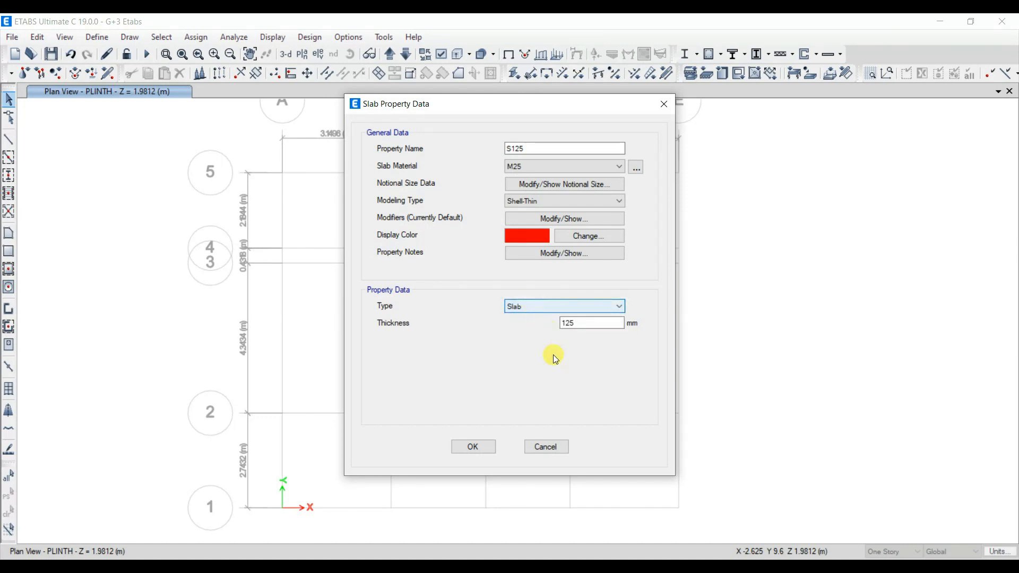
key(Return)
click(573, 335)
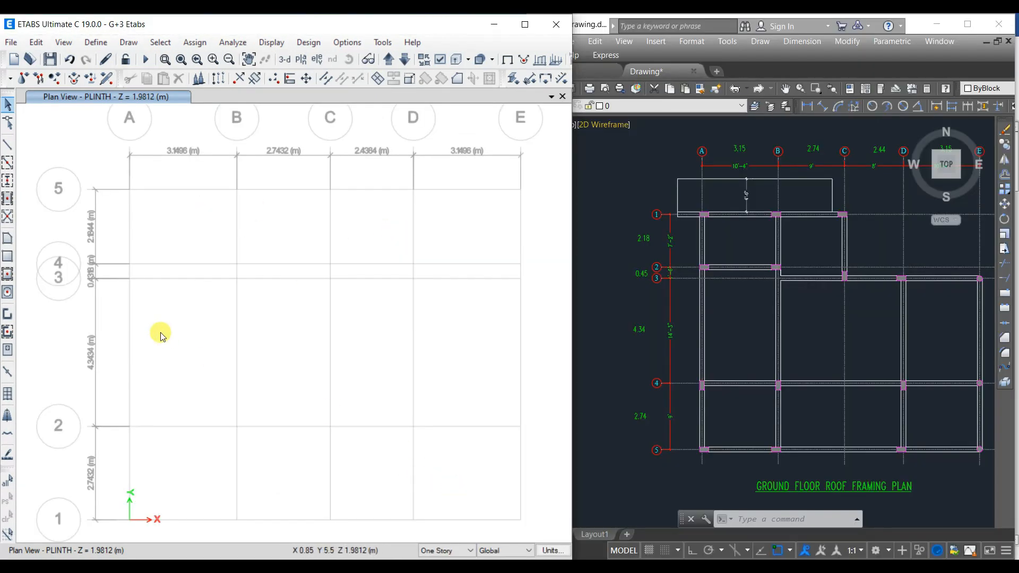
For all stories, place C 225 X 450 columns at grid points A5, B5, C5, A4, B4, C3 and D3.
click(471, 551)
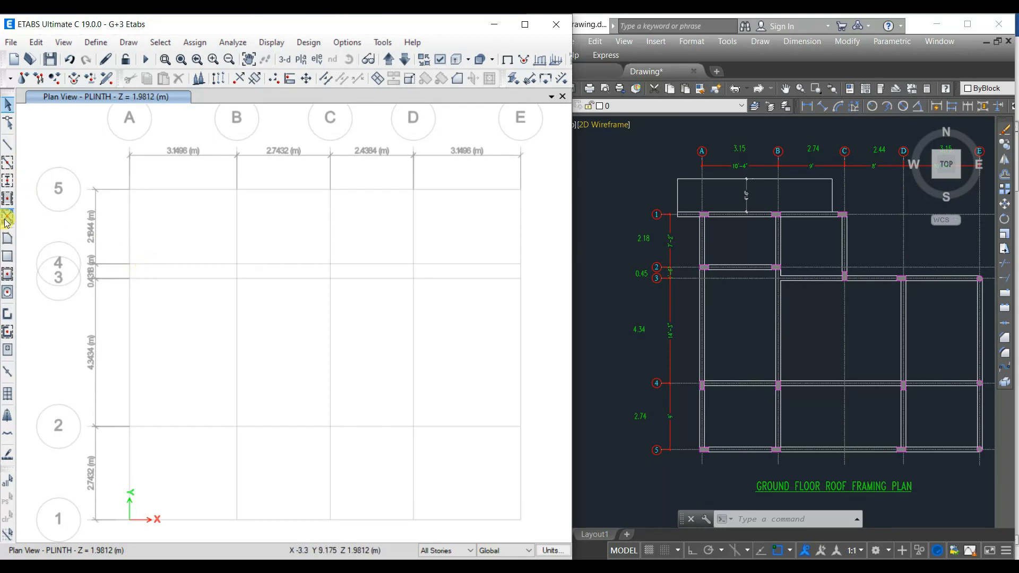
click(8, 182)
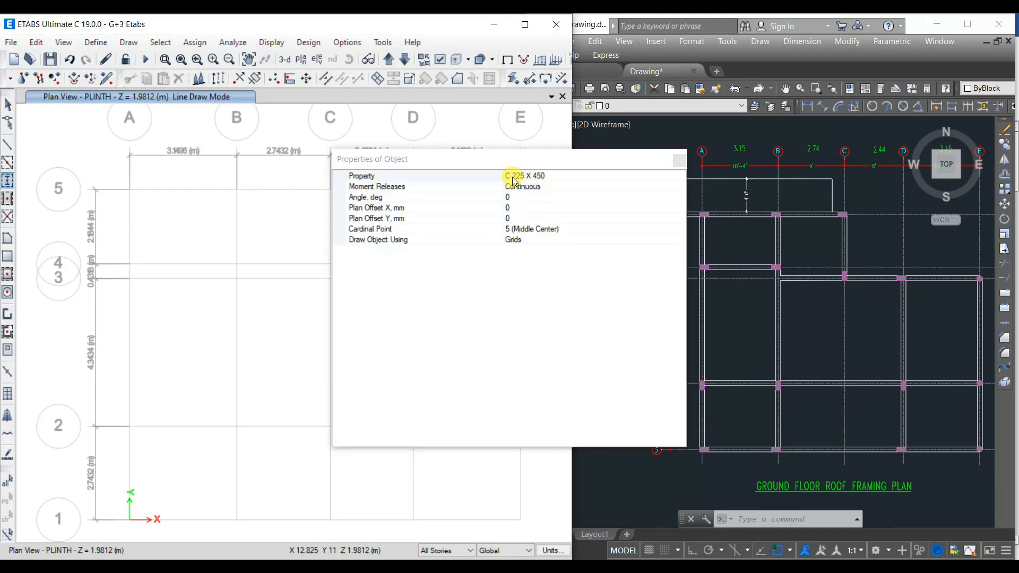
drag(536, 169, 347, 533)
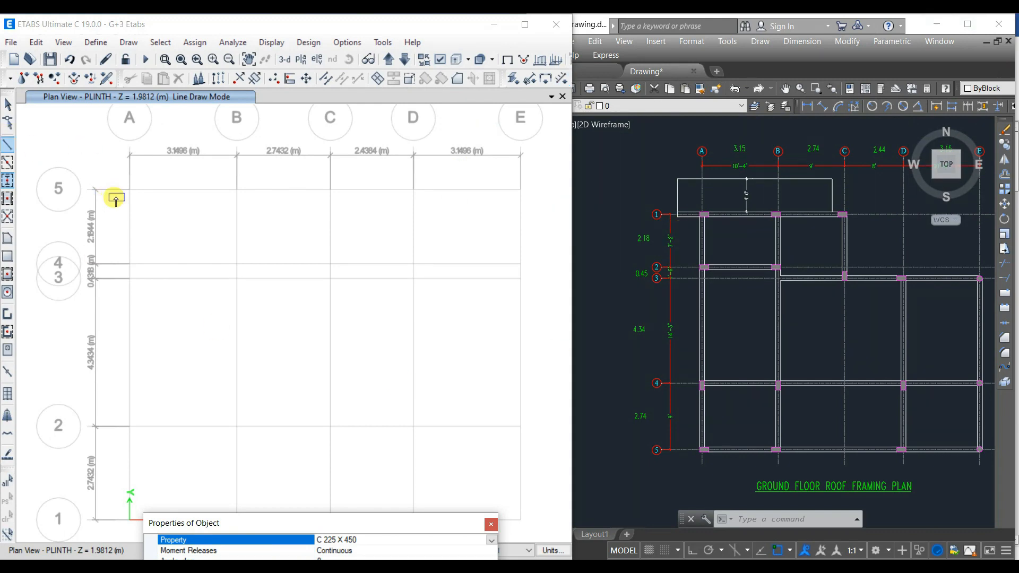
drag(122, 186, 352, 219)
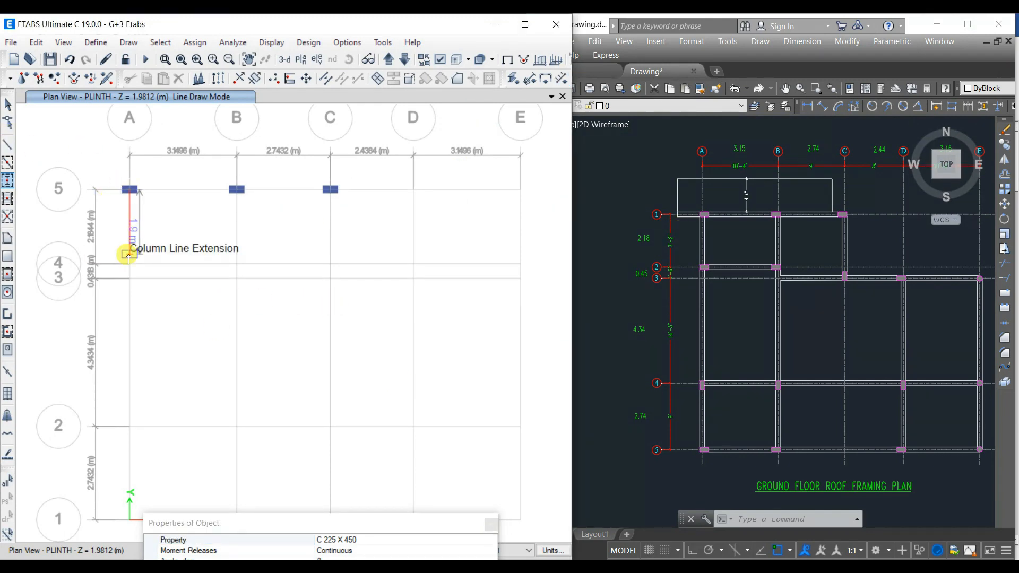
drag(115, 250, 253, 271)
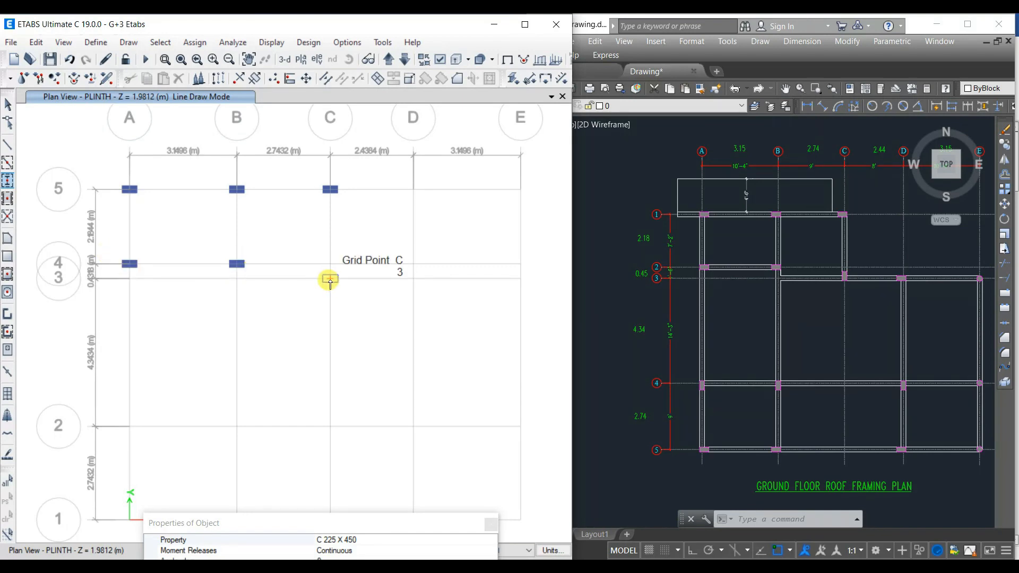
click(413, 278)
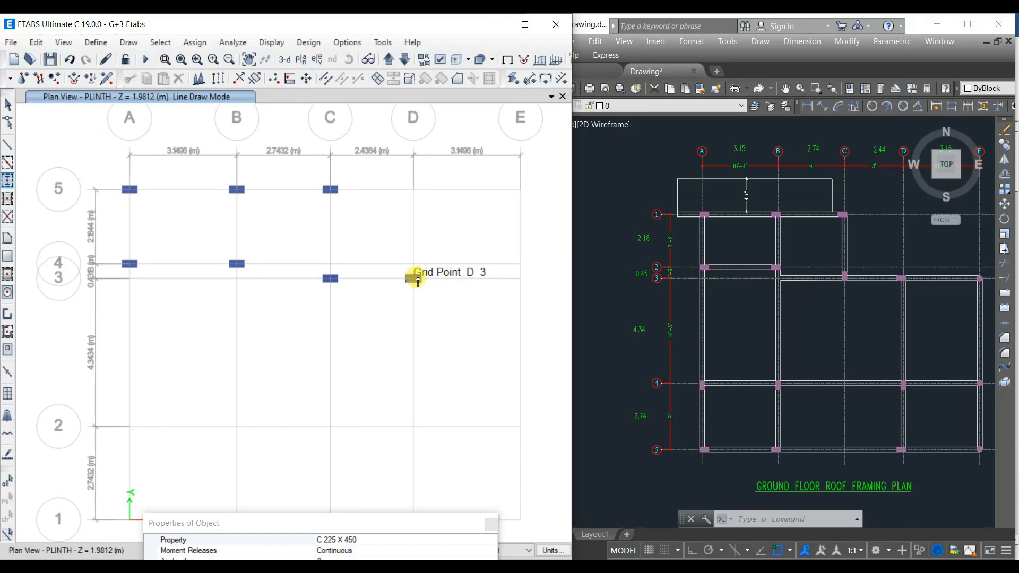
Place C 225 X 450 columns along grid line 1 at A, B and D, and end the column drawing.
scroll(418, 281, down, 1)
drag(111, 479, 277, 499)
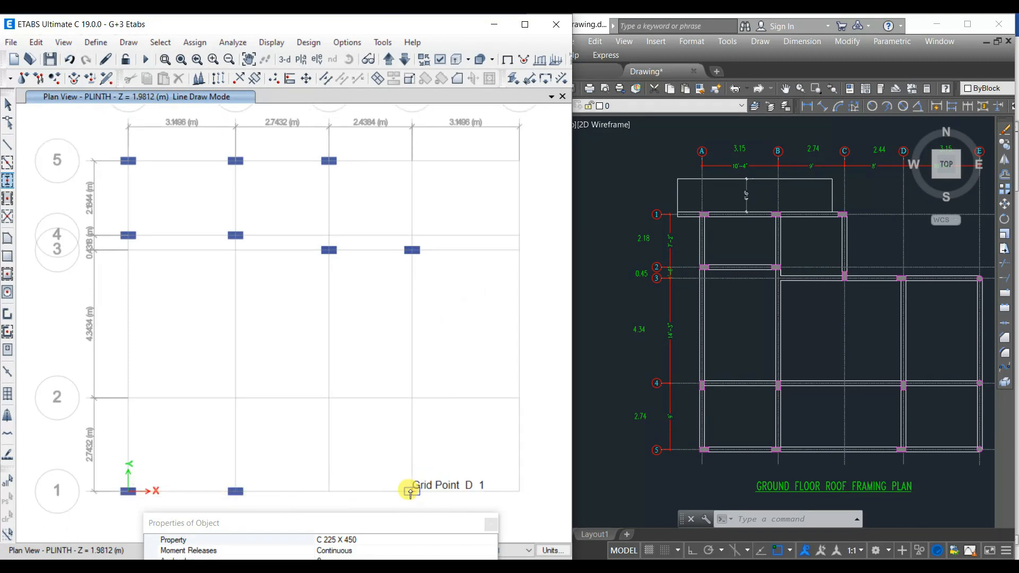
click(411, 491)
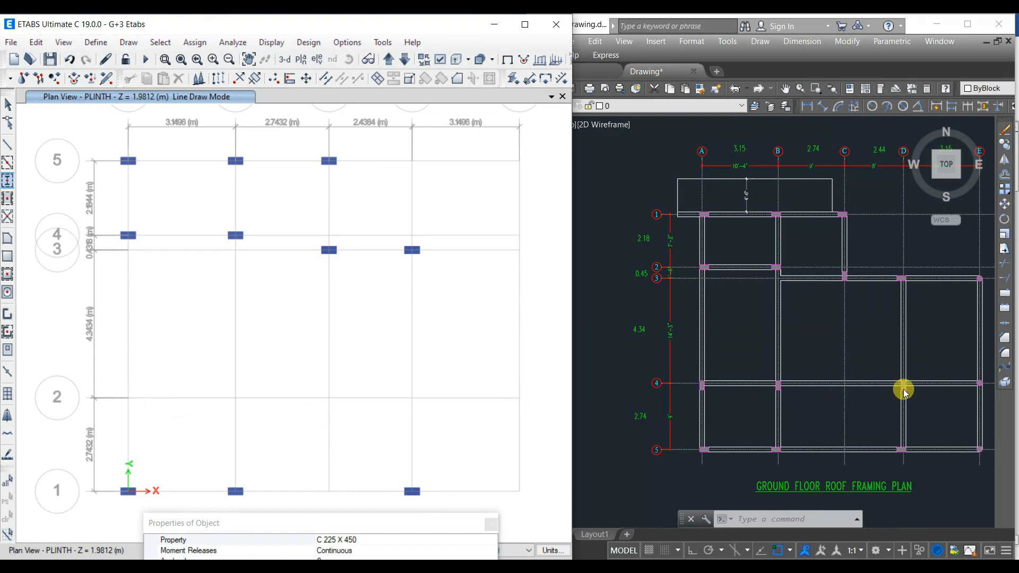
key(Escape)
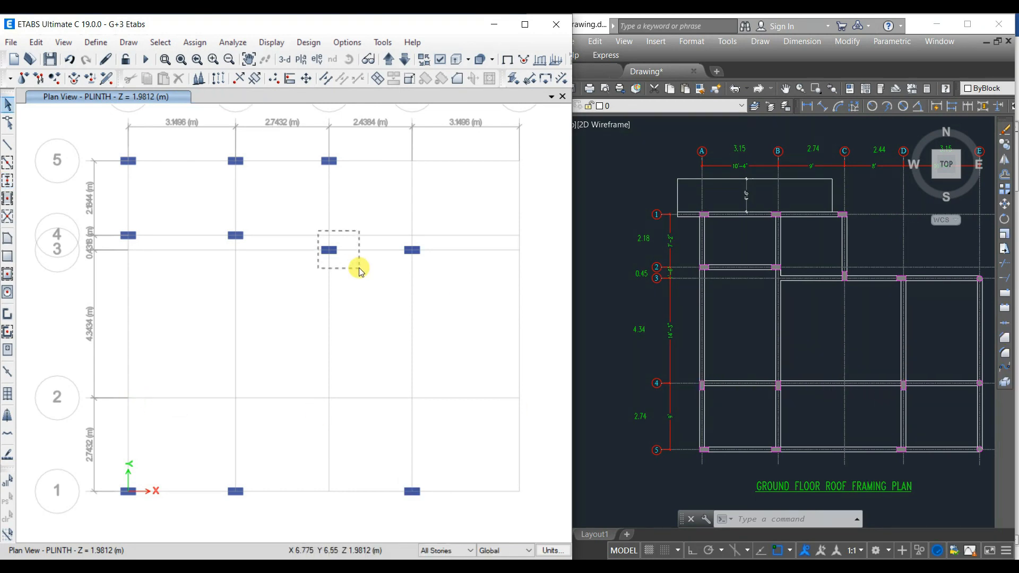
Replace the column at C3 with a C 225 X 450 column at 90 degrees, and place matching columns at A2, B2 and D2.
drag(359, 267, 360, 267)
key(Delete)
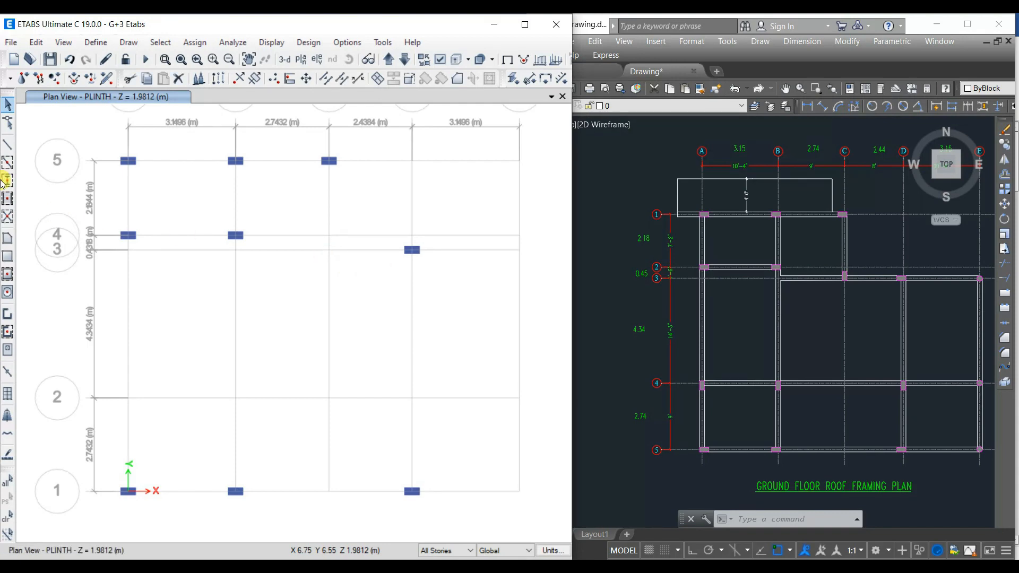
click(8, 181)
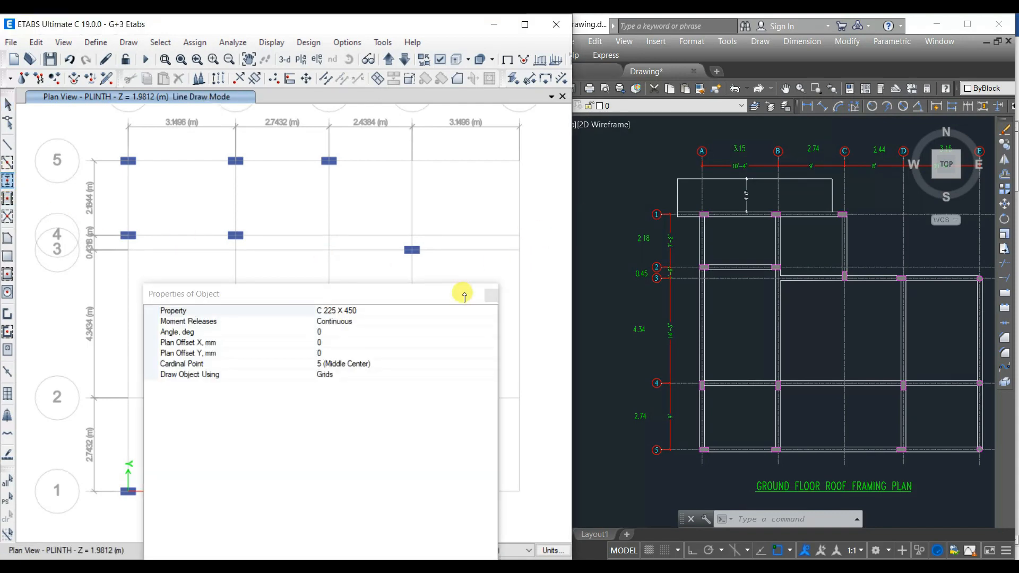
click(340, 336)
click(271, 338)
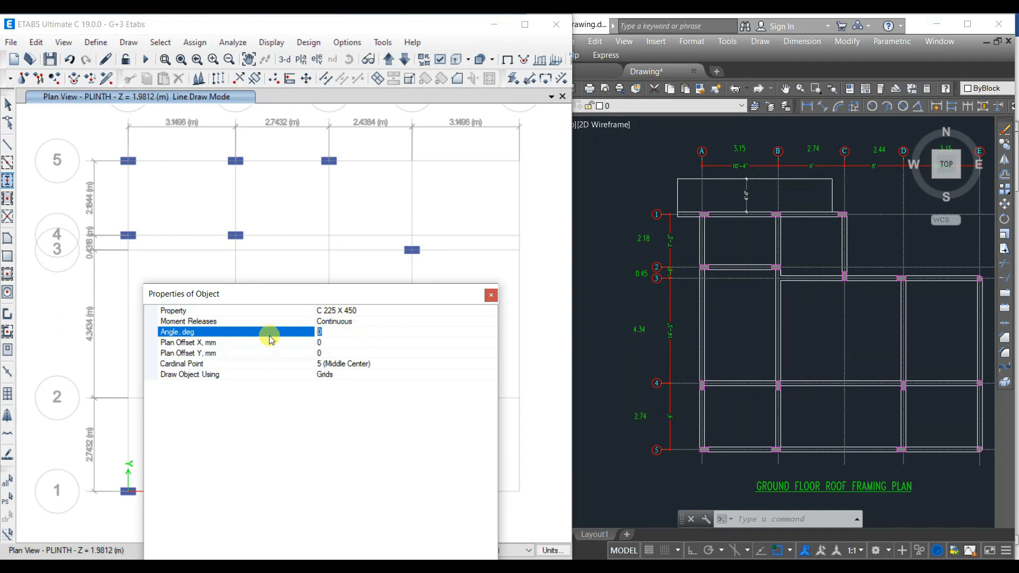
drag(330, 296, 321, 561)
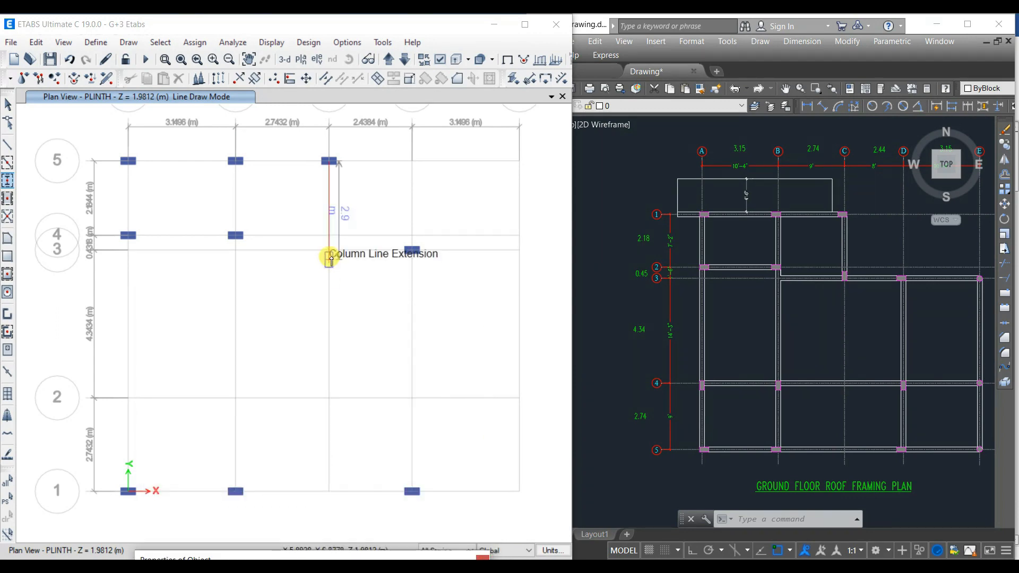
click(332, 251)
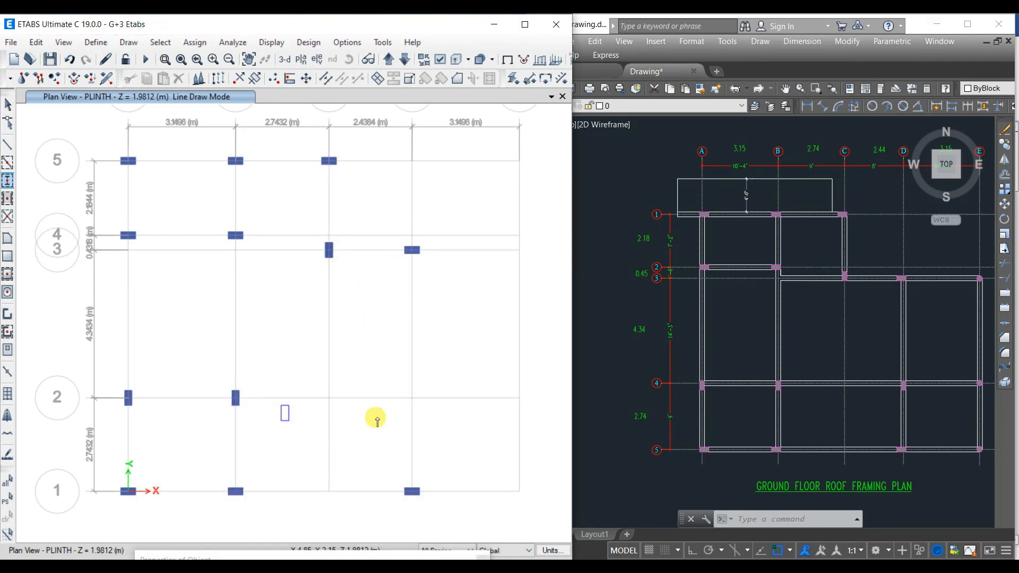
drag(385, 375, 445, 412)
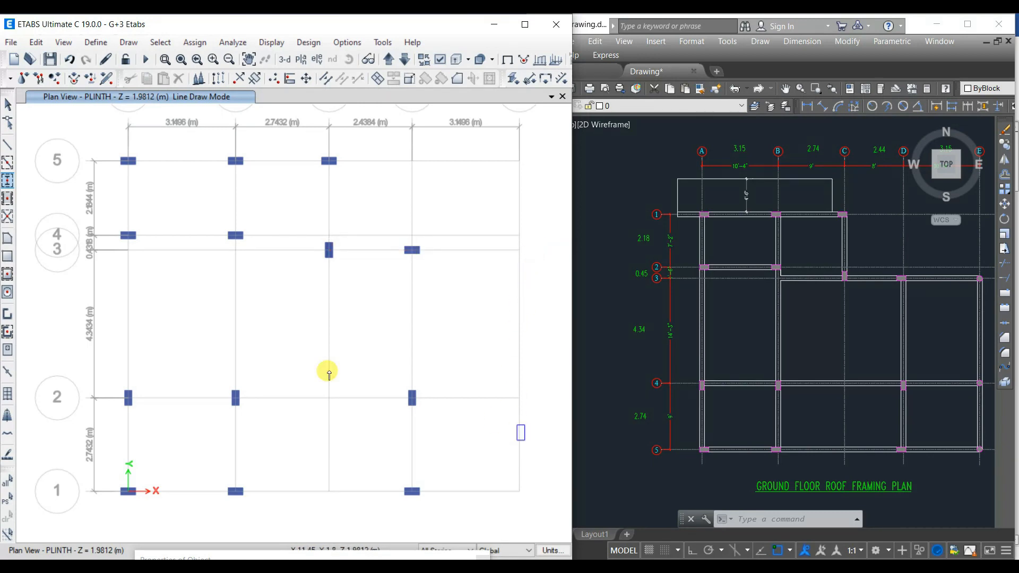
key(Escape)
Place circular C 225 columns at a 0-degree angle at grid points E3, E2 and E1.
click(9, 182)
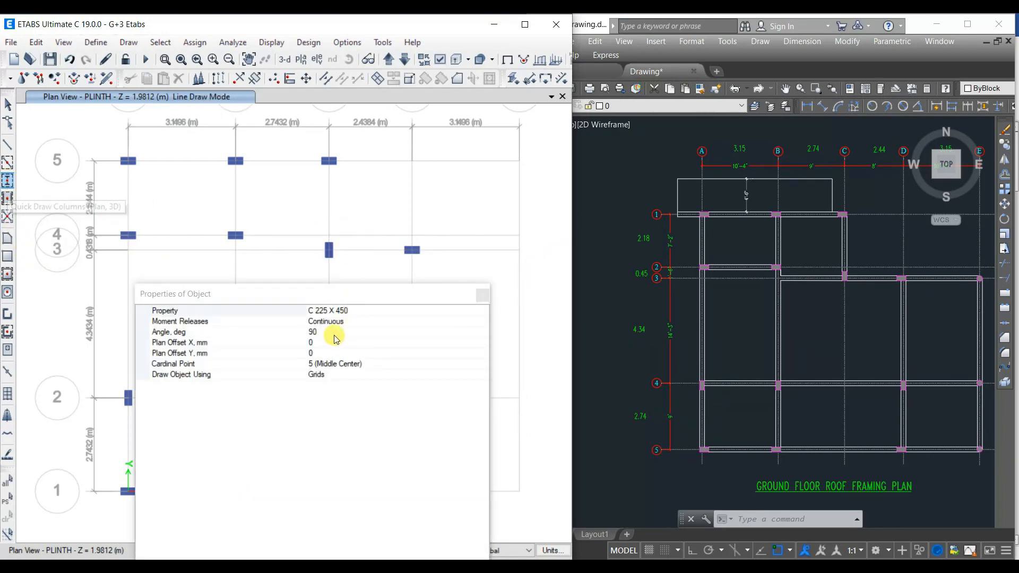
click(353, 312)
click(483, 312)
click(361, 322)
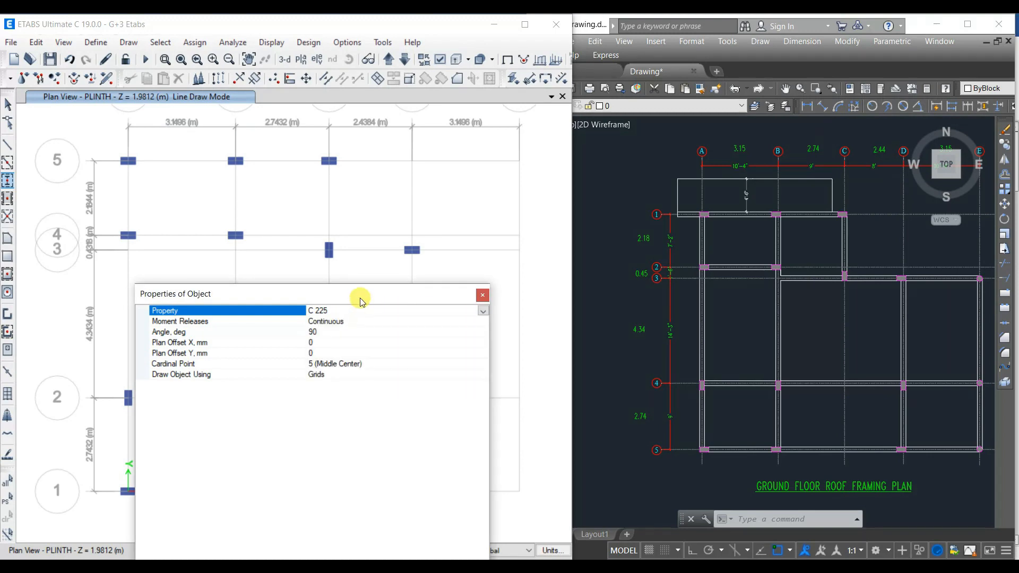
drag(362, 298, 362, 335)
click(328, 378)
click(323, 369)
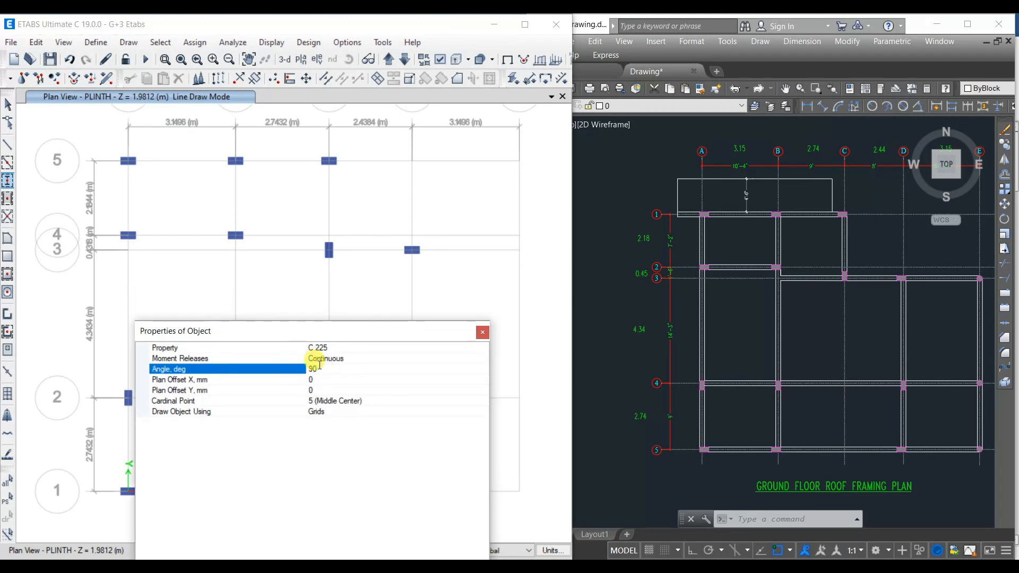
drag(320, 365, 295, 369)
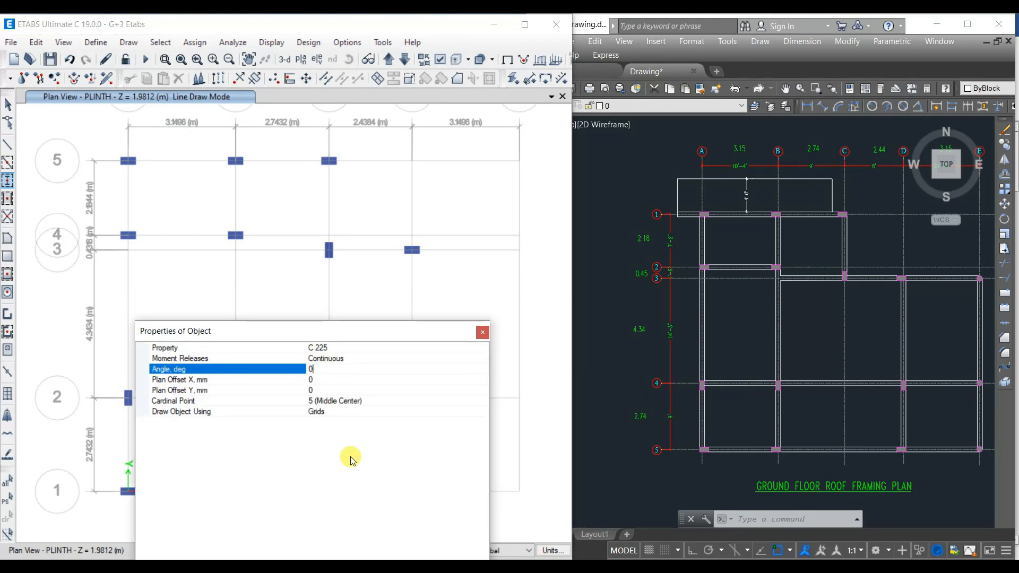
click(519, 250)
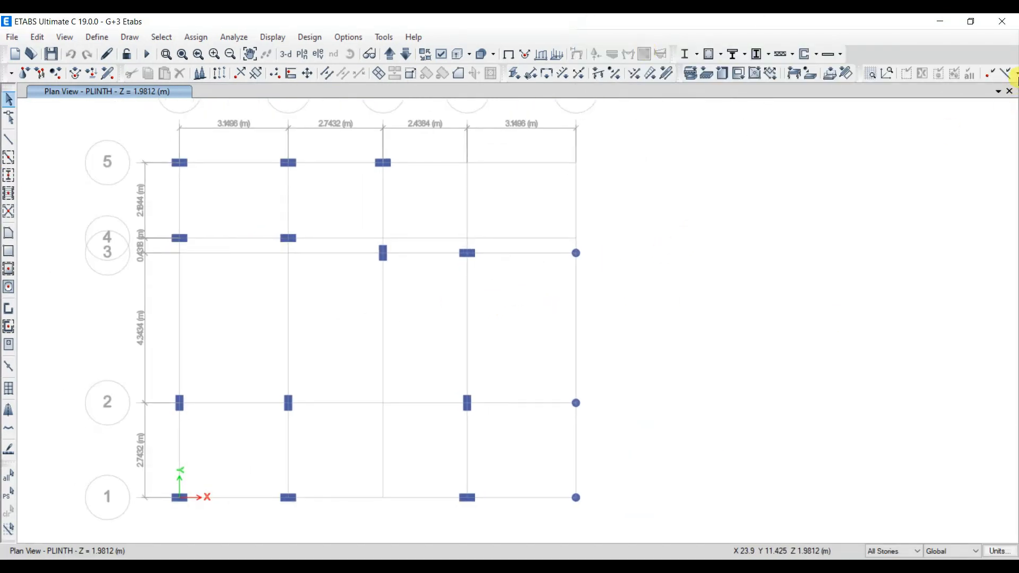
click(1008, 93)
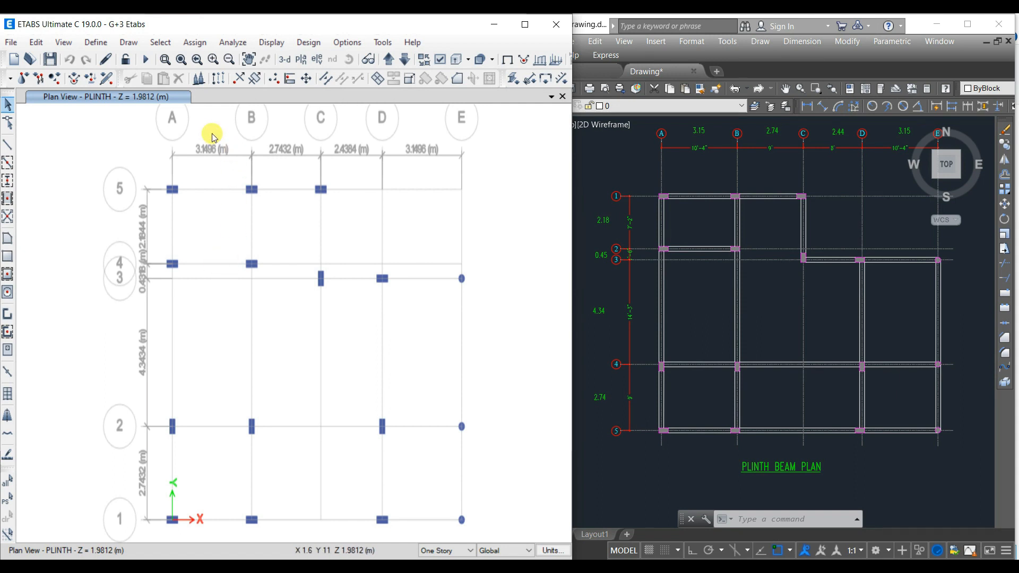
With One Story active, draw B 225 X 450 plinth beams on grid 5 (A to C), grid 4 (A to B), and grids A and B.
click(447, 552)
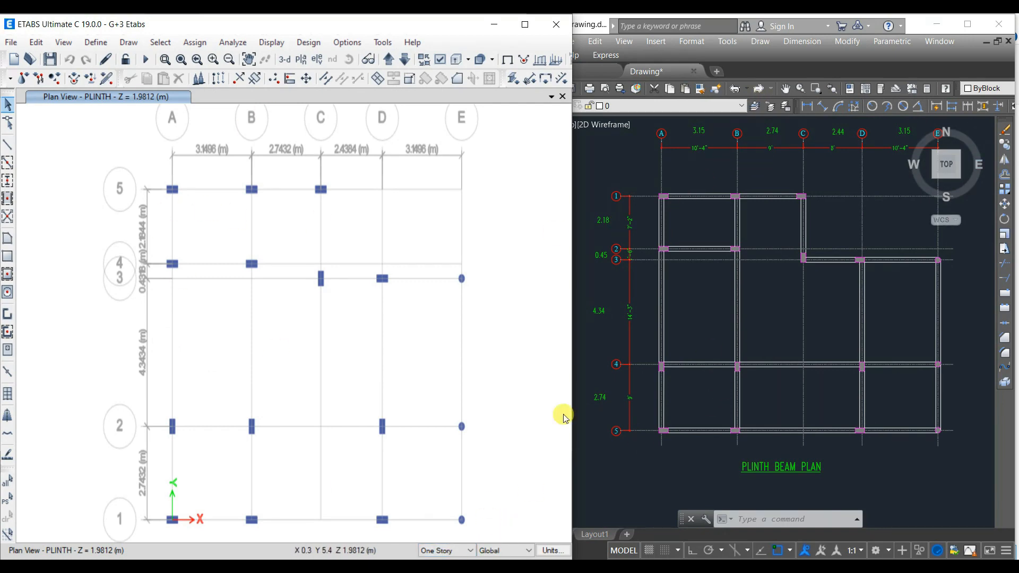
click(7, 183)
click(420, 294)
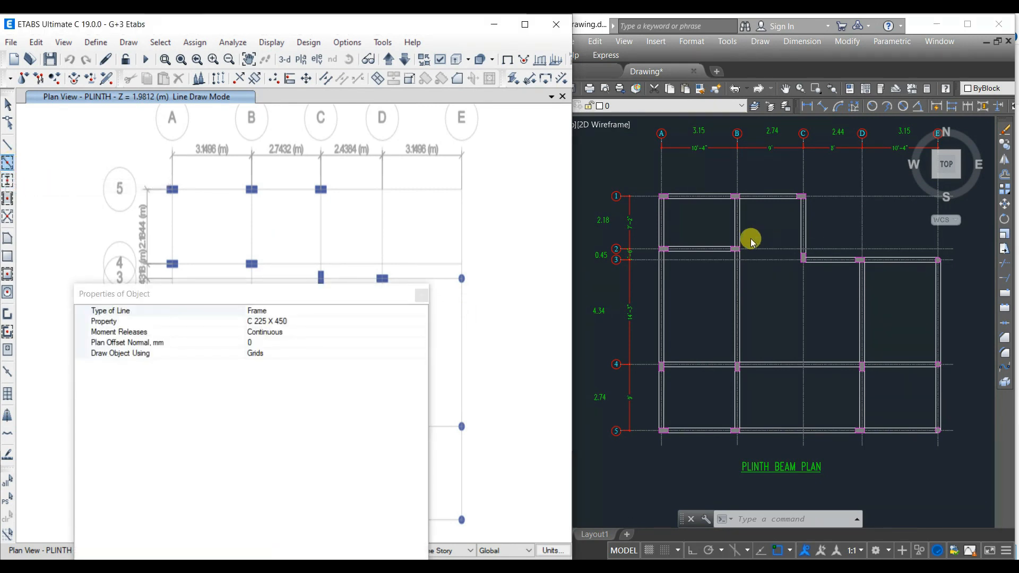
click(384, 321)
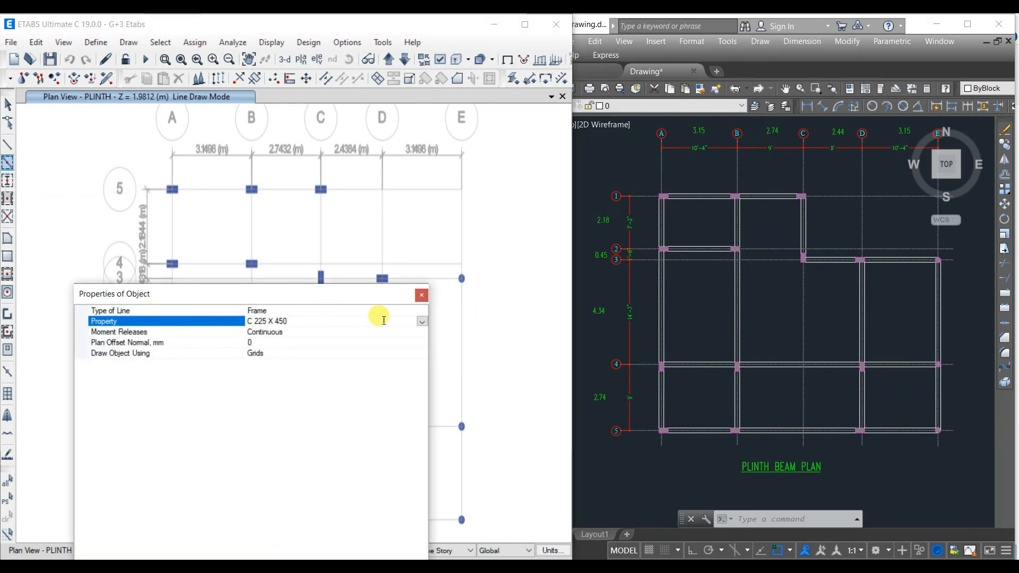
click(422, 323)
click(316, 332)
click(421, 296)
drag(159, 158, 341, 187)
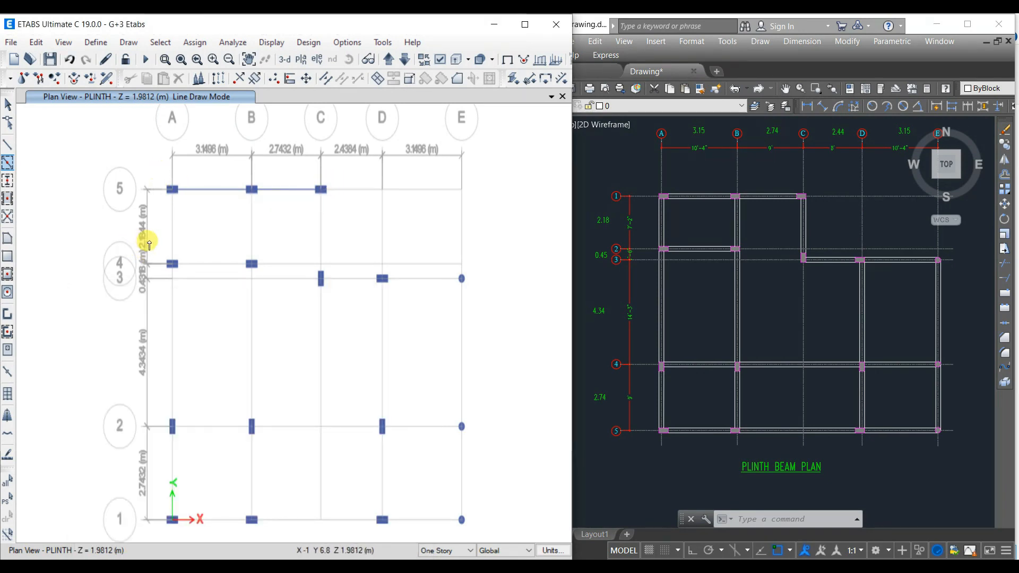
drag(157, 292, 273, 211)
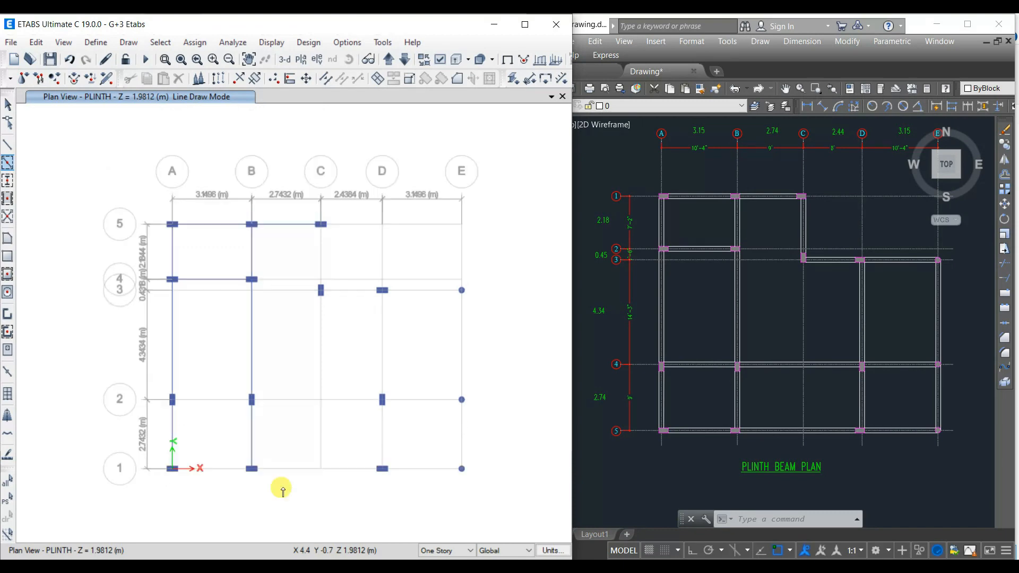
Draw the remaining plinth beams along grids 1, 2, D and E, on grid 3 from C to E, and on grid C from 3 to 5.
drag(157, 386, 472, 423)
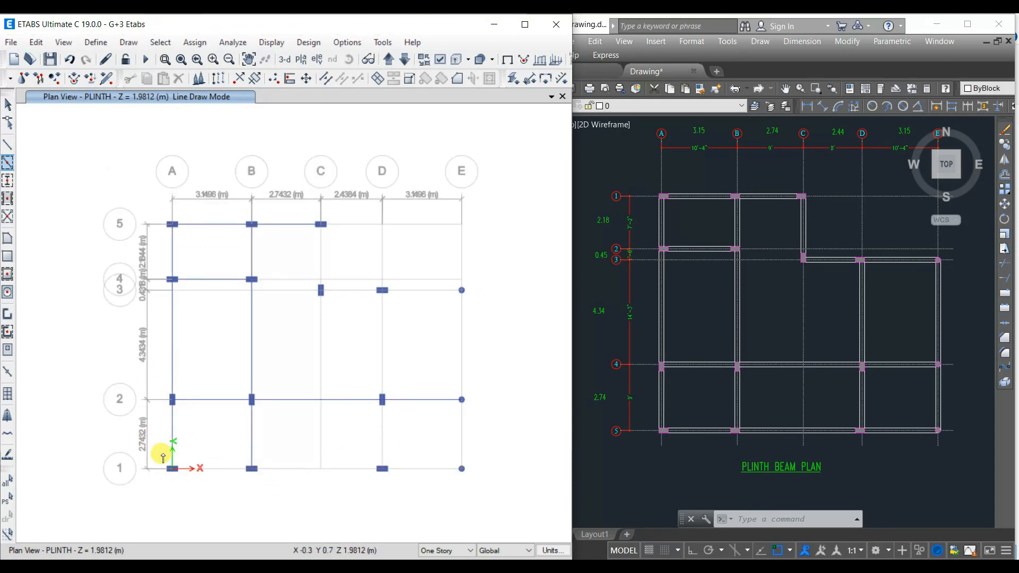
drag(164, 453, 541, 481)
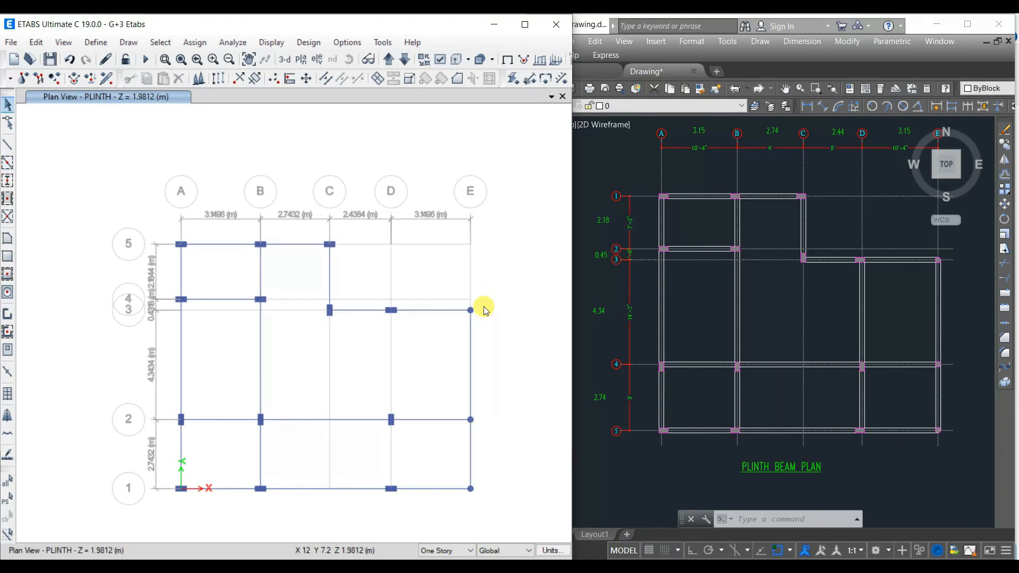
middle_drag(334, 378, 358, 364)
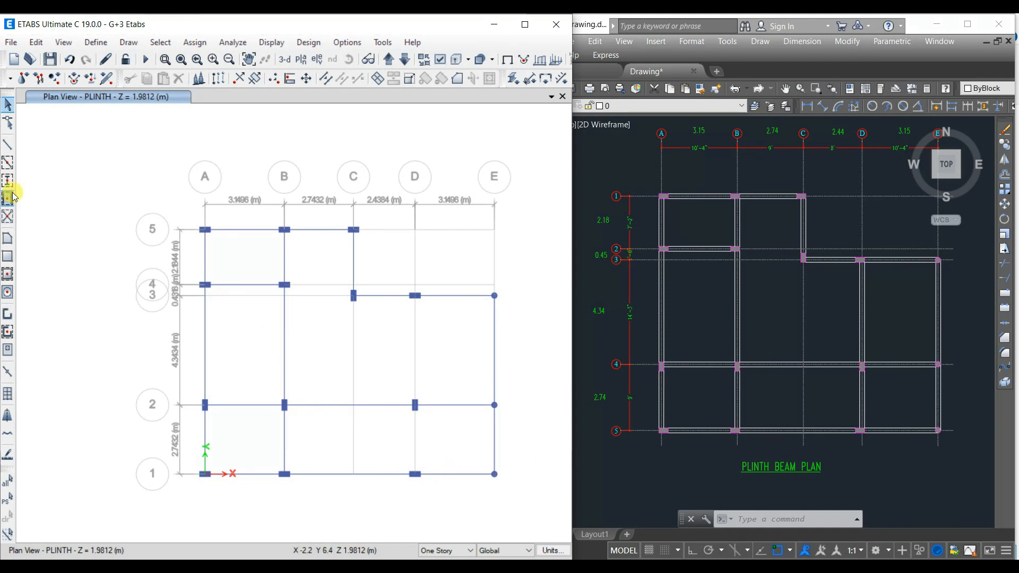
key(Escape)
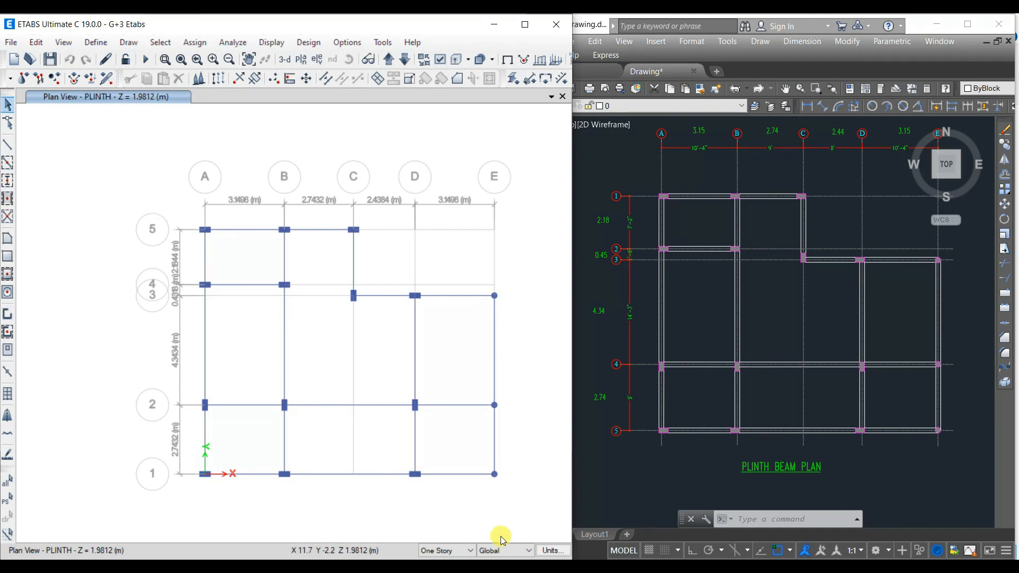
Move the ETABS plan up to GF ROOF and bring the ground floor roof framing plan into view in AutoCAD.
click(469, 550)
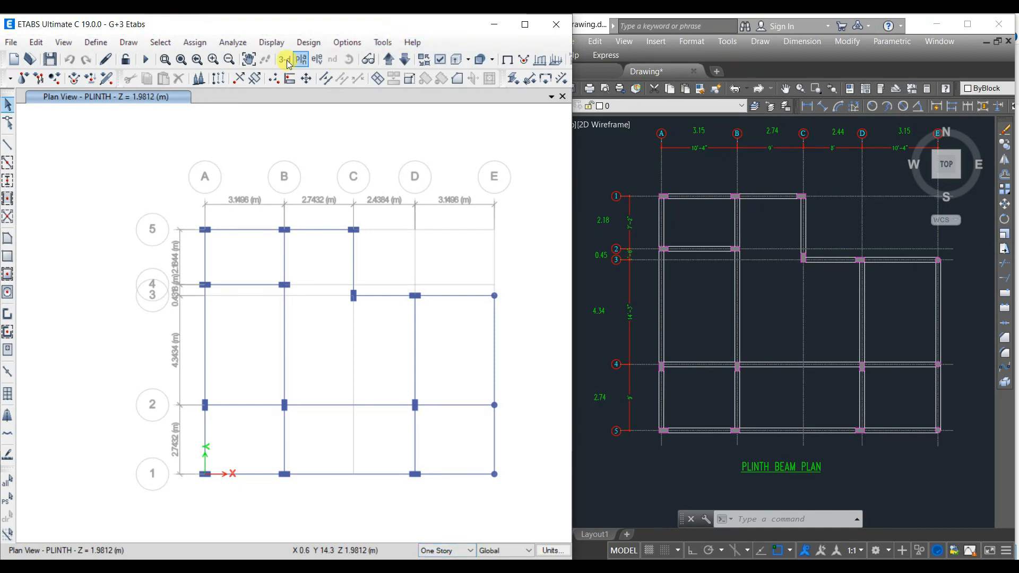
click(394, 62)
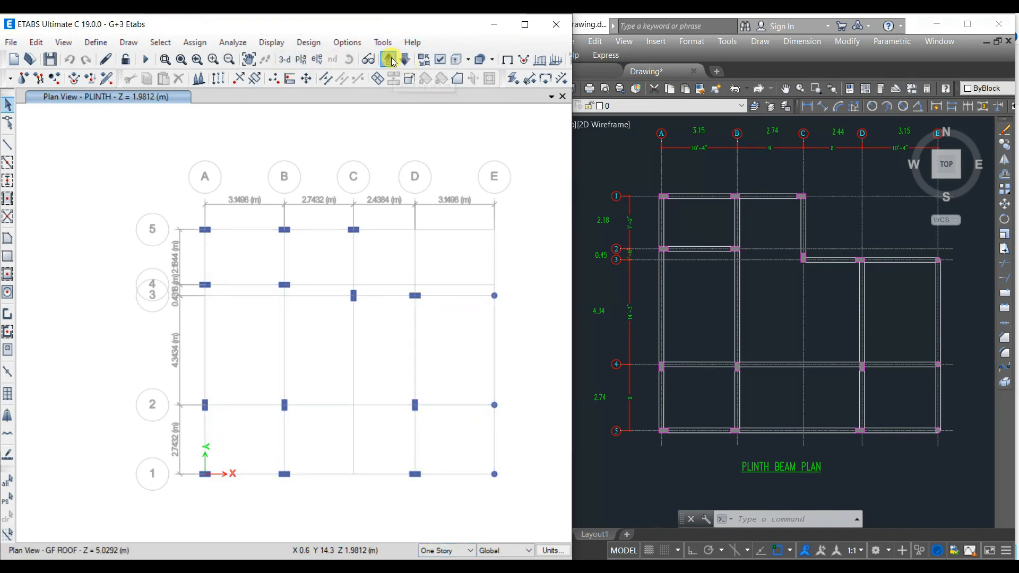
click(800, 333)
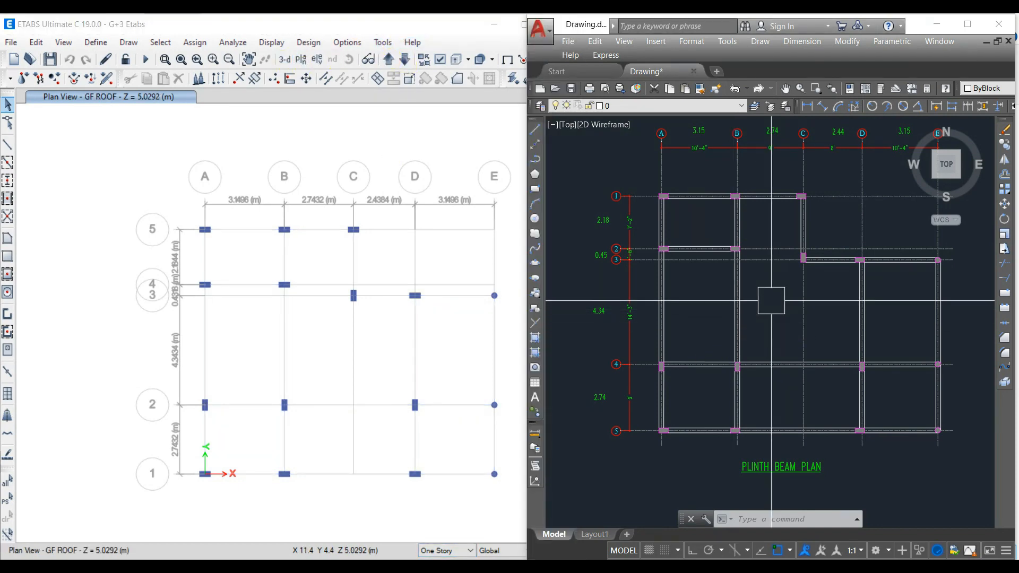
middle_drag(770, 300, 679, 310)
On the GF ROOF plan in ETABS, draw B 225 X 450 beams on grid 5 from A to C and along grids A and B.
click(7, 163)
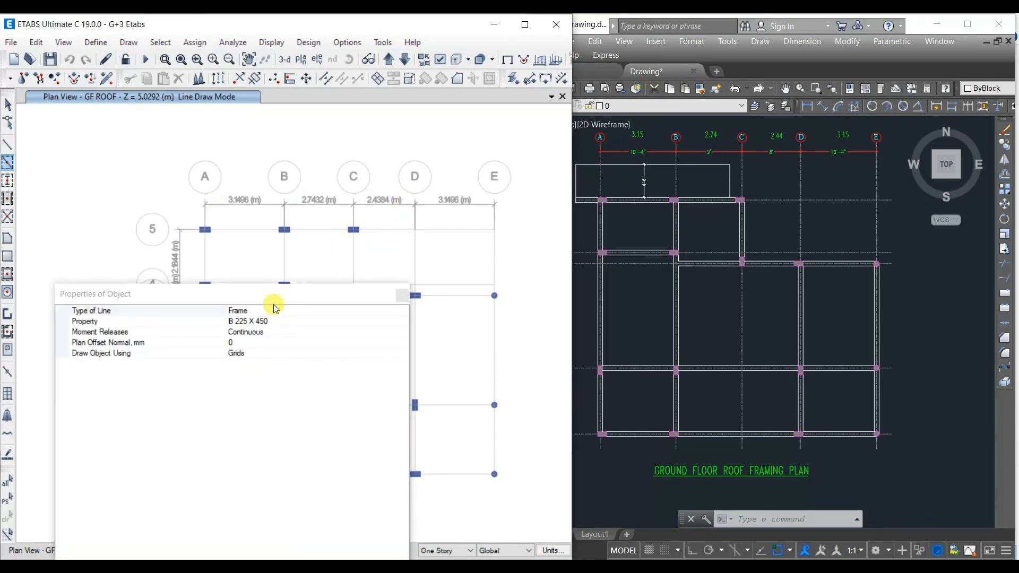
drag(273, 300, 252, 558)
click(245, 229)
click(320, 230)
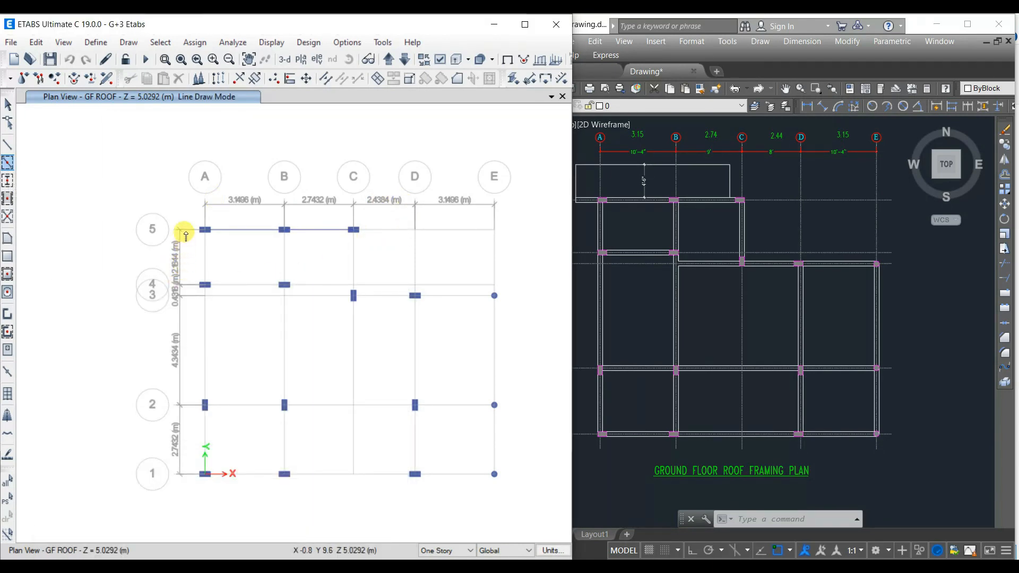
drag(191, 219, 259, 526)
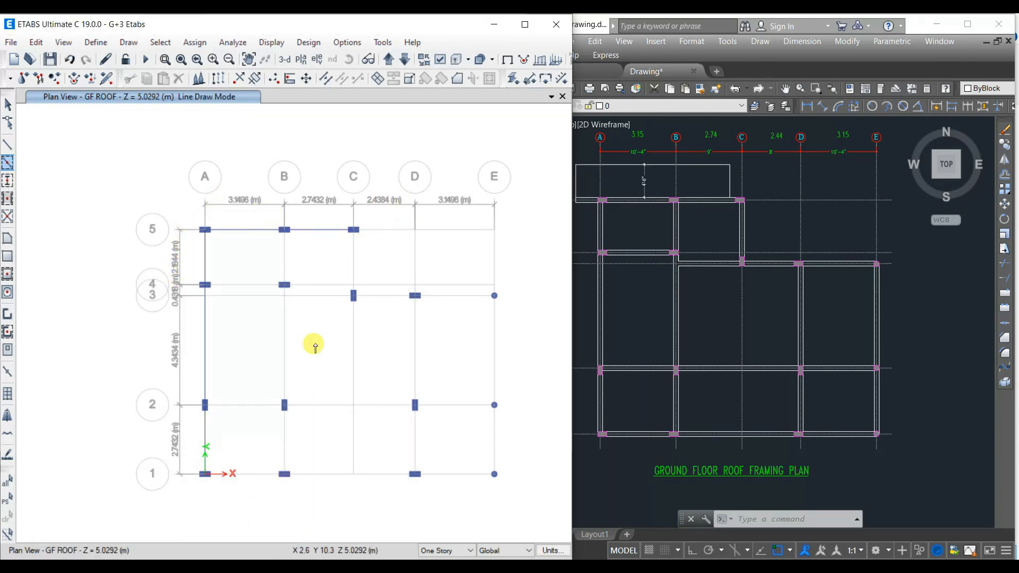
drag(271, 214, 321, 517)
Draw GF ROOF beams on grid C (3 to 5) and grid 3 (B to E), plus the remaining ones on grids 4, 2, 1, D and E.
click(354, 265)
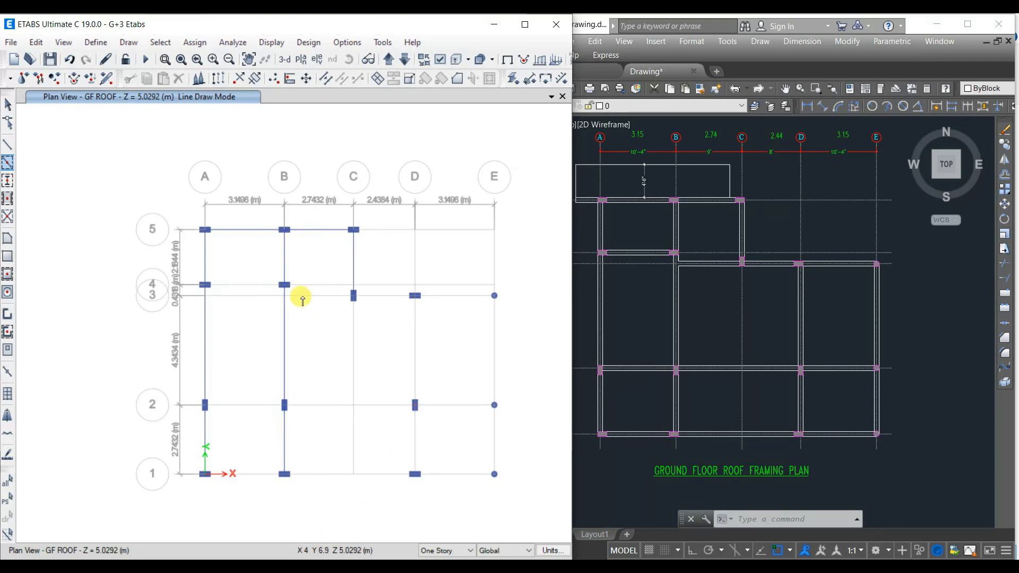
click(303, 300)
click(378, 297)
click(430, 298)
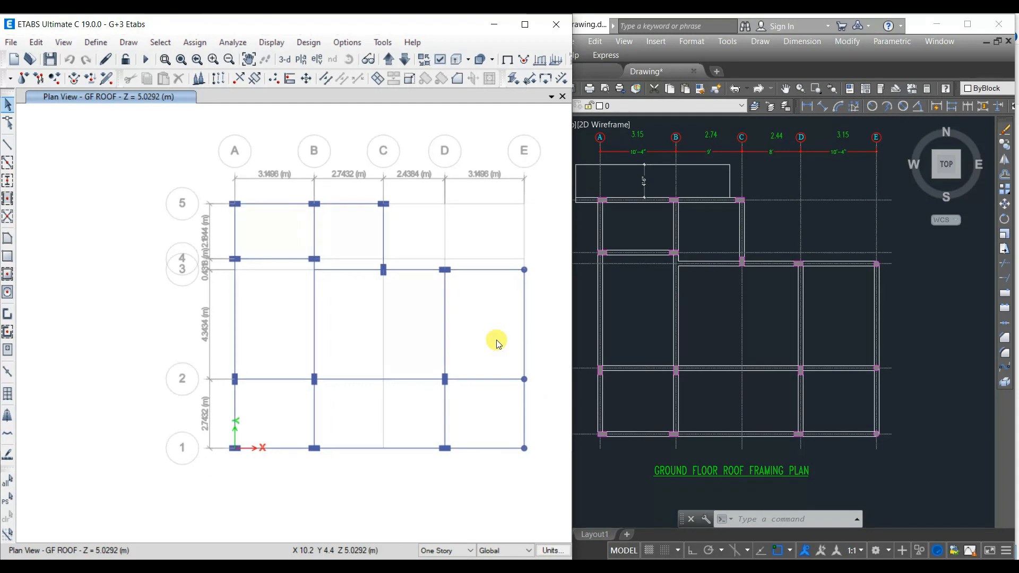
Check the segments of the grid B beam where the grid 3 beam meets it.
scroll(319, 270, up, 4)
click(323, 275)
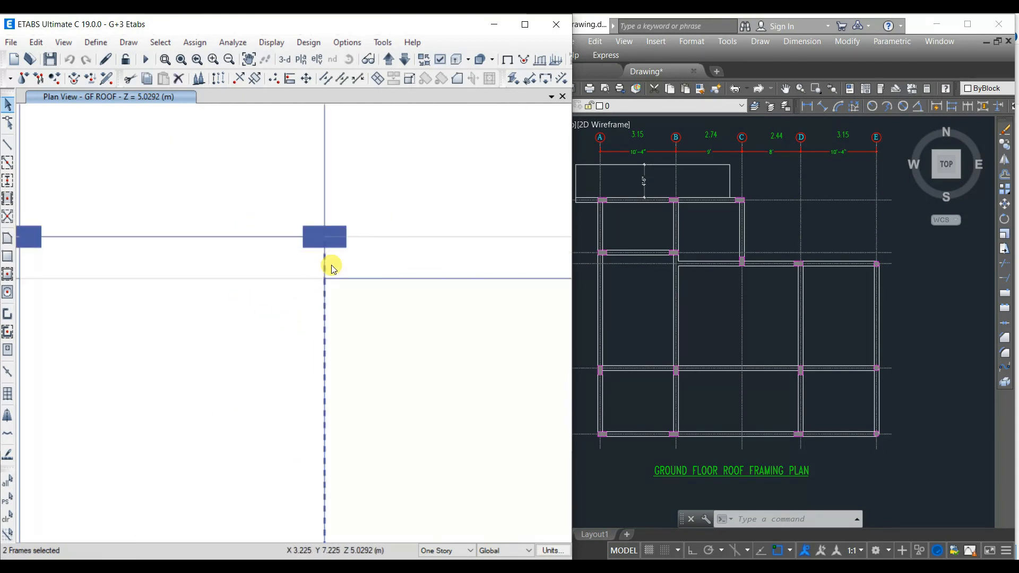
click(326, 265)
key(Escape)
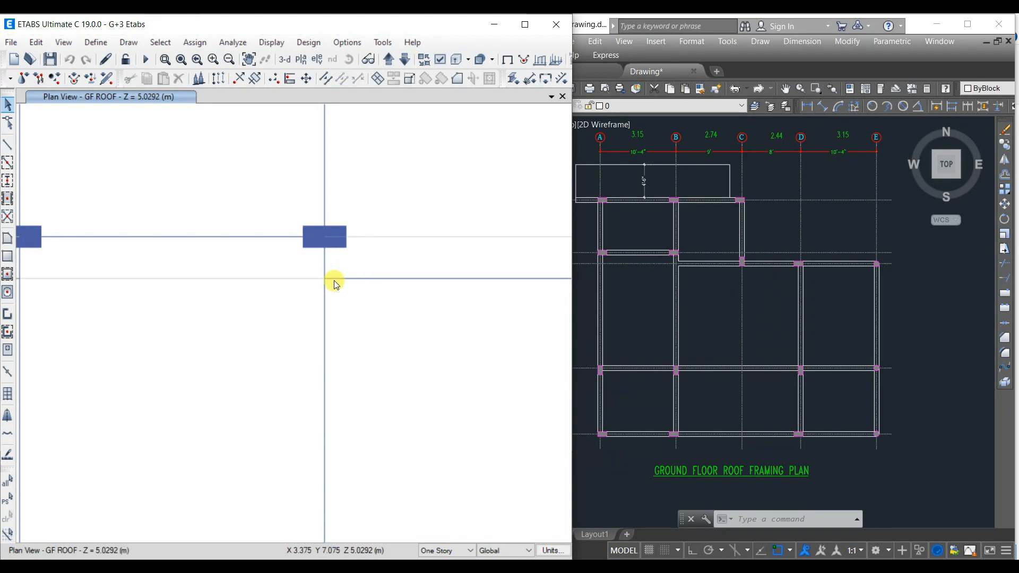
Join the two beam segments on grid C between grids 5 and 3 into one frame.
scroll(318, 287, down, 5)
scroll(386, 278, up, 3)
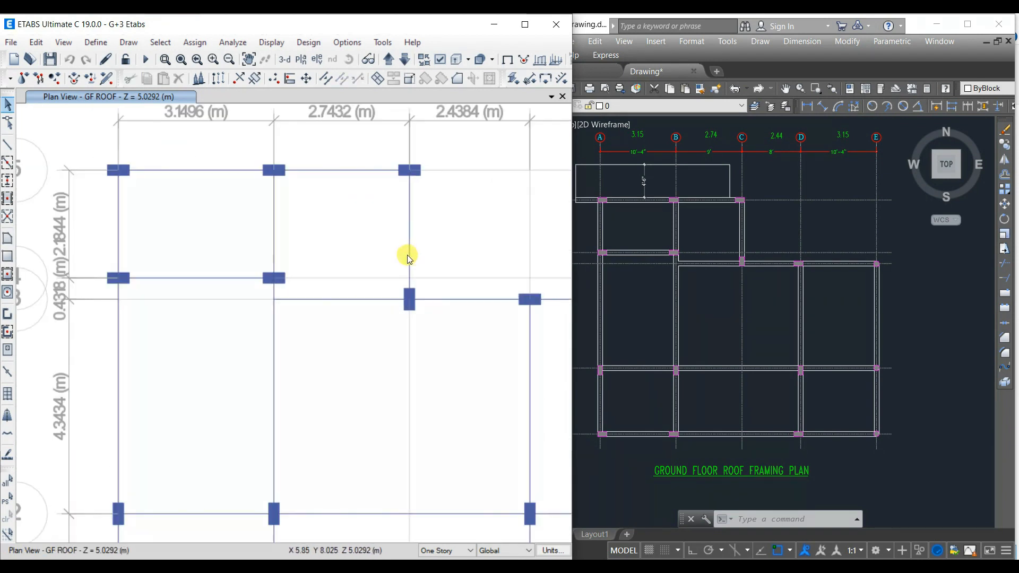
click(411, 265)
click(410, 284)
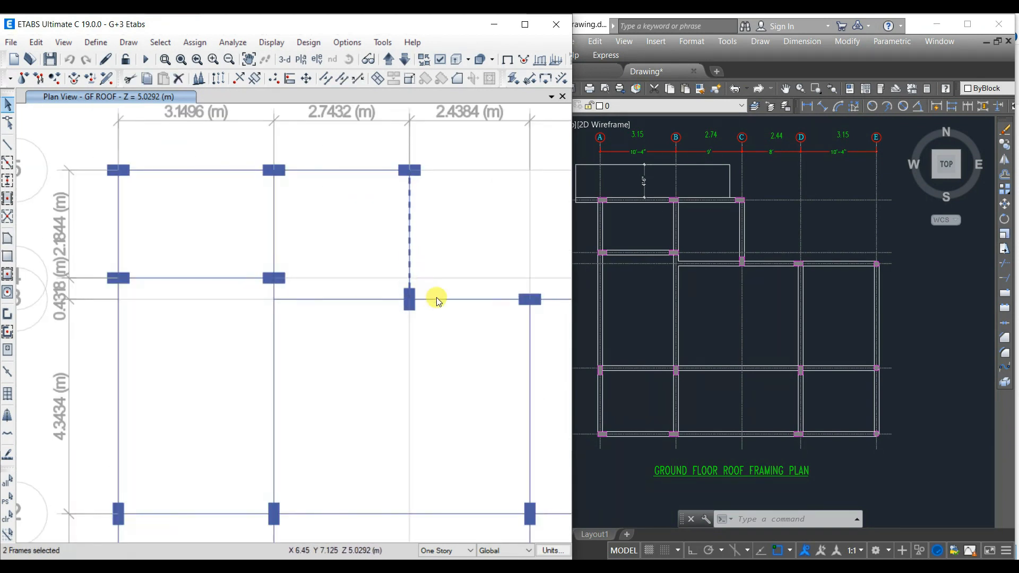
click(343, 82)
middle_drag(464, 287, 353, 270)
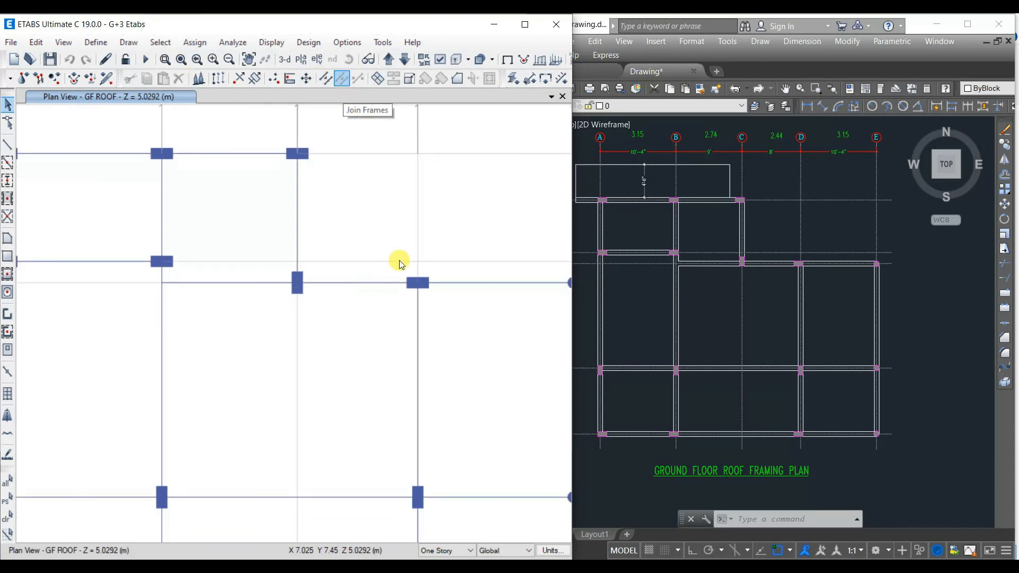
scroll(399, 261, down, 3)
Switch to AutoCAD and measure the horizontal overhang from the cantilever beam's outer end to grid line A, using a linear dimension without placing it.
click(713, 271)
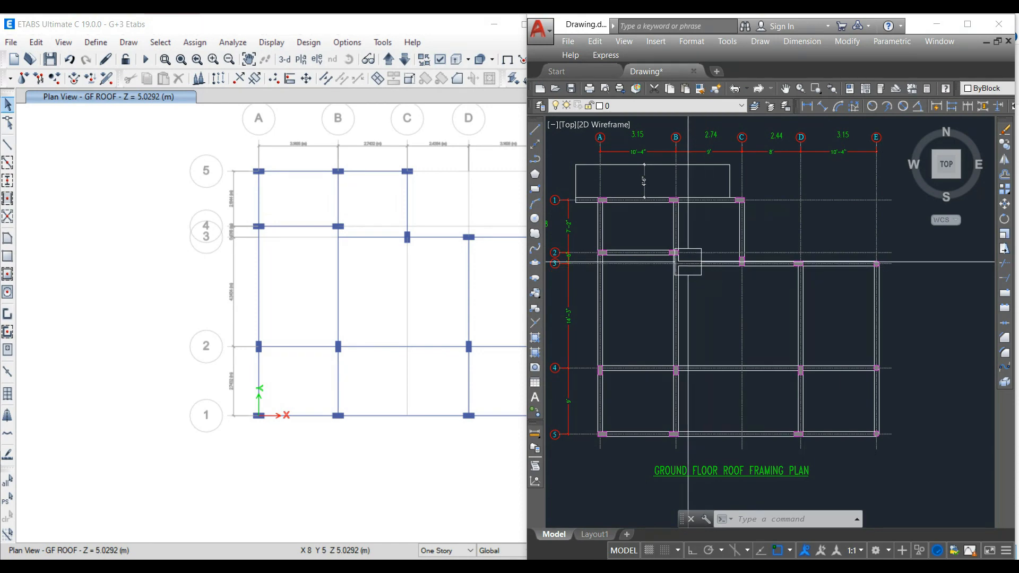
scroll(693, 263, up, 5)
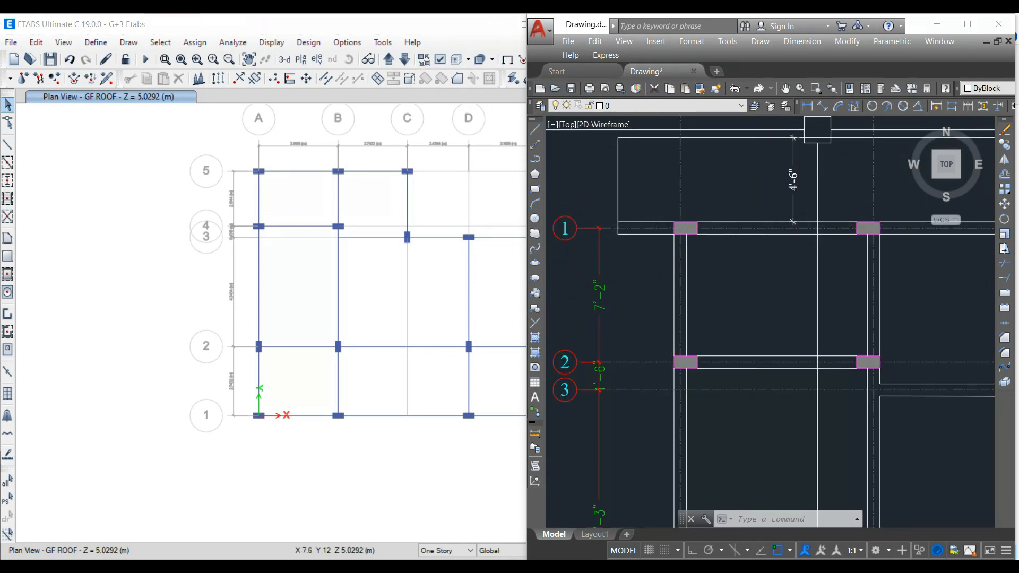
click(809, 108)
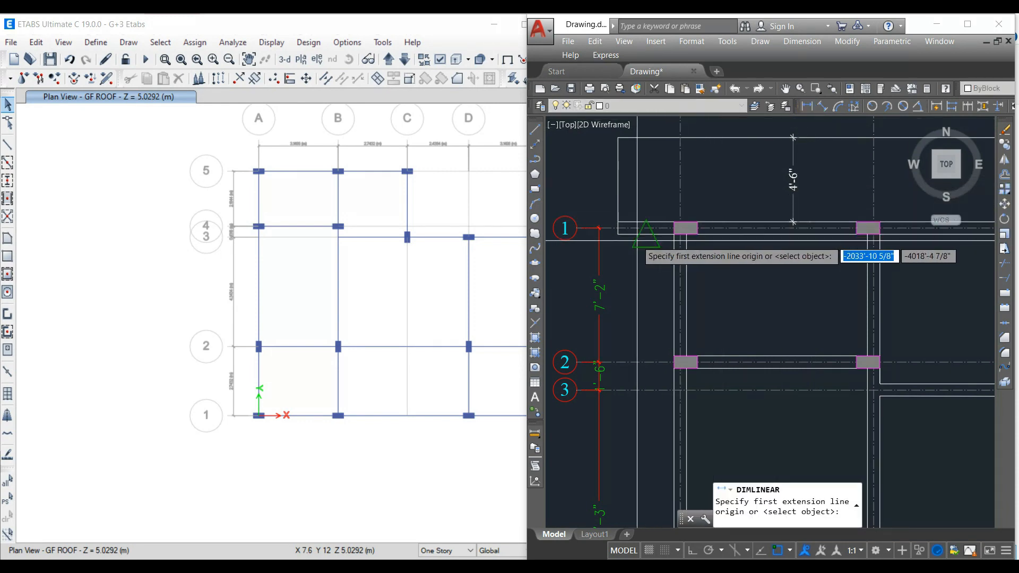
scroll(632, 239, up, 7)
click(574, 221)
click(829, 221)
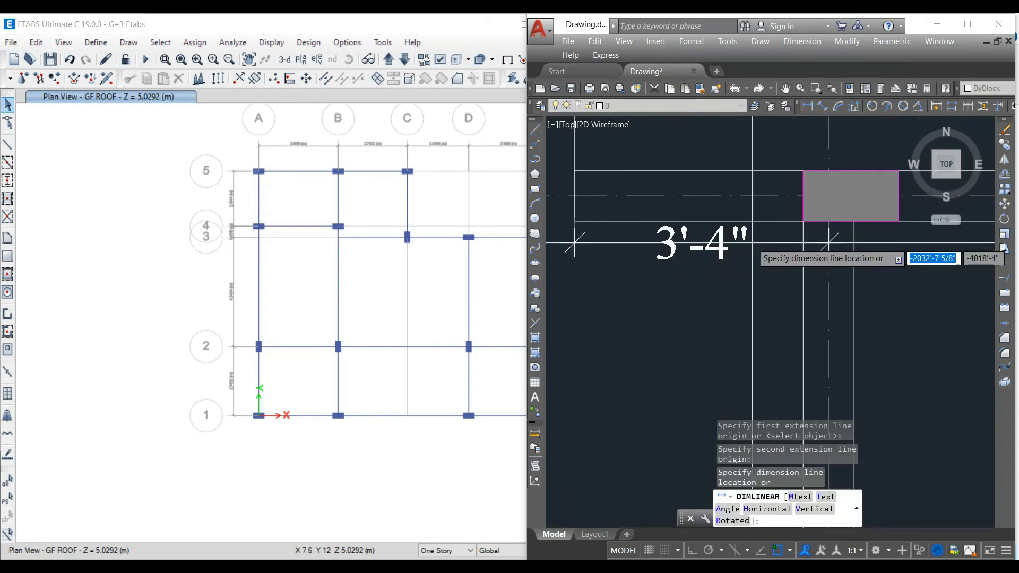
key(Escape)
scroll(727, 335, down, 2)
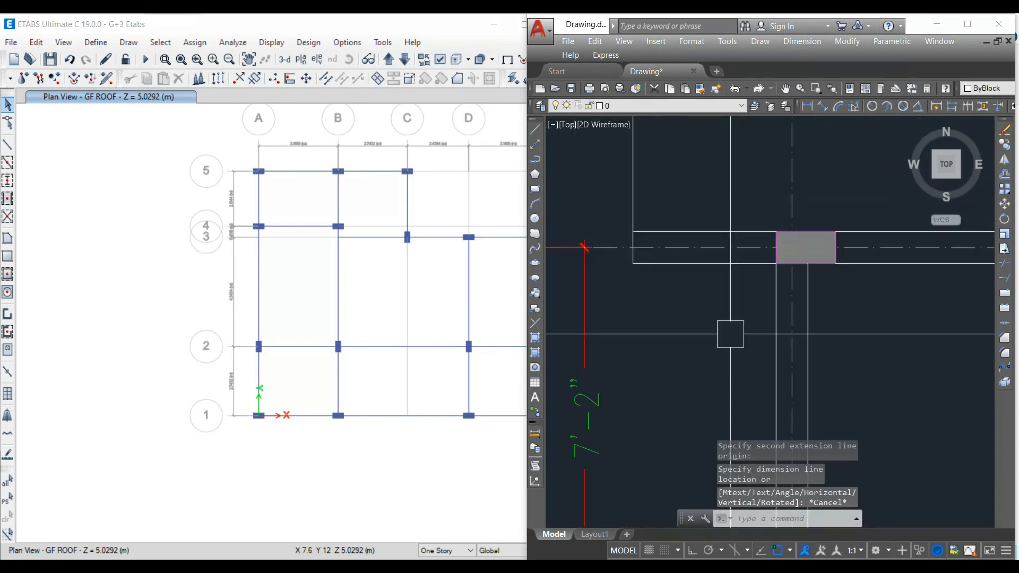
In ETABS, copy the column at grid point A5 and paste it with Delta X -1 m and Delta Y 0 m.
click(250, 186)
click(265, 263)
scroll(250, 262, up, 5)
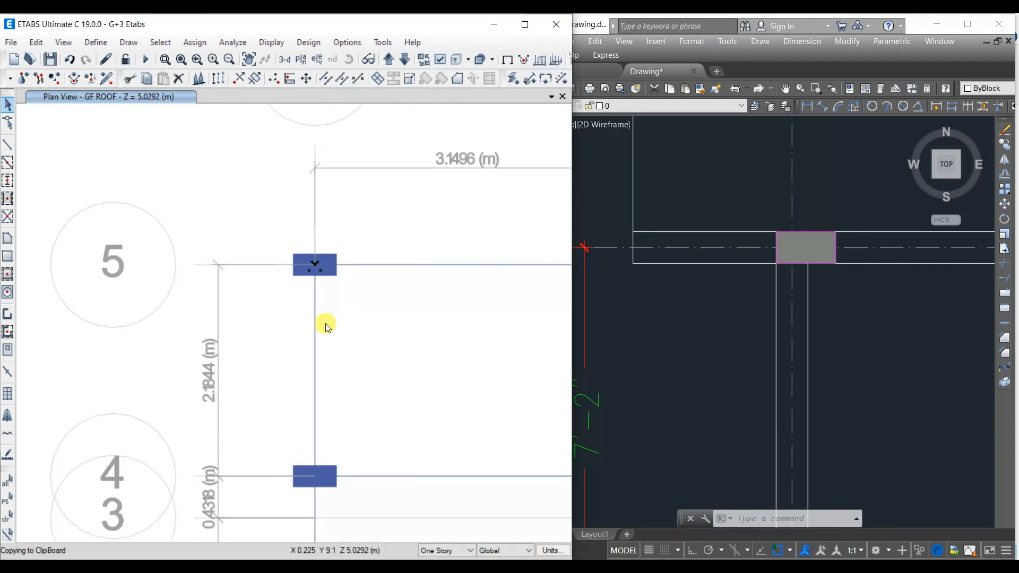
key(ctrl+v)
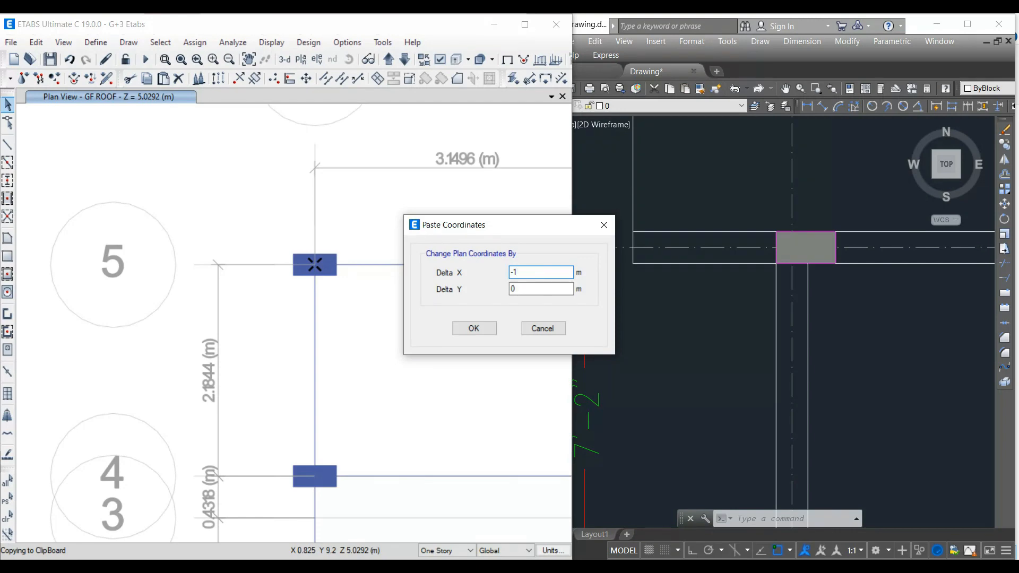
click(473, 328)
Draw a straight B 225 X 450 cantilever beam from the pasted column to grid point A5.
click(8, 143)
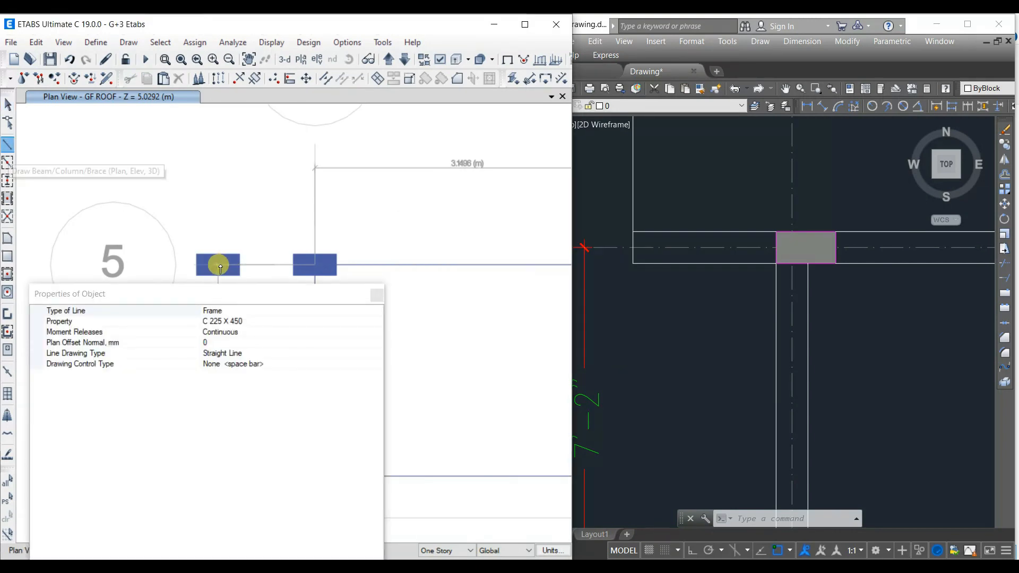
click(287, 322)
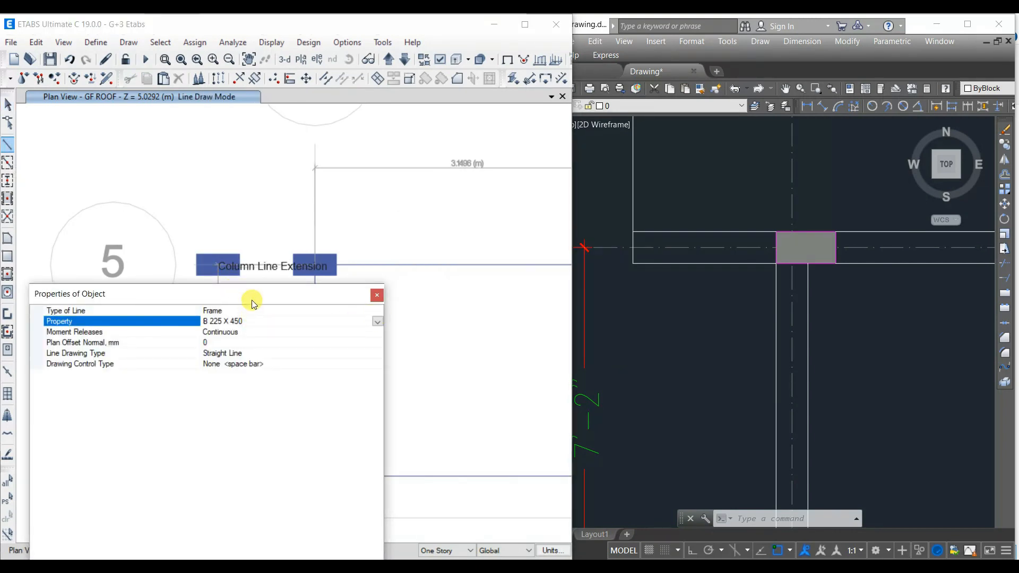
drag(253, 303, 239, 516)
click(218, 264)
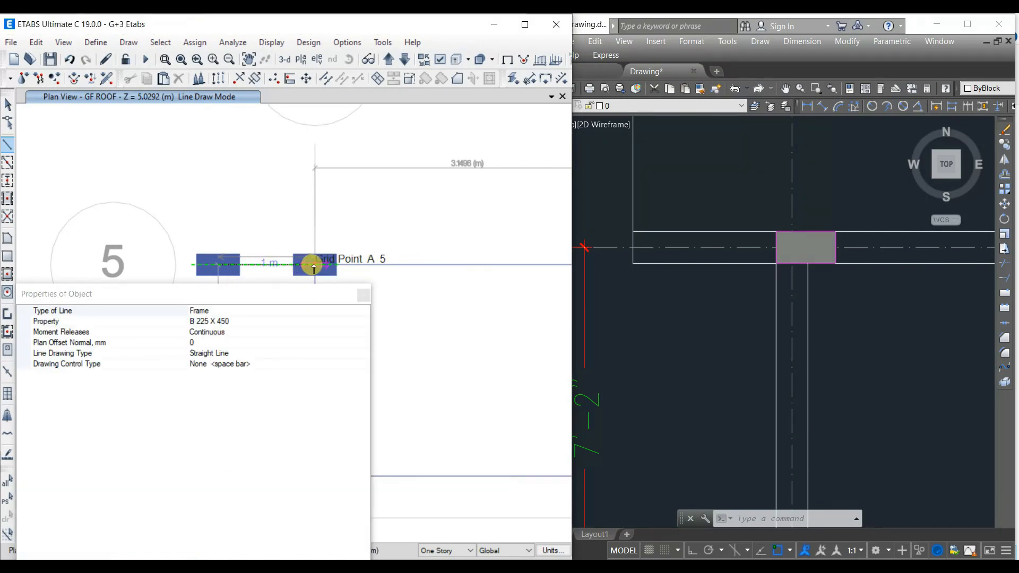
click(315, 265)
key(Escape)
Delete the pasted column at the cantilever beam's free end and move the plan up to FF ROOF.
drag(182, 234, 252, 301)
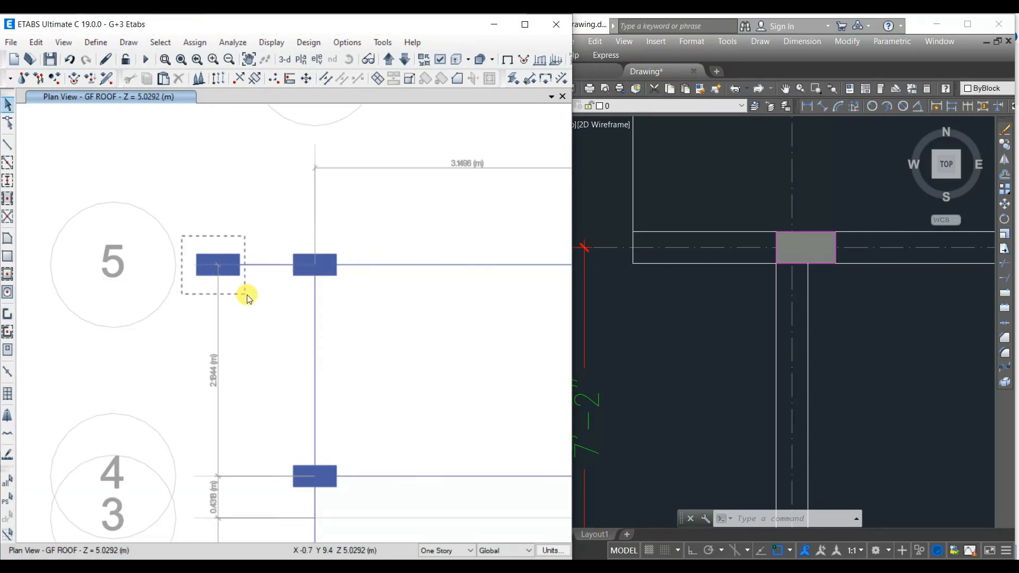
key(Delete)
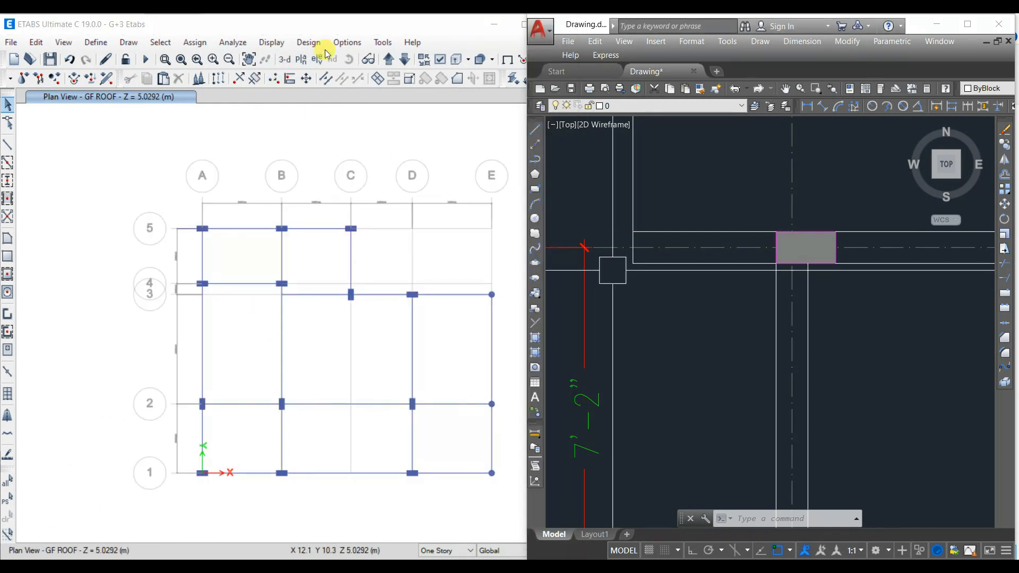
click(368, 60)
click(389, 59)
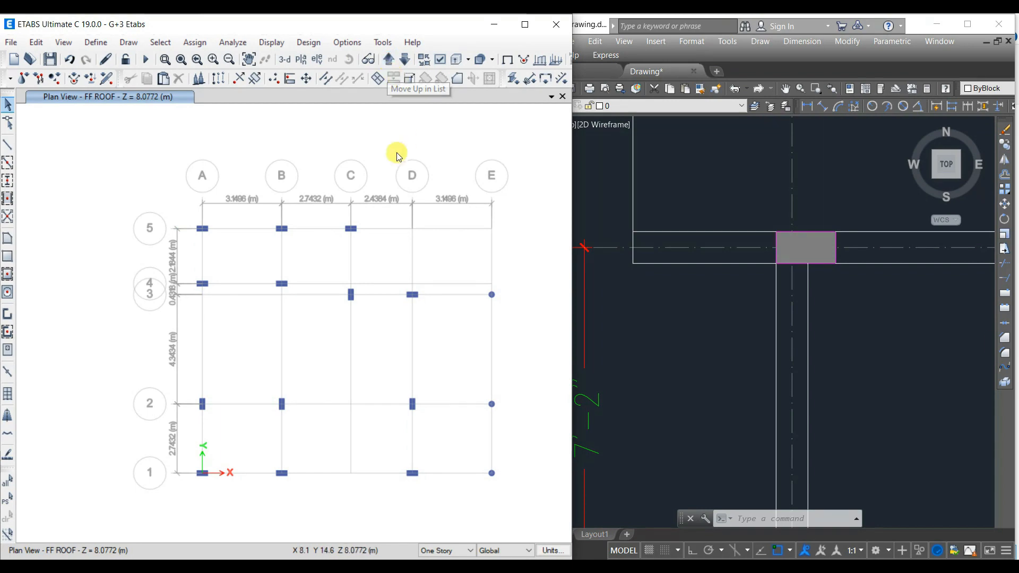
Draw the main FF ROOF beams between columns along the grid lines, following the first floor roof framing plan in AutoCAD.
click(716, 312)
scroll(715, 313, down, 6)
click(8, 163)
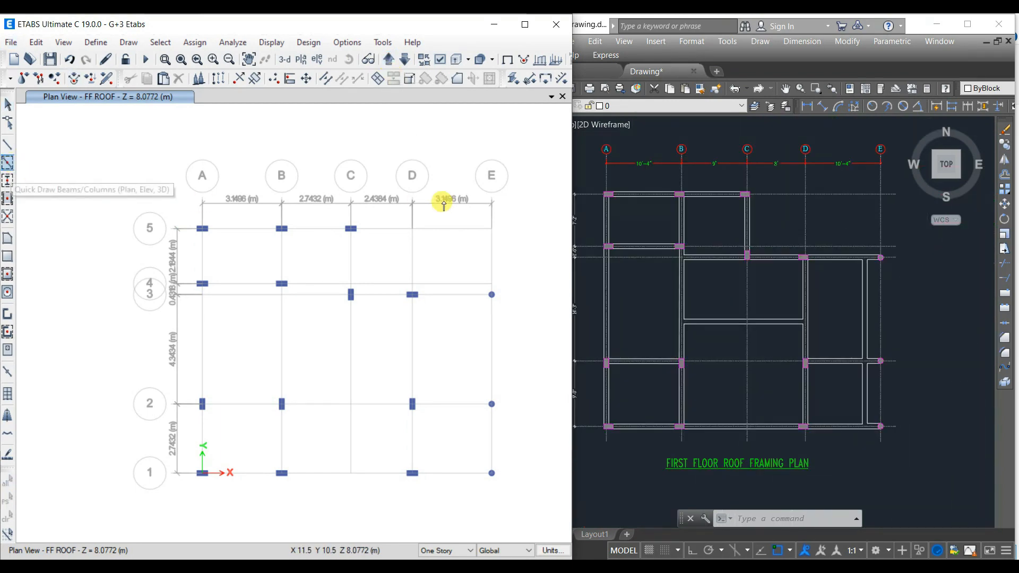
drag(187, 459, 517, 491)
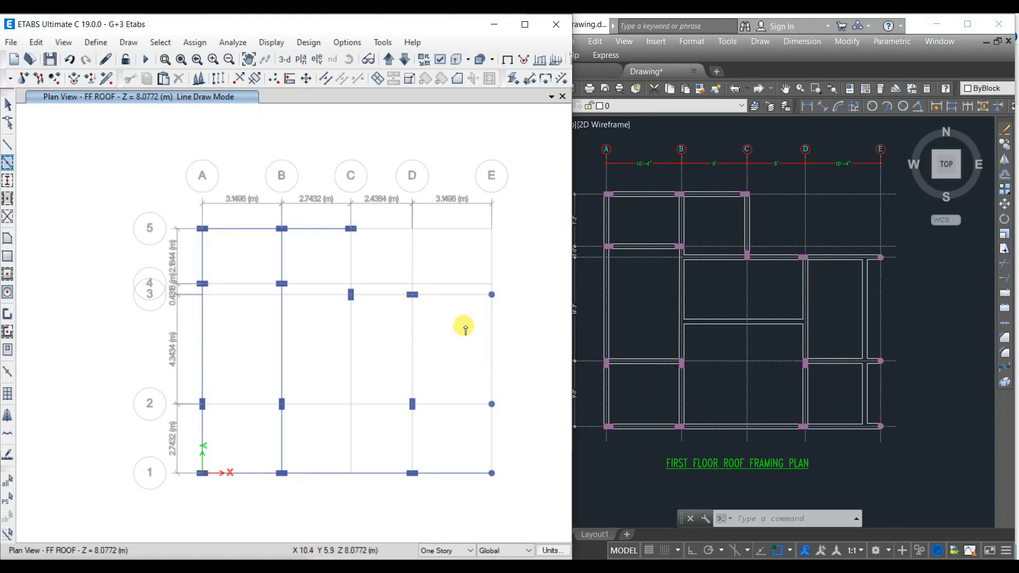
click(492, 326)
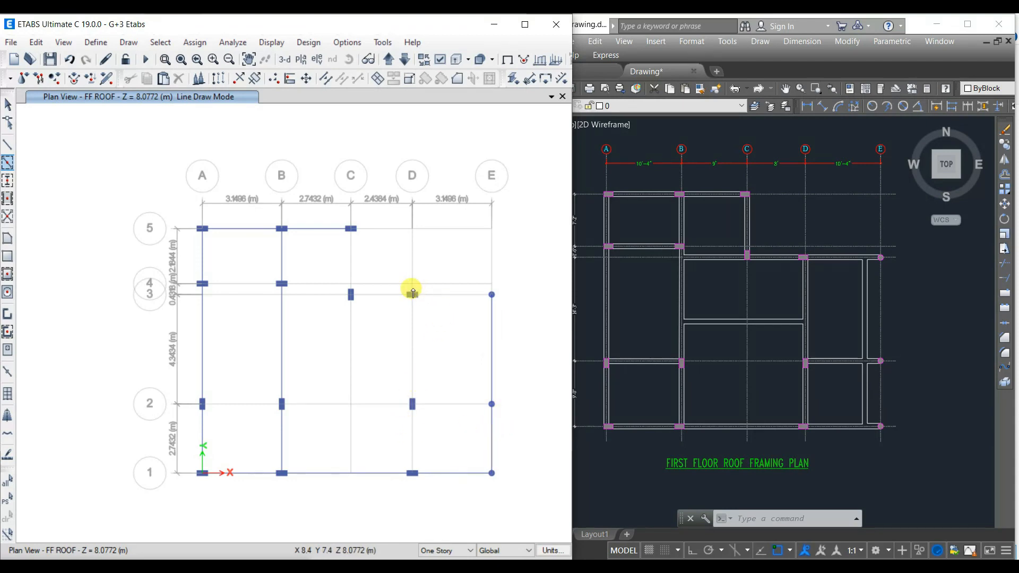
click(382, 295)
click(448, 296)
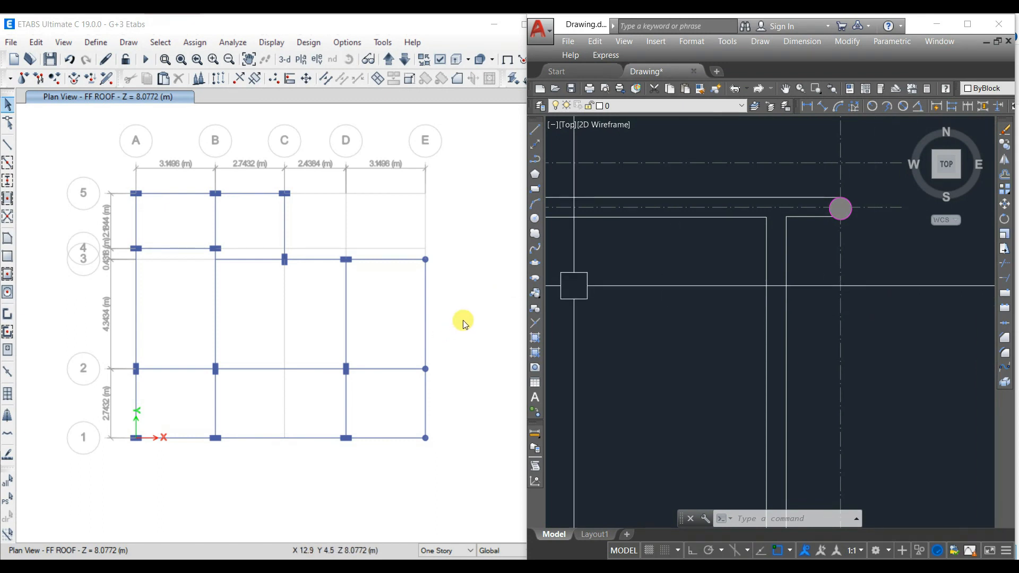
Copy the two beams on grid line E, paste them with Delta X -0.6 m and Delta Y 0 m, and delete the originals.
click(429, 313)
click(425, 316)
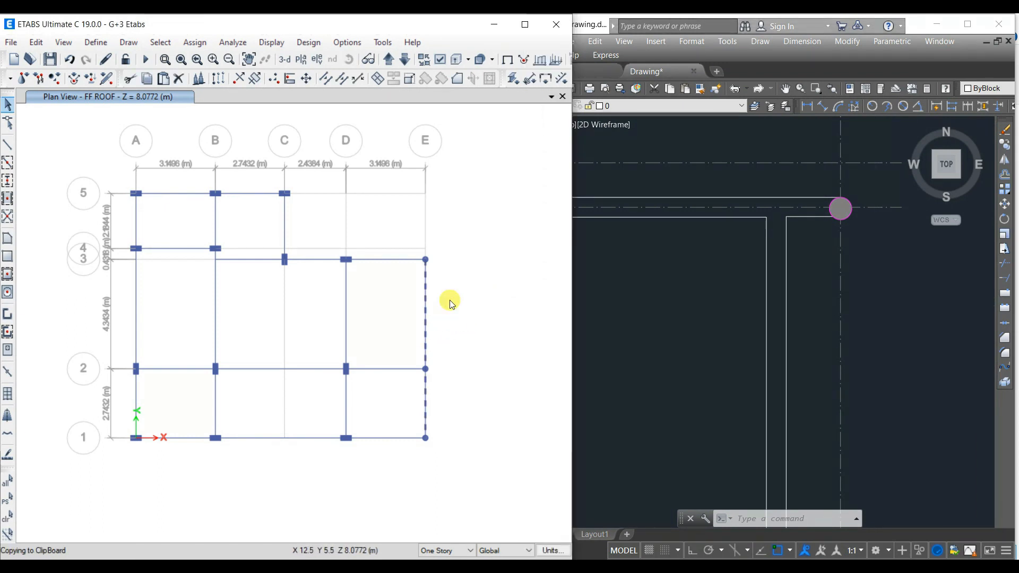
key(ctrl+v)
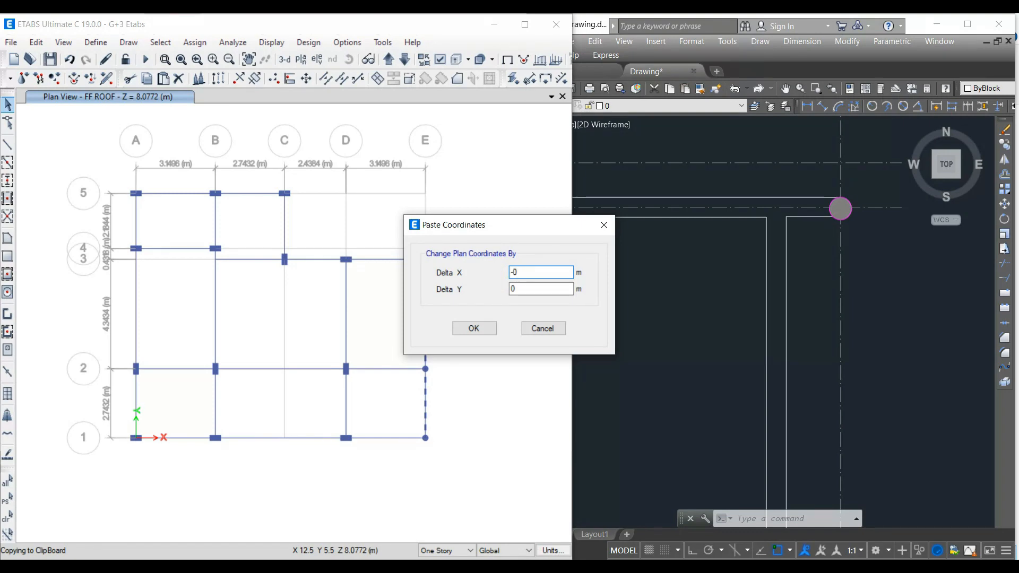
text(6)
key(Return)
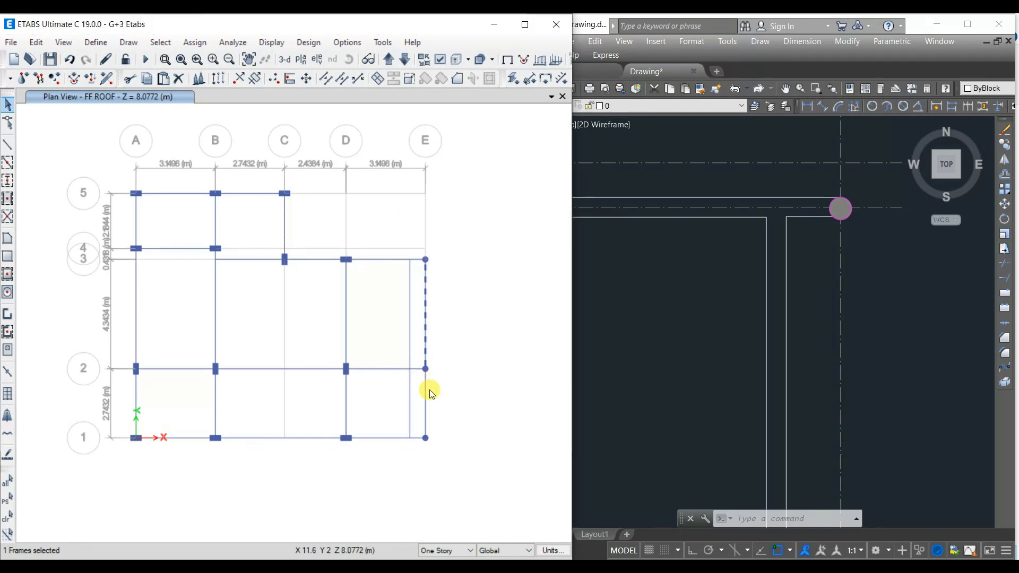
key(Delete)
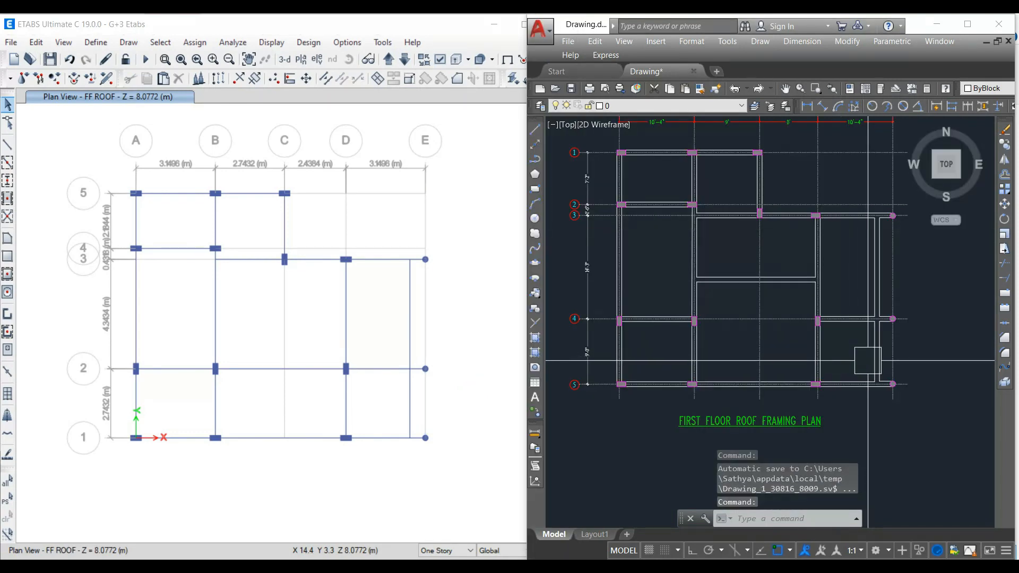
Switch to AutoCAD and measure the vertical distance from ETABS grid line 2 to the intermediate B–D beam, using a linear dimension without placing it.
click(807, 106)
scroll(732, 320, up, 2)
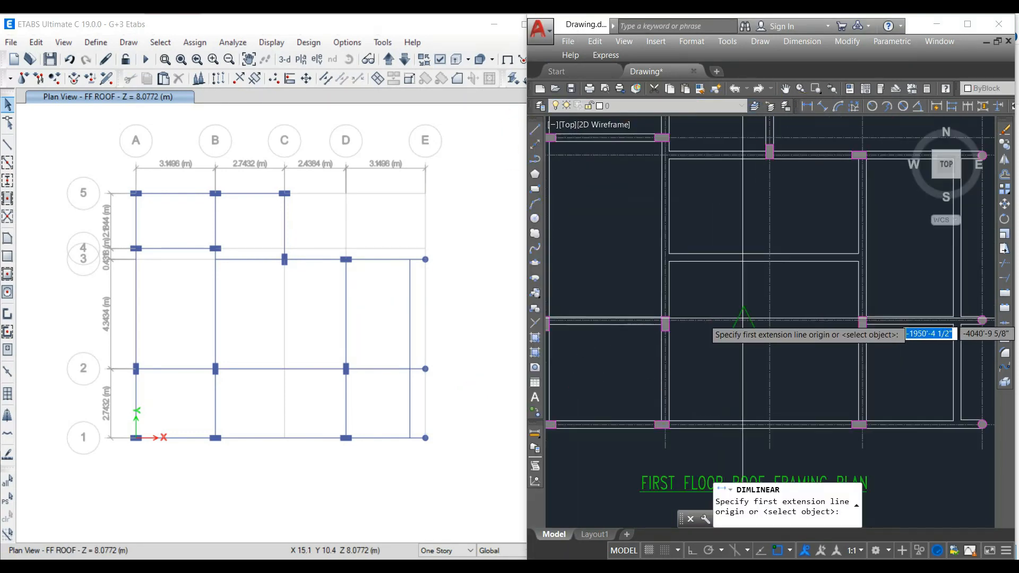
click(724, 318)
scroll(722, 286, up, 2)
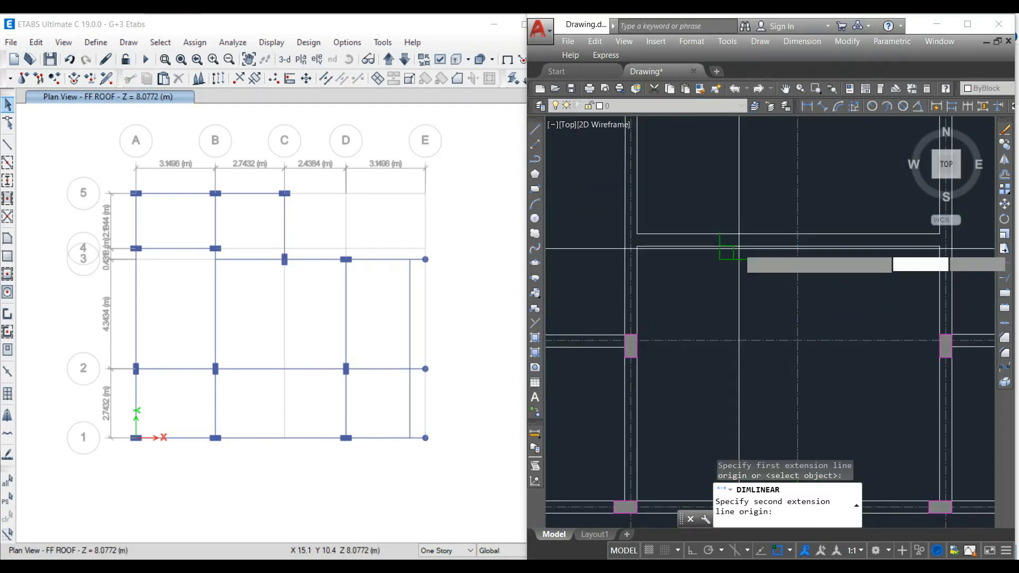
click(728, 248)
scroll(724, 310, up, 2)
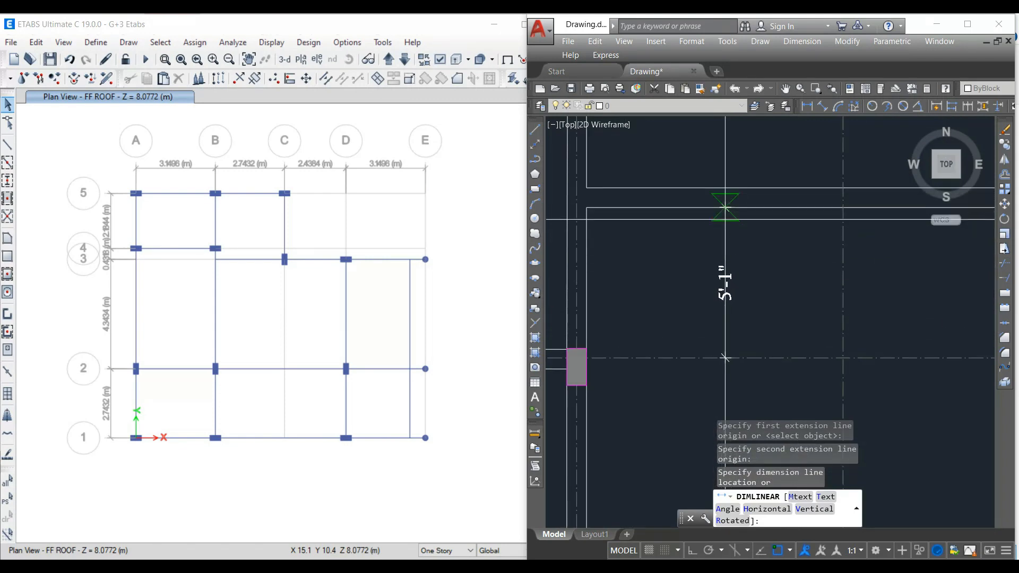
key(Escape)
scroll(742, 271, down, 5)
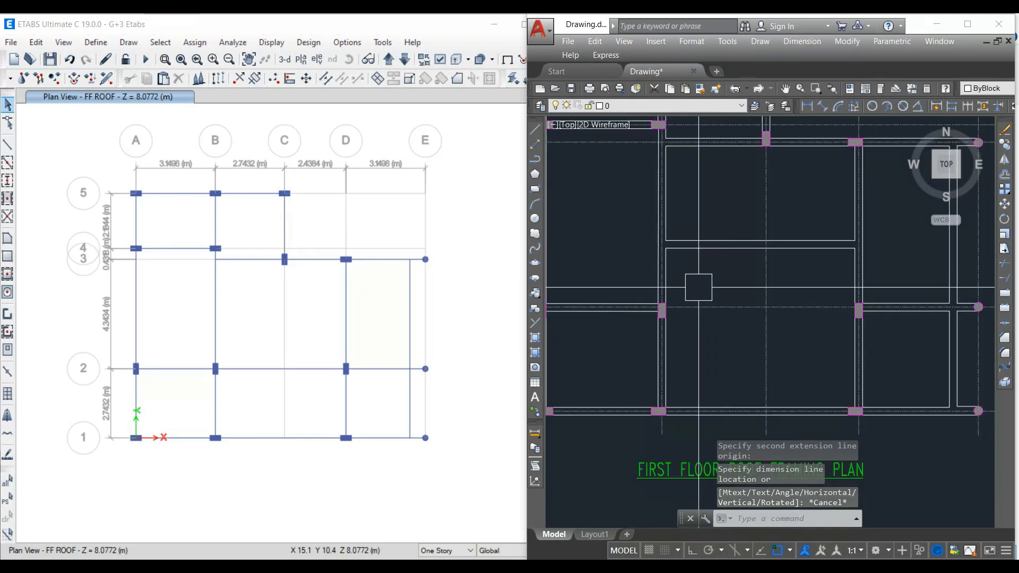
In ETABS, relocate the two grid line 2 beam segments between B and D by the measured Y offset and join them into one frame.
click(243, 370)
click(315, 369)
key(ctrl+c)
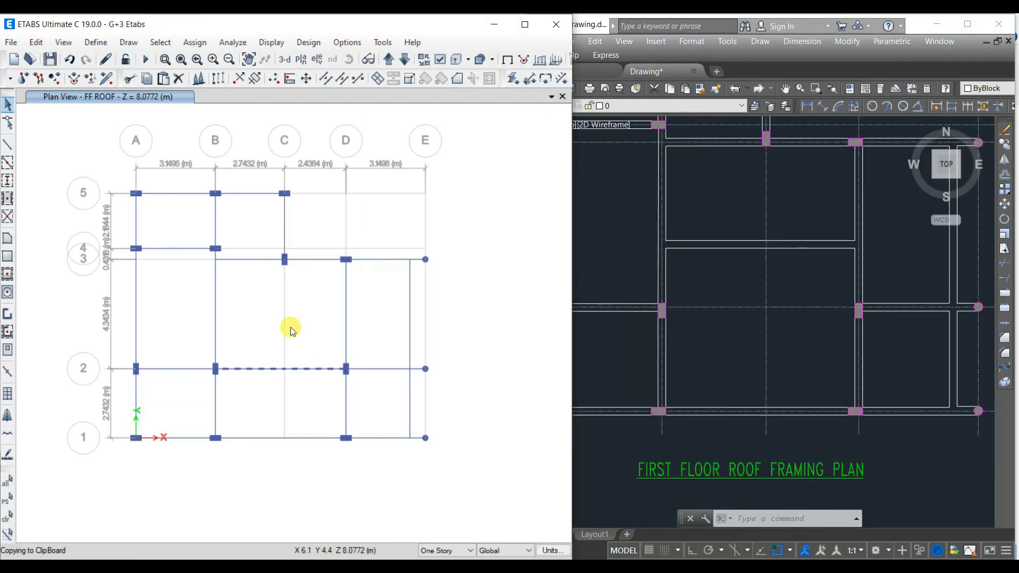
key(ctrl+v)
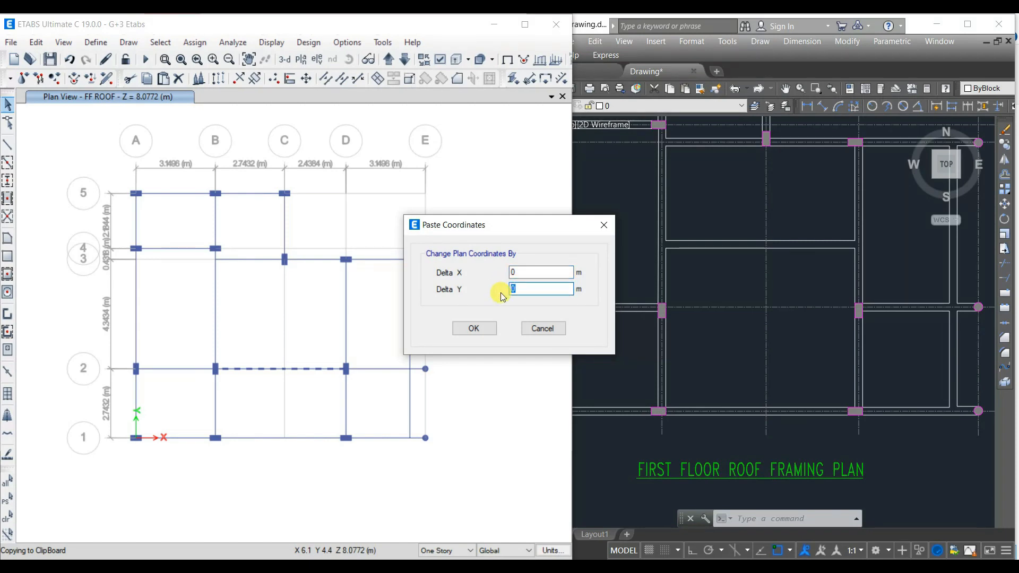
key(Return)
click(313, 329)
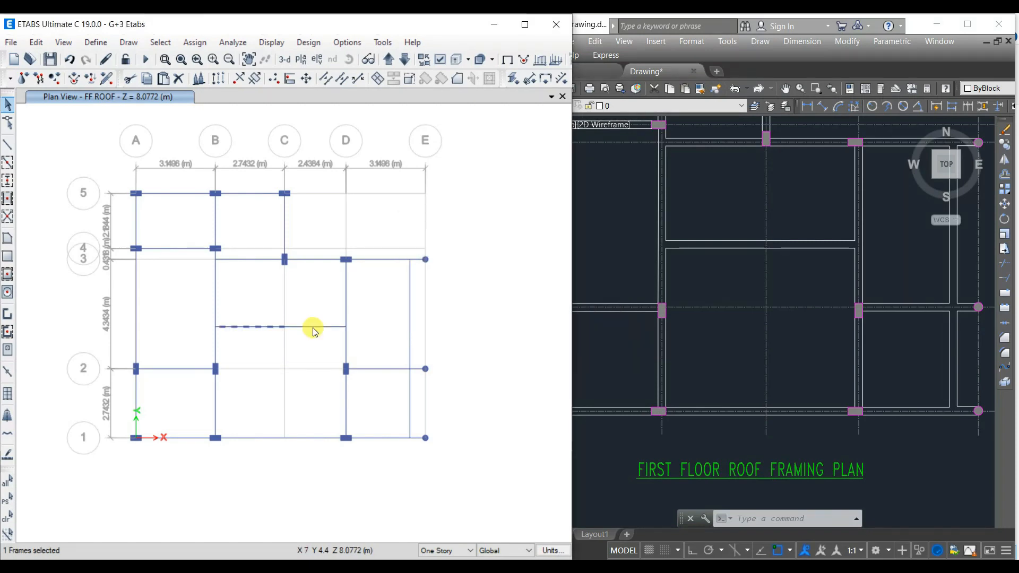
click(340, 80)
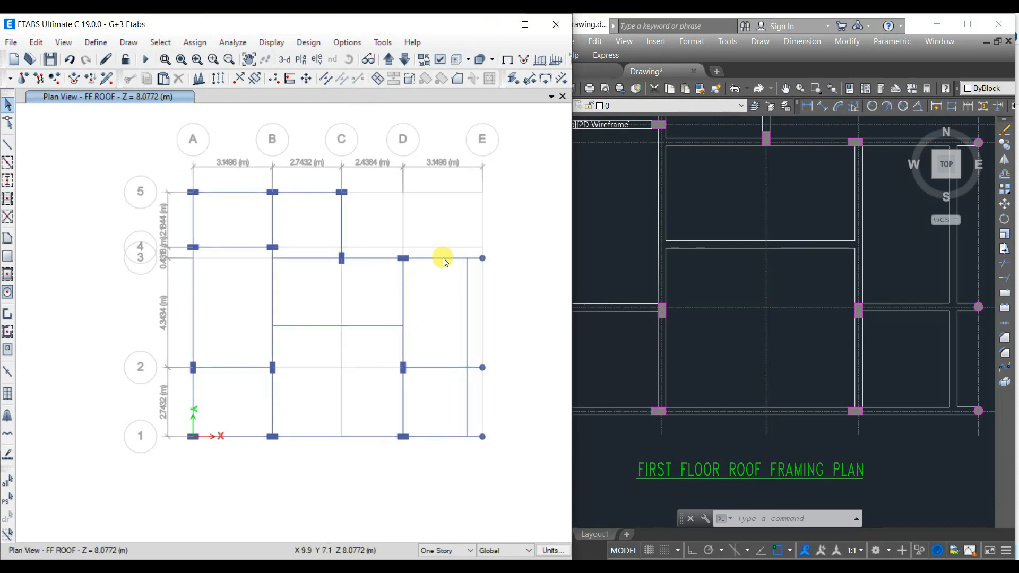
Divide the D–E beams and the crossing secondary beam beside grid line E with Break at Intersections with Selected Frames and Joints.
click(444, 259)
click(467, 291)
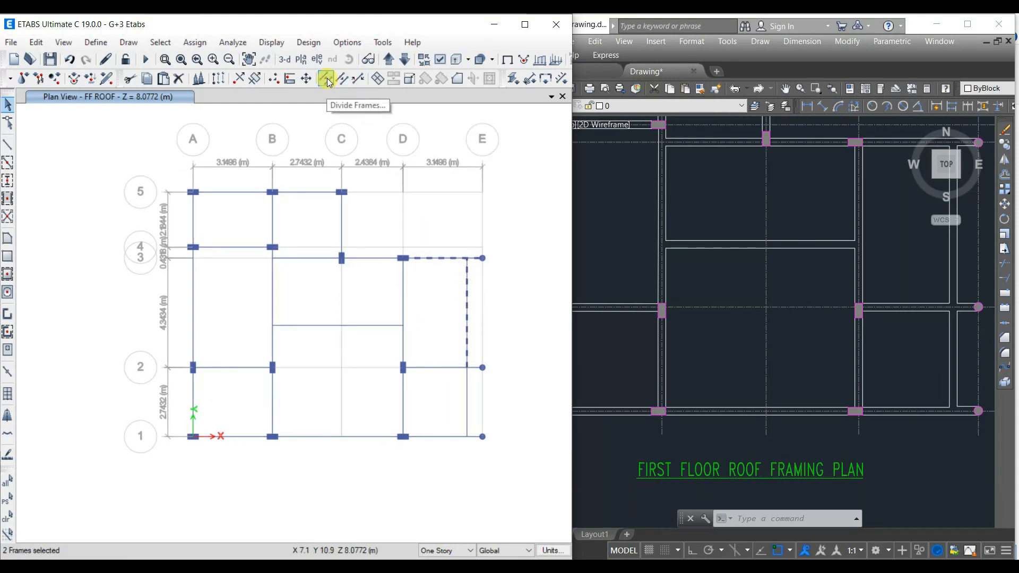
click(443, 367)
click(449, 437)
click(342, 78)
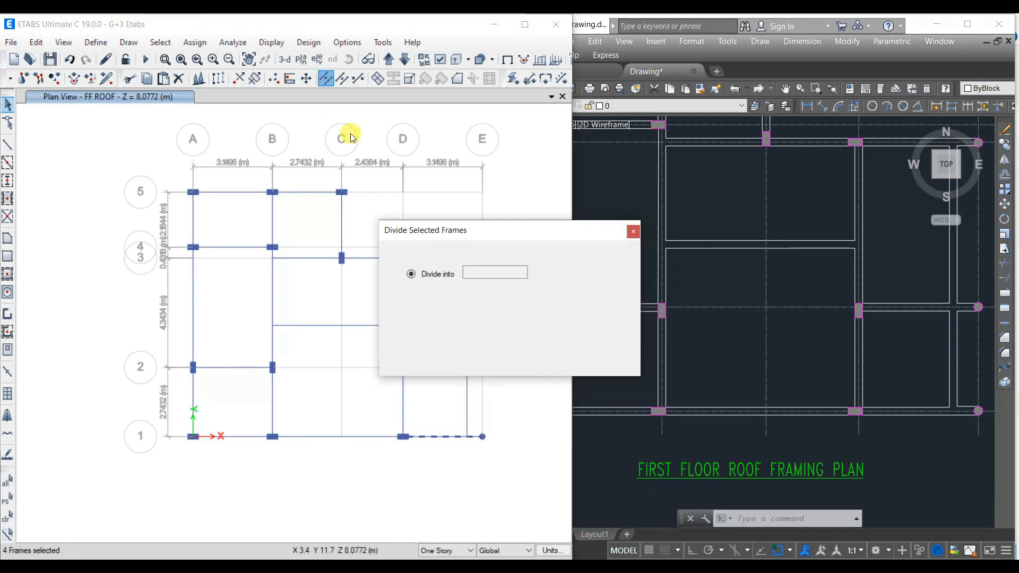
click(459, 294)
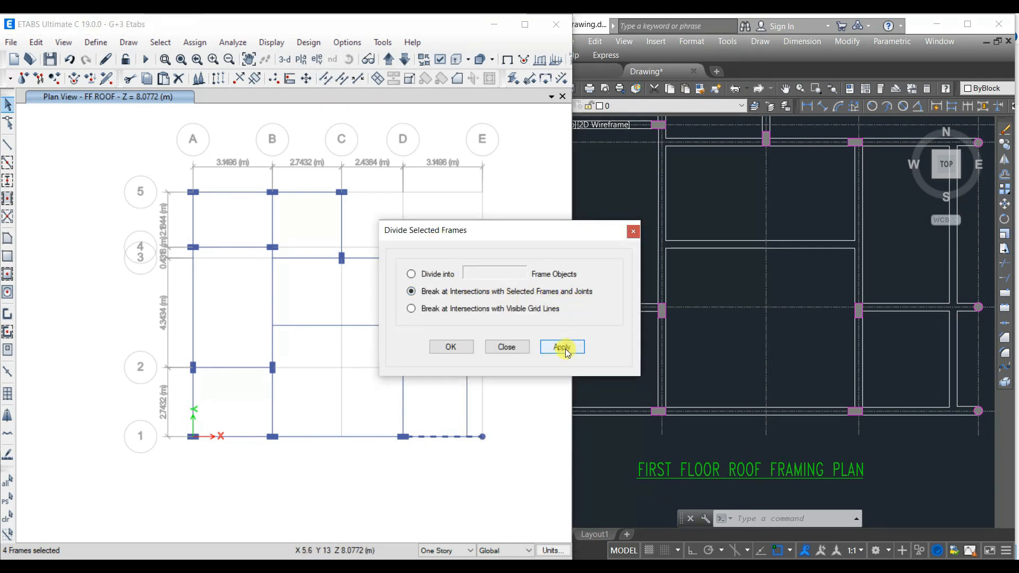
click(451, 348)
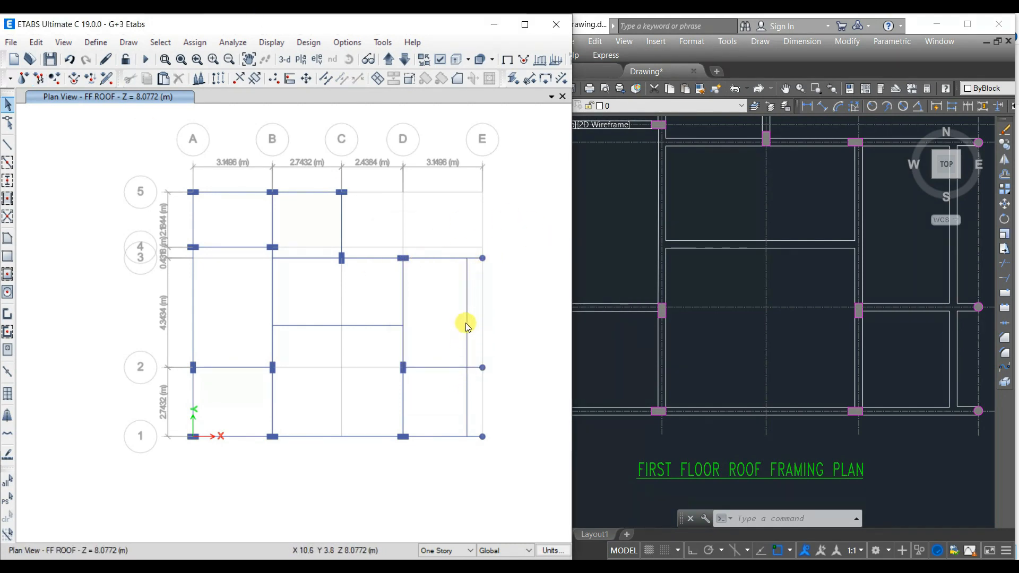
click(466, 291)
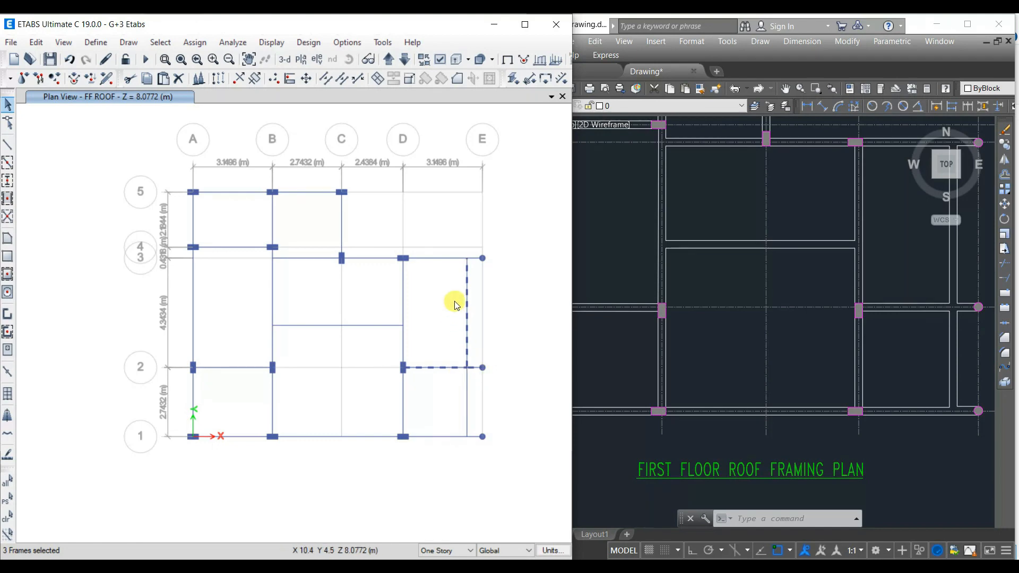
click(467, 403)
click(454, 437)
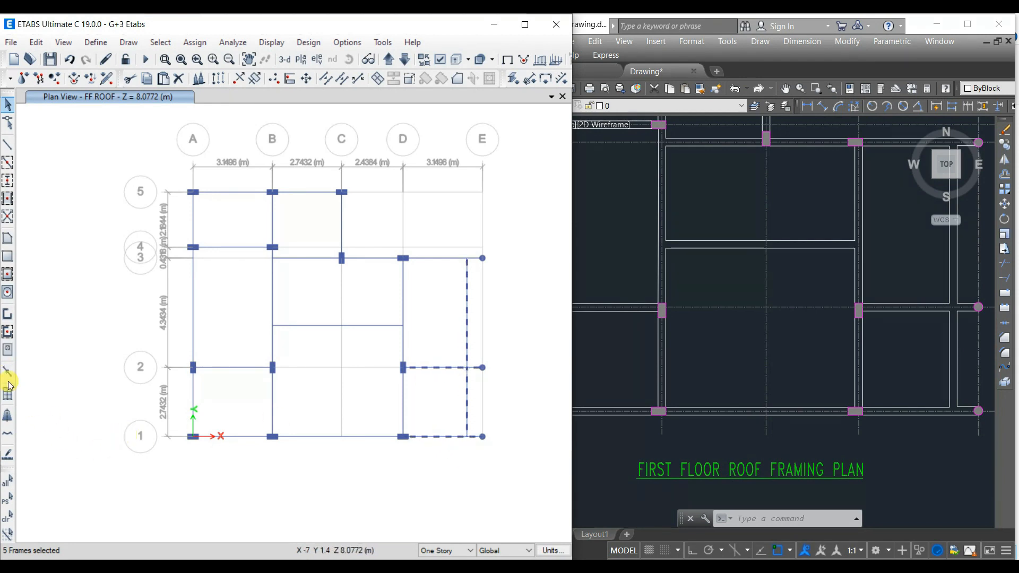
click(9, 525)
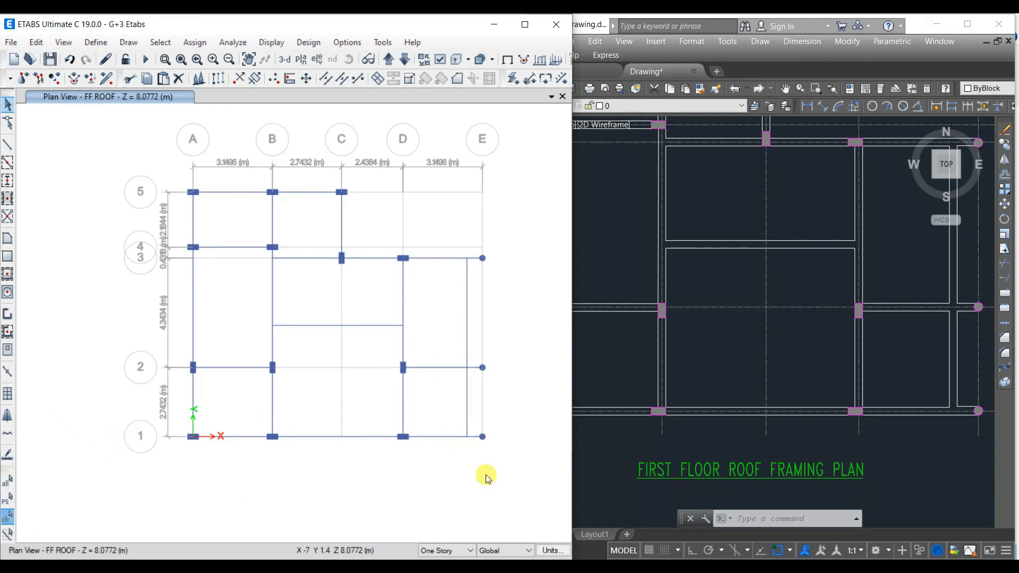
Divide the lower secondary beam and the grid line 1 beam between D and E at their intersection.
click(462, 428)
click(467, 416)
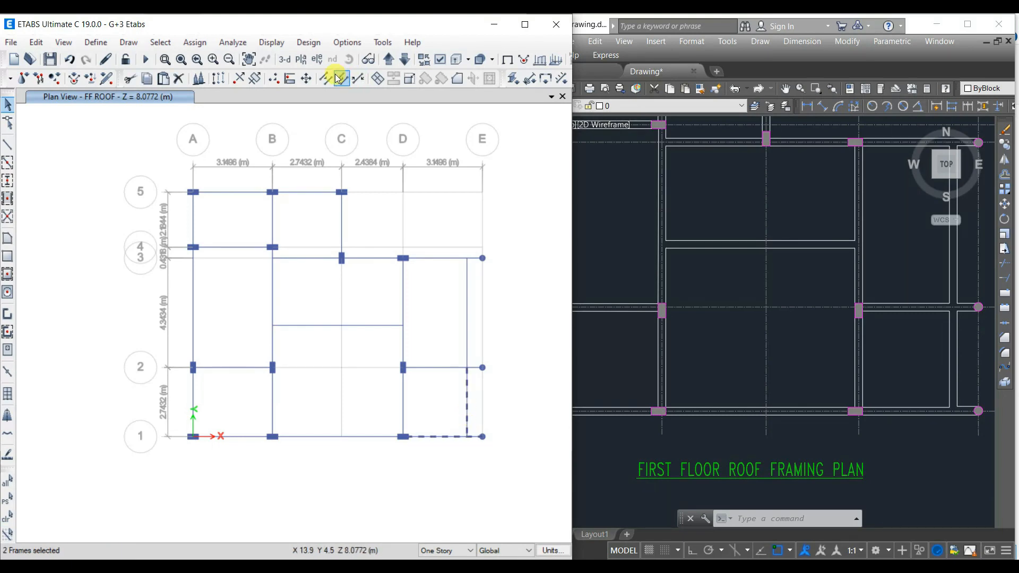
click(329, 80)
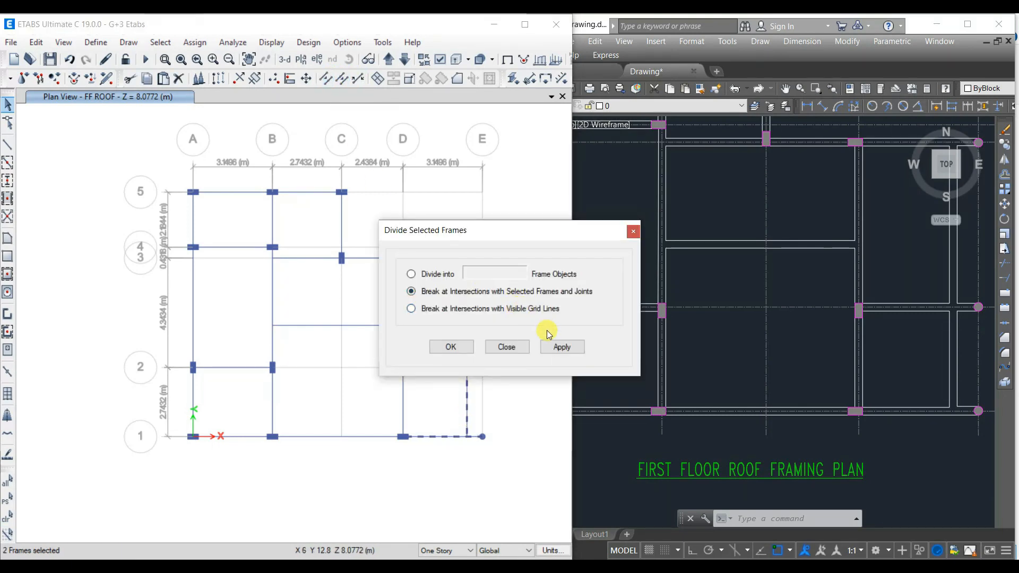
click(562, 348)
click(451, 346)
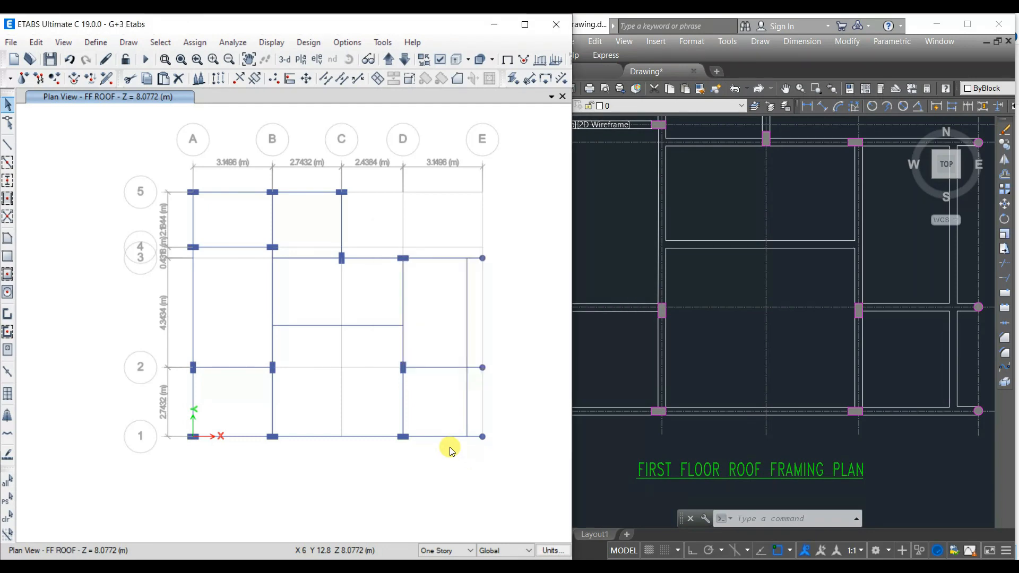
Join the grid line 2 beam segments between D and E into a single frame.
click(455, 367)
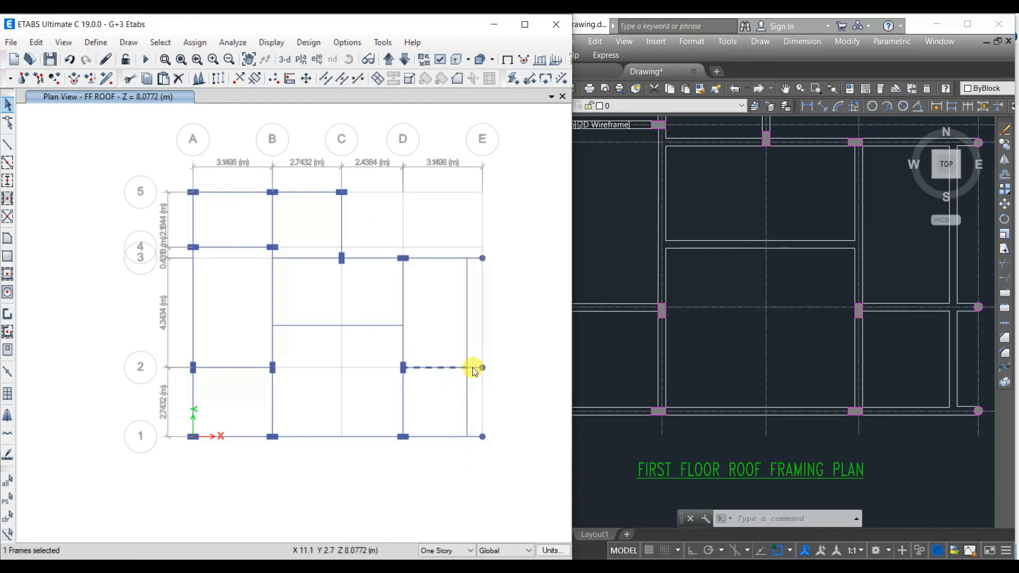
scroll(357, 244, up, 2)
click(342, 79)
scroll(355, 248, down, 1)
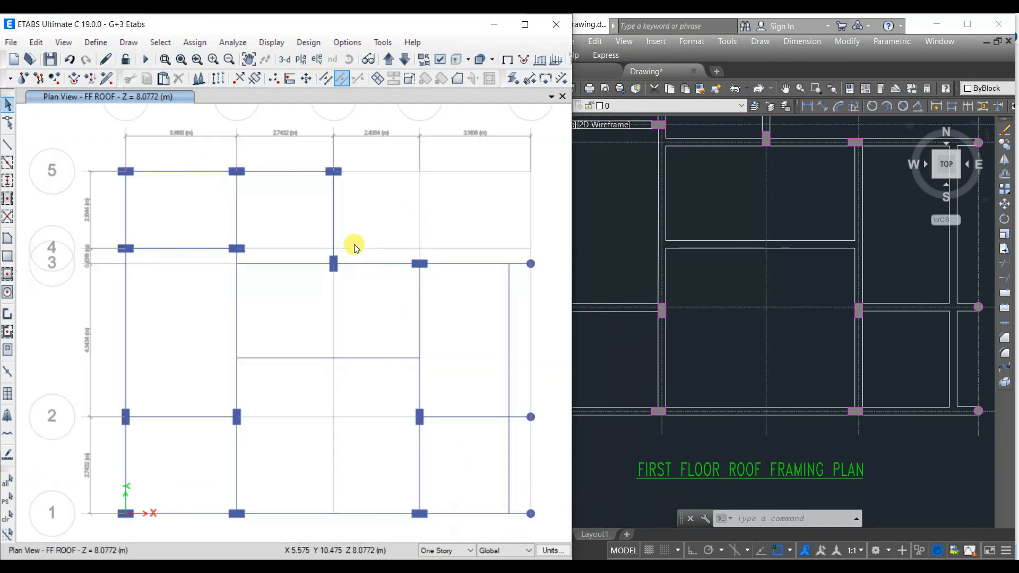
scroll(355, 248, down, 1)
Divide the grid B and grid D beams between grid lines 2 and 3 at their intersections with the intermediate beam.
click(270, 276)
click(292, 326)
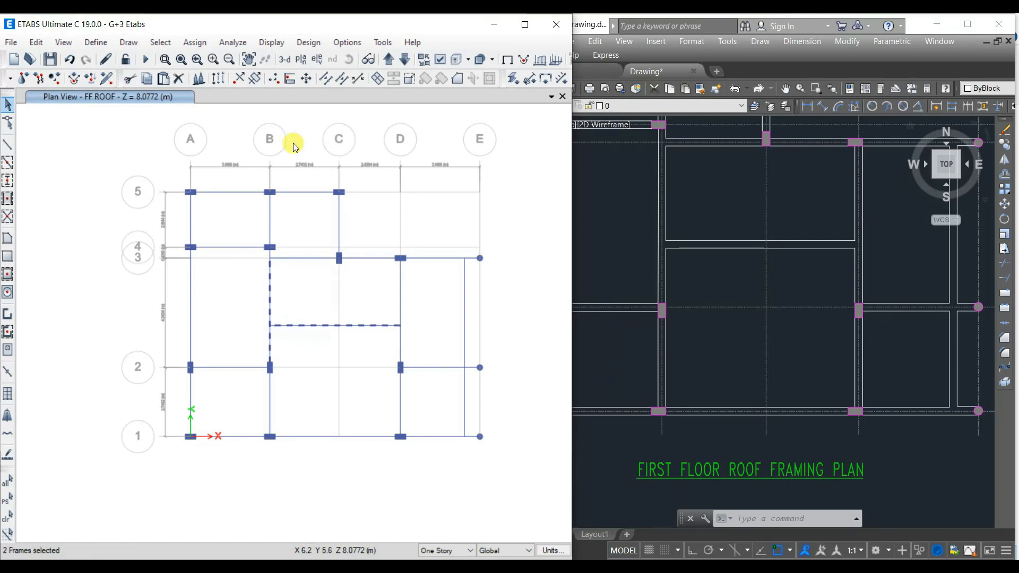
click(325, 79)
click(562, 347)
click(451, 347)
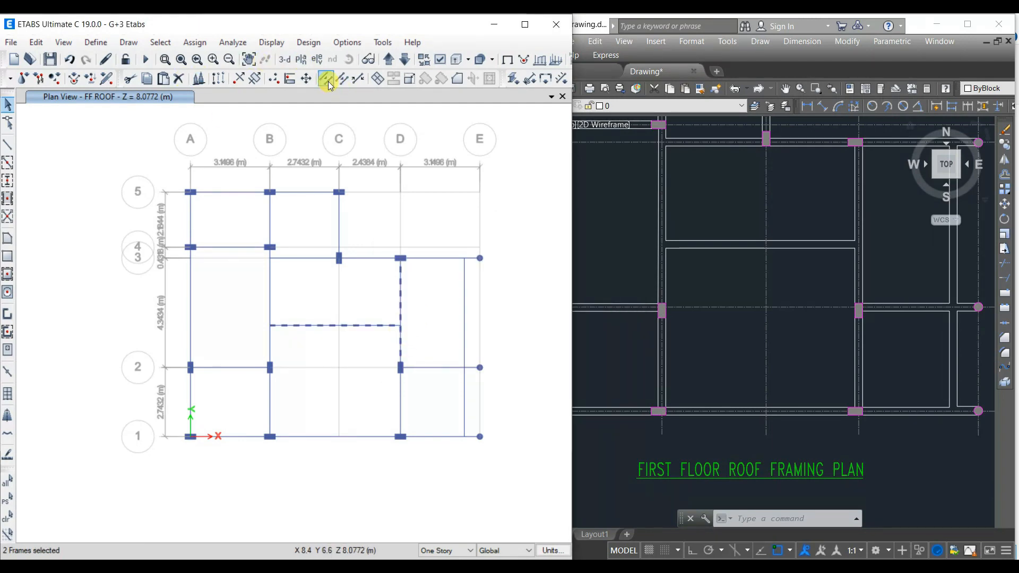
click(326, 78)
click(563, 347)
click(451, 347)
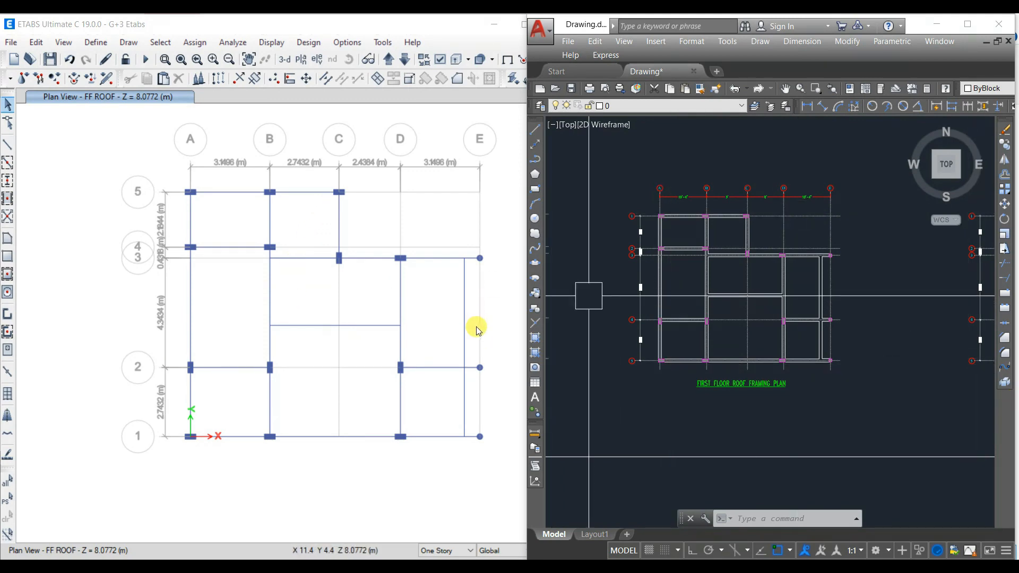
Examine the second and third floor roof framing plans in AutoCAD and compare their beam layouts with the first floor roof plan.
middle_drag(815, 337, 507, 337)
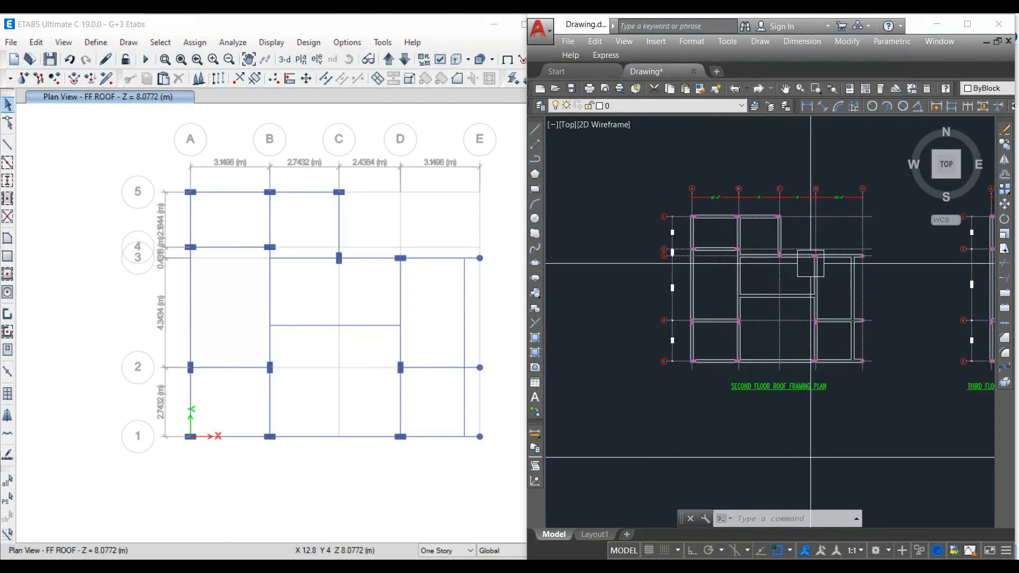
scroll(810, 268, down, 2)
middle_drag(612, 316, 687, 305)
middle_drag(760, 294, 639, 317)
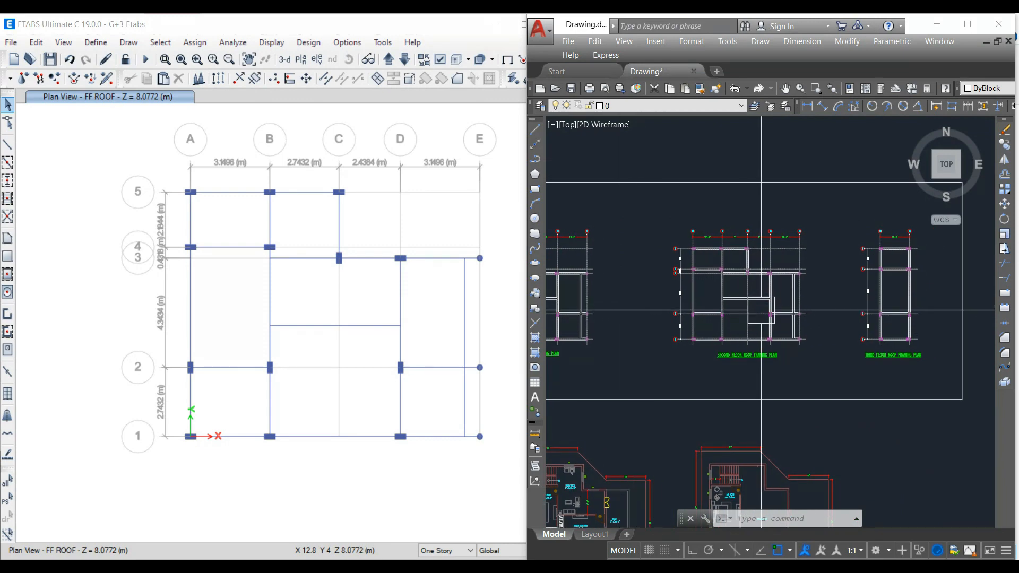
scroll(894, 316, up, 2)
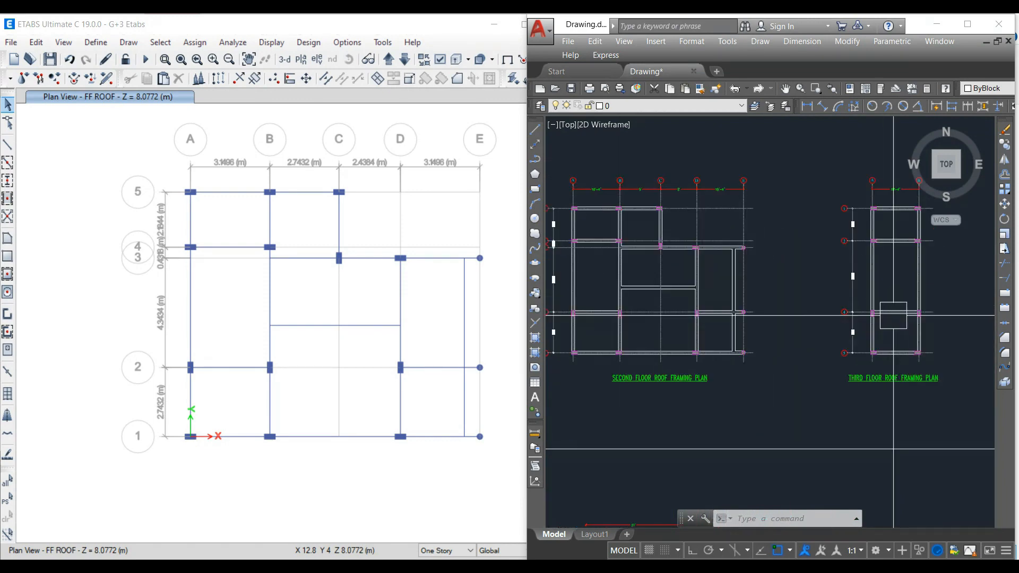
middle_drag(893, 315, 889, 319)
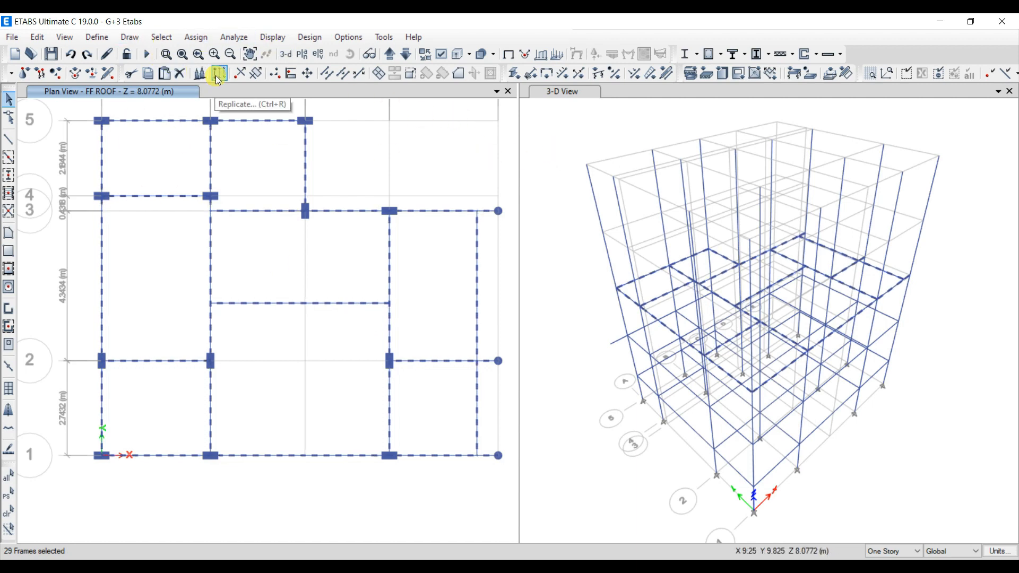
Replicate the selected first floor roof beams onto the SF ROOF and TF ROOF stories.
click(199, 74)
click(472, 227)
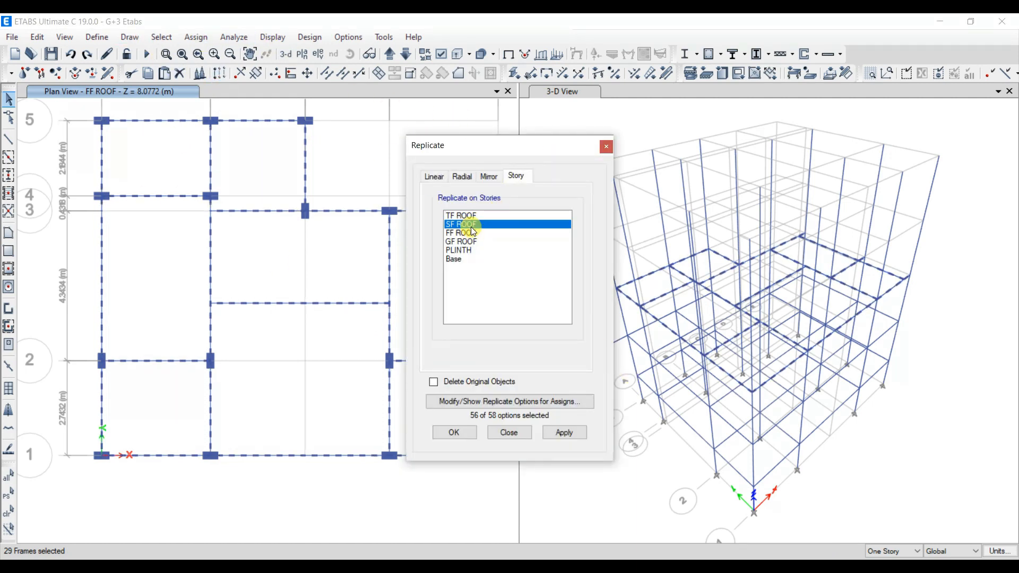
ctrl+click(478, 216)
click(571, 432)
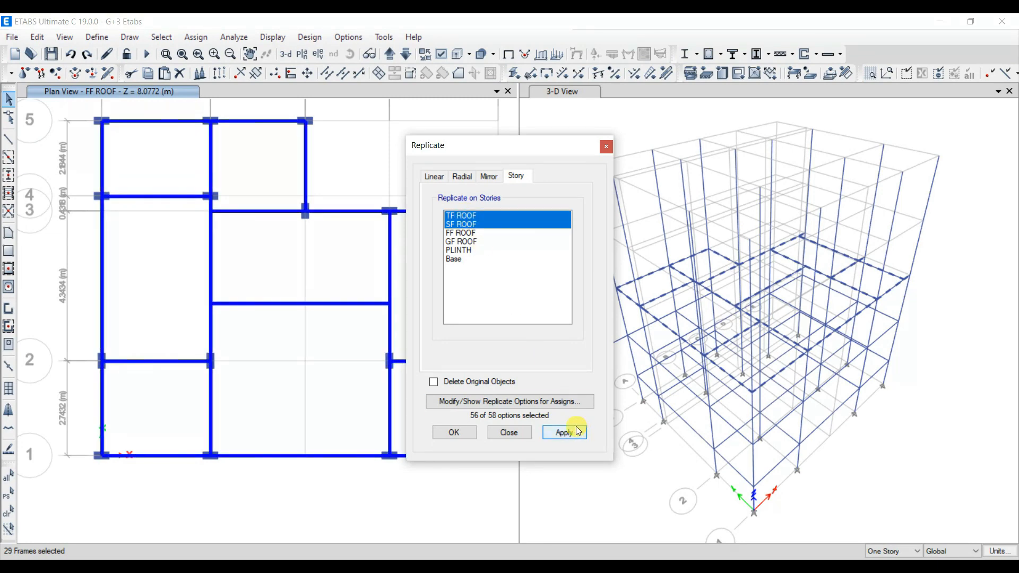
click(457, 433)
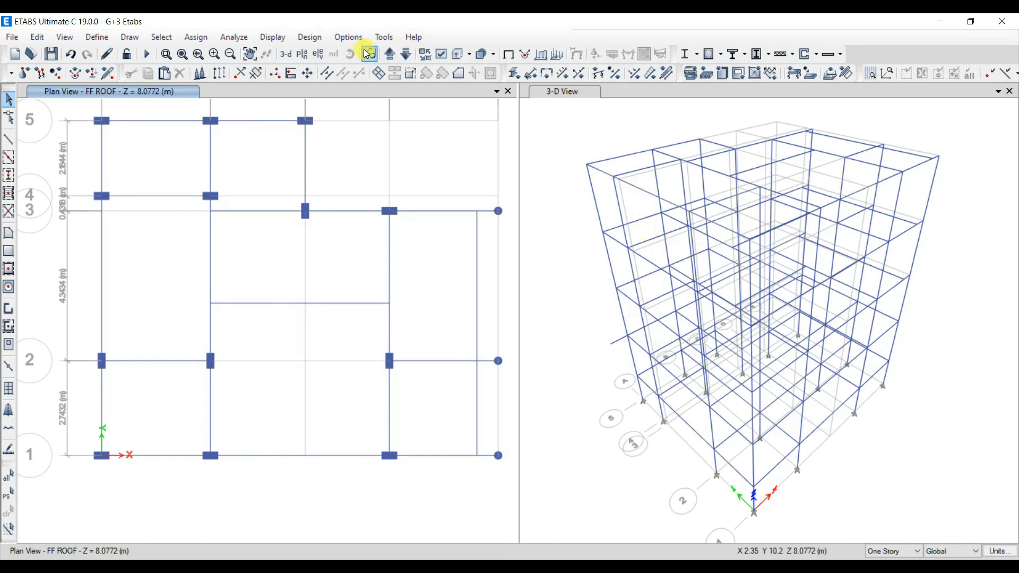
Delete the TF ROOF beams beyond grid B, keeping only the framing between grids A and B.
click(390, 54)
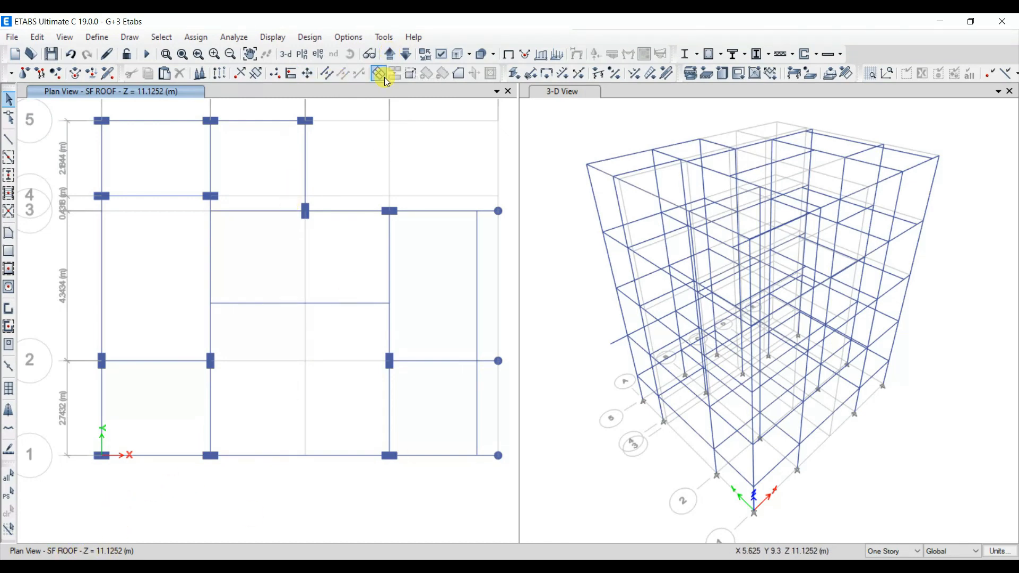
click(390, 54)
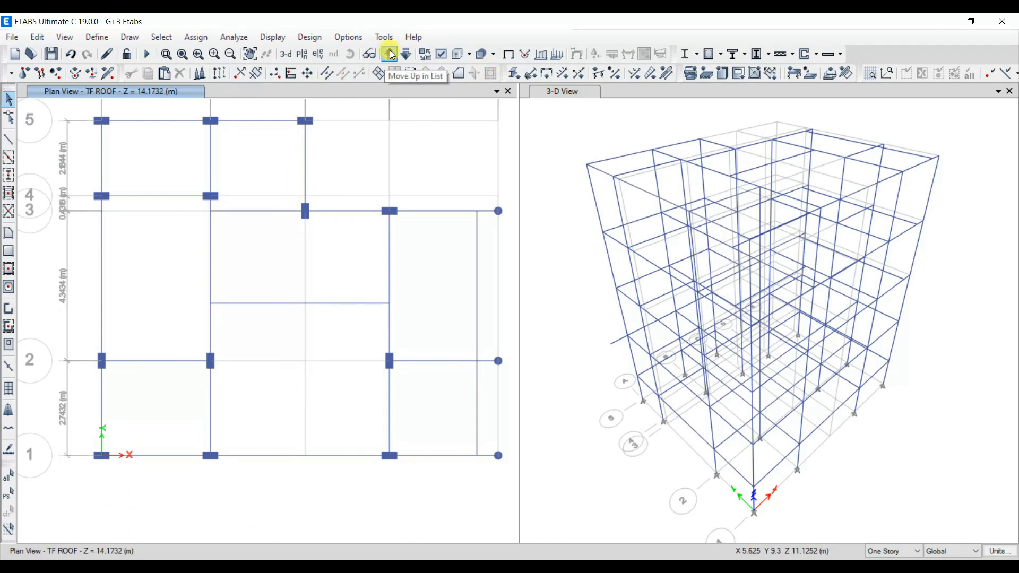
scroll(318, 291, down, 3)
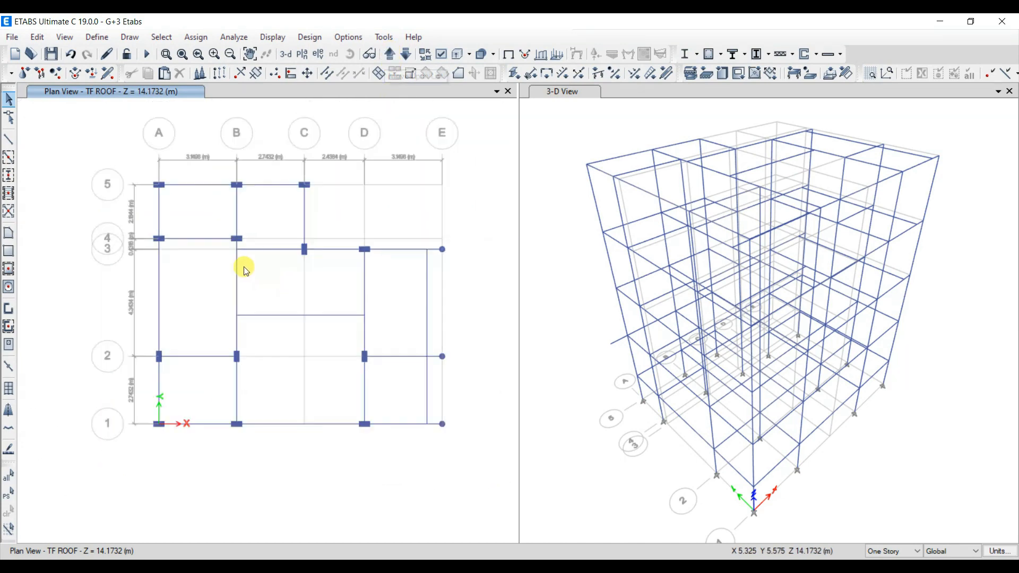
scroll(245, 271, down, 1)
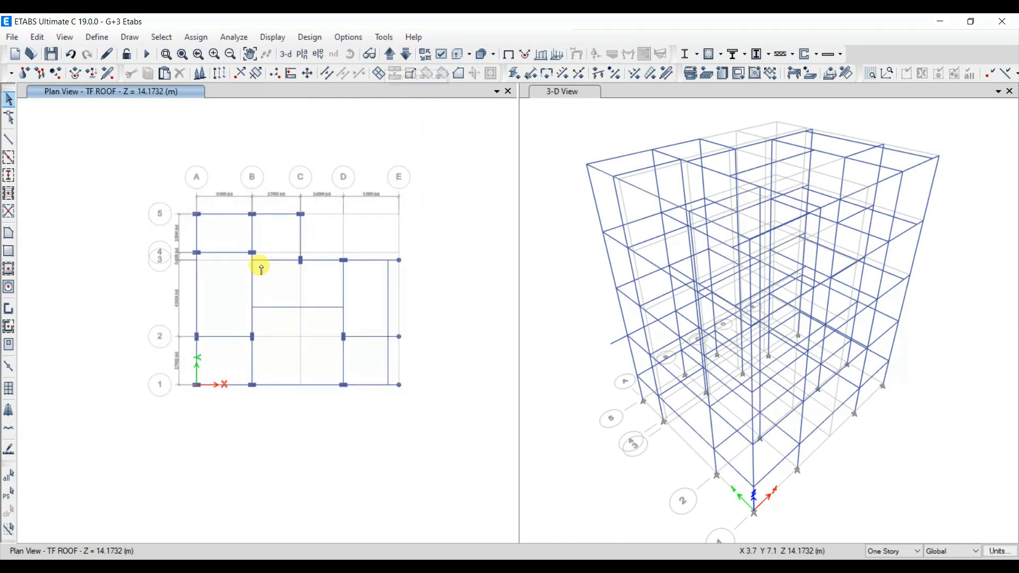
scroll(261, 269, up, 1)
scroll(278, 222, down, 1)
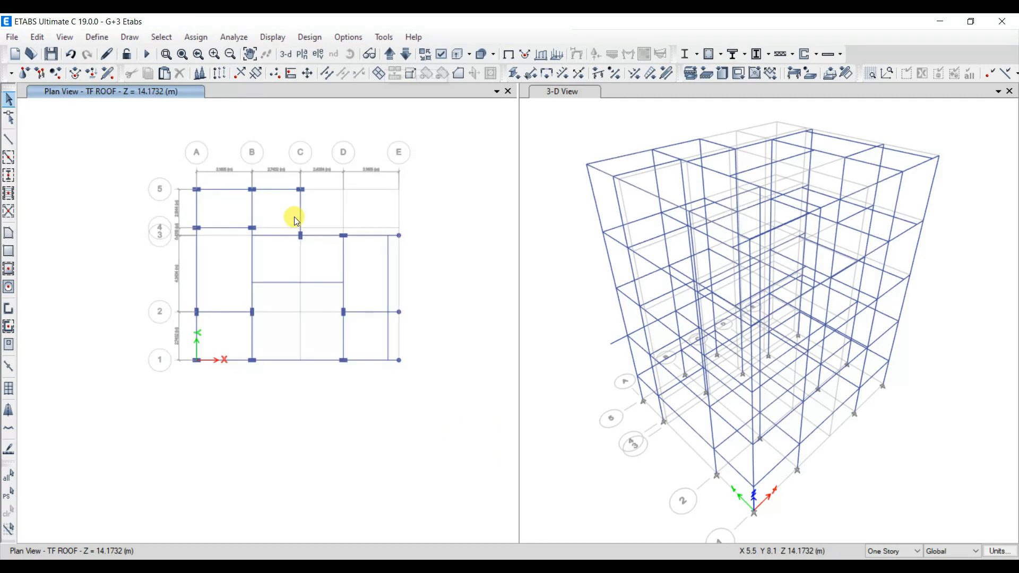
click(296, 220)
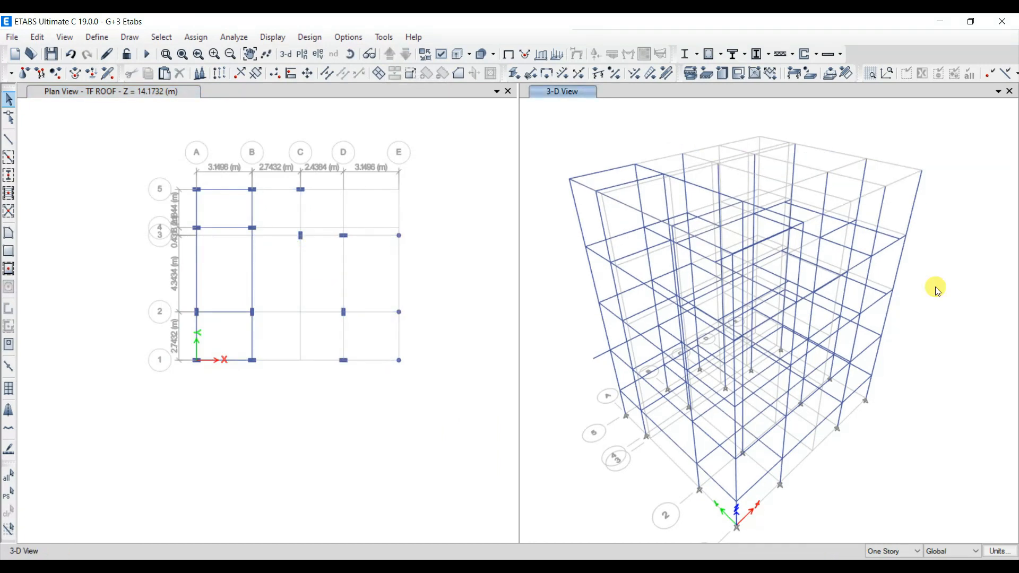
Select the top-story columns beyond grid B in the 3-D model.
middle_drag(936, 287, 856, 308)
scroll(778, 196, up, 3)
middle_drag(778, 196, 806, 298)
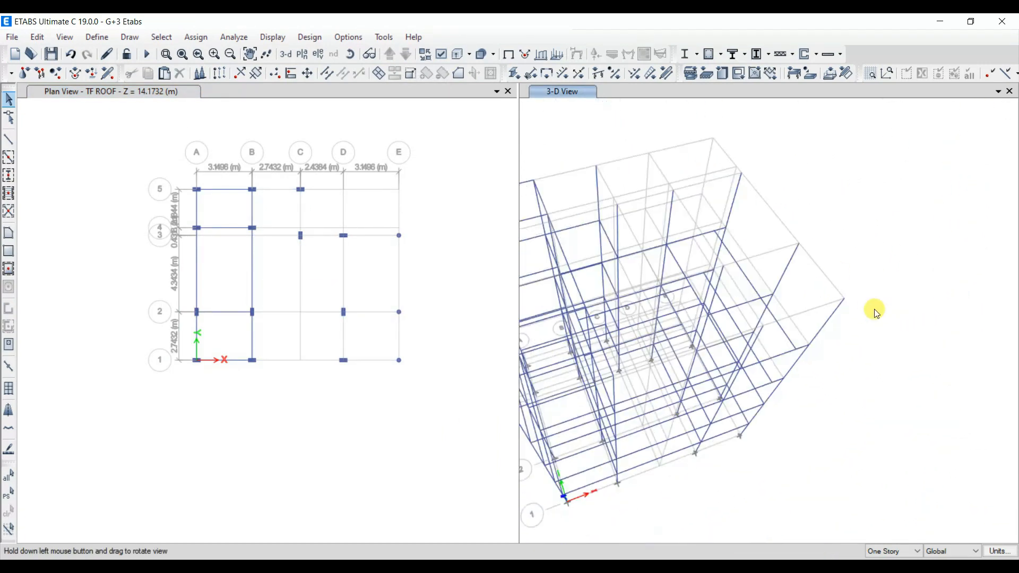
drag(876, 313, 758, 241)
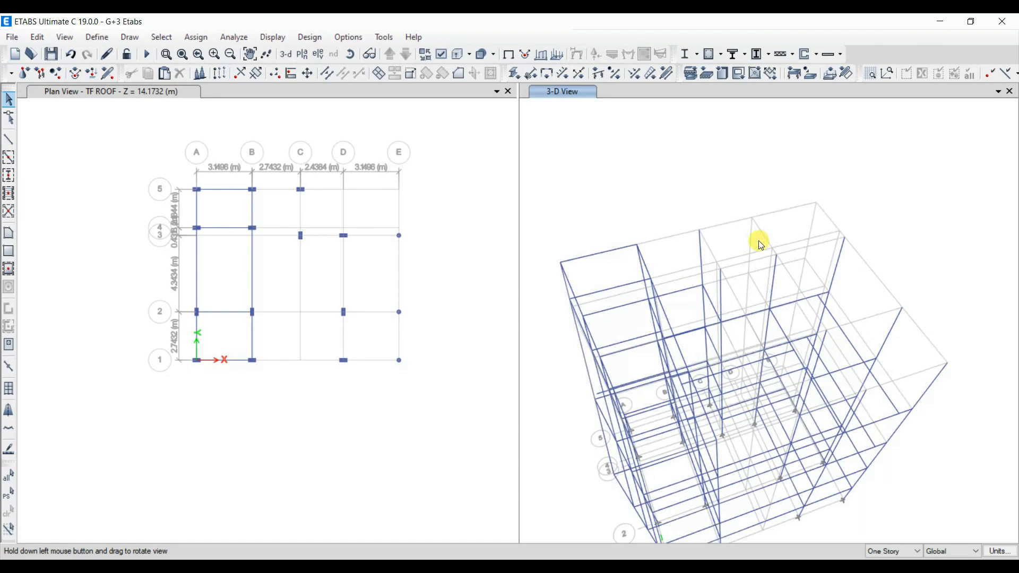
click(702, 251)
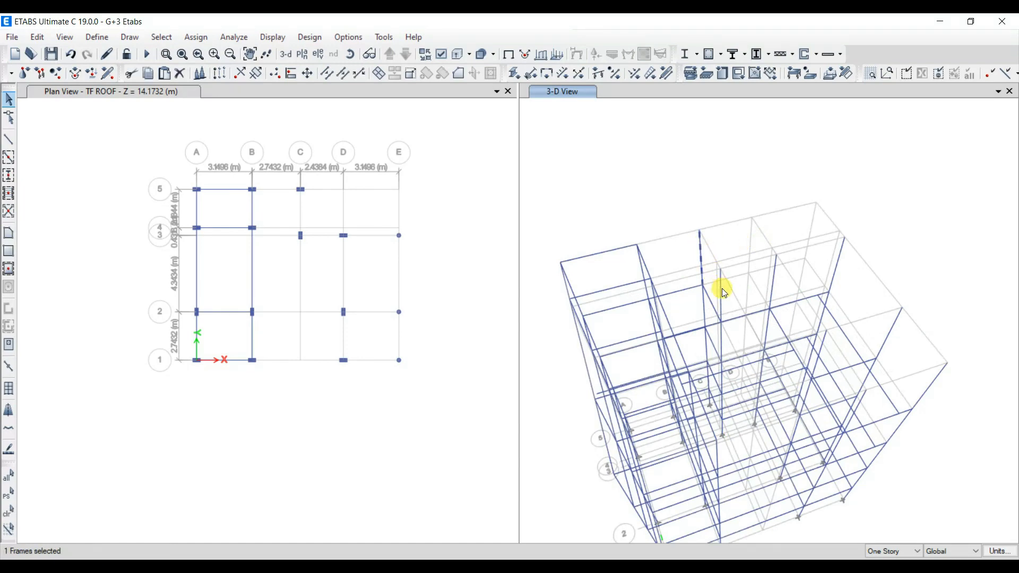
click(774, 280)
click(840, 267)
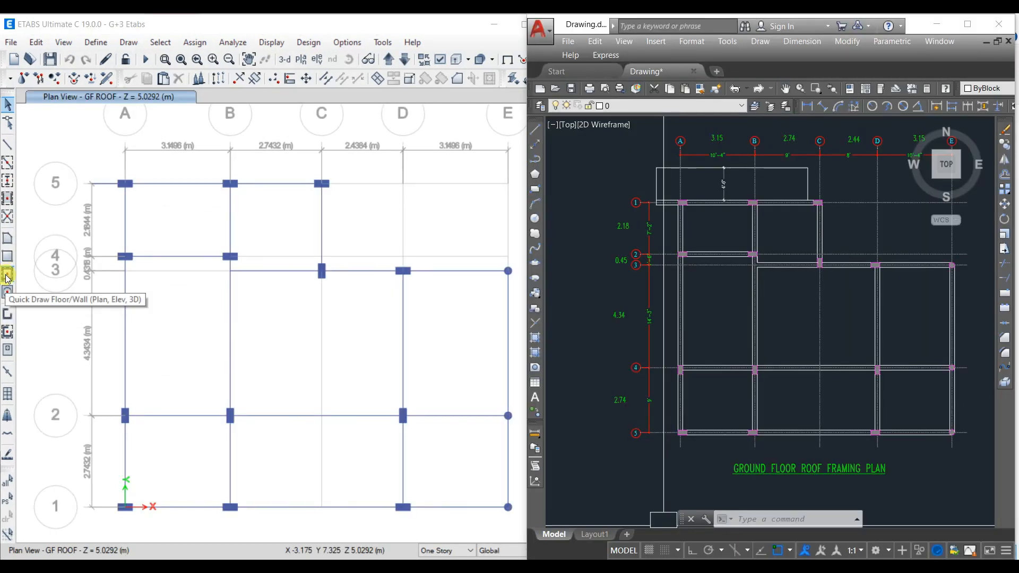
Draw S125 floor slabs over the GF ROOF bays, leaving the A–B bay between grid lines 4 and 5 open.
click(8, 276)
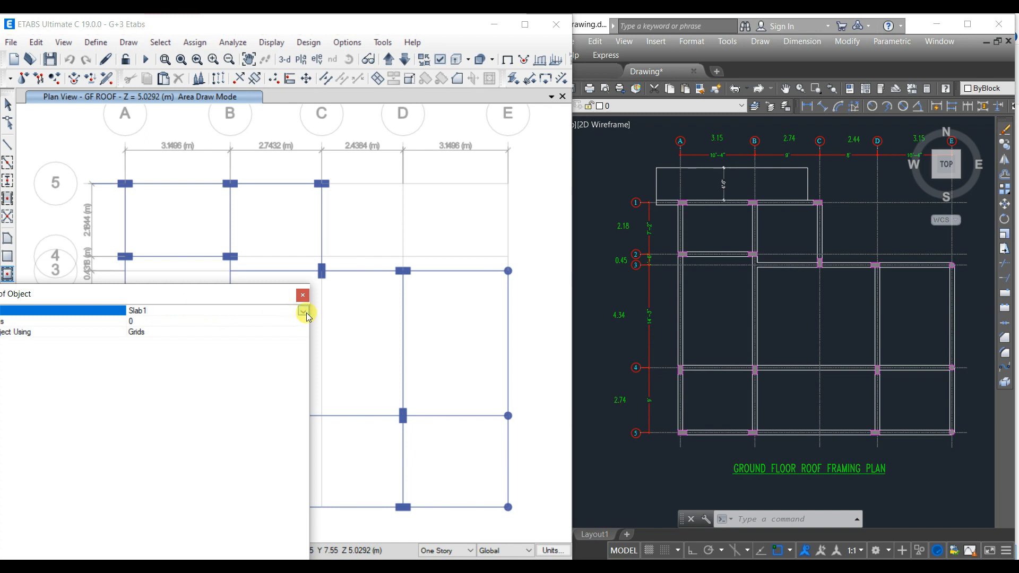
click(303, 312)
click(150, 355)
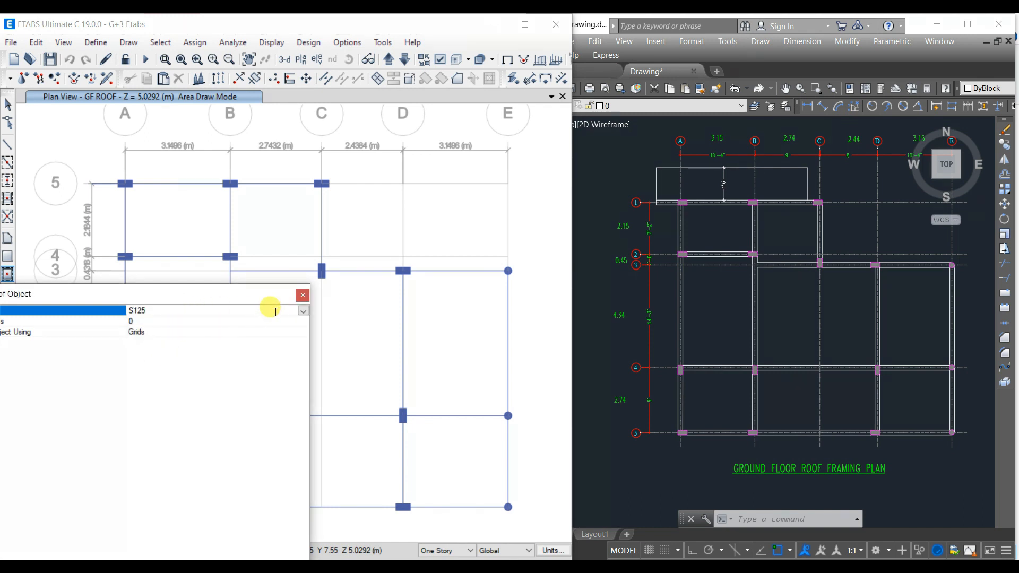
drag(261, 294, 287, 557)
click(185, 210)
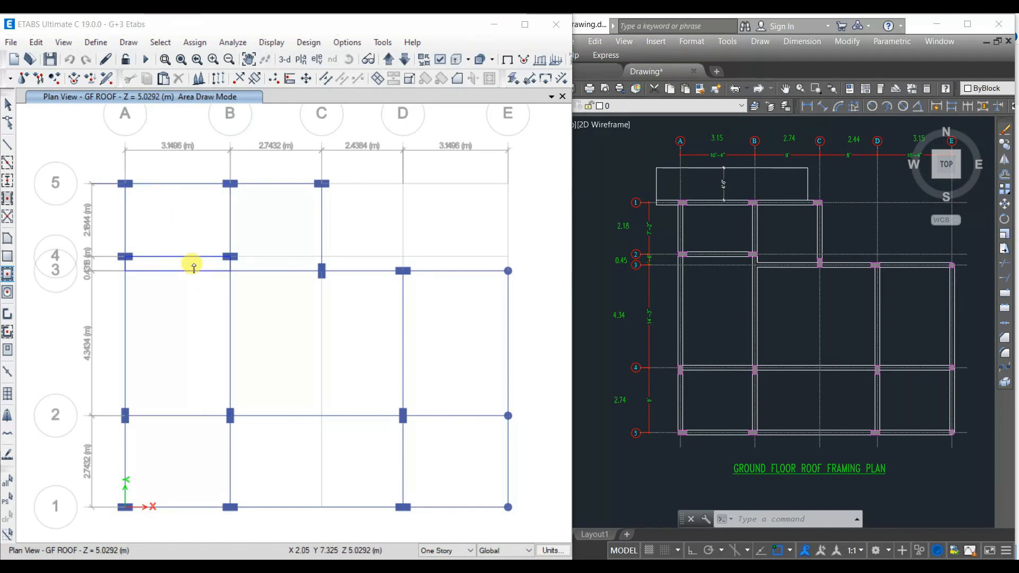
click(285, 240)
click(291, 264)
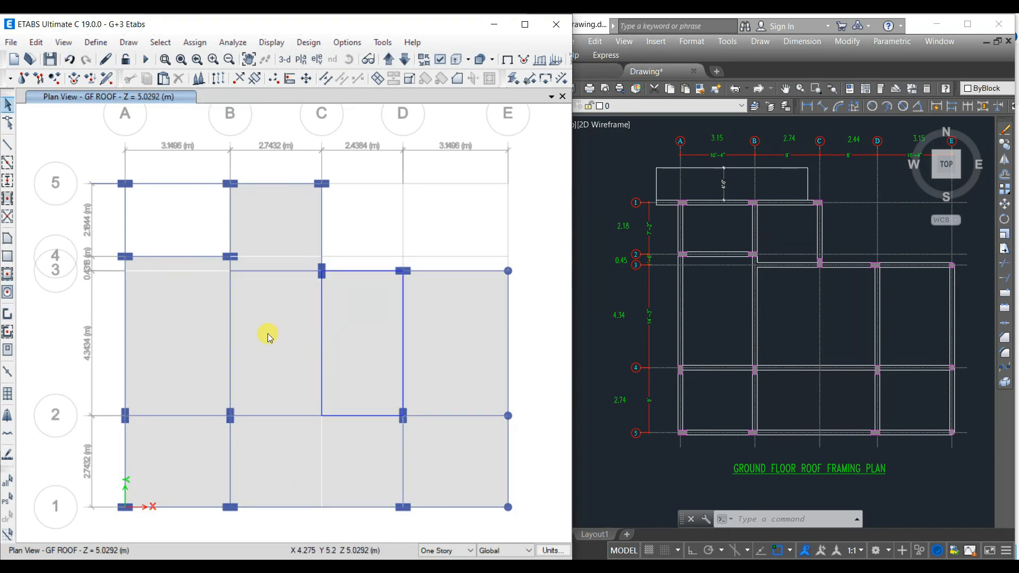
Merge the two GF ROOF slab panels between grids B and D, from grid line 2 to 3, into one shell.
click(269, 335)
click(394, 78)
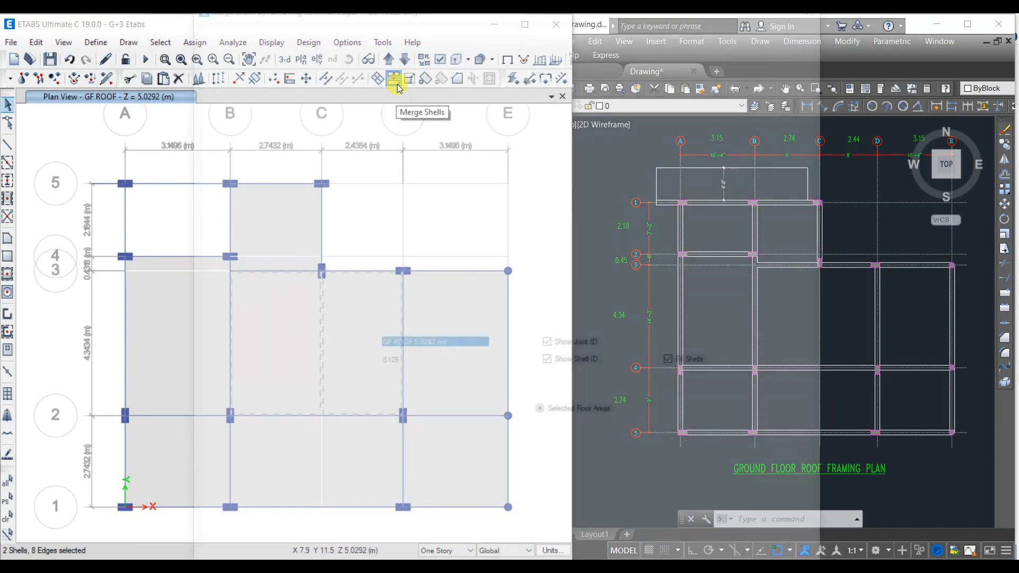
click(756, 514)
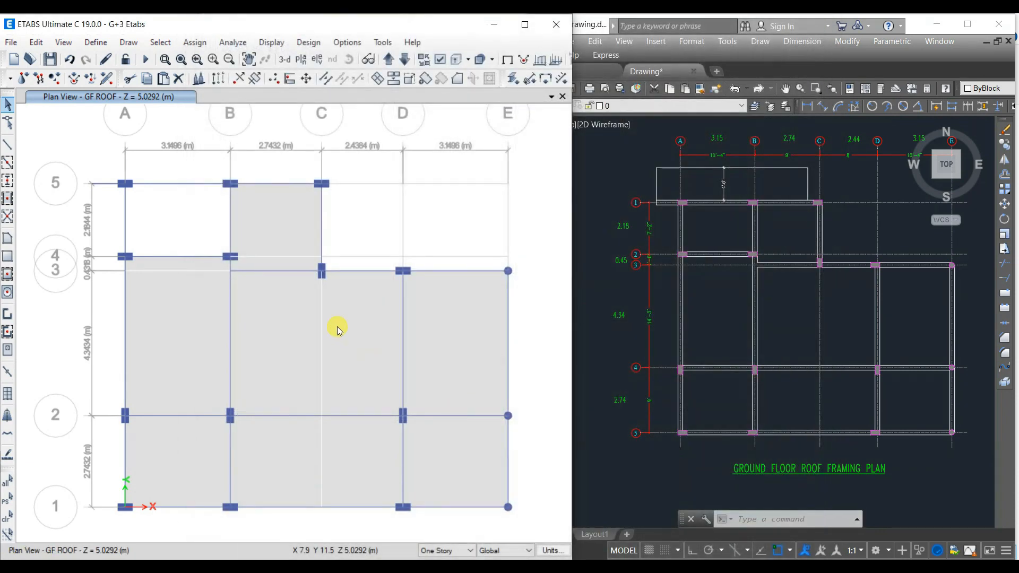
click(350, 324)
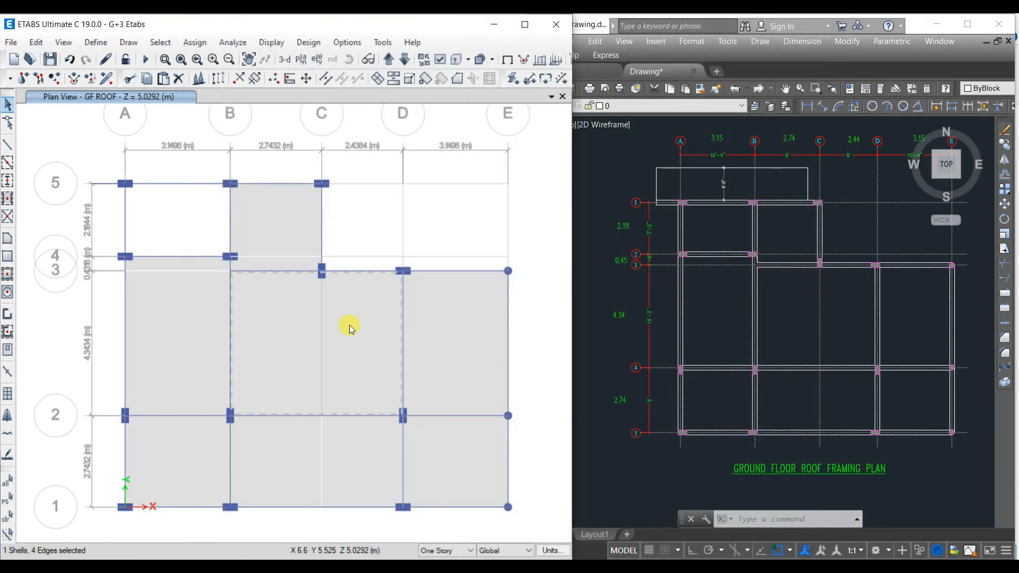
Merge the two GF ROOF slab panels between grids B and C, from grid line 3 to 5.
click(280, 268)
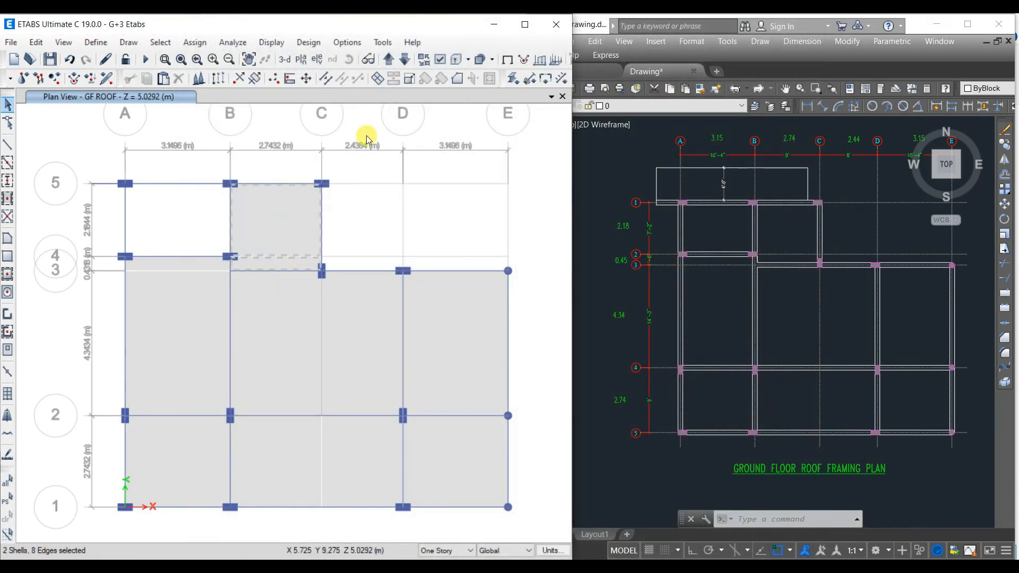
click(392, 81)
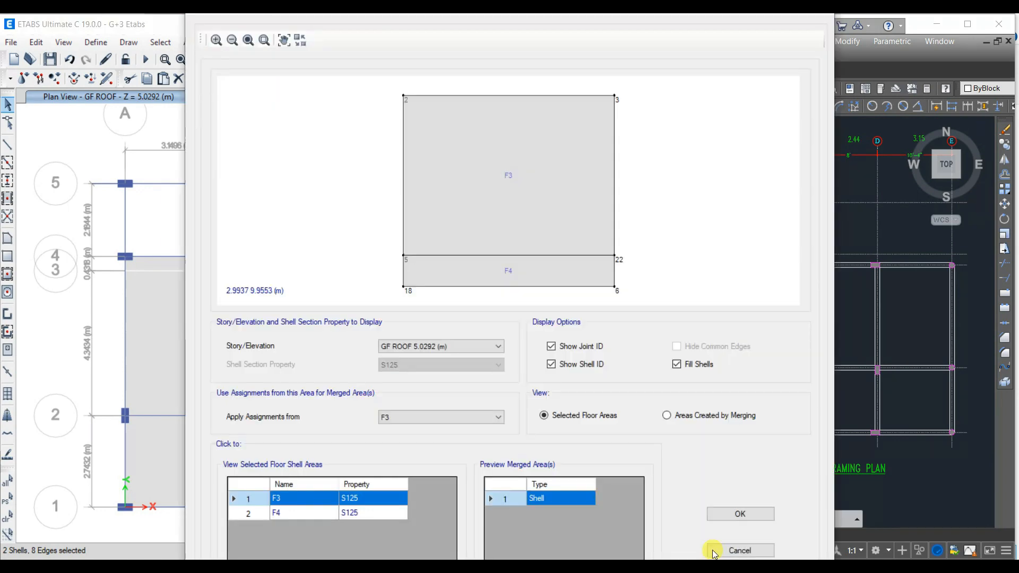
click(748, 510)
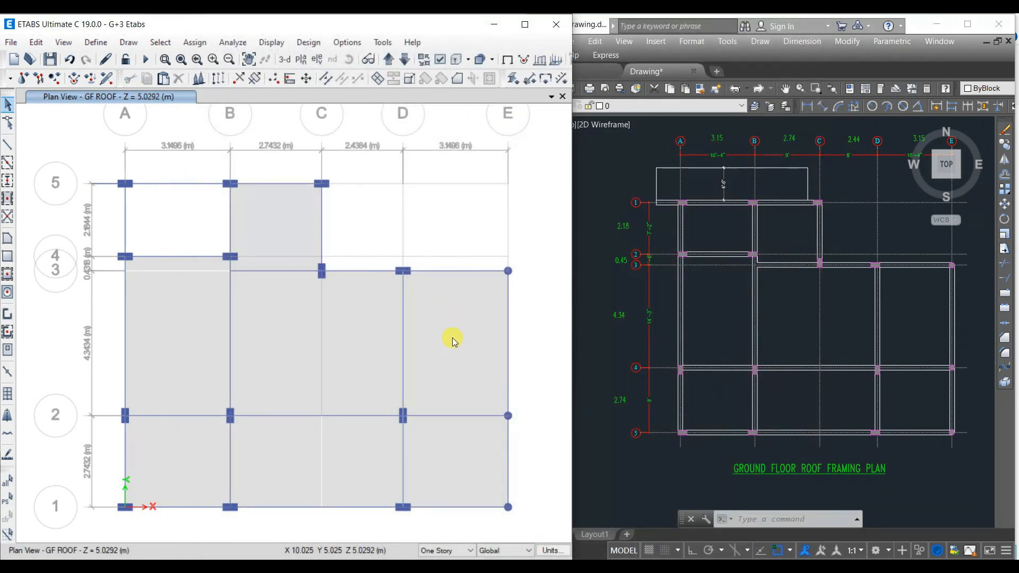
Merge the two FF ROOF slab panels between grids B and C, from grid line 3 to 5.
click(356, 464)
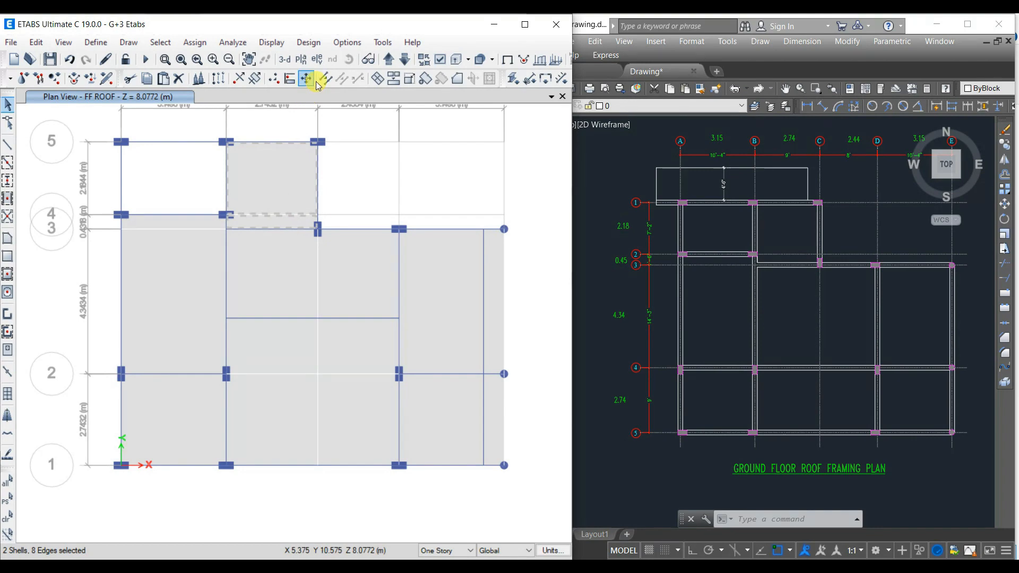
click(391, 83)
click(719, 514)
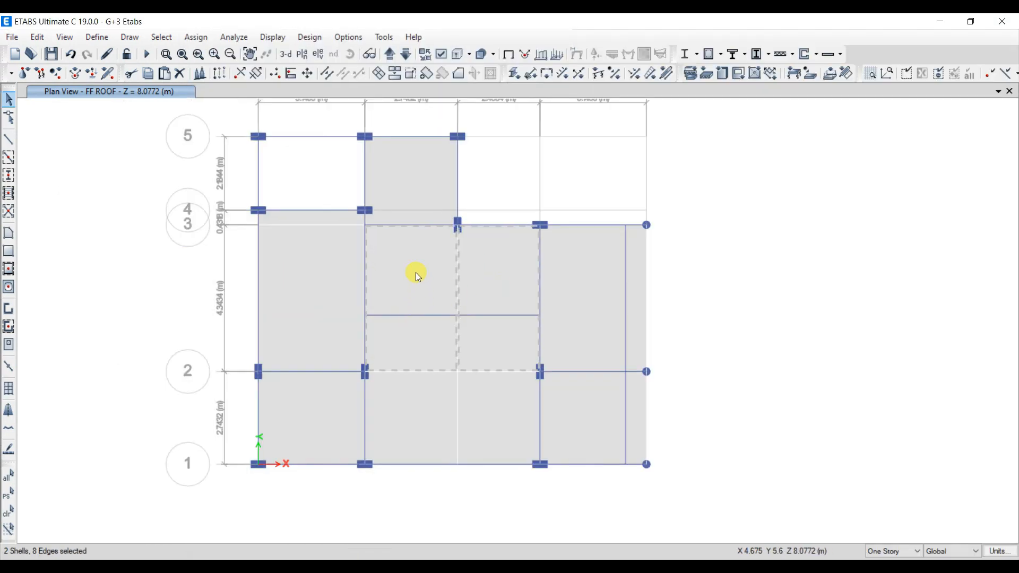
Divide the FF ROOF slab panels between grids B and D at the intermediate beam between grid lines 2 and 3.
click(412, 315)
click(379, 76)
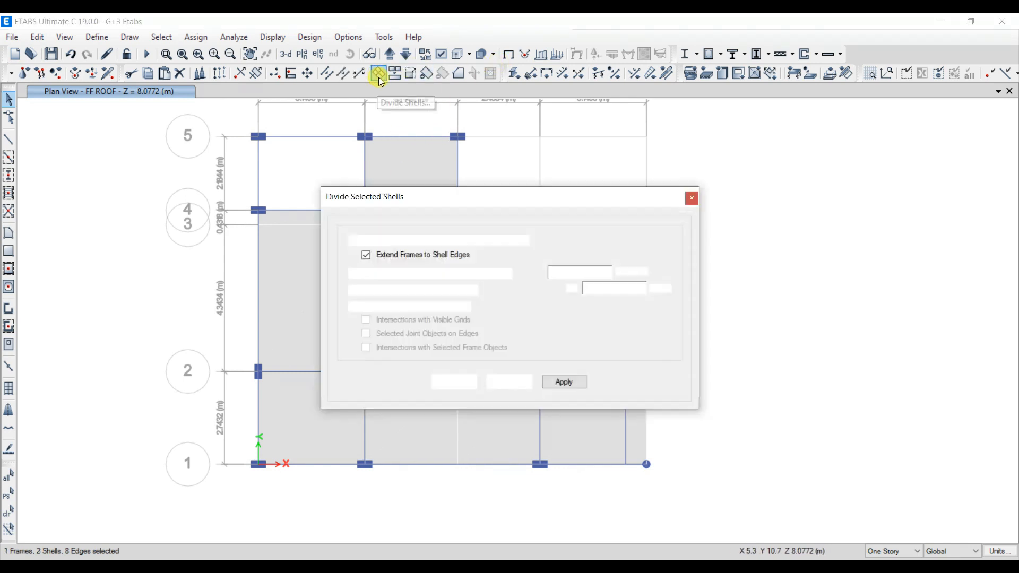
click(462, 381)
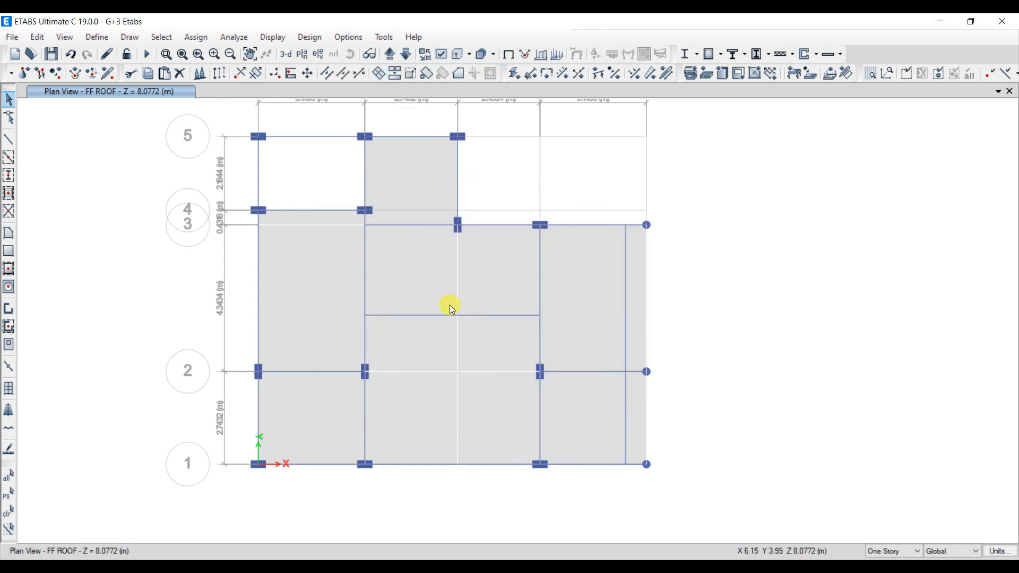
Merge the FF ROOF panels between grids B and D into one slab above the intermediate beam and one from the beam to grid line 1.
click(452, 302)
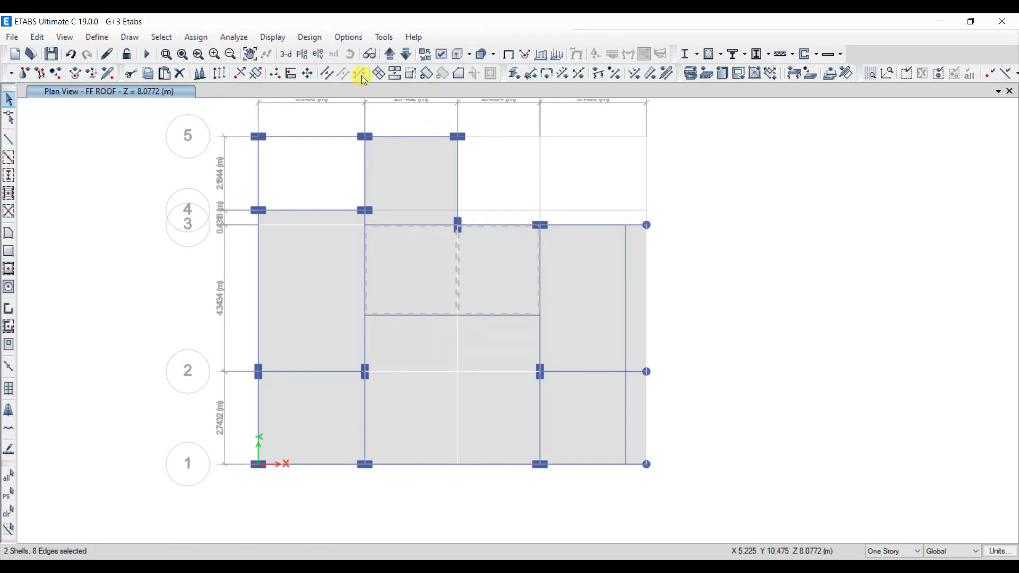
click(394, 73)
click(383, 351)
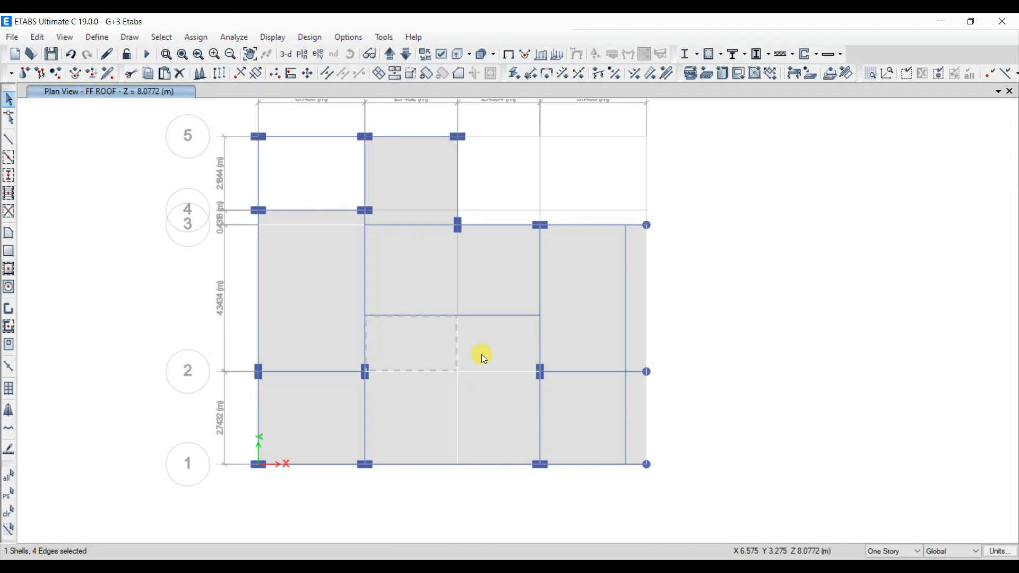
click(483, 416)
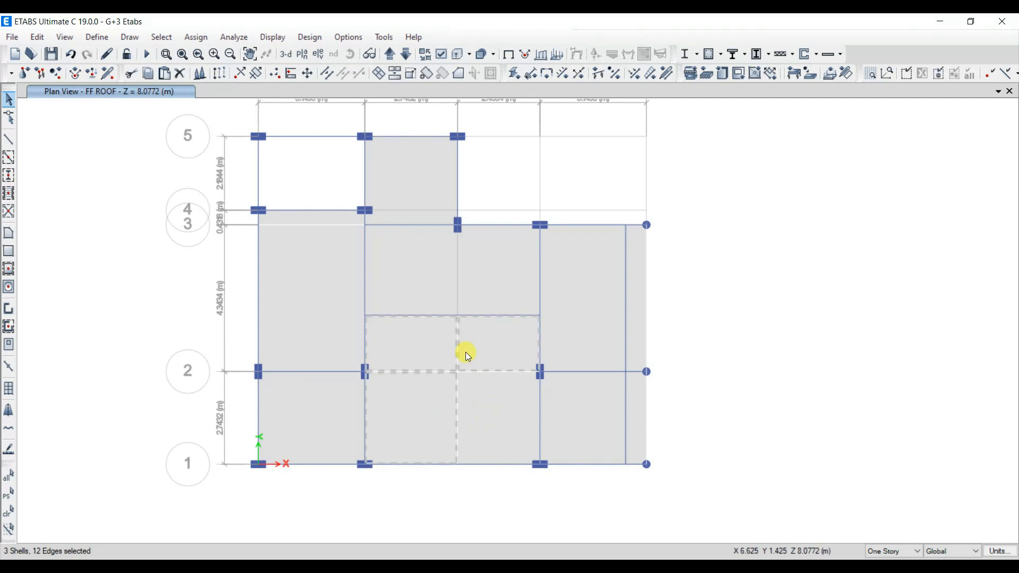
click(395, 77)
click(740, 514)
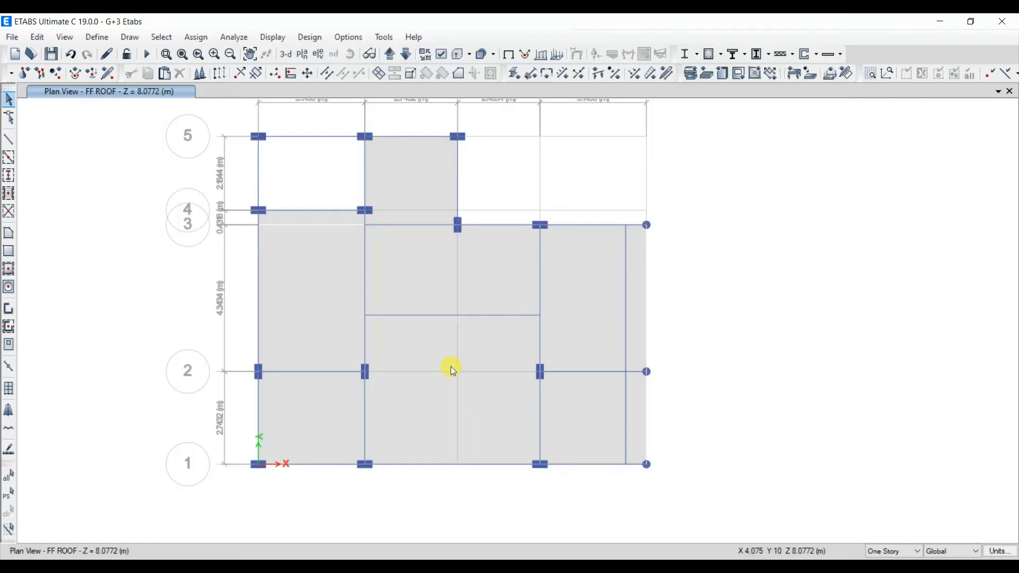
Divide the two FF ROOF slab panels between grids D and E along the secondary beams near grid E.
click(603, 305)
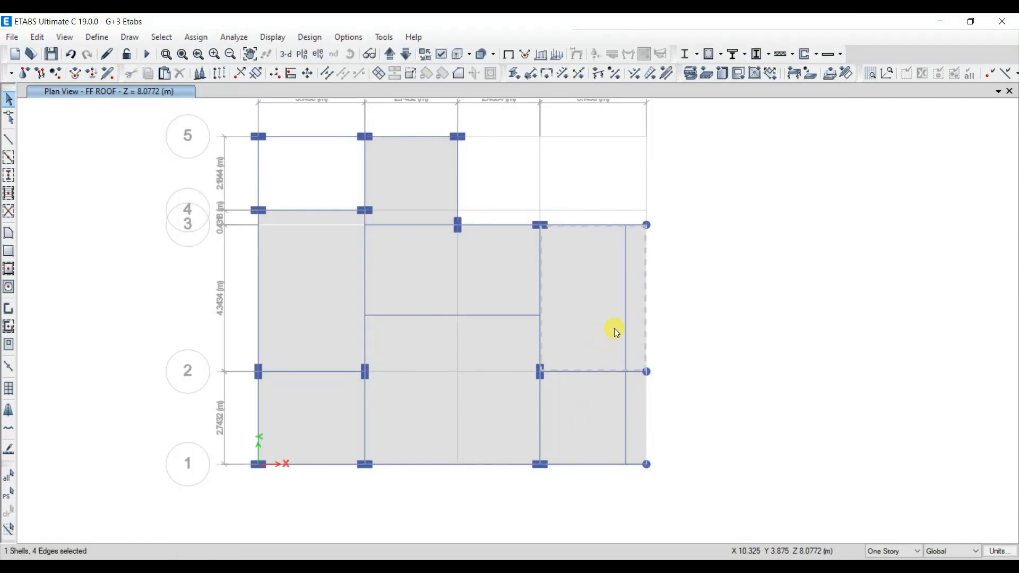
click(626, 289)
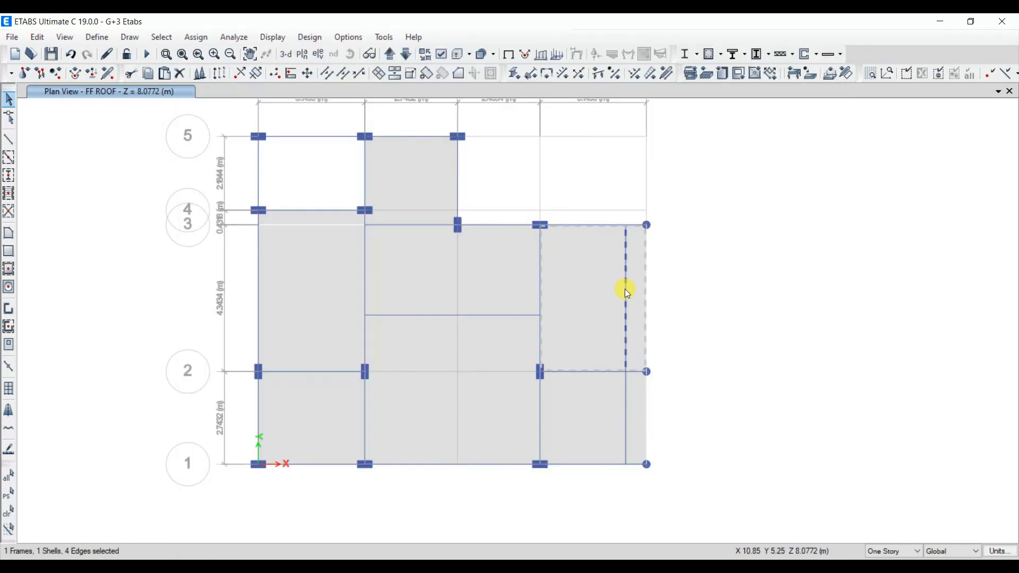
click(635, 439)
click(360, 73)
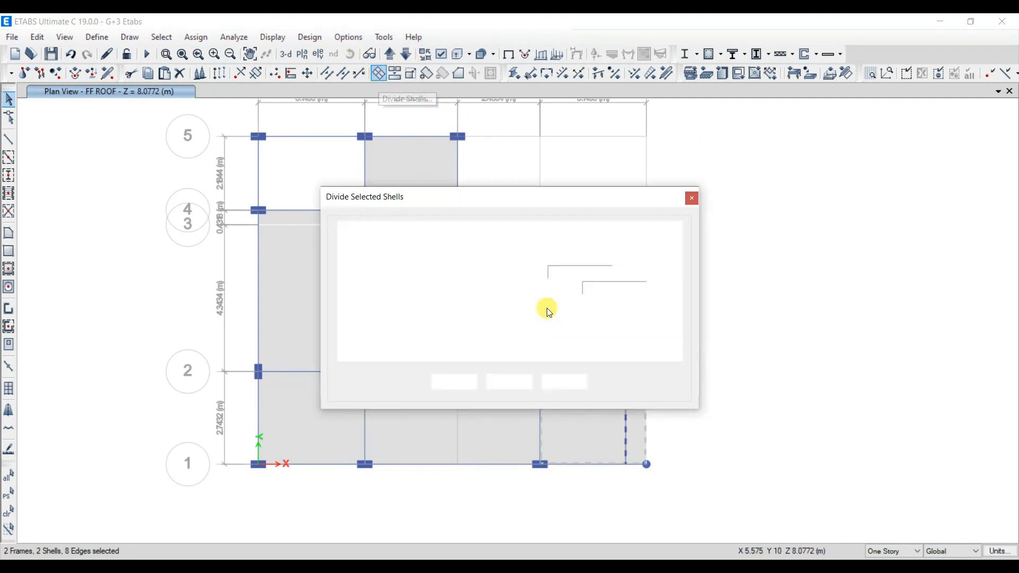
click(455, 382)
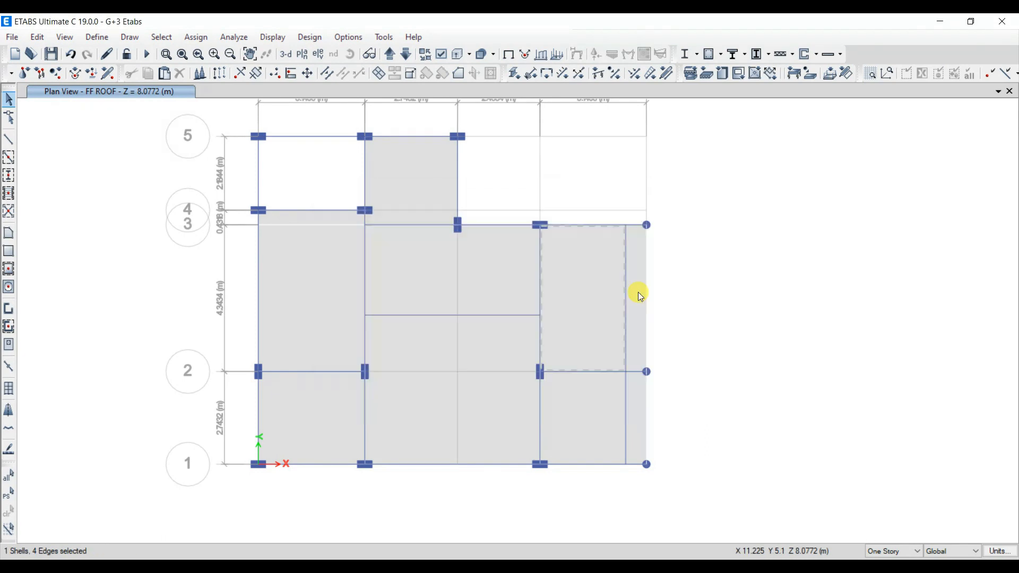
Merge the two FF ROOF slab panels between grids A and B, from grid line 2 to 4.
click(447, 455)
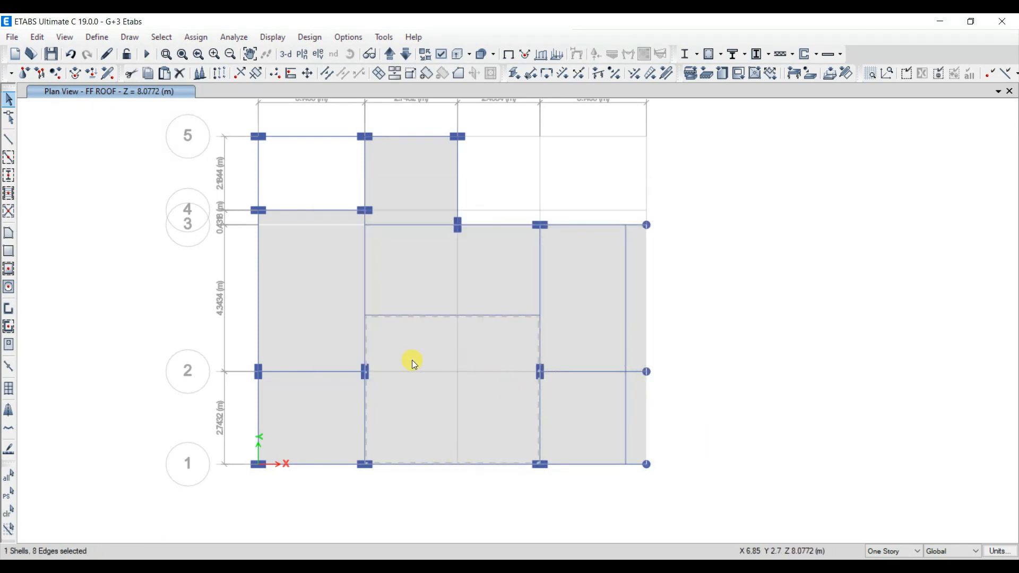
click(298, 355)
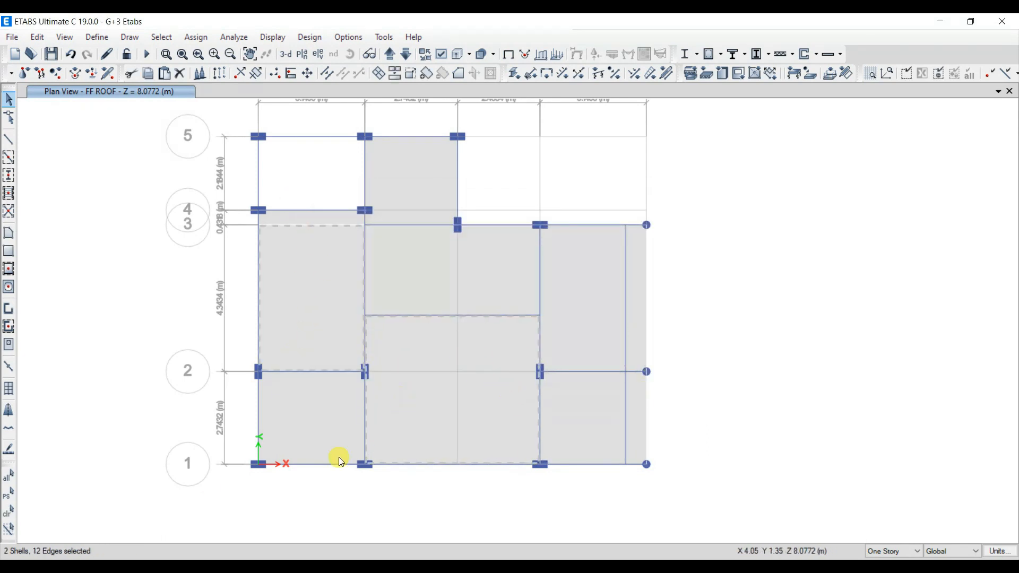
click(9, 513)
click(316, 234)
click(317, 211)
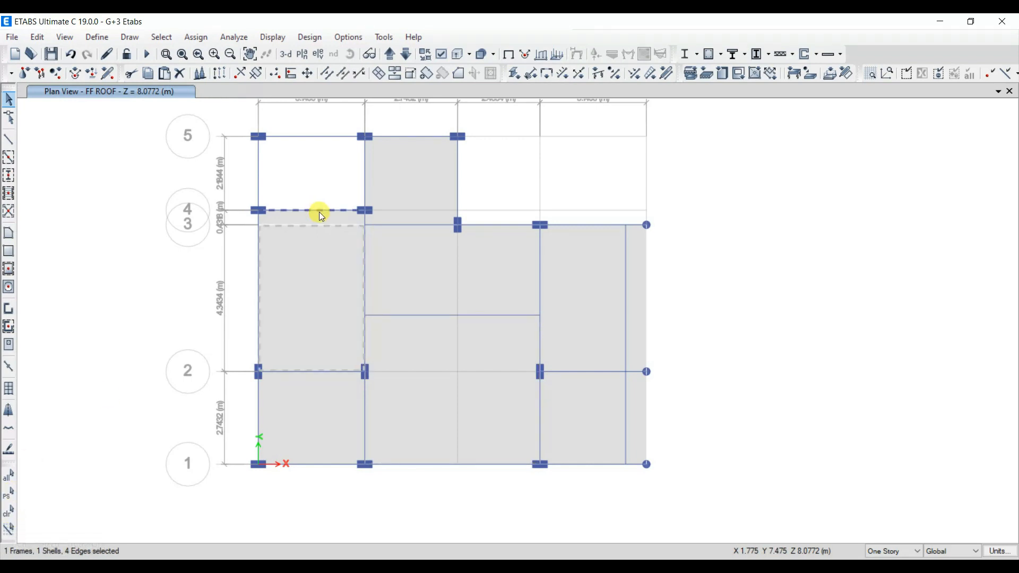
click(318, 212)
click(296, 215)
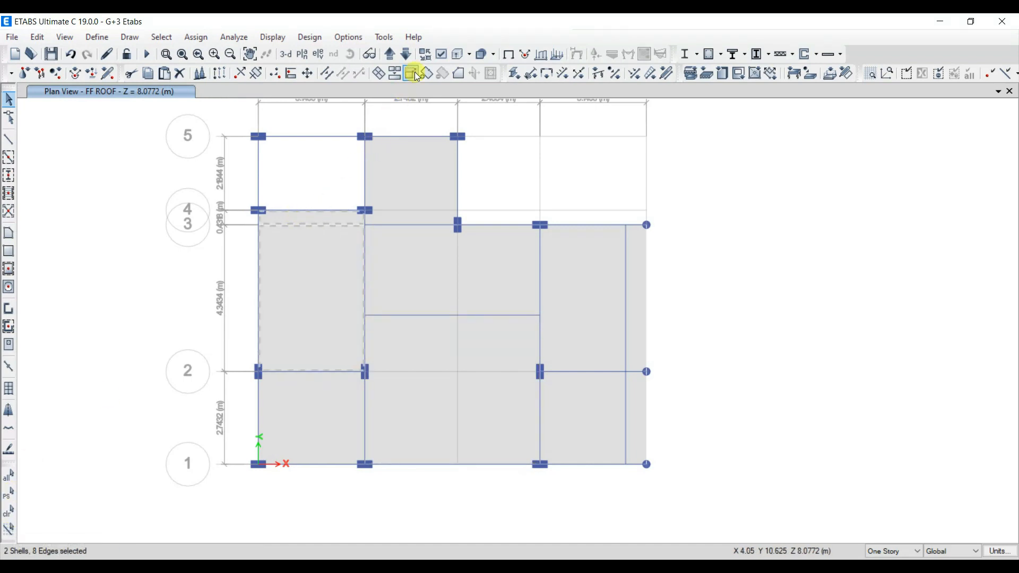
click(397, 72)
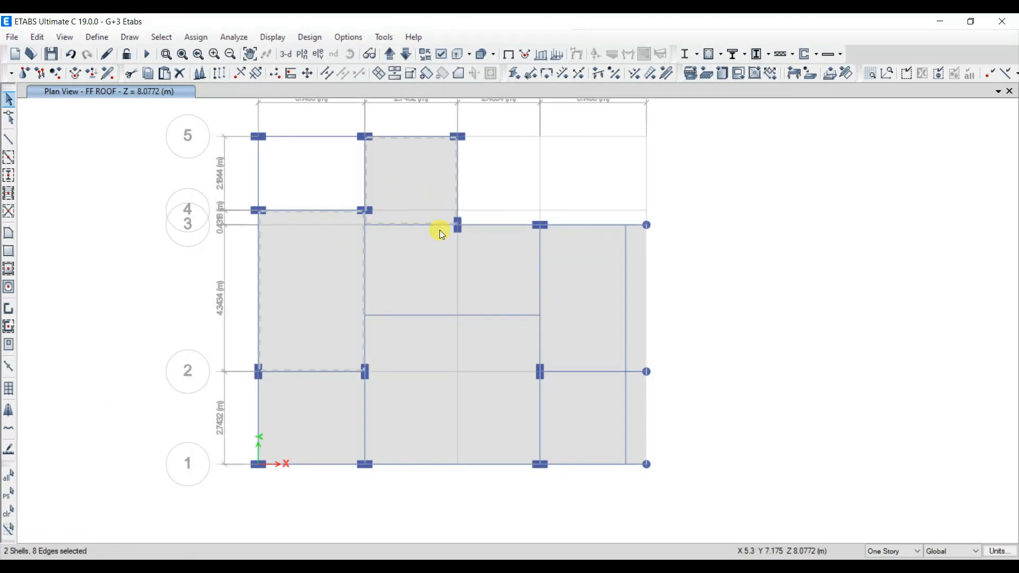
click(445, 283)
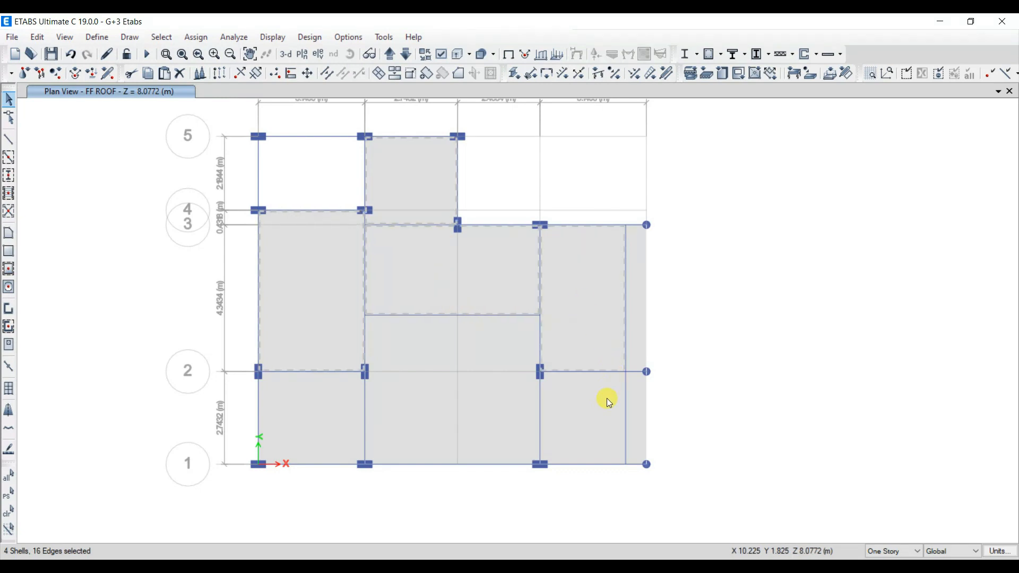
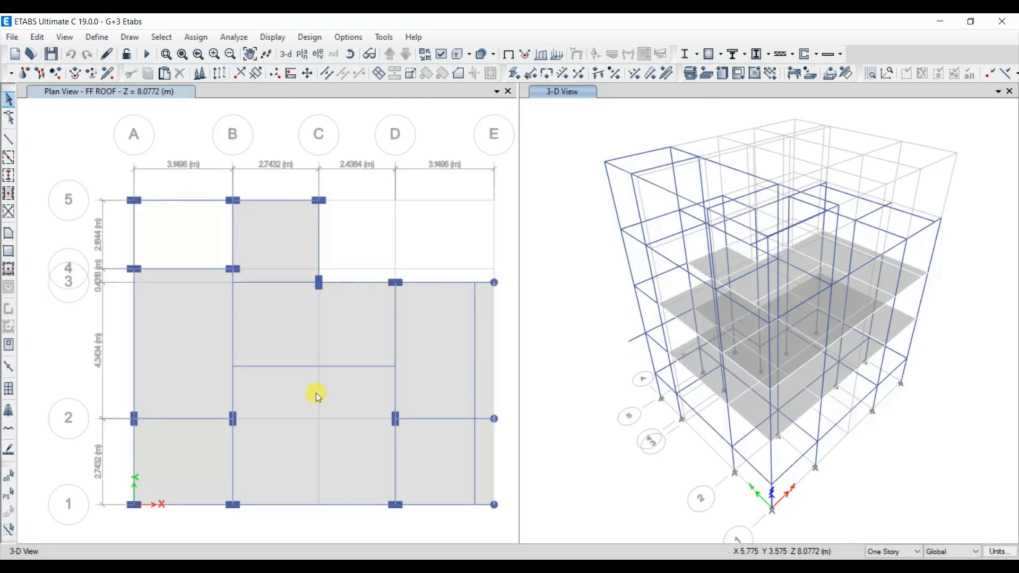
Replicate all nine FF ROOF slab panels onto the SF ROOF story.
click(193, 359)
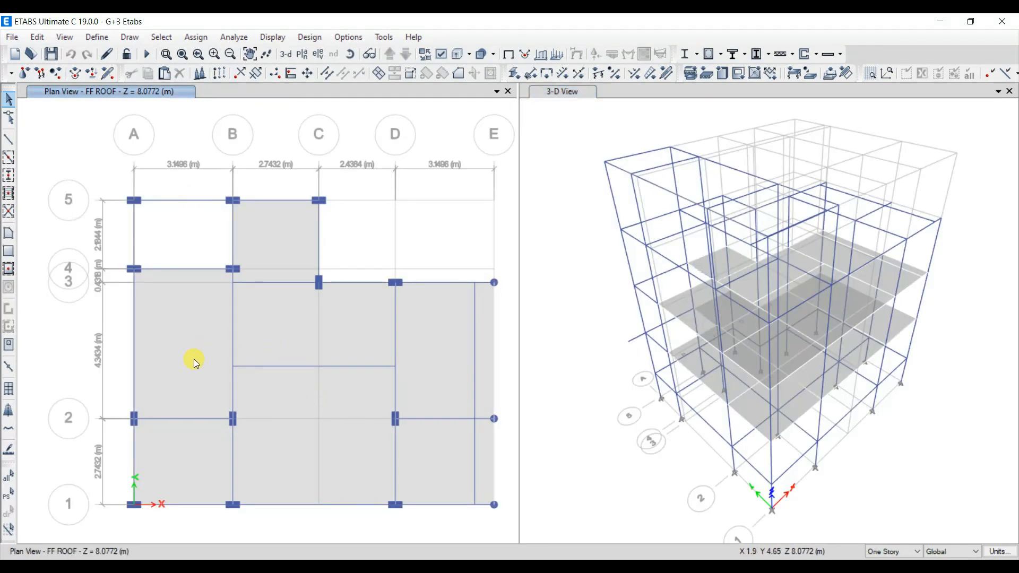
click(193, 359)
click(276, 243)
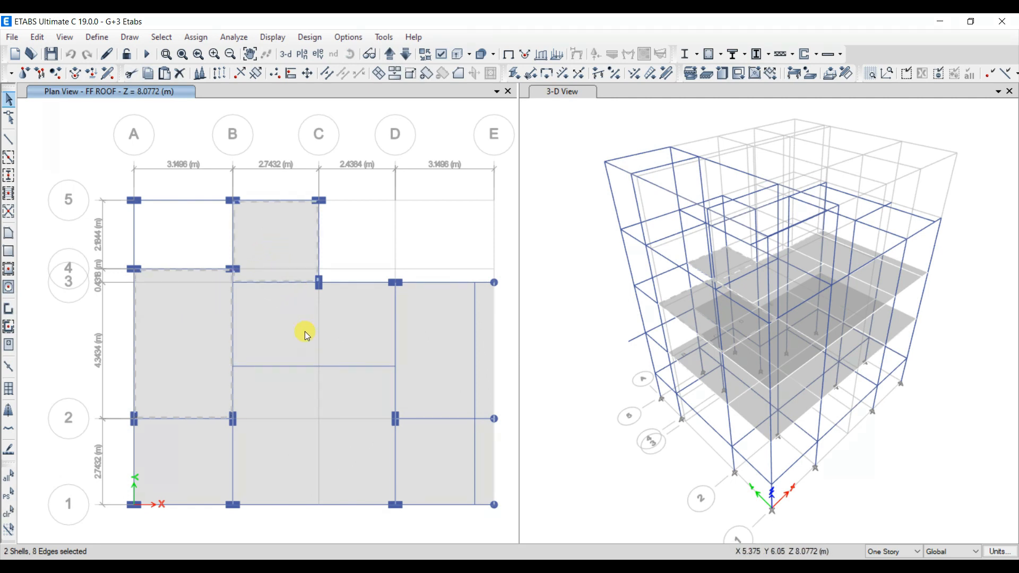
click(305, 331)
click(410, 346)
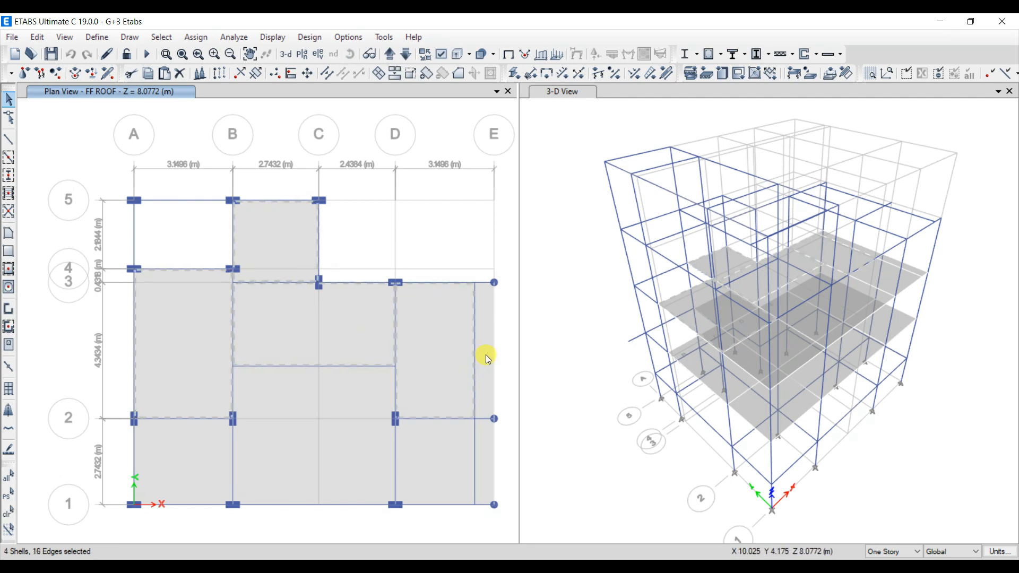
click(481, 448)
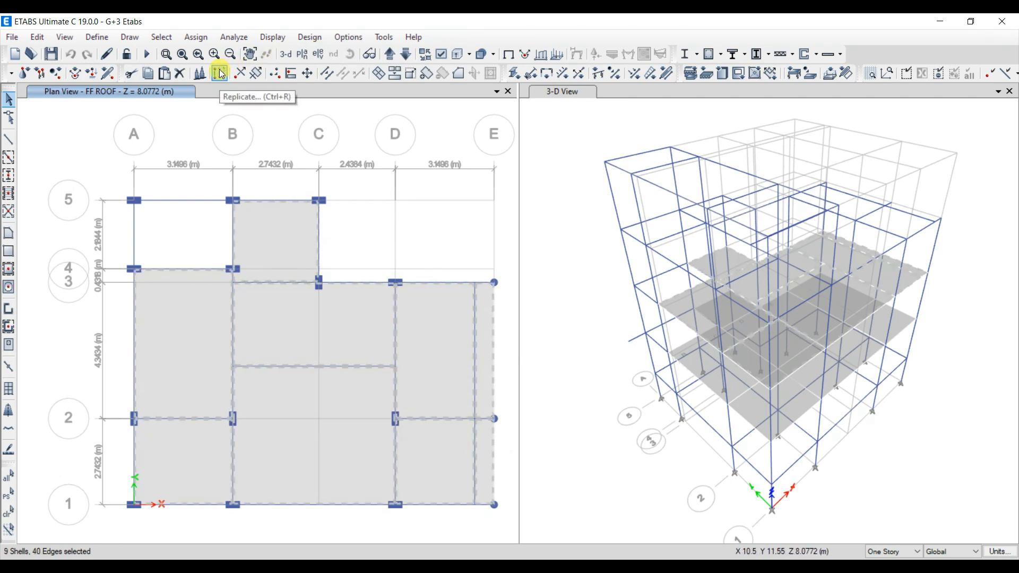
click(566, 165)
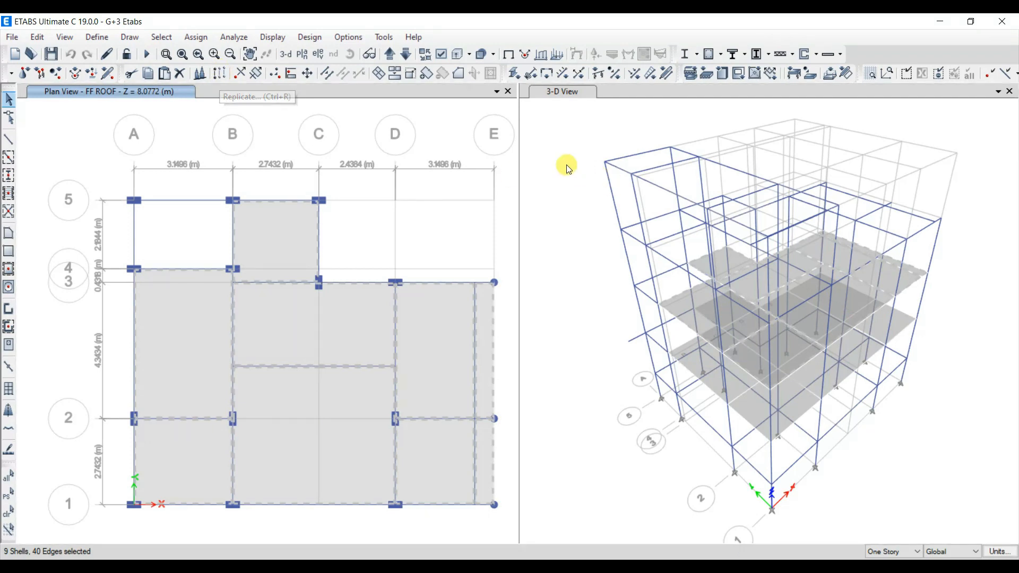
click(220, 74)
click(518, 177)
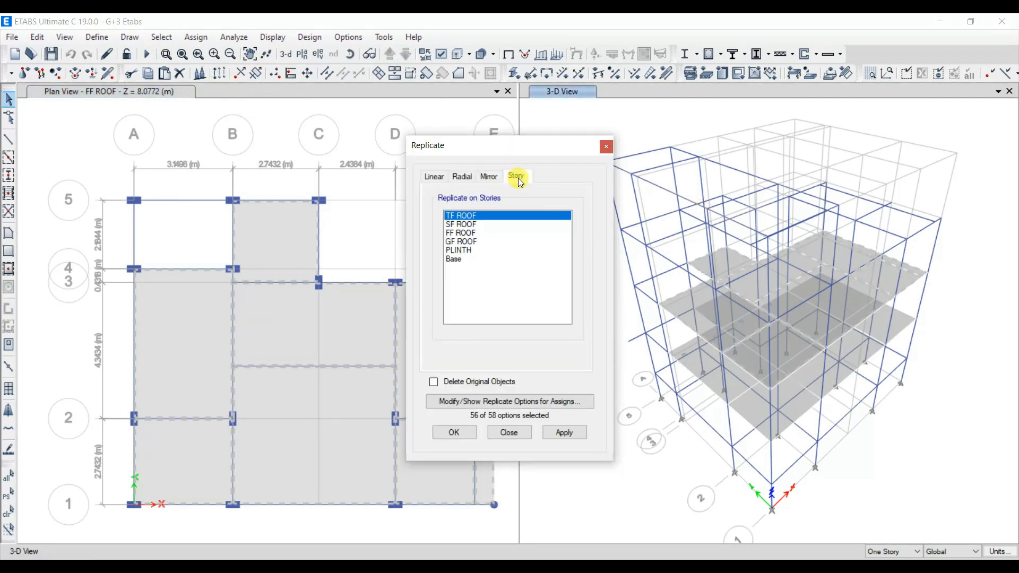
drag(552, 146, 671, 166)
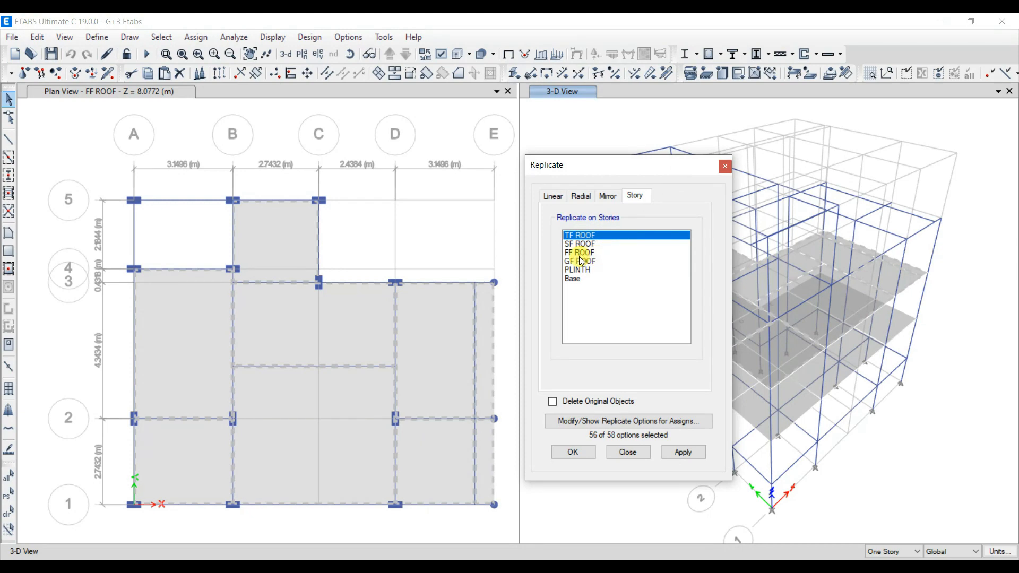
click(580, 243)
click(683, 458)
click(575, 453)
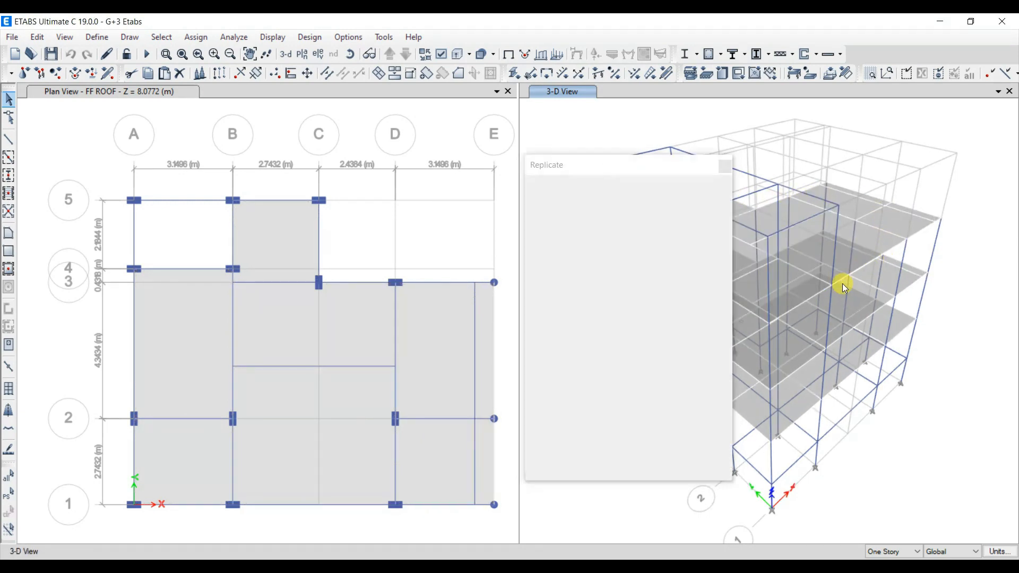
Draw S125 floor slabs on TF ROOF in all bays between grids A and B, from grid line 1 to 5.
click(429, 119)
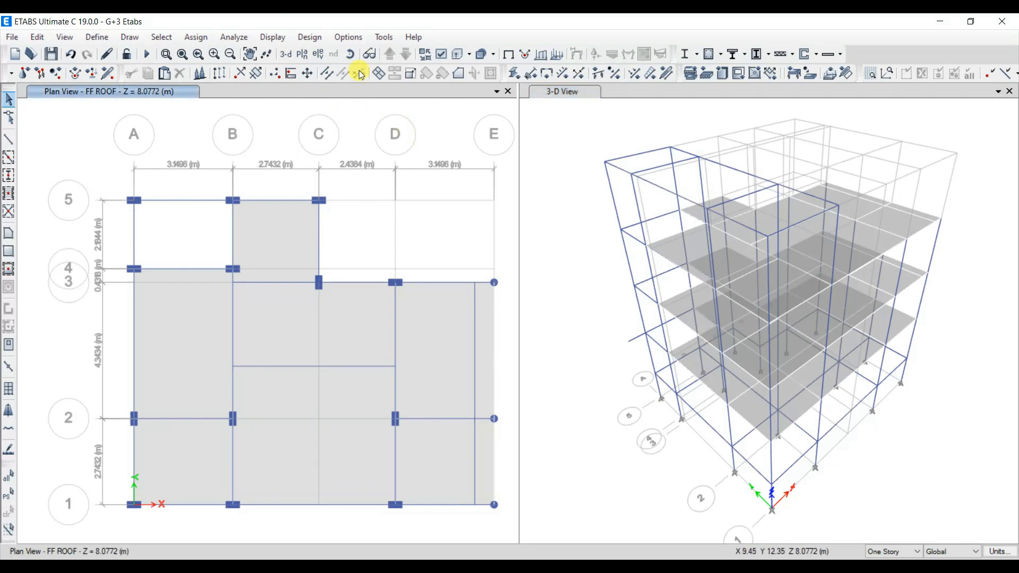
click(389, 54)
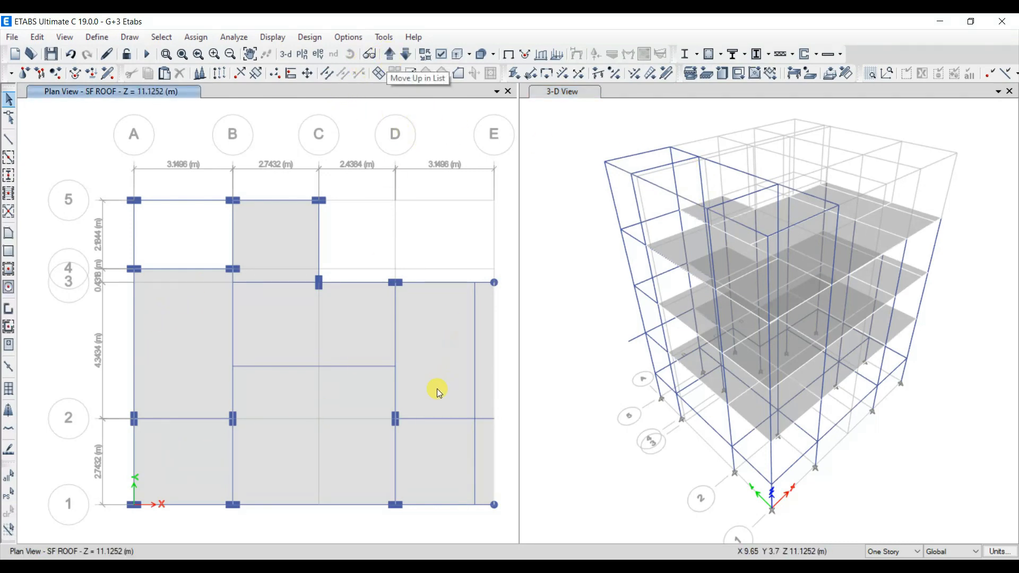
click(390, 55)
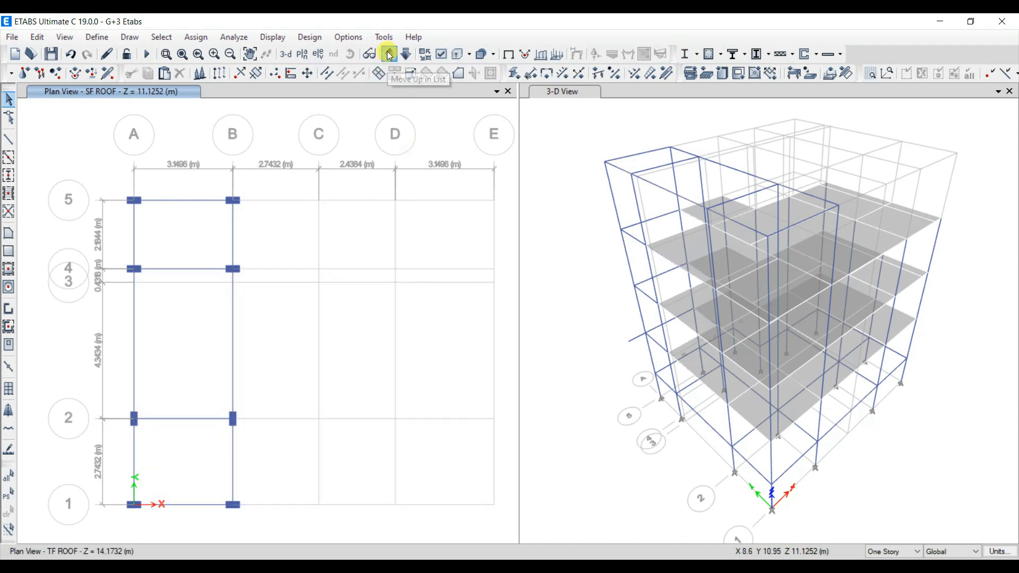
click(9, 268)
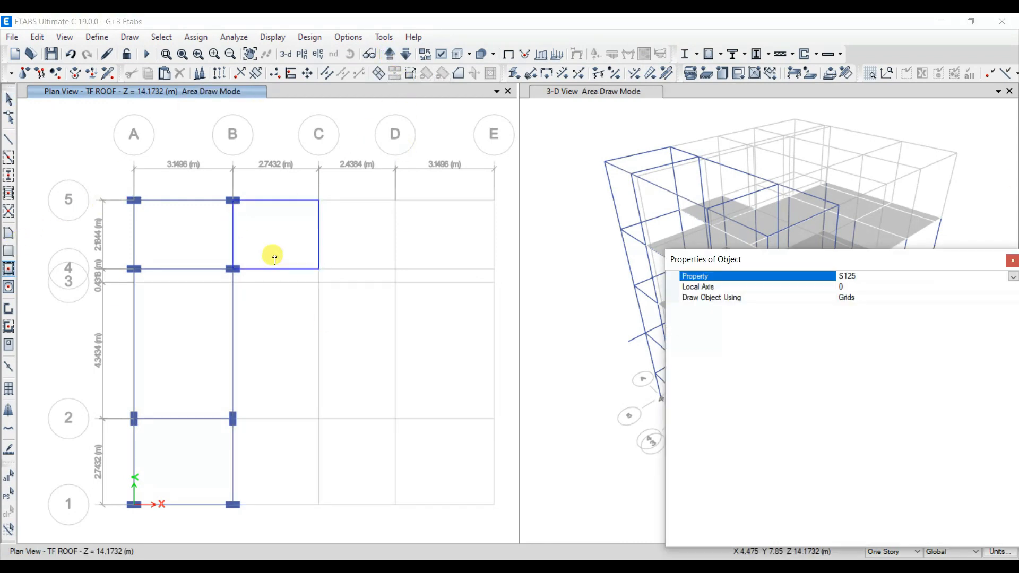
click(185, 265)
click(186, 318)
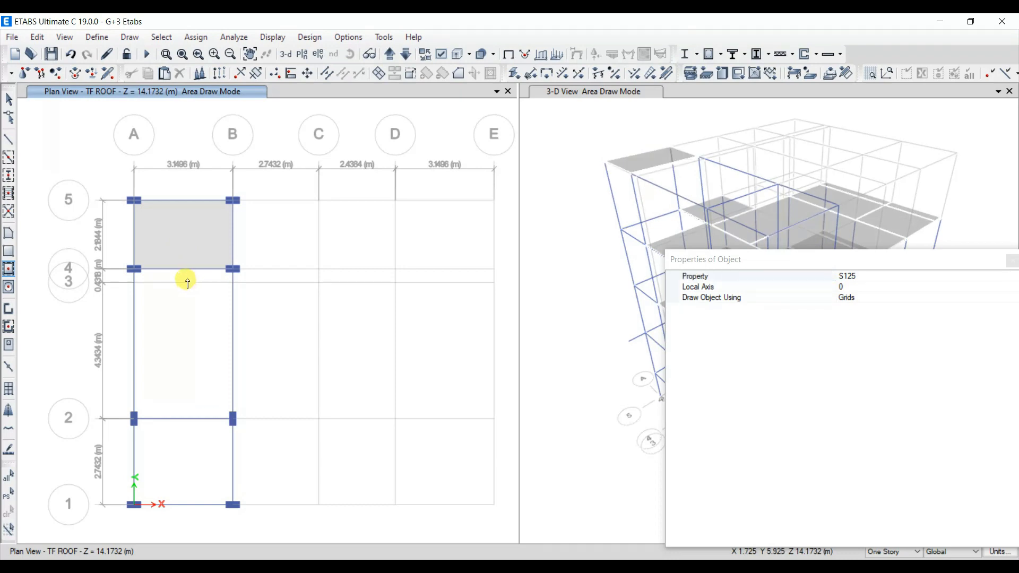
click(185, 465)
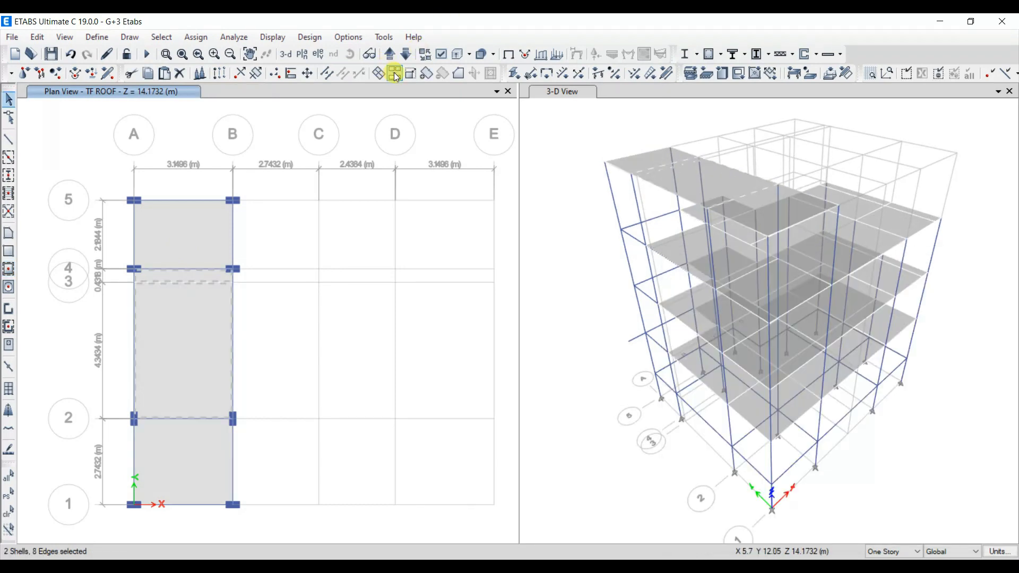
Merge the TF ROOF slab panels between grid lines 2 and 4, and join the two beam segments along grid B there.
click(396, 78)
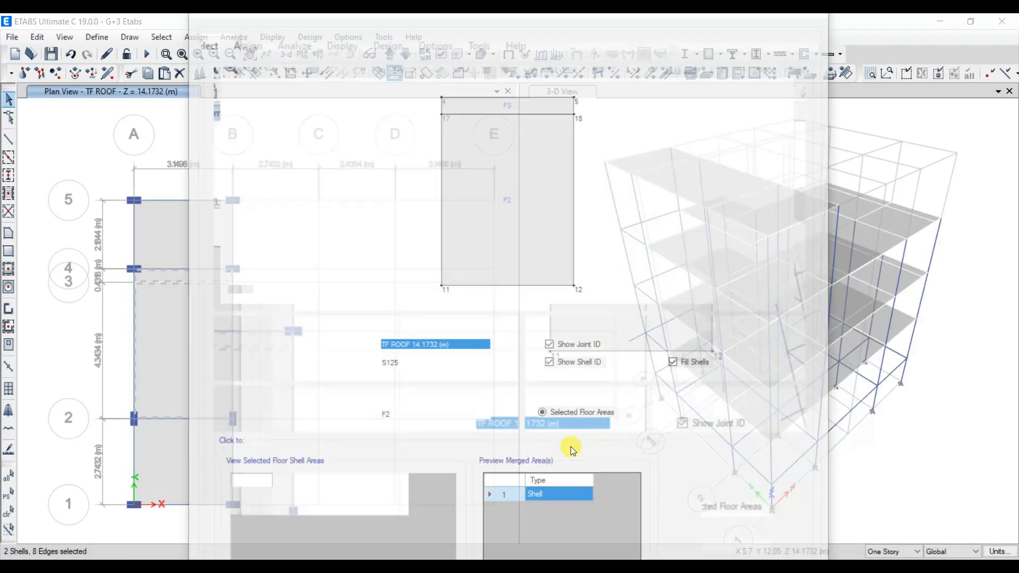
click(732, 514)
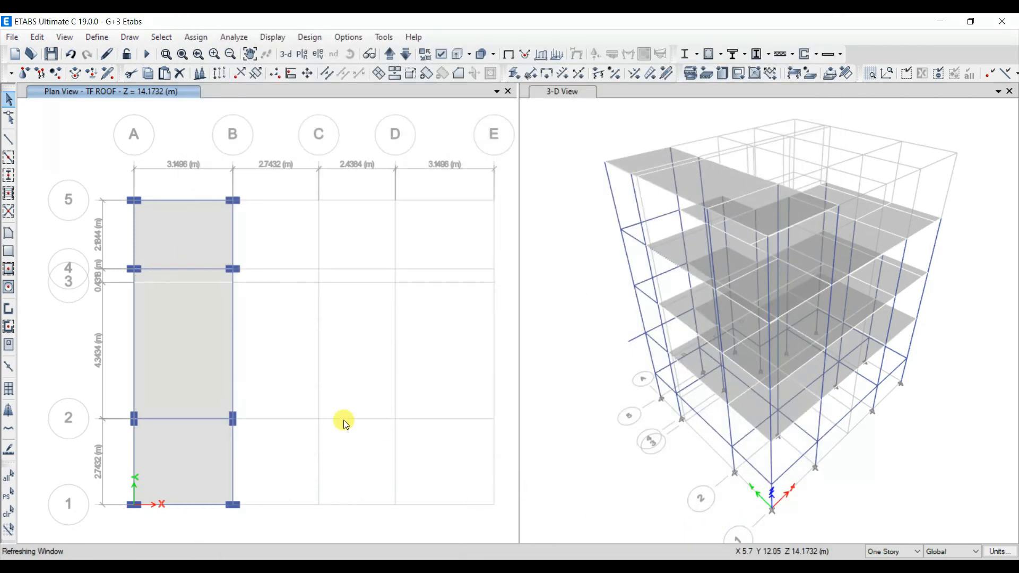
click(233, 289)
click(234, 277)
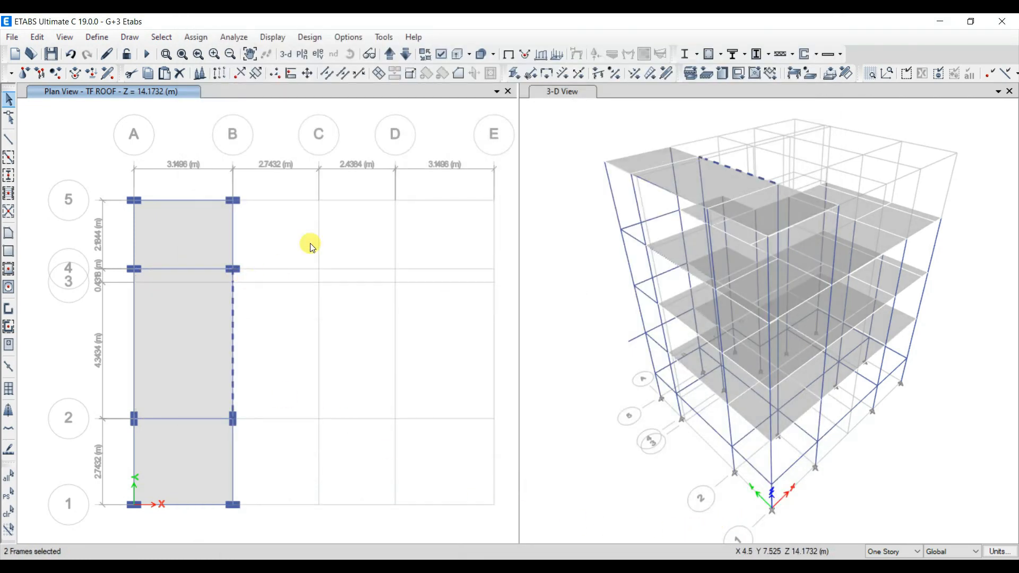
click(344, 73)
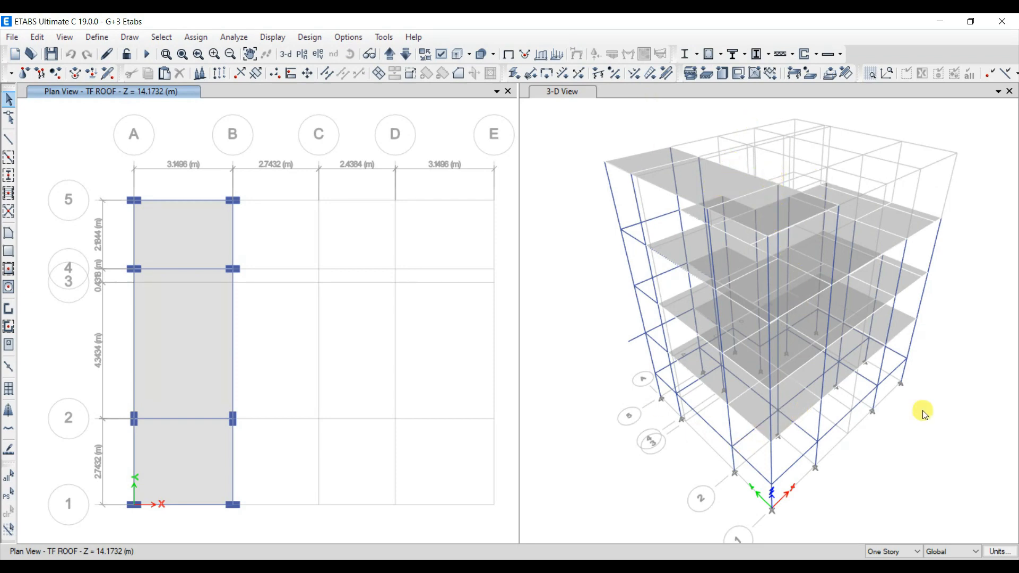
Turn on extruded frames and shells in the 3-D view to check the model.
click(554, 169)
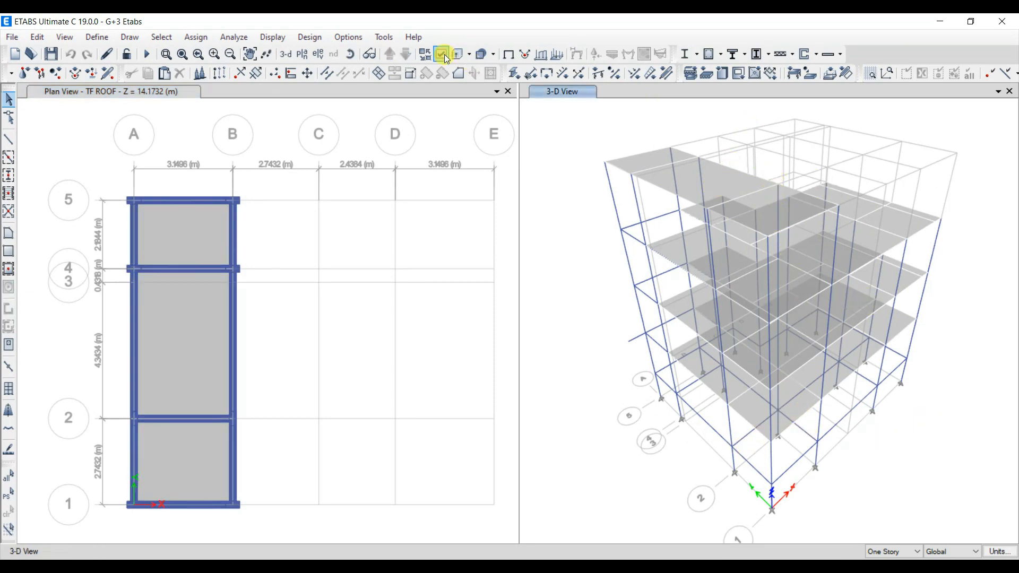
click(441, 53)
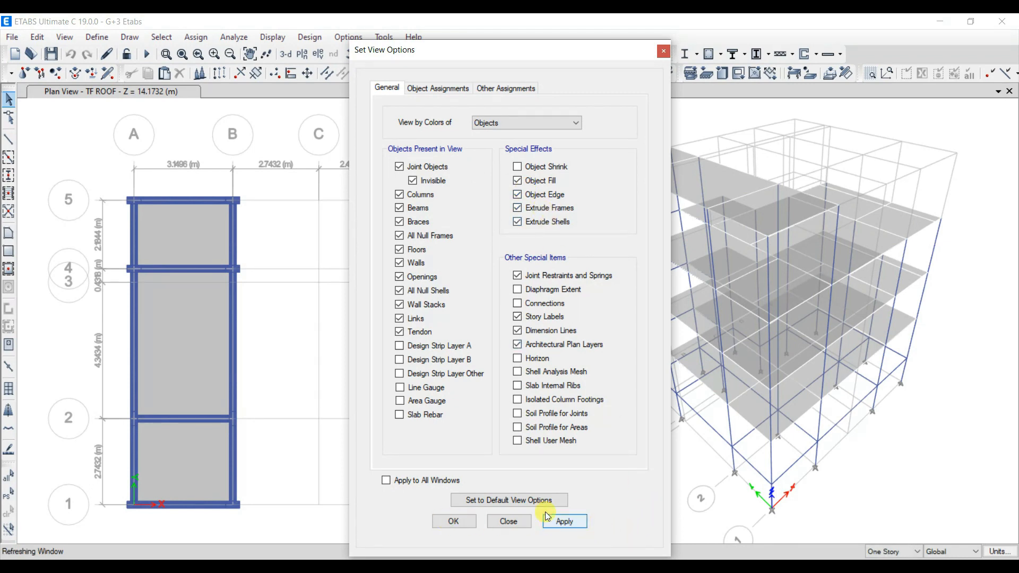
click(564, 522)
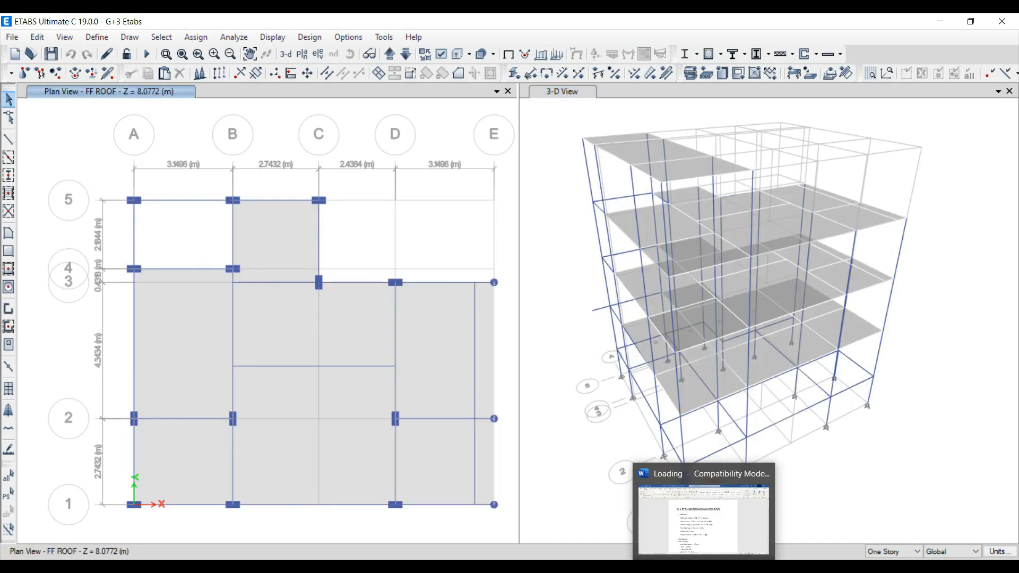
Switch to the Loading document in Word and review the dead load and staircase load calculations.
click(712, 523)
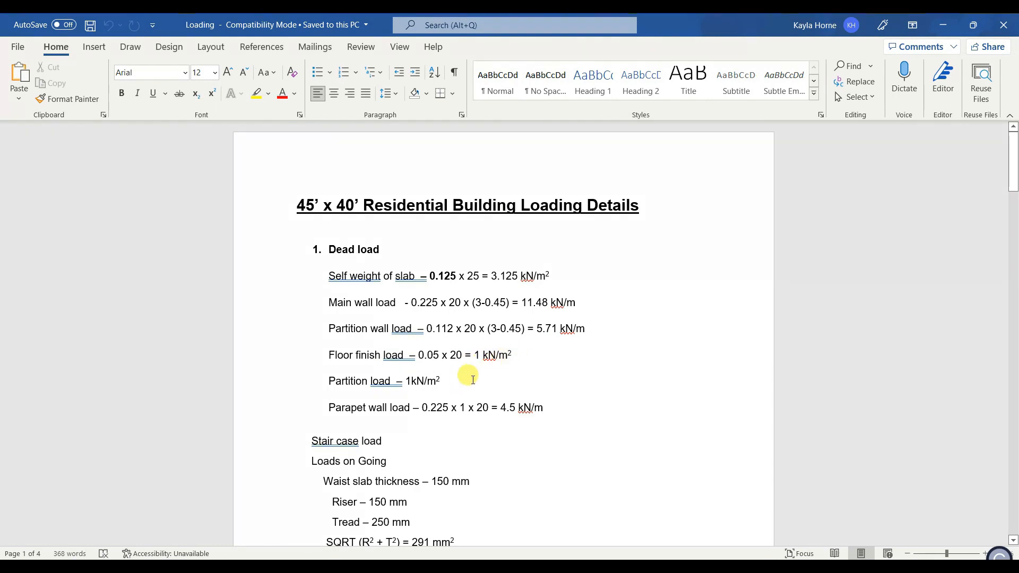
scroll(461, 377, down, 1)
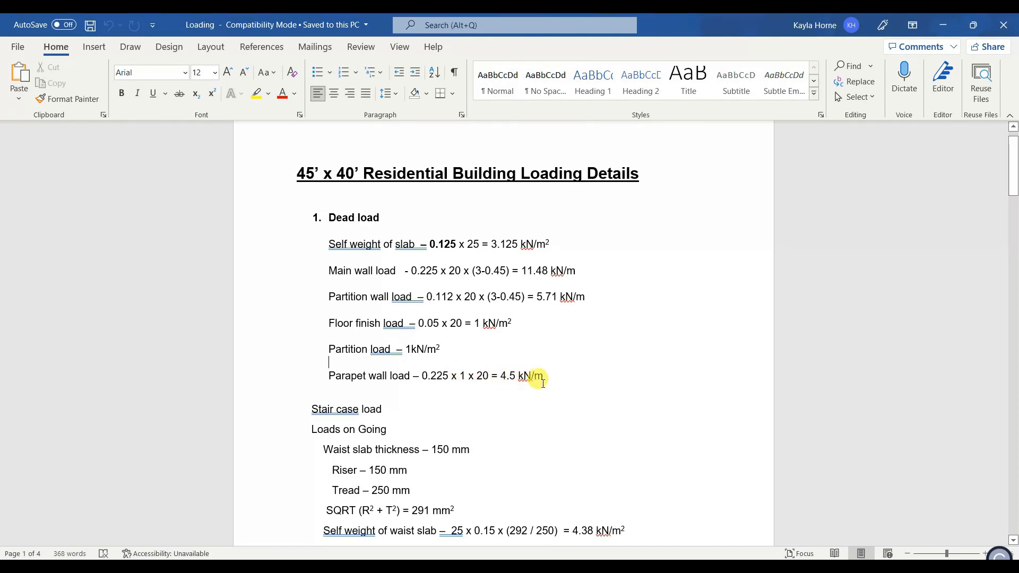
scroll(407, 358, down, 12)
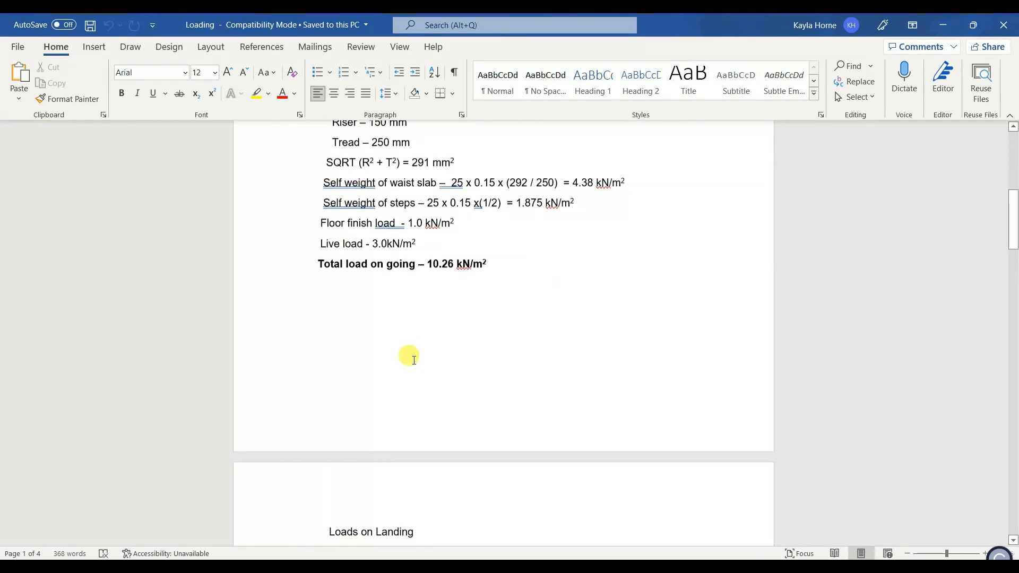
scroll(400, 421, down, 2)
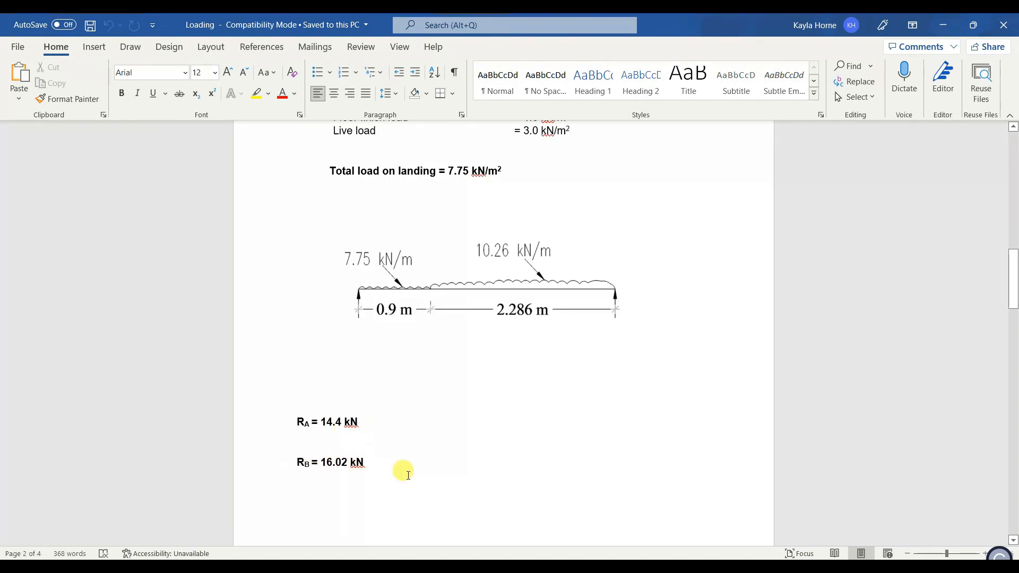
Review the cantilever slab load, live load and earthquake parameters in the Loading document, comparing the cantilever slab with the AutoCAD plan.
click(648, 566)
scroll(742, 271, down, 5)
scroll(749, 313, up, 10)
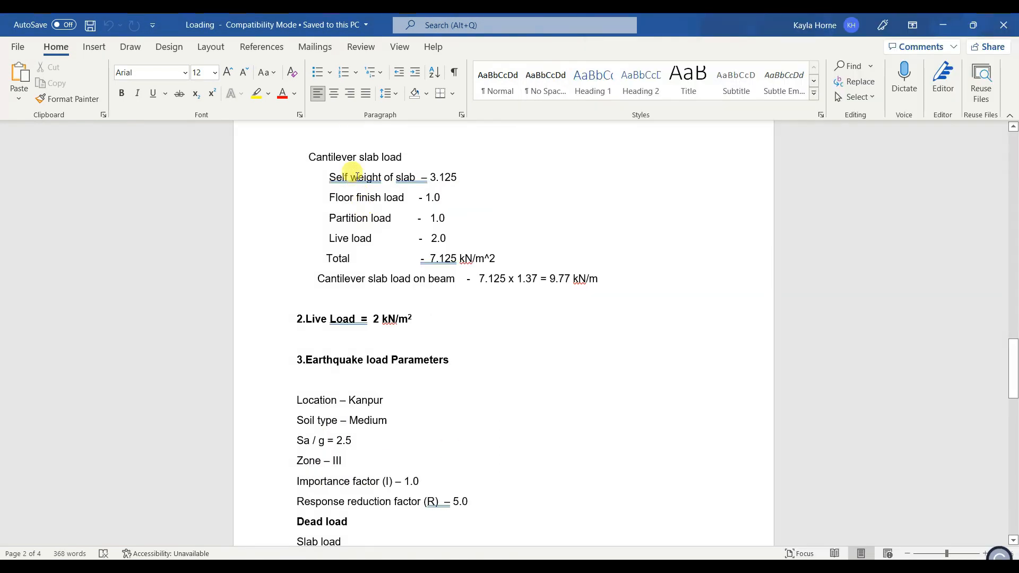
scroll(350, 213, up, 1)
key(alt+Tab)
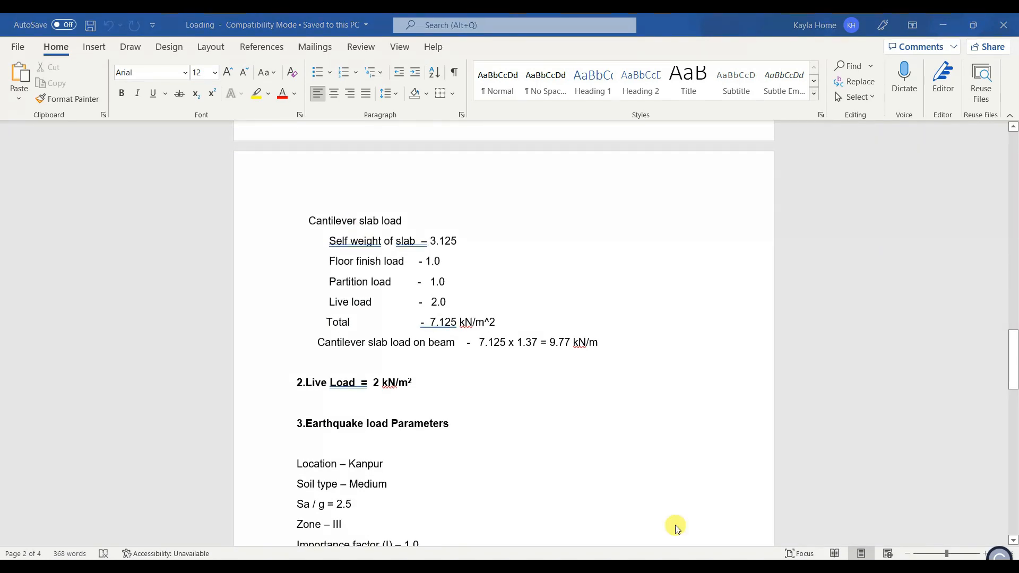
scroll(787, 320, down, 4)
scroll(639, 270, up, 4)
scroll(638, 270, up, 3)
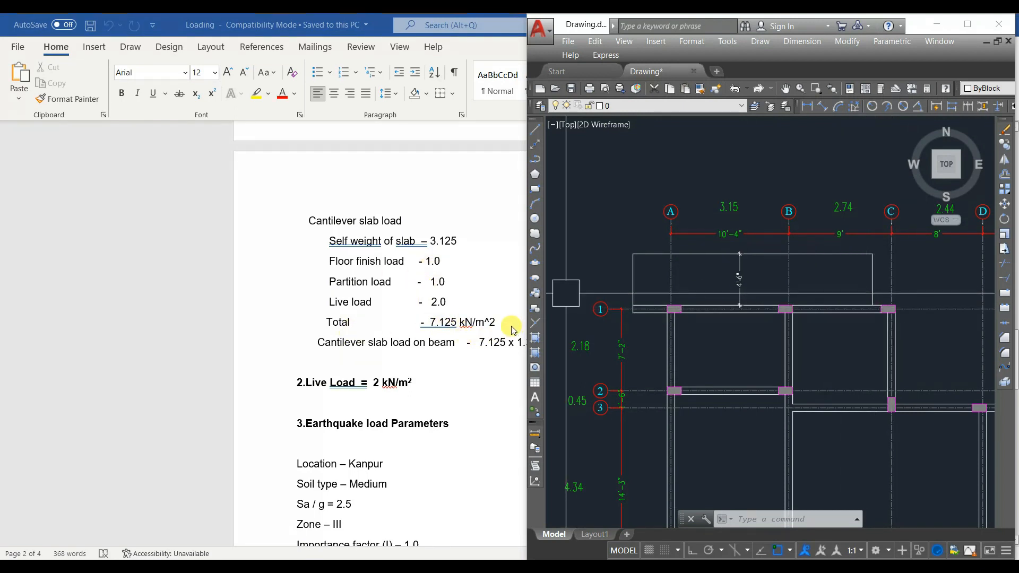
Enlarge the Loading document and review the cantilever slab load on the beam, the live load and the earthquake parameters.
scroll(467, 345, down, 1)
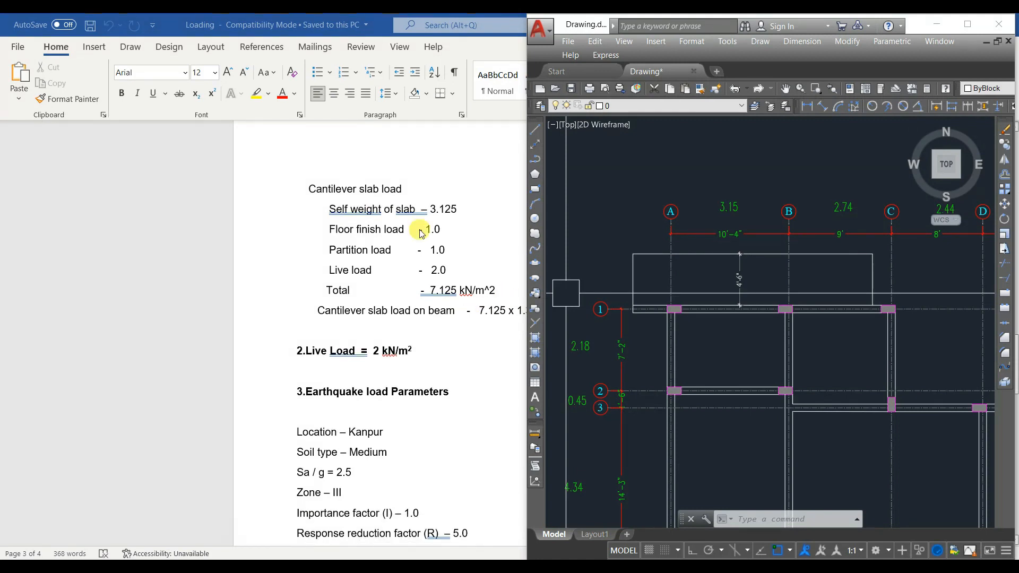
double_click(485, 31)
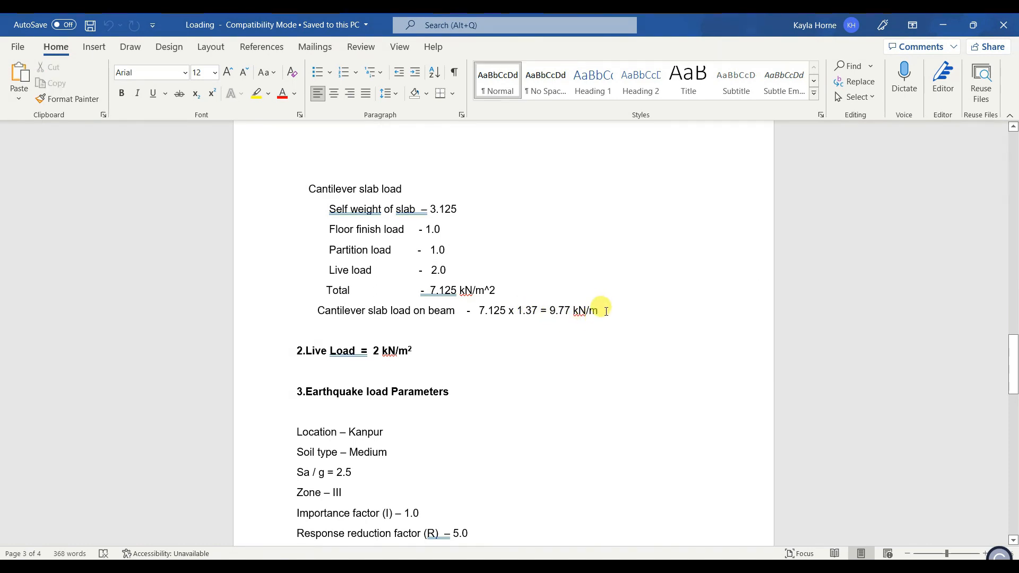
scroll(435, 332, down, 1)
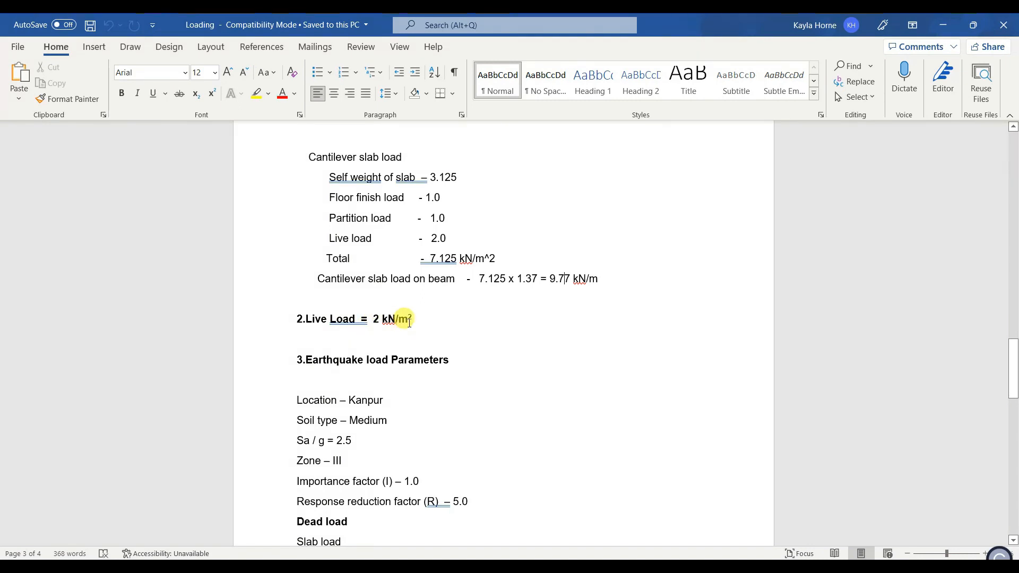
scroll(410, 323, down, 3)
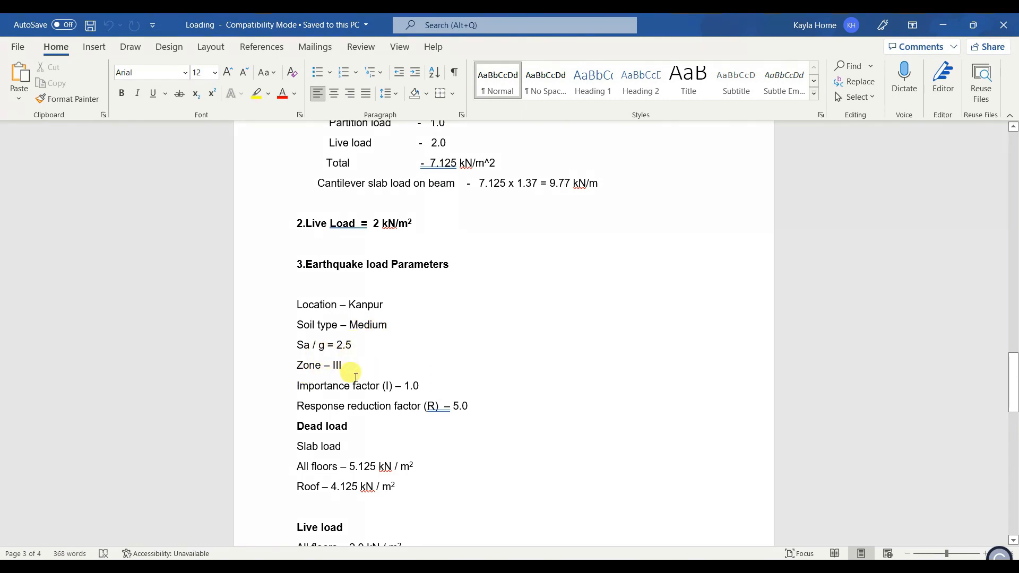
scroll(355, 376, down, 3)
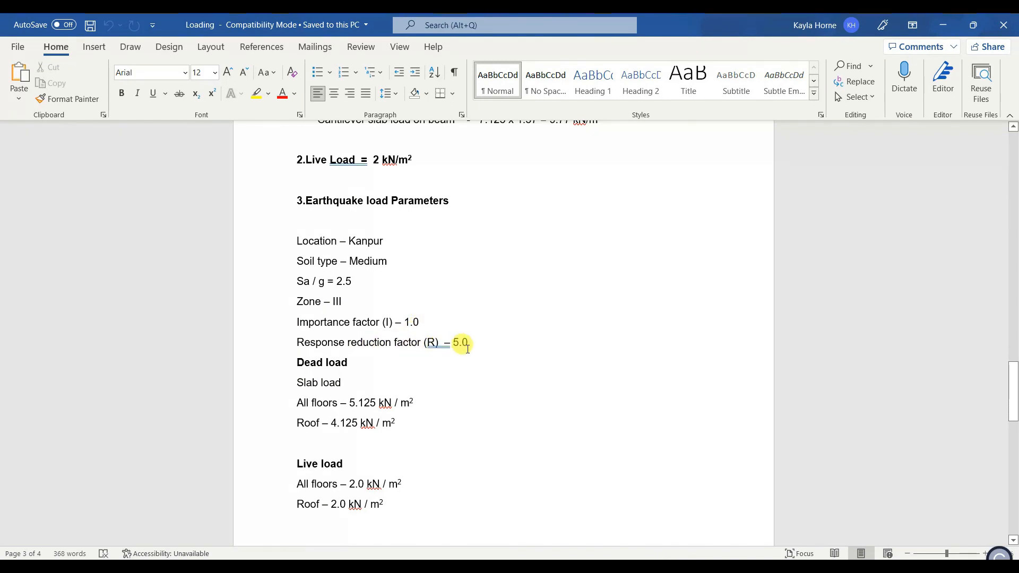
scroll(467, 348, up, 1)
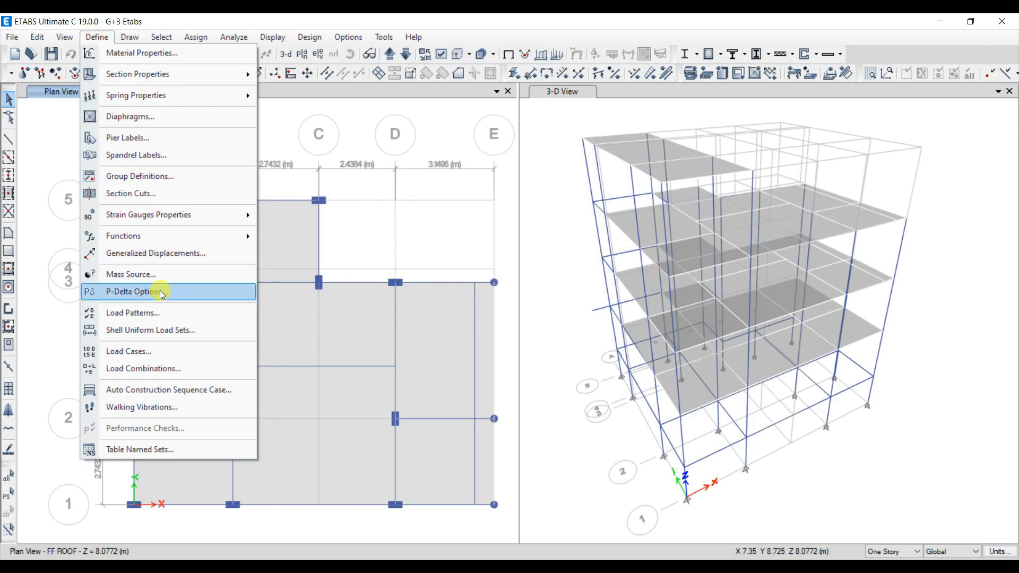
Switch to ETABS and add a Super Dead load pattern named Main wall with self weight multiplier 0.
click(167, 312)
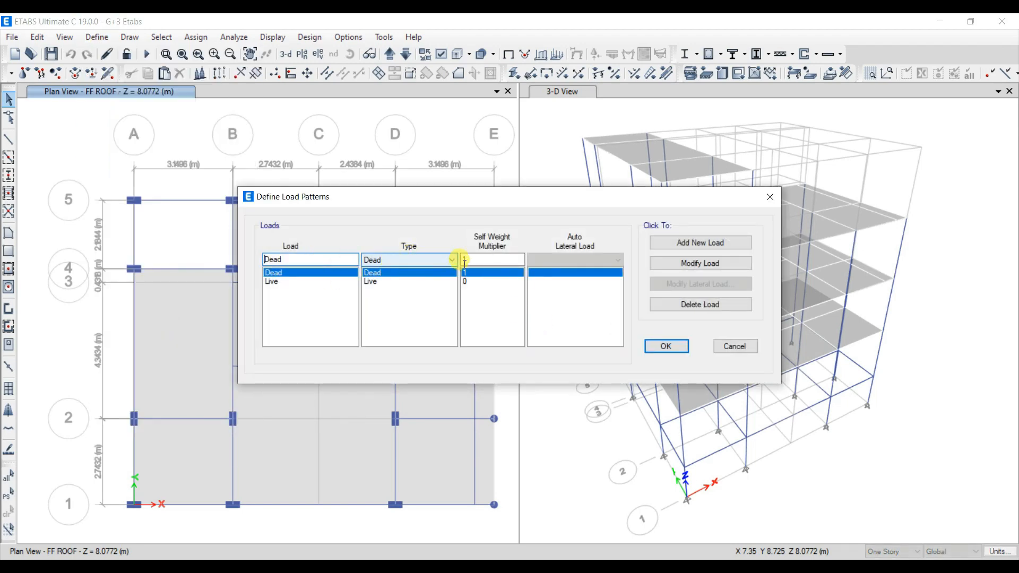
click(299, 273)
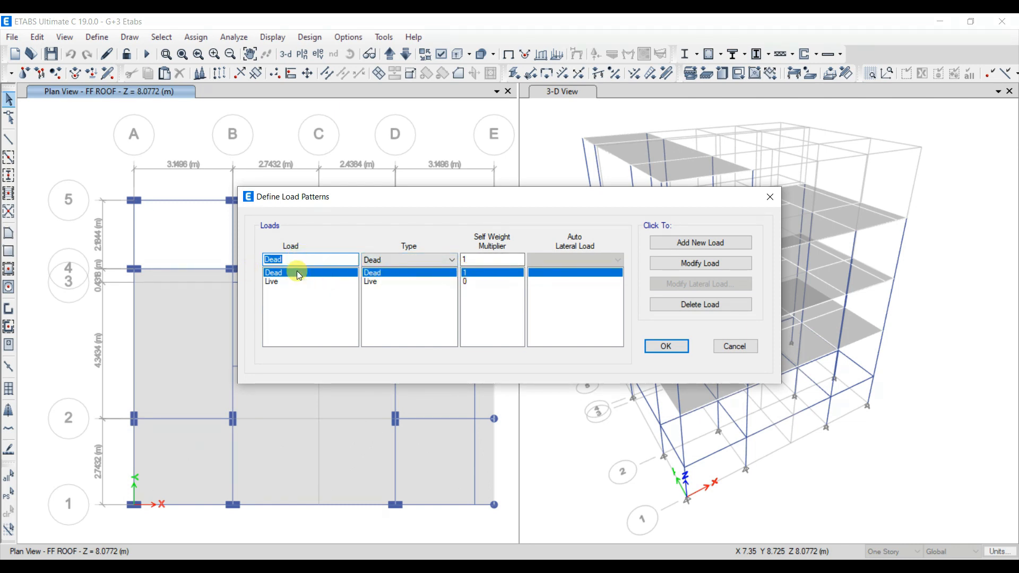
text(Main wall)
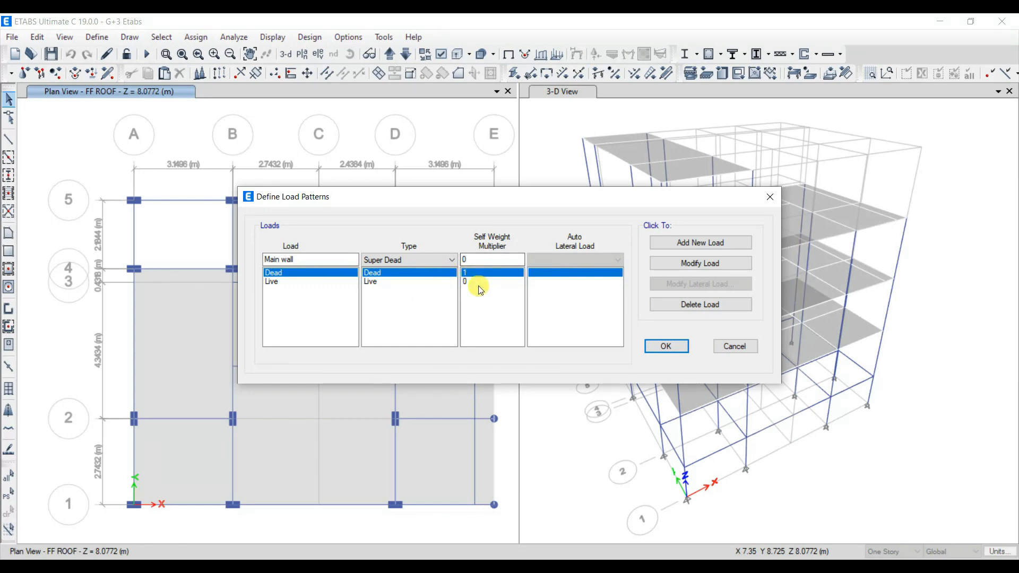
click(699, 243)
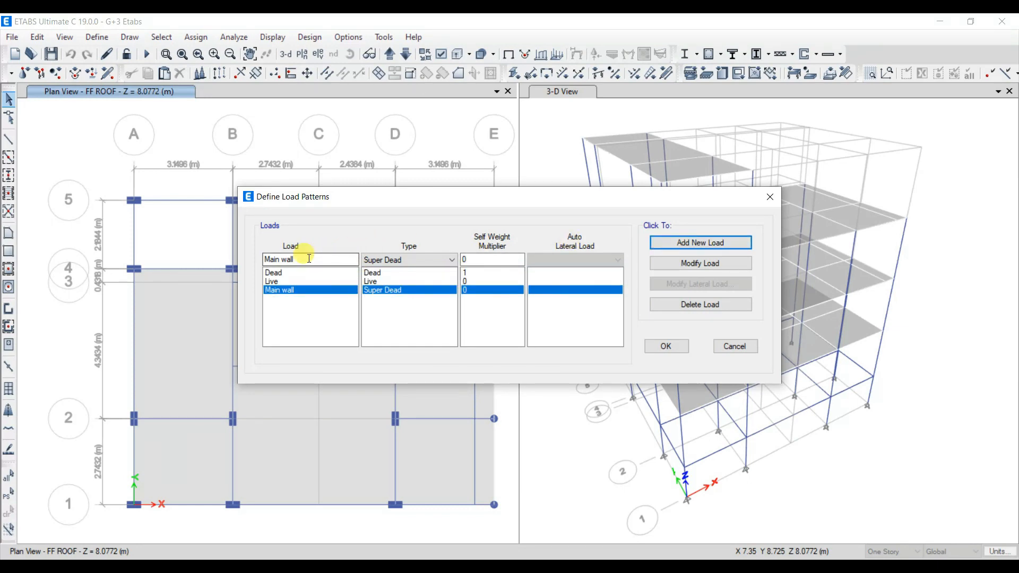
Add two more Super Dead load patterns named Partition wall and Floor finish+Partition, with self weight multiplier 0.
drag(311, 259, 218, 265)
text(Partitio)
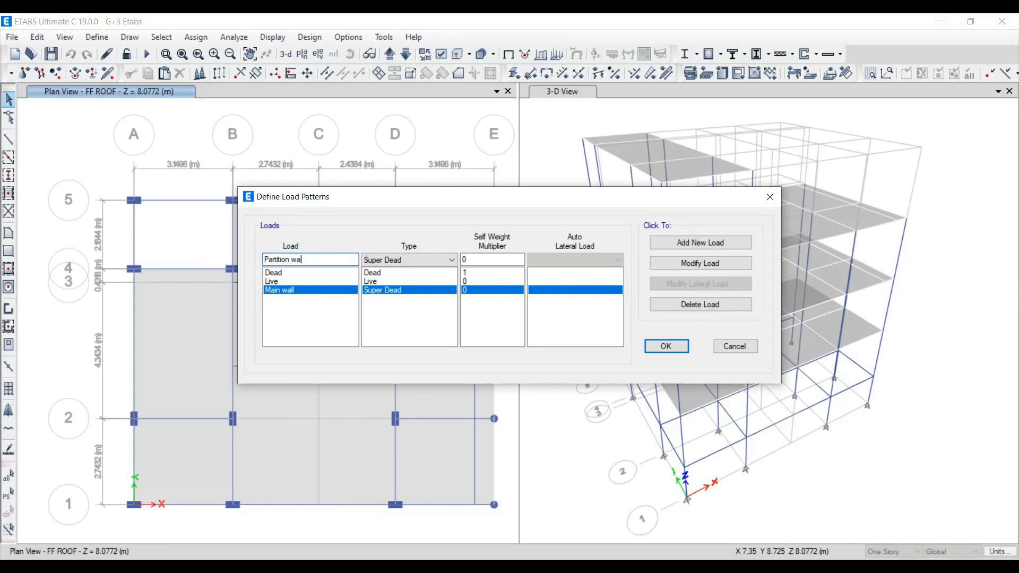
click(706, 244)
drag(305, 259, 255, 260)
text(Floor finish)
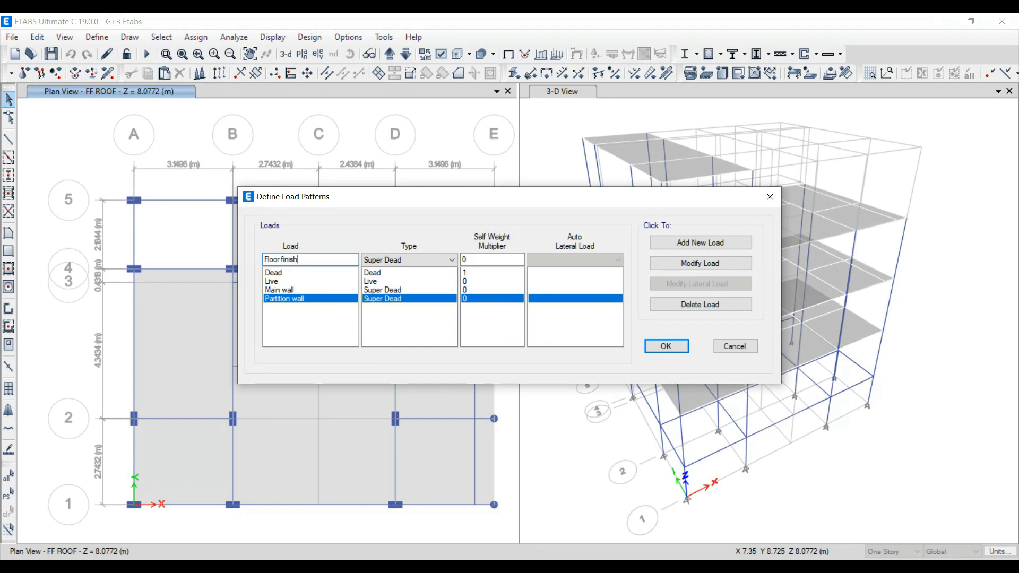
text(+Partition)
click(685, 243)
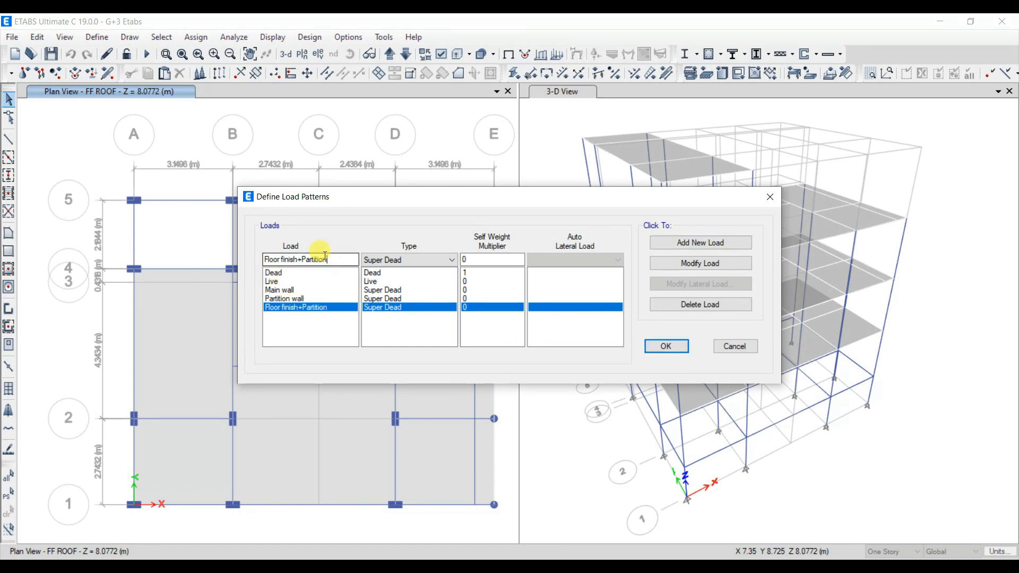
Add Super Dead load patterns named Stair MLB and Stair RLB for the staircase loads.
drag(325, 259, 218, 260)
text(Stair MLB)
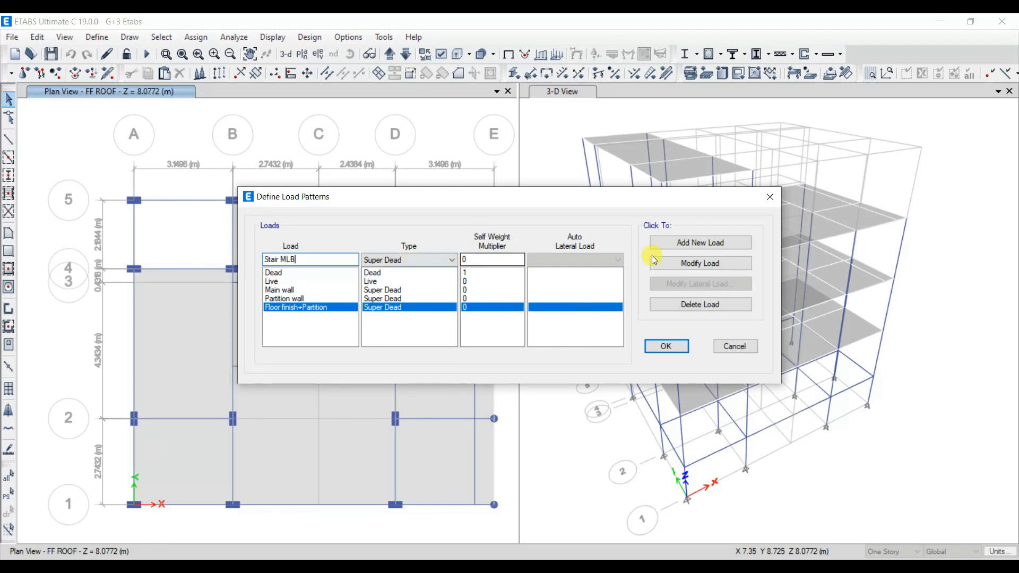
click(701, 242)
drag(319, 260, 283, 260)
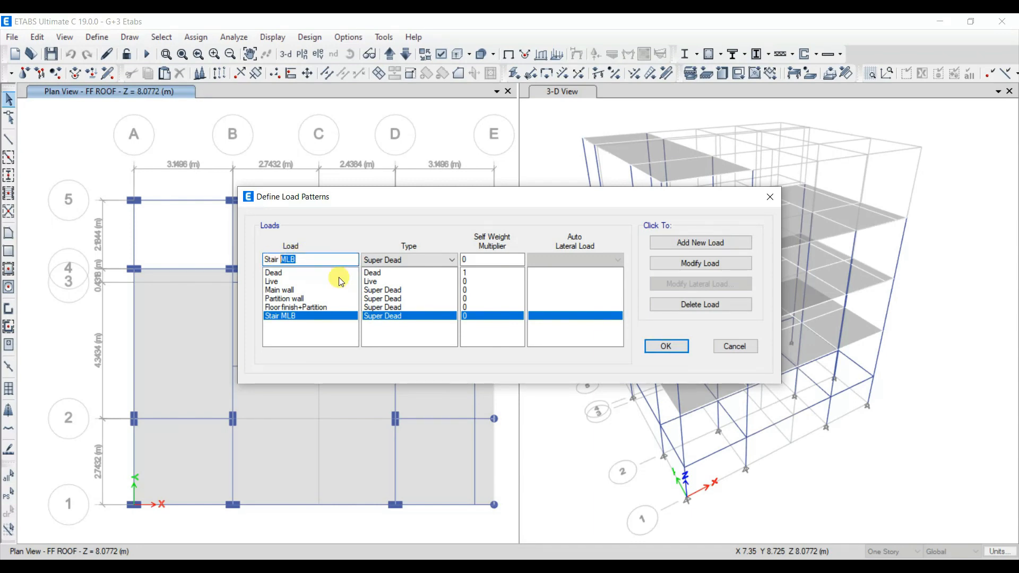
text(R)
click(692, 243)
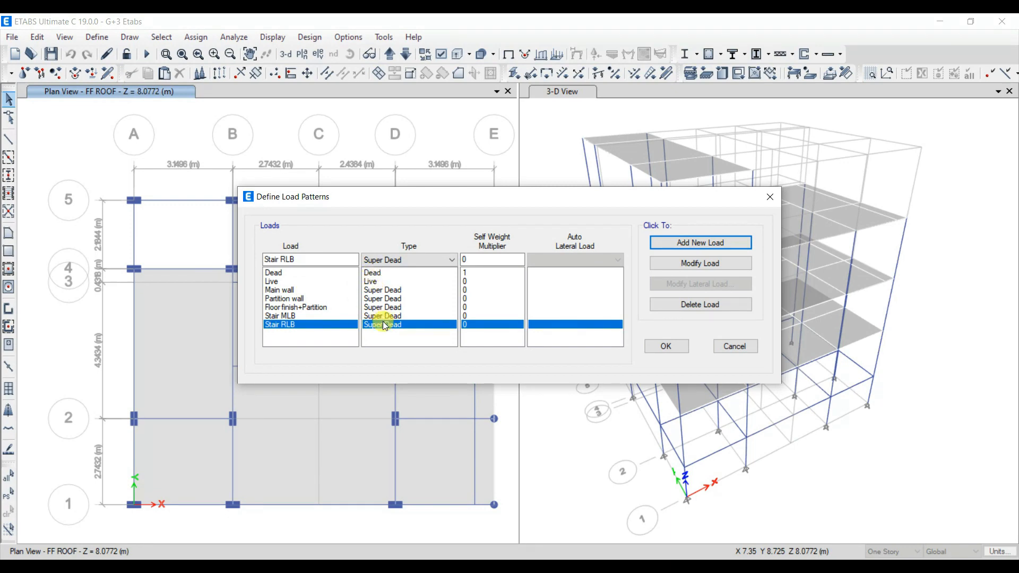
Add a Super Dead load pattern named Cantilever UDL with self weight multiplier 0.
drag(309, 259, 217, 262)
text(Cantilev)
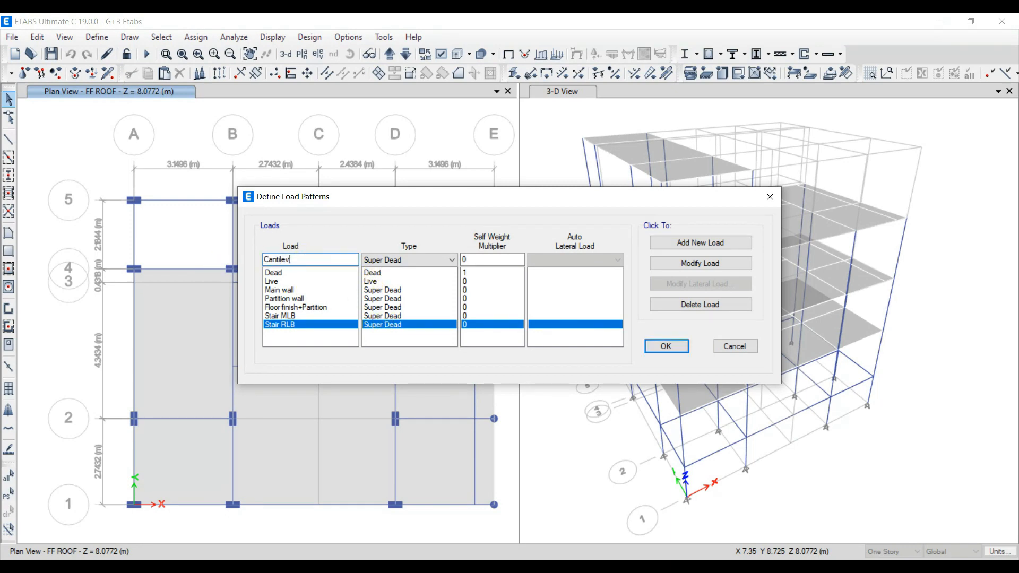
text(er)
text(UDL)
click(700, 243)
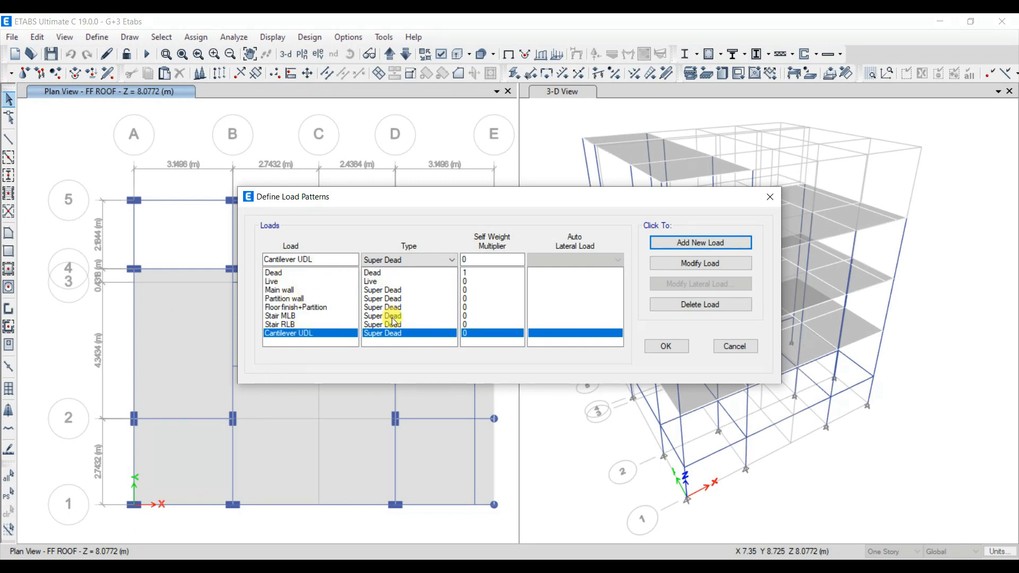
Add Seismic load patterns EQX and EQY using the IS 1893:2016 auto lateral load.
click(273, 282)
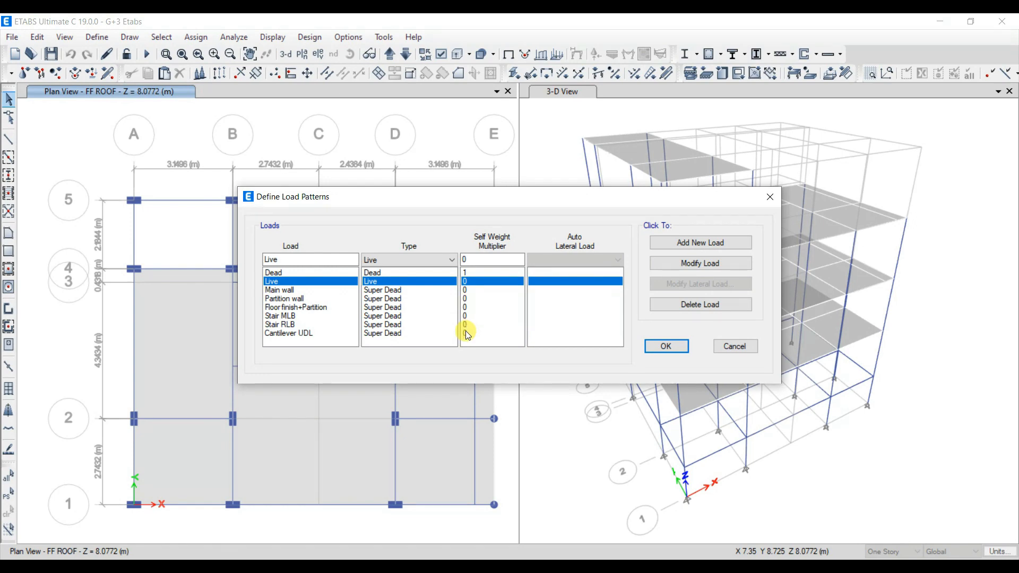
click(473, 273)
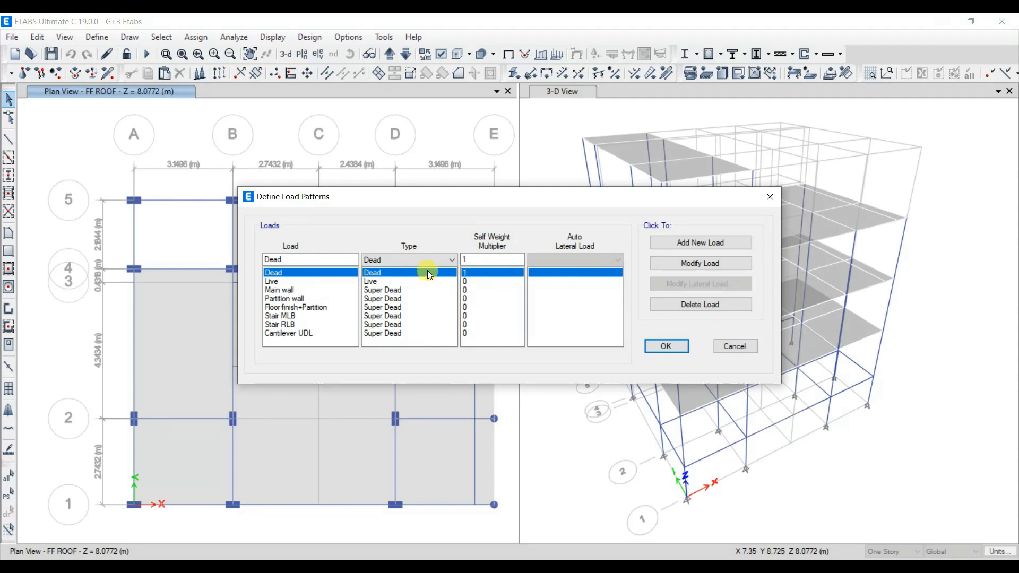
double_click(319, 259)
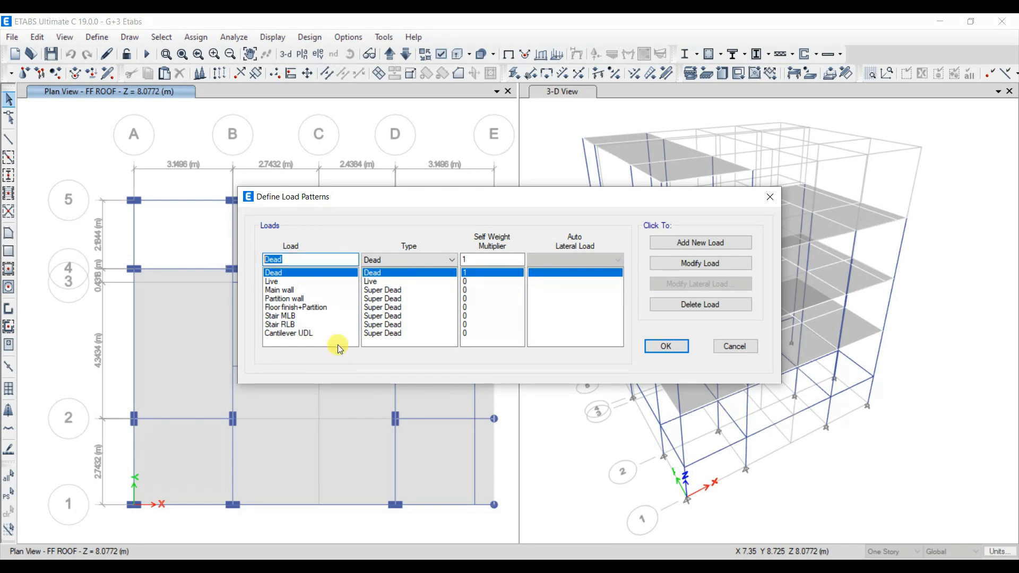
text(EQX)
click(396, 259)
click(393, 322)
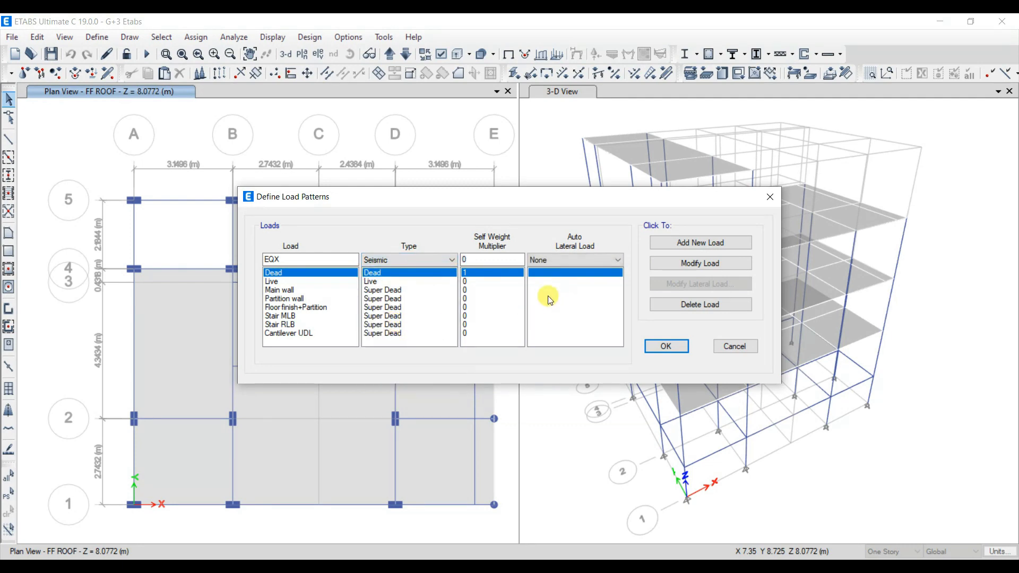
click(546, 260)
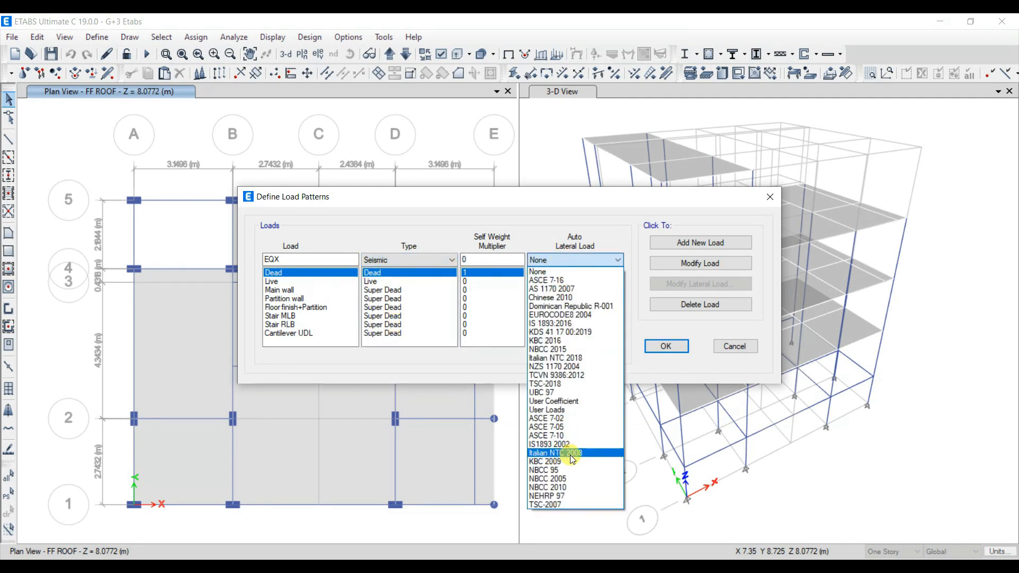
click(567, 328)
click(700, 243)
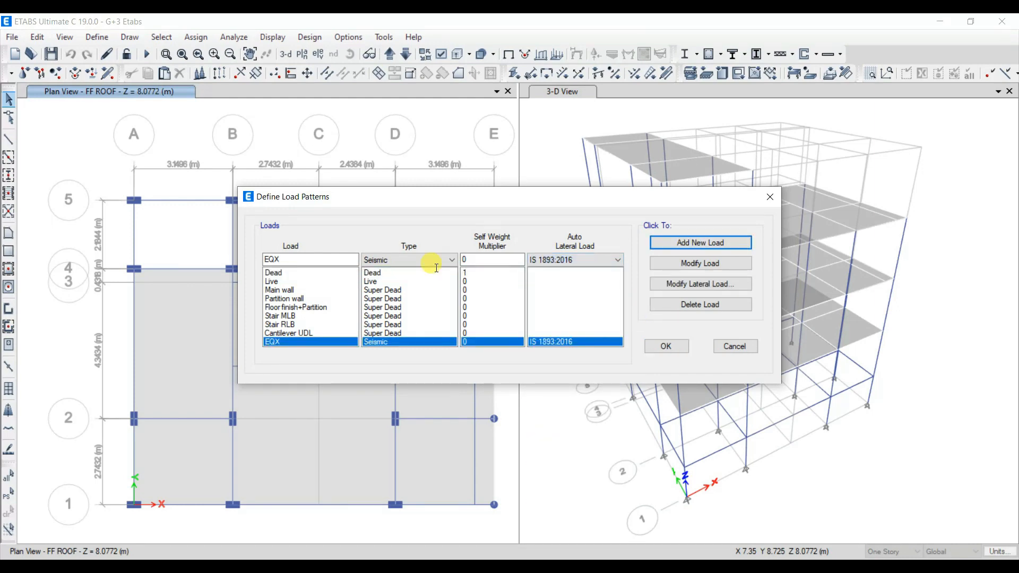
click(308, 260)
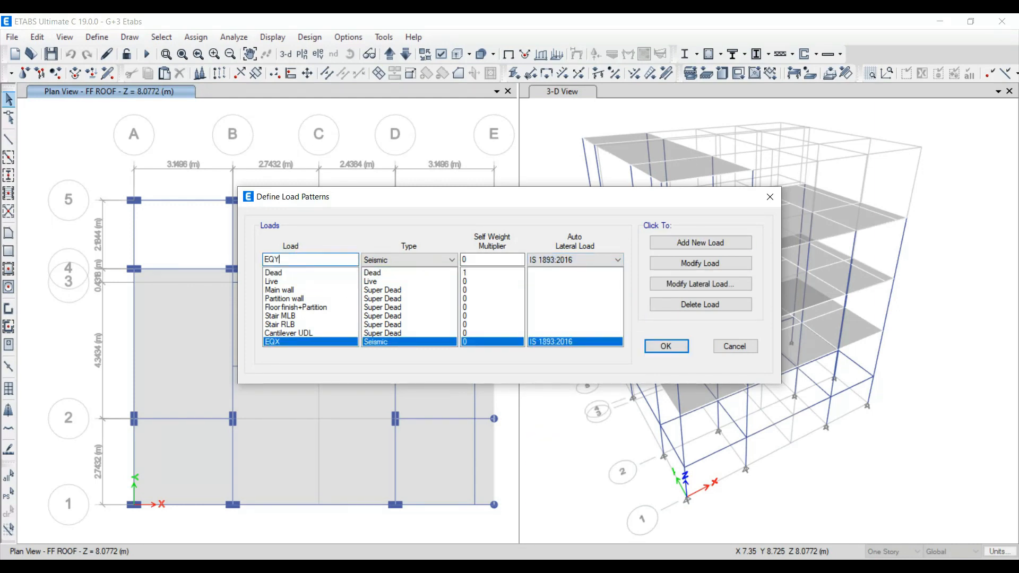
click(654, 244)
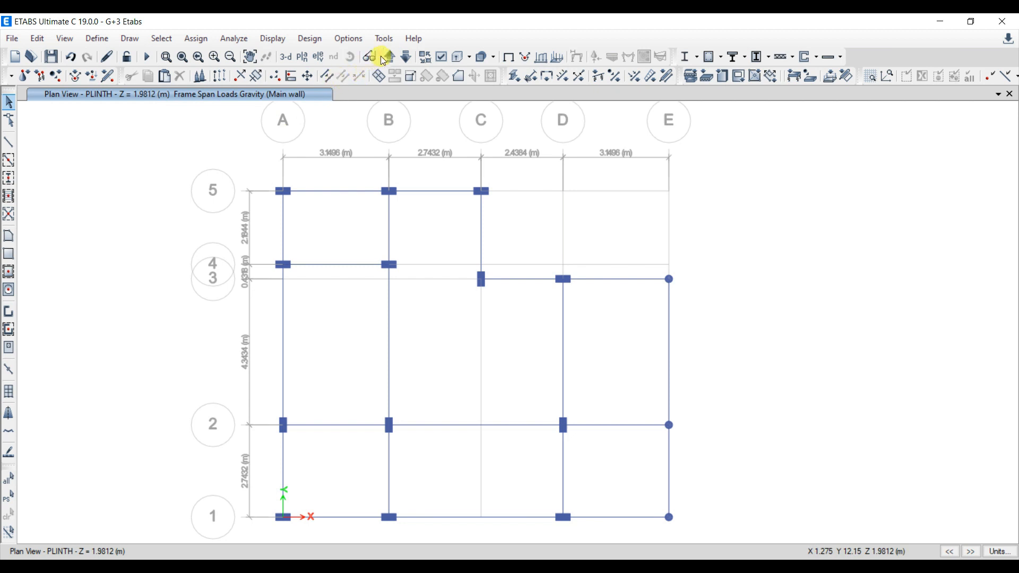
Assign fixed restraints to all joints at the Base level, and add a 3-D view alongside the plan.
click(406, 57)
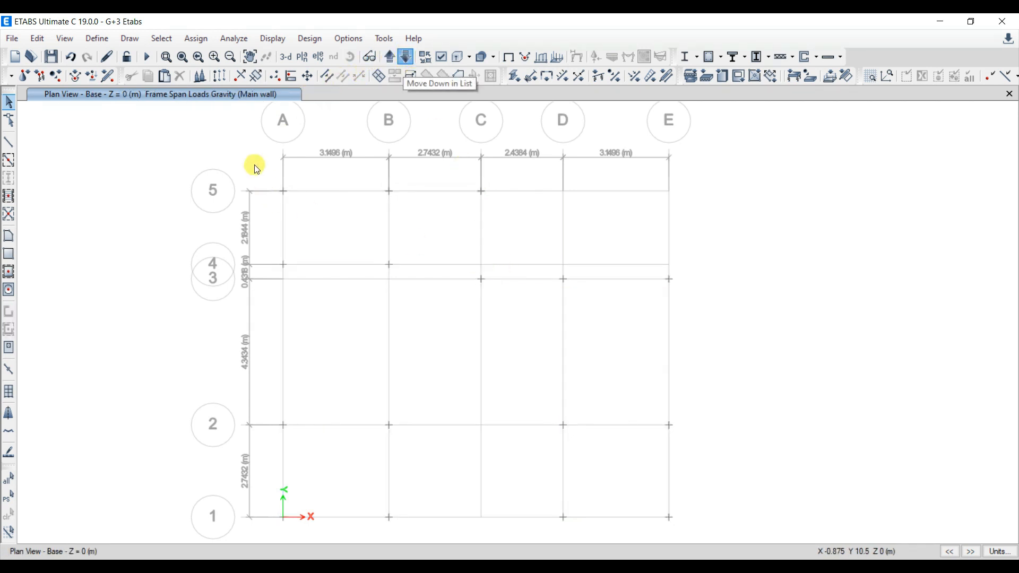
drag(255, 164, 694, 527)
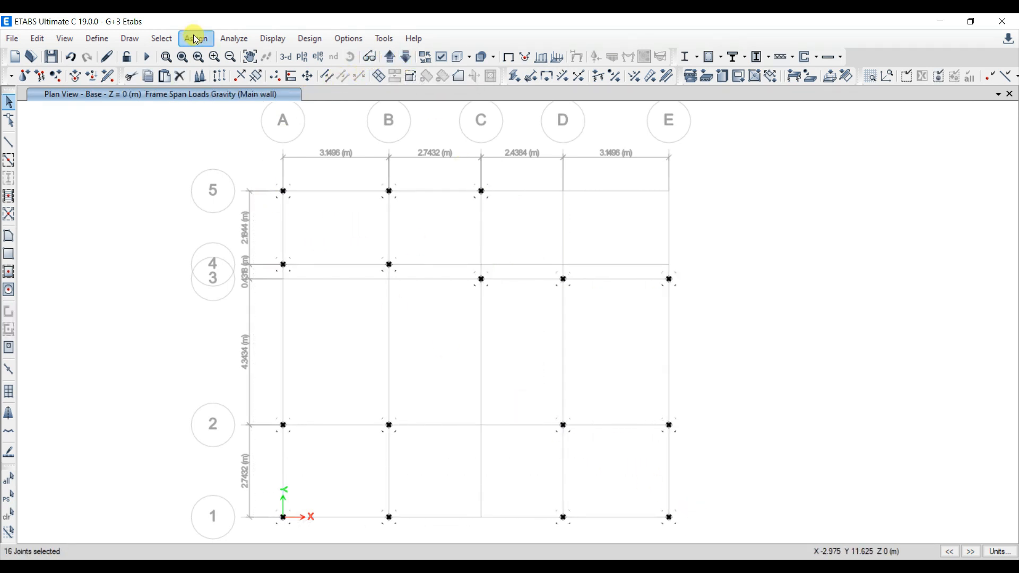
click(195, 39)
mouse_move(257, 56)
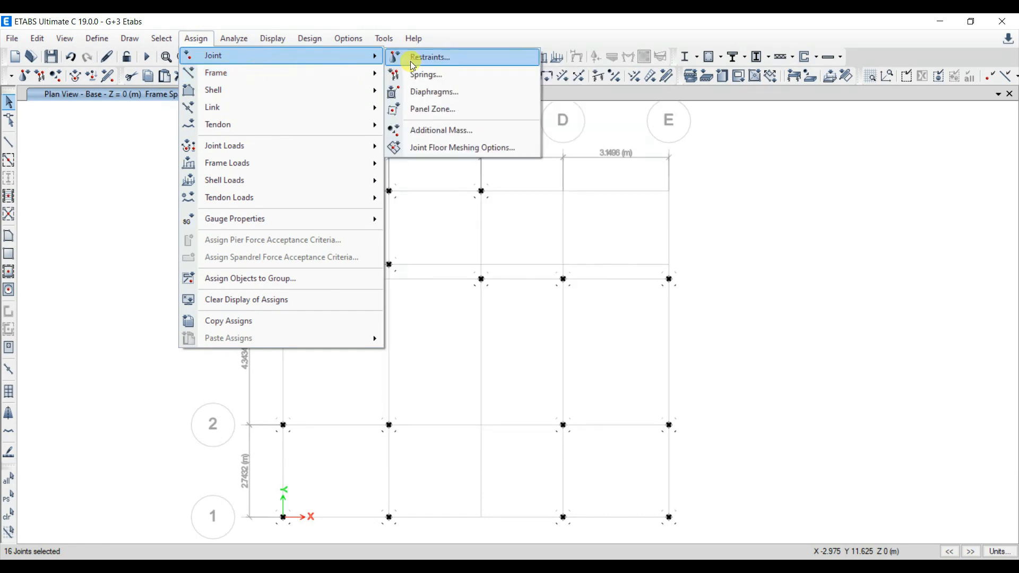
click(428, 59)
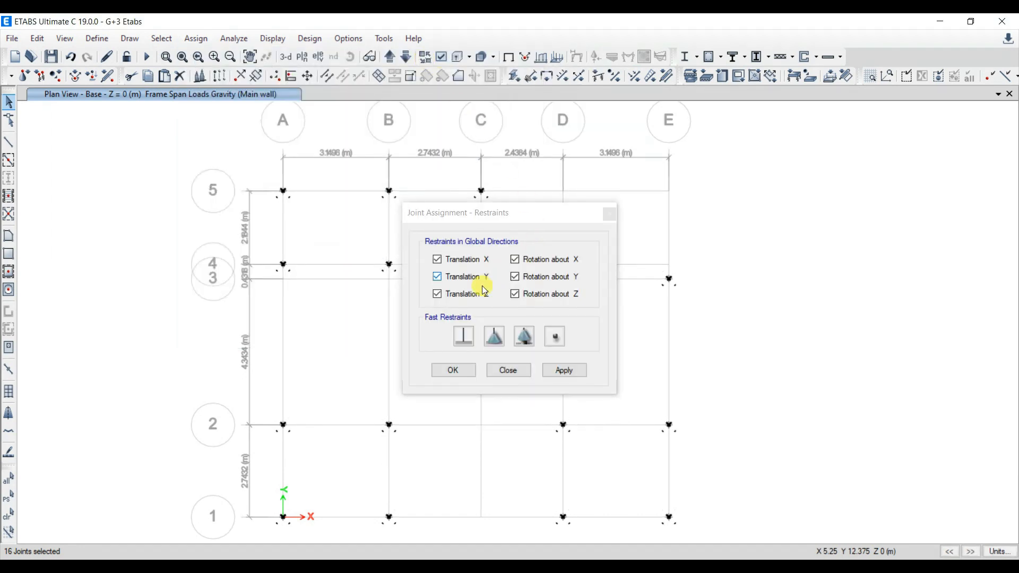
click(464, 340)
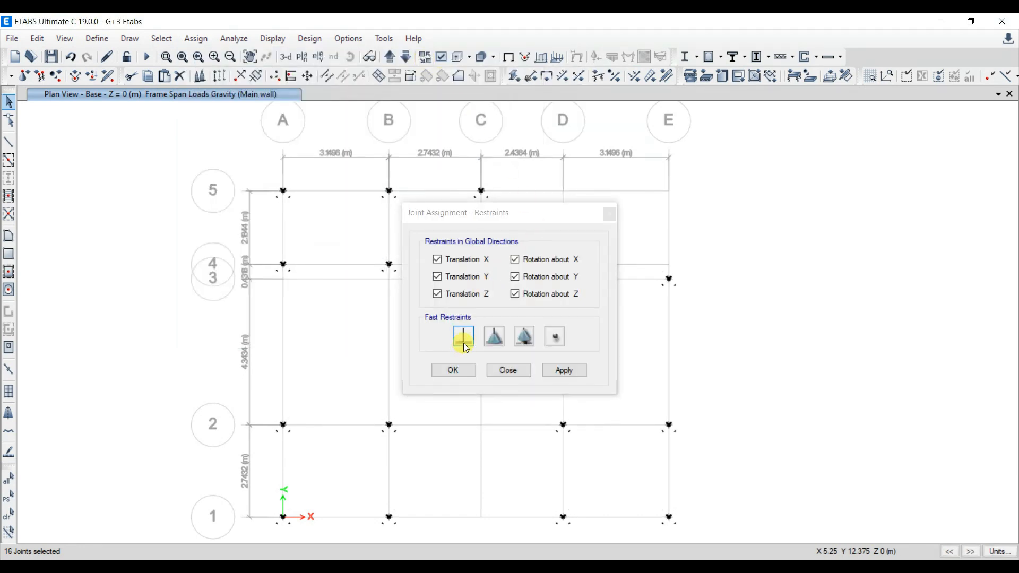
click(563, 373)
click(454, 371)
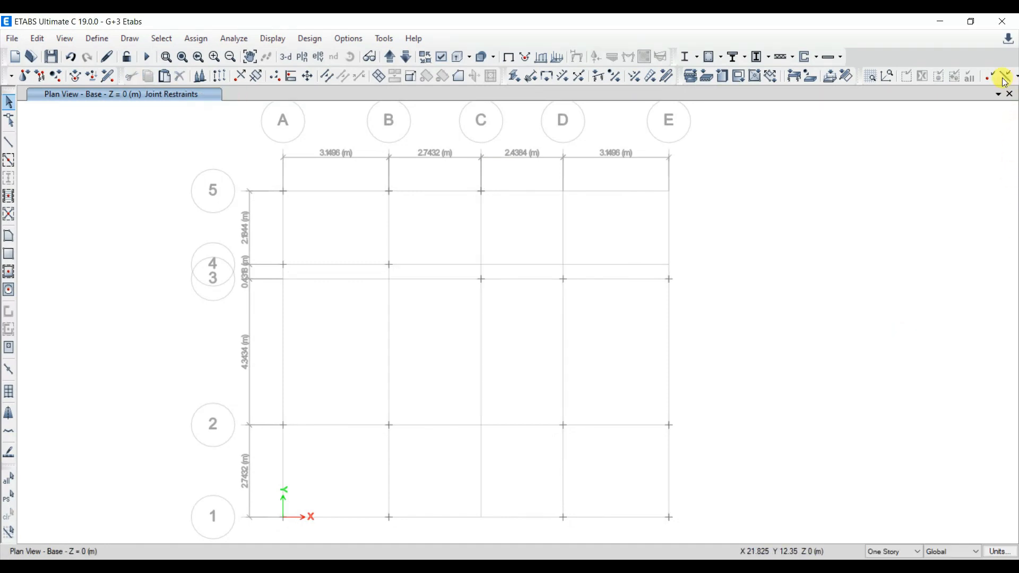
click(1000, 95)
click(859, 124)
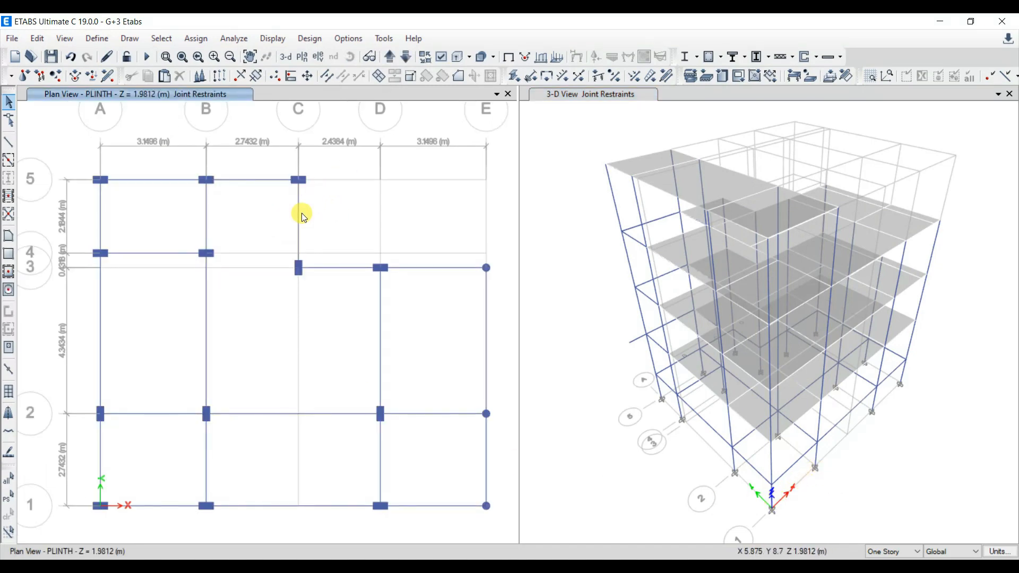
Try to assign a uniform 11.48 kN/m Main wall load to the outer plinth beams and the grid 4 beam between A and B.
click(188, 40)
mouse_move(260, 164)
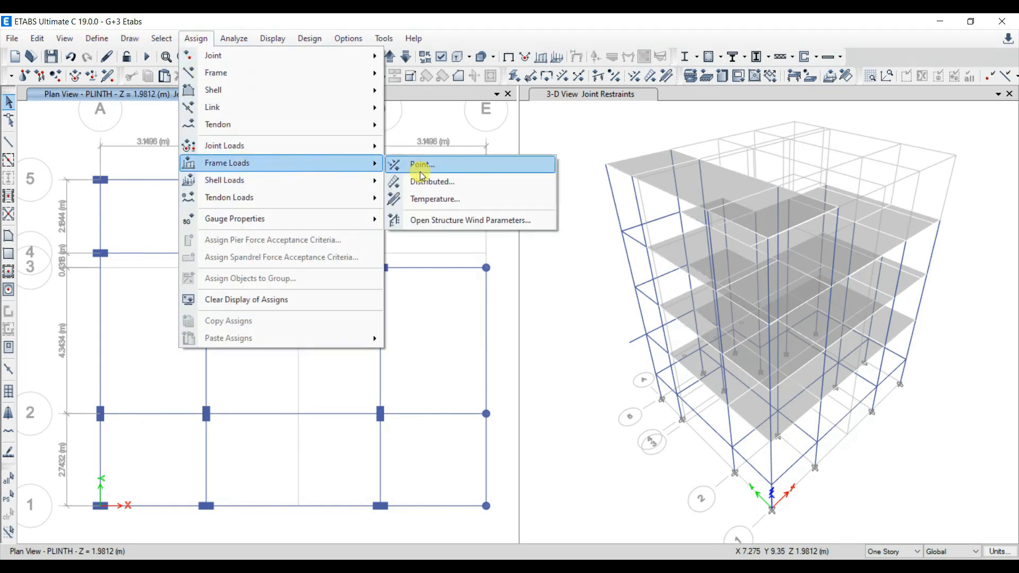
click(454, 188)
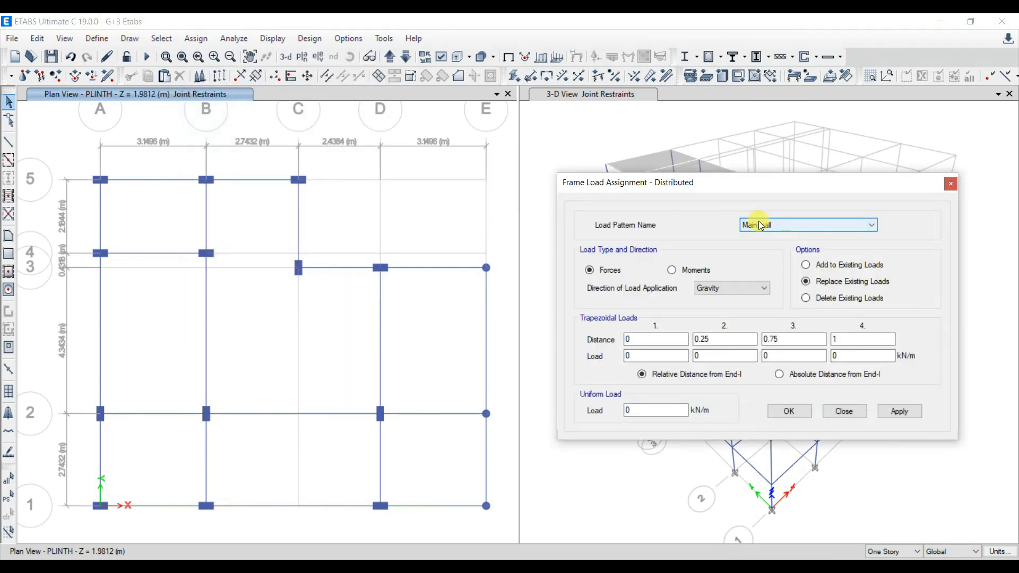
click(760, 221)
click(760, 222)
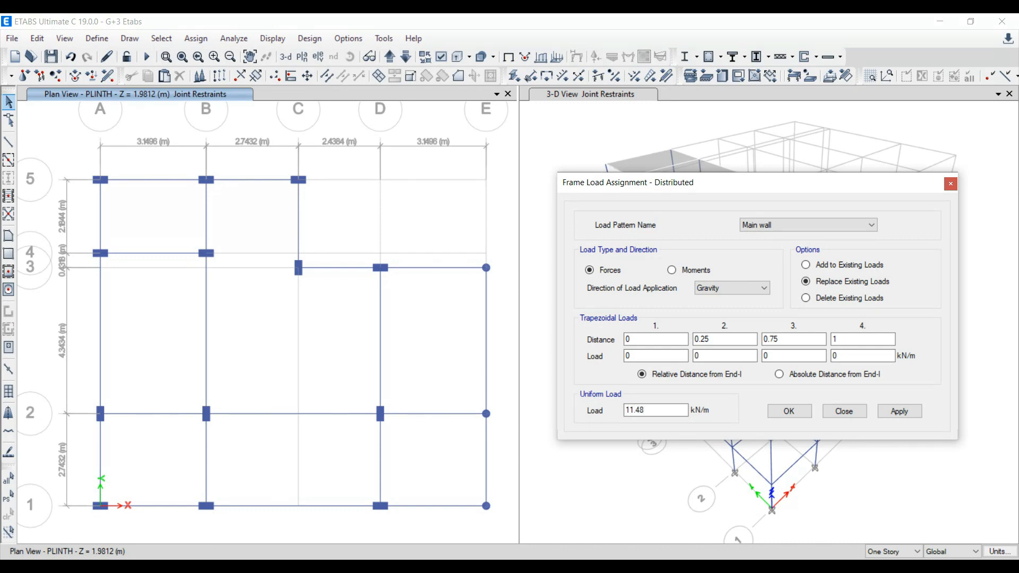
click(897, 413)
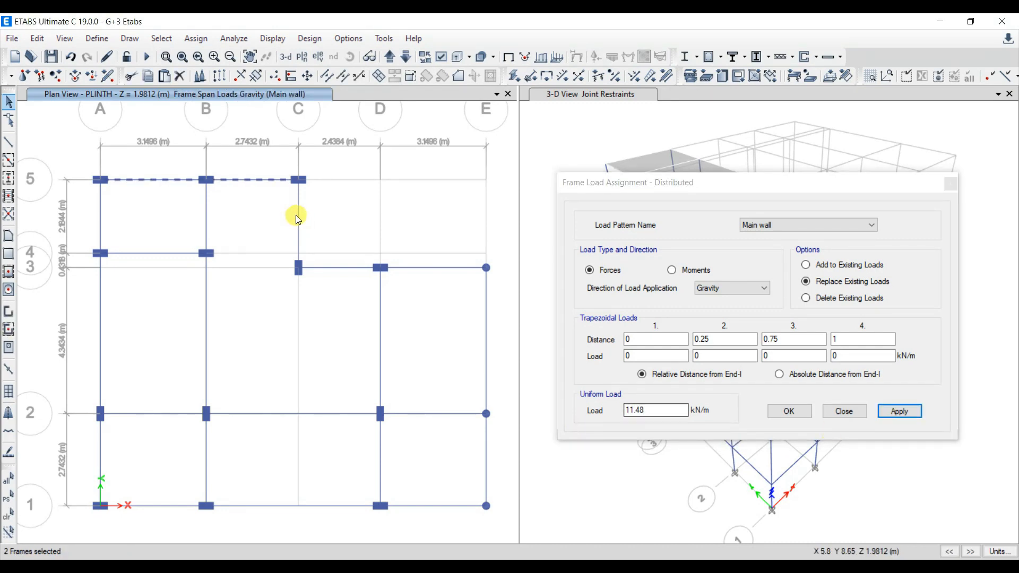
click(352, 268)
click(380, 291)
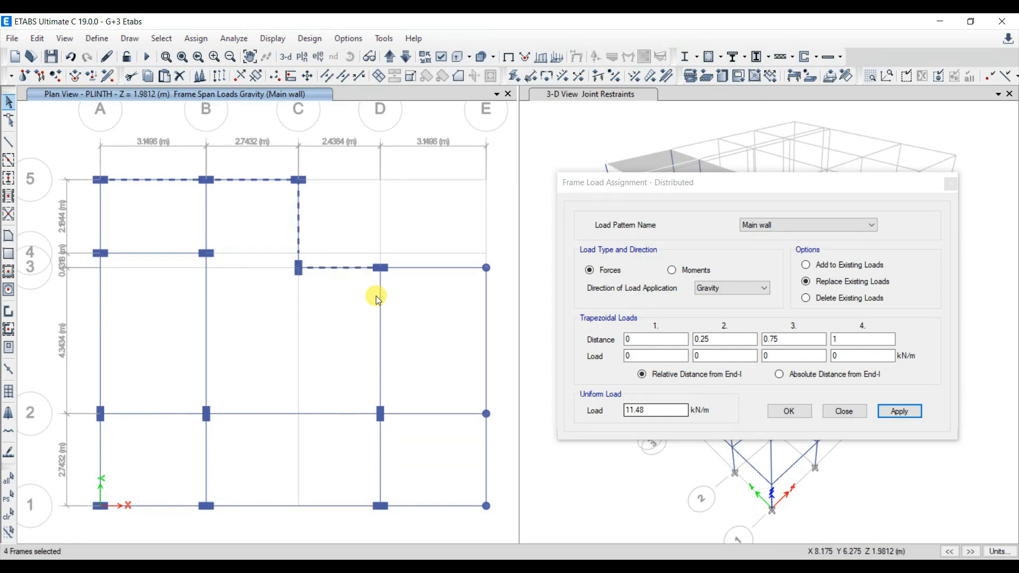
click(380, 468)
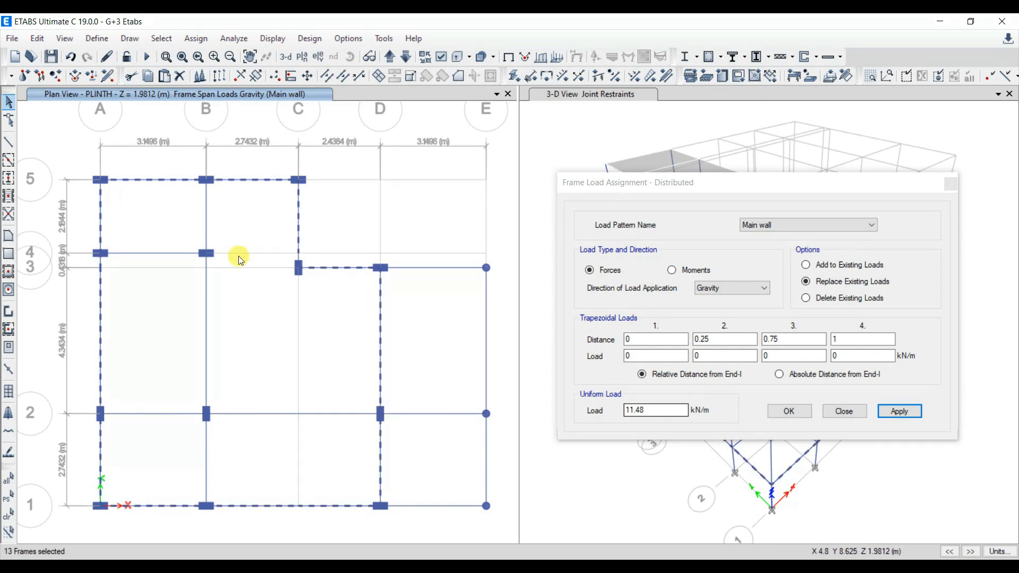
click(170, 254)
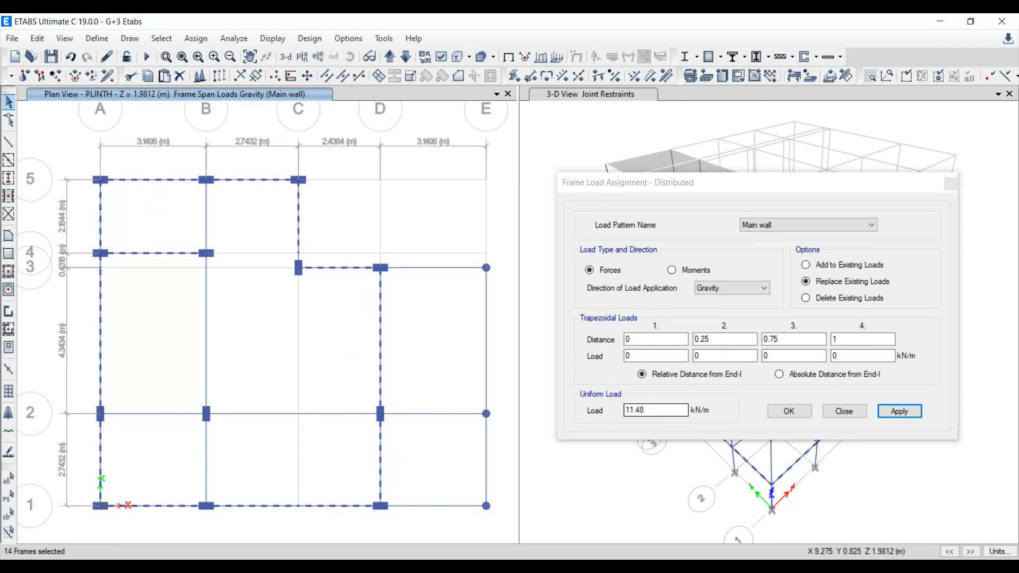
click(903, 413)
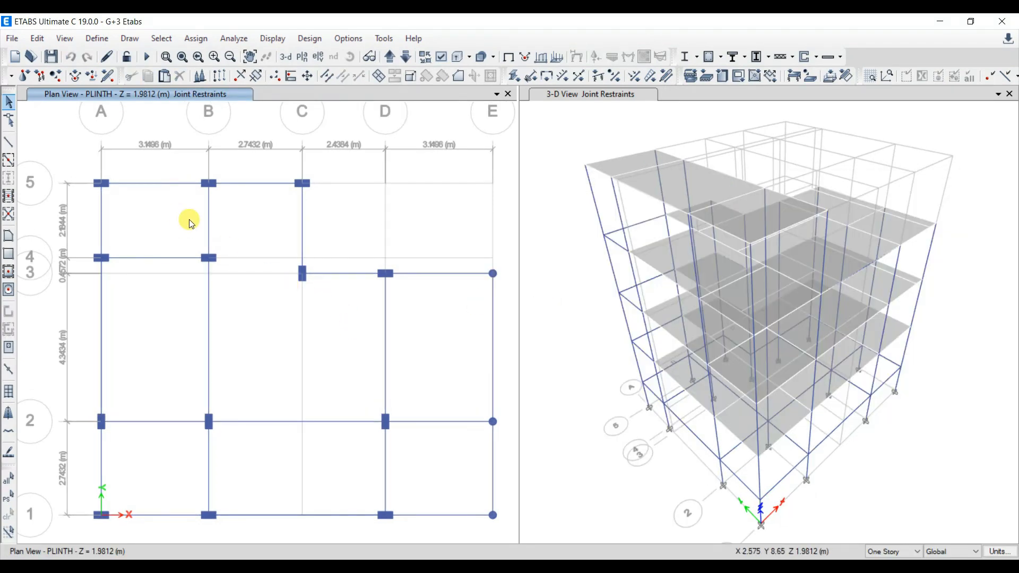
Assign a uniform gravity load of 11.48 kN/m under Main wall to the plinth's outer beams and the grid 4 beam between A and B.
click(196, 38)
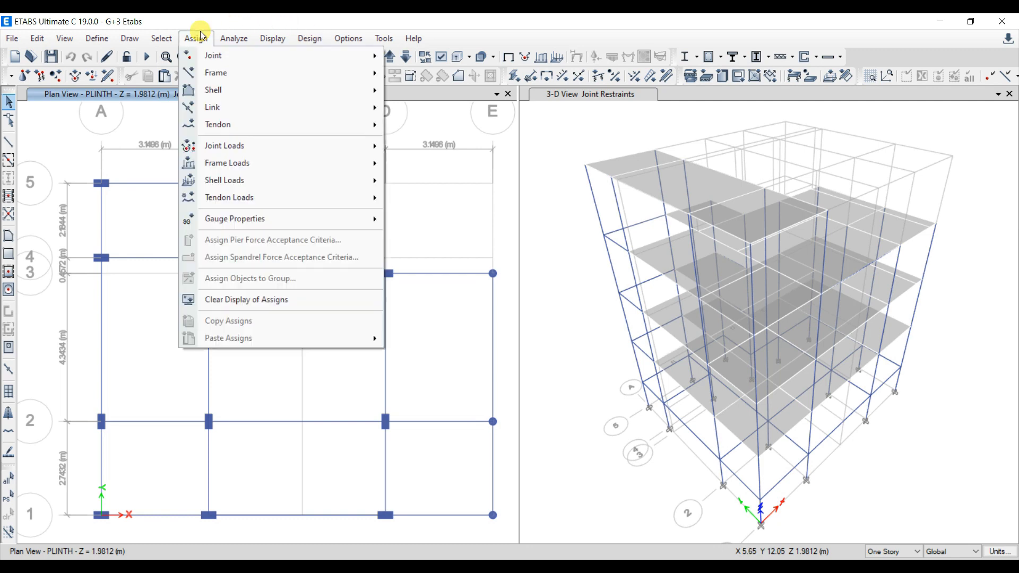
mouse_move(255, 90)
mouse_move(345, 163)
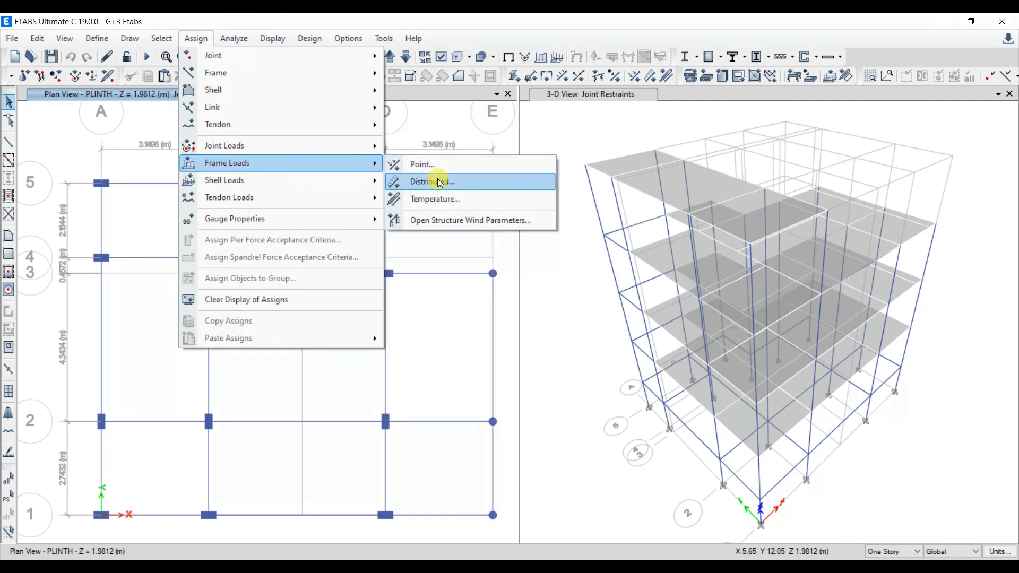
click(440, 182)
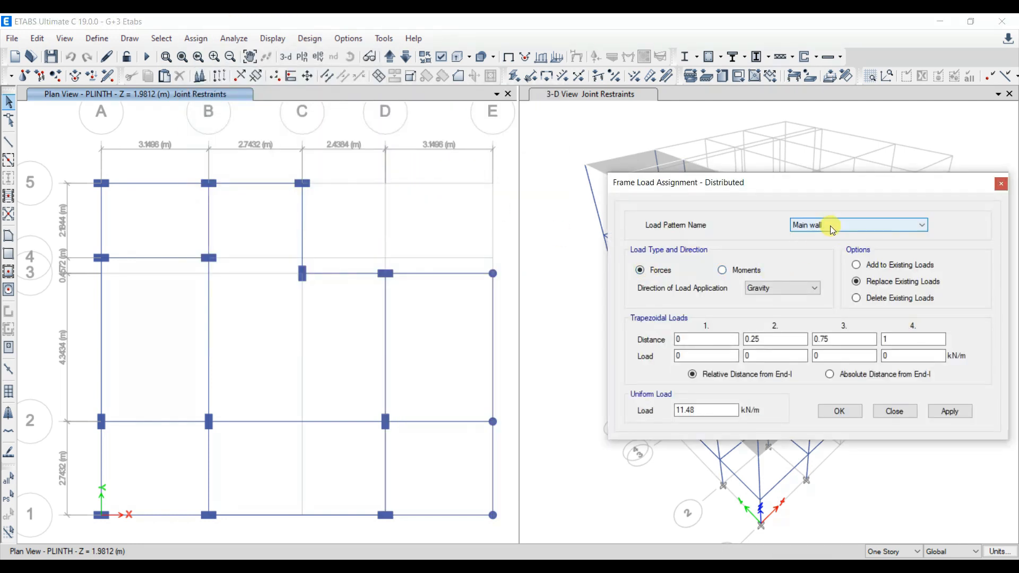
click(831, 227)
click(830, 227)
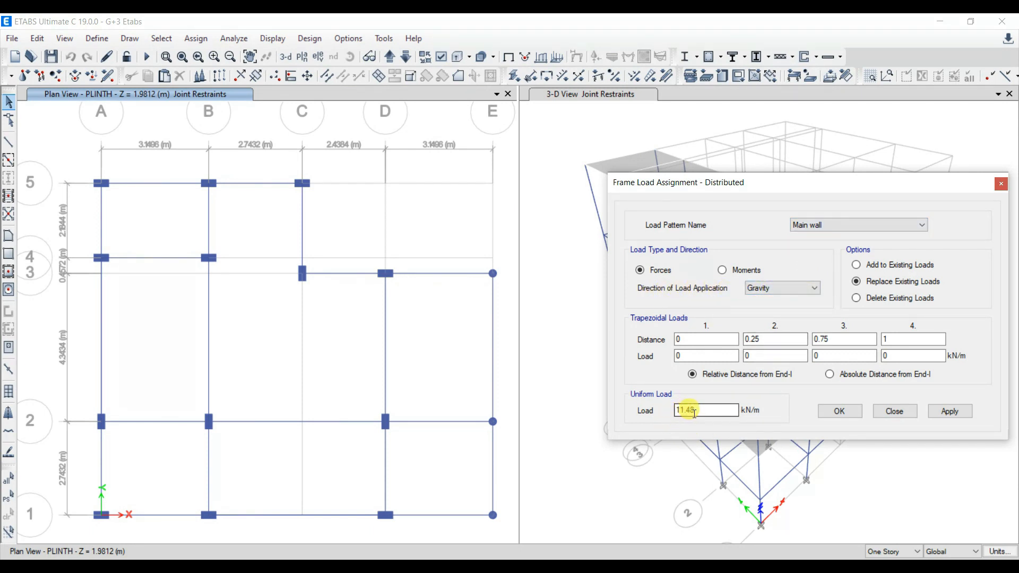
click(161, 190)
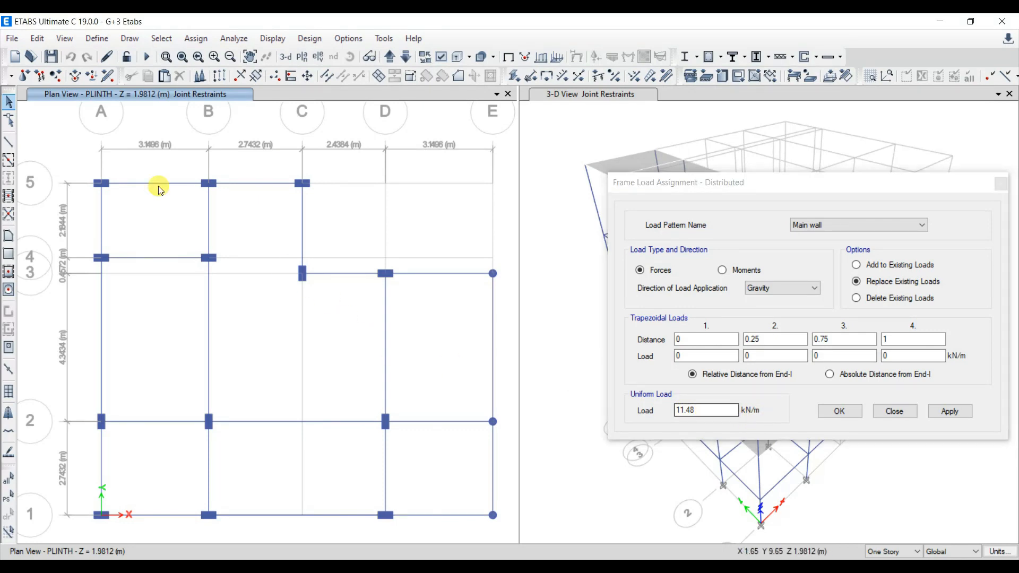
click(159, 183)
click(236, 183)
click(330, 273)
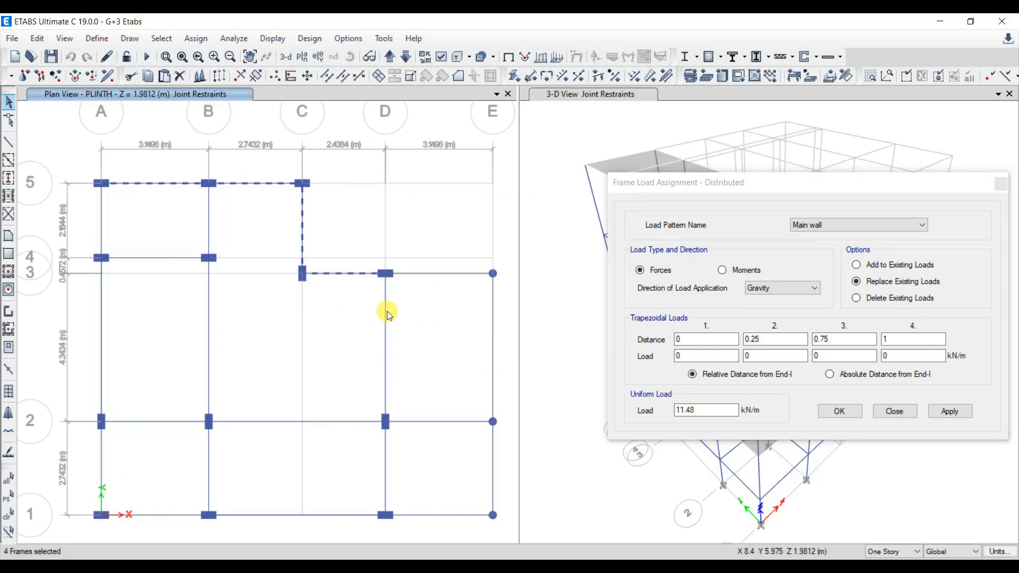
click(384, 362)
click(384, 455)
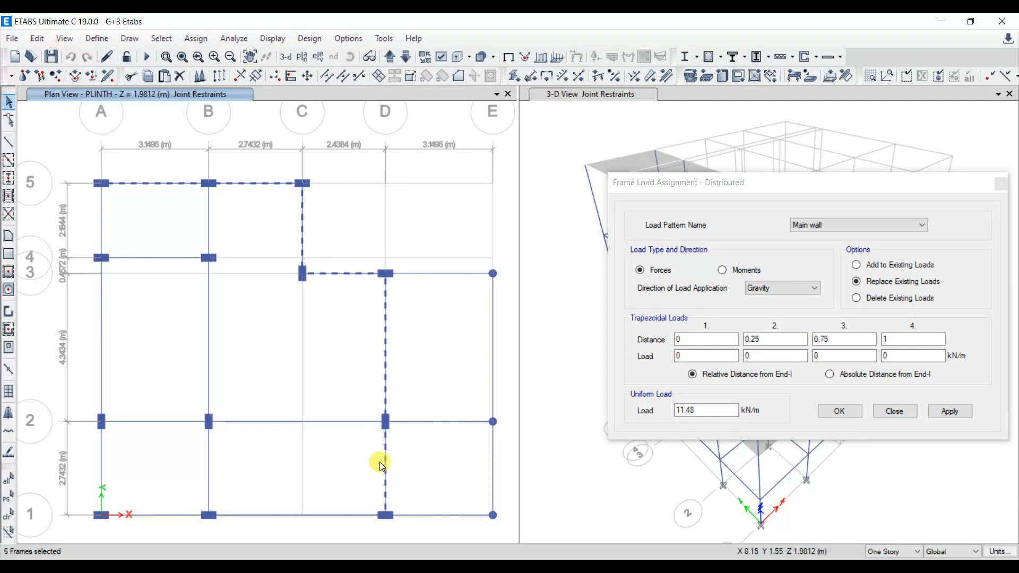
click(950, 411)
click(841, 412)
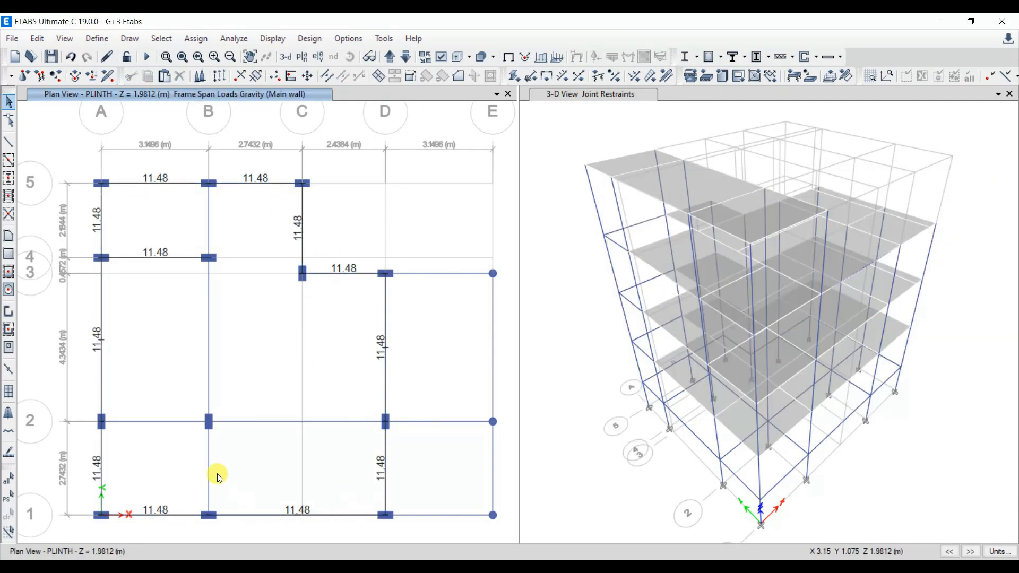
Switch to AutoCAD and examine the ground floor plan for the partition wall positions, and return to ETABS.
key(alt+Tab)
scroll(820, 321, down, 2)
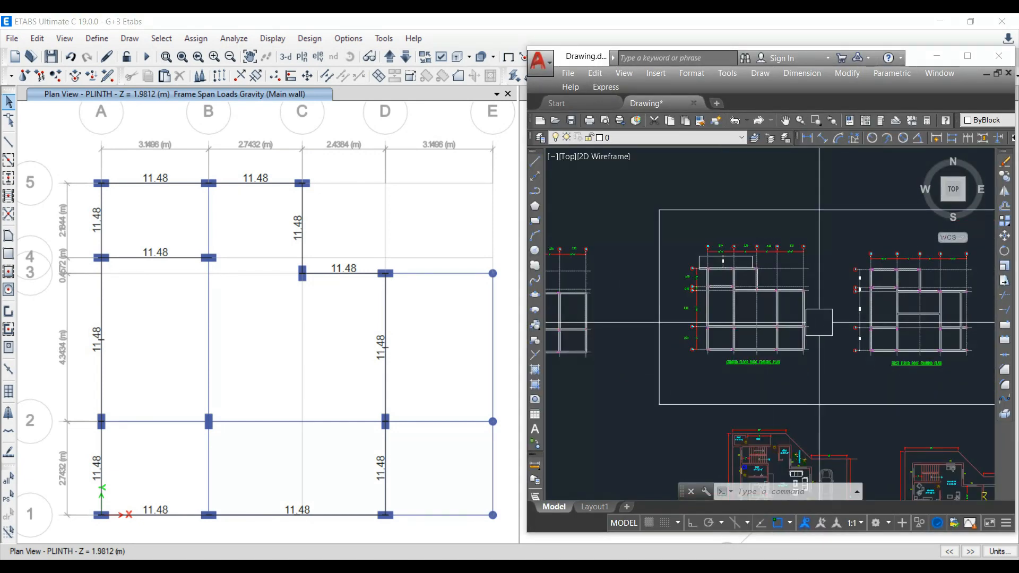
scroll(661, 331, up, 2)
middle_drag(766, 372, 639, 282)
middle_drag(865, 454, 711, 311)
scroll(701, 301, up, 4)
scroll(711, 313, down, 3)
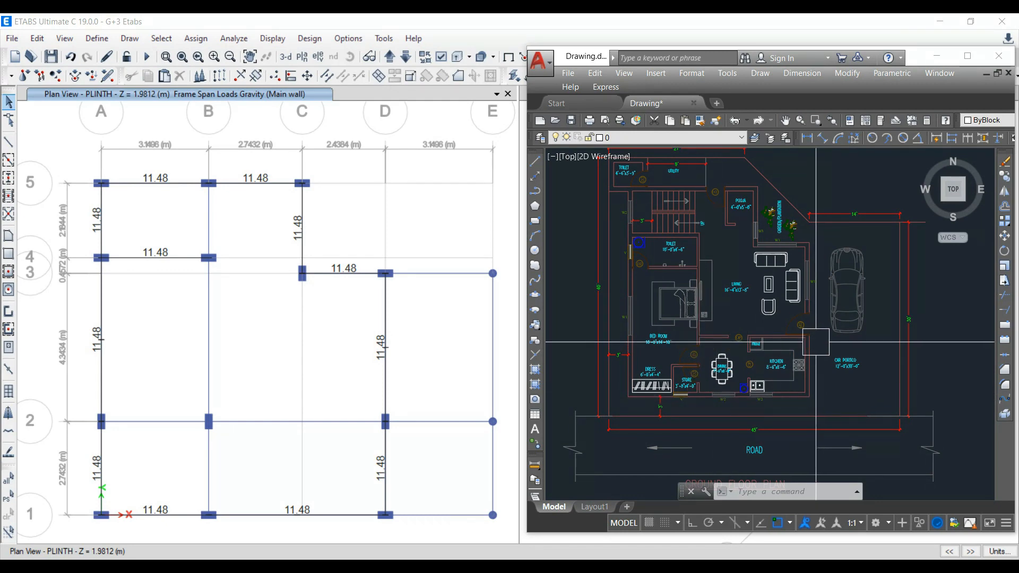
click(938, 54)
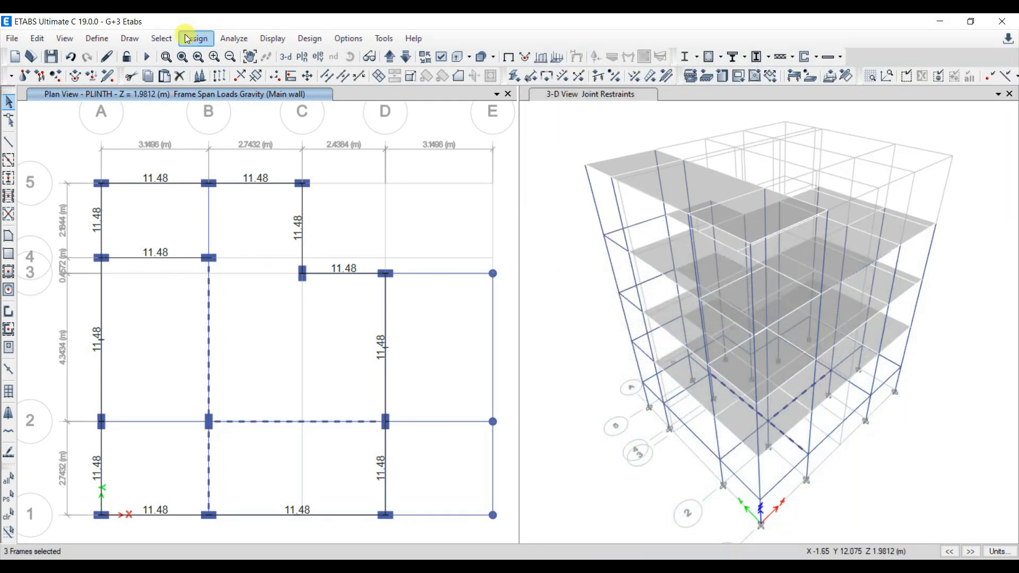
Assign a uniform Partition wall load of 5.71 kN/m to the plinth beams on grid B from 1 to 4 and grid 2 from B to D.
click(195, 39)
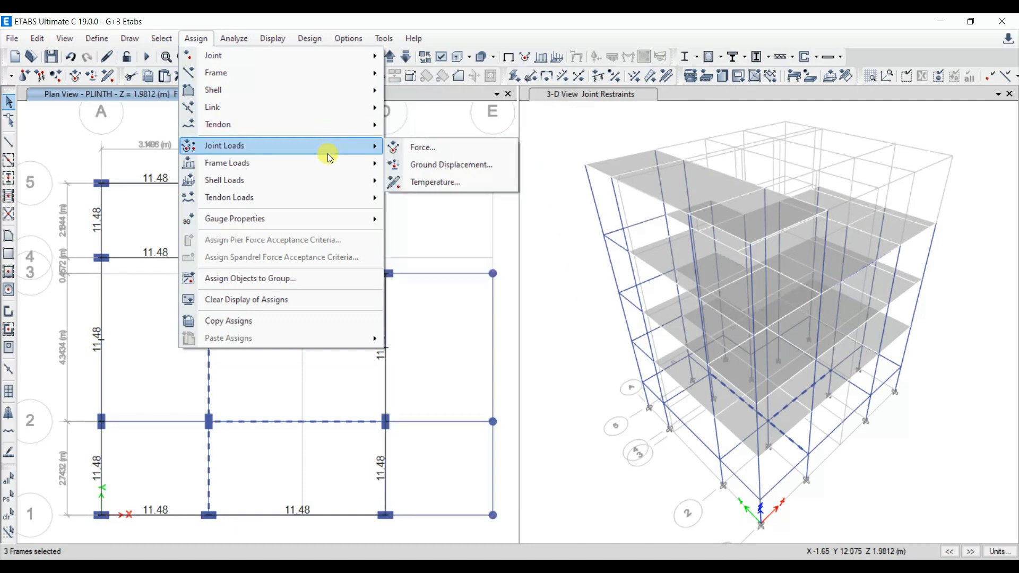
mouse_move(366, 164)
click(429, 183)
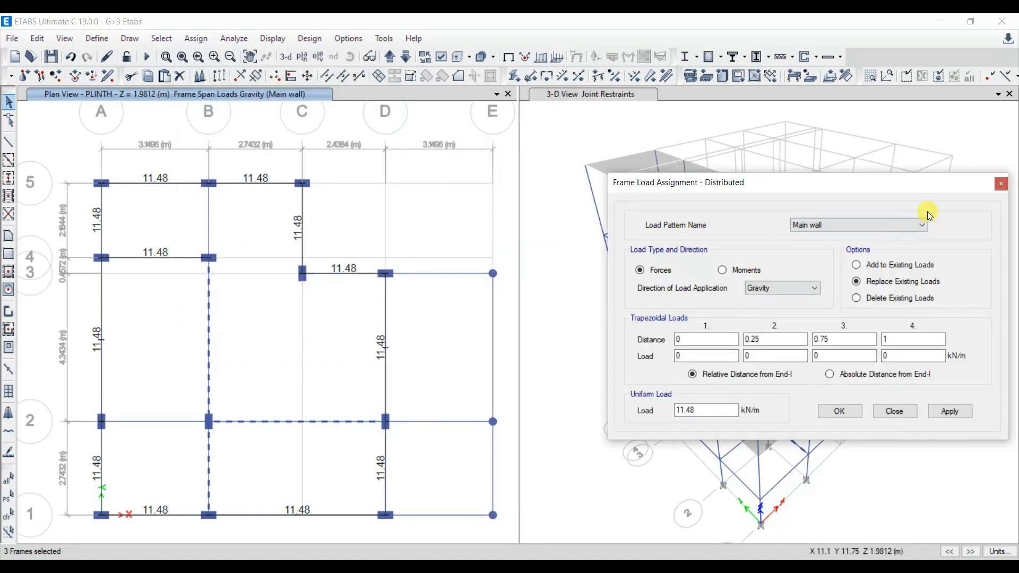
click(922, 225)
click(860, 245)
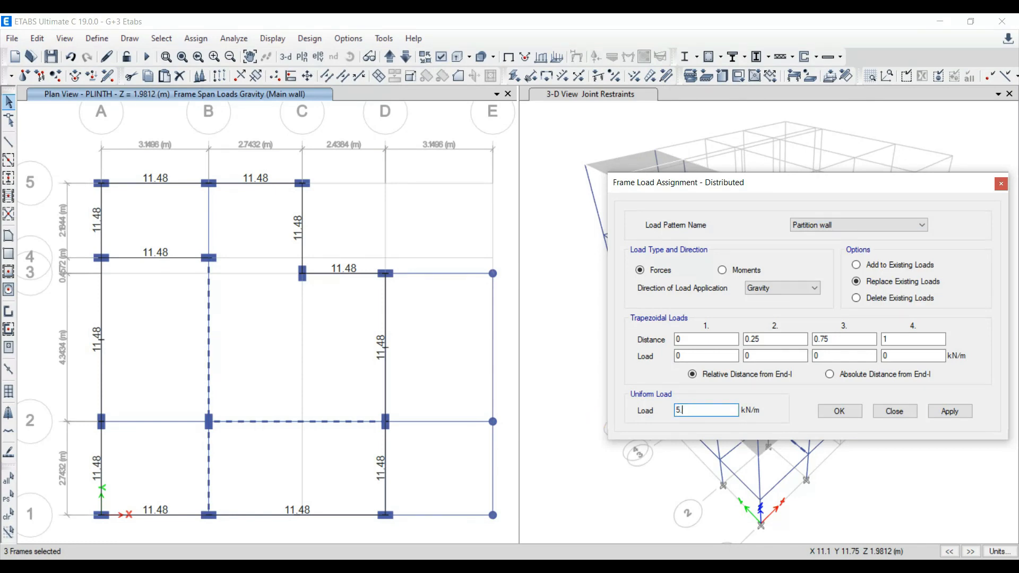
text(5.71)
click(839, 411)
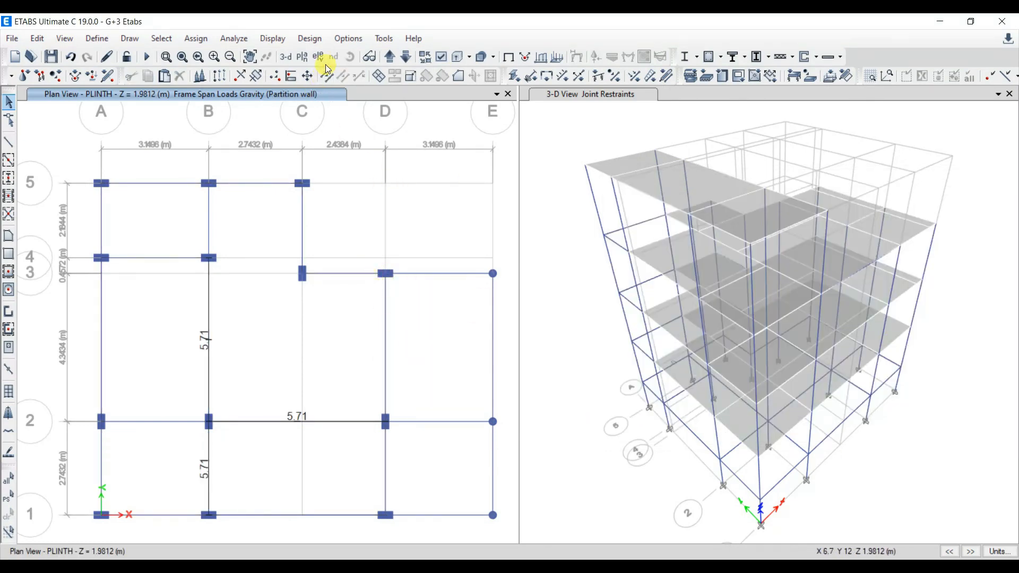
On the GF ROOF level, assign a uniform Main wall load of 5.71 kN/m to the outer beams and the grid 4 beam between A and B.
click(390, 57)
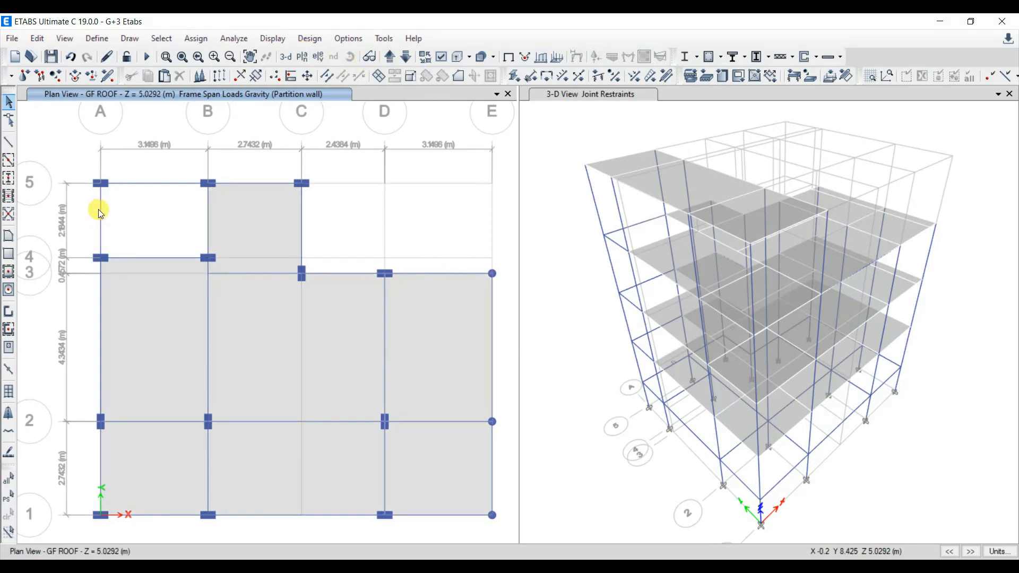
middle_drag(100, 210, 104, 186)
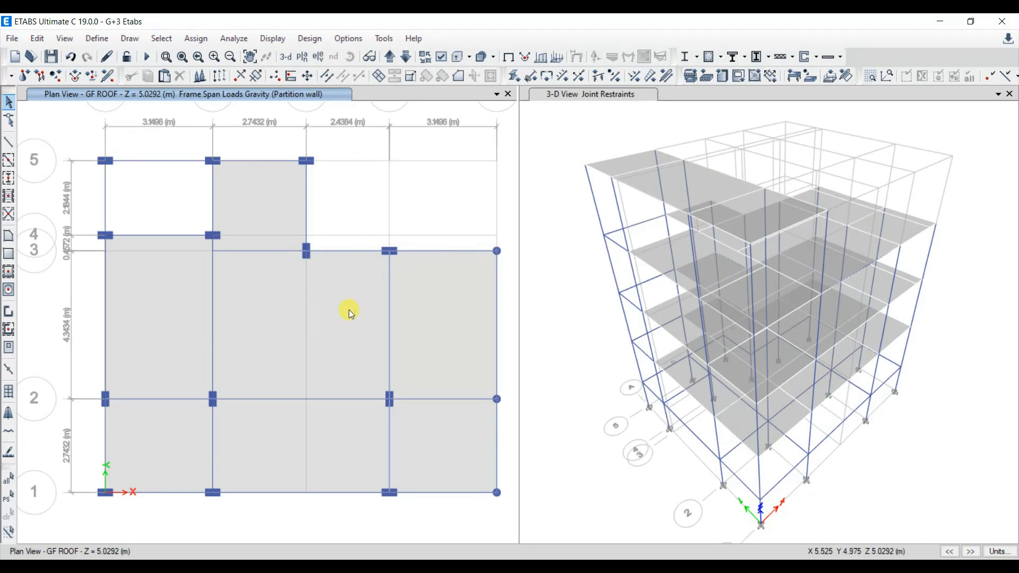
click(198, 39)
mouse_move(266, 73)
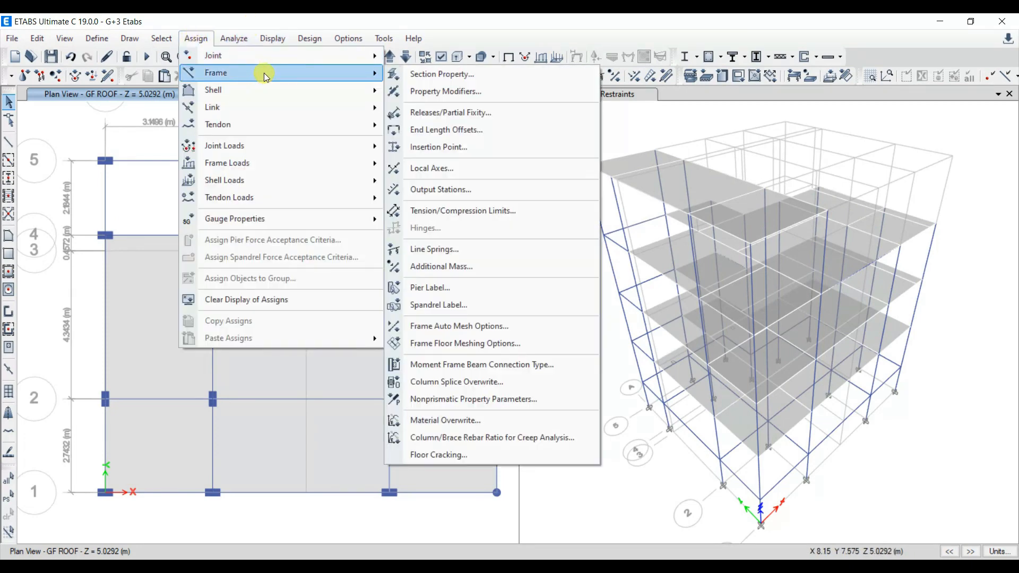
mouse_move(292, 162)
click(432, 182)
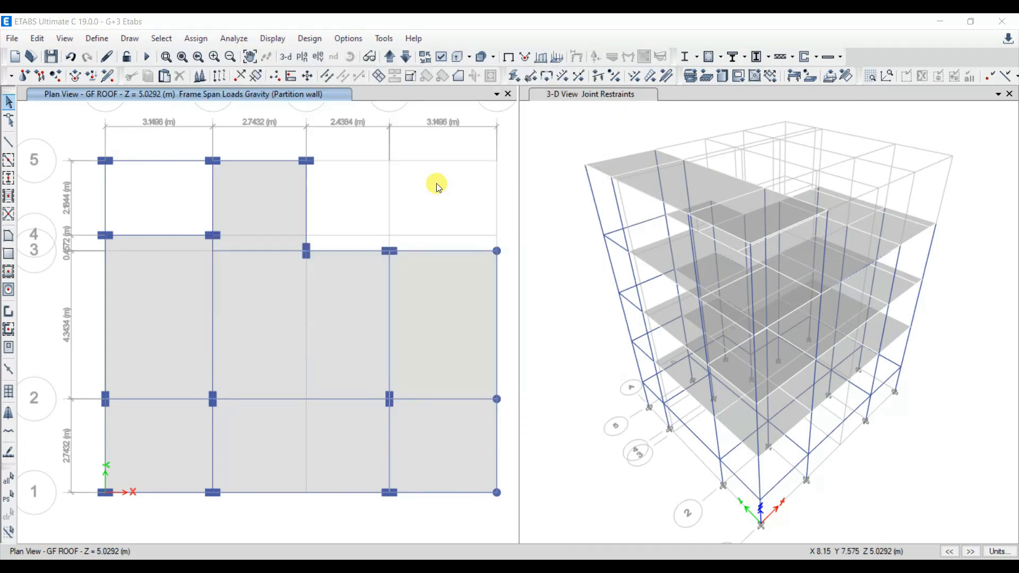
click(825, 225)
click(820, 253)
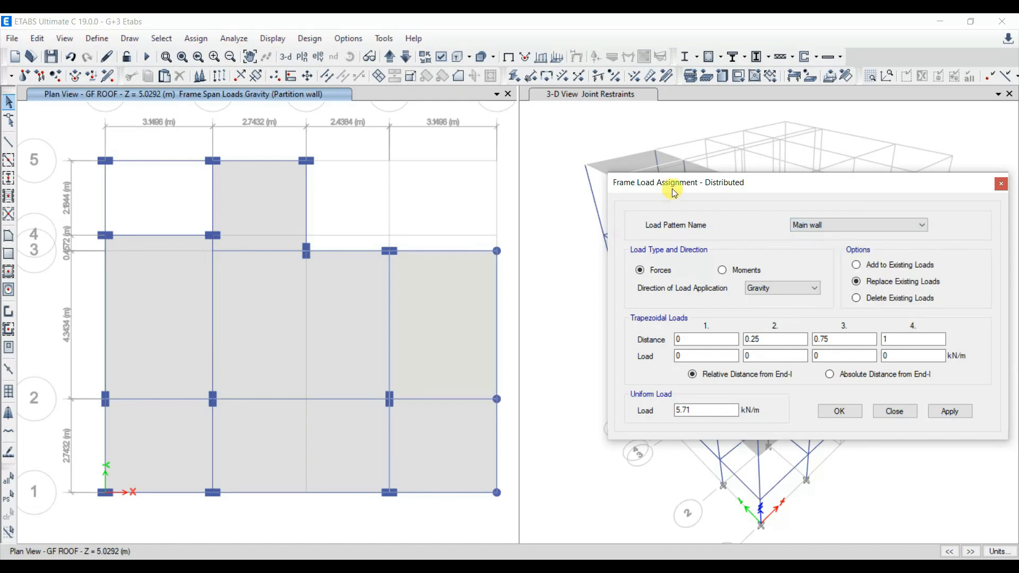
click(950, 412)
click(886, 409)
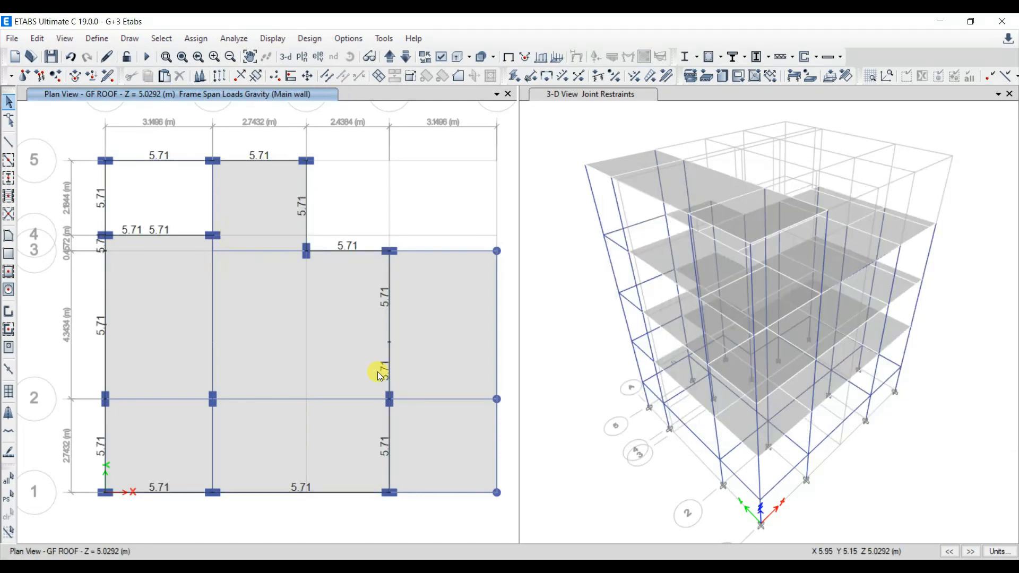
Switch to AutoCAD and examine the typical floor plan for its wall layout, and return to ETABS.
key(alt+Tab)
scroll(719, 342, down, 4)
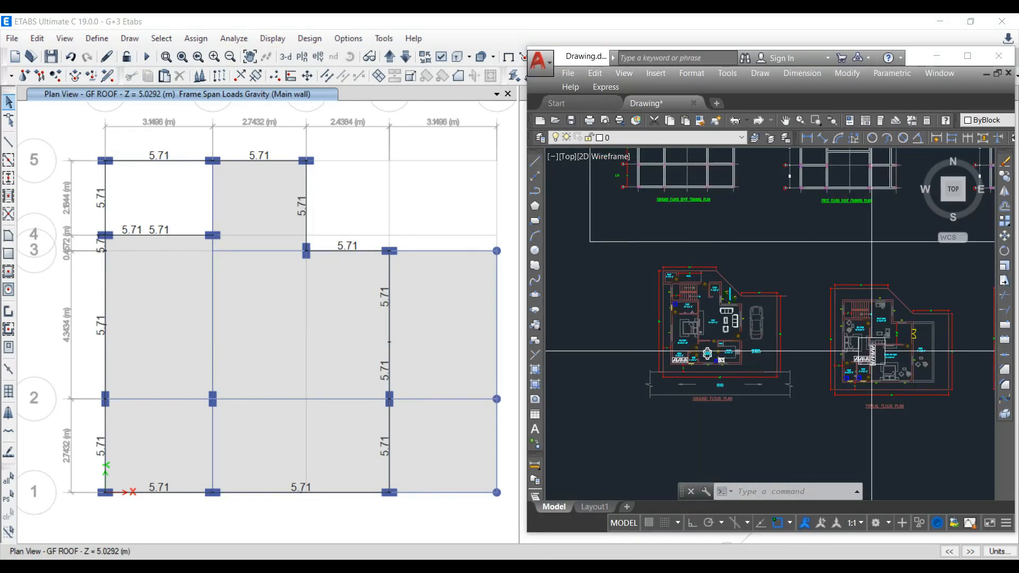
scroll(871, 350, up, 6)
middle_drag(871, 350, 743, 400)
middle_drag(725, 297, 728, 265)
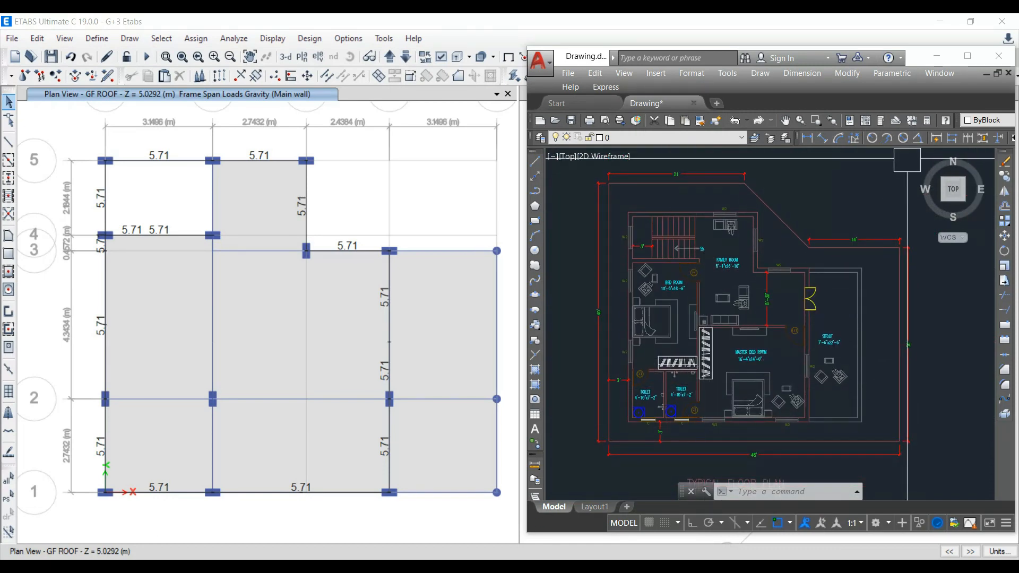
click(940, 55)
Assign a uniform Partition wall load of 5.71 kN/m to the GF ROOF beams on grid B from 1 to 4 and grid 2 from A to B.
click(195, 38)
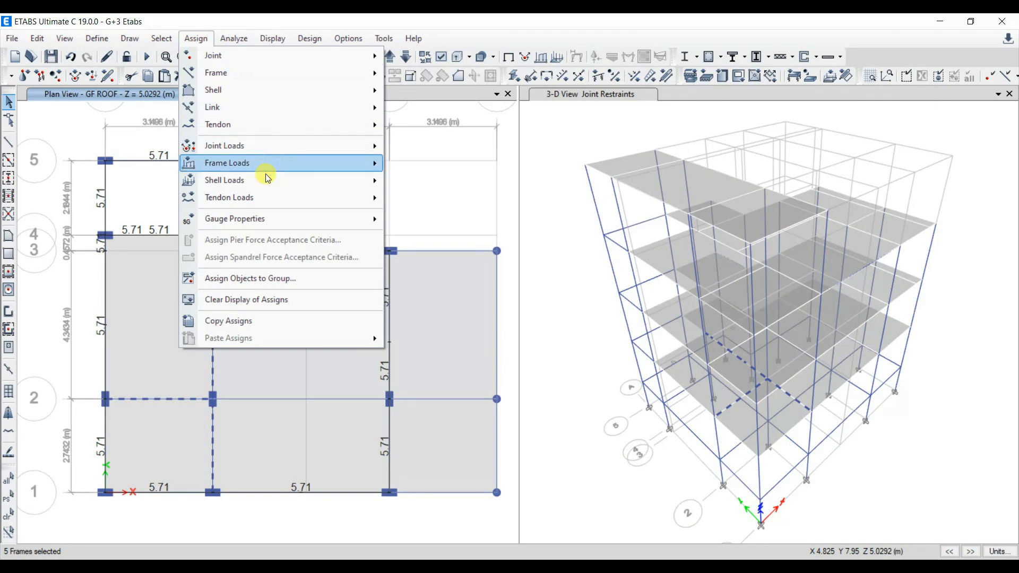
mouse_move(274, 169)
click(413, 180)
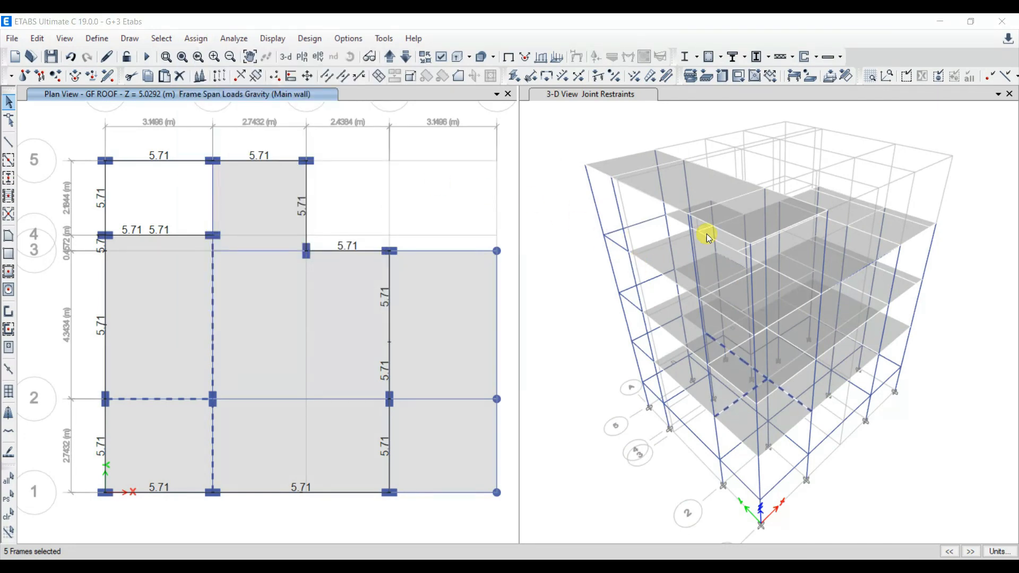
click(903, 220)
click(864, 253)
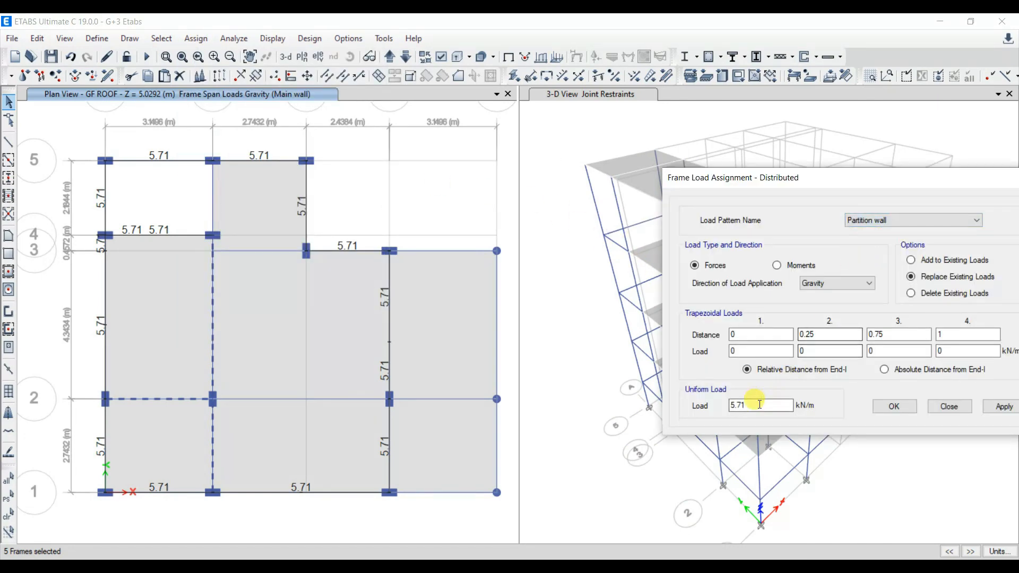
click(995, 413)
click(892, 407)
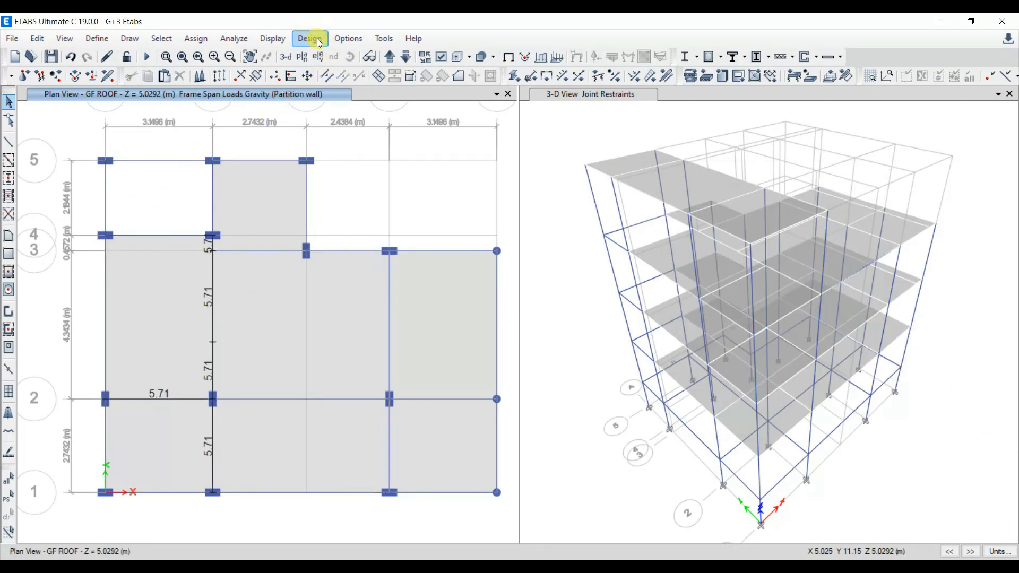
Return the plan view to the PLINTH level and begin another frame load assignment.
click(407, 57)
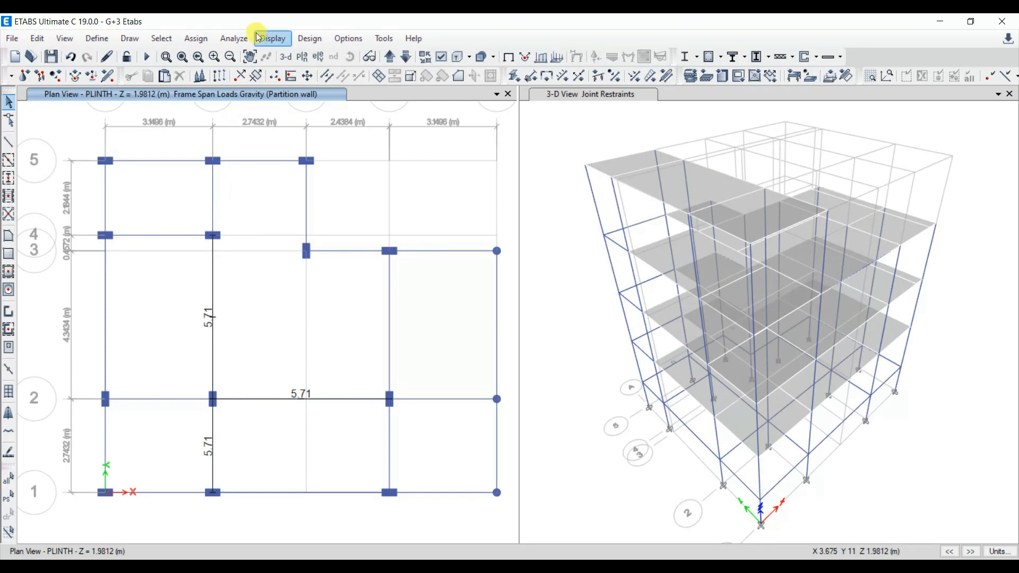
click(197, 39)
mouse_move(278, 162)
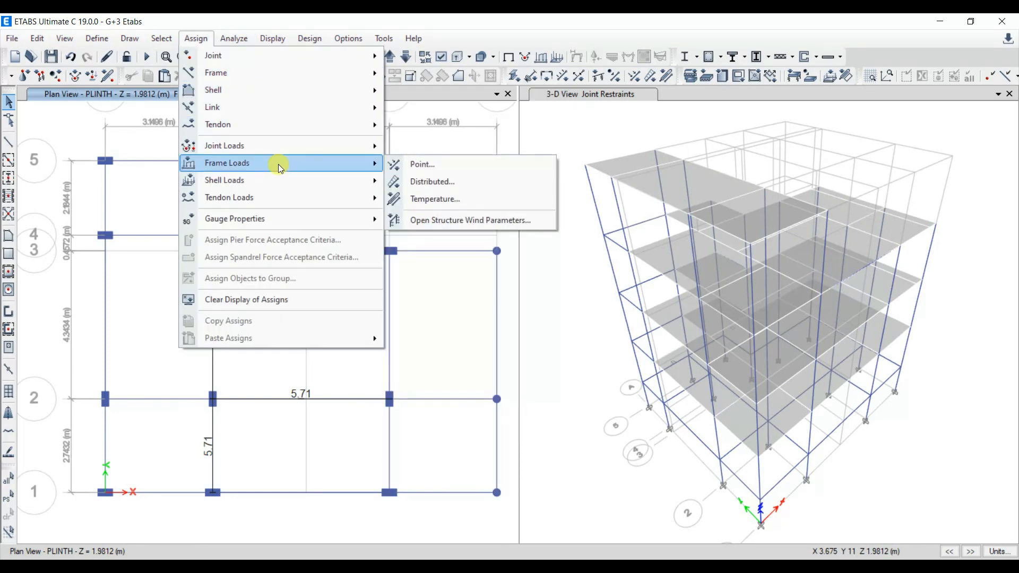
Assign a 16.02 kN/m Stair RLB uniform load to the plinth beam on grid B between grids 4 and 5.
click(462, 180)
click(871, 220)
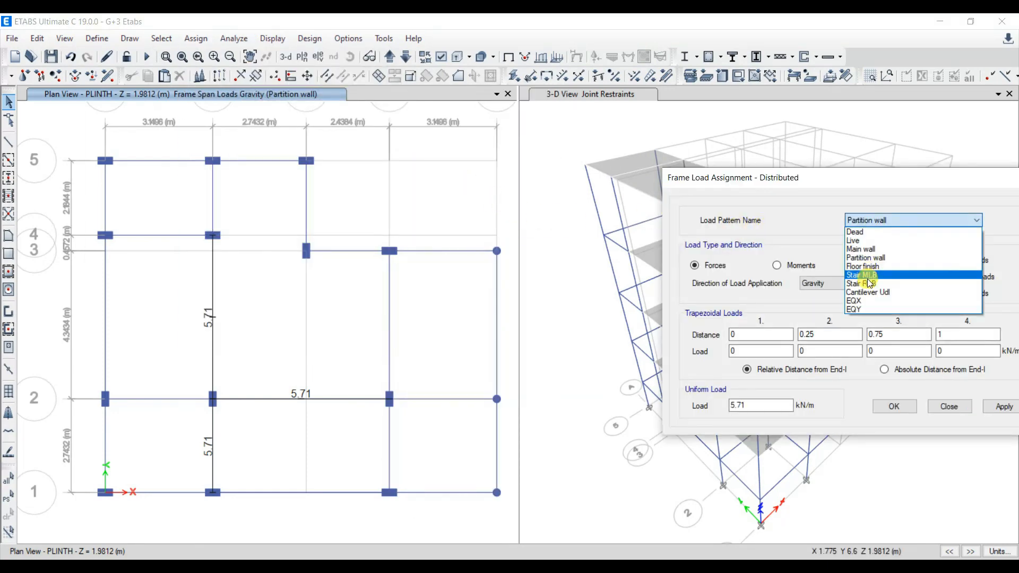
click(871, 286)
drag(770, 406, 661, 423)
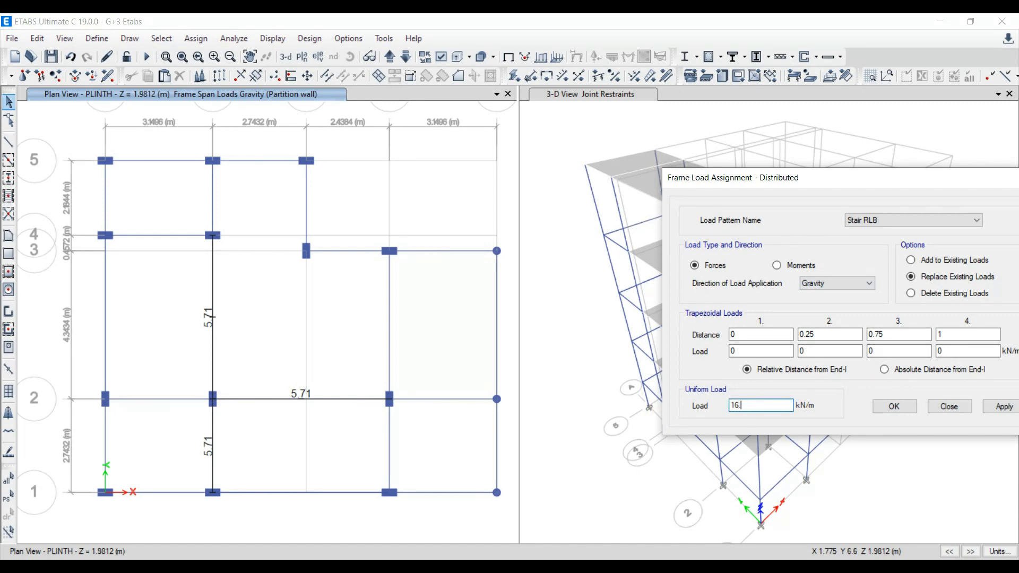
click(211, 196)
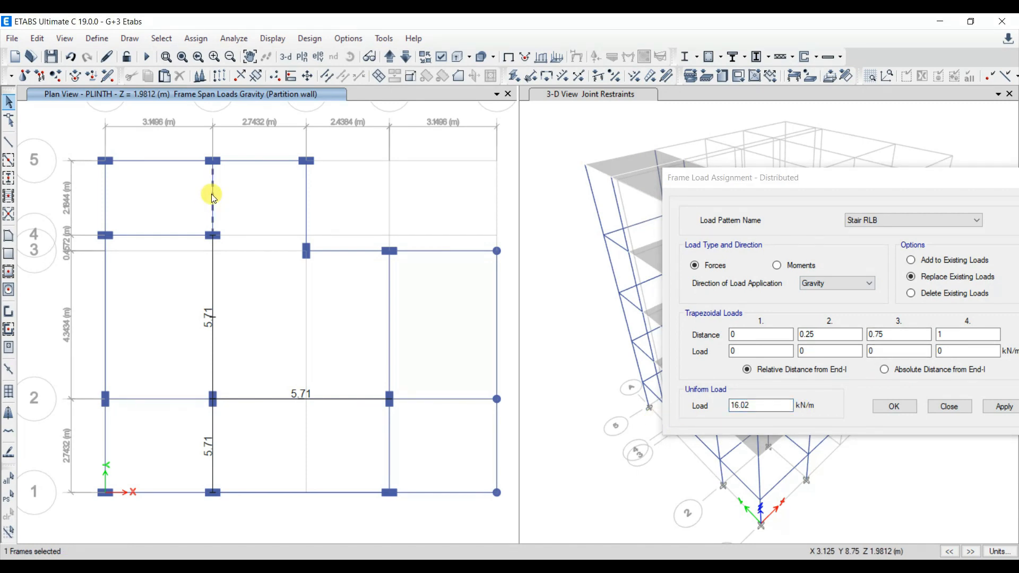
click(1002, 408)
click(895, 408)
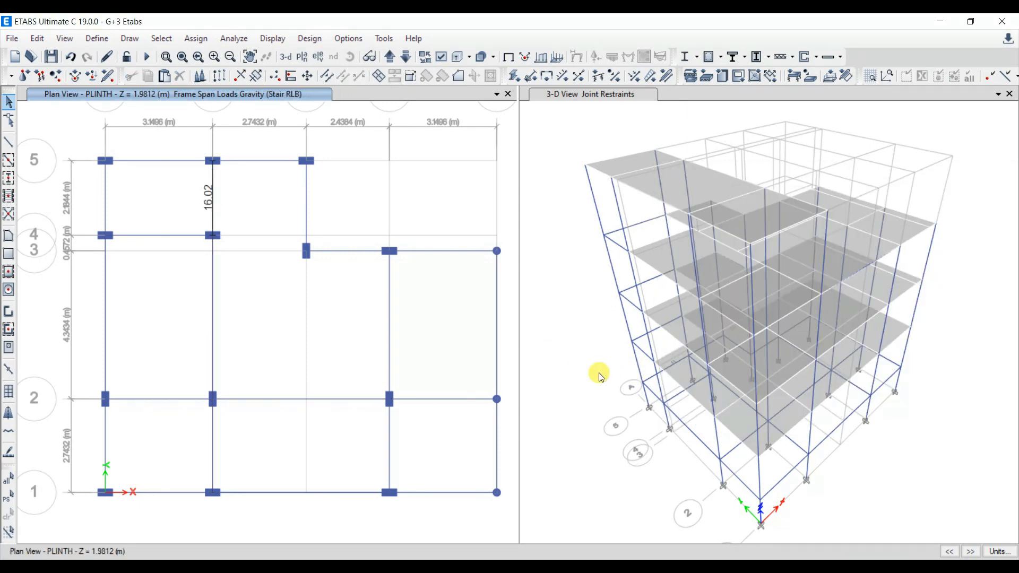
Copy the floor beams on grid A between grids 4 and 5 and paste them with Delta Y 0 and Delta Z -1.5 m.
click(597, 319)
scroll(600, 378, up, 3)
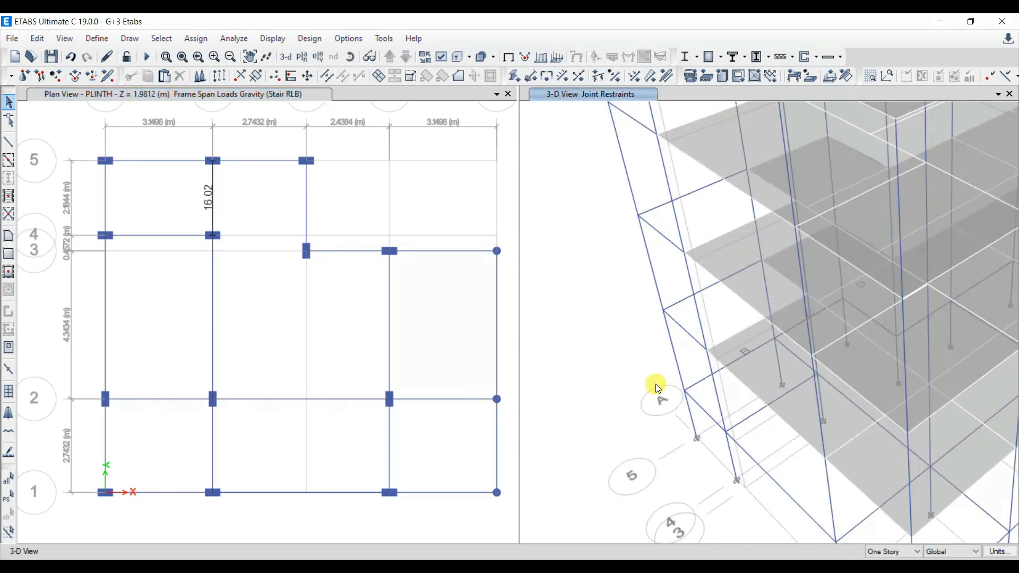
click(687, 333)
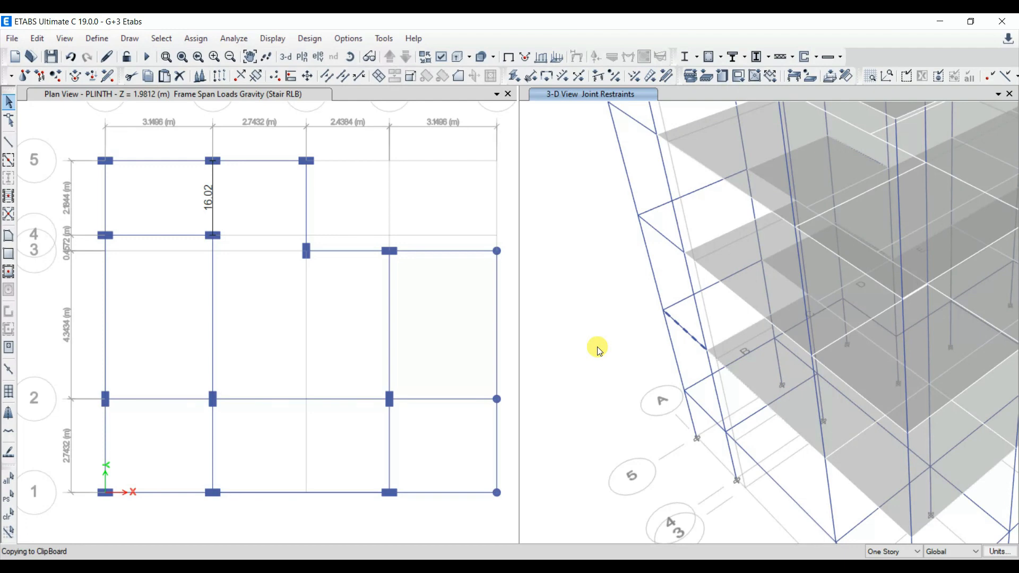
key(ctrl+v)
drag(533, 272, 486, 277)
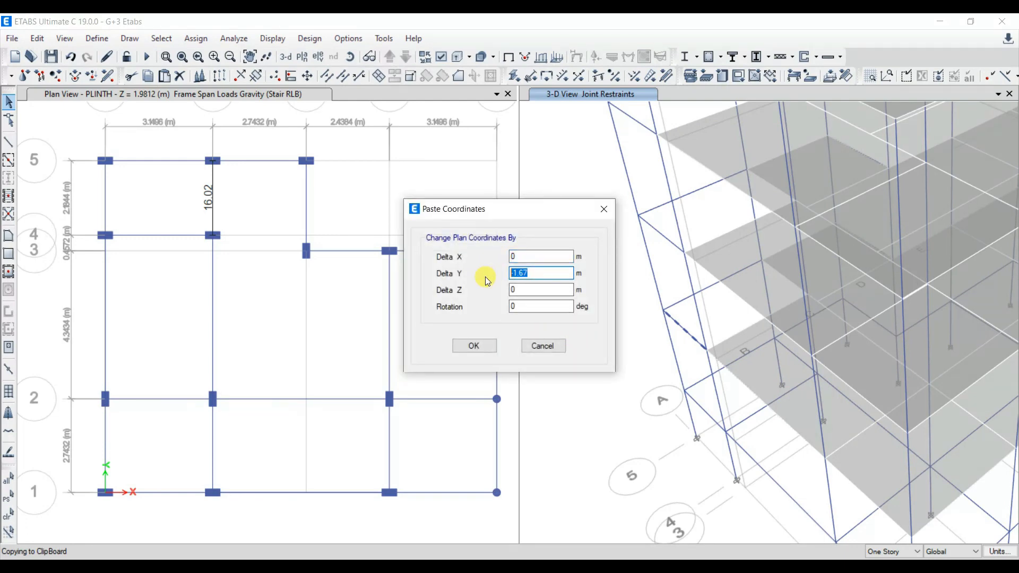
text(0)
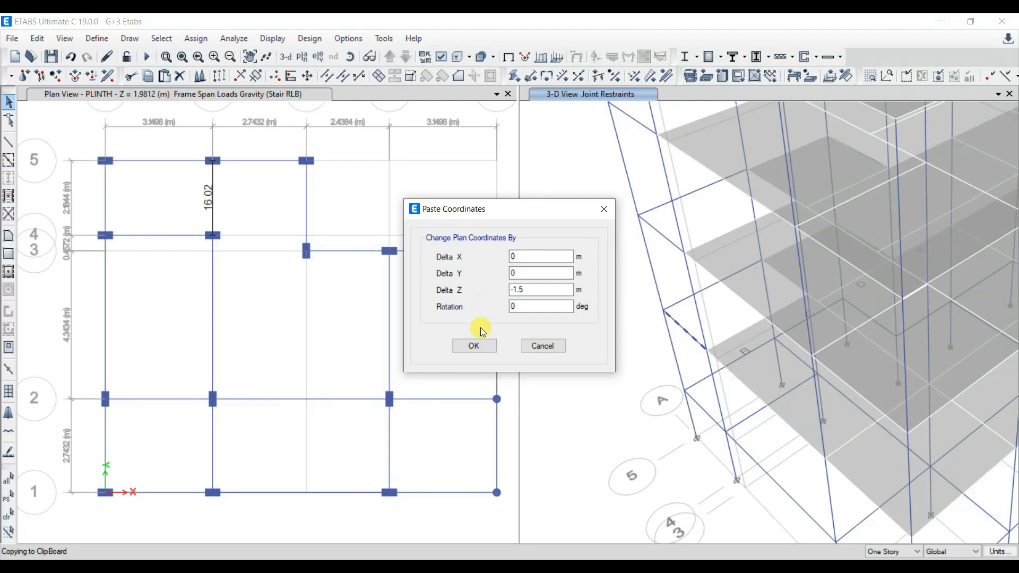
click(474, 346)
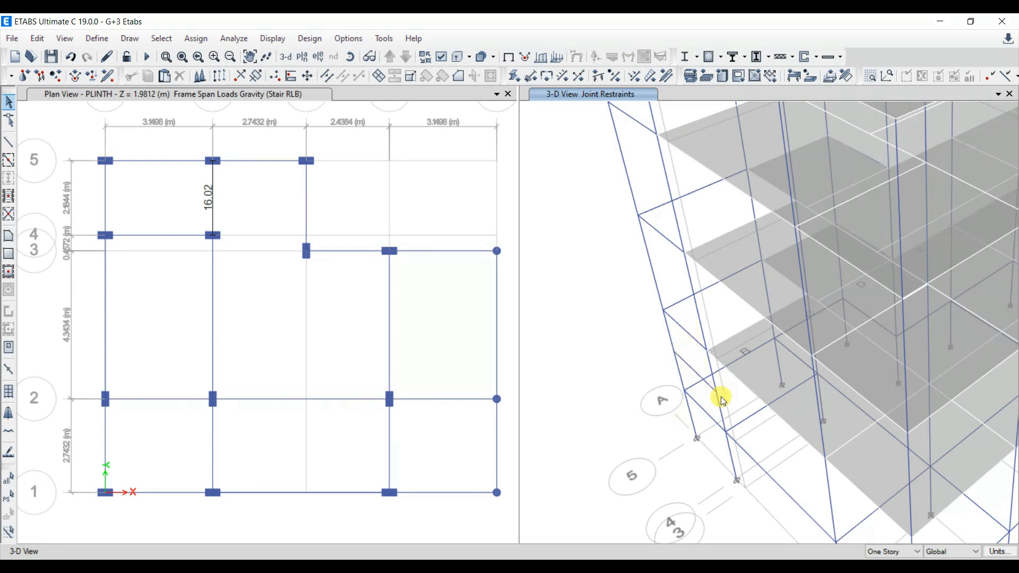
middle_drag(670, 330, 655, 389)
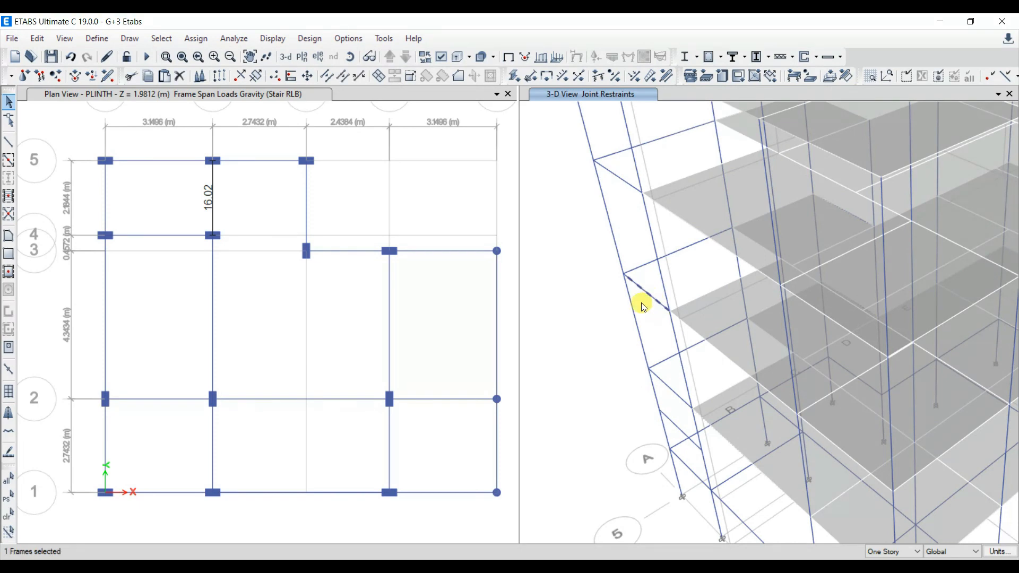
scroll(570, 345, down, 5)
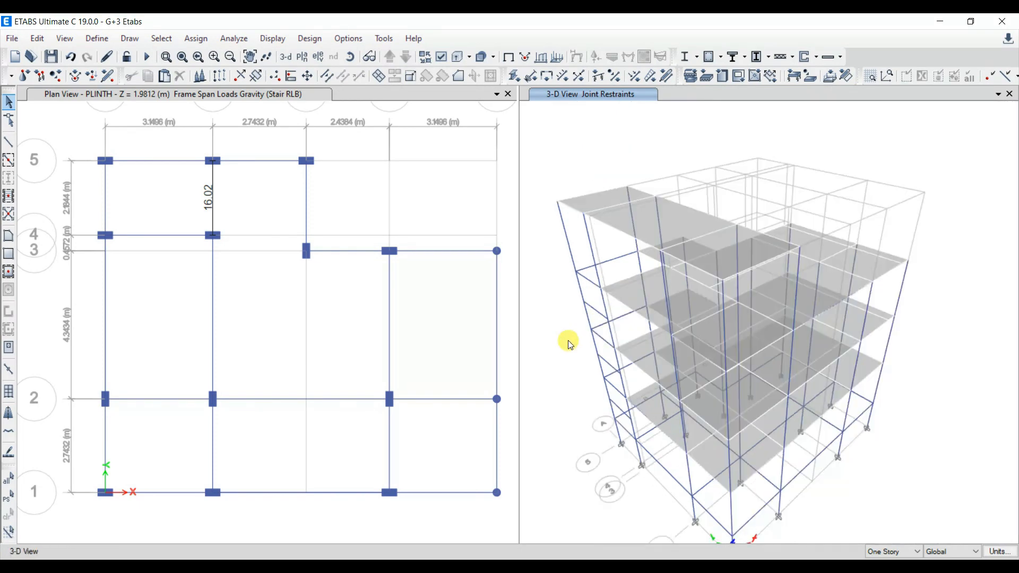
Assign a 14.4 kN/m Stair MLB uniform load to the three mid-landing beams in the 3-D view.
click(618, 410)
click(608, 366)
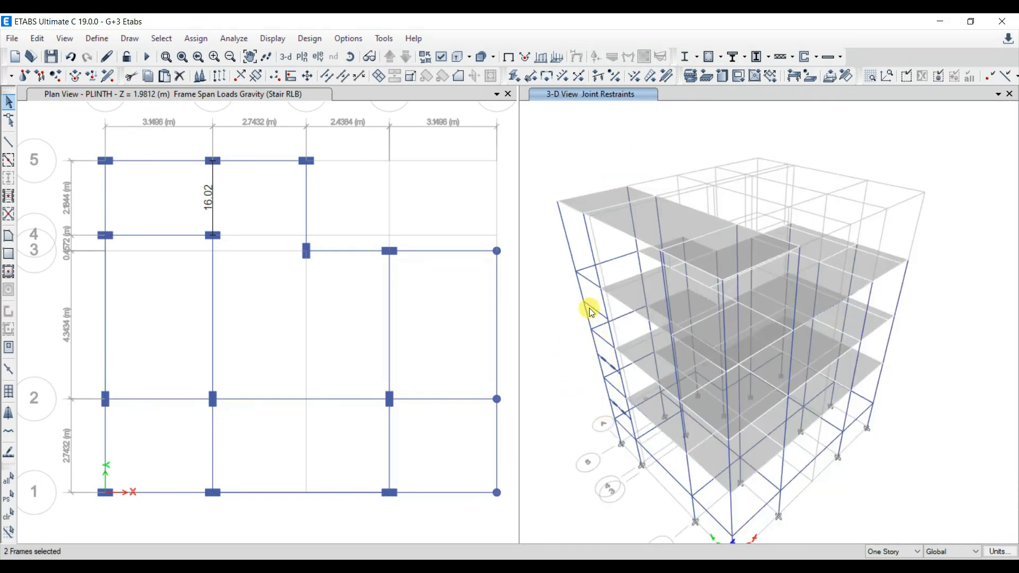
scroll(590, 311, up, 3)
click(196, 38)
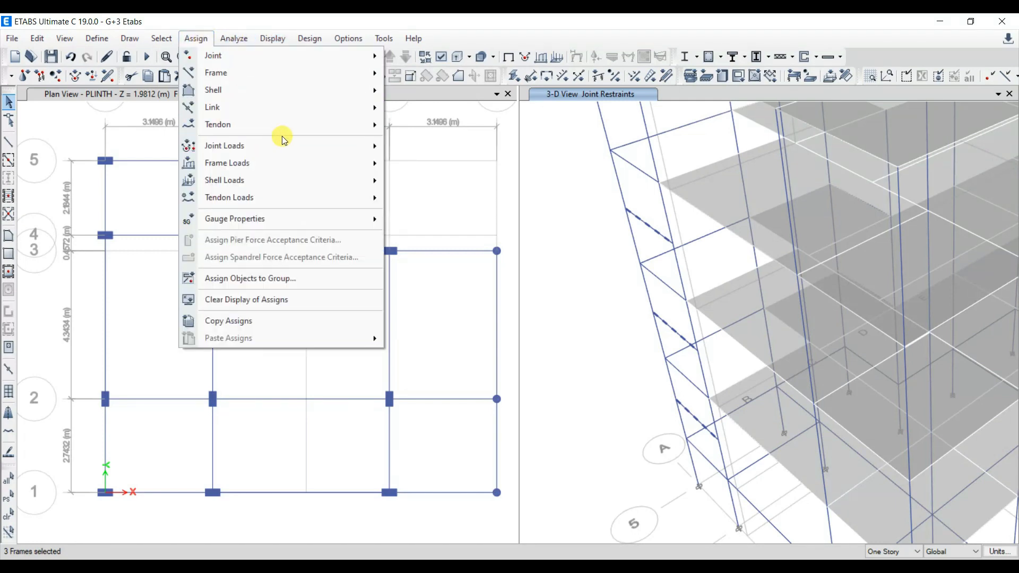
click(425, 180)
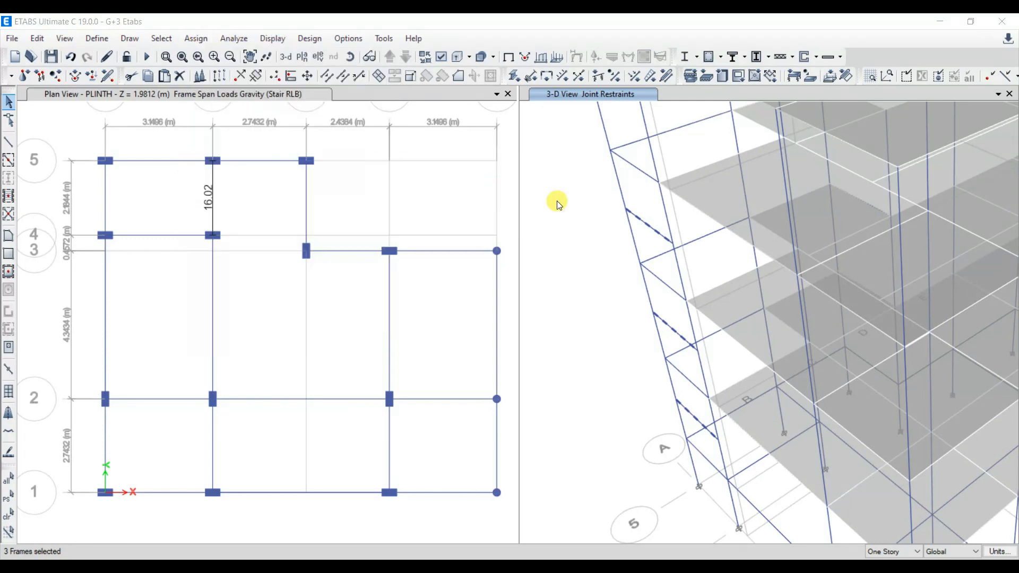
click(902, 218)
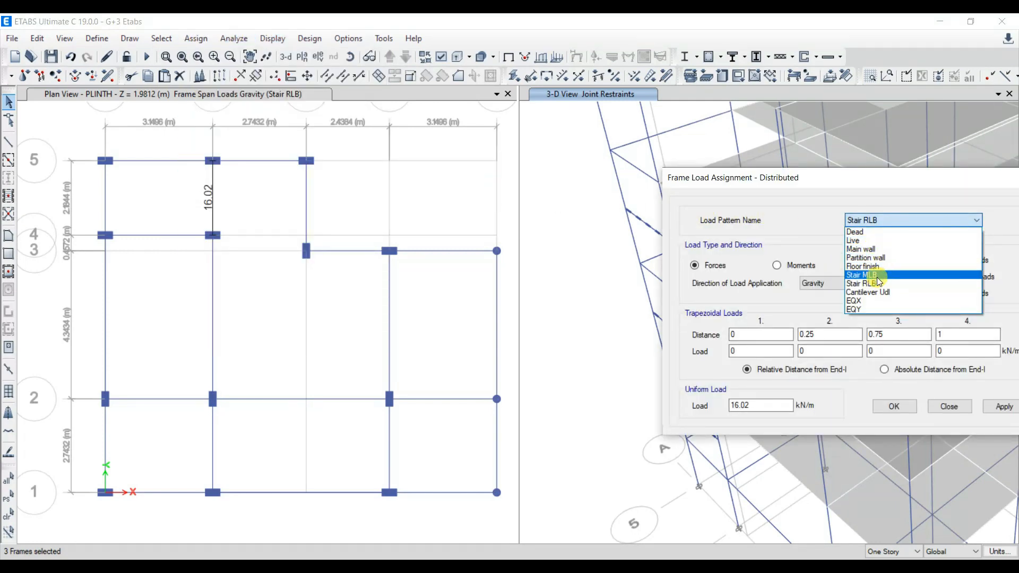
click(873, 272)
double_click(751, 406)
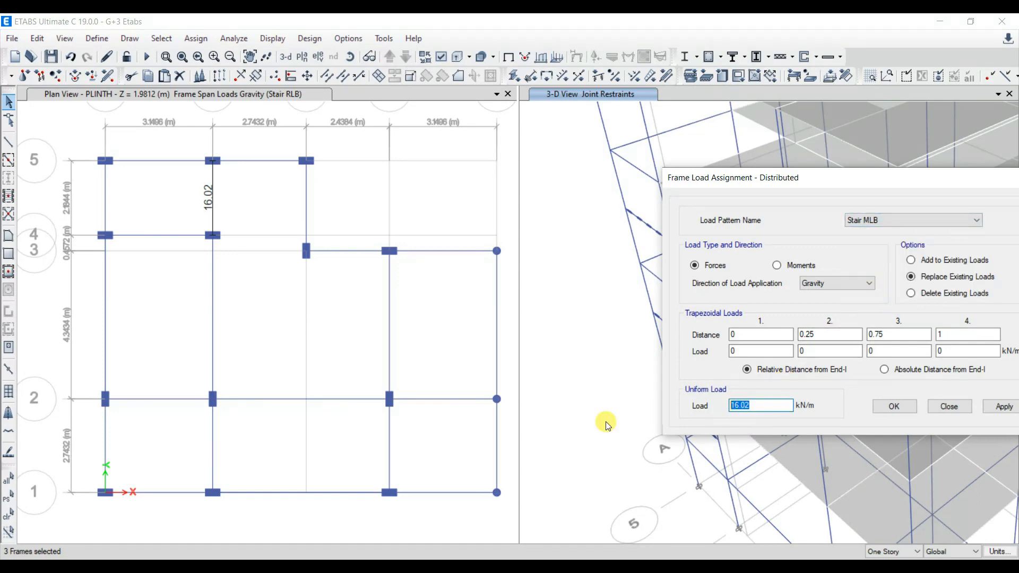
click(1005, 407)
click(903, 411)
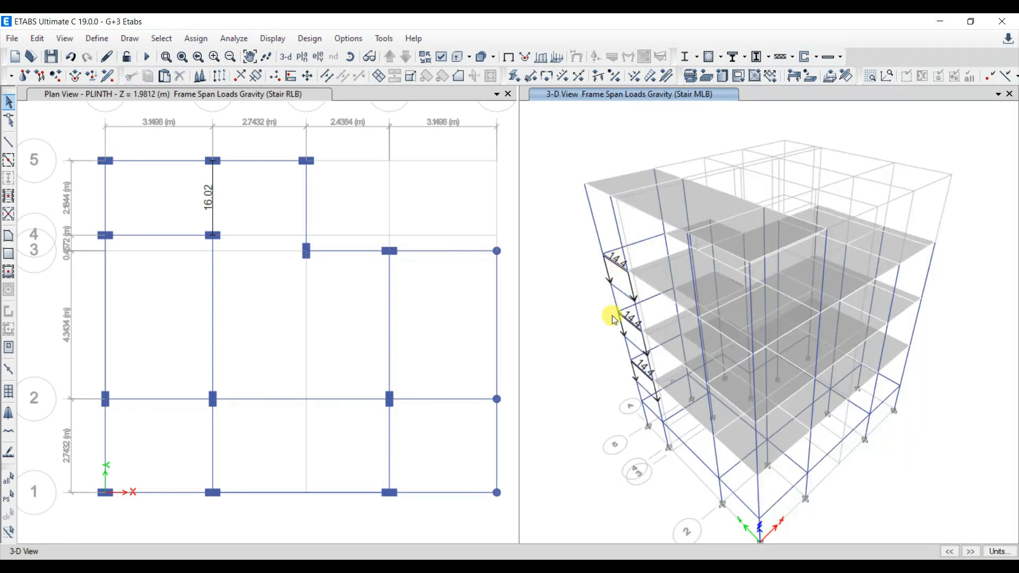
On the GF ROOF plan, assign a 16.02 kN/m Stair RLB uniform load to the grid B beam between grids 4 and 5.
click(380, 170)
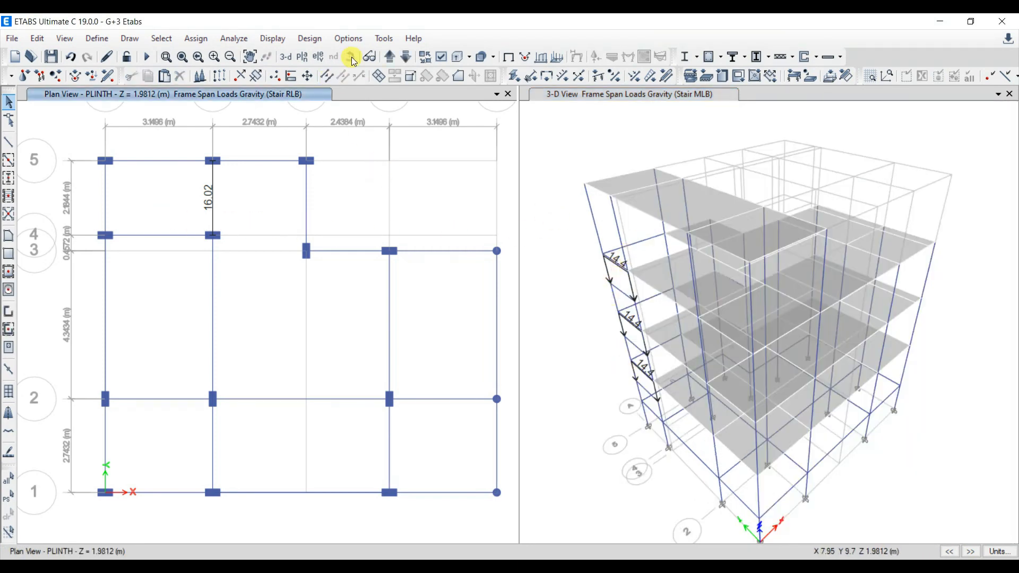
click(390, 56)
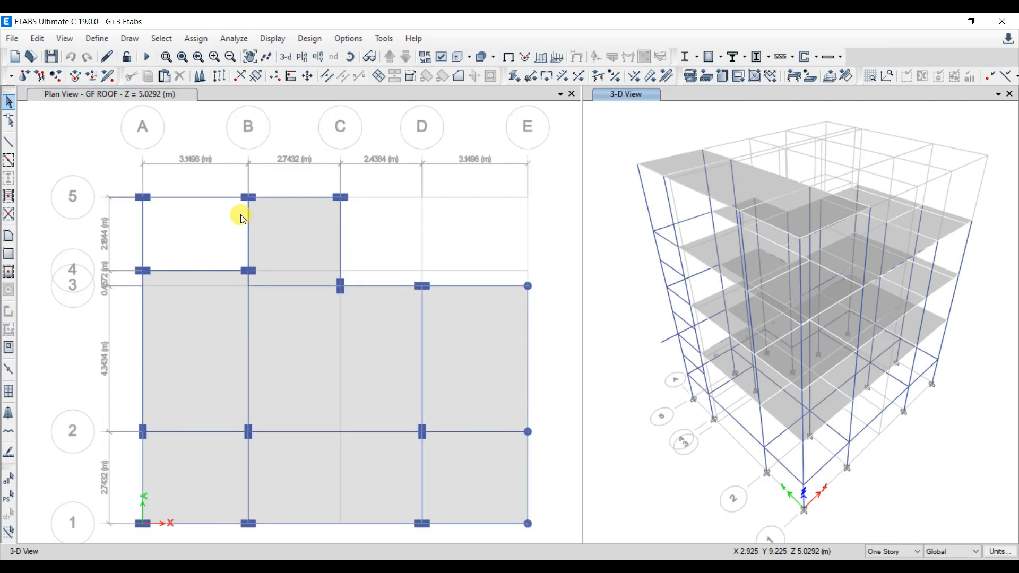
click(250, 222)
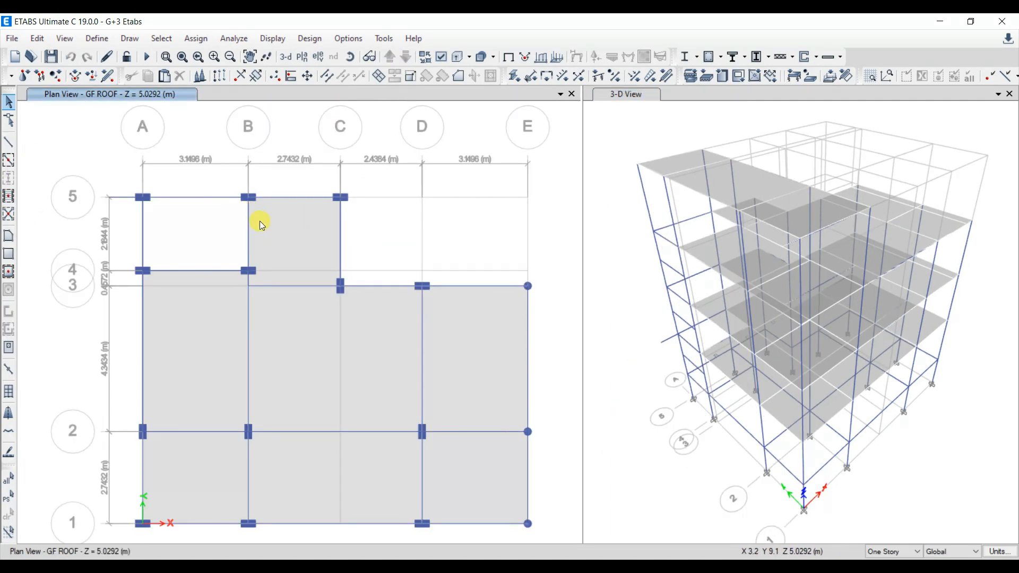
click(248, 221)
click(196, 39)
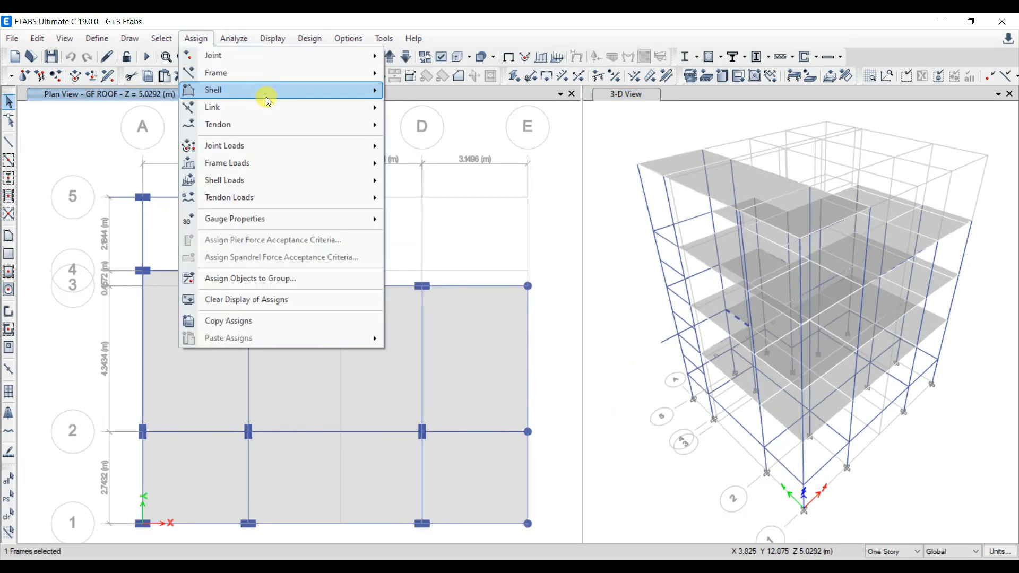
mouse_move(387, 164)
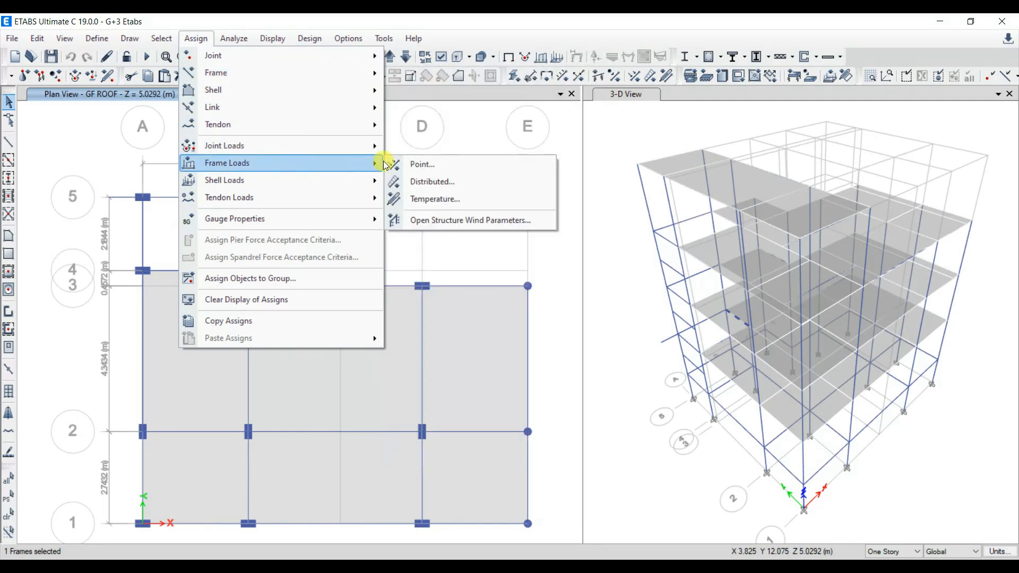
click(415, 185)
click(903, 221)
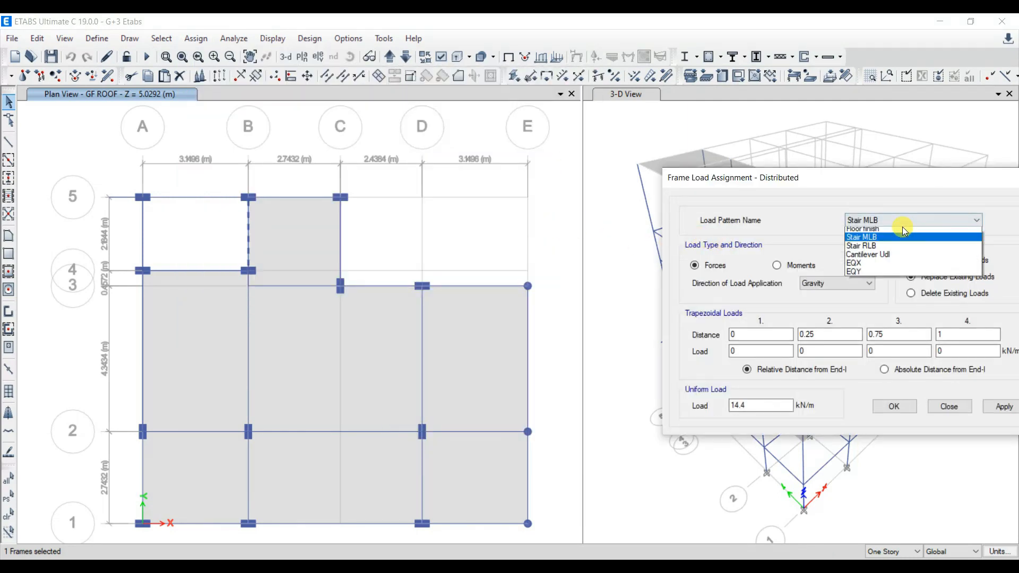
click(863, 262)
double_click(754, 406)
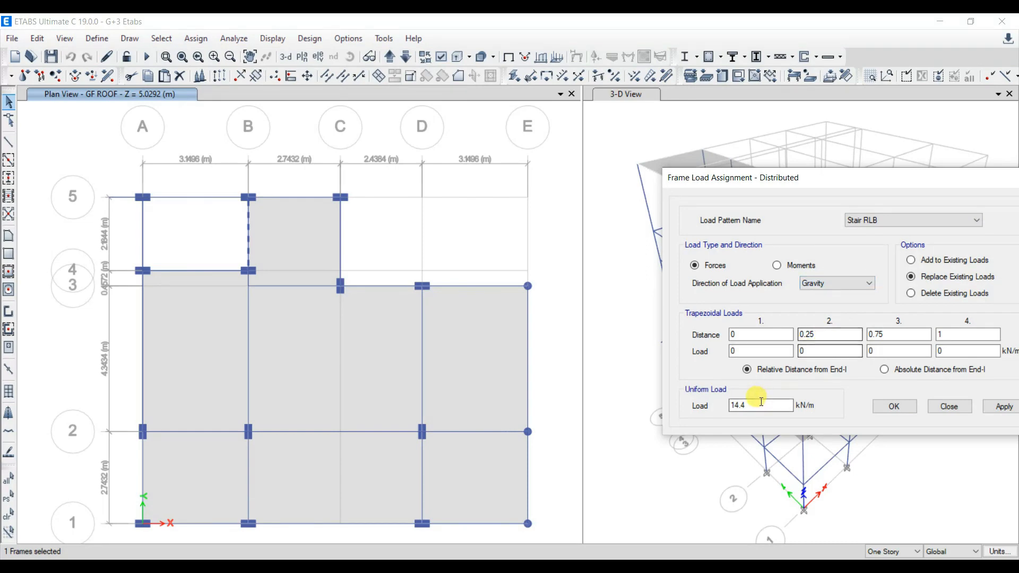
text(1)
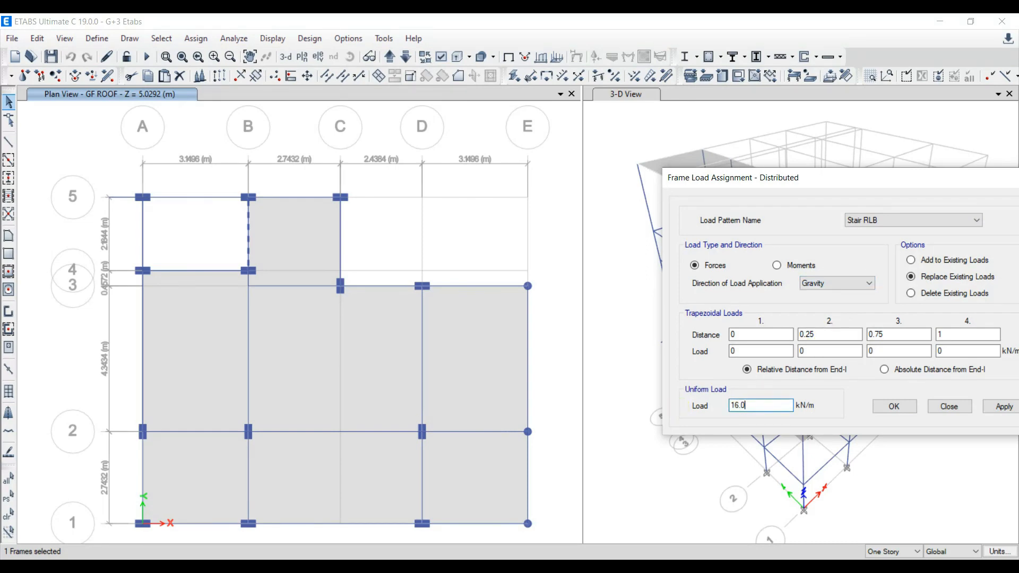
click(1003, 408)
click(893, 406)
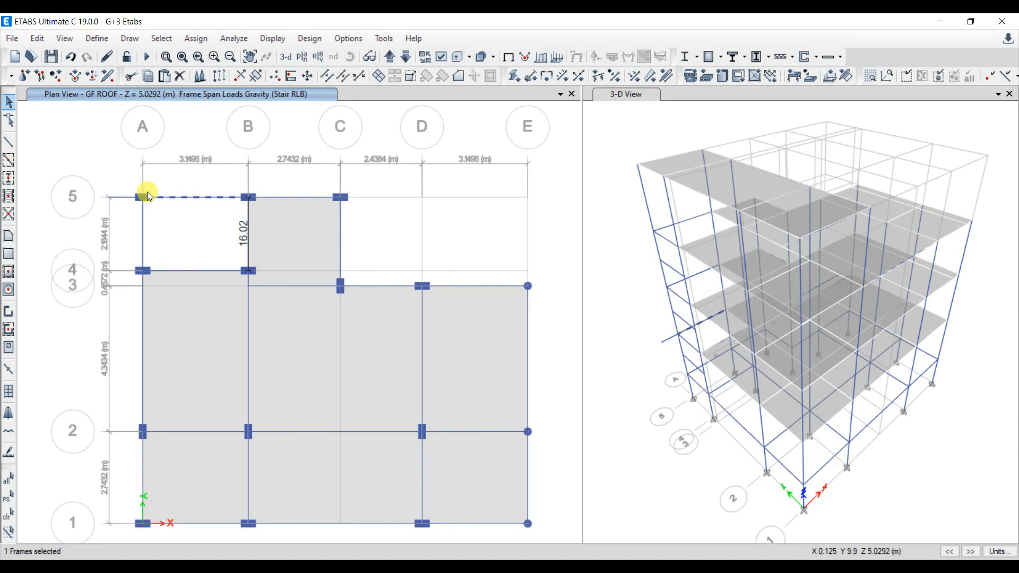
Consult the AutoCAD plan and assign a 9.77 kN/m Cantilever Udl uniform load to the three beam segments along grid 5.
click(126, 198)
click(285, 199)
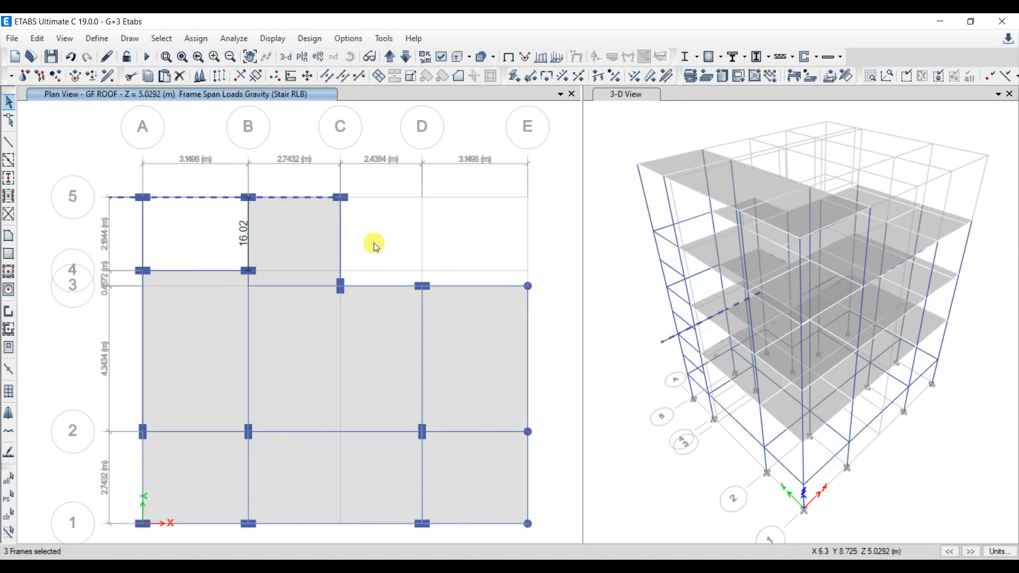
key(alt+Tab)
scroll(683, 260, up, 4)
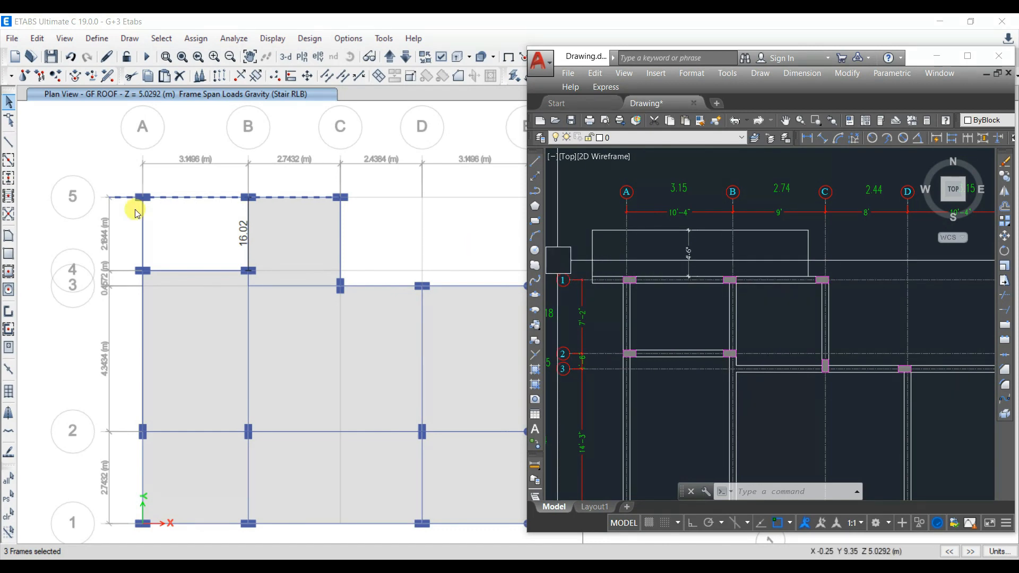
click(215, 22)
click(196, 39)
mouse_move(346, 164)
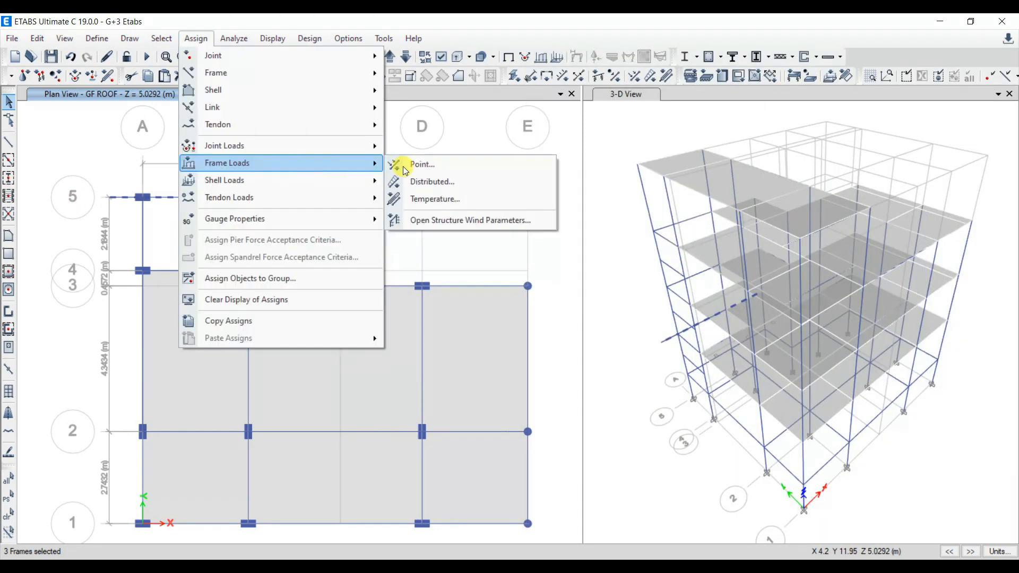
click(448, 180)
click(910, 220)
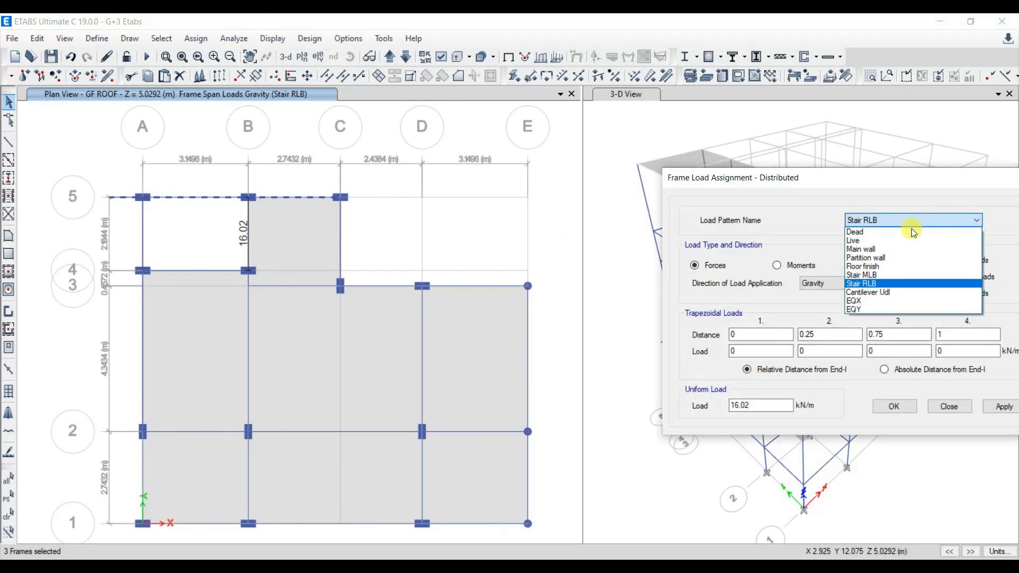
click(902, 291)
drag(785, 406, 668, 417)
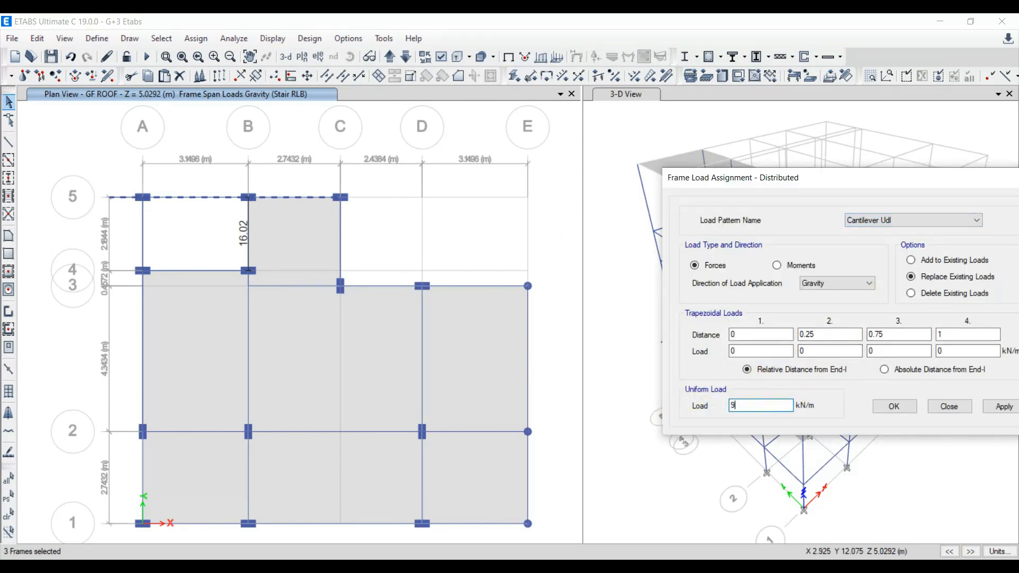
click(903, 407)
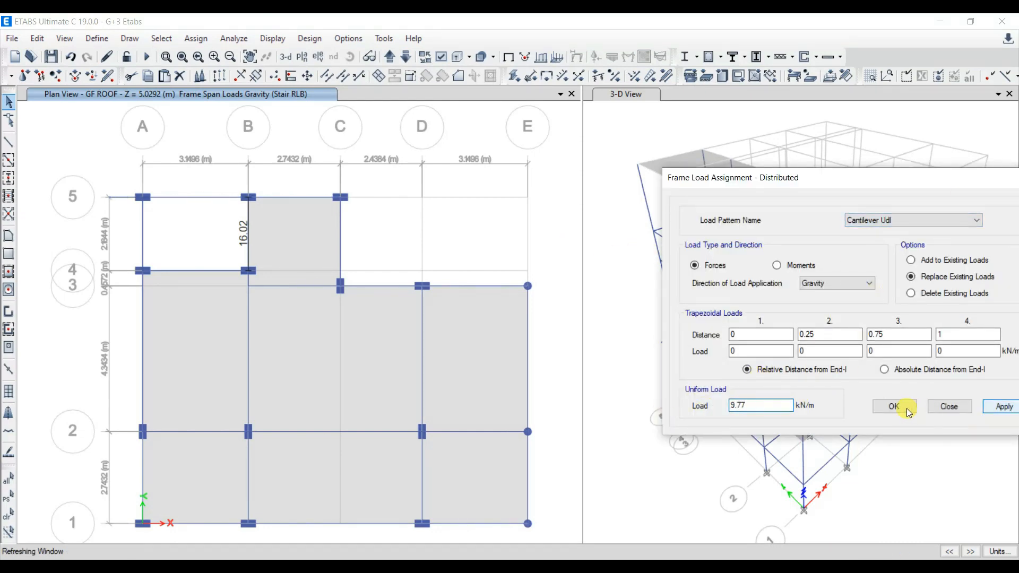
Select all seven slab panels on the GF ROOF plan and assign a 2 kN/m² Floor finish uniform shell load.
click(207, 363)
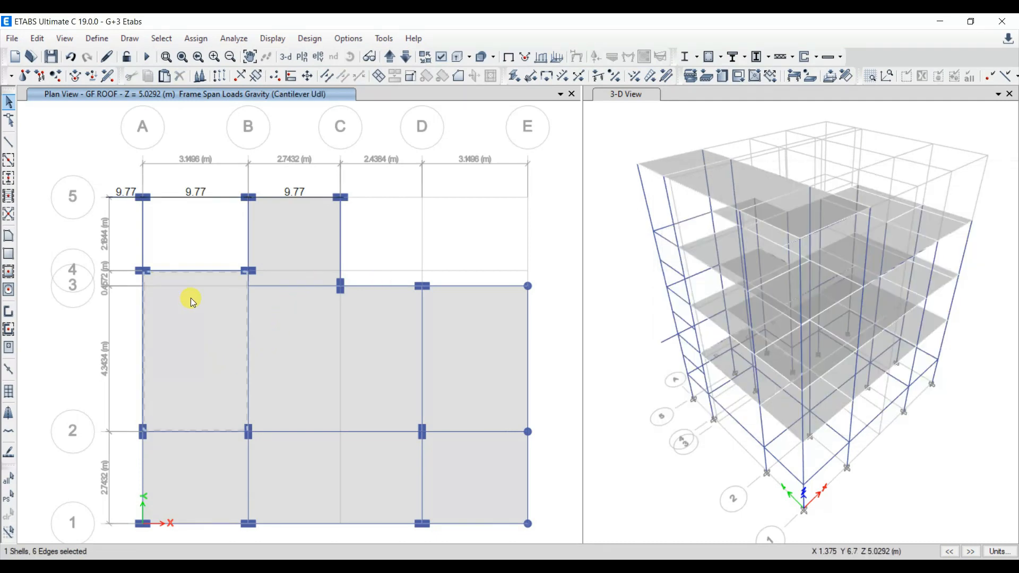
click(295, 277)
click(355, 356)
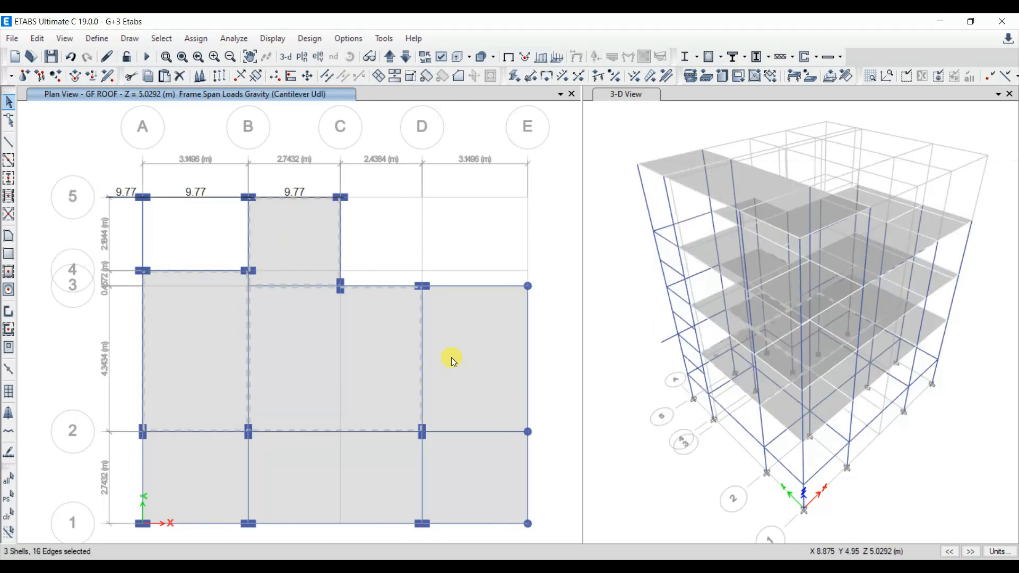
click(453, 359)
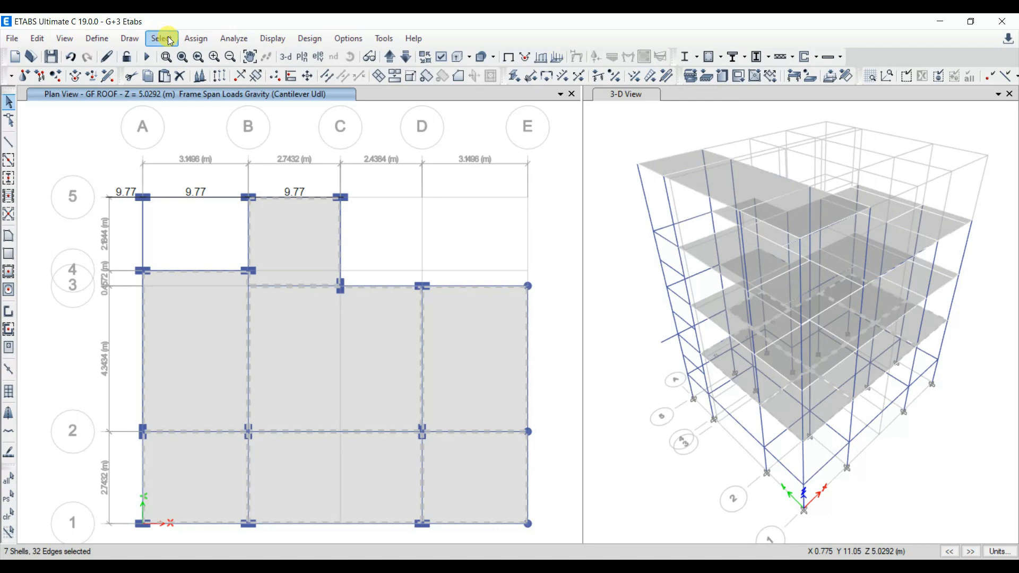
click(196, 38)
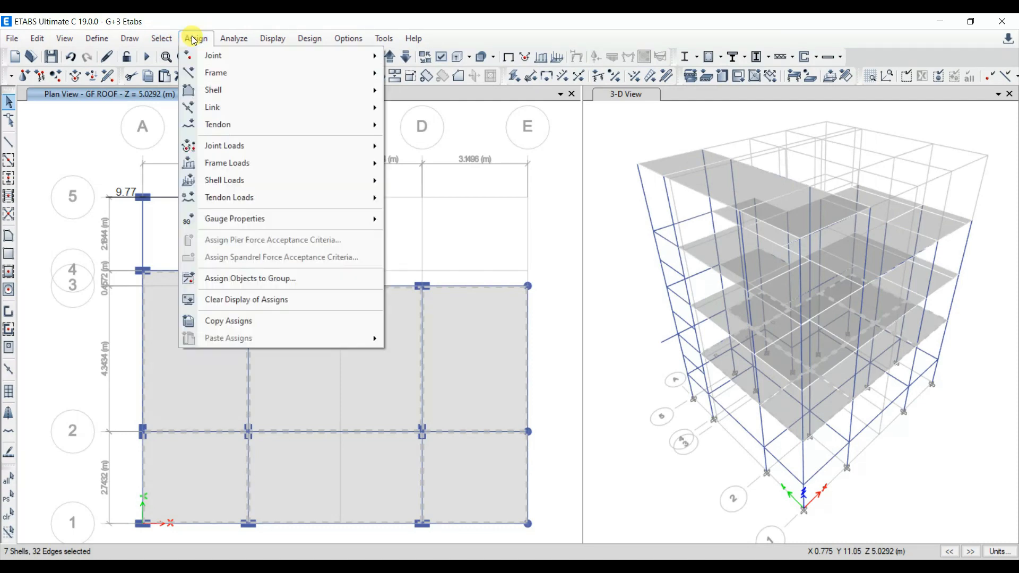
mouse_move(298, 180)
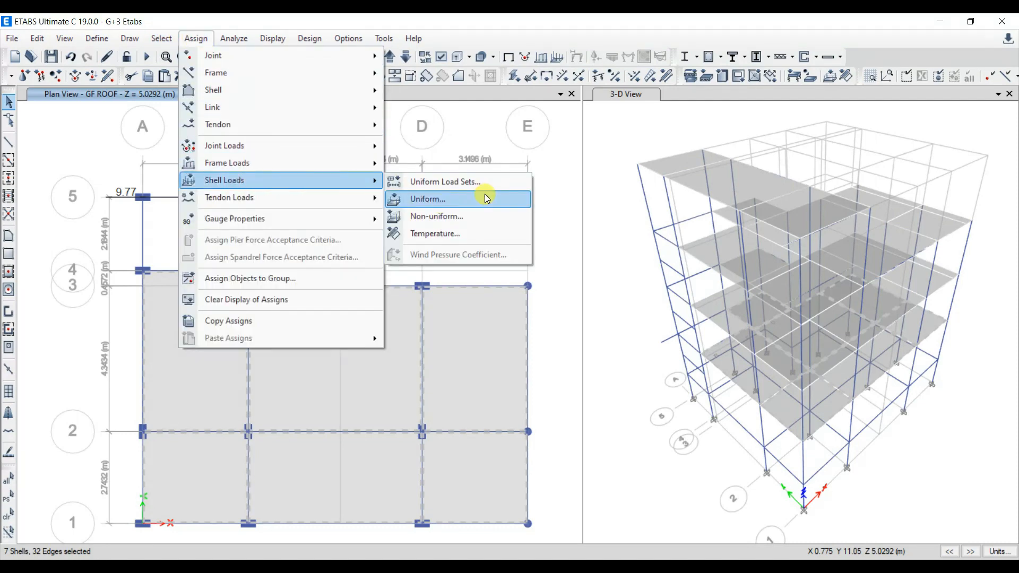
click(426, 199)
drag(568, 150, 793, 146)
click(780, 189)
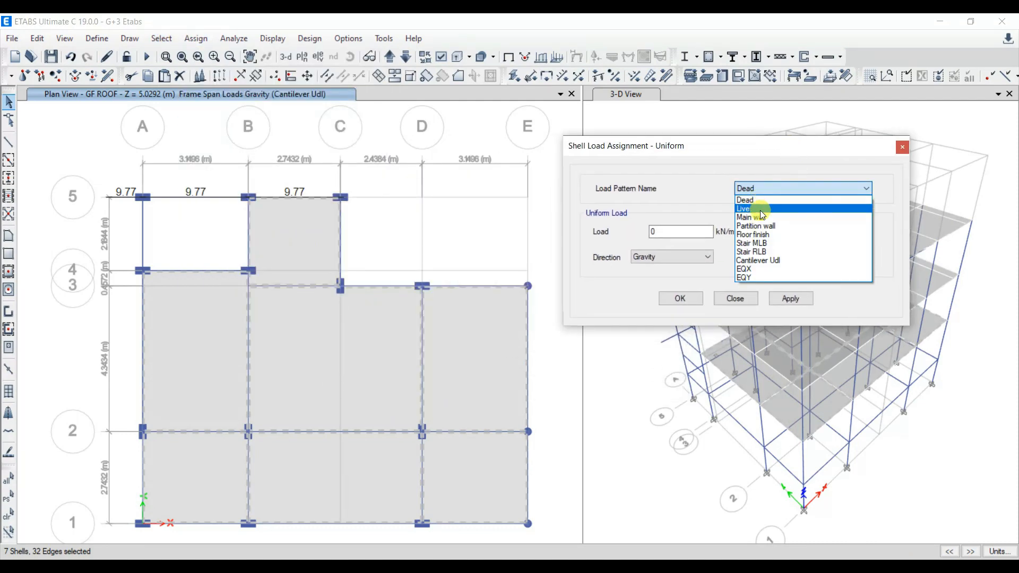
click(757, 237)
key(Tab)
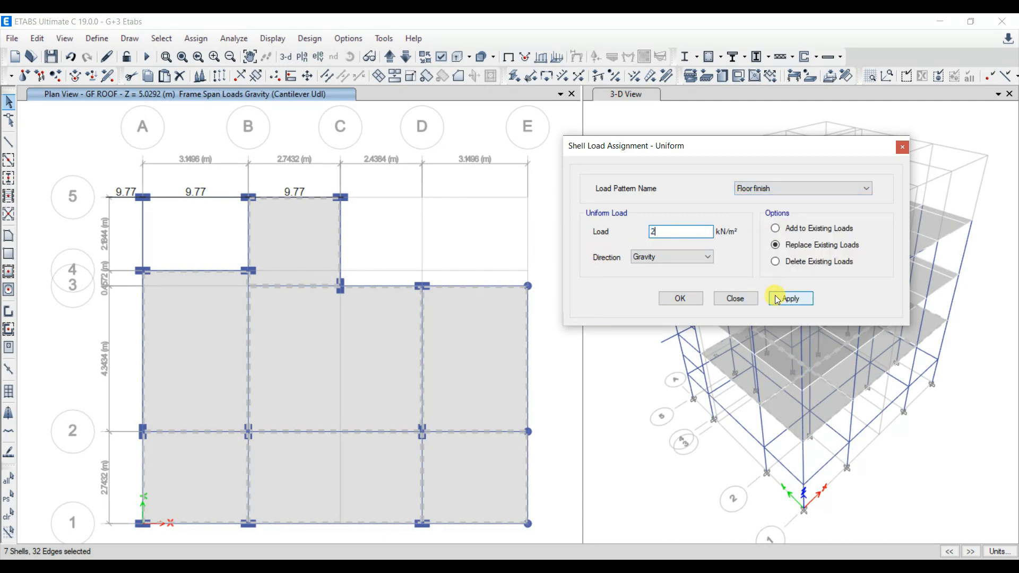
text(2)
click(792, 300)
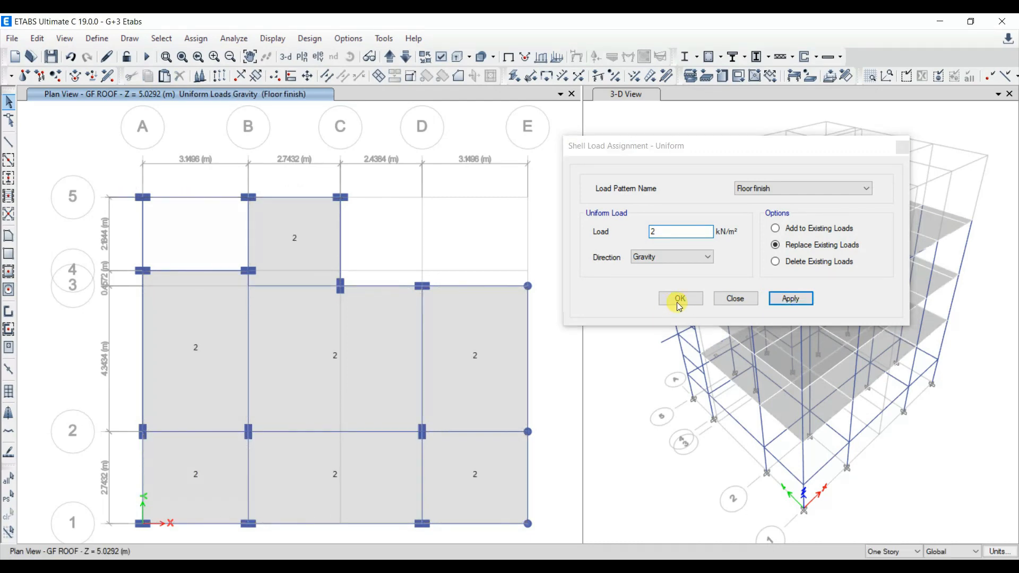
click(681, 298)
Reselect the seven GF ROOF slab panels and assign a 2 kN/m² Live uniform shell load.
click(248, 281)
click(314, 234)
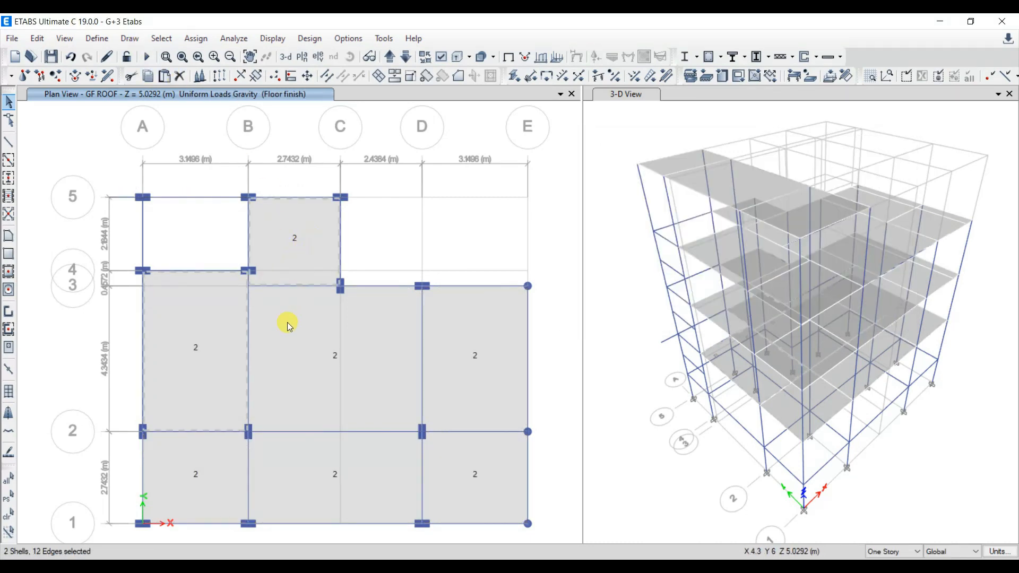
click(463, 329)
click(464, 465)
click(335, 465)
click(198, 465)
click(196, 38)
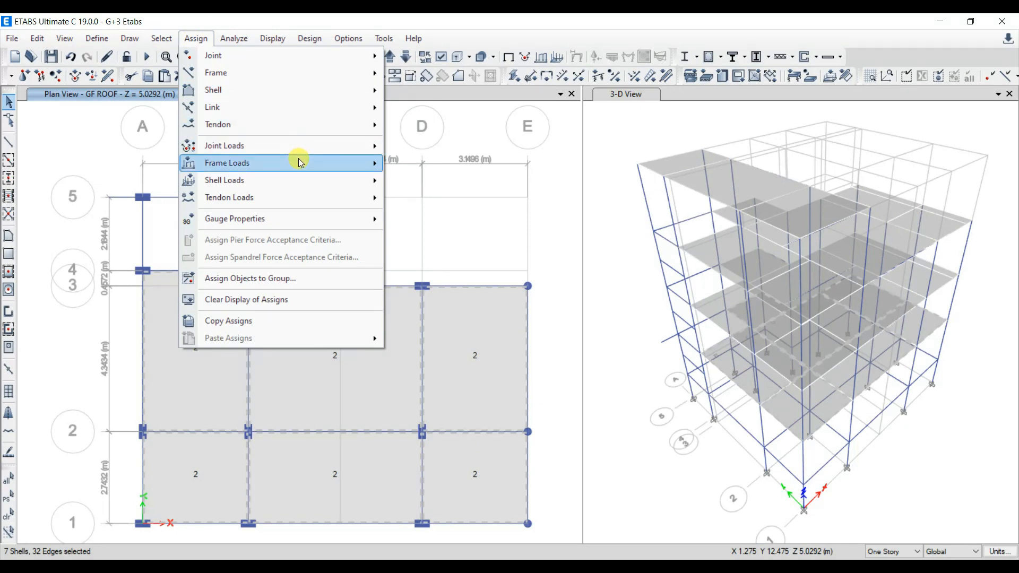
mouse_move(299, 162)
mouse_move(297, 180)
click(424, 198)
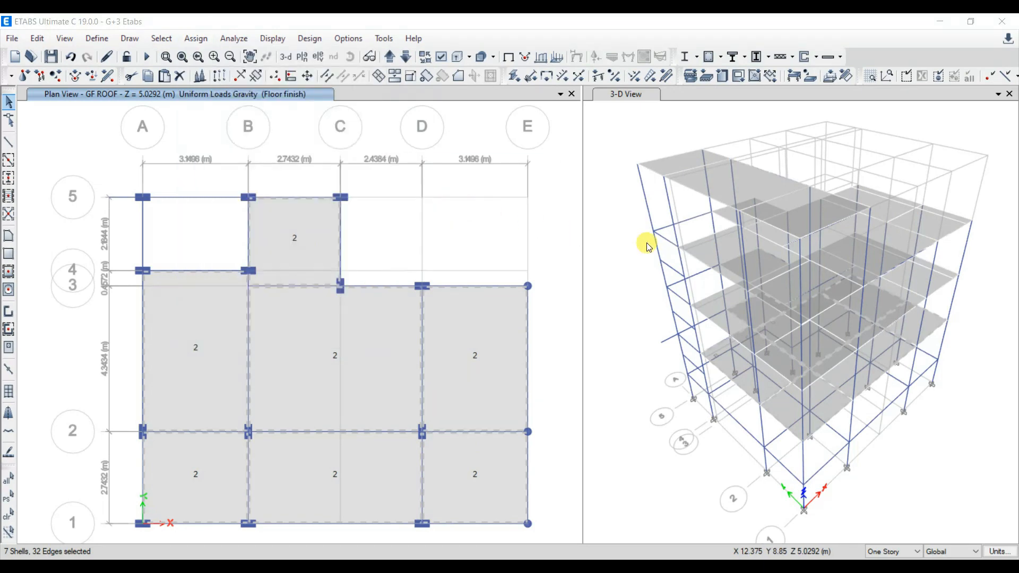
click(803, 189)
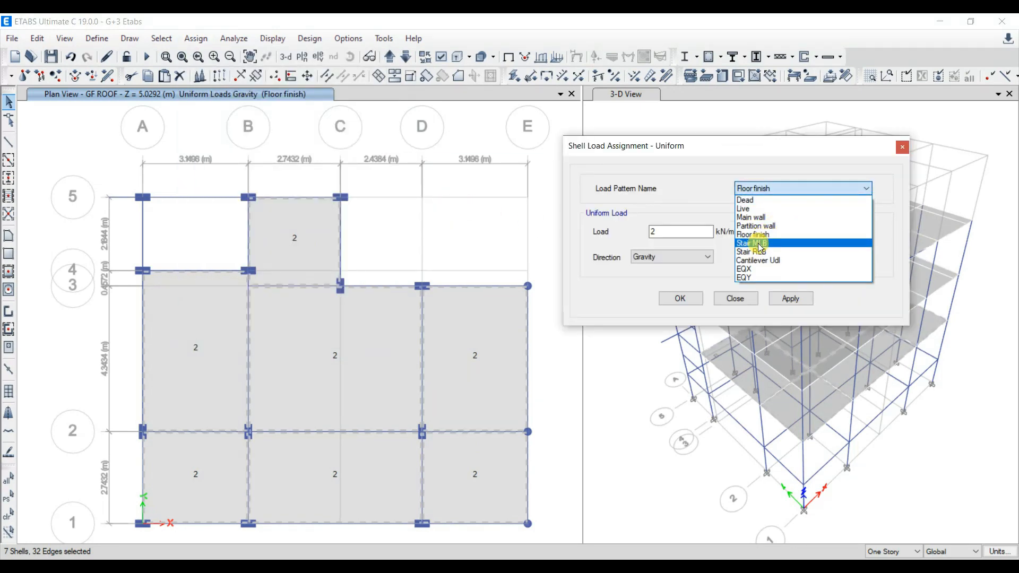
click(769, 206)
click(680, 299)
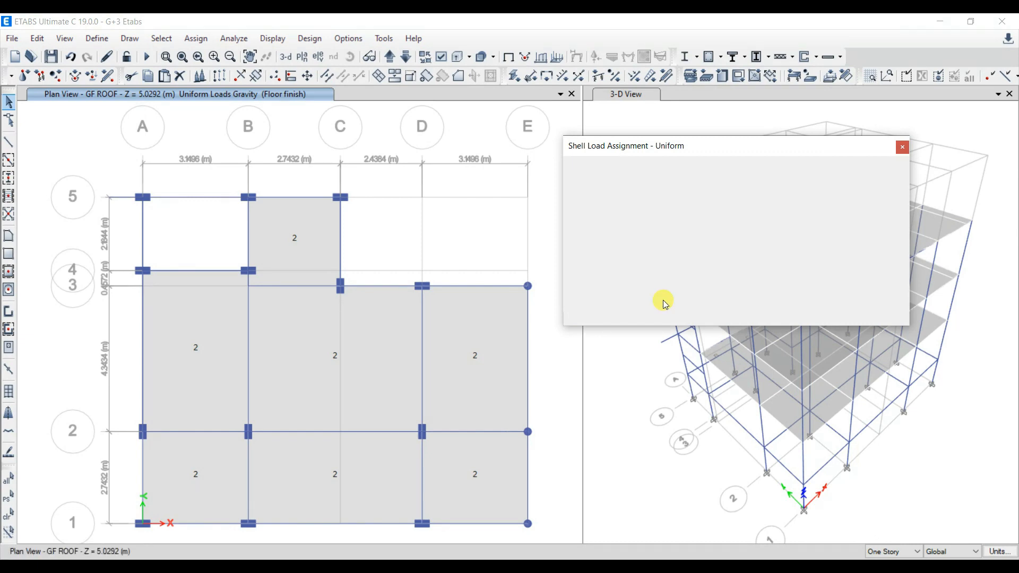
On the FF ROOF plan, assign an 11.48 kN/m Main wall uniform load to the perimeter beams, grid 4 beam A–B and grid B beam 1–2.
click(391, 57)
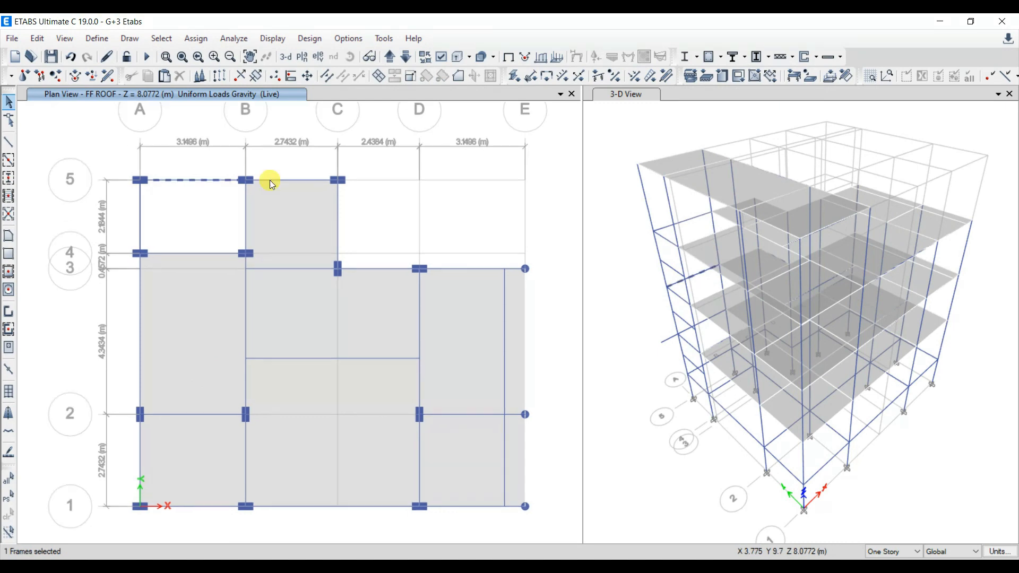
click(272, 180)
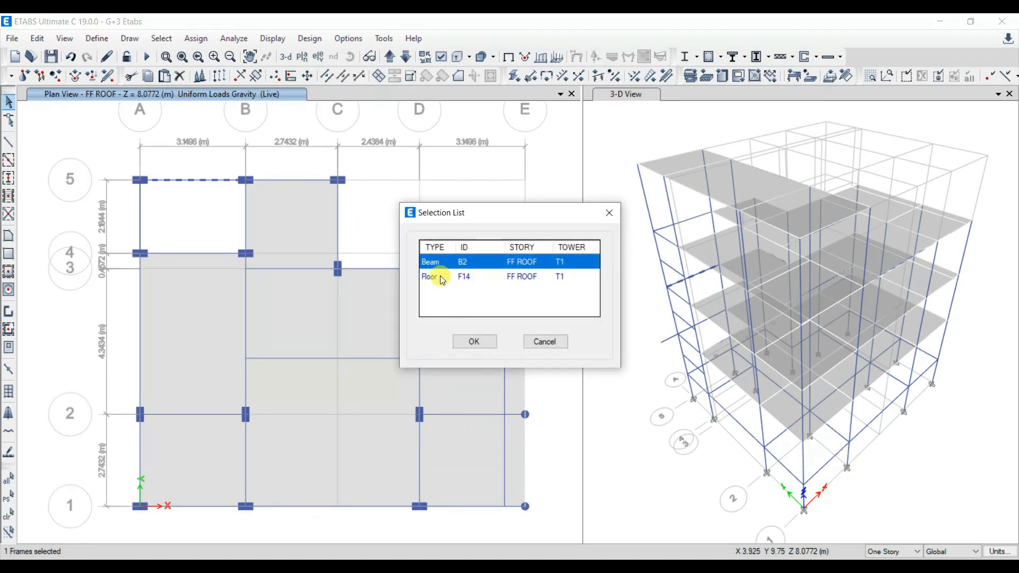
click(546, 342)
click(304, 180)
click(338, 226)
click(381, 269)
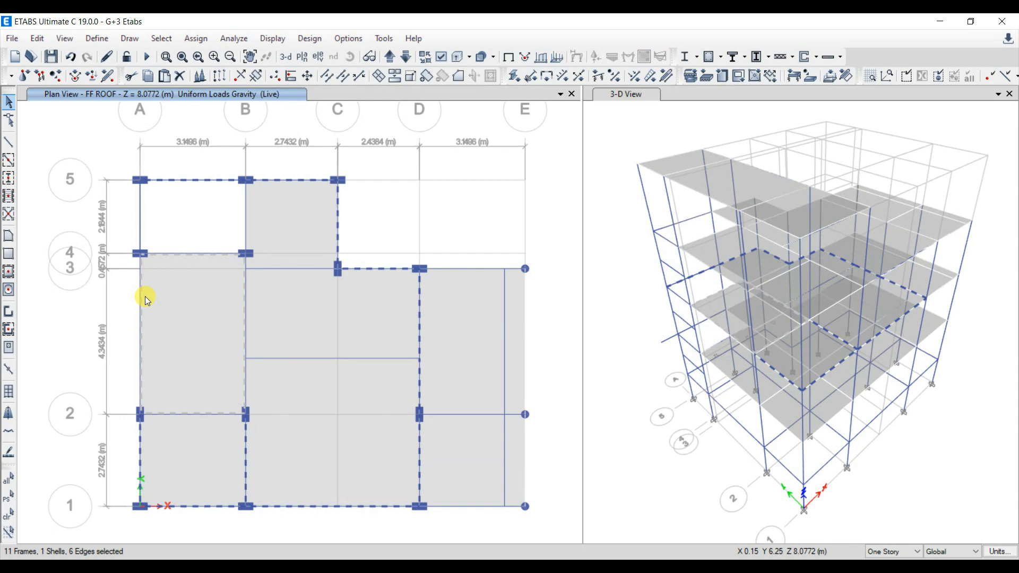
click(145, 296)
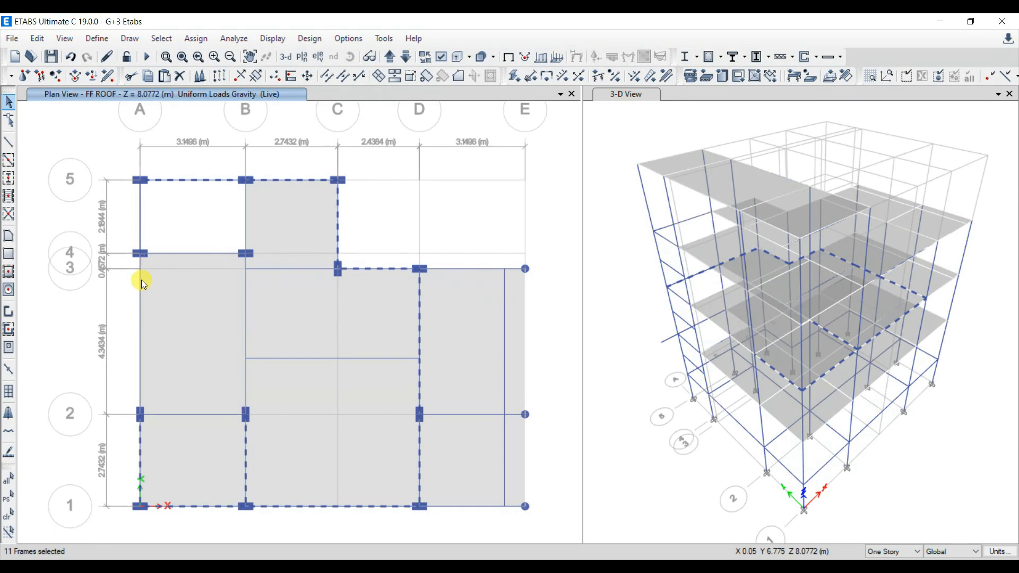
click(196, 38)
mouse_move(314, 158)
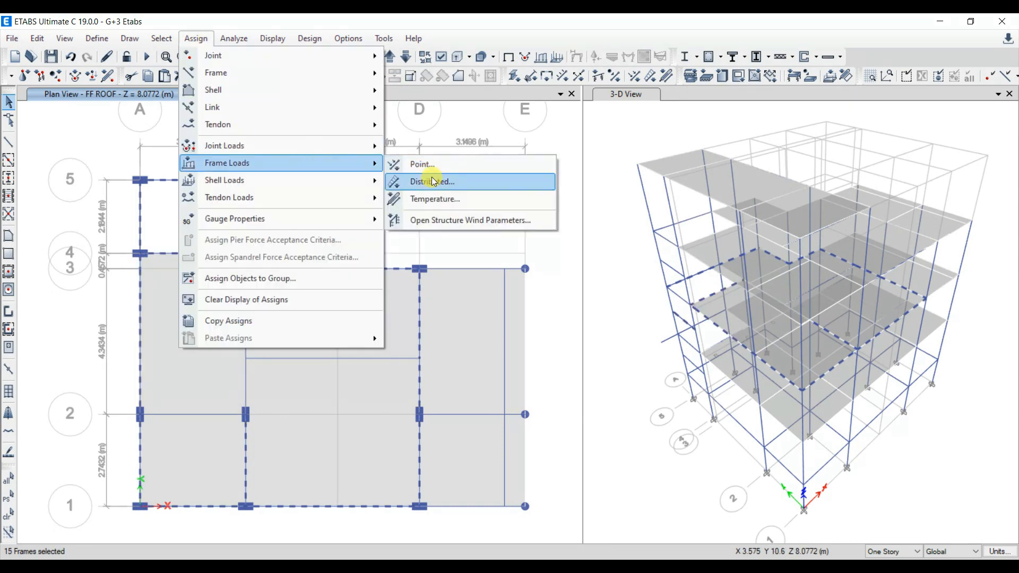
click(432, 176)
click(871, 220)
click(876, 250)
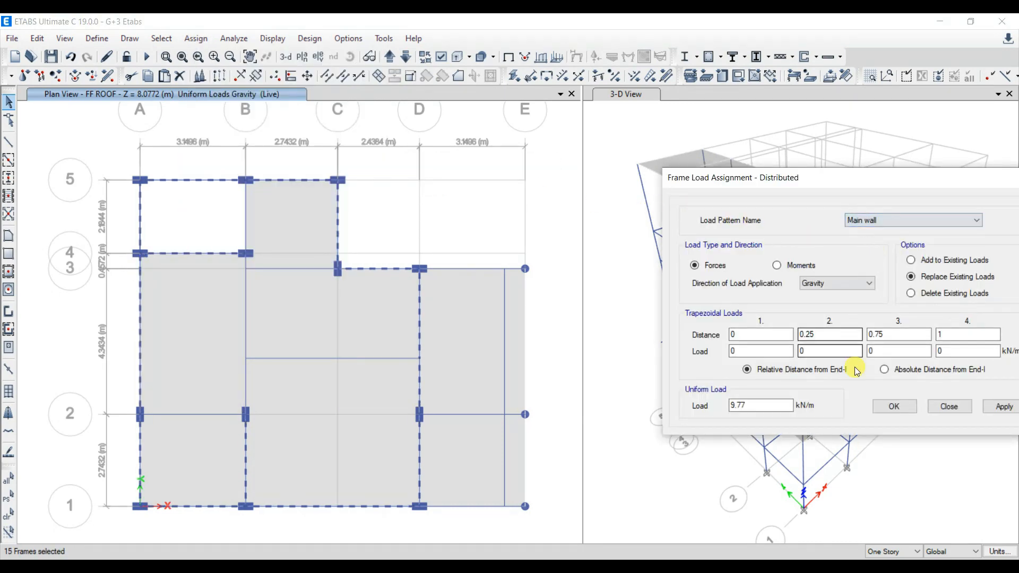
double_click(770, 405)
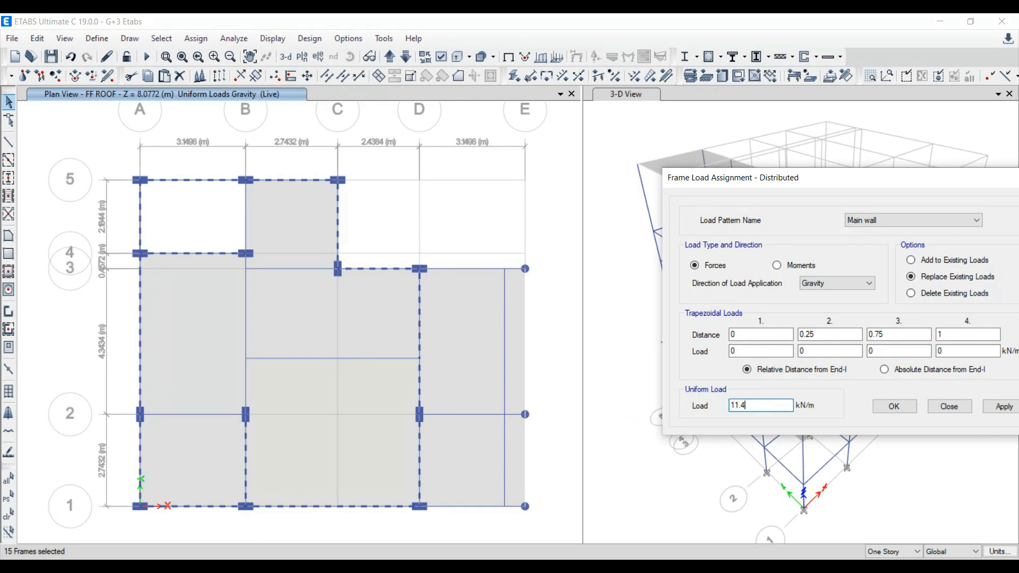
text(11.48)
click(1005, 406)
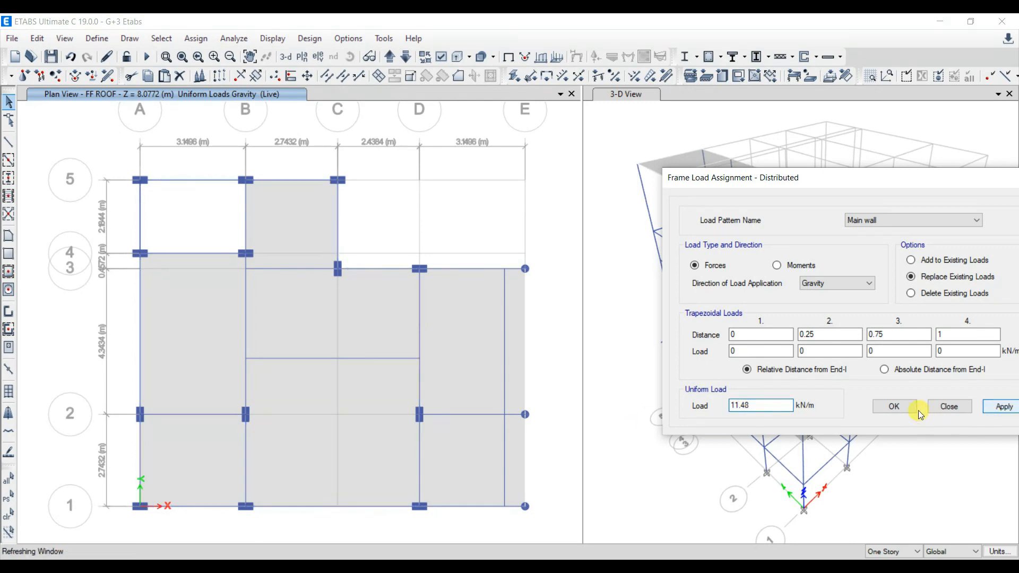
click(909, 407)
Assign a 5.71 kN/m Partition wall uniform load to the grid B beams between grids 1 and 4 and the grid 2 beam A–B.
ctrl+click(248, 263)
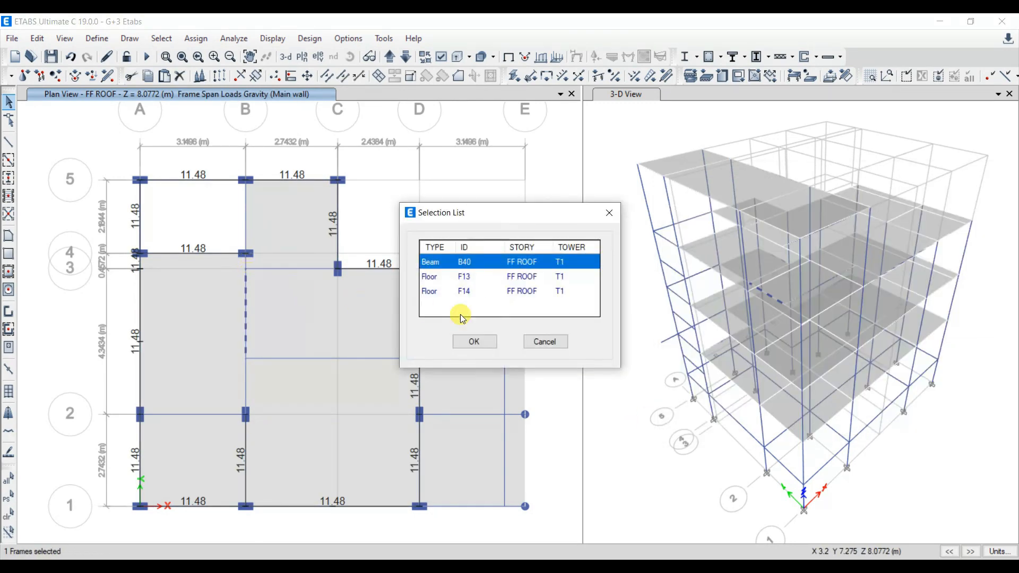
click(546, 342)
click(247, 263)
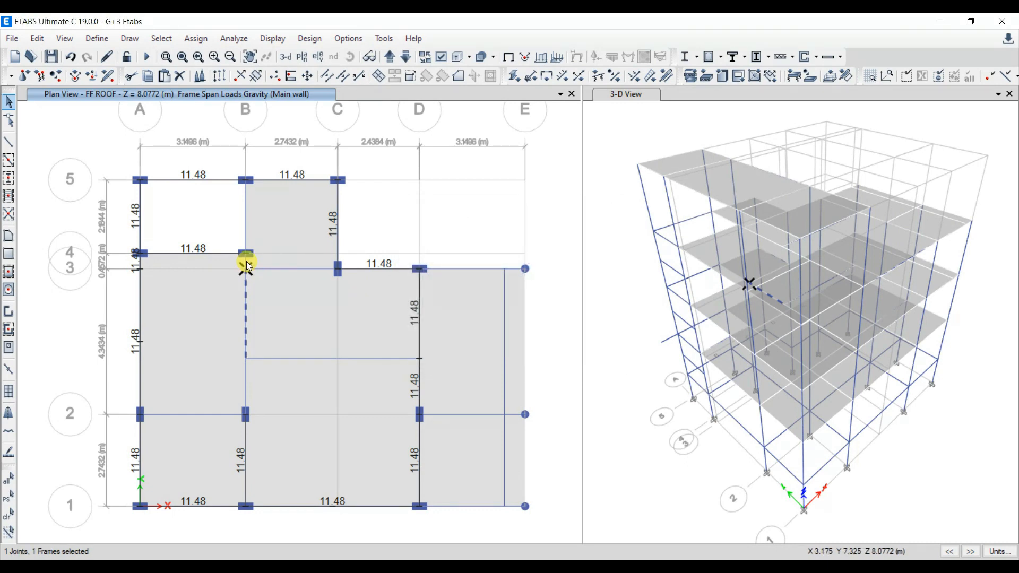
key(ctrl+z)
click(247, 311)
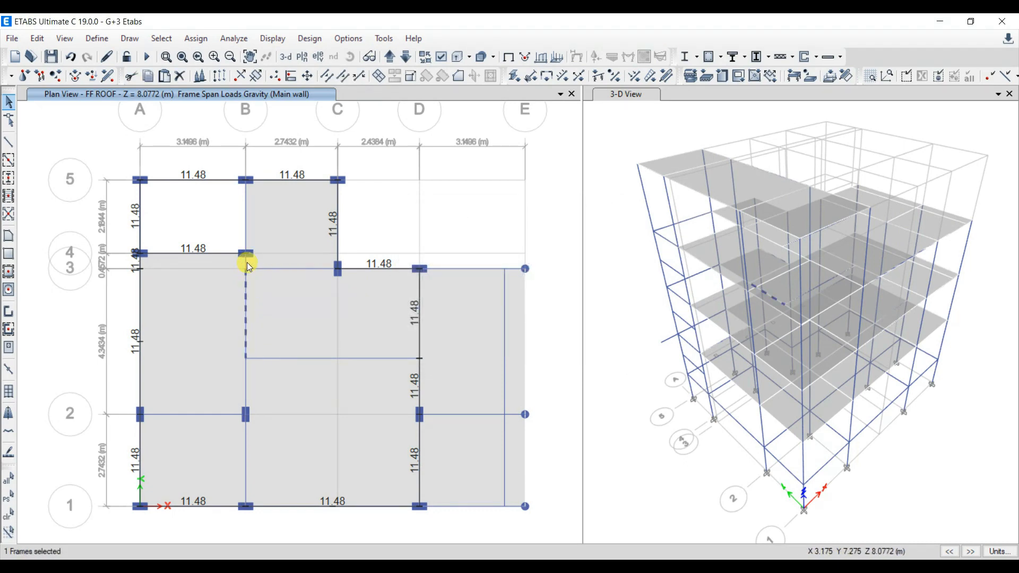
click(243, 346)
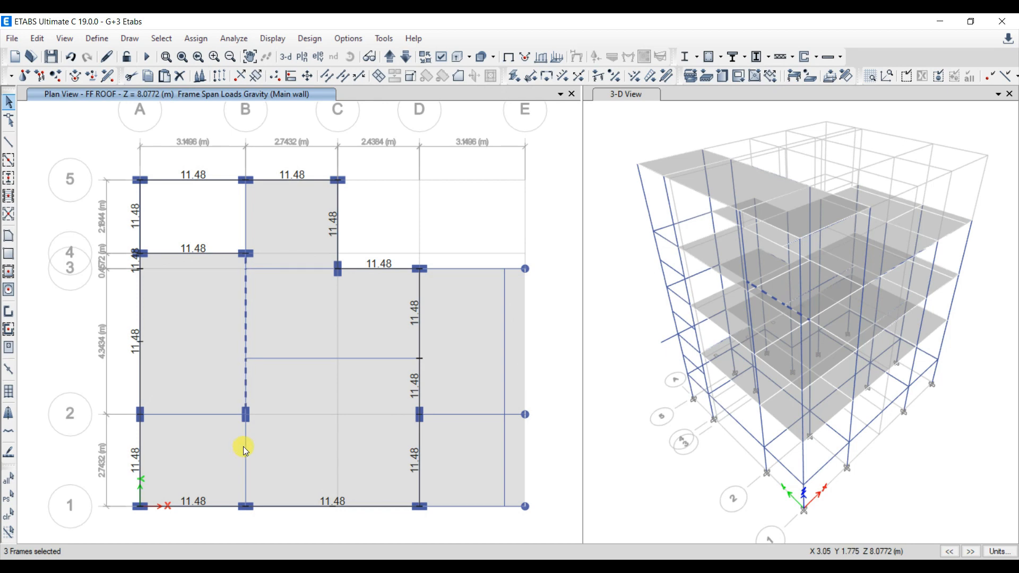
click(210, 410)
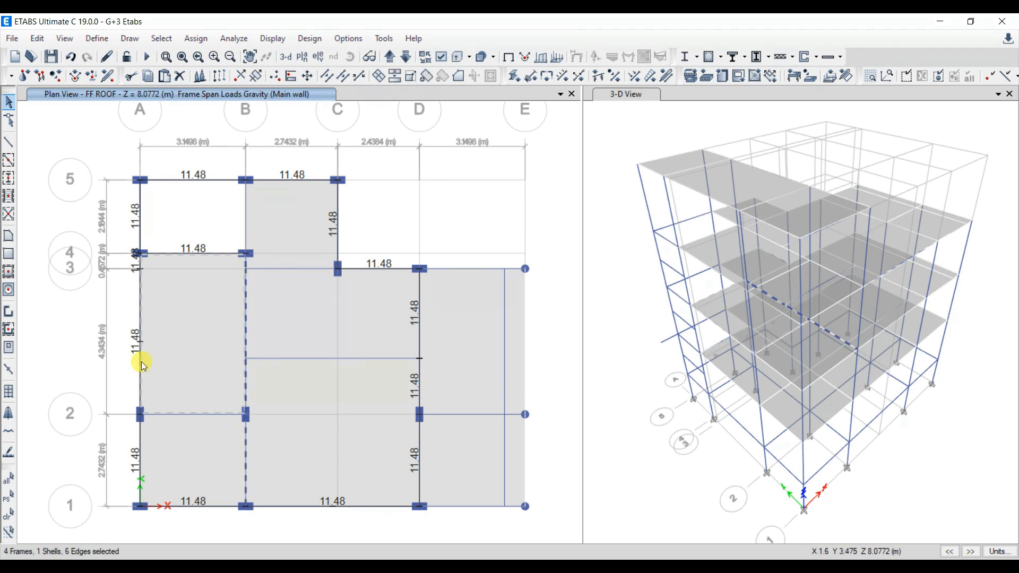
click(203, 409)
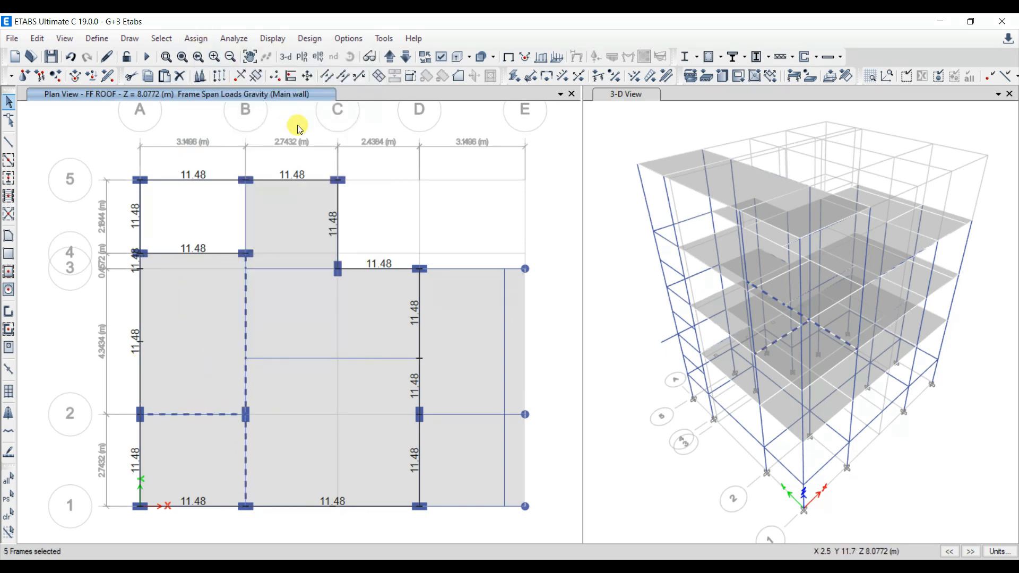
click(196, 38)
click(433, 178)
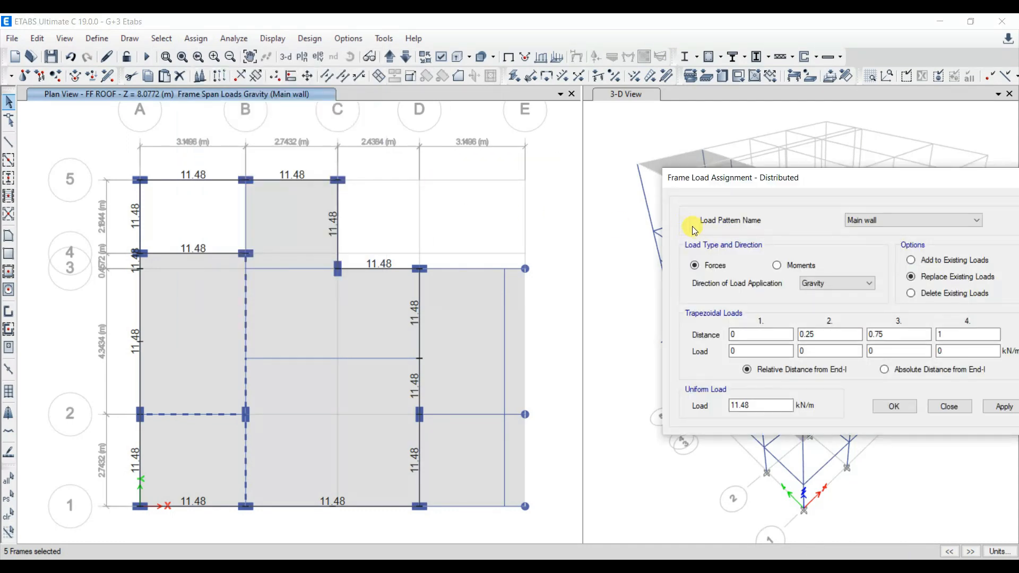
click(913, 220)
click(870, 257)
text(5)
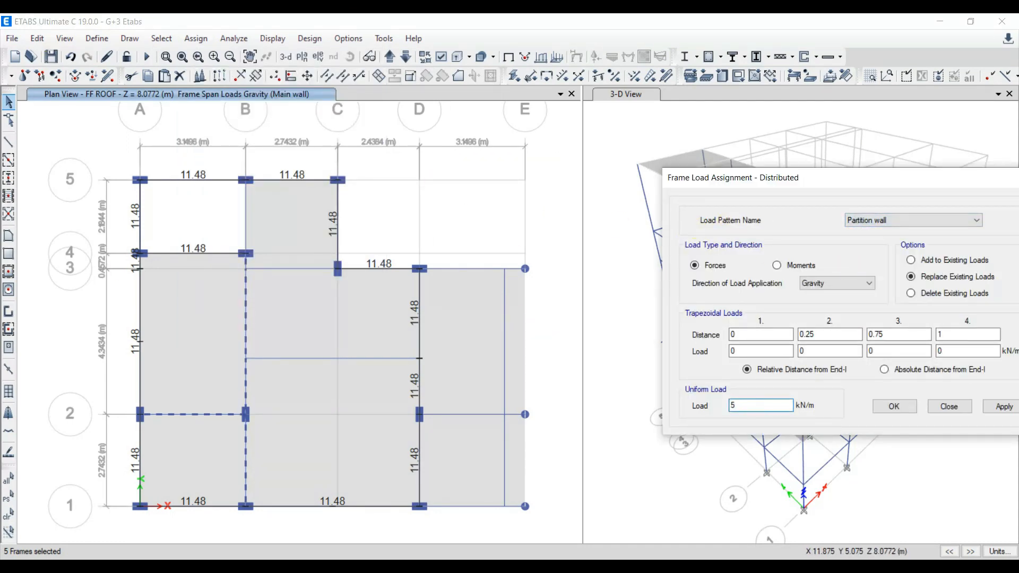
text(.71)
click(1004, 407)
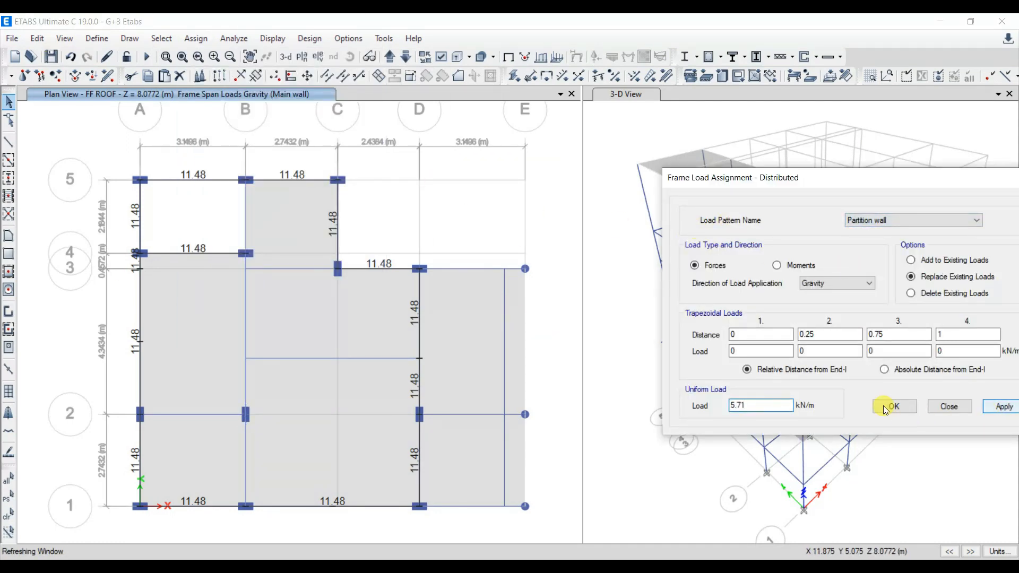
click(894, 406)
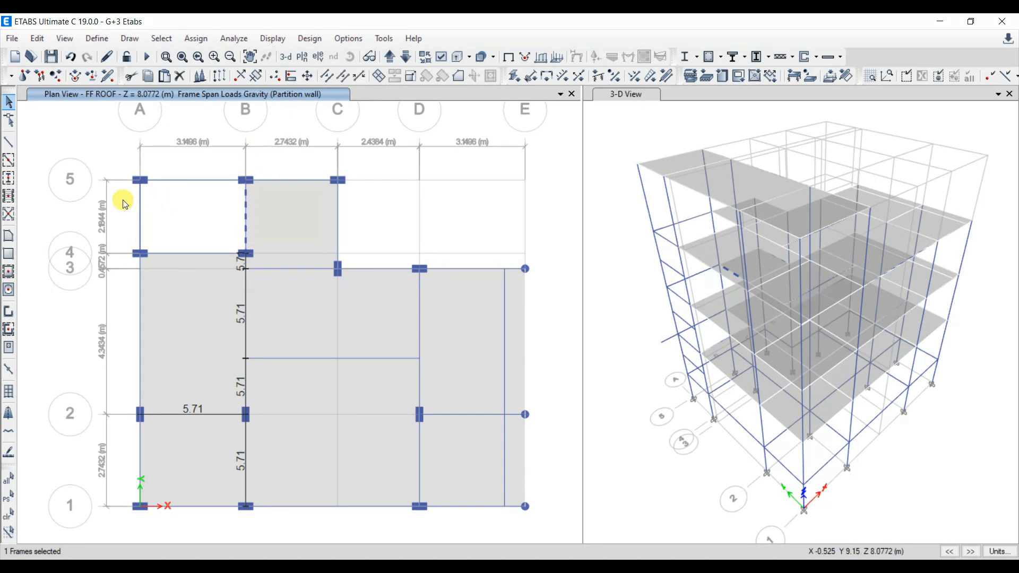
Assign a 16.02 kN/m Stair RLB uniform load to the FF ROOF beam on grid B between grids 4 and 5.
click(196, 39)
click(419, 175)
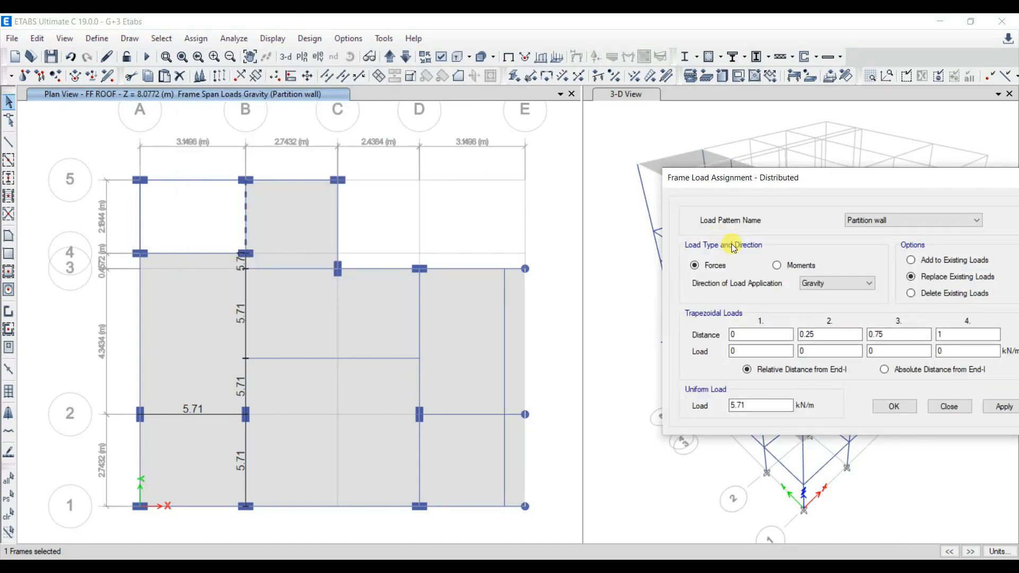
click(892, 221)
click(871, 283)
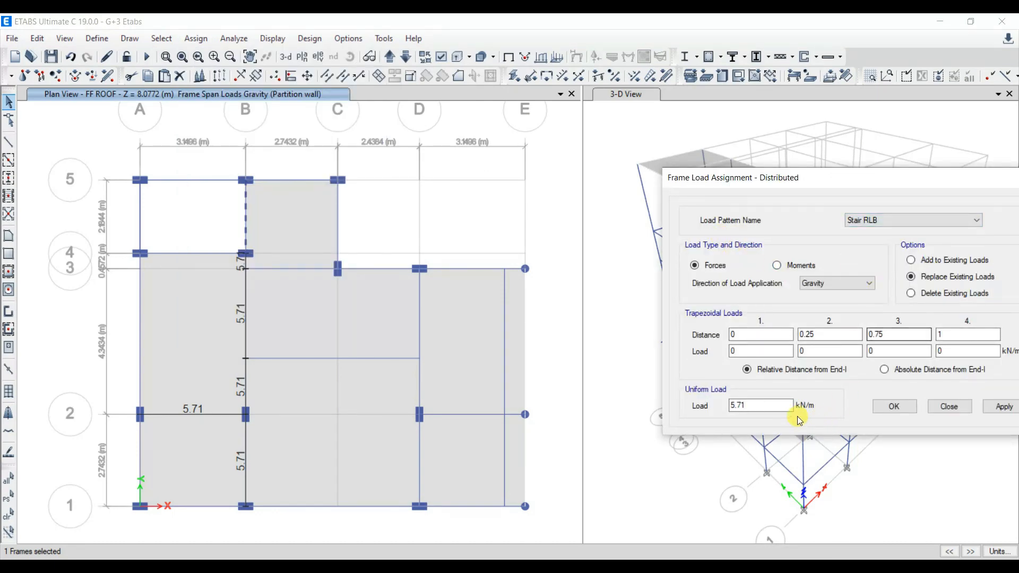
double_click(760, 406)
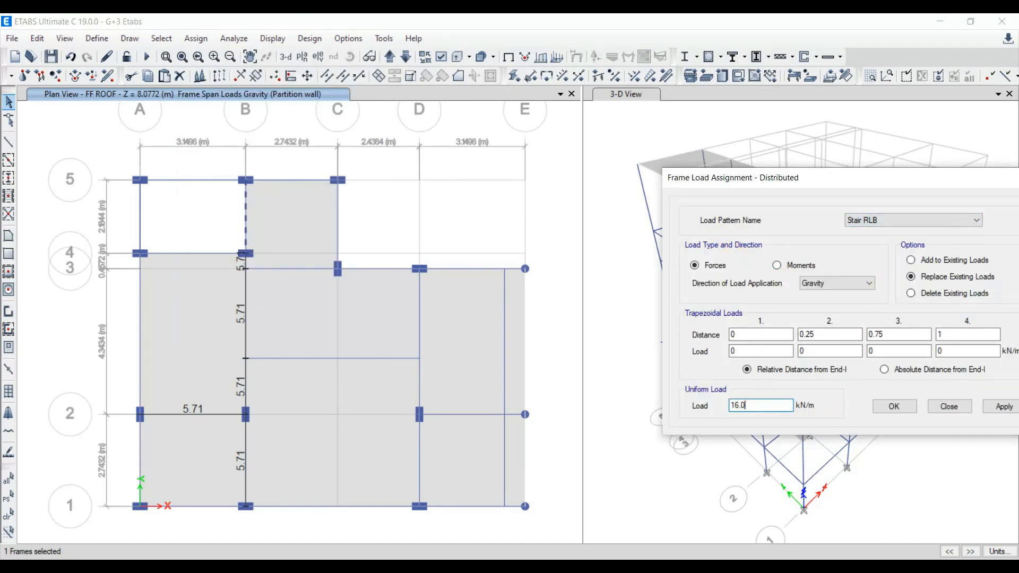
text(16.02)
click(895, 406)
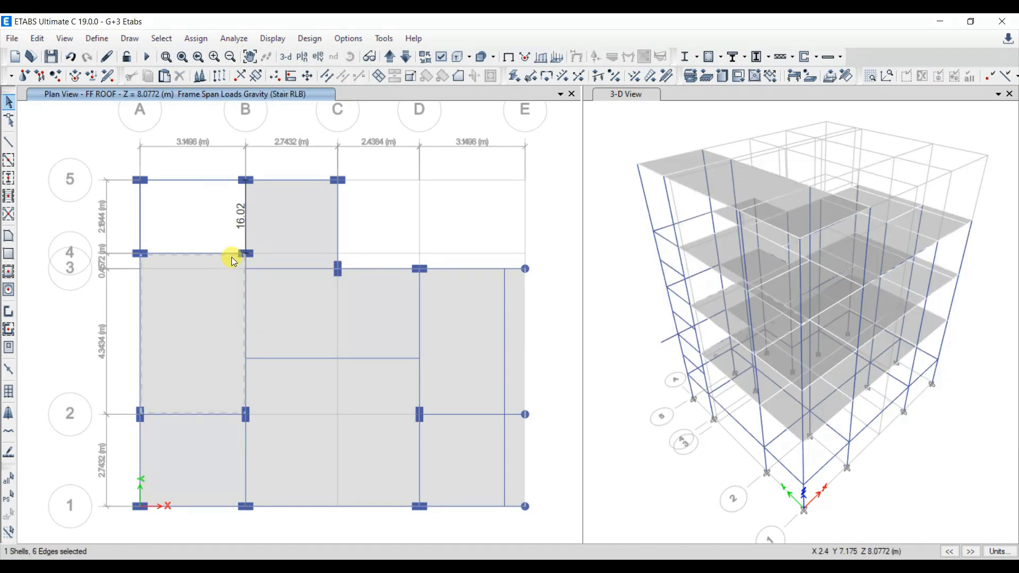
Select the nine FF ROOF slab panels and assign a 2 kN/m² Live uniform shell load in the gravity direction.
click(290, 232)
click(313, 323)
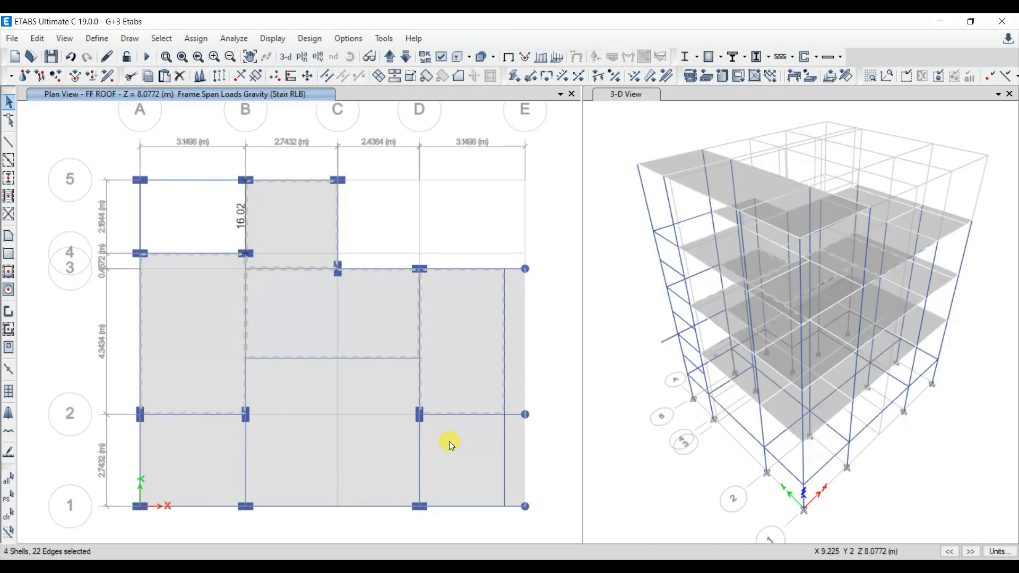
click(467, 345)
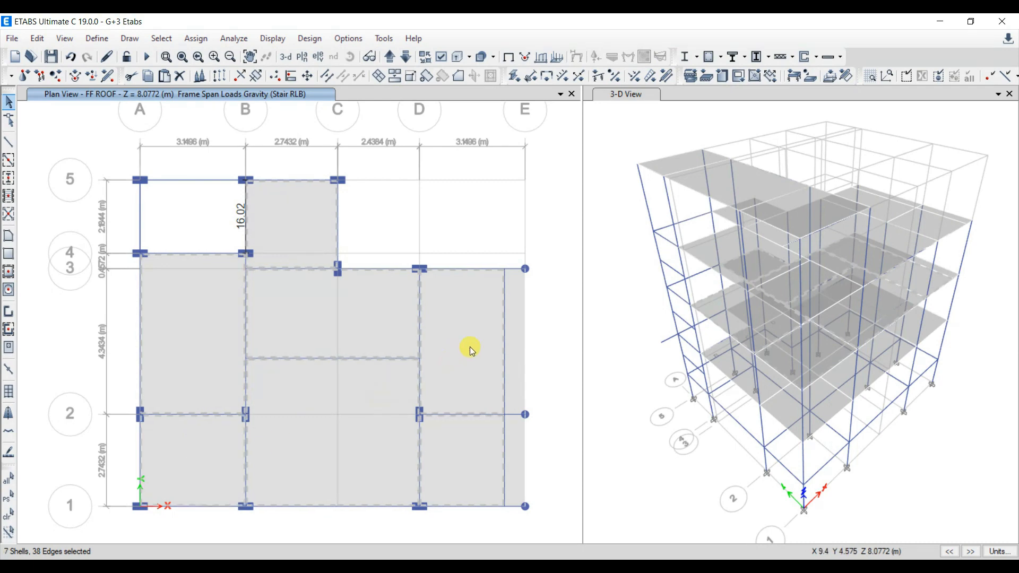
click(196, 38)
mouse_move(336, 181)
click(430, 198)
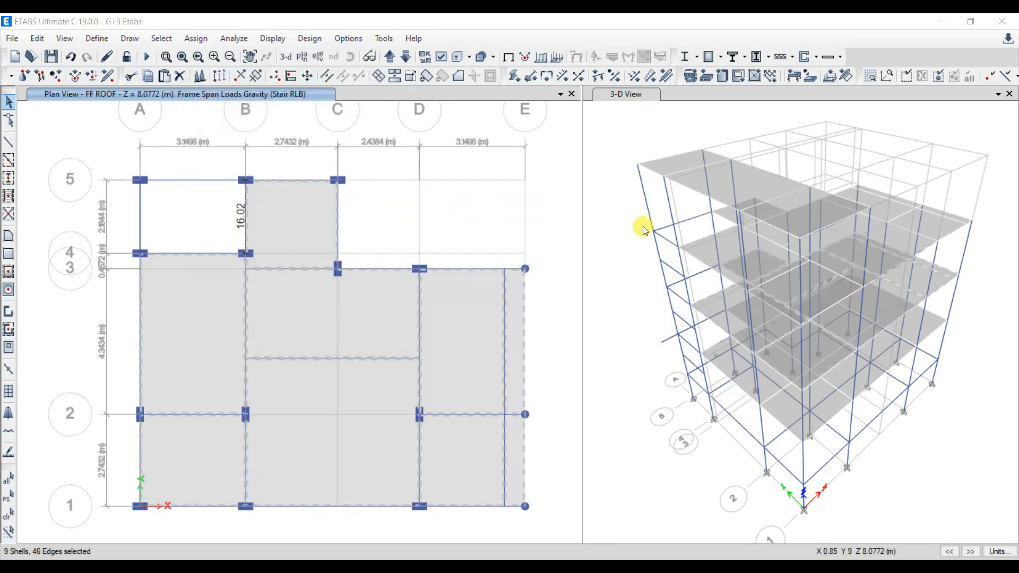
click(814, 310)
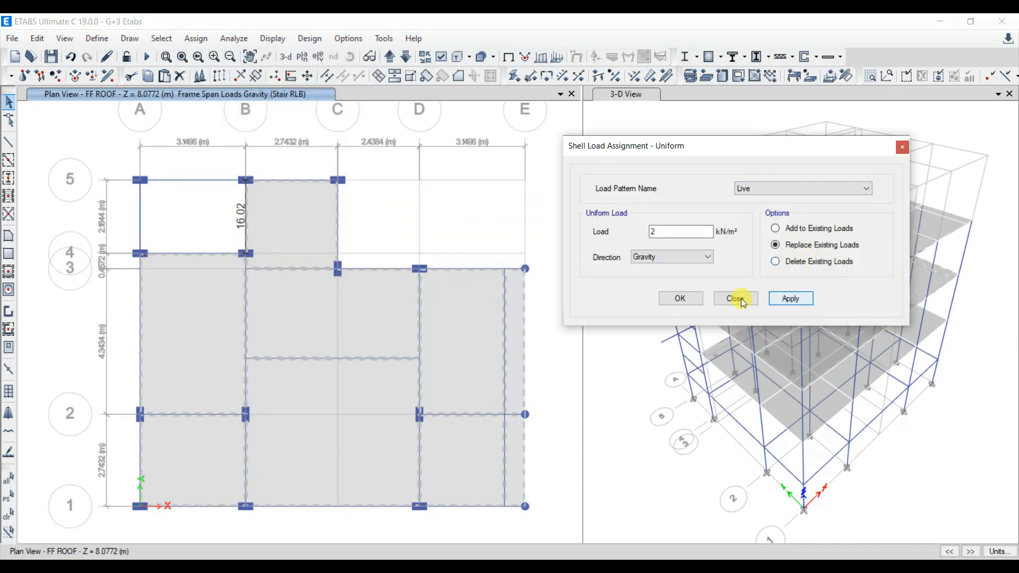
click(681, 298)
Assign a 2 kN/m² Floor finish uniform shell load to the same nine FF ROOF slab panels.
click(195, 38)
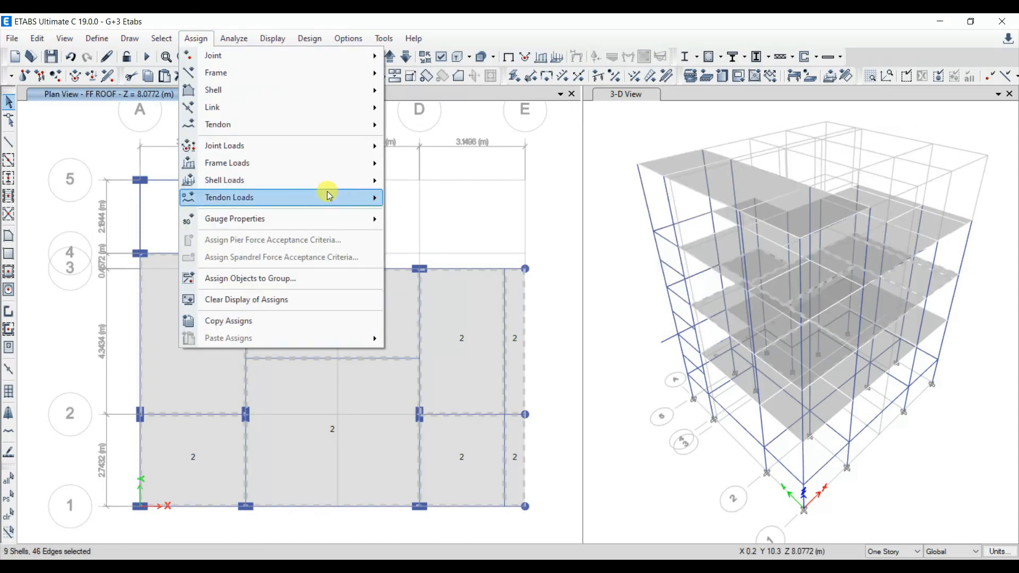
mouse_move(337, 181)
click(419, 180)
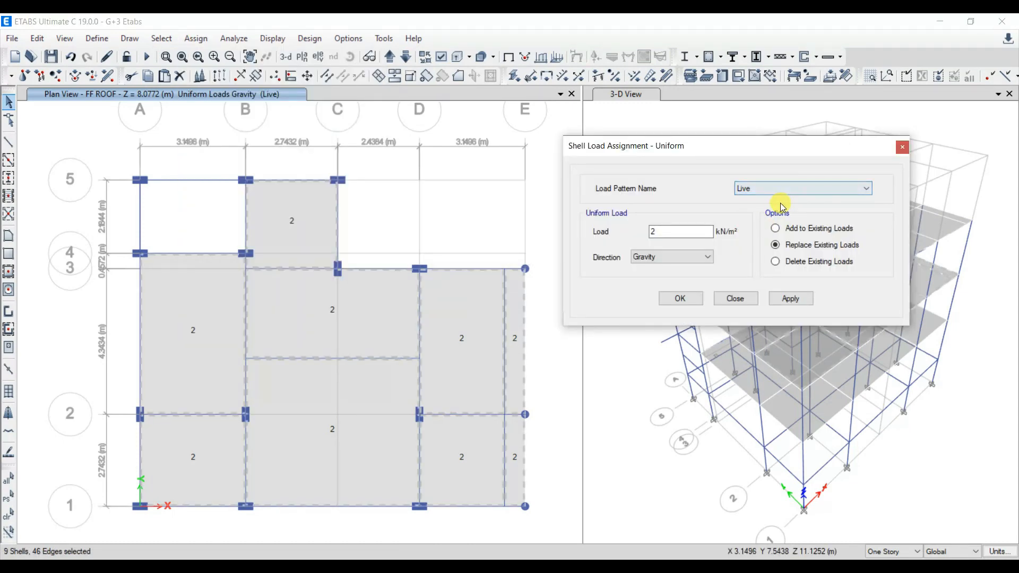
click(765, 195)
click(754, 230)
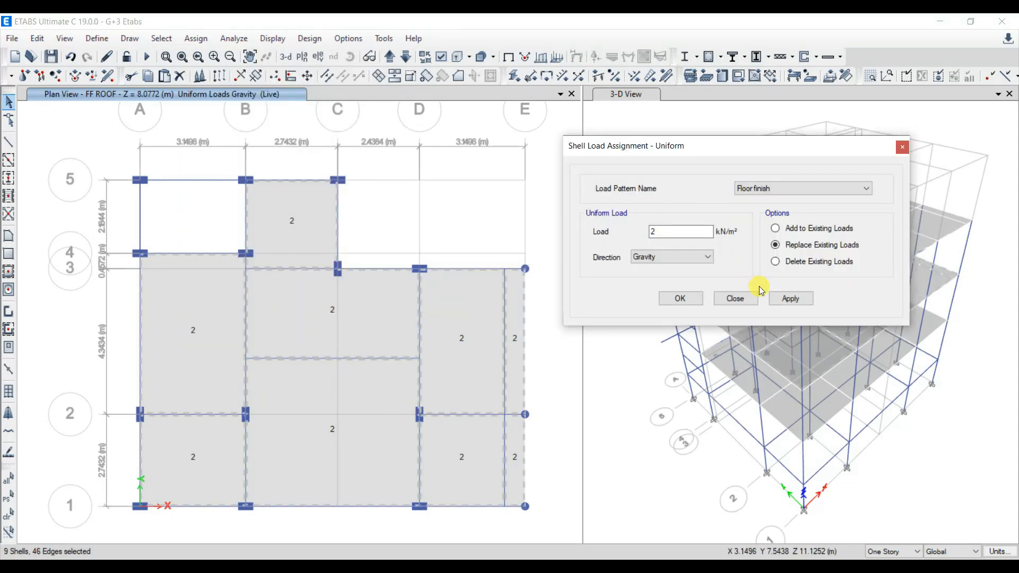
click(791, 299)
click(679, 297)
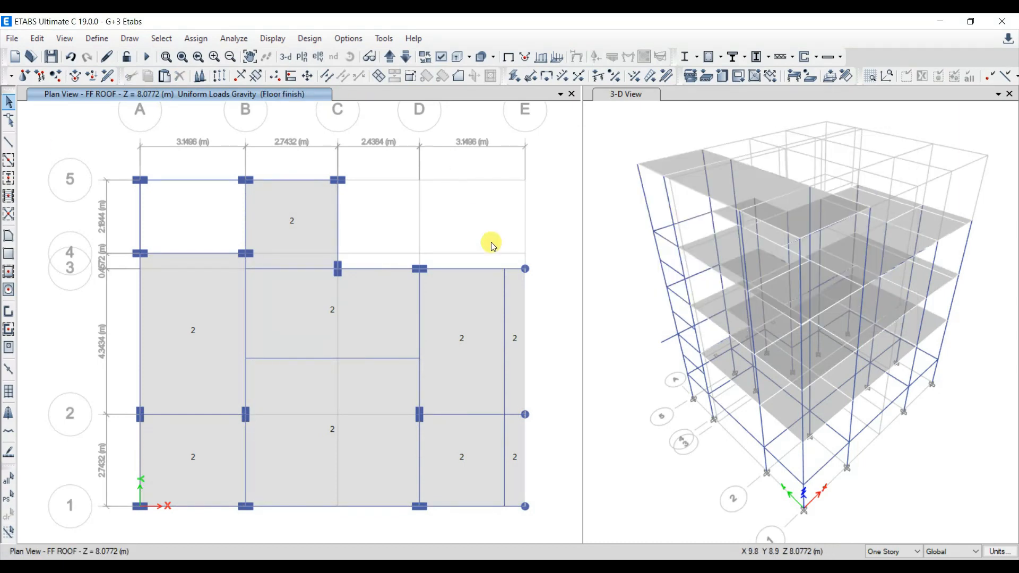
Go up to the SF ROOF plan and examine the second and third floor roof framing plans and the terrace floor plan in the AutoCAD drawing.
click(406, 57)
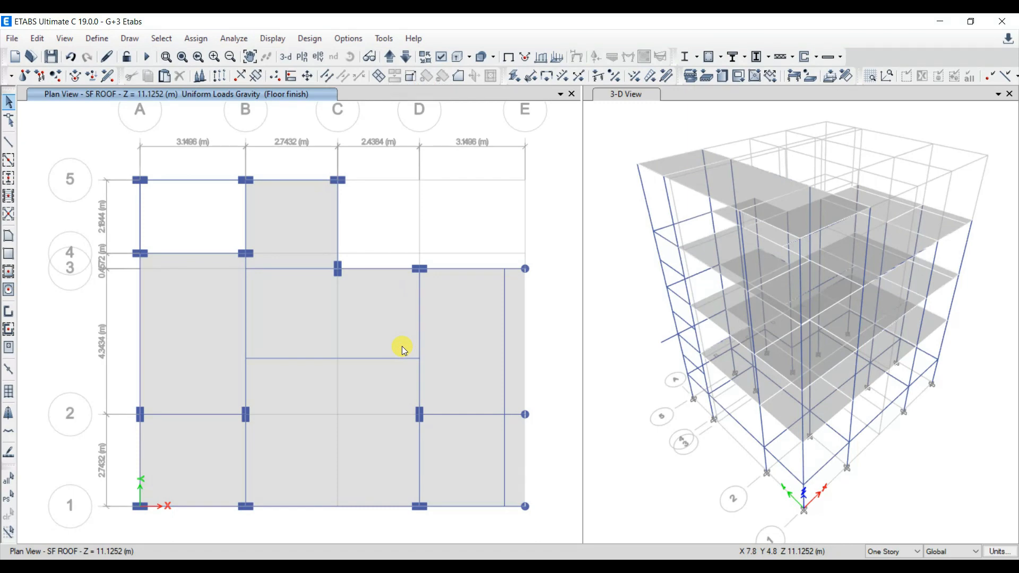
middle_drag(179, 344, 201, 322)
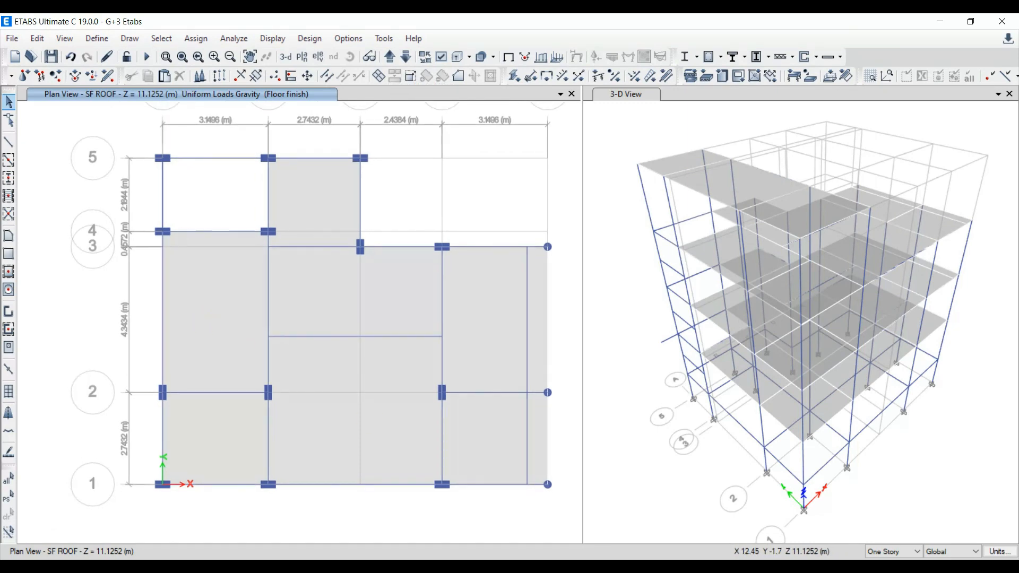
key(alt+Tab)
scroll(630, 305, down, 4)
scroll(712, 162, up, 4)
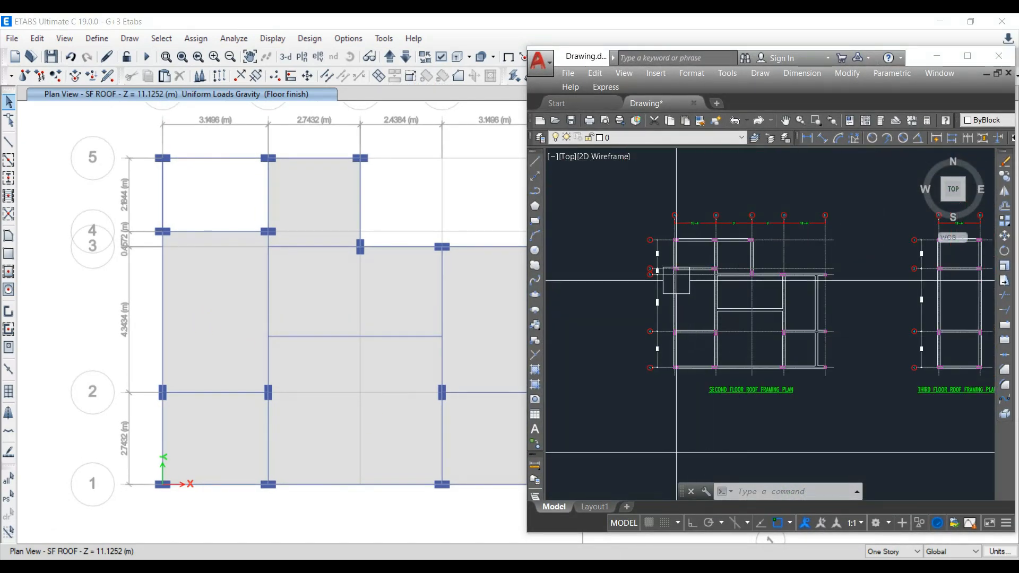
middle_drag(968, 337, 887, 336)
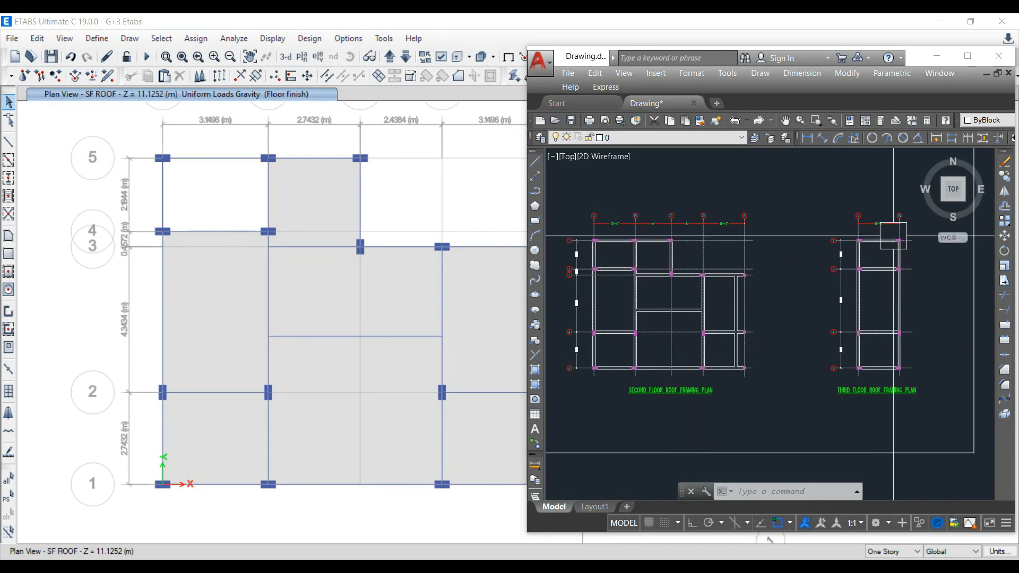
scroll(686, 460, up, 2)
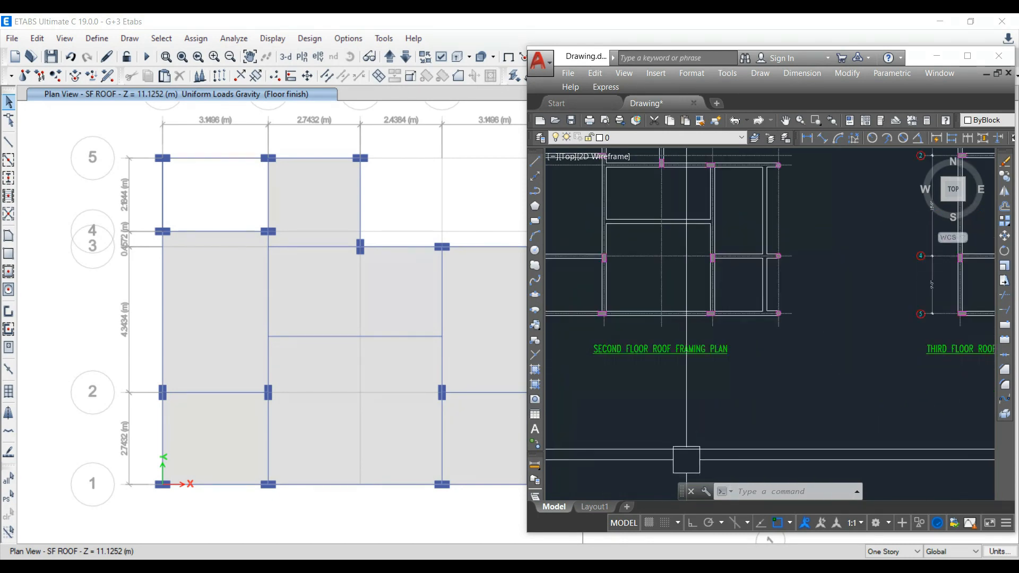
scroll(686, 460, down, 2)
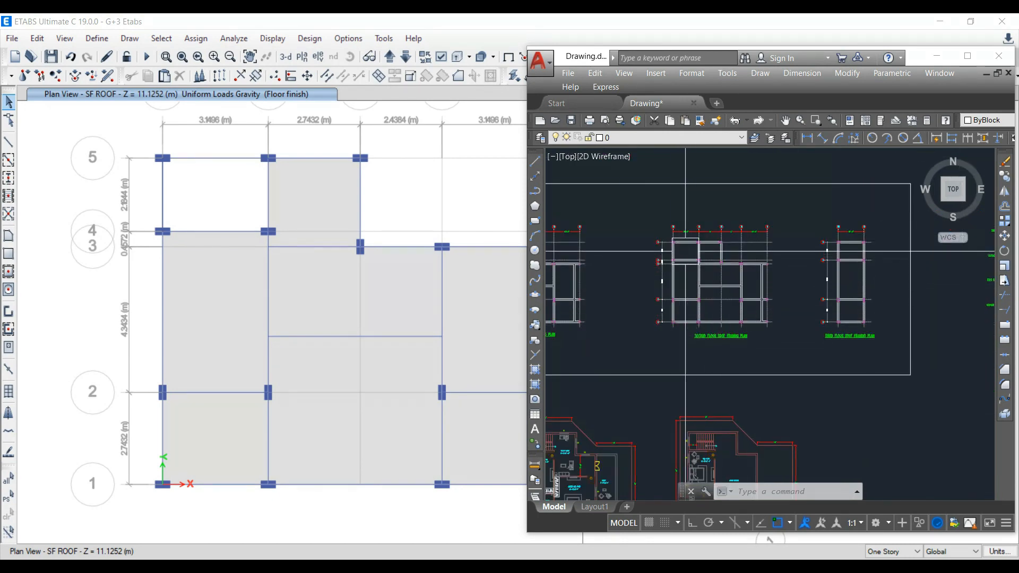
middle_drag(708, 373, 731, 222)
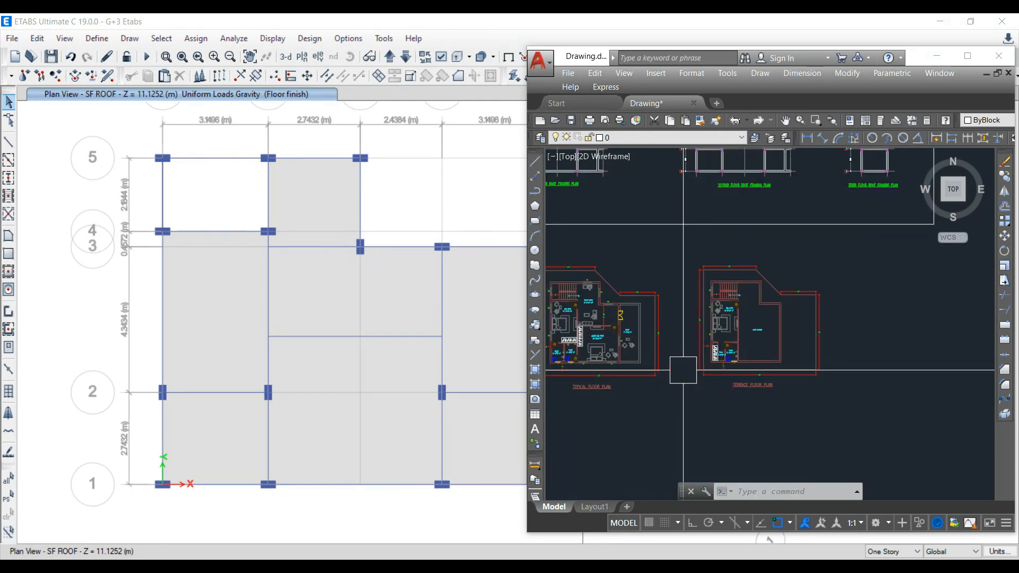
middle_drag(683, 370, 726, 370)
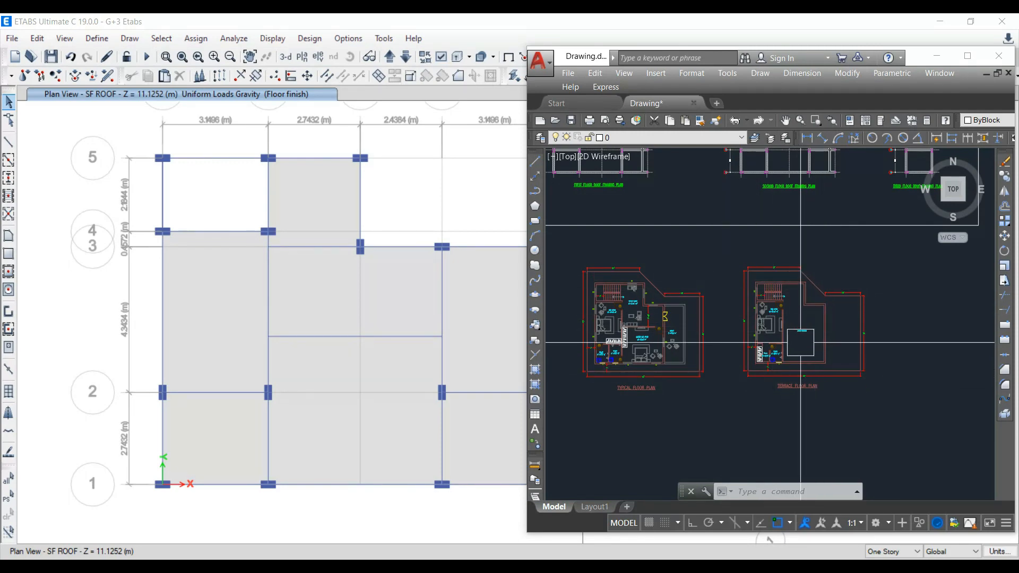
click(940, 56)
On the SF ROOF plan, assign an 11.48 kN/m Main wall uniform load to the grid A beams and the A–B beams on grids 1, 4 and 5.
click(206, 158)
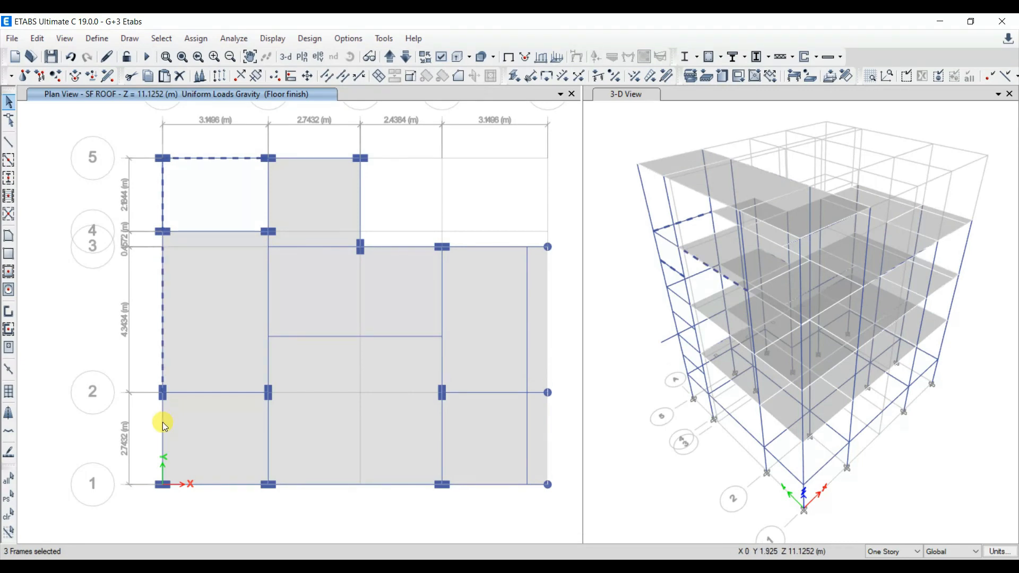
click(225, 483)
click(196, 38)
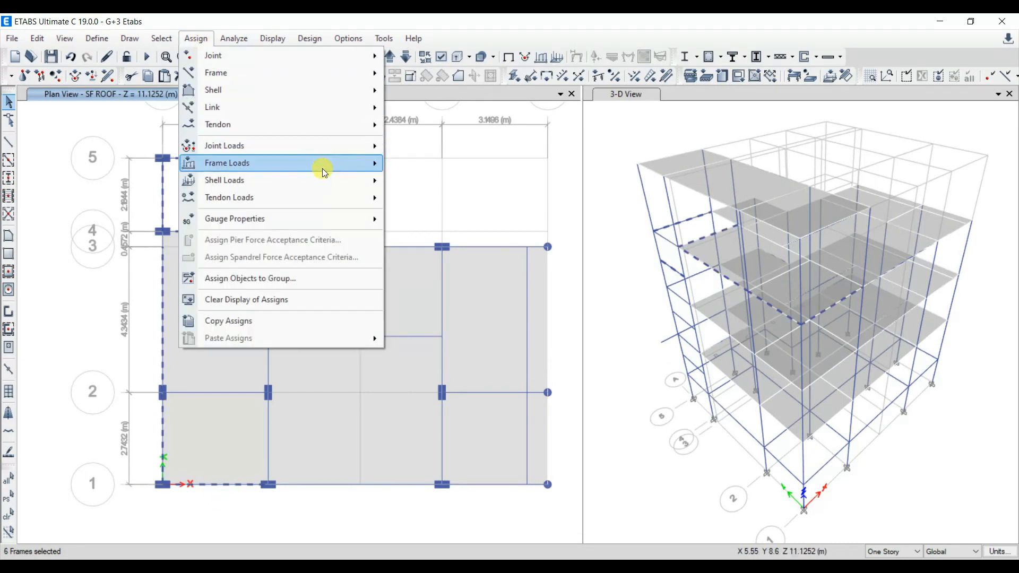
mouse_move(324, 168)
click(494, 190)
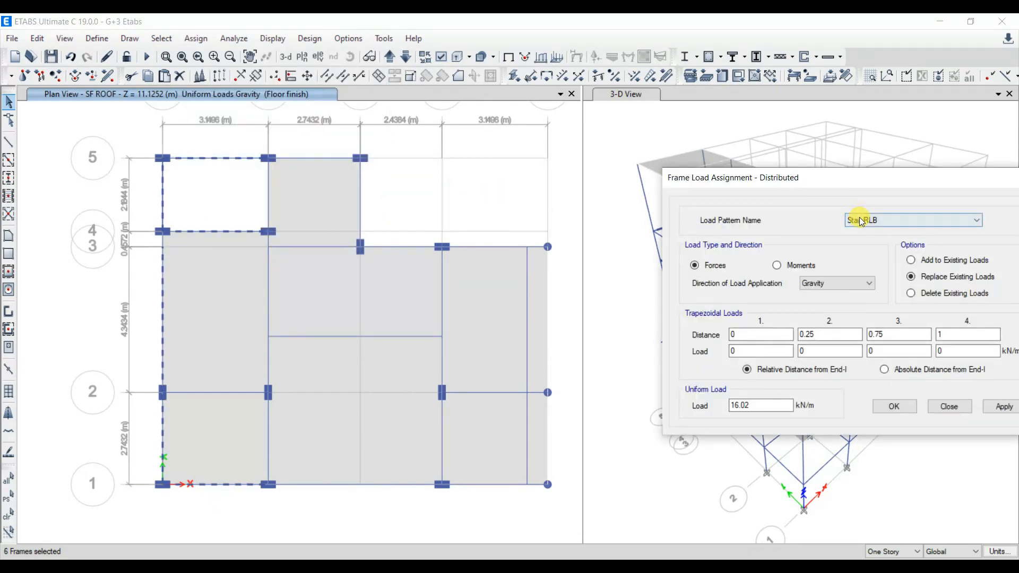
click(860, 220)
click(861, 255)
drag(765, 406, 673, 417)
text(11.48)
click(887, 406)
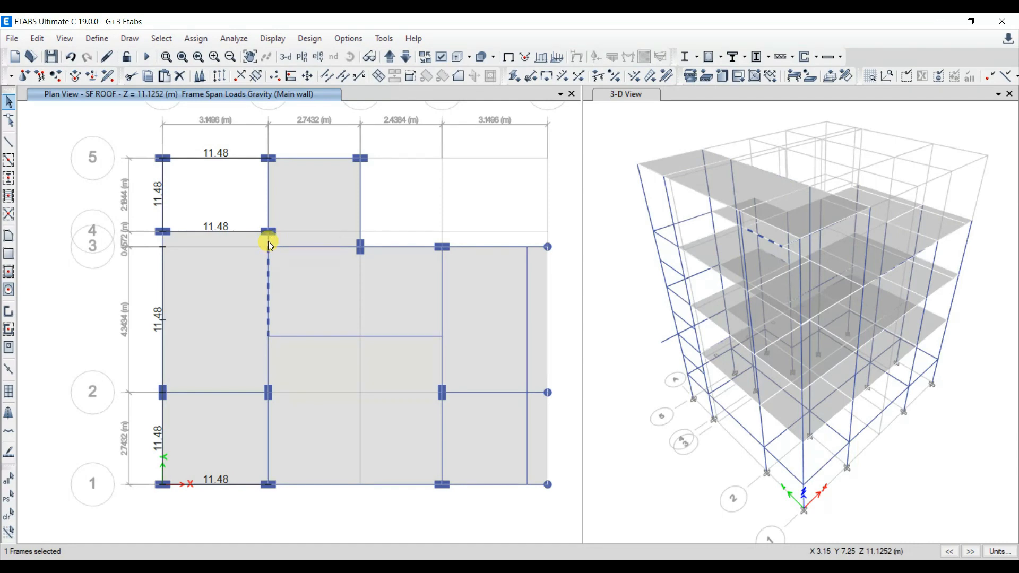
Assign a 5.71 kN/m Partition wall uniform load to the SF ROOF grid B beams between grids 1 and 4 and the grid 2 beam A–B.
click(269, 354)
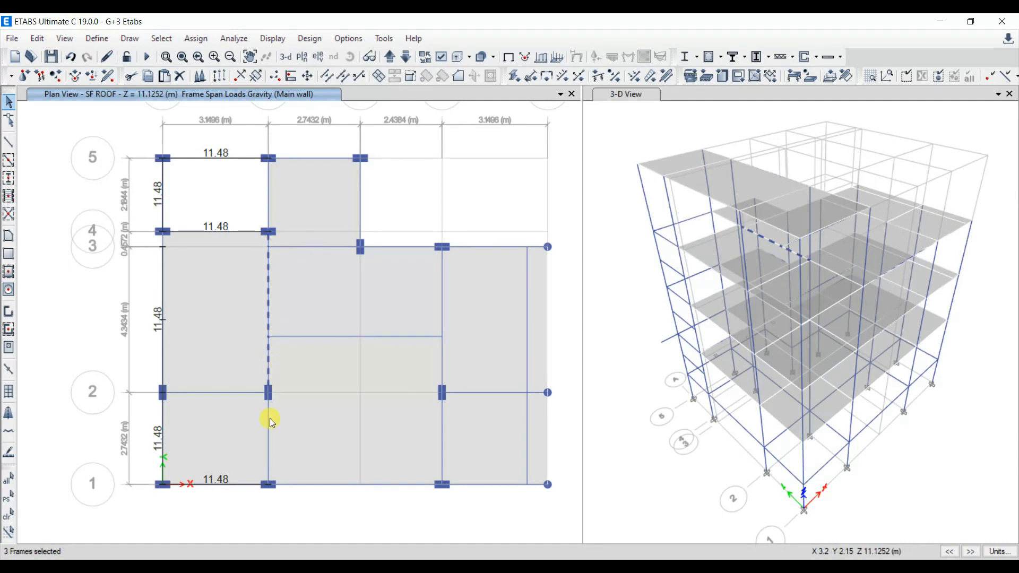
click(273, 439)
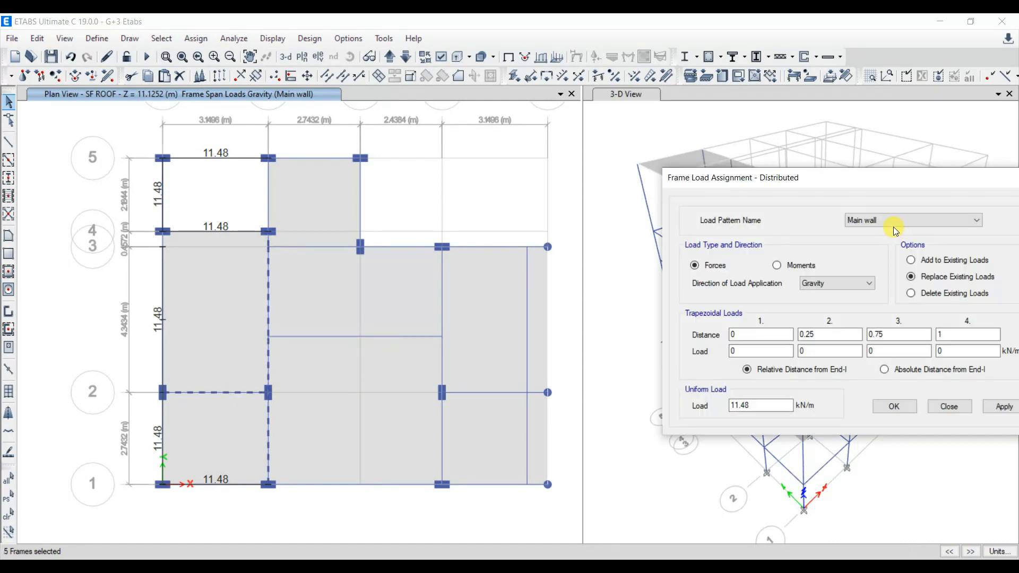
click(896, 221)
click(864, 261)
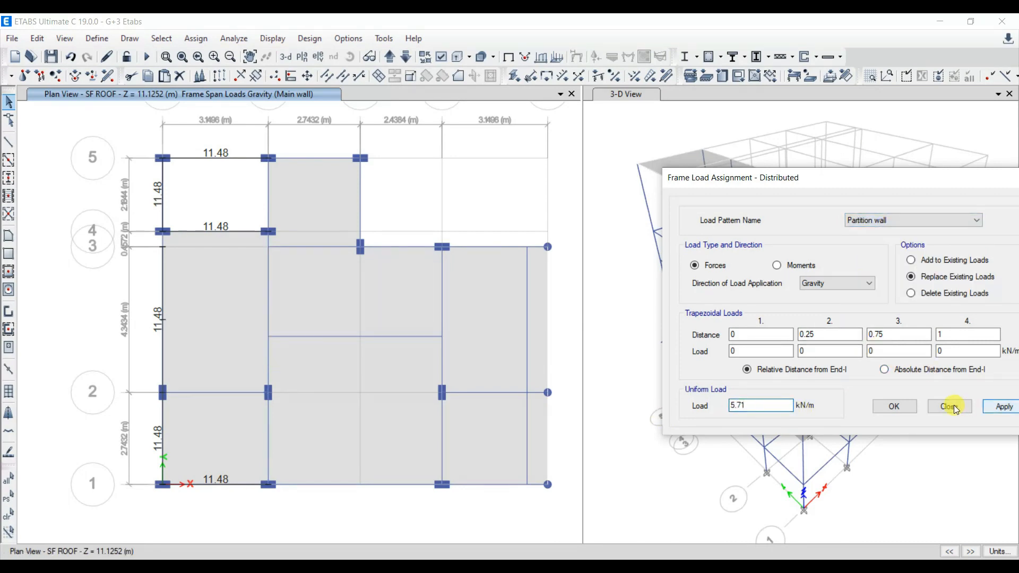
click(895, 406)
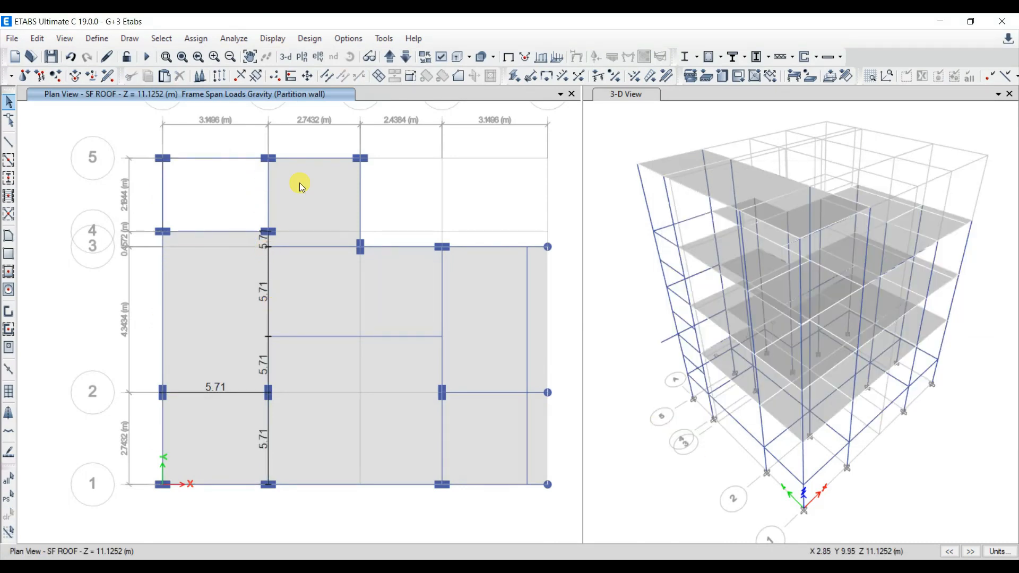
Assign a 16.02 kN/m Stair RLB uniform load to the SF ROOF beam on grid B between grids 4 and 5.
click(269, 180)
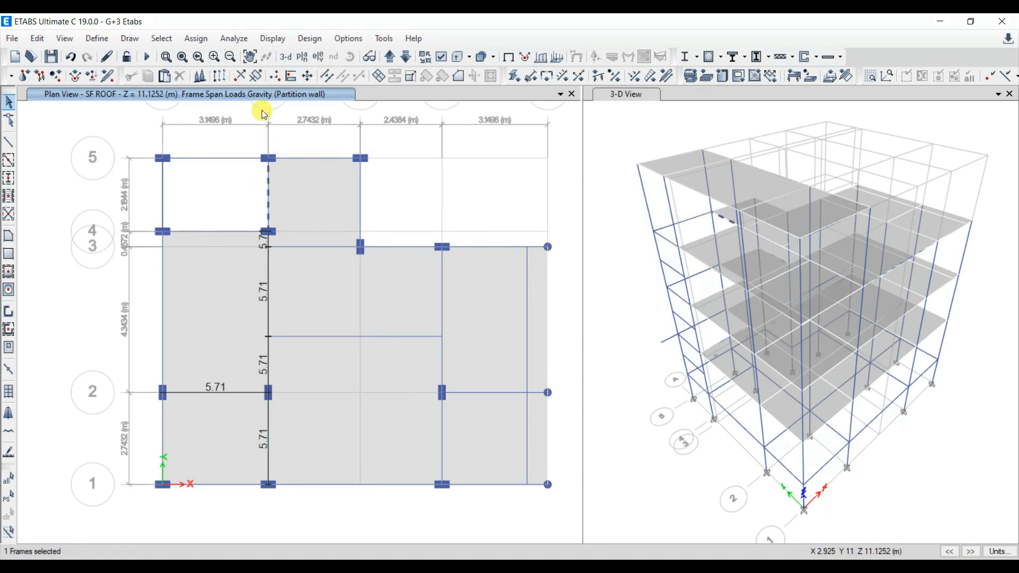
click(195, 38)
mouse_move(361, 163)
click(441, 165)
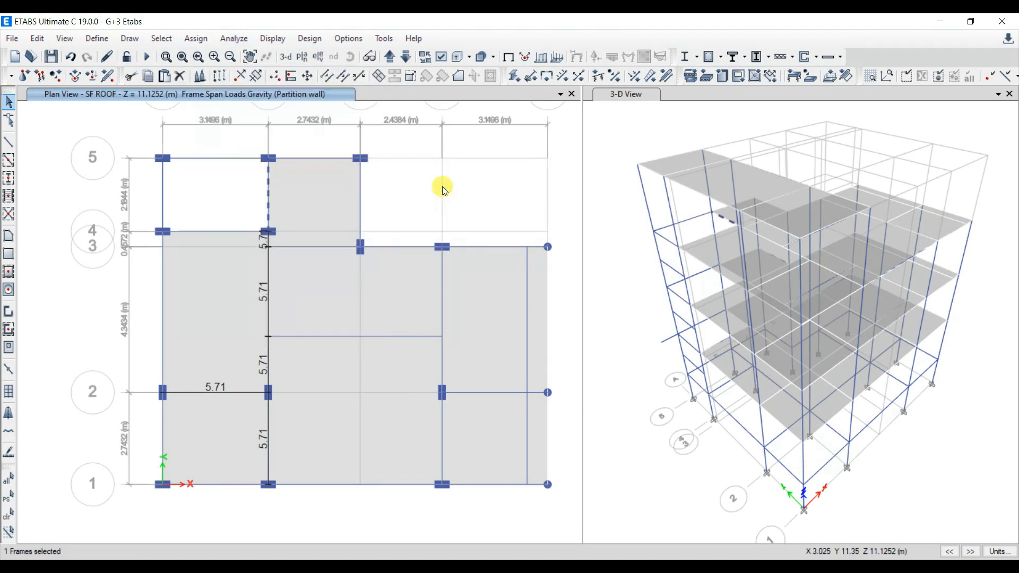
click(976, 220)
click(878, 283)
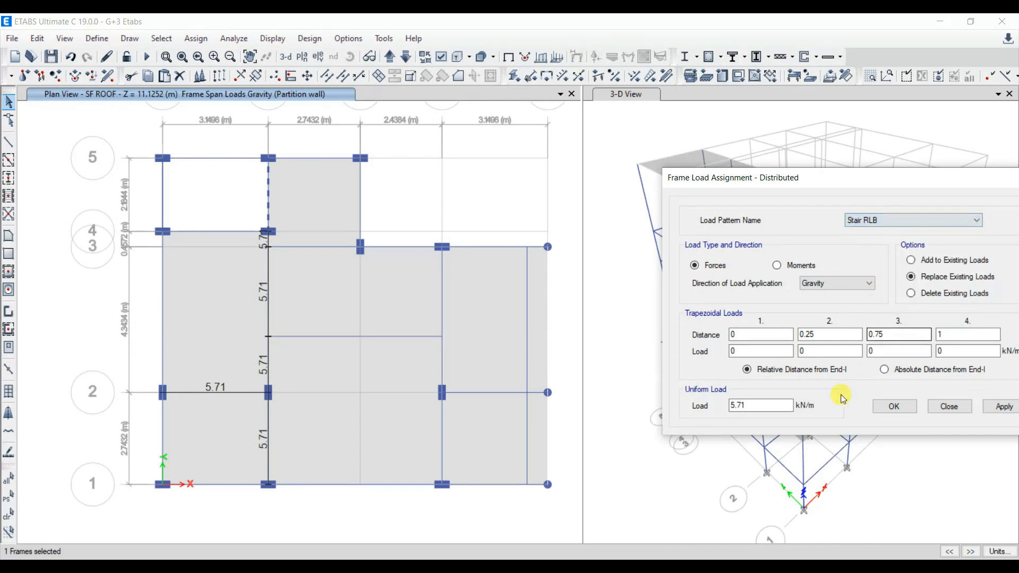
click(763, 407)
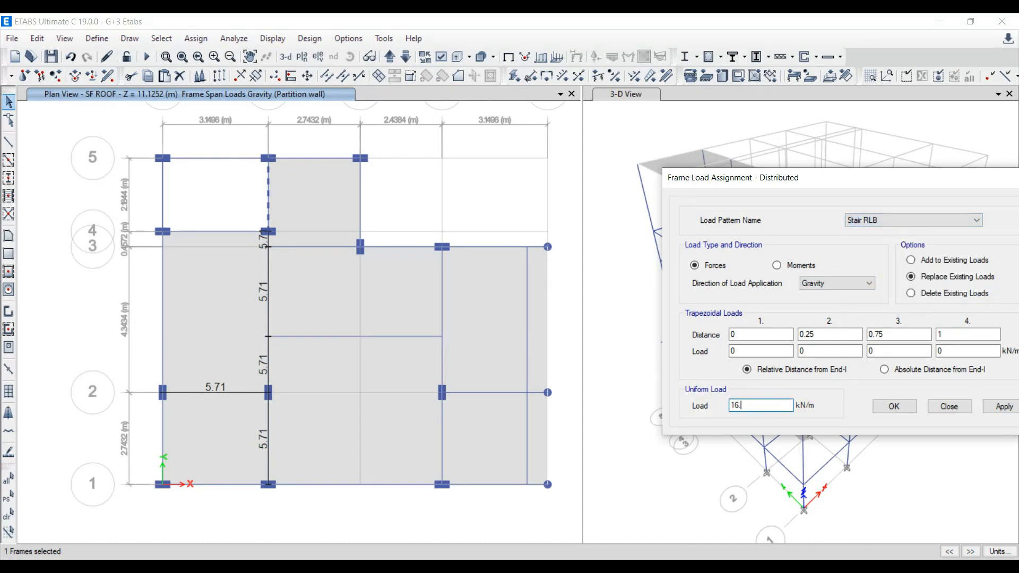
text(16.02)
click(1002, 407)
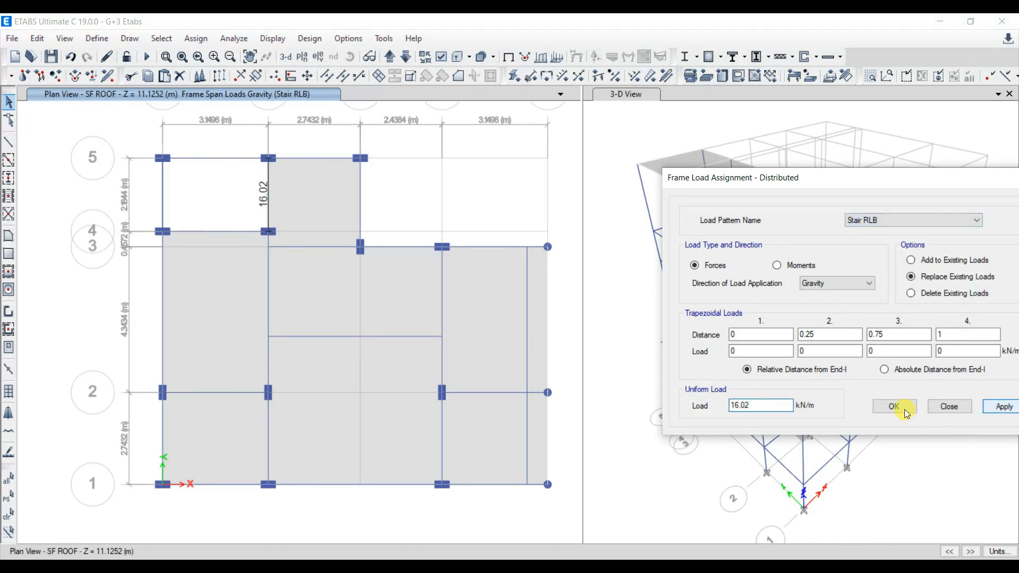
click(900, 407)
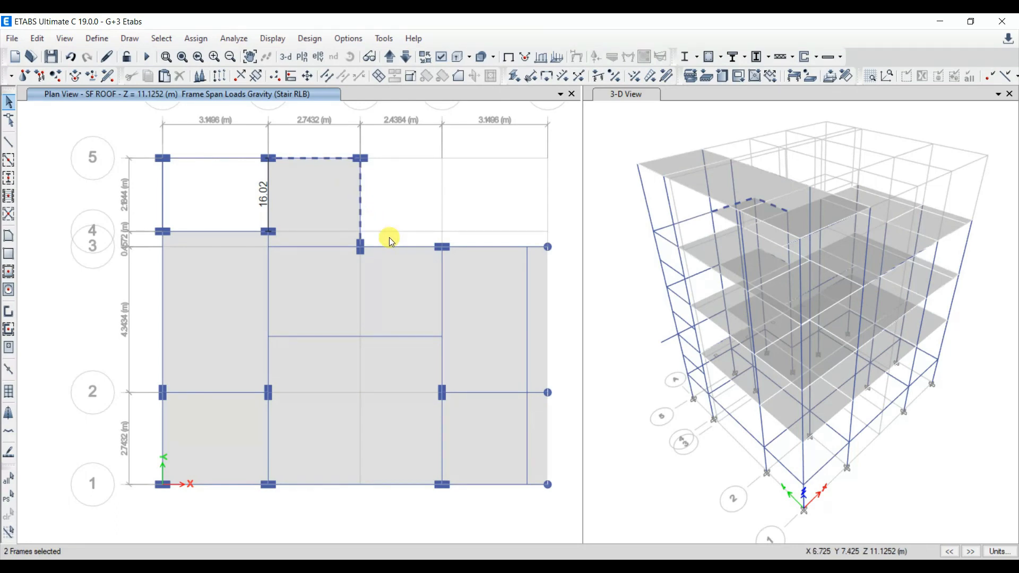
Assign a 4.5 kN/m Parapet wall uniform load to the SF ROOF open-terrace edge beams, from B–C on grid 5 around to B–D on grid 1.
click(444, 370)
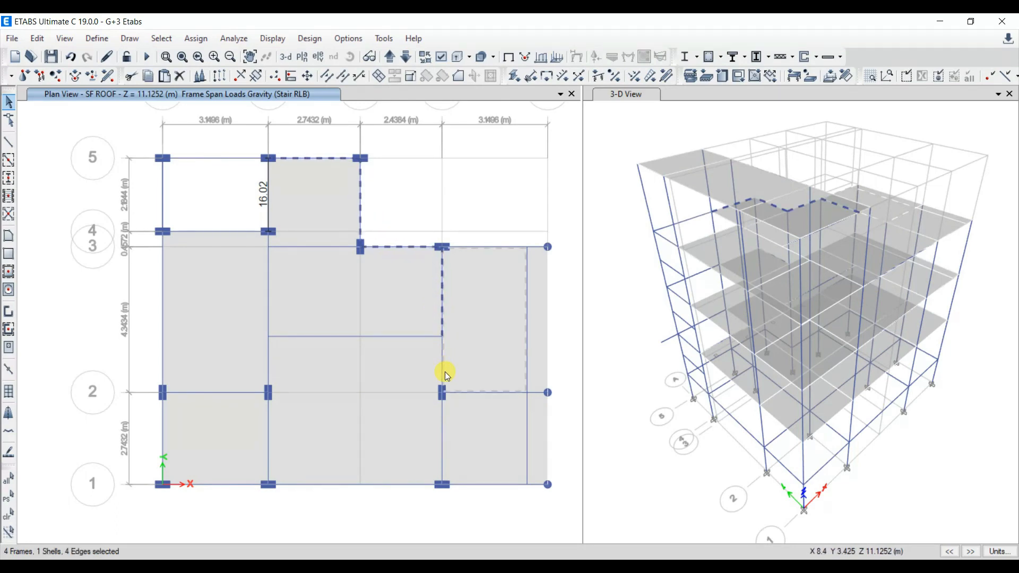
click(438, 435)
click(436, 452)
click(409, 487)
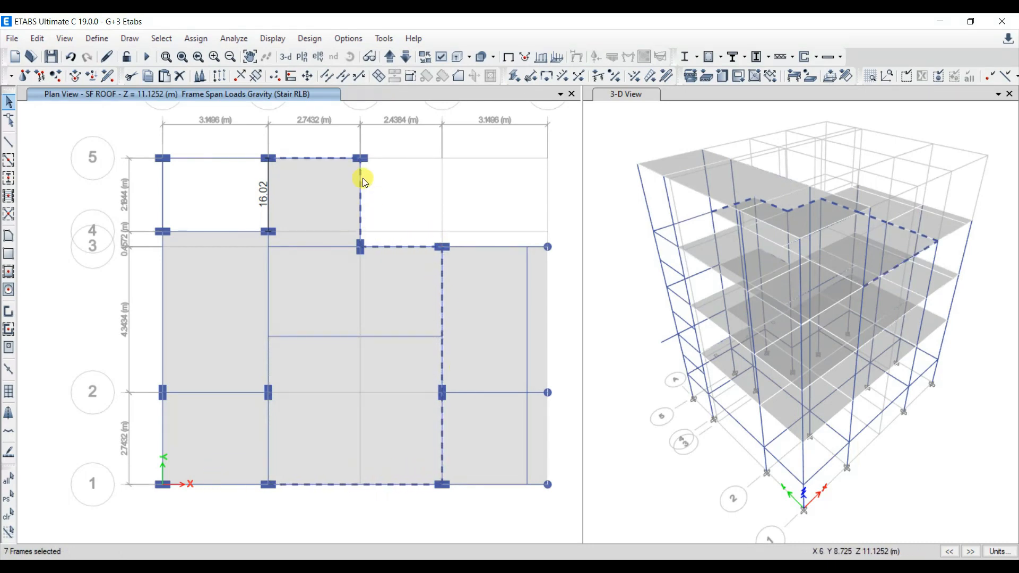
key(alt+Tab)
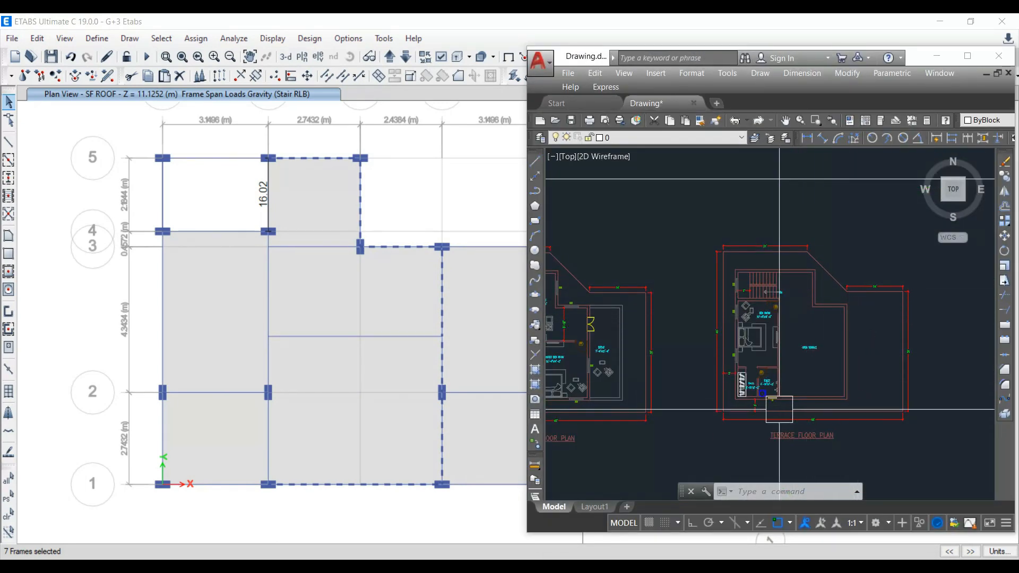
click(196, 39)
mouse_move(280, 174)
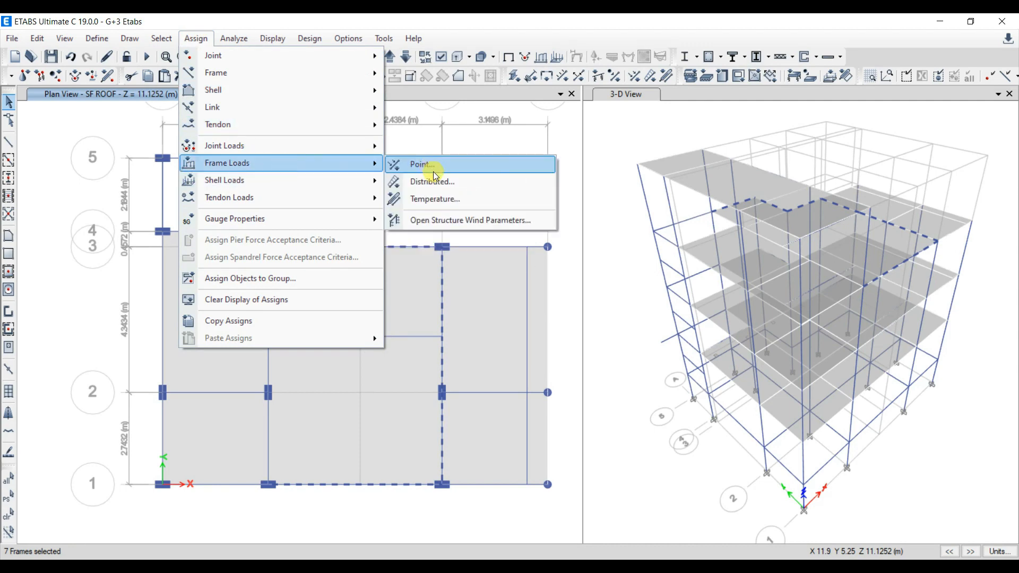
click(413, 185)
click(718, 252)
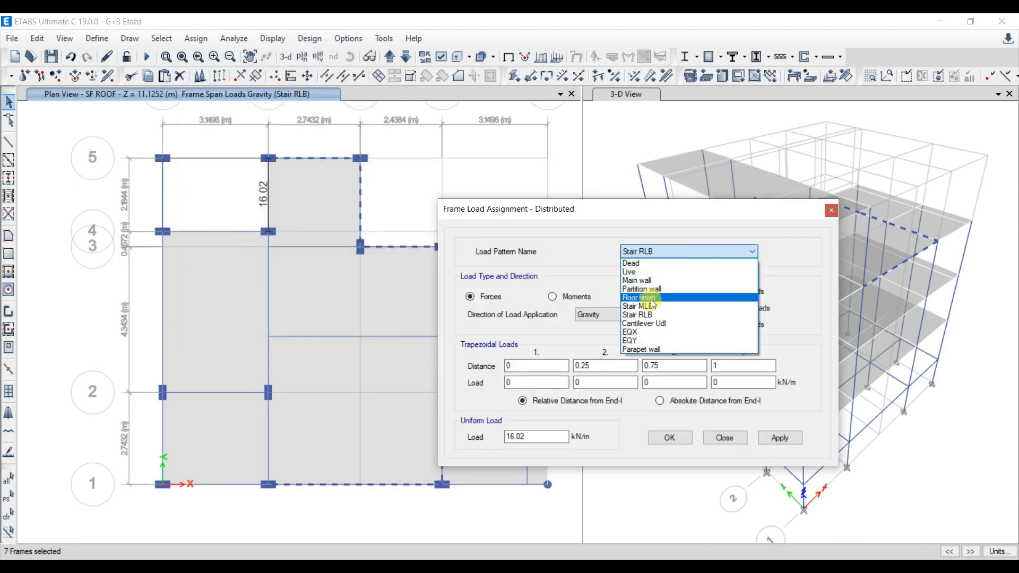
click(648, 347)
drag(533, 437, 455, 445)
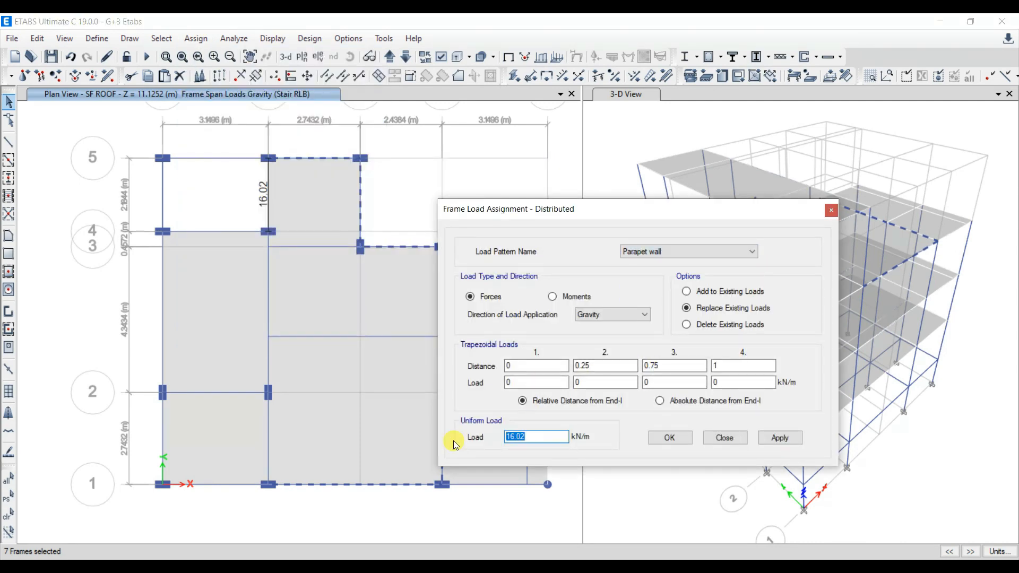
click(790, 439)
click(672, 441)
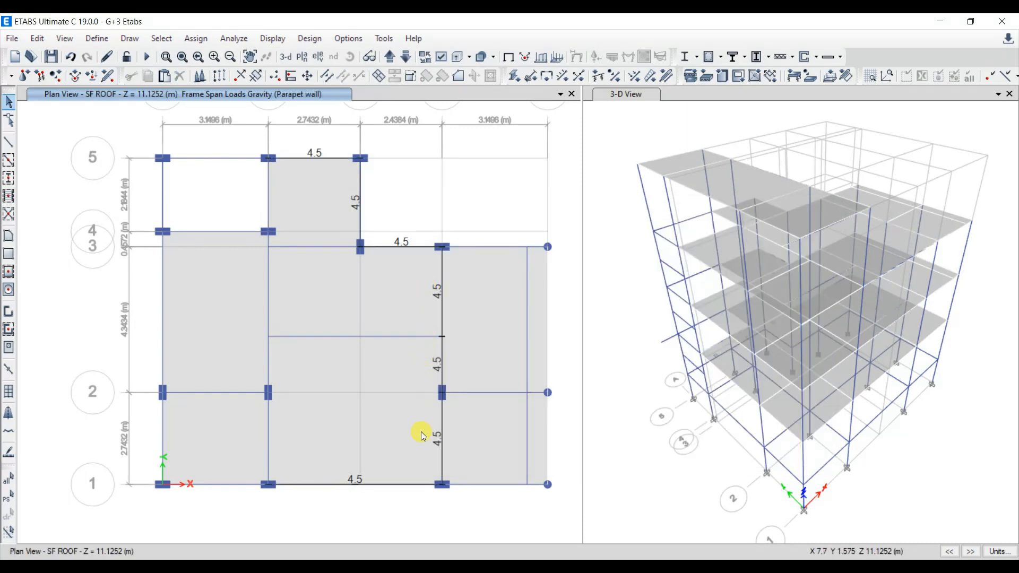
Assign a 2 kN/m² Floor finish uniform shell load in the gravity direction to all nine SF ROOF slabs.
click(253, 305)
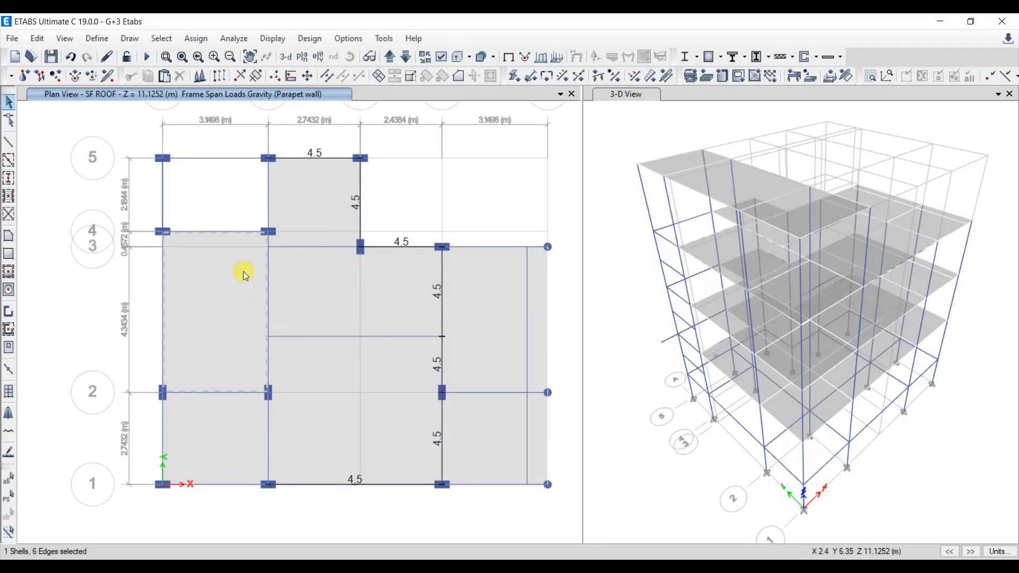
click(312, 218)
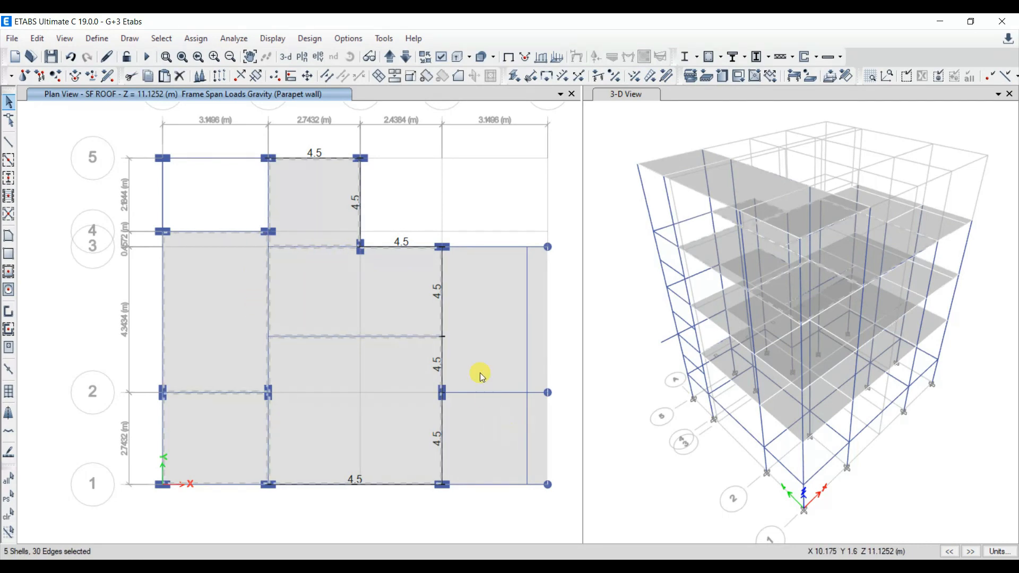
click(505, 430)
click(480, 373)
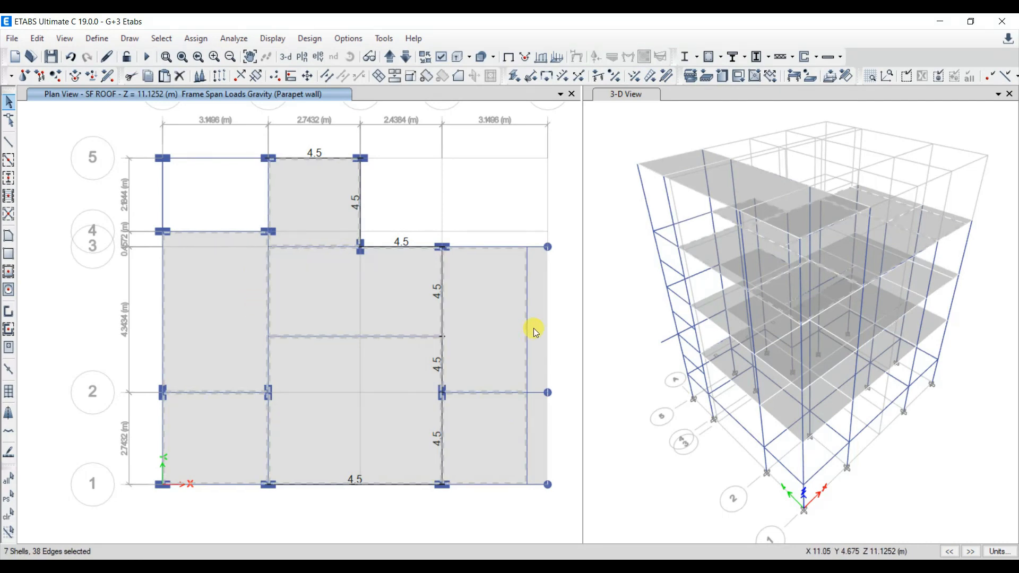
click(542, 428)
click(196, 39)
mouse_move(295, 179)
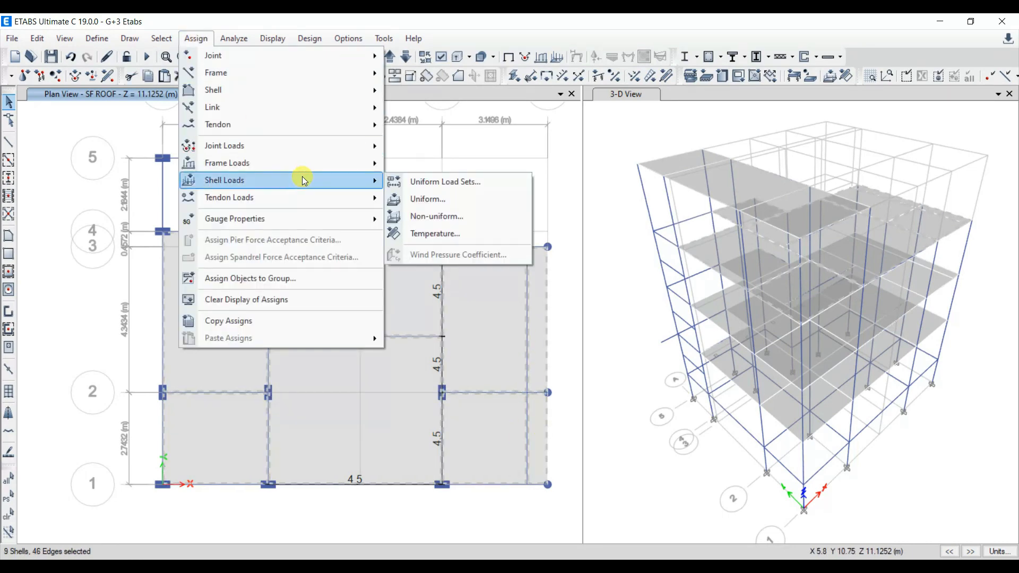
click(428, 199)
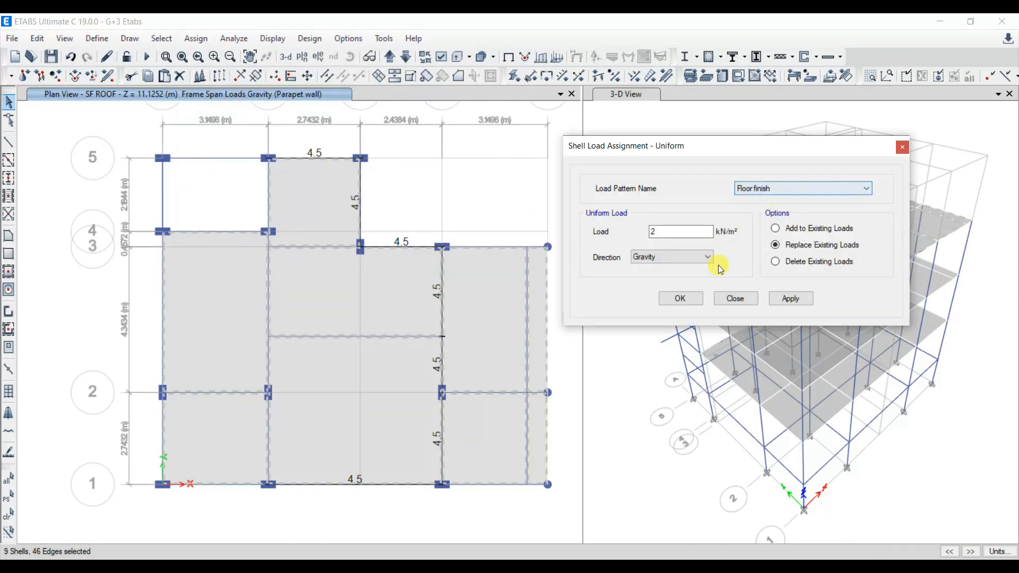
click(781, 299)
Reselect the same SF ROOF slabs and assign them a 2 kN/m² Live uniform shell load.
click(161, 39)
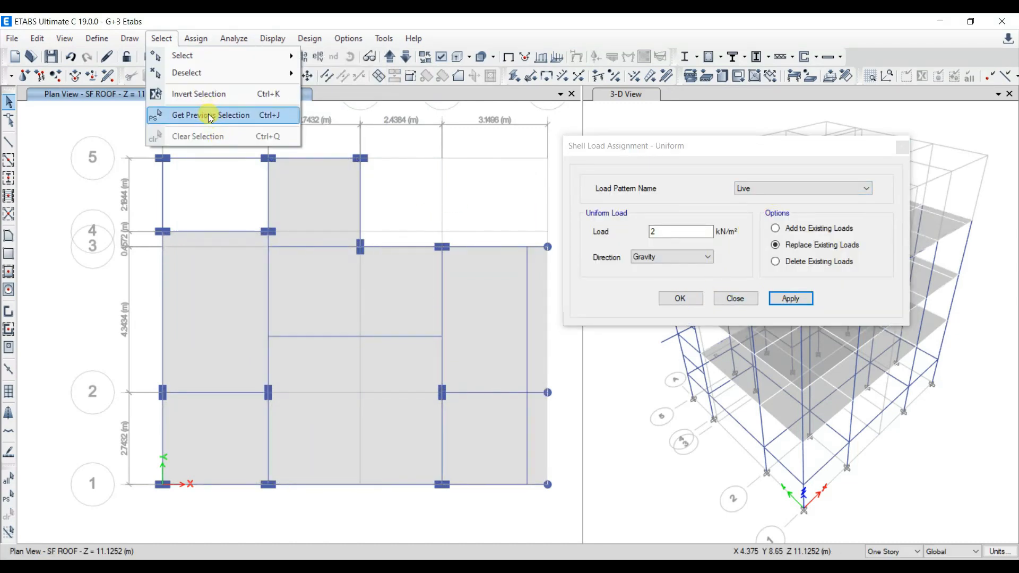
click(211, 116)
click(679, 300)
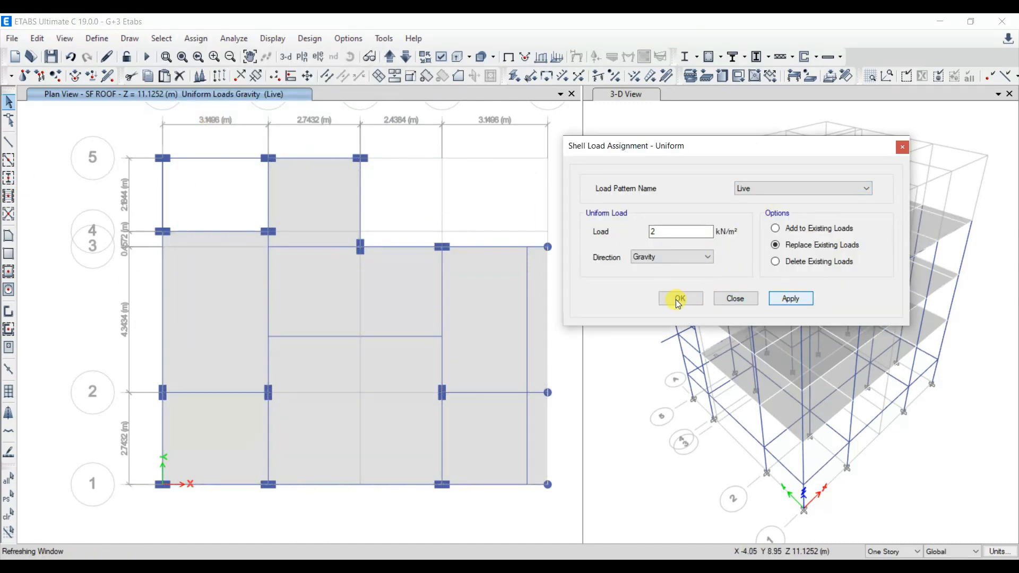
Go up to the TF ROOF plan and select its three slabs between grids A and B.
click(389, 56)
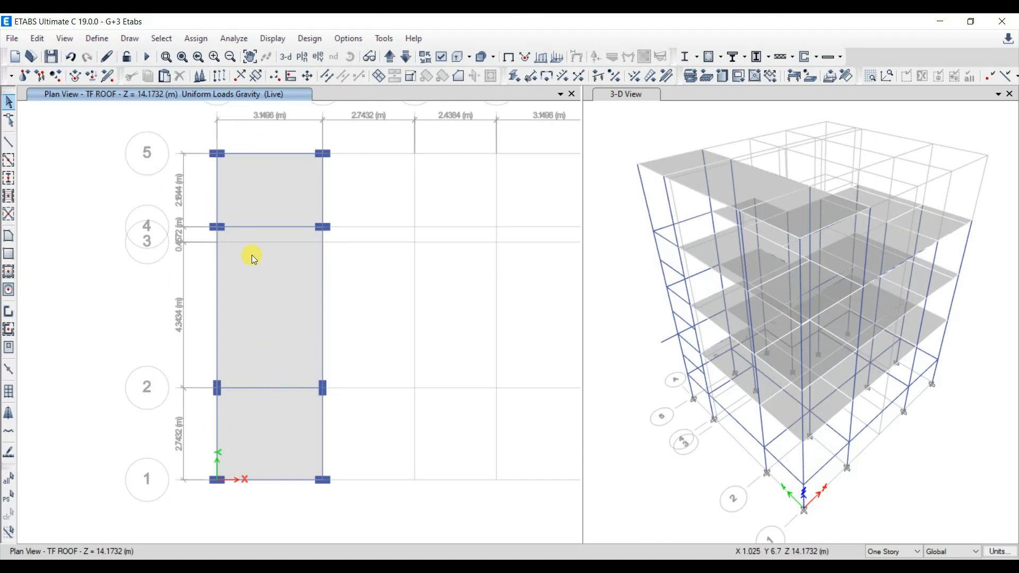
click(247, 204)
click(263, 281)
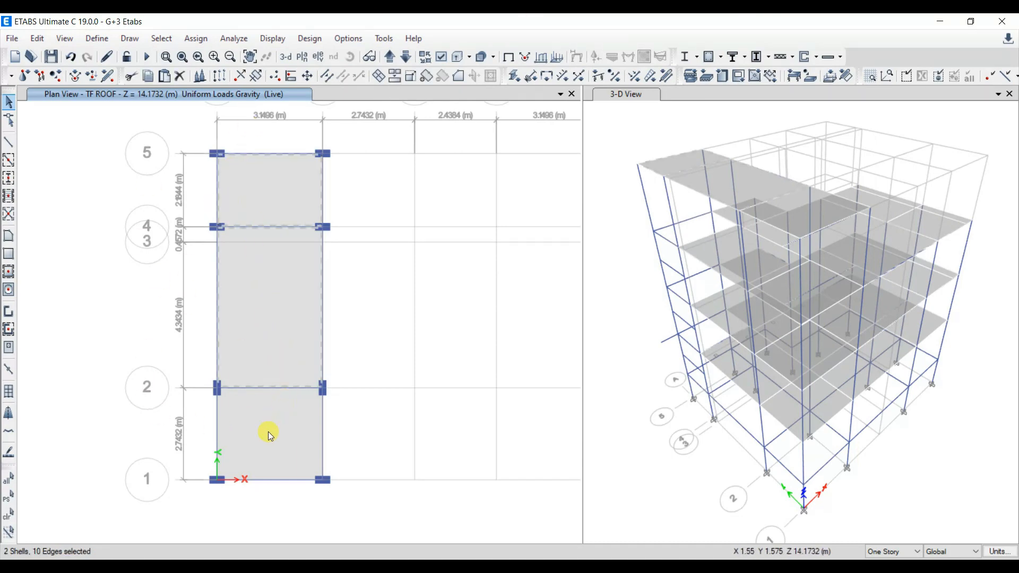
click(283, 427)
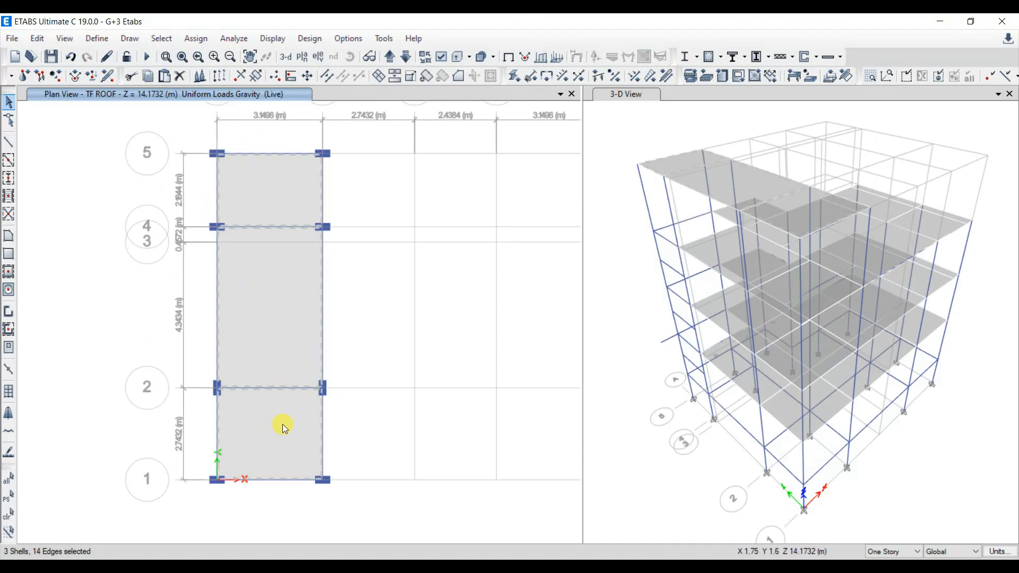
click(196, 38)
click(504, 195)
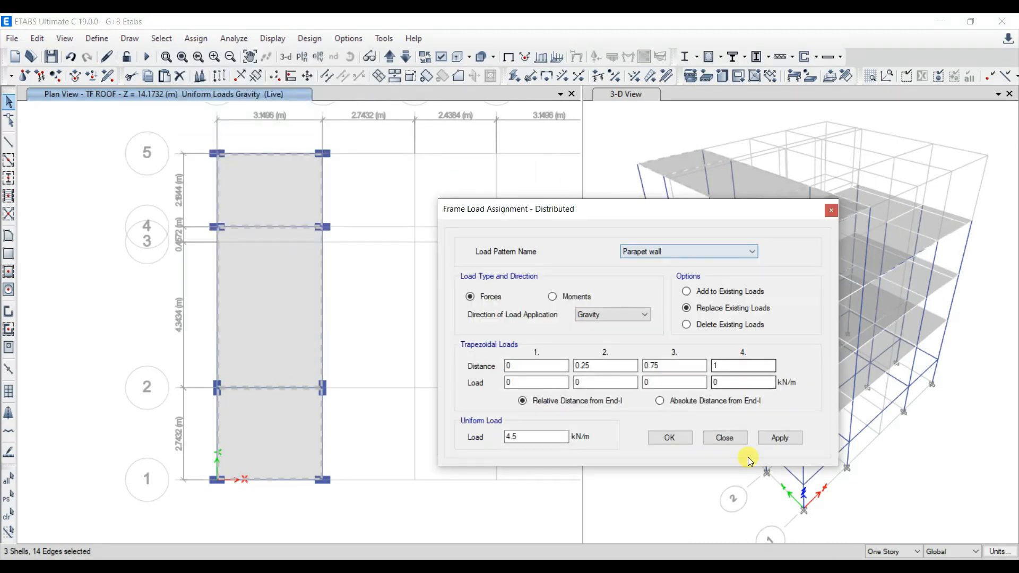
click(724, 436)
Assign a 2 kN/m² Live uniform shell load to the selected TF ROOF slabs.
click(196, 38)
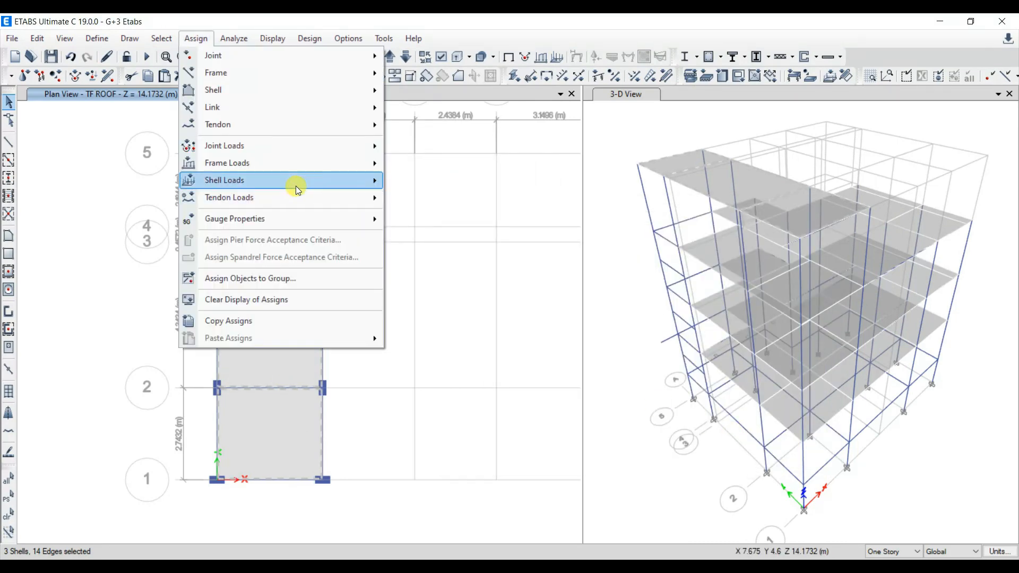
mouse_move(289, 189)
click(425, 197)
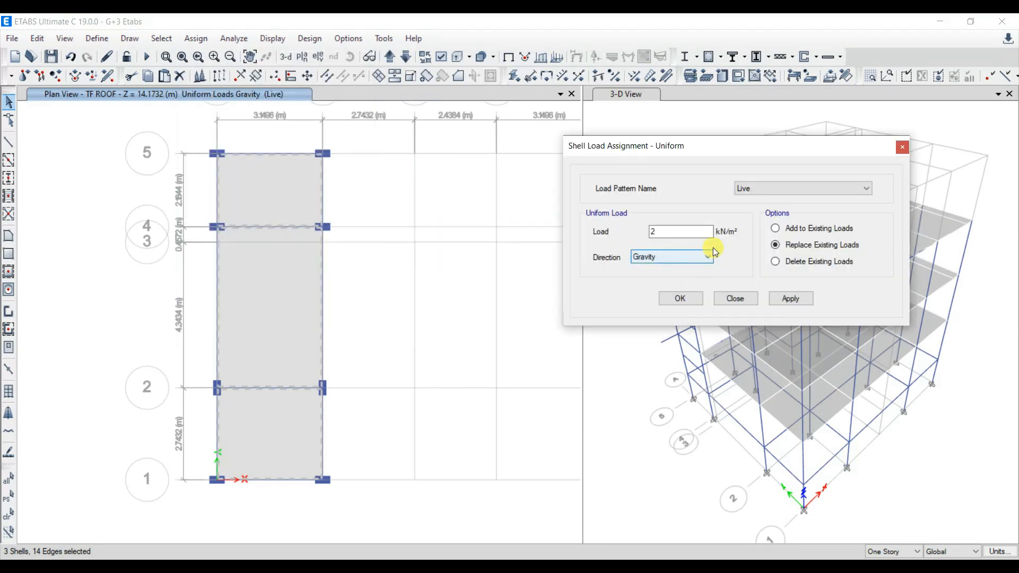
click(791, 298)
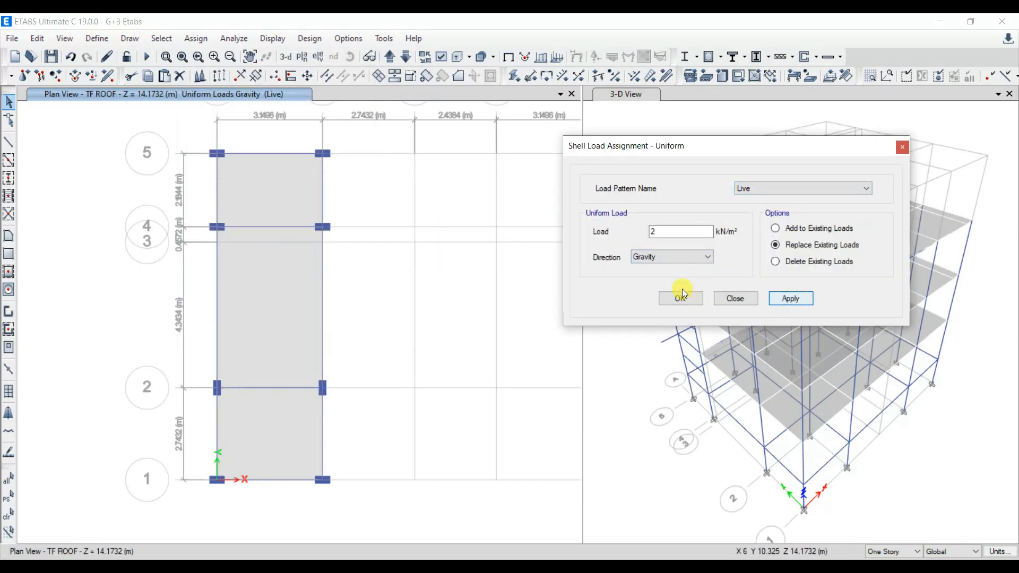
click(680, 298)
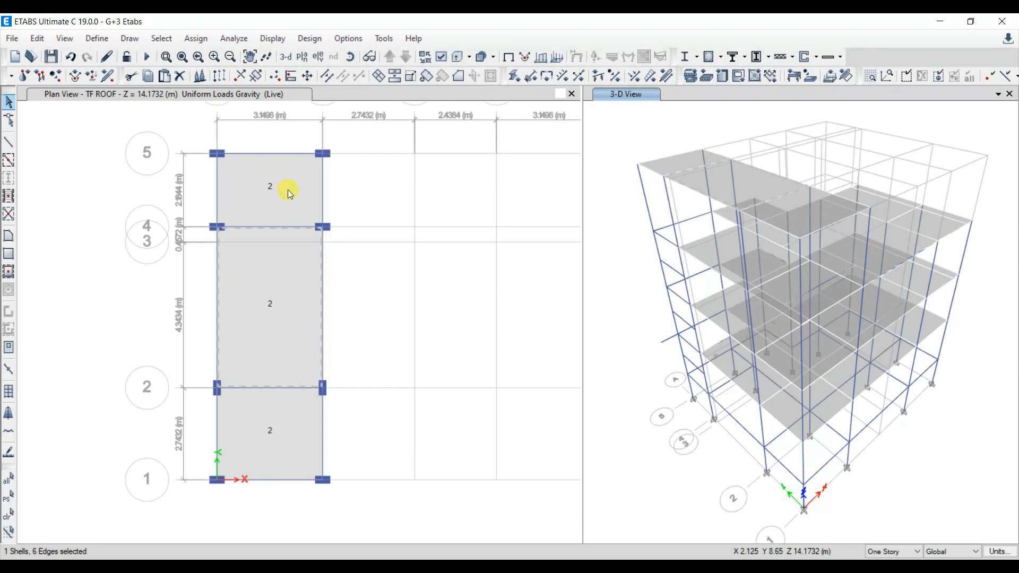
Select the three TF ROOF slabs and assign them a 1 kN/m² Floor finish uniform shell load.
click(288, 193)
click(276, 456)
click(196, 38)
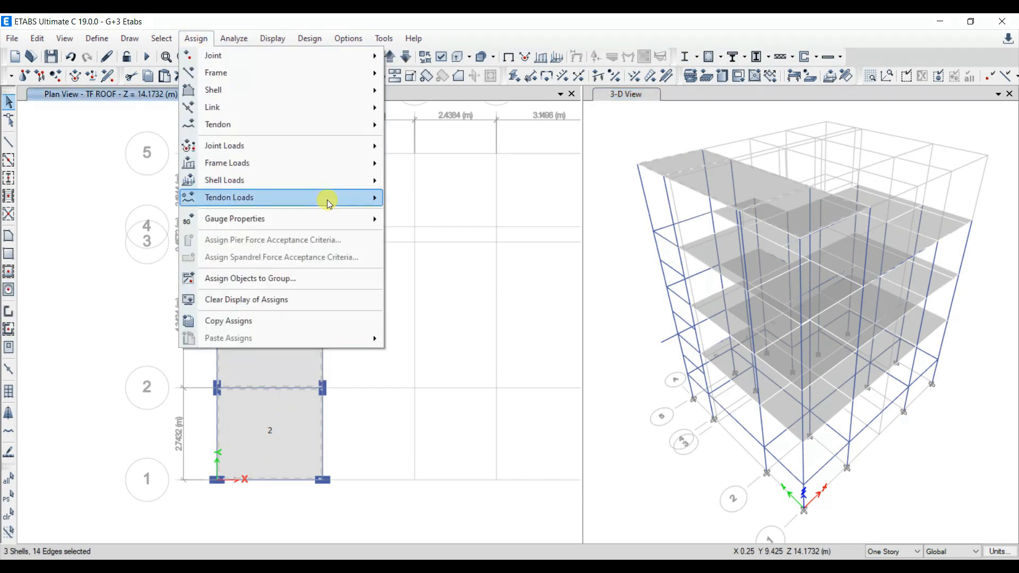
mouse_move(341, 190)
click(428, 199)
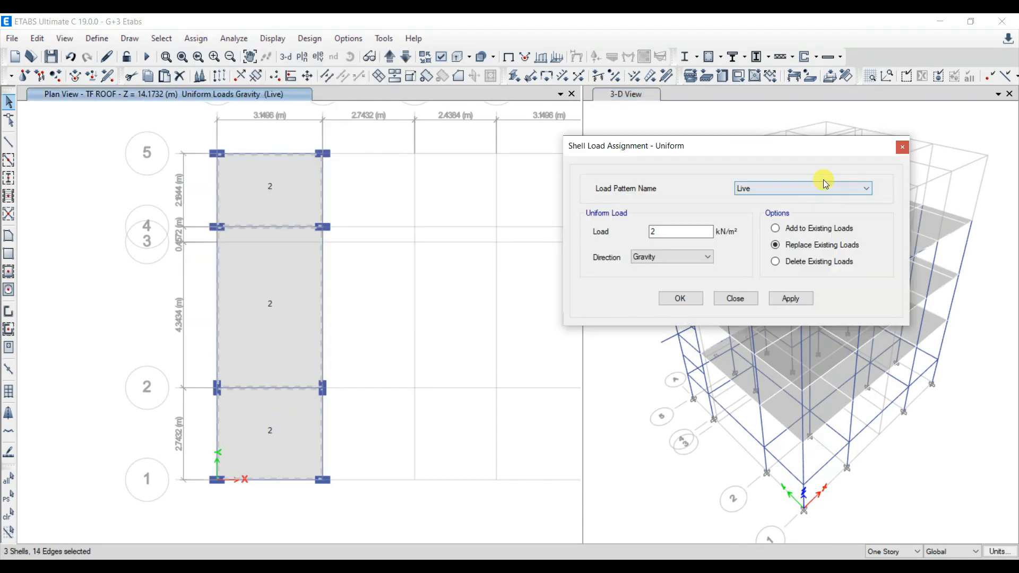
click(792, 192)
click(762, 215)
drag(663, 231, 541, 245)
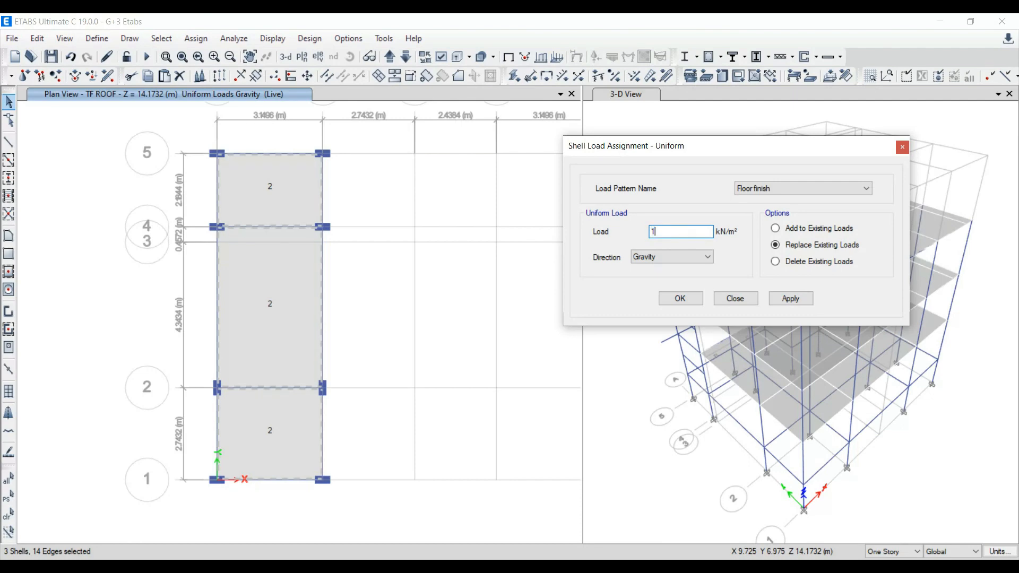
text(1)
key(Return)
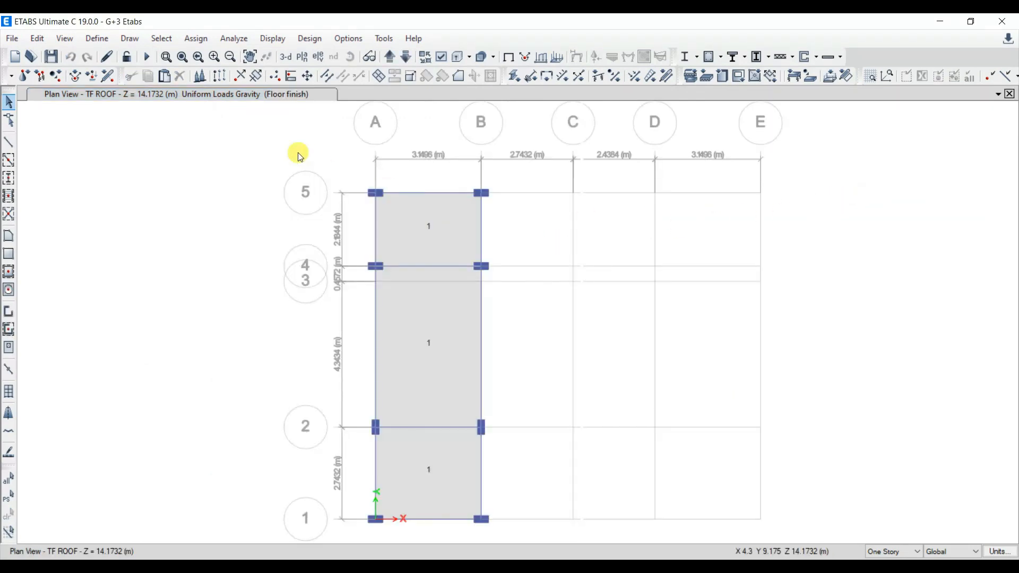
Switch the story scope to All Stories and select every object in the model.
click(394, 57)
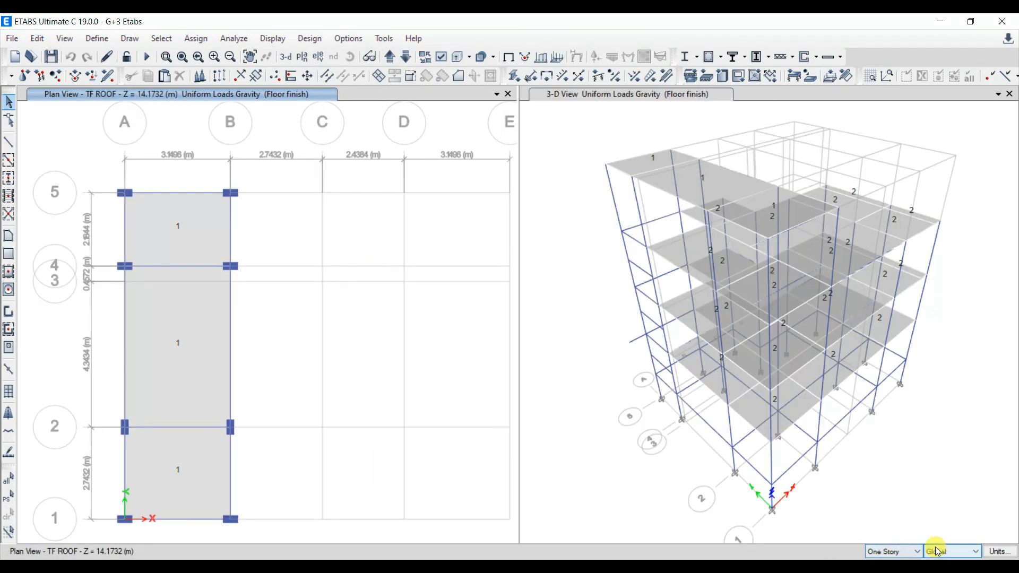
click(918, 553)
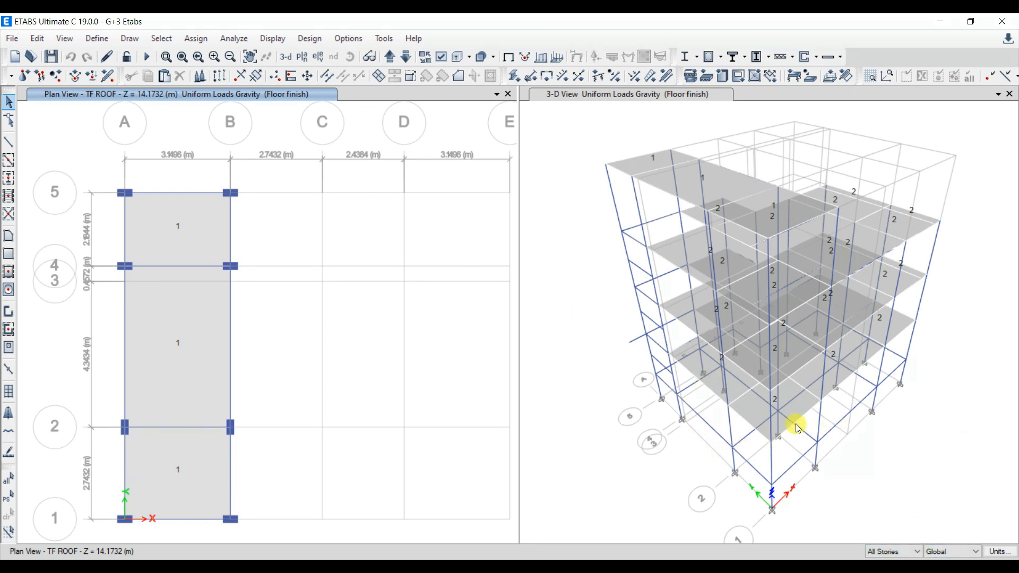
click(8, 478)
Assign Dead joint loads to all selected joints: 1 kN forces in global X, Y and Z and 1 kN-m moments about XX, YY and ZZ.
click(204, 40)
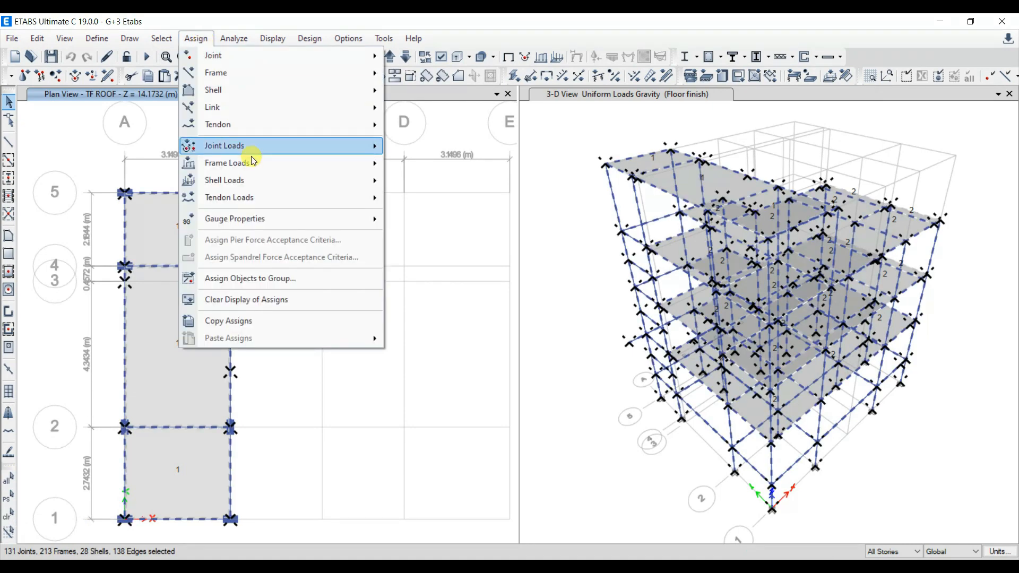
mouse_move(272, 145)
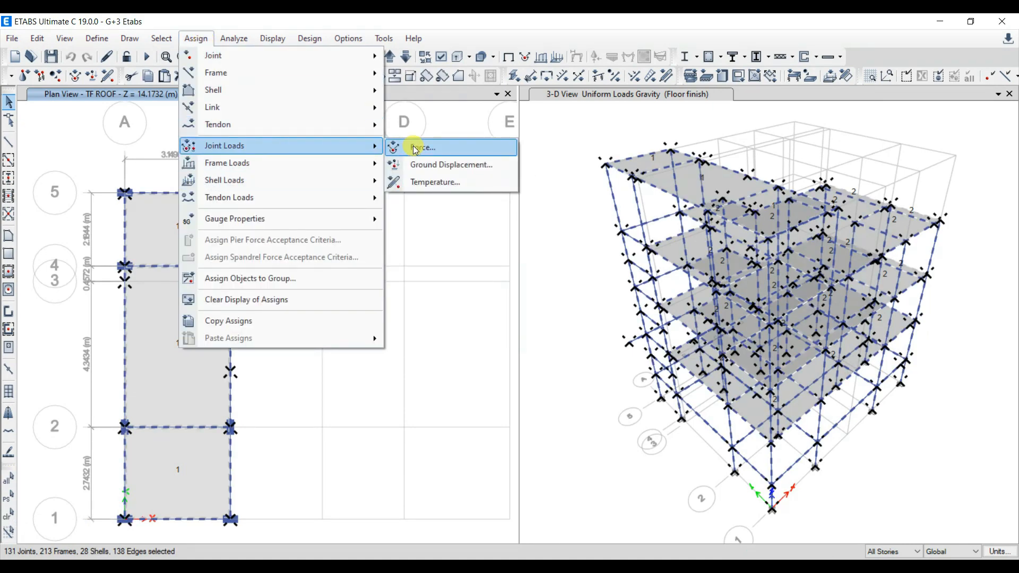
click(416, 148)
click(517, 200)
click(517, 200)
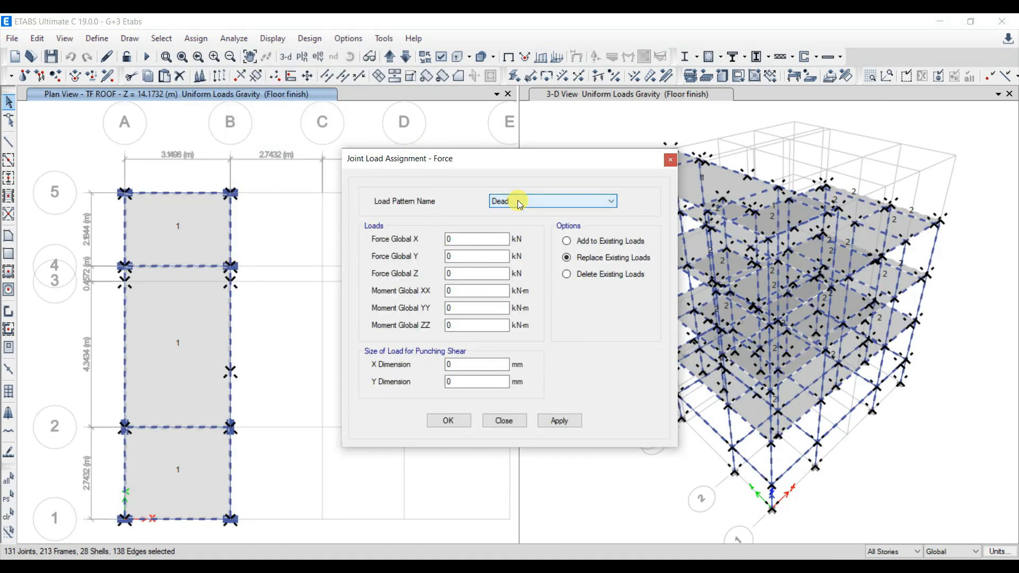
click(461, 238)
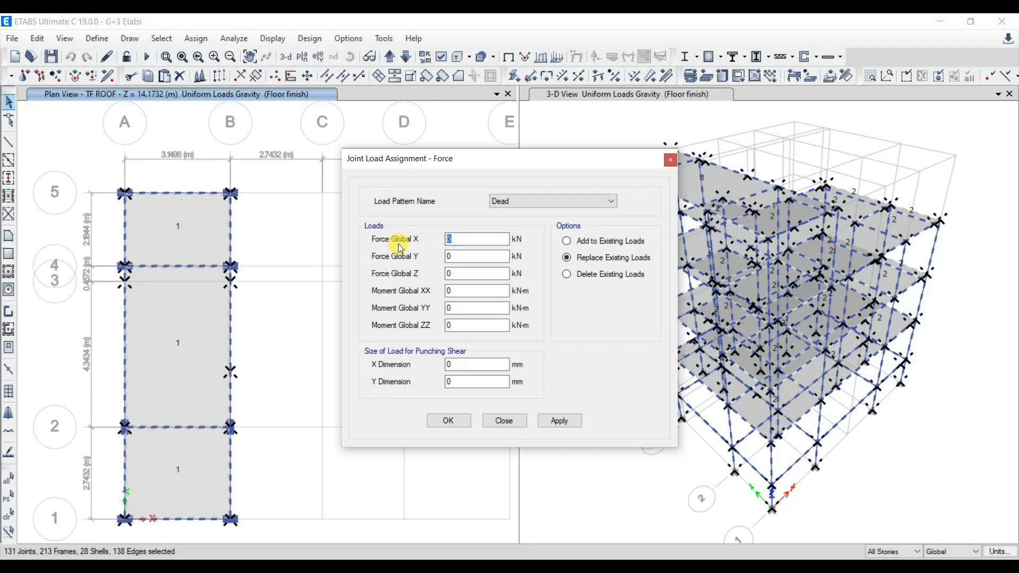
text(1)
key(Tab)
text(1)
key(Tab)
text(1)
key(Tab)
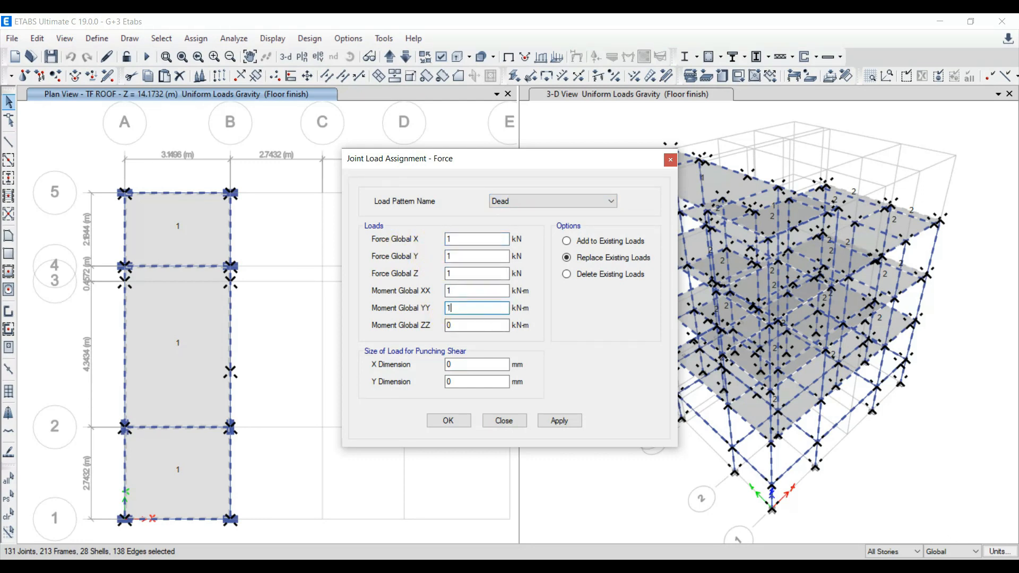
text(1)
key(Tab)
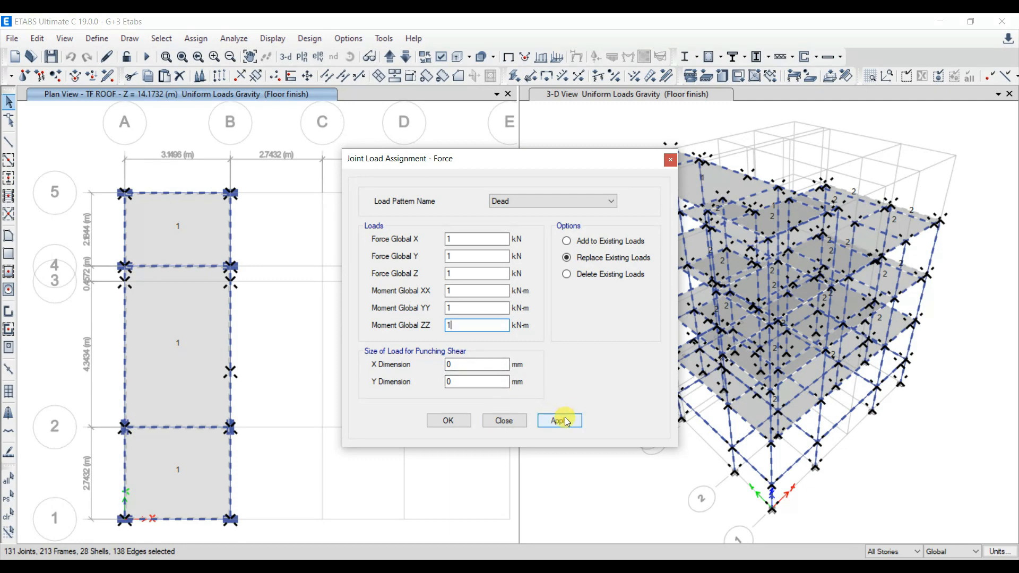
click(564, 421)
click(459, 422)
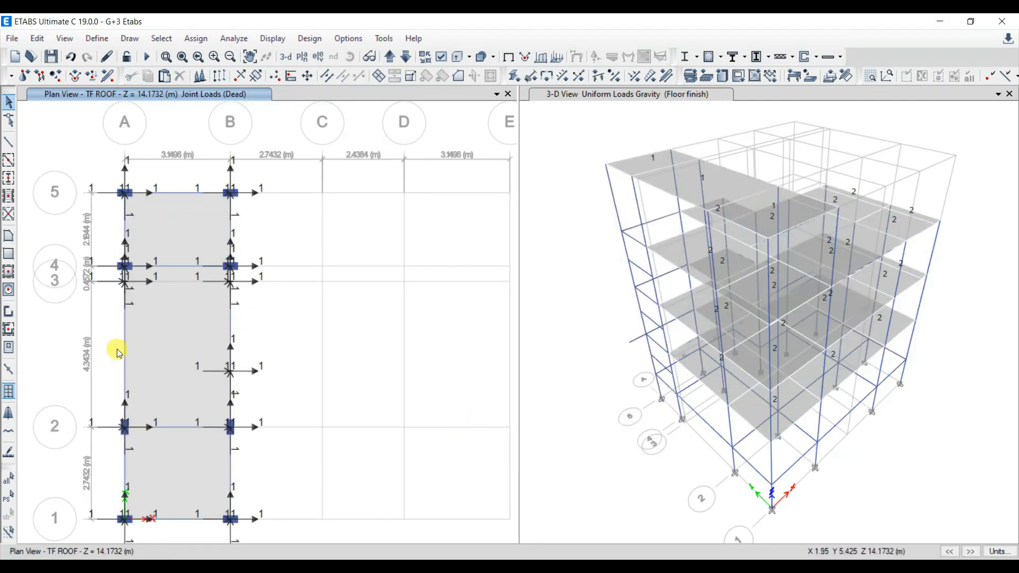
Open the IS 1893:2016 lateral load settings of the EQX seismic load pattern.
click(101, 40)
click(186, 30)
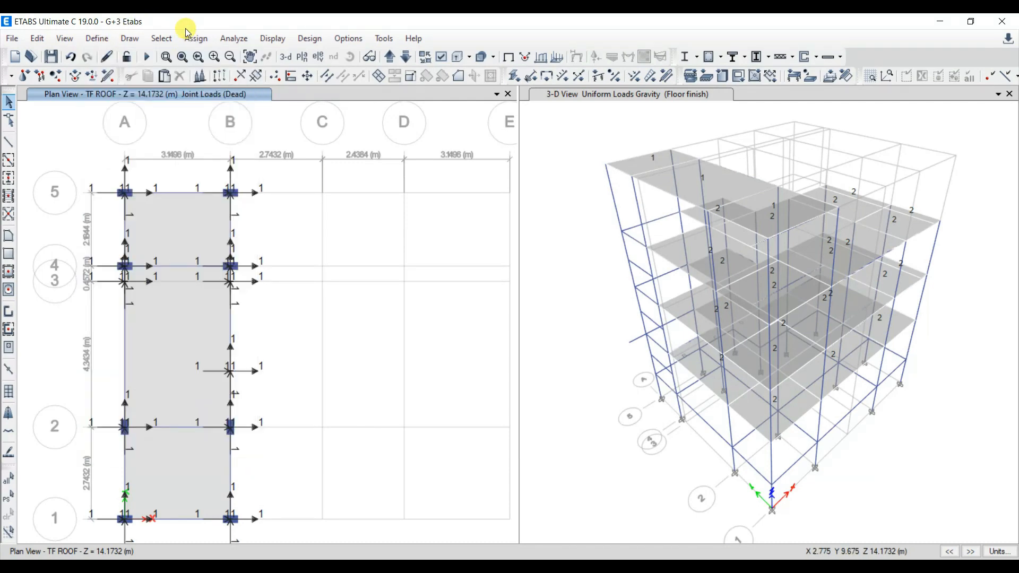
click(97, 38)
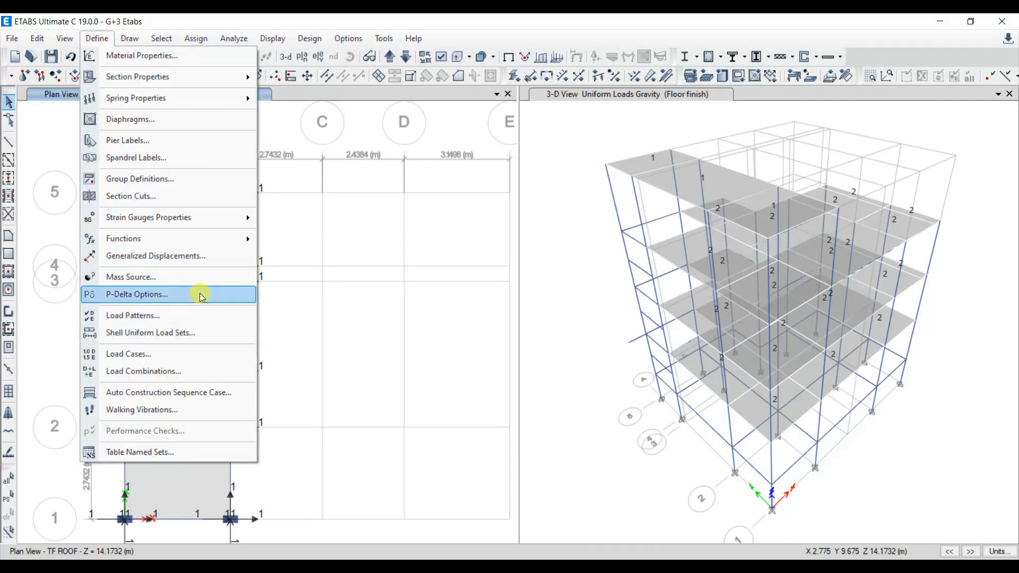
click(162, 319)
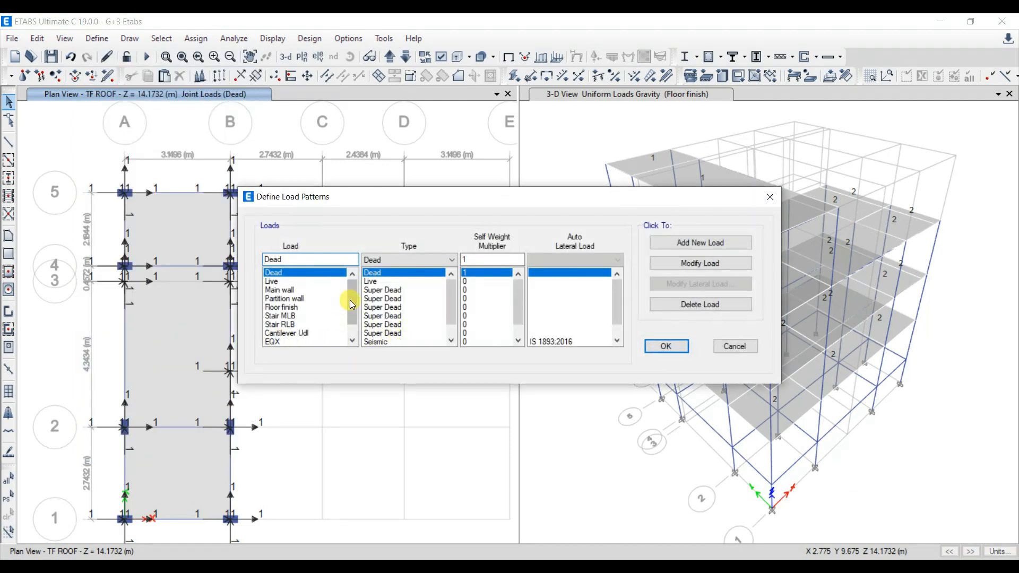
drag(352, 303, 341, 346)
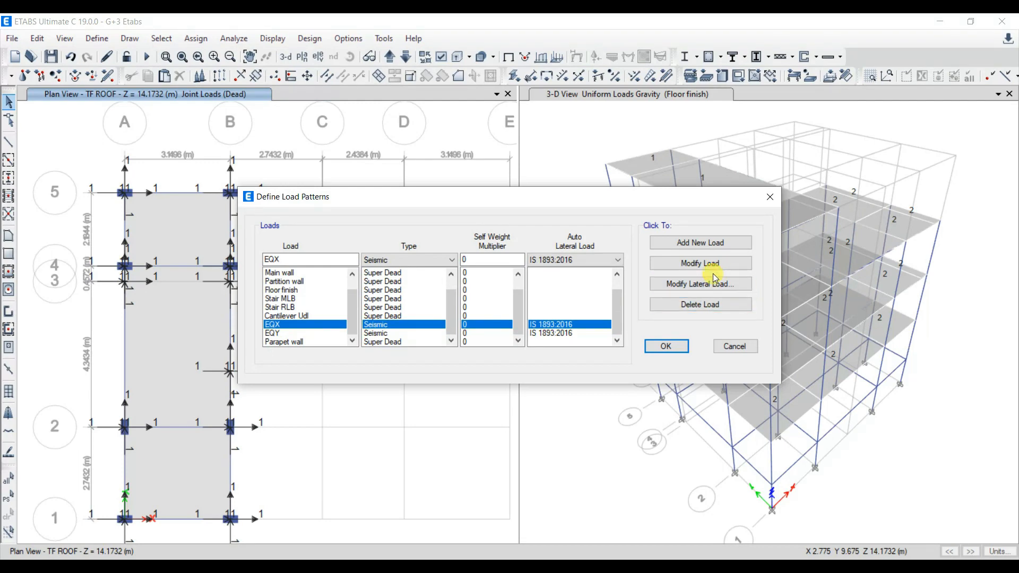
click(701, 284)
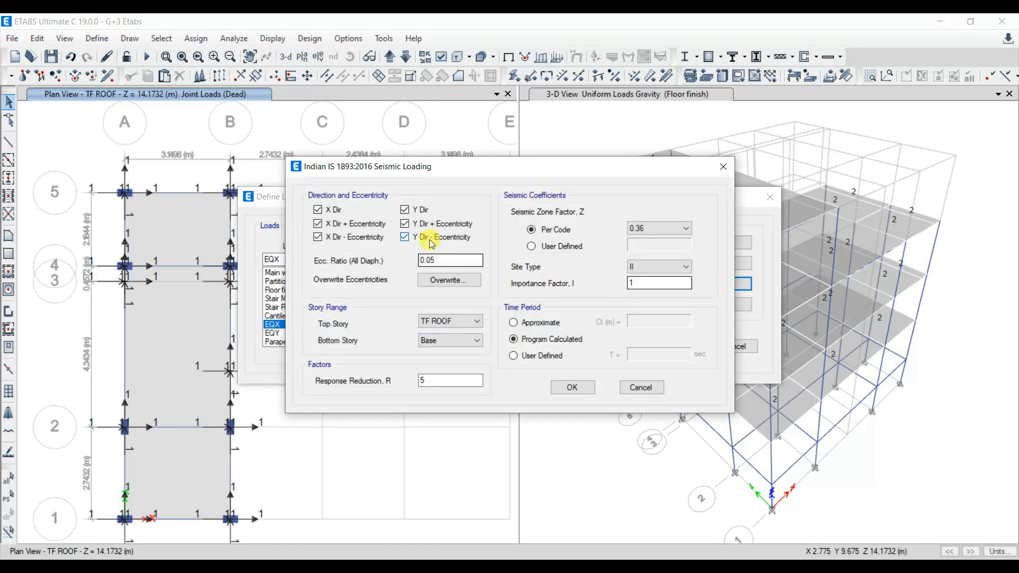
Restrict the EQX seismic load to X Dir without any eccentricity cases and set the bottom story to PLINTH.
click(338, 223)
click(340, 238)
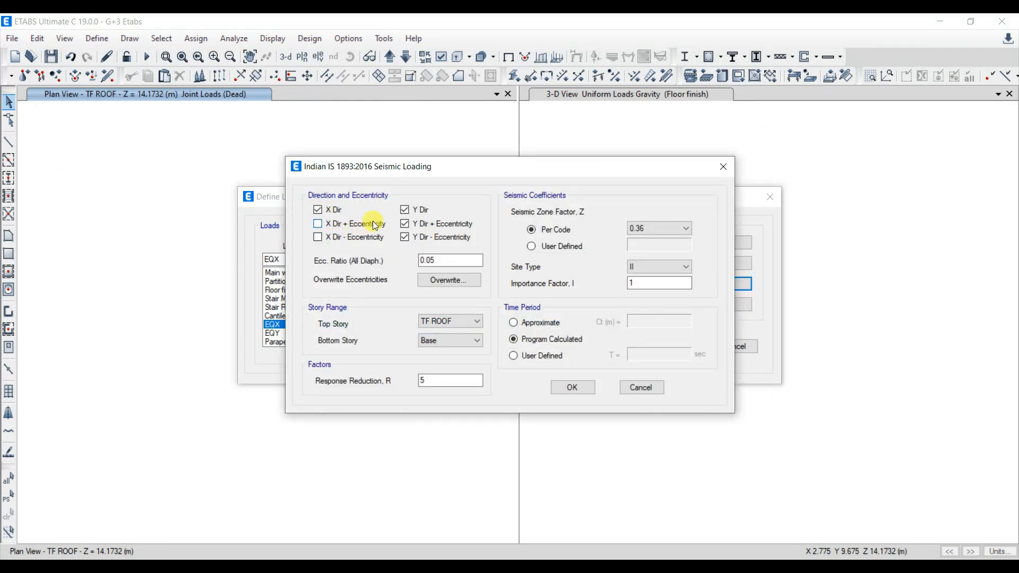
click(412, 245)
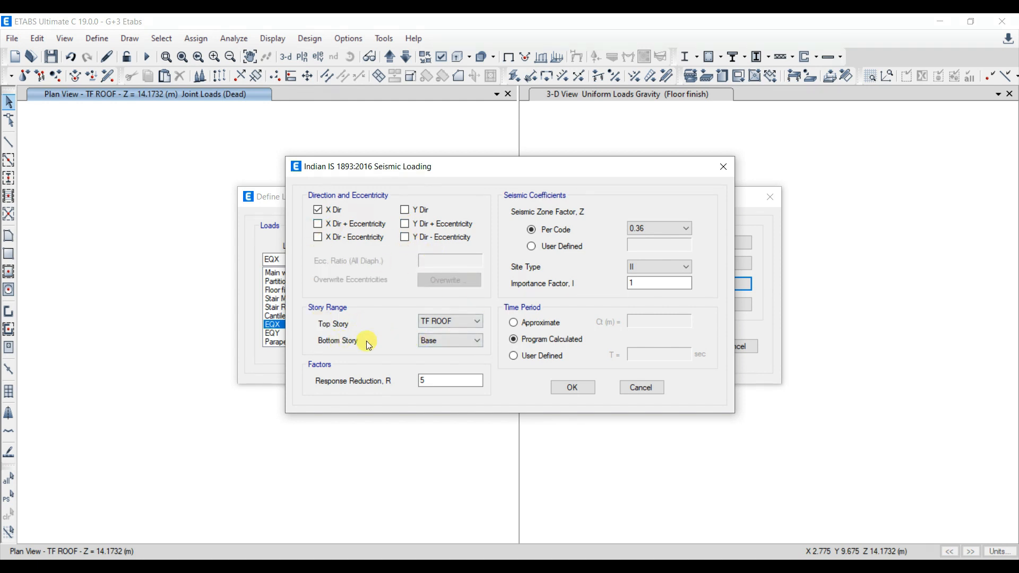
click(452, 346)
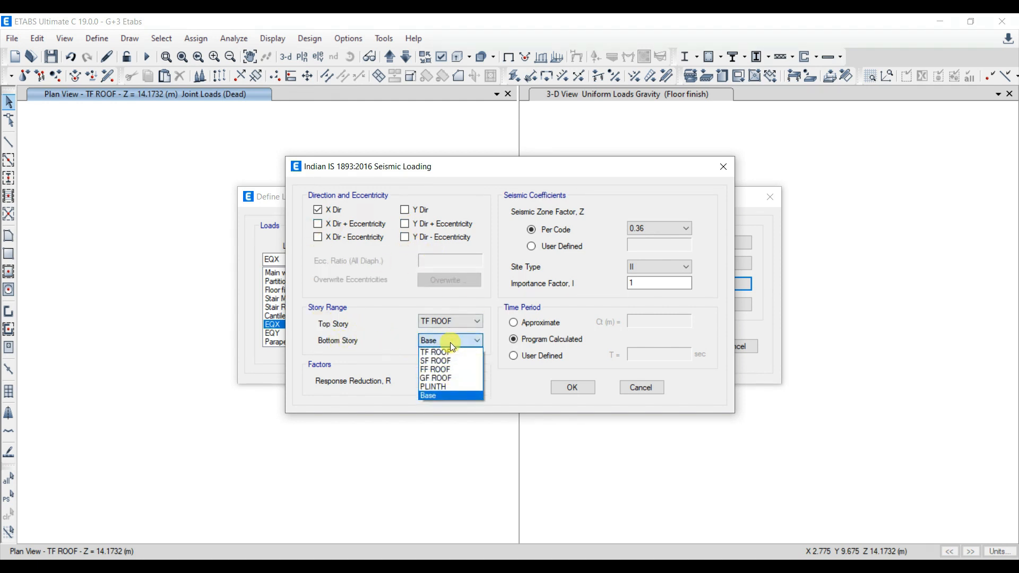
click(443, 382)
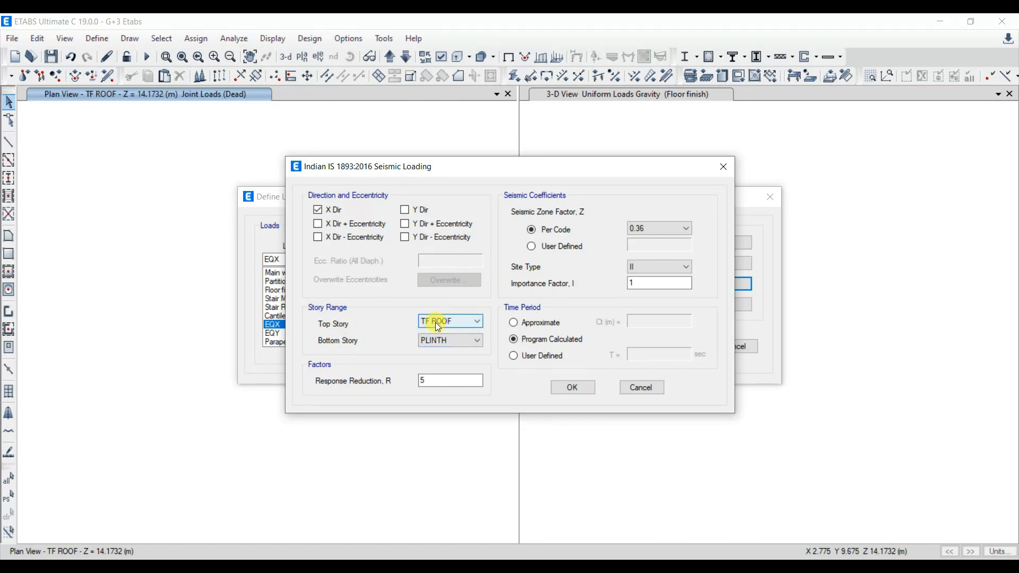
Switch to the IS 1893 Part 1 - 2016 PDF and examine the Table 9 response reduction factors R and their notes.
click(424, 384)
key(alt+Tab)
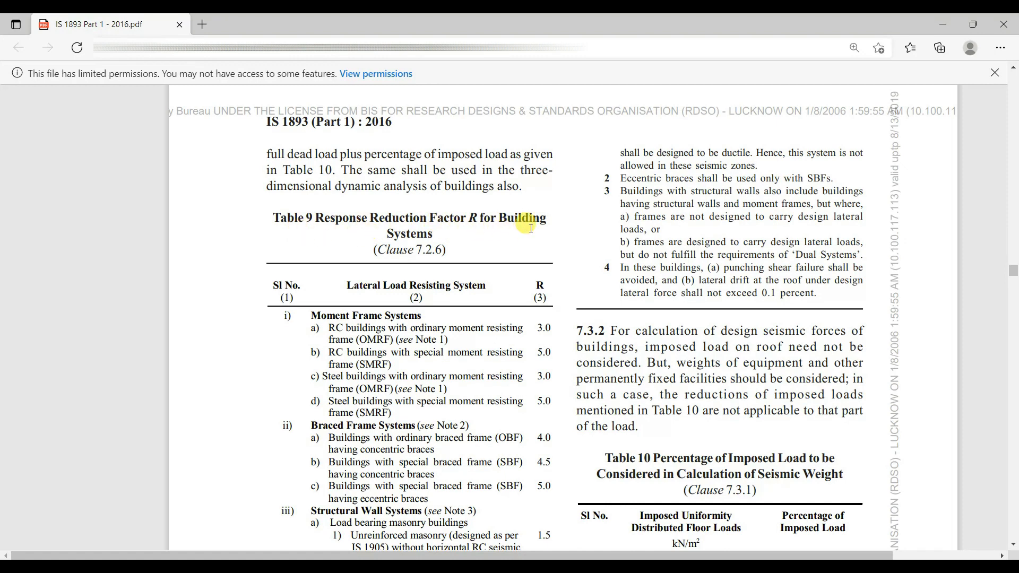
scroll(366, 302, down, 1)
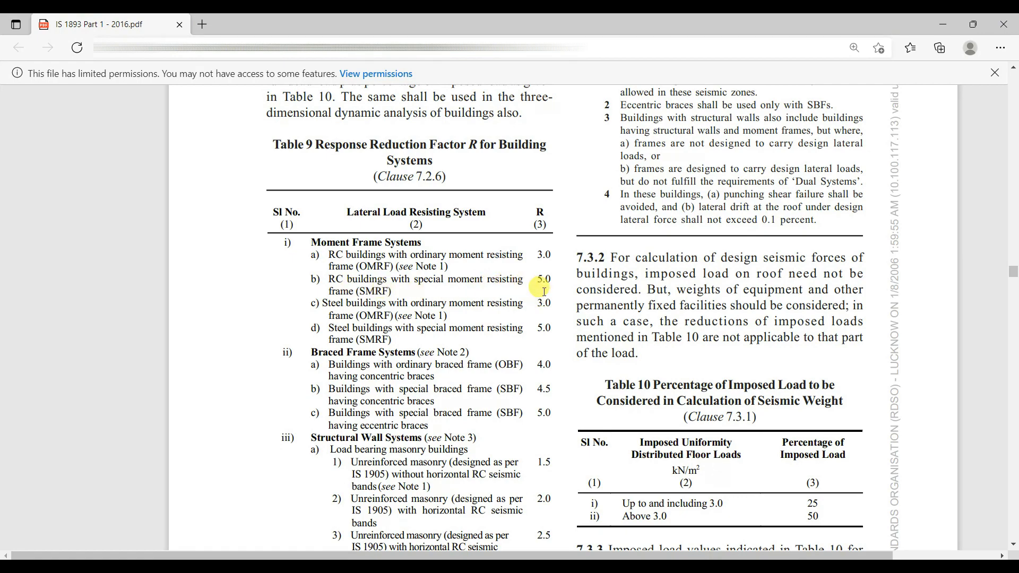
scroll(425, 306, down, 10)
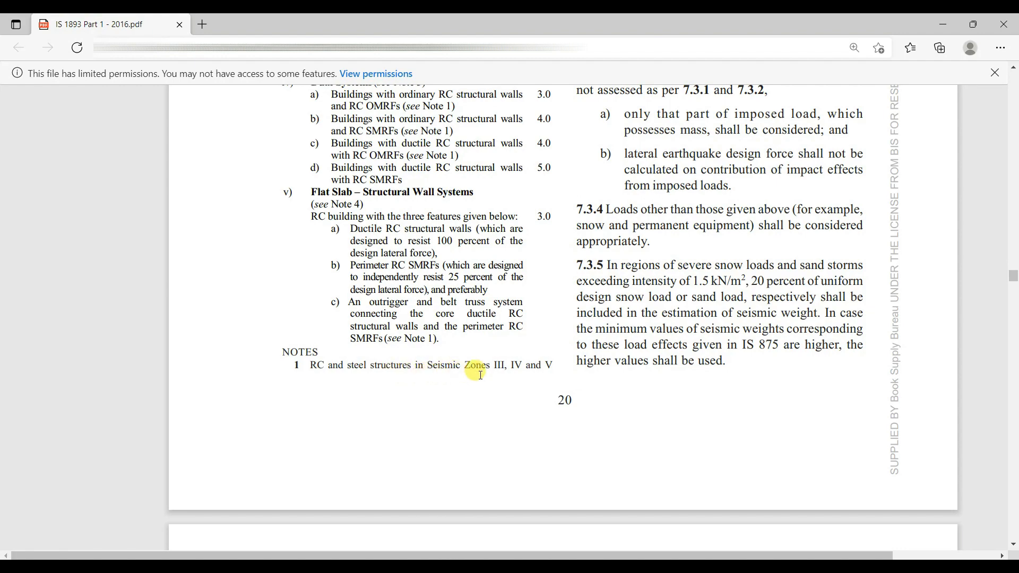
scroll(557, 403, up, 10)
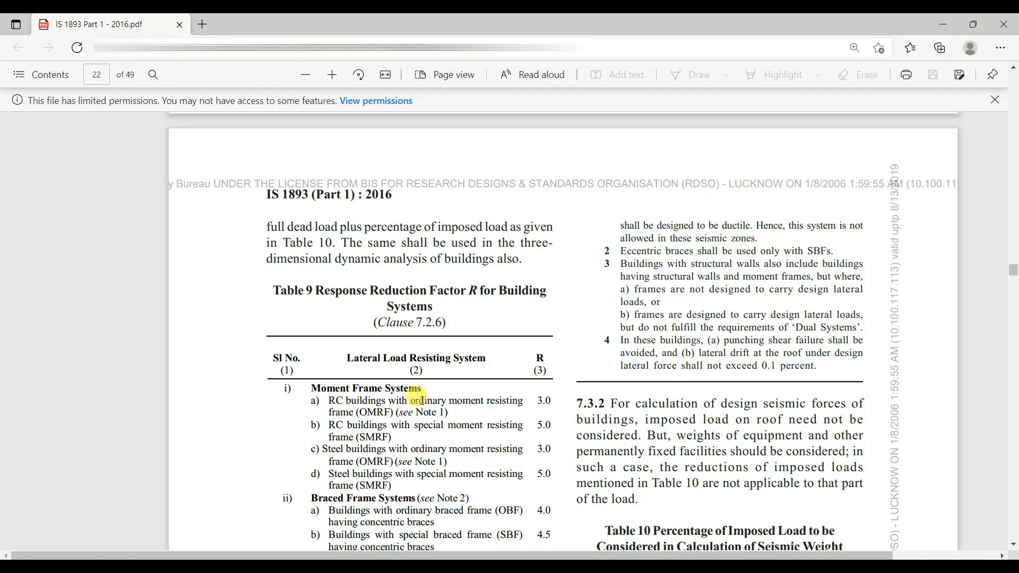
scroll(417, 397, down, 3)
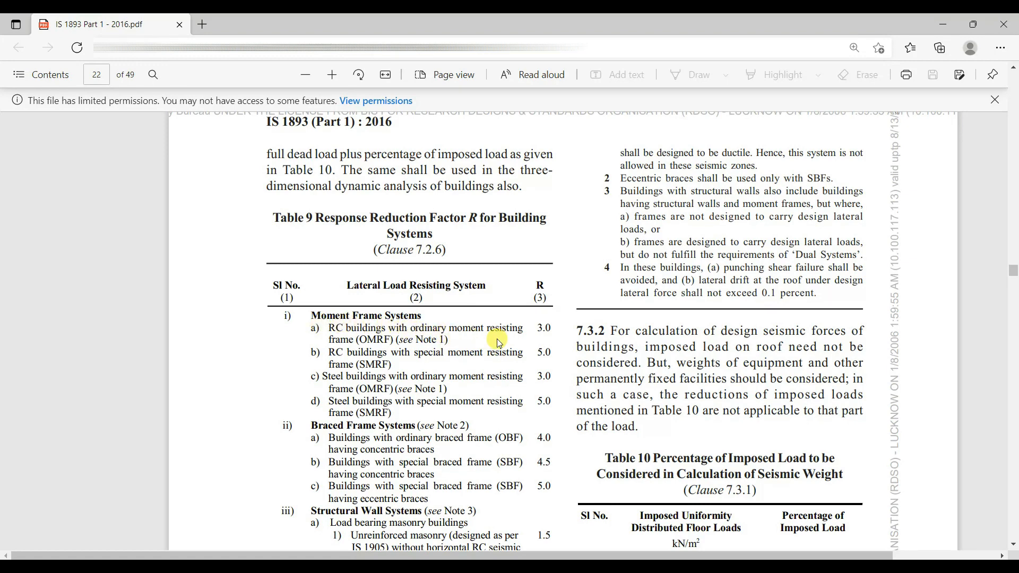
scroll(390, 344, up, 2)
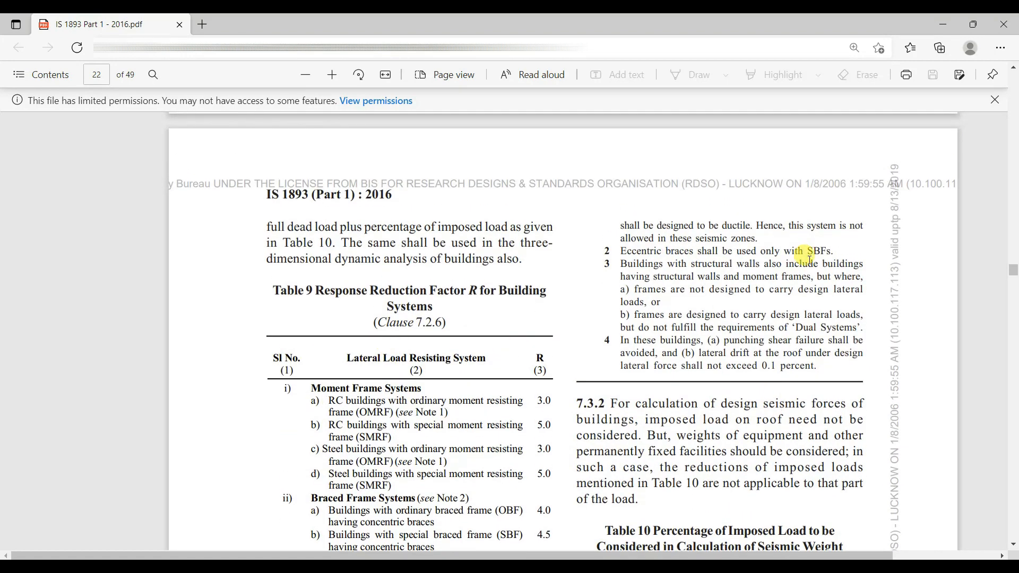
scroll(695, 268, down, 3)
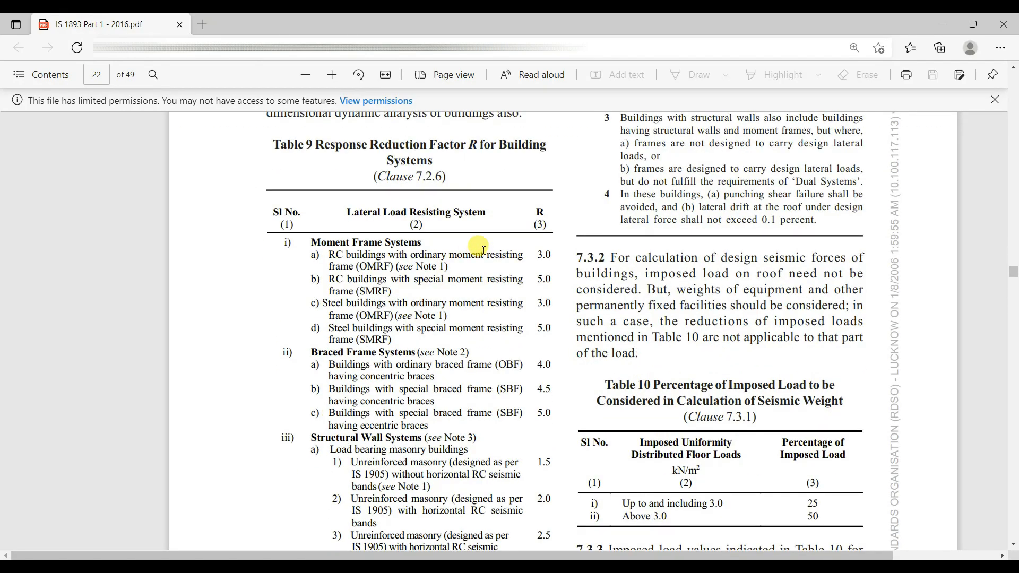
Check the earthquake load parameters in the Word document Loading and return to the seismic loading settings in ETABS.
key(alt+Tab)
scroll(332, 365, up, 1)
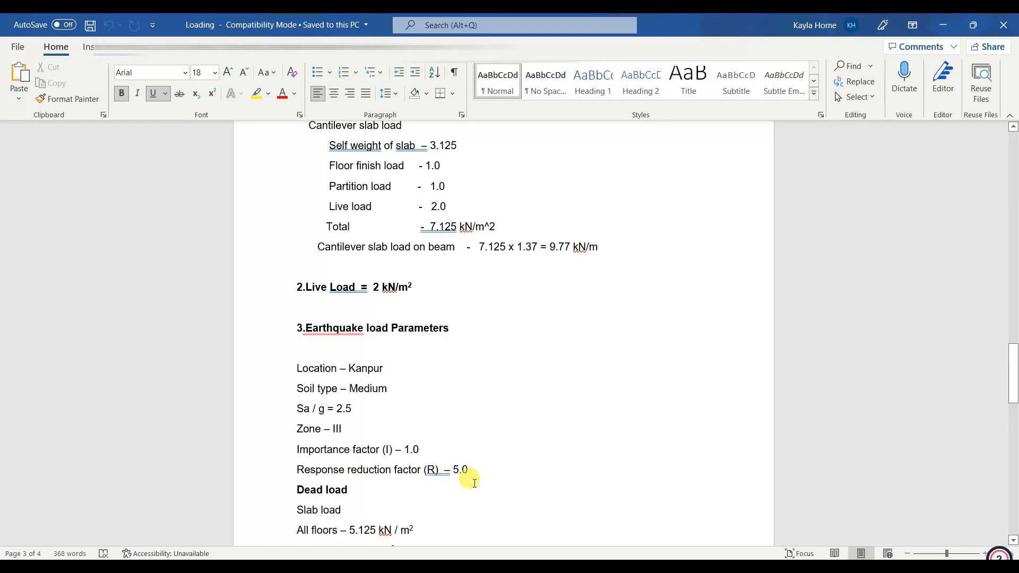
key(alt+Tab)
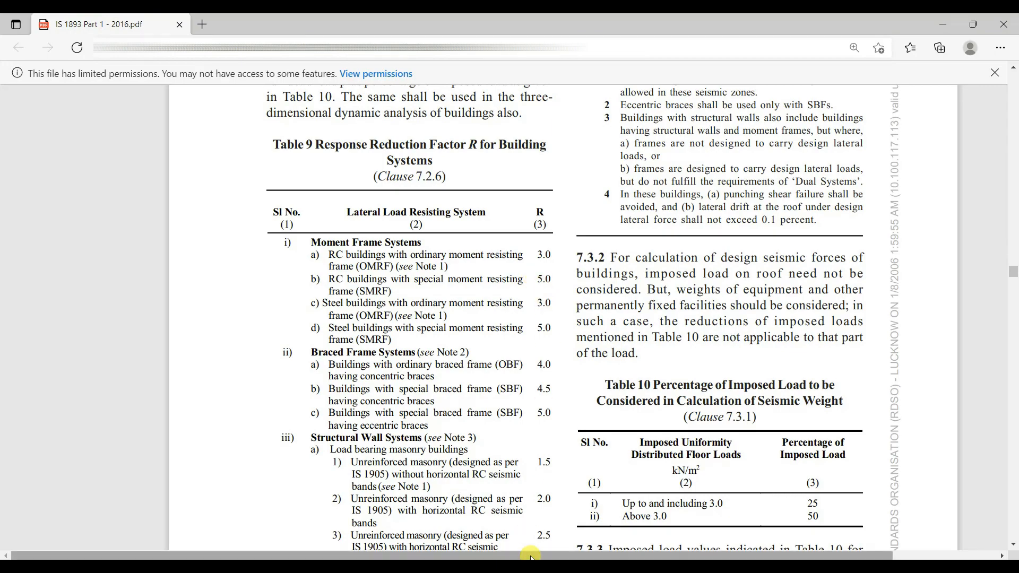
click(557, 566)
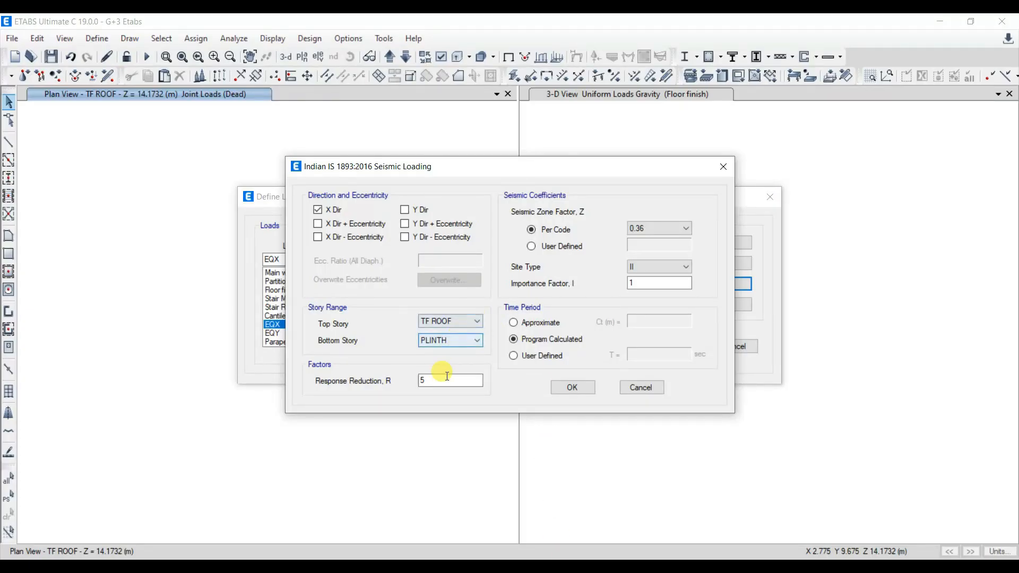
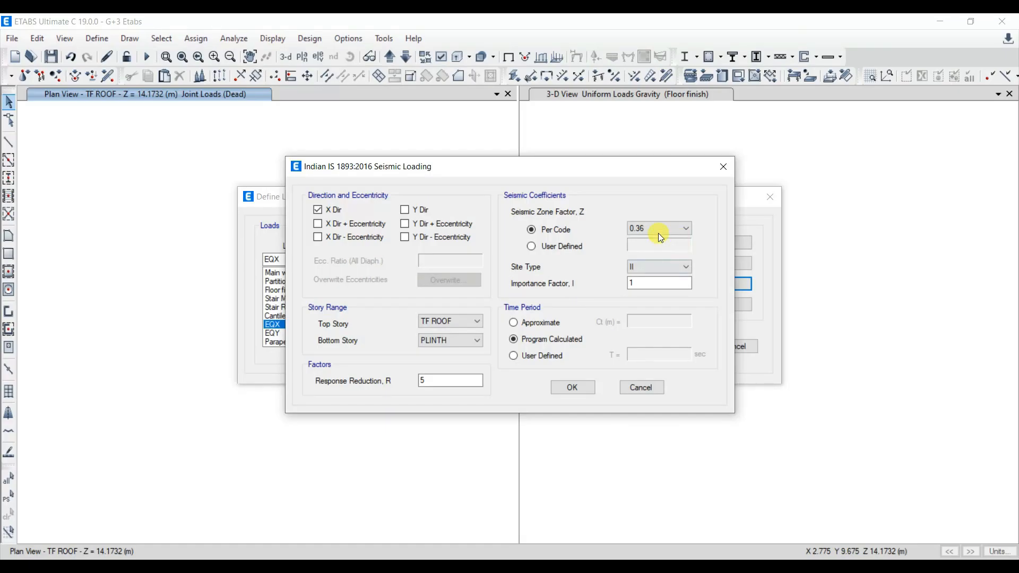
Set the EQX seismic zone factor per code to 0.16 and the site type to II.
click(658, 228)
click(647, 249)
click(658, 267)
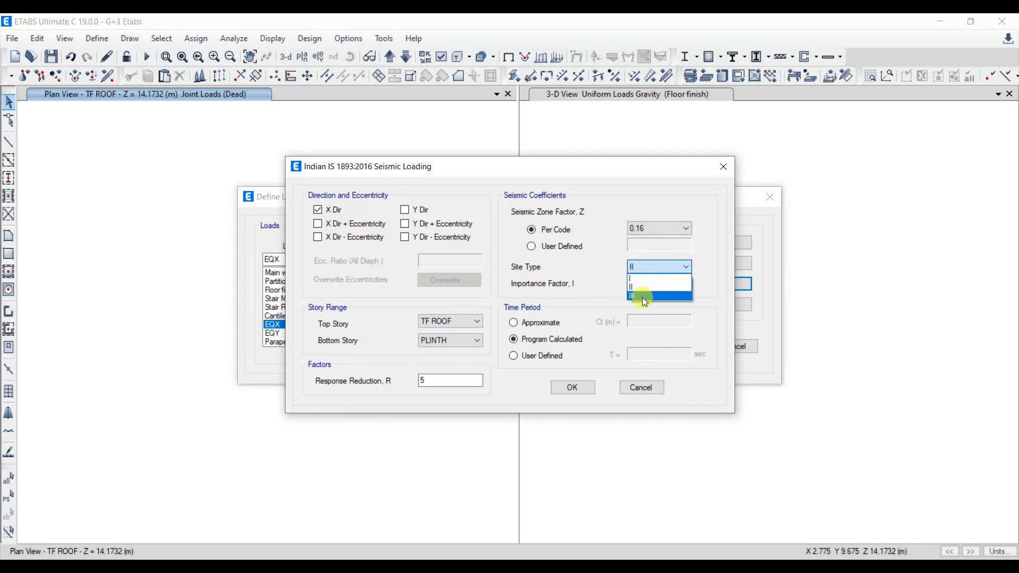
click(665, 287)
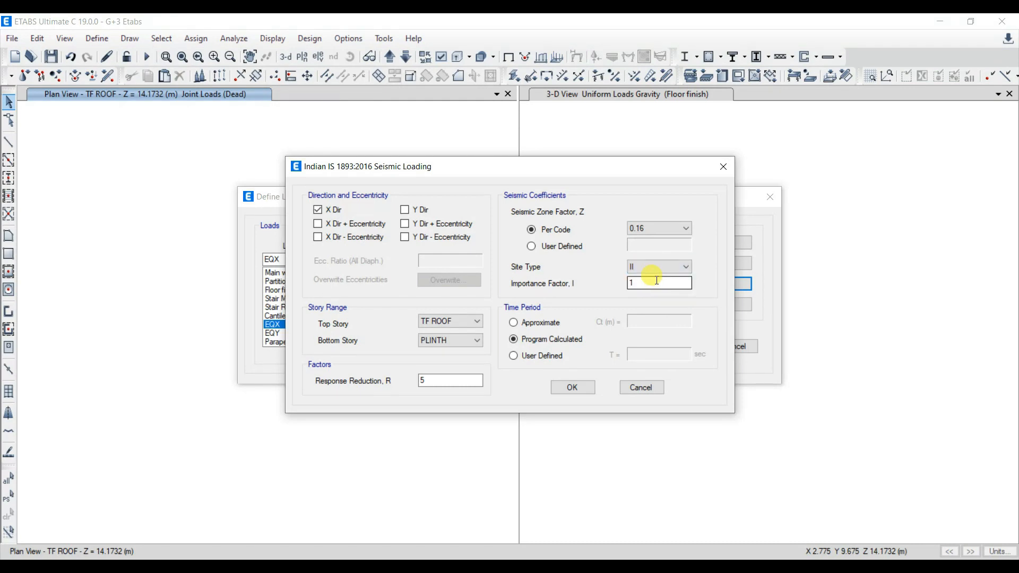
Consult Table 8 of the IS 1893 PDF for the importance factor I and return to the seismic loading settings in ETABS.
double_click(657, 282)
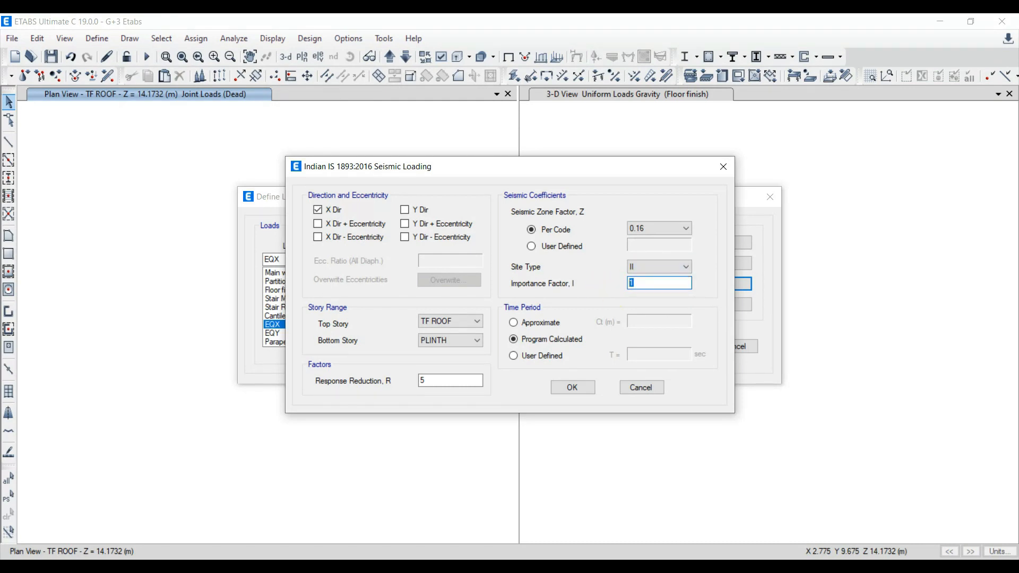
mouse_move(444, 566)
click(588, 507)
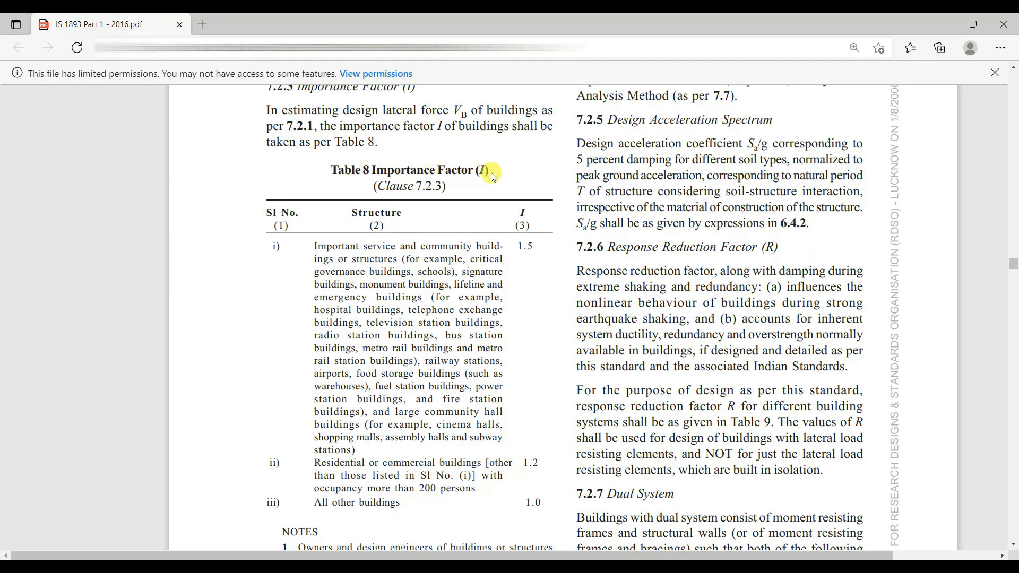
scroll(425, 417, down, 3)
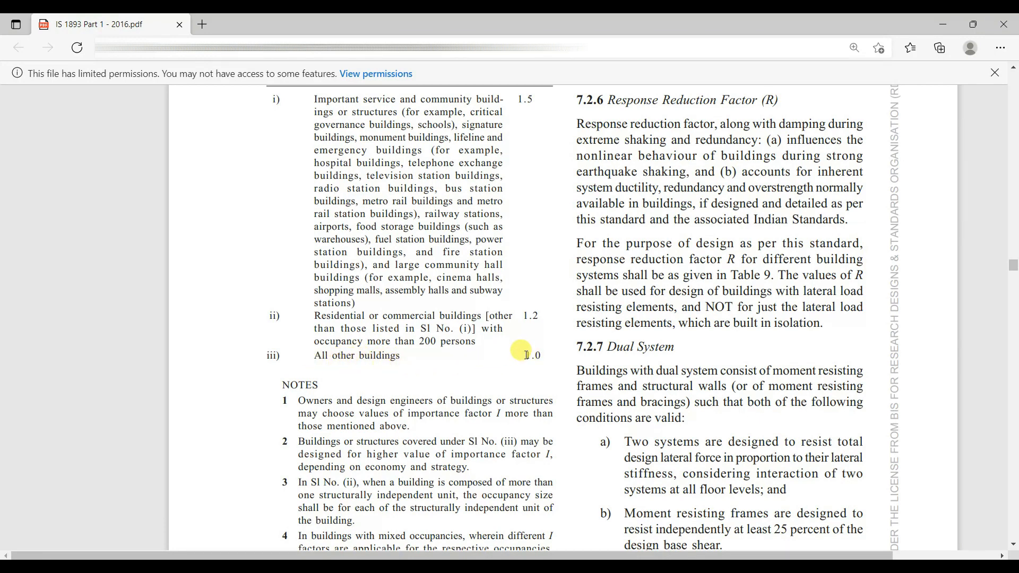
key(alt+Tab)
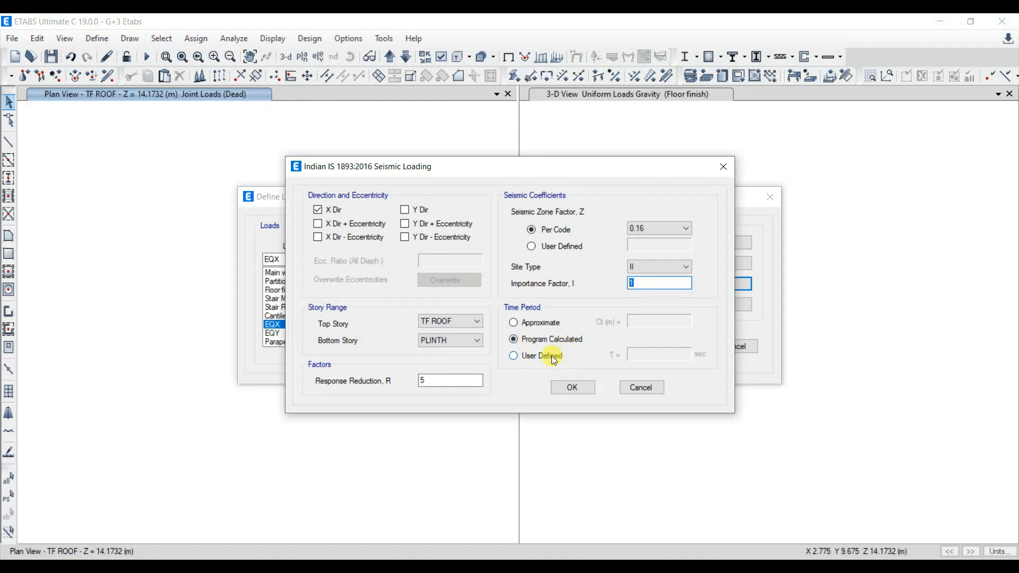
Switch to the IS 1893 PDF and read clause 7.2.1 on the design lateral force and its formula.
key(alt+Tab)
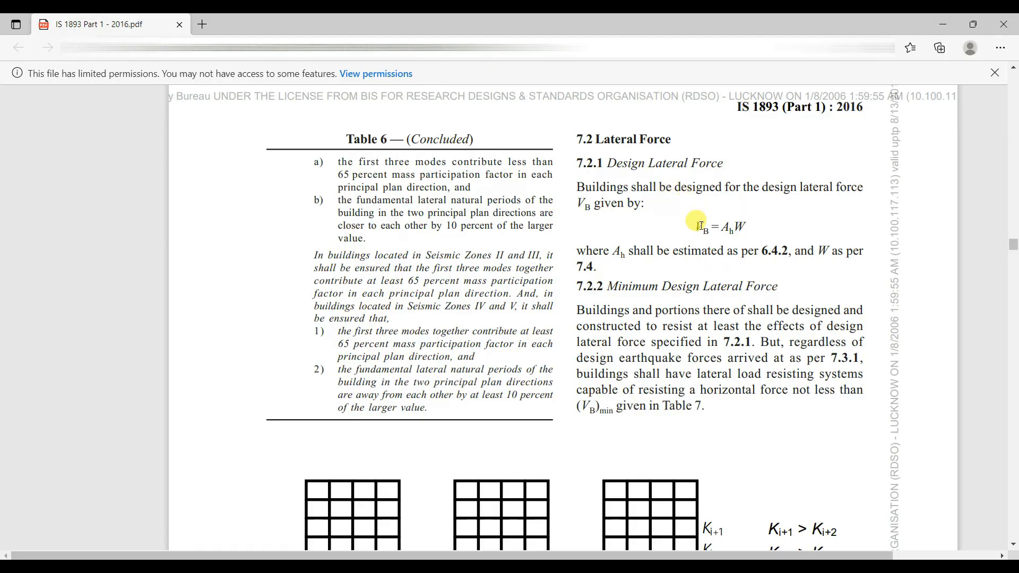
drag(700, 229, 774, 227)
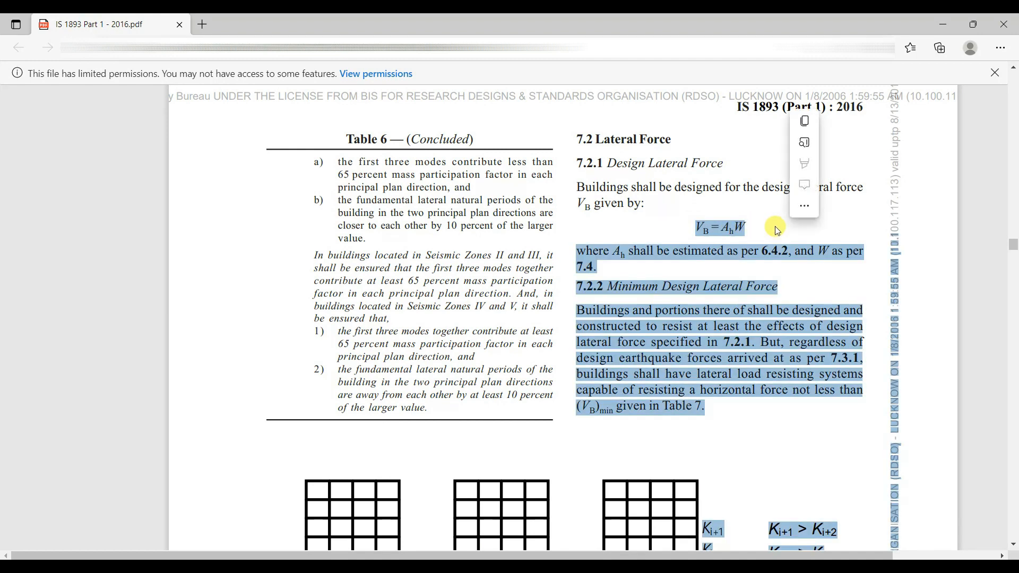
click(714, 231)
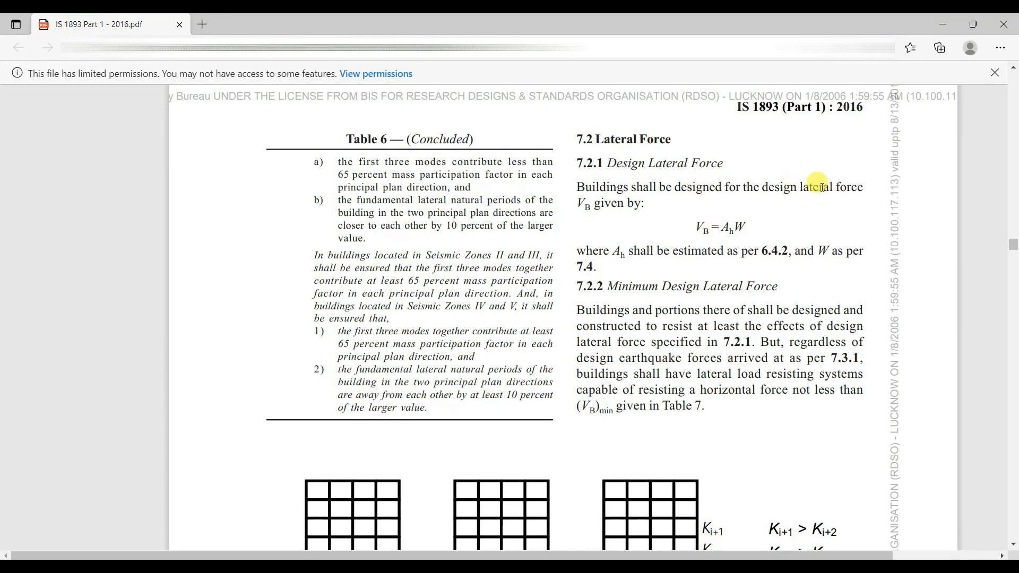
drag(802, 188, 865, 190)
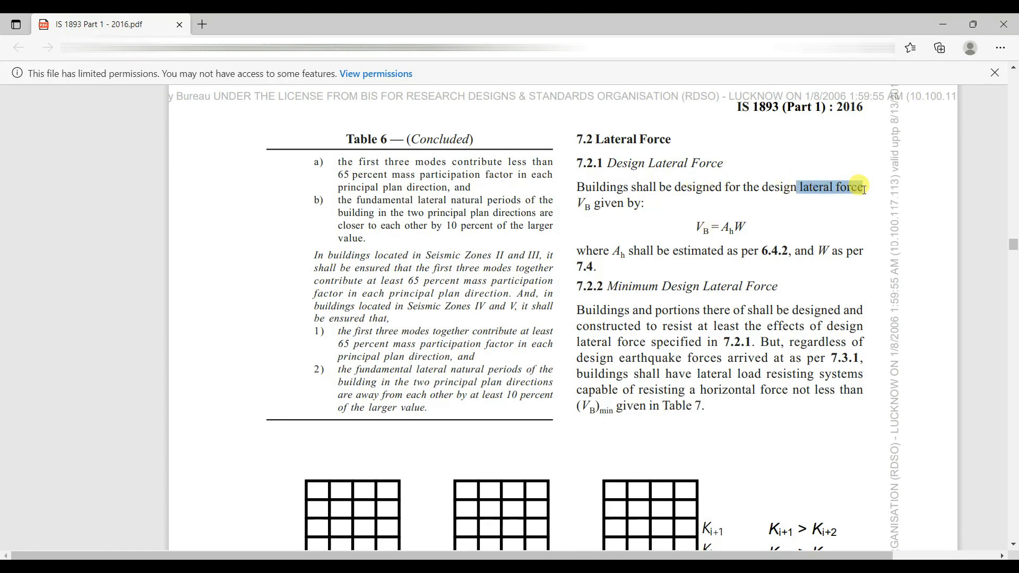
click(688, 209)
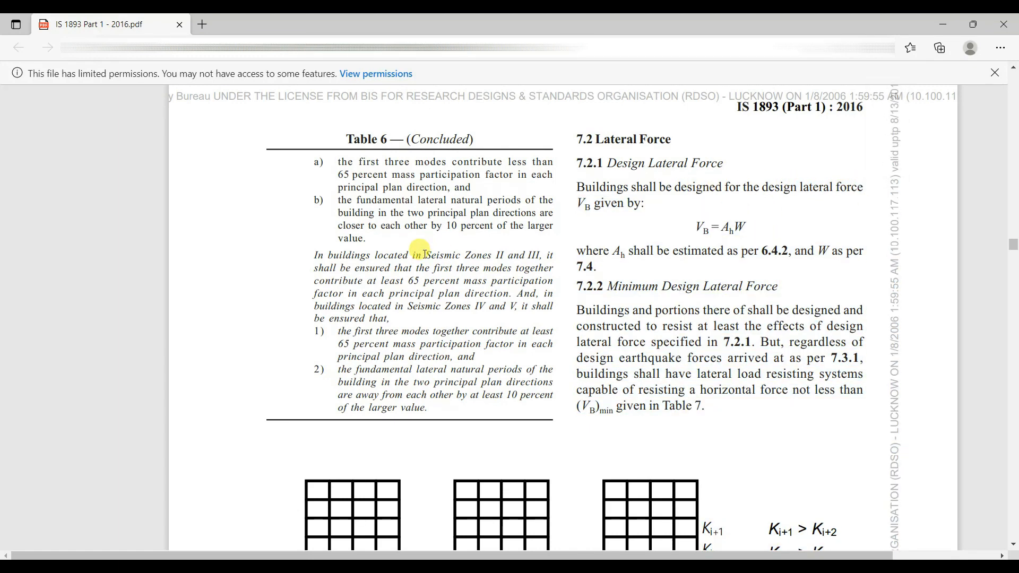
Read clause 7.4.1 on the seismic weight of floors and examine Table 10 for the percentage of imposed load.
scroll(557, 258, down, 15)
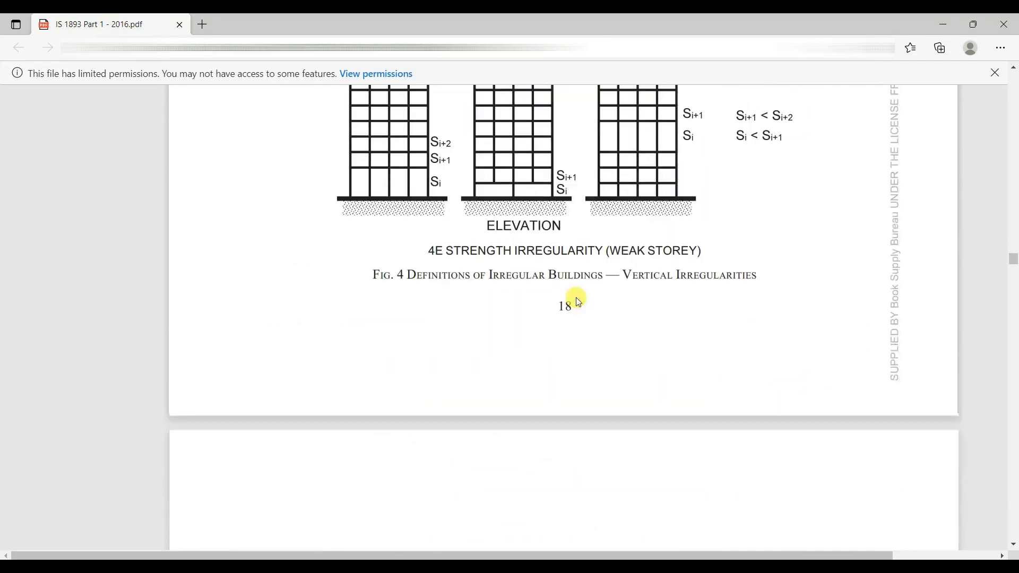
scroll(578, 301, down, 1)
scroll(579, 301, down, 15)
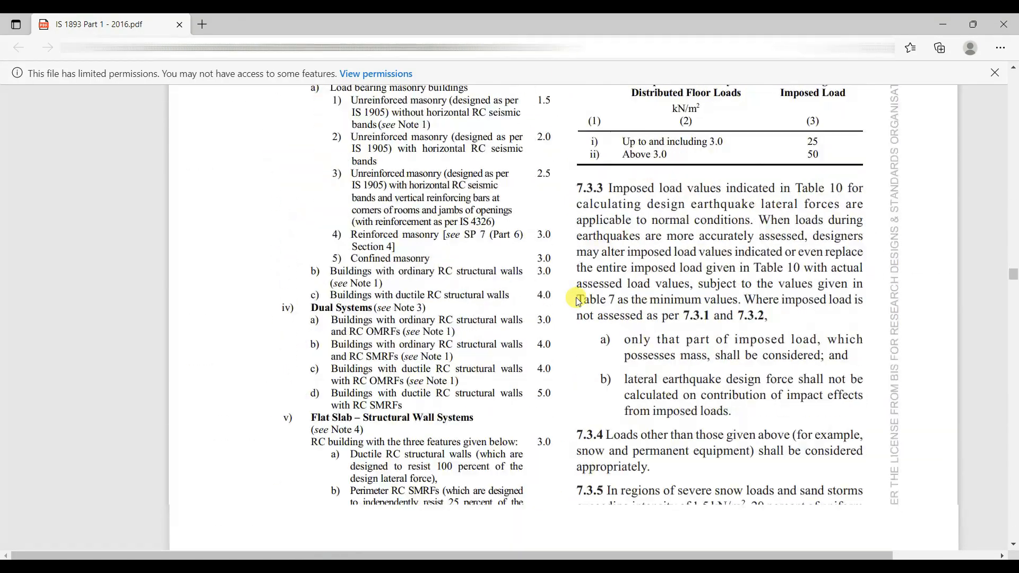
scroll(416, 207, up, 2)
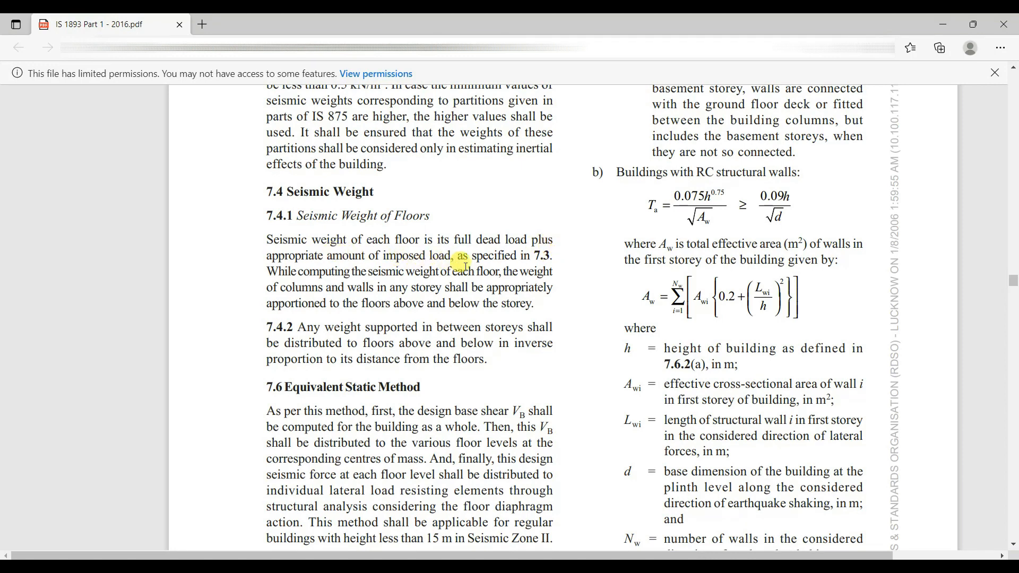
click(546, 258)
scroll(842, 345, up, 6)
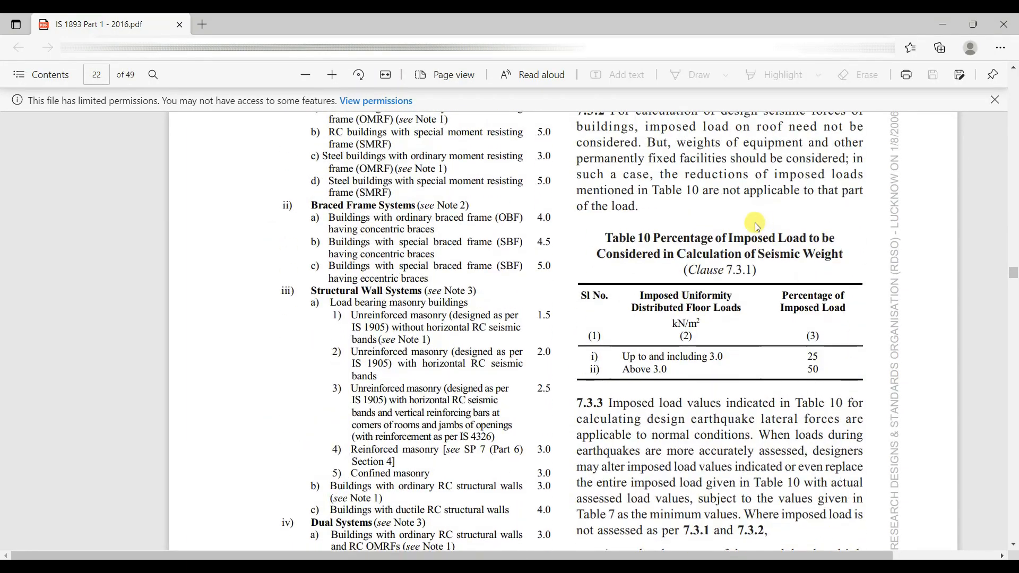
Read clauses 7.3.2 and 7.3.3 and Table 10 on the imposed load to consider in the seismic weight.
scroll(657, 240, up, 3)
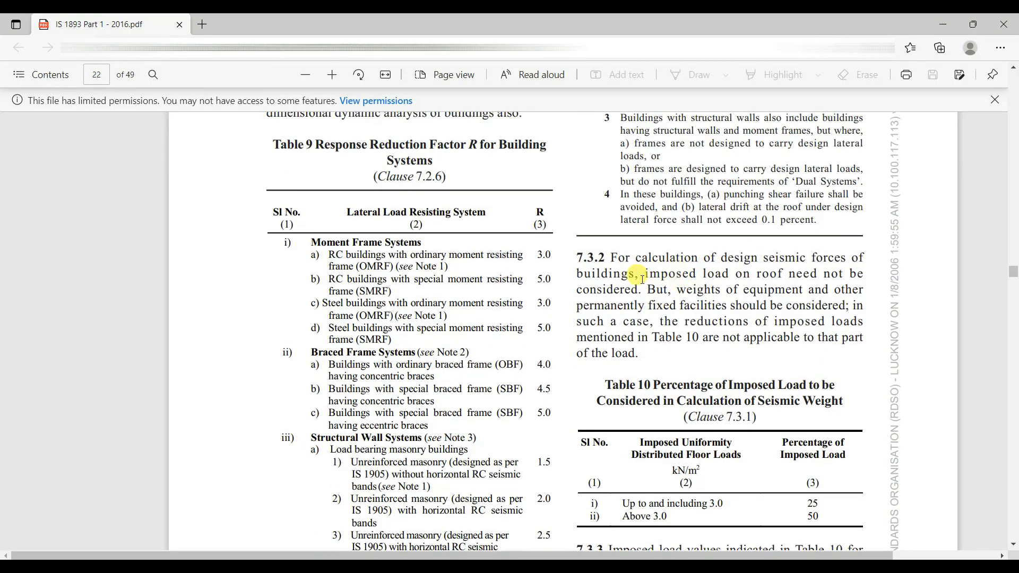
scroll(642, 279, down, 3)
scroll(685, 277, up, 2)
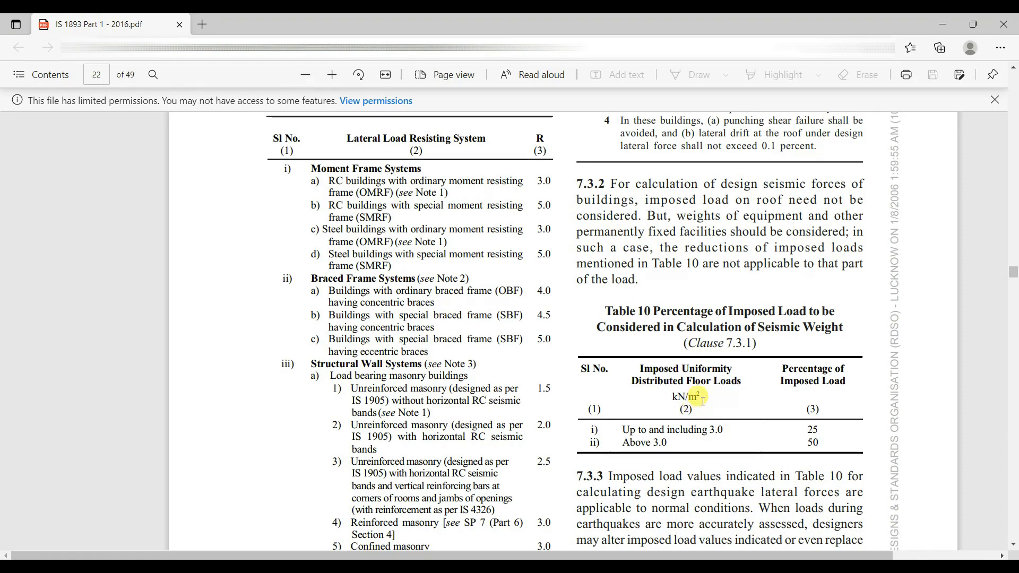
scroll(688, 403, down, 5)
scroll(701, 382, down, 2)
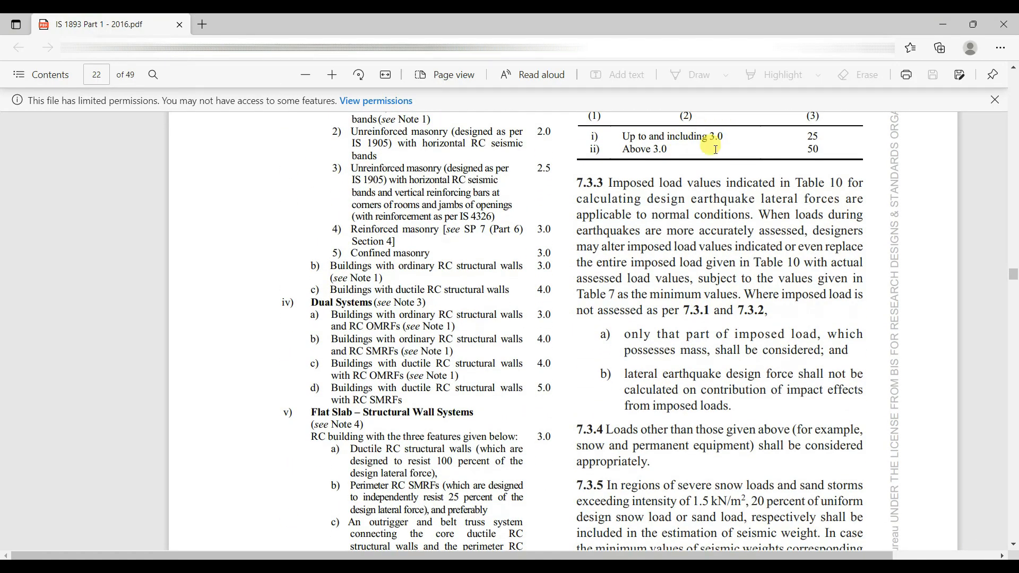
scroll(705, 147, up, 3)
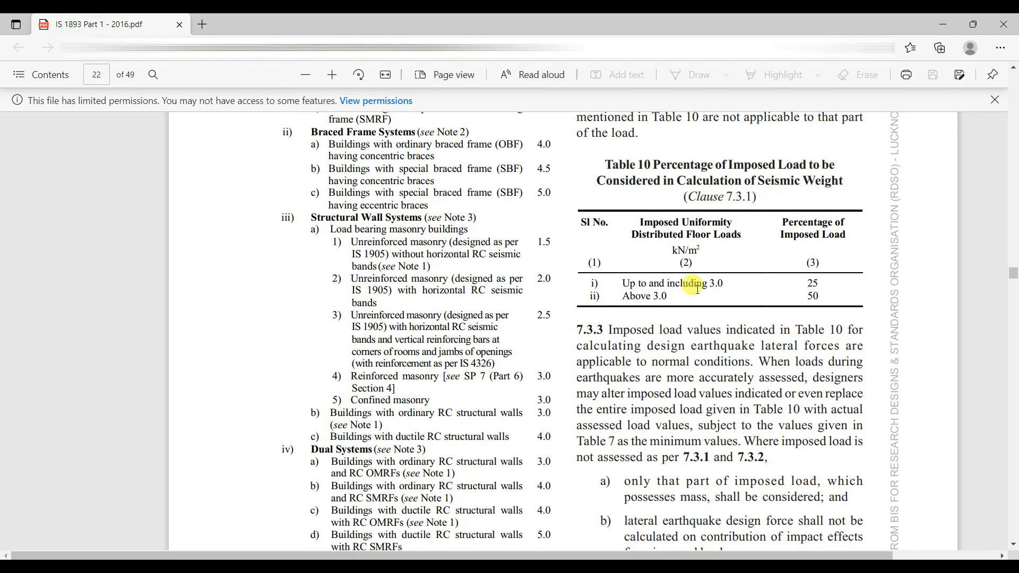
Read clause 7.6 on the equivalent static method, examining the base shear formula and the approximate natural period expressions.
scroll(457, 329, down, 18)
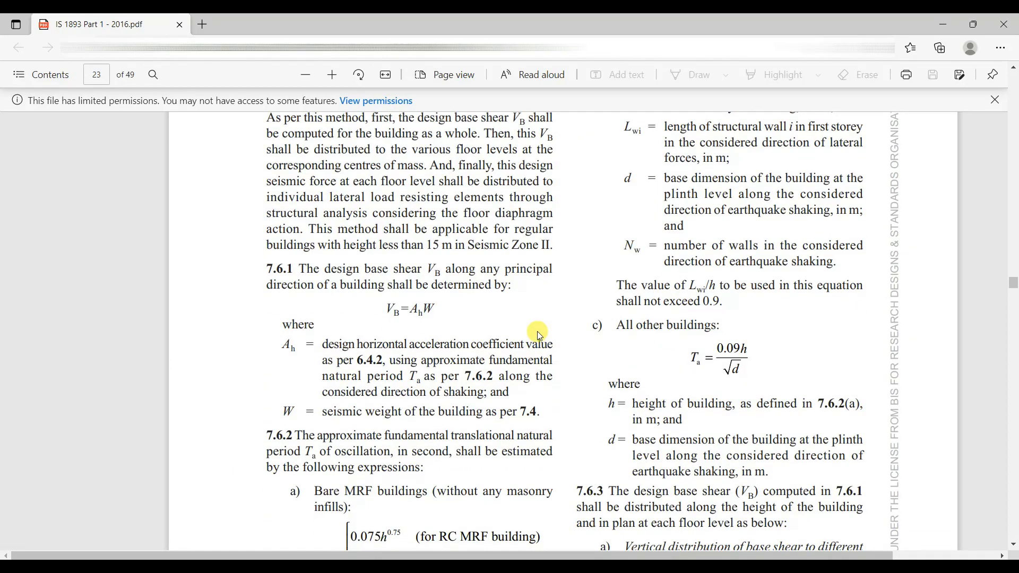
scroll(451, 329, up, 3)
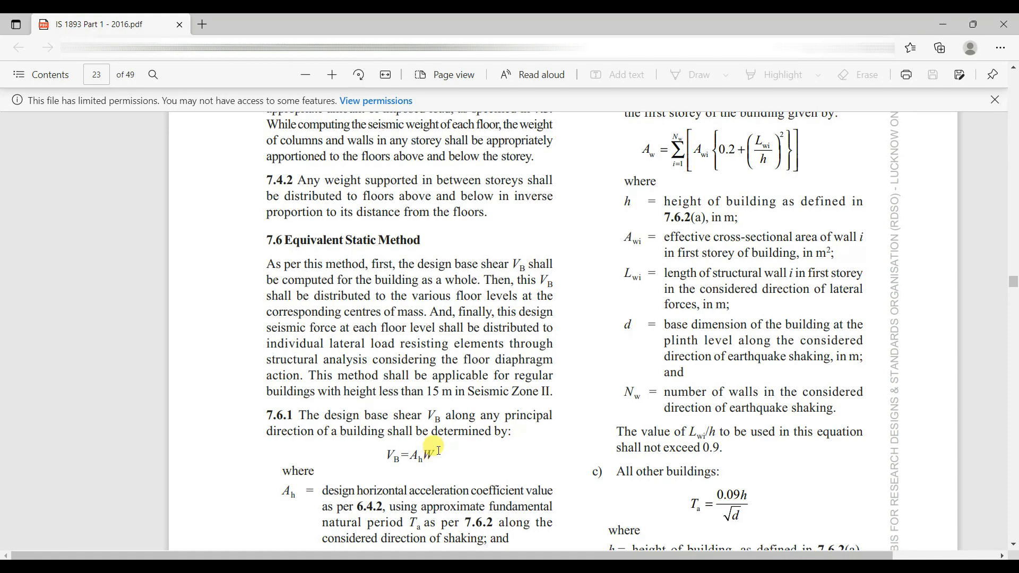
scroll(433, 455, down, 3)
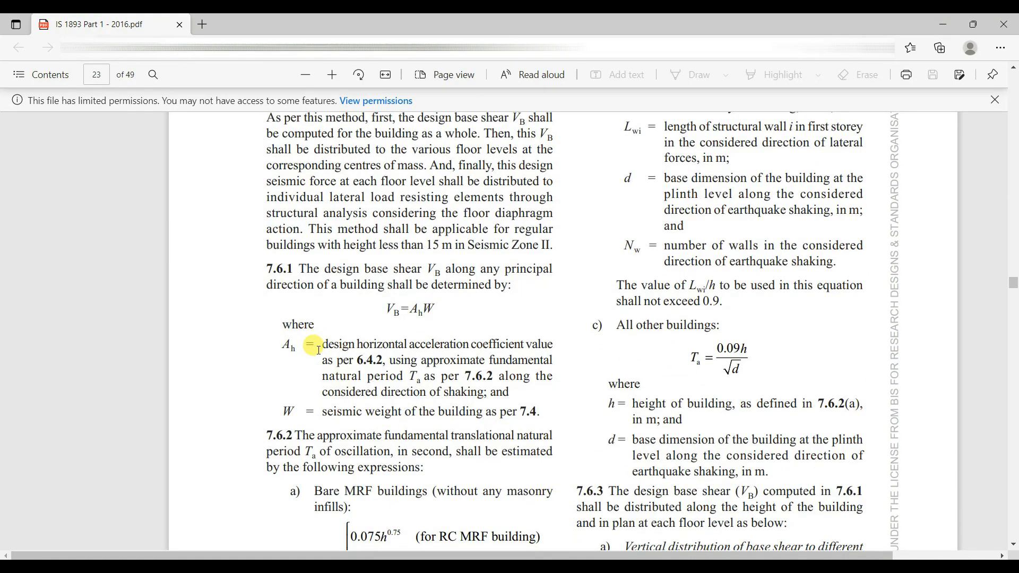
scroll(425, 372, down, 4)
scroll(437, 399, up, 1)
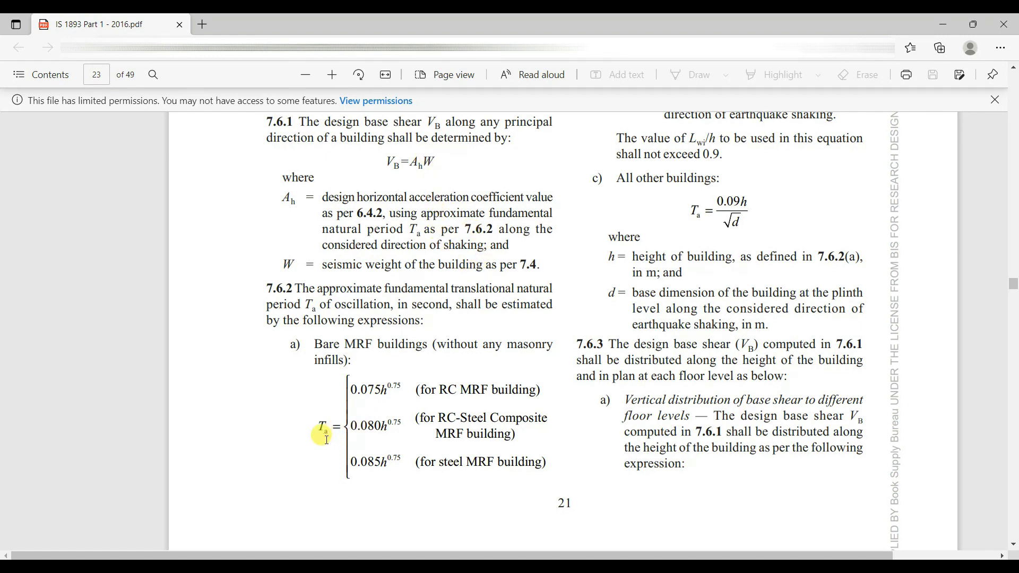
scroll(507, 463, up, 1)
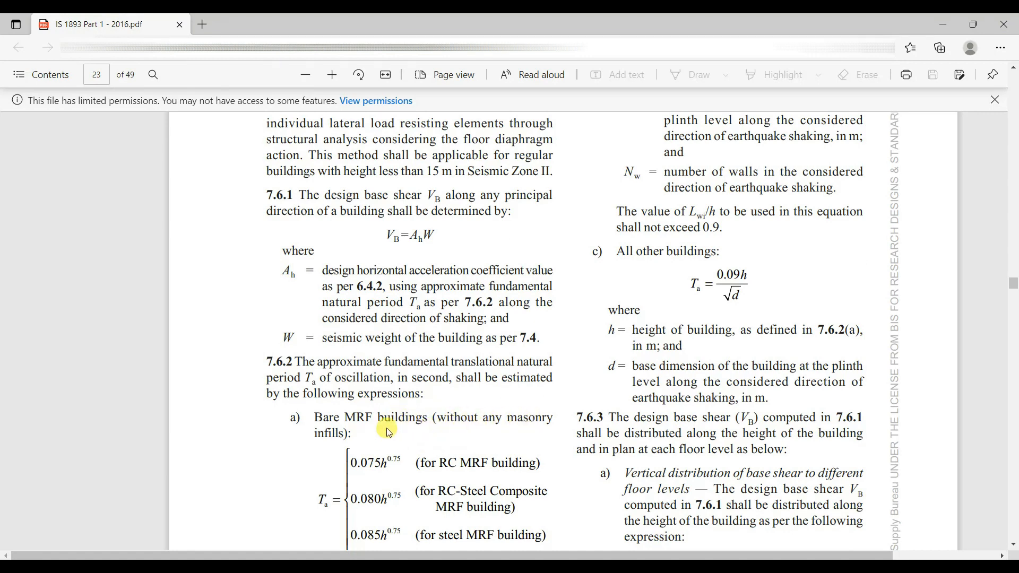
scroll(392, 411, down, 2)
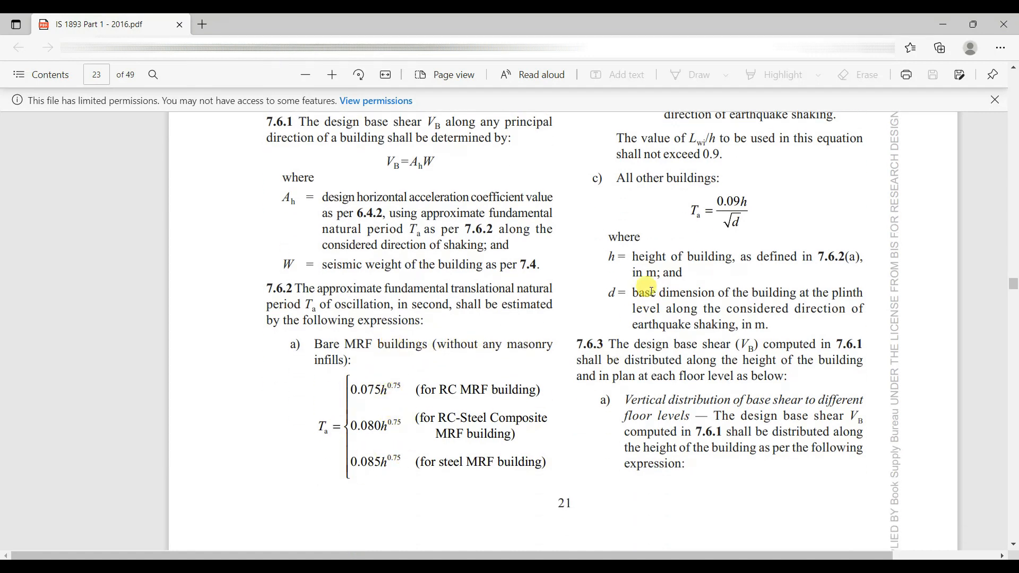
scroll(637, 276, up, 2)
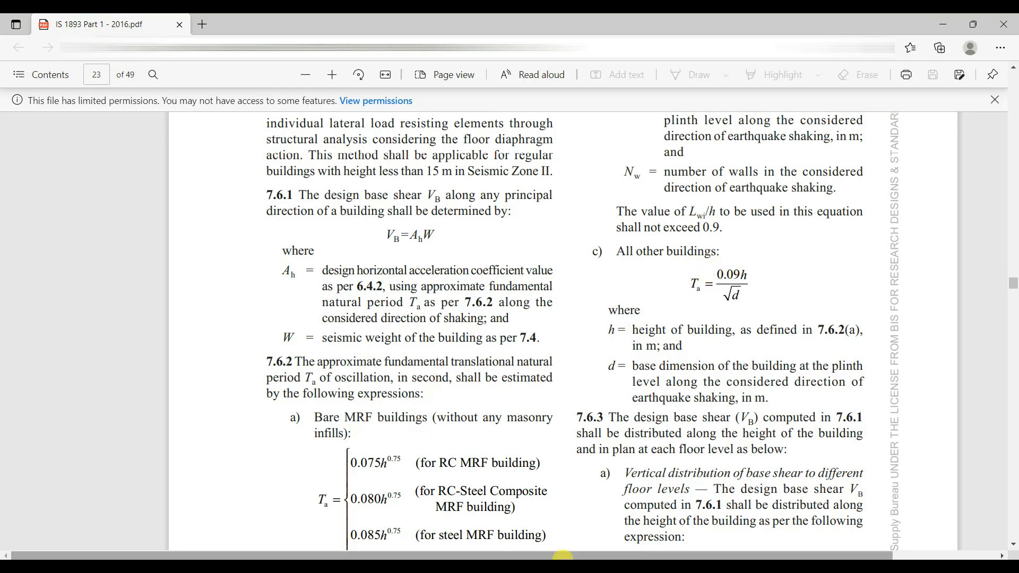
Switch back to ETABS, accept the EQX seismic settings, and restrict the EQY seismic loading to Y Dir without eccentricity.
click(559, 566)
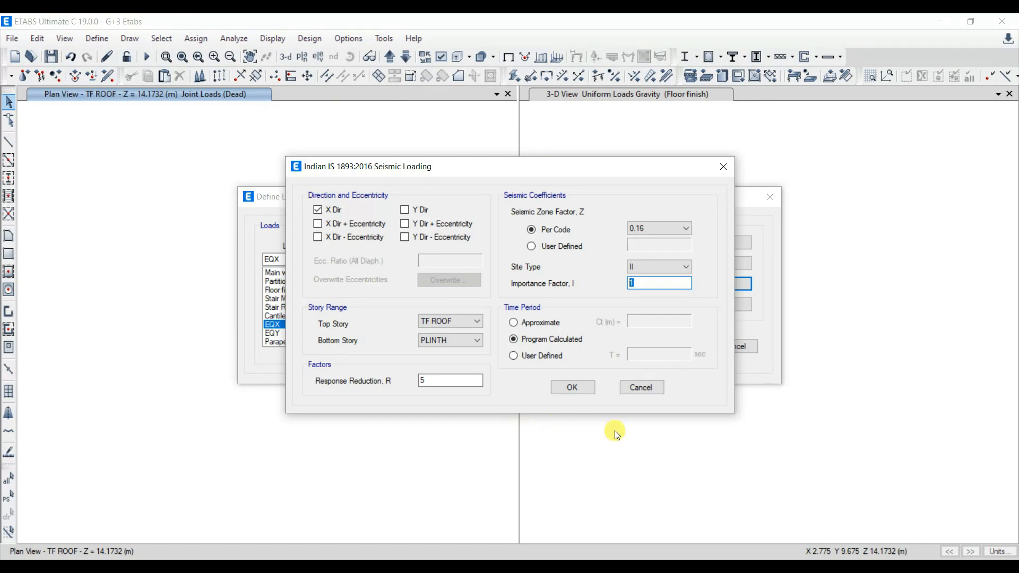
click(578, 386)
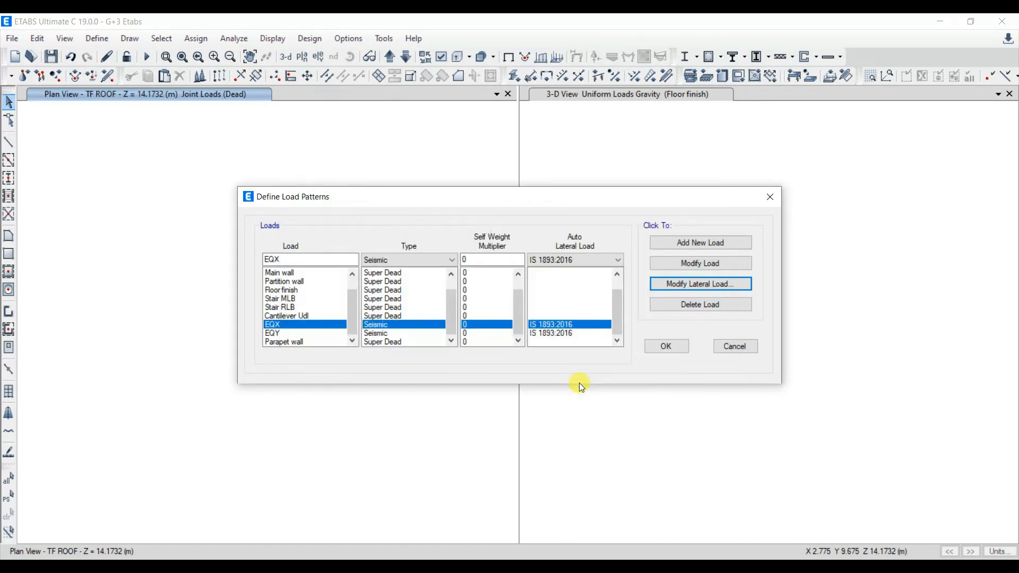
click(368, 333)
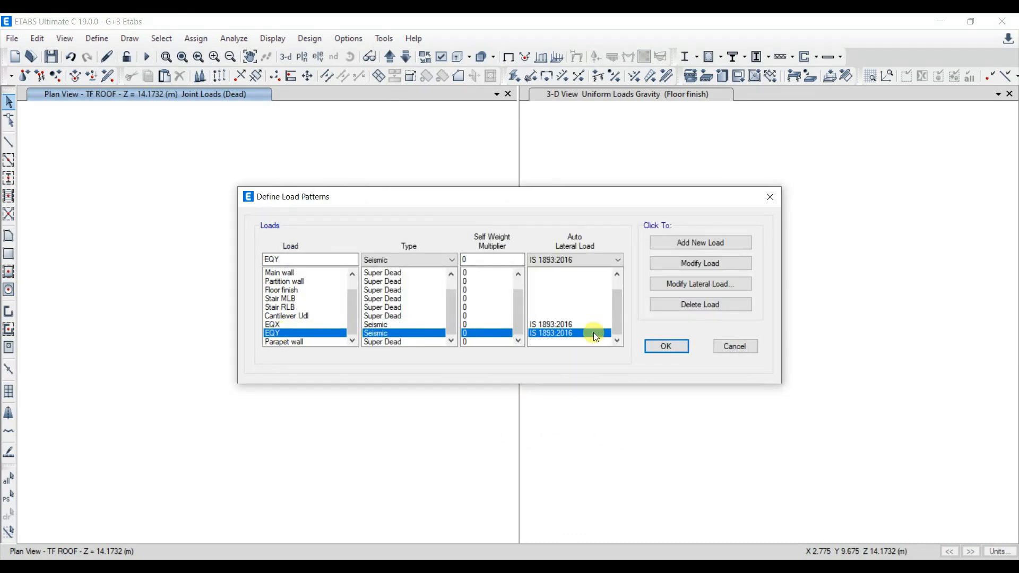
click(723, 285)
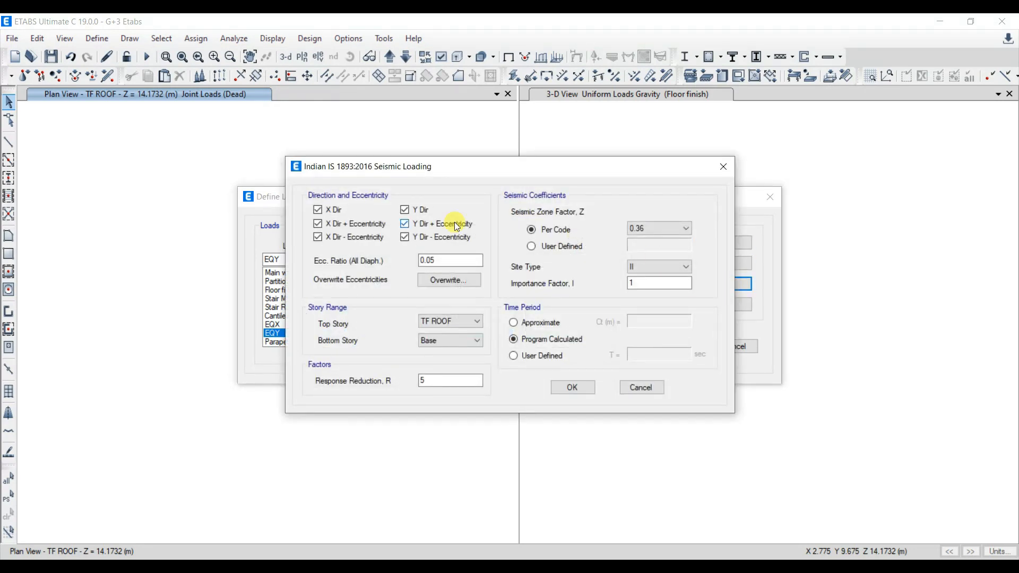
click(380, 232)
click(335, 210)
click(363, 242)
click(422, 224)
click(425, 239)
Set the EQY bottom story to PLINTH and the per-code zone factor to 0.16, keeping site type II.
click(456, 341)
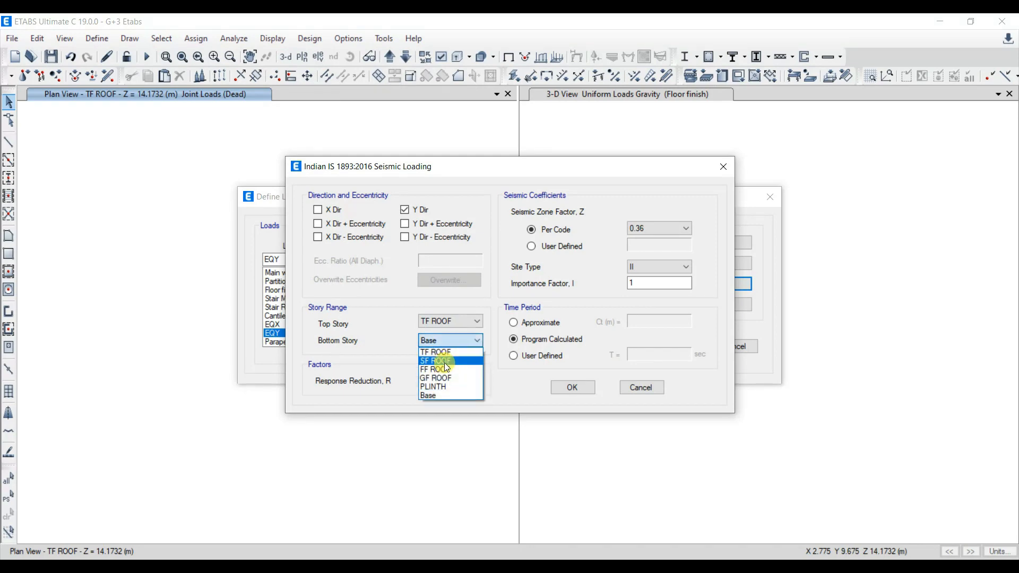
click(434, 386)
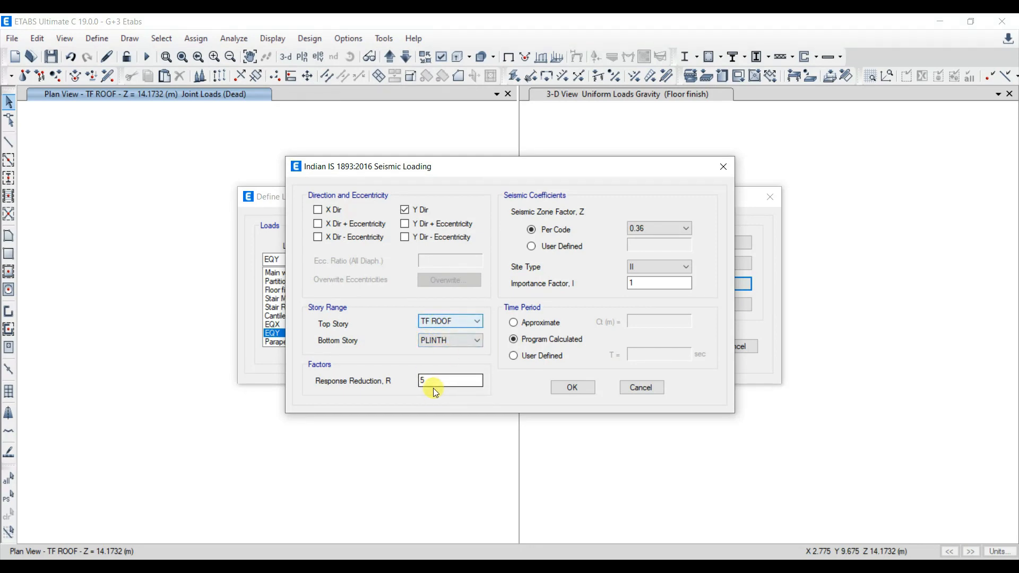
click(640, 228)
click(649, 254)
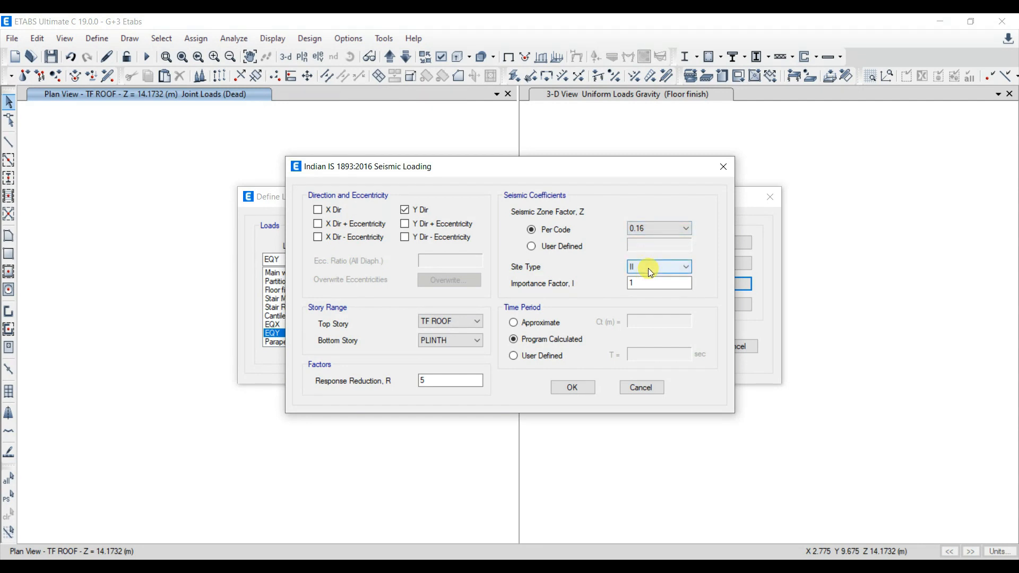
click(651, 270)
click(656, 284)
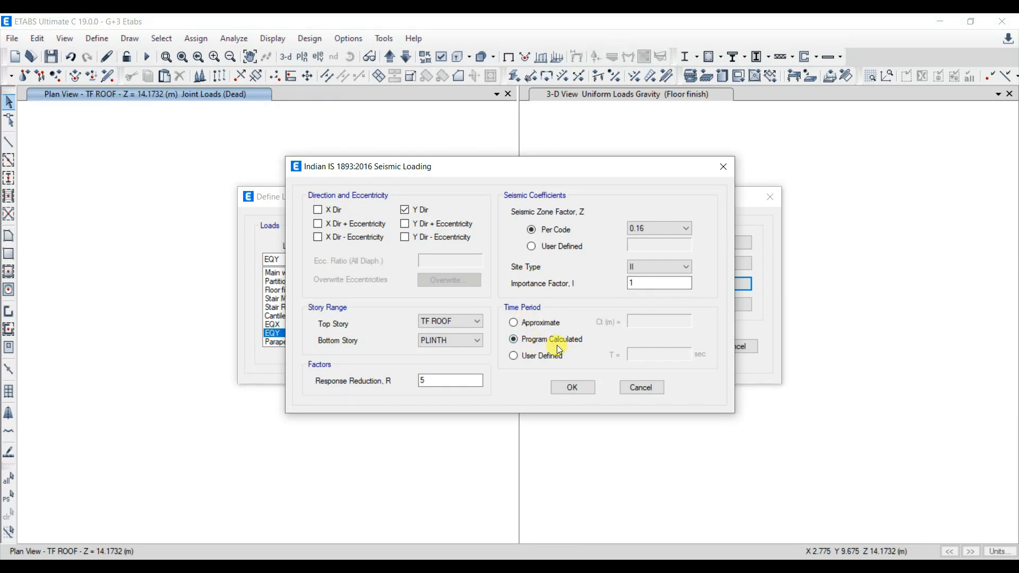
click(573, 387)
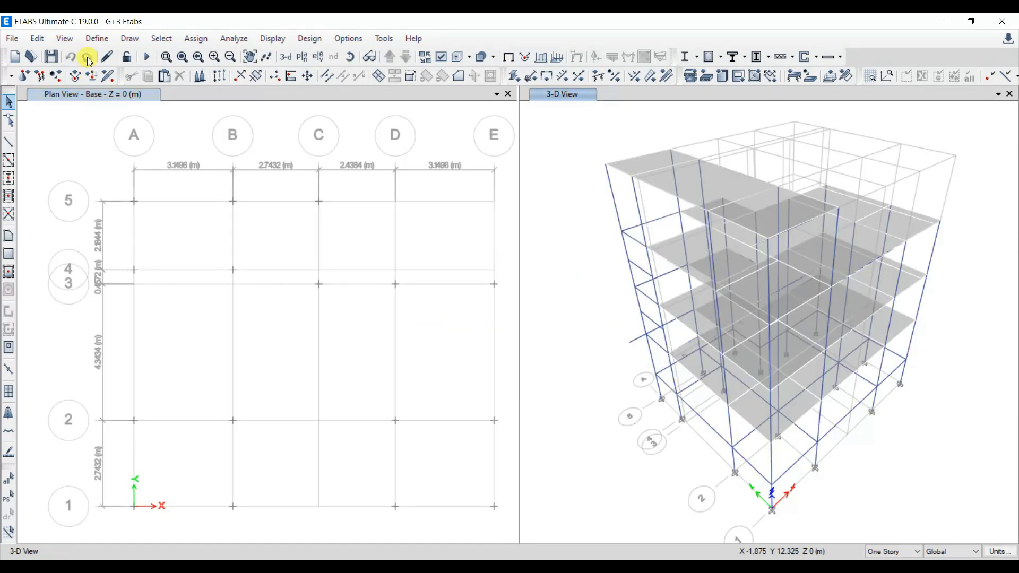
Add the default load combinations for concrete frame design, converted to editable user combinations.
click(93, 39)
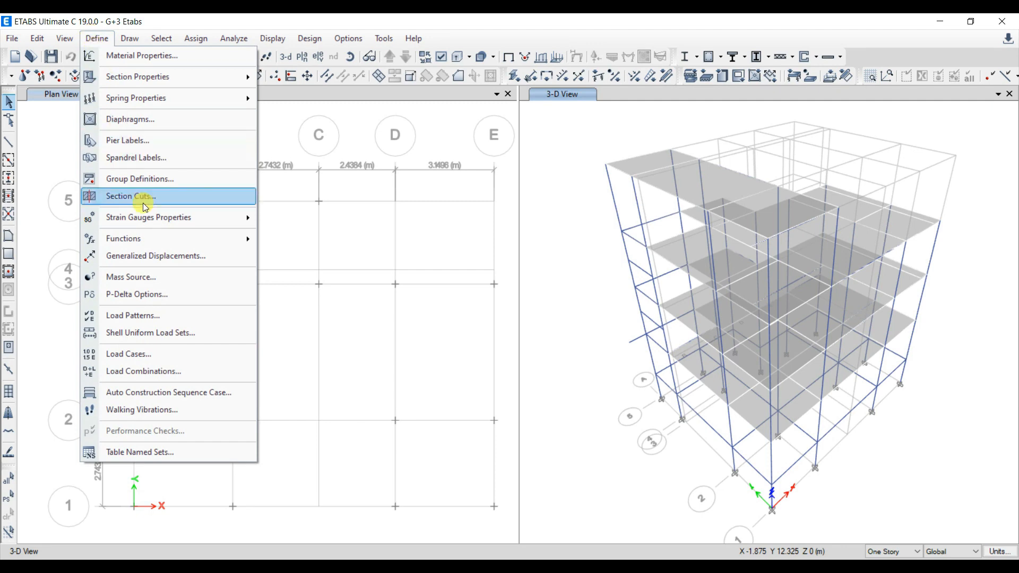
click(152, 372)
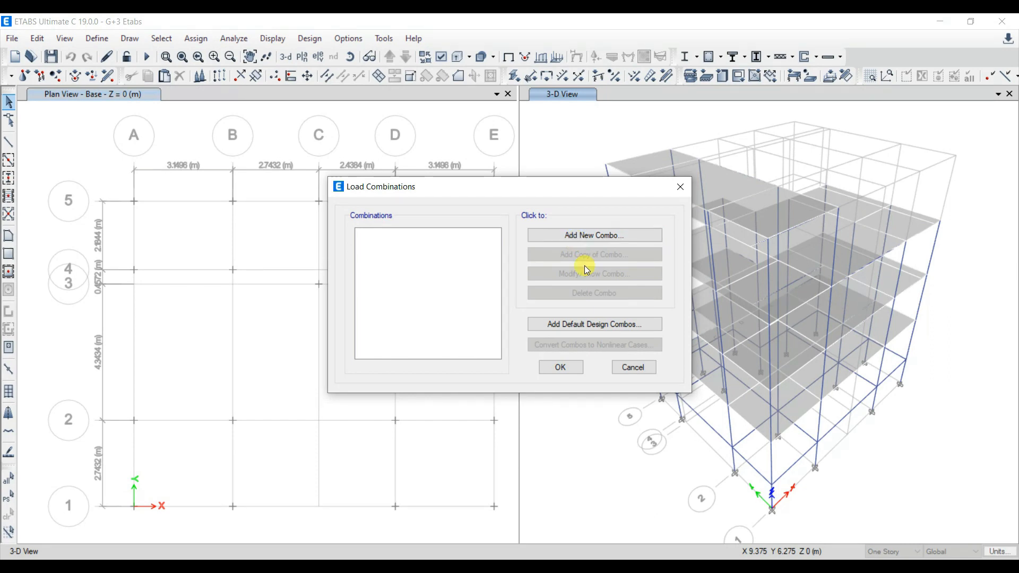
click(573, 329)
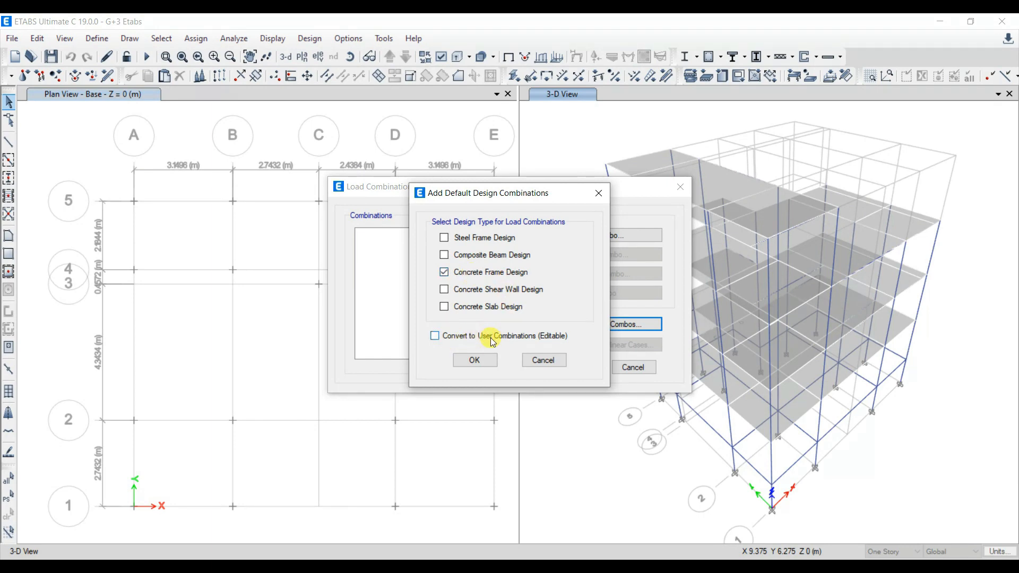
click(461, 335)
click(475, 360)
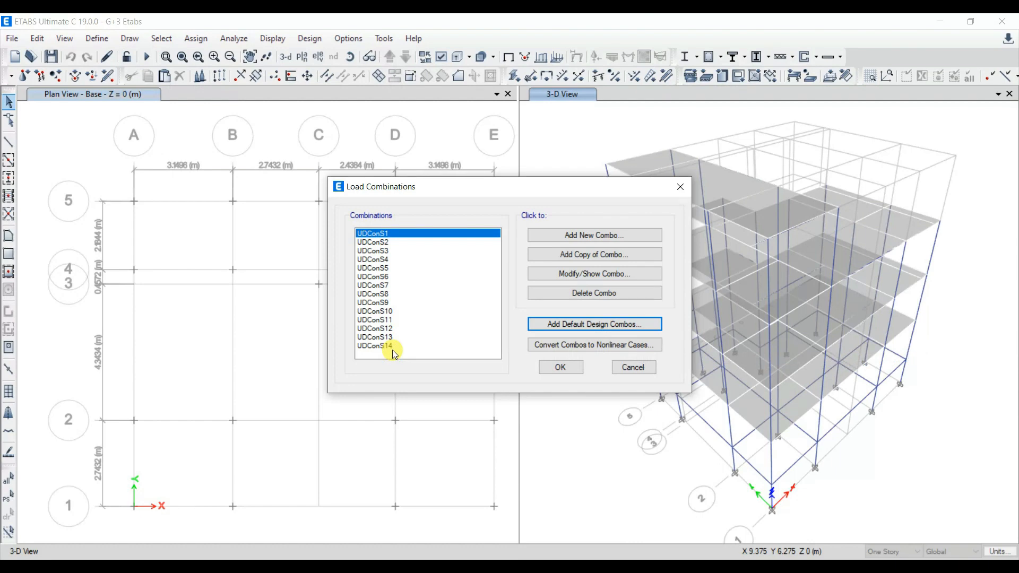
Rename load combination UDConS1 as 1.1.0(DL+LL) and set the scale factor of all its loads to 1.
mouse_move(395, 350)
click(384, 233)
click(587, 273)
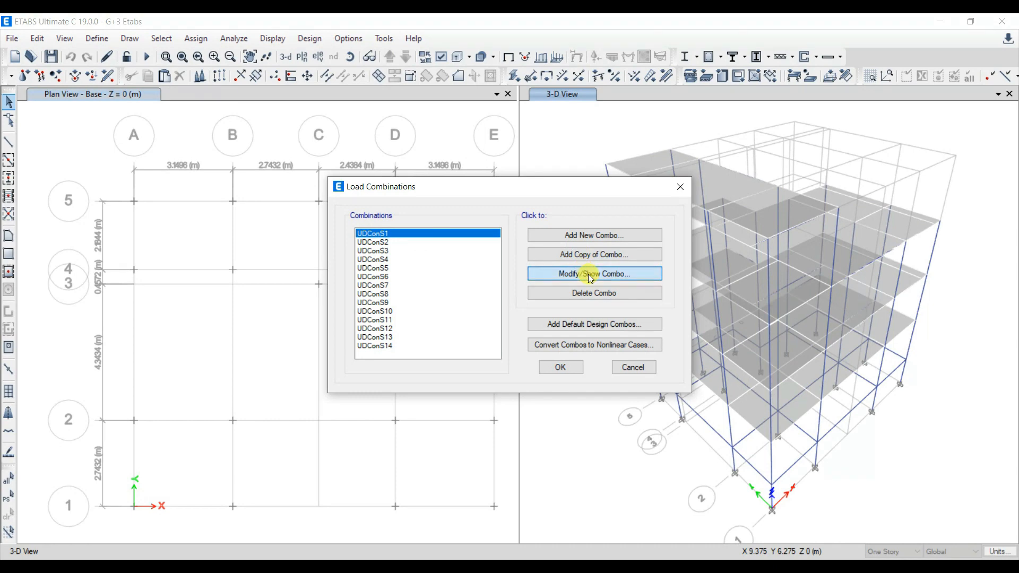
click(545, 296)
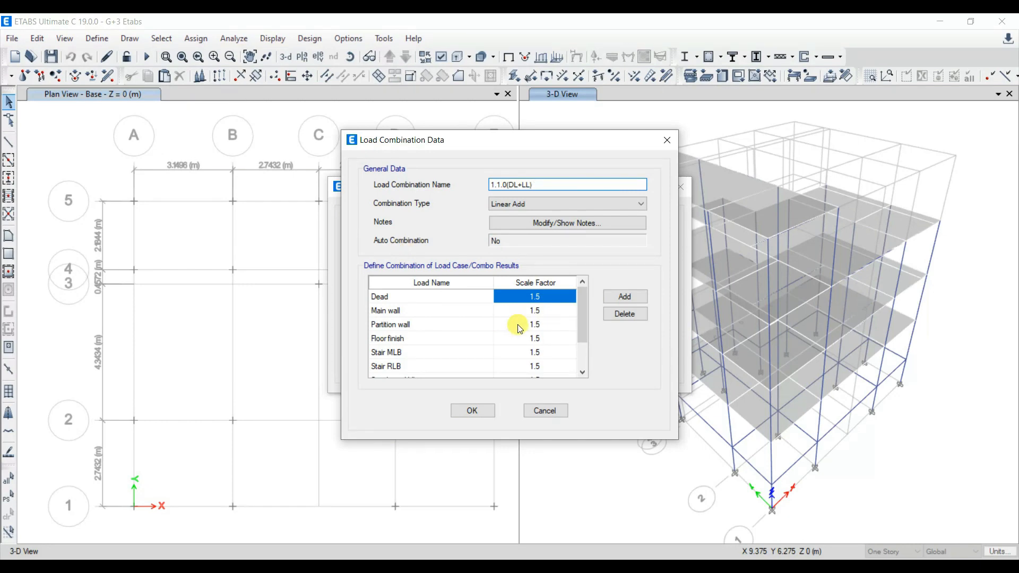
text(1)
click(552, 297)
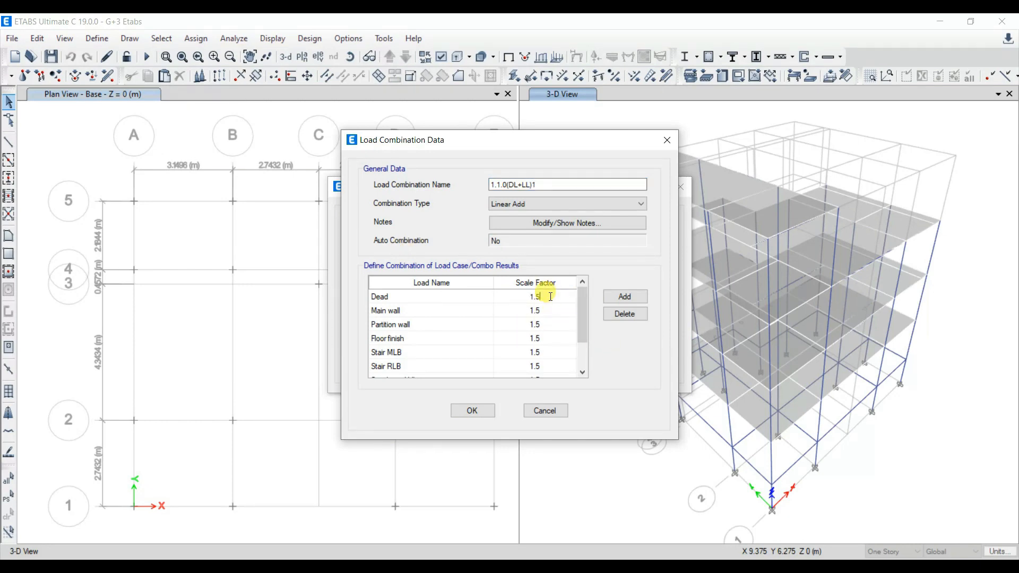
drag(551, 296, 512, 295)
text(1)
click(527, 312)
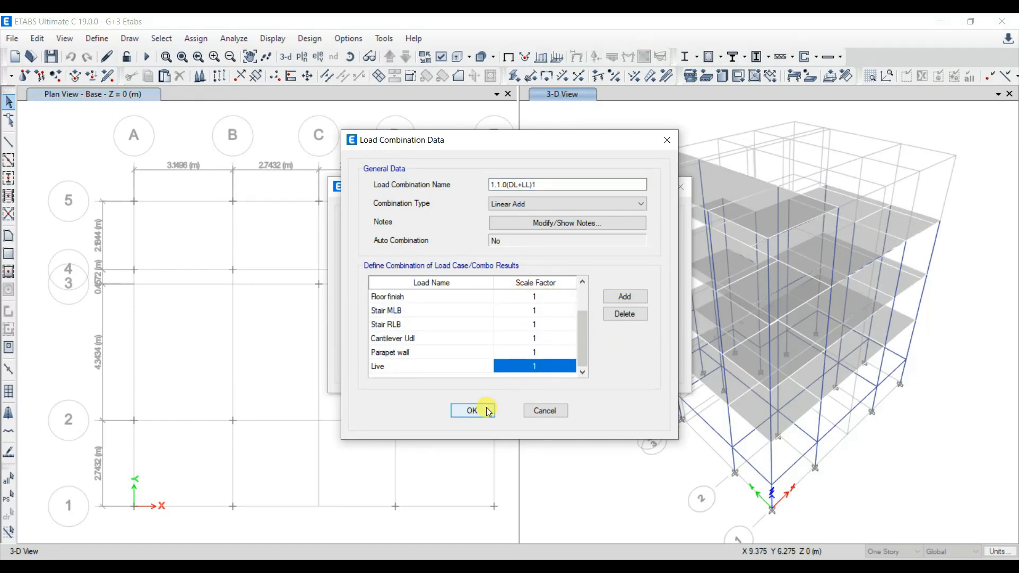
click(487, 411)
Rename load combination UDConS2 as 2.1.5(DL+LL), keeping its scale factors of 1.5.
click(461, 243)
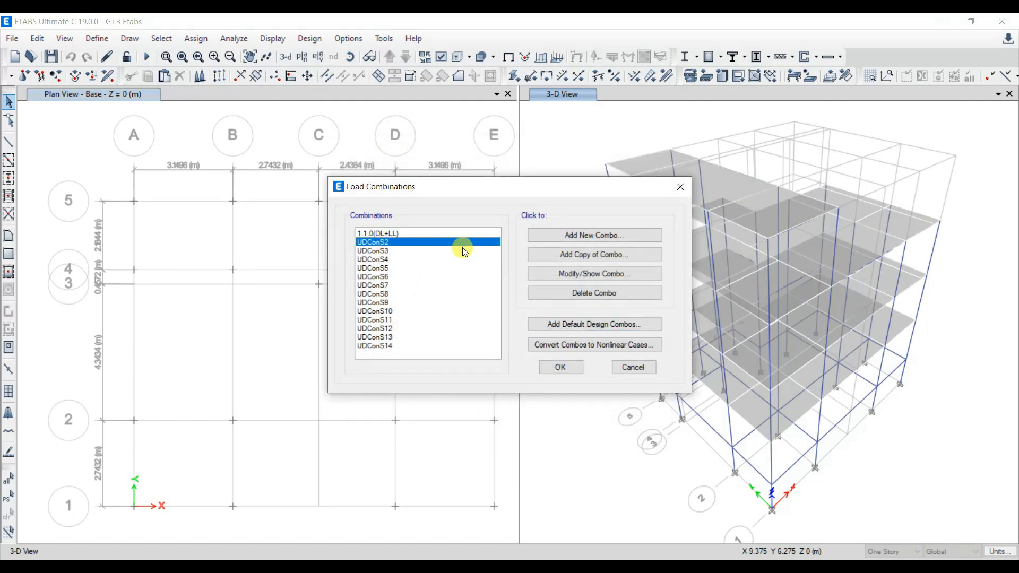
click(585, 274)
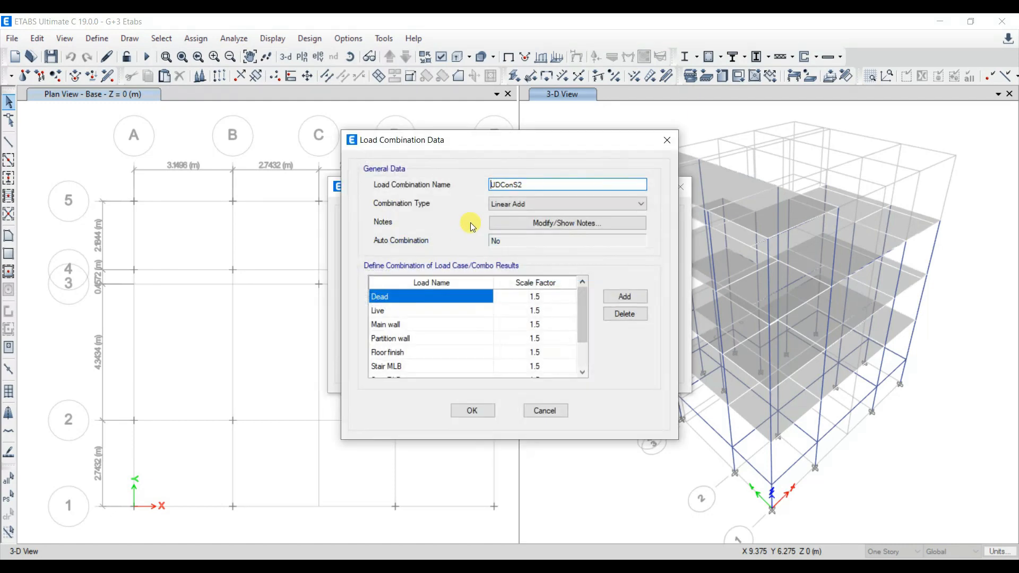
drag(528, 185, 462, 186)
text(2.1.5(DL+LL)
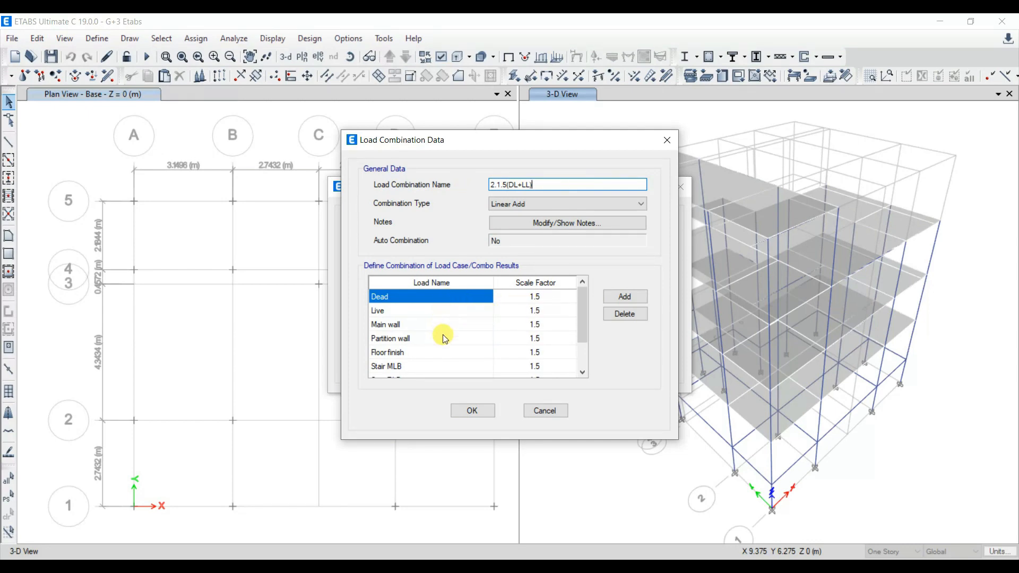
drag(584, 313, 585, 350)
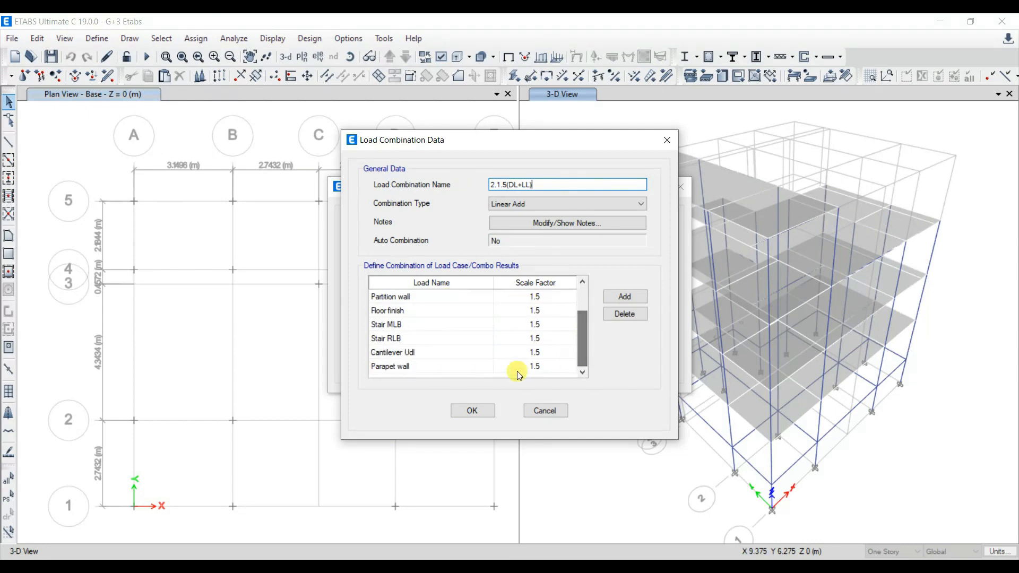
click(474, 412)
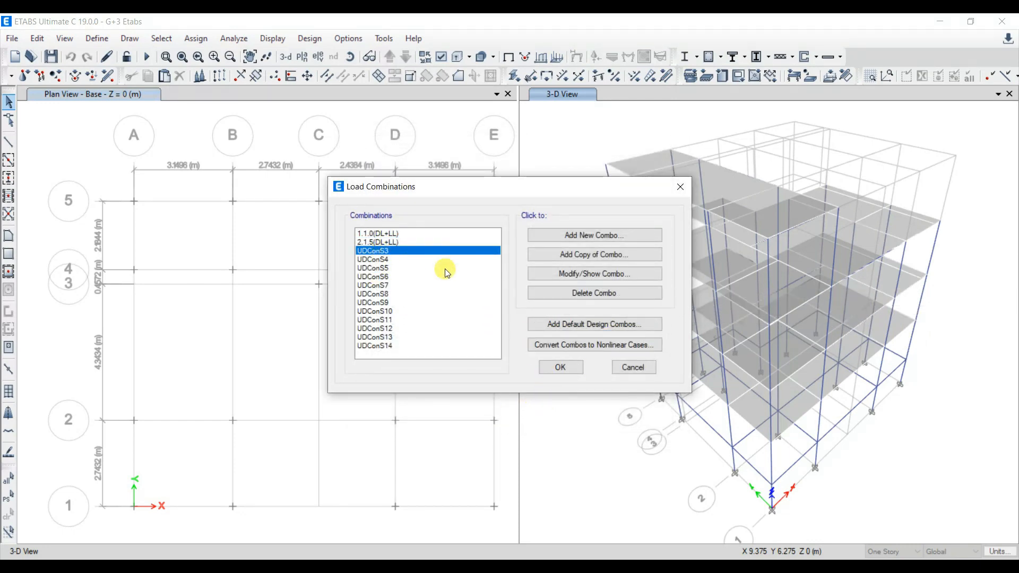
Review the load cases and scale factors of load combination UDConS3.
click(590, 275)
drag(584, 315, 581, 361)
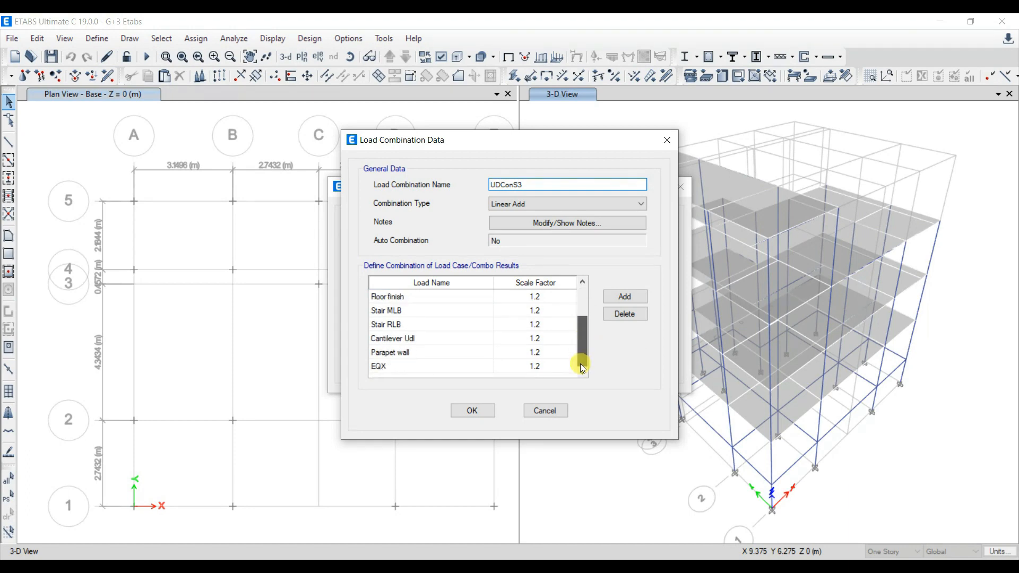
click(473, 410)
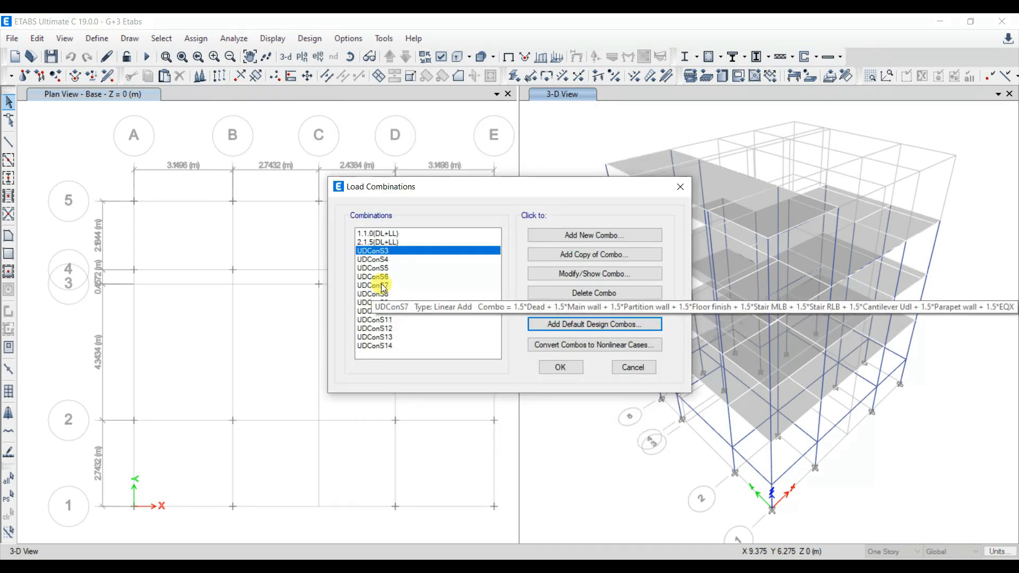
Check the loads of combination UDConS7 and rename it as 3.1.5(DL+EQX), keeping its scale factors.
click(378, 286)
click(580, 275)
scroll(573, 312, down, 1)
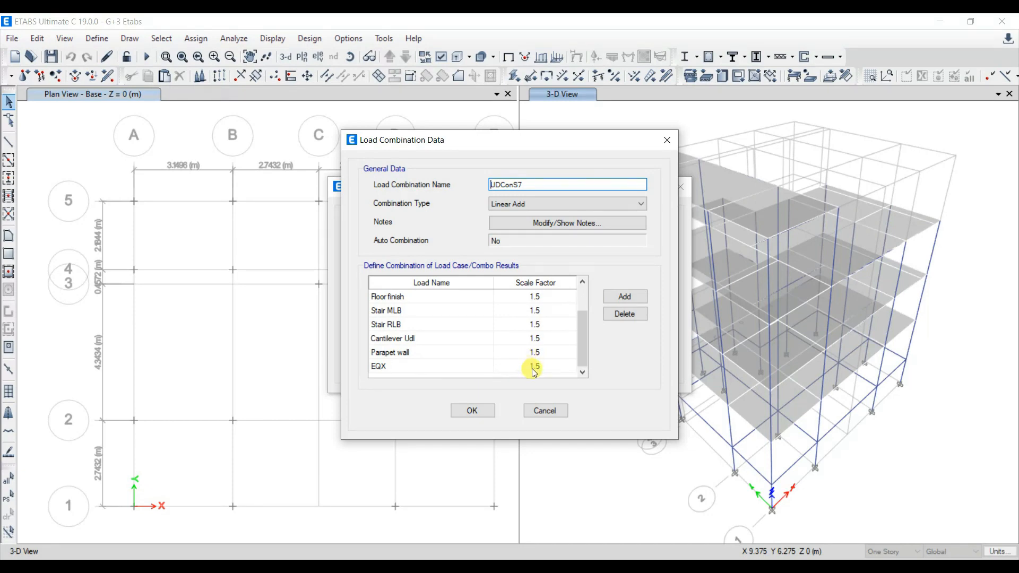
drag(576, 339, 581, 309)
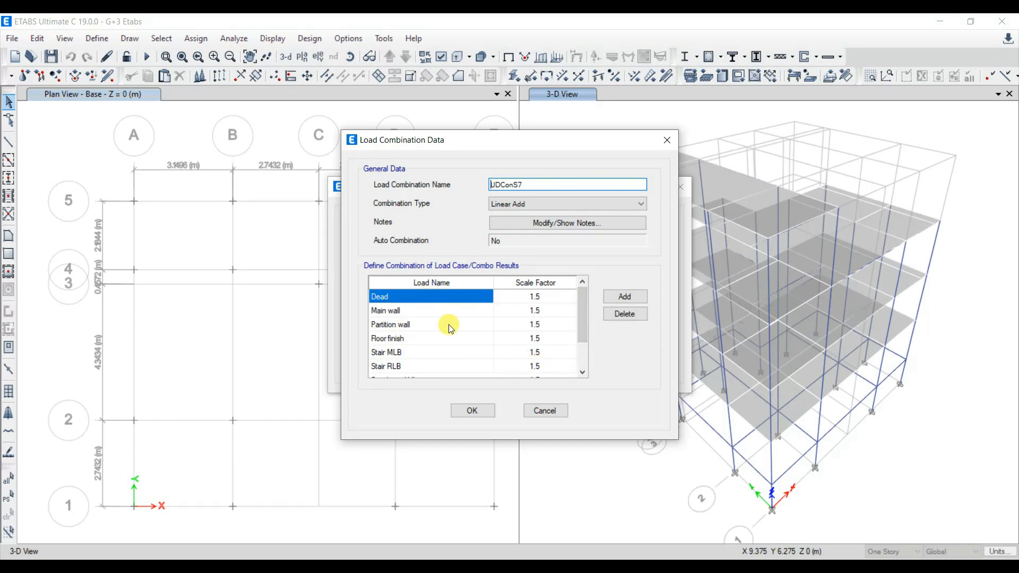
key(ctrl+a)
text(3)
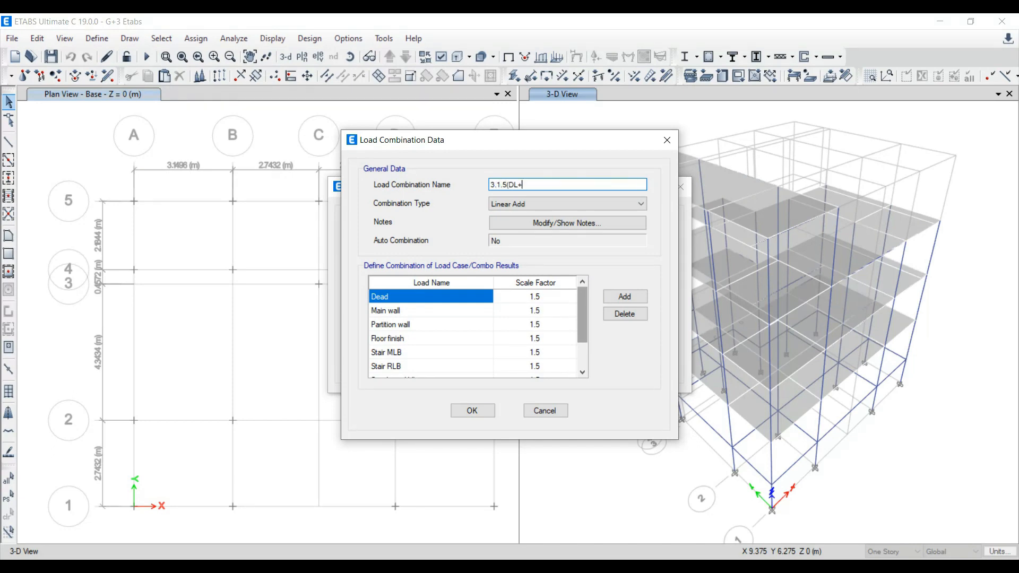
text())
click(472, 410)
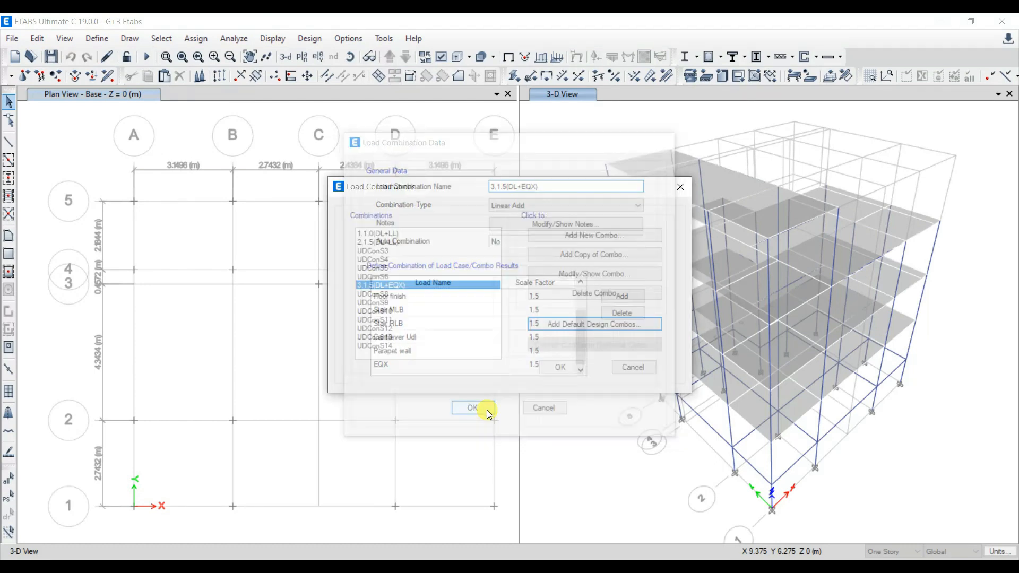
Check the loads of combination UDConS8 and rename it as 4.1.5(DL-EQX).
click(375, 294)
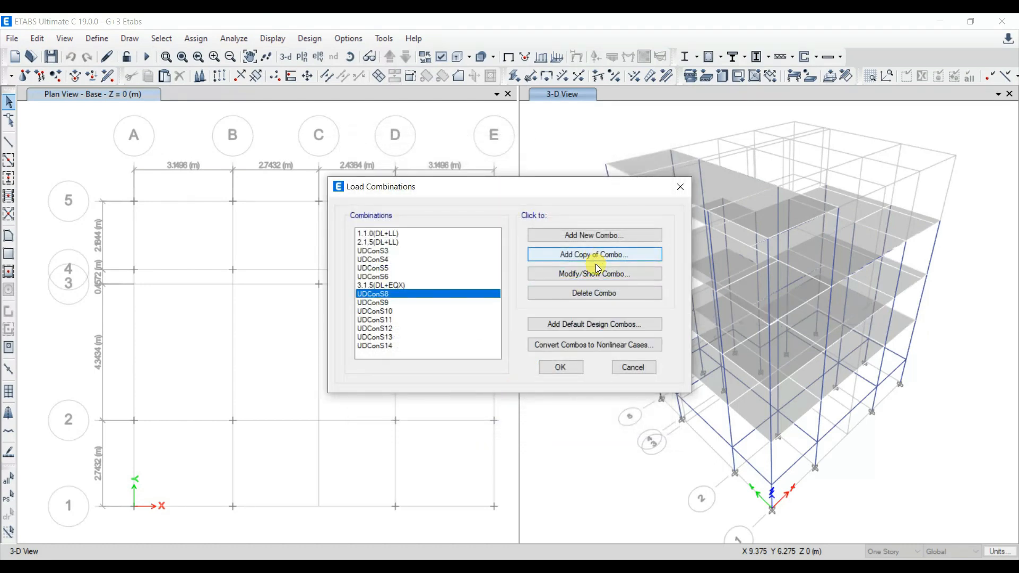
click(597, 272)
scroll(531, 340, down, 3)
scroll(545, 368, up, 3)
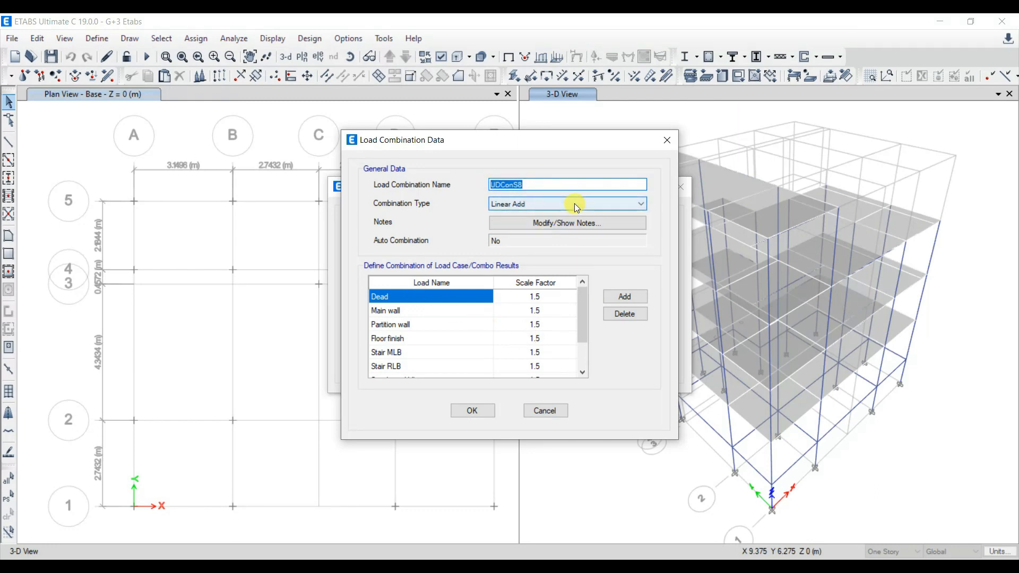
text(4.)
text(1.5(DL-EQX))
click(473, 411)
Check the loads of combination UDConS9 and rename it as 5.1.5(DL+EQY).
click(436, 302)
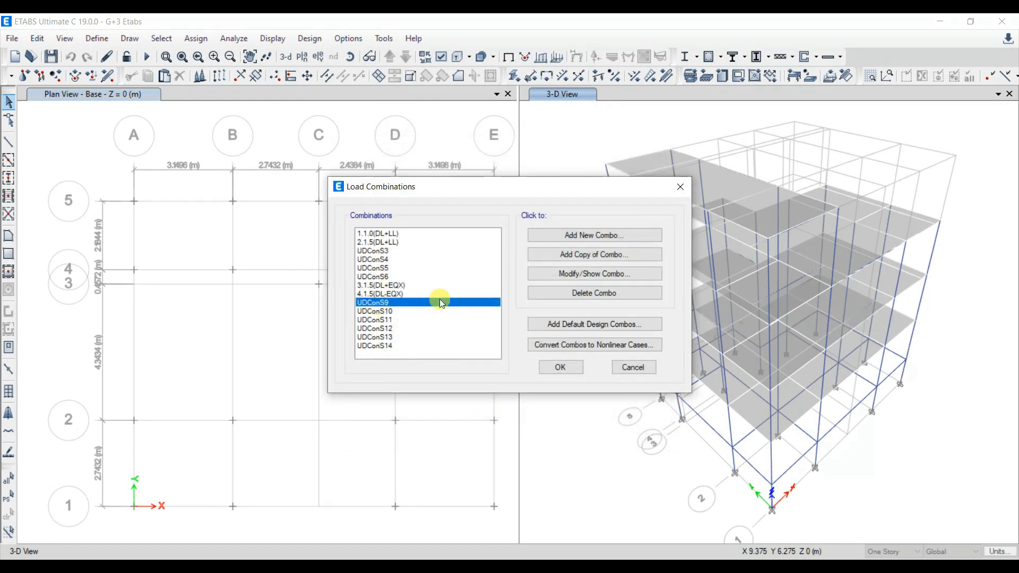
click(589, 272)
scroll(581, 308, down, 3)
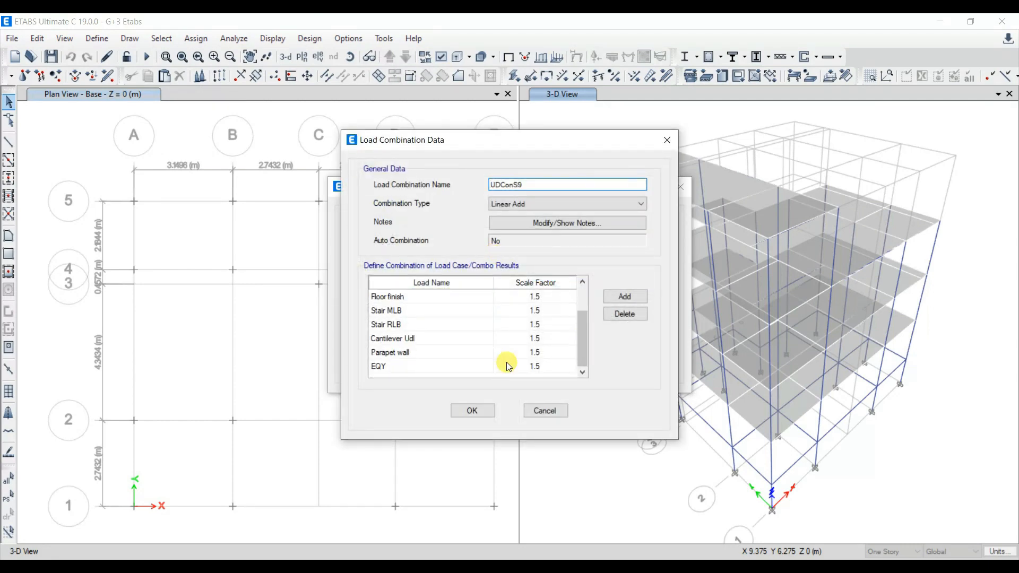
scroll(527, 345, up, 1)
drag(525, 185, 441, 200)
text(5.1.5(DL+)
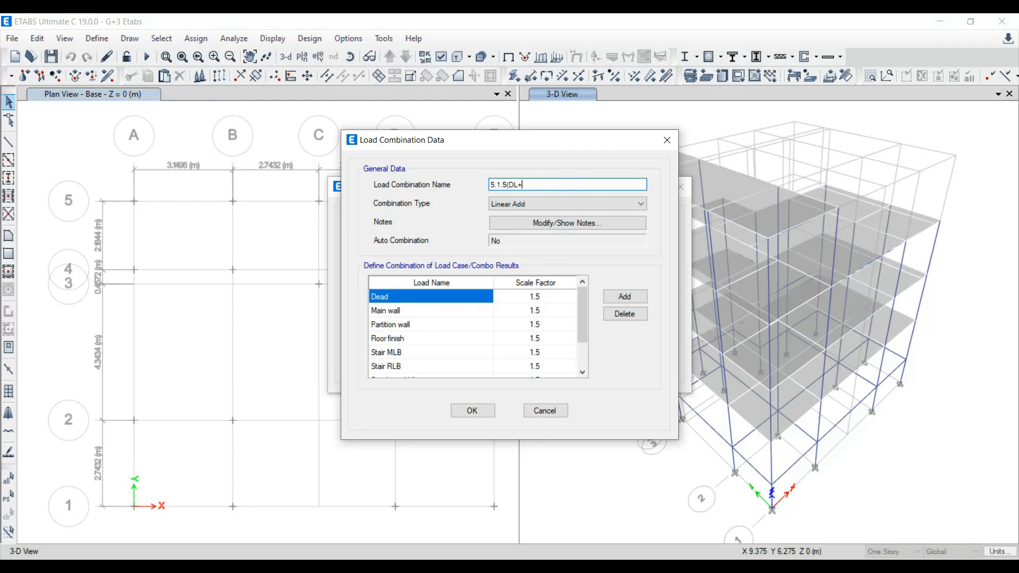
text(EQY))
scroll(473, 329, down, 3)
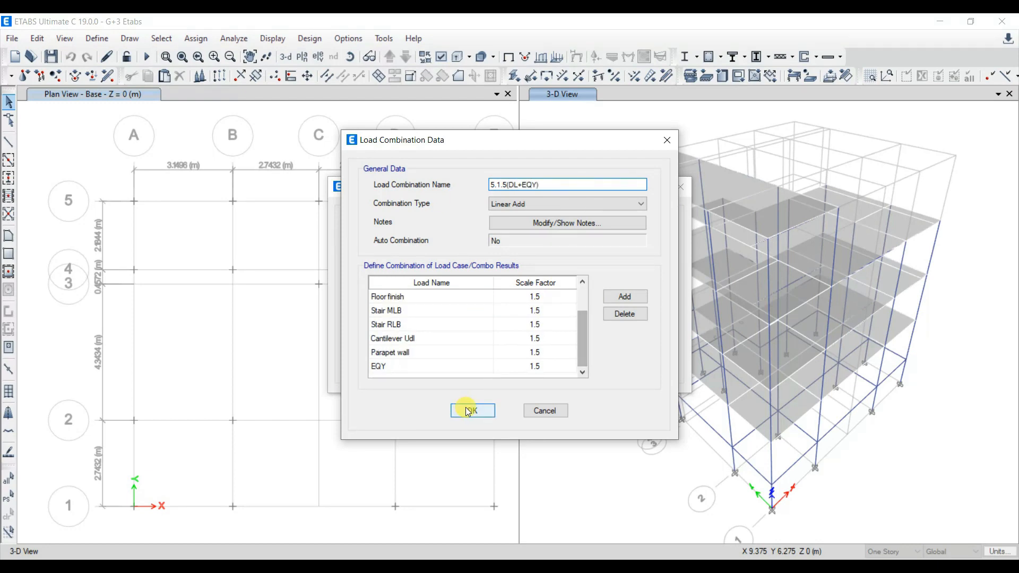
click(472, 411)
Rename load combination UDConS10 as 6.1.5(DL-EQY), checking its EQY scale factor.
click(593, 275)
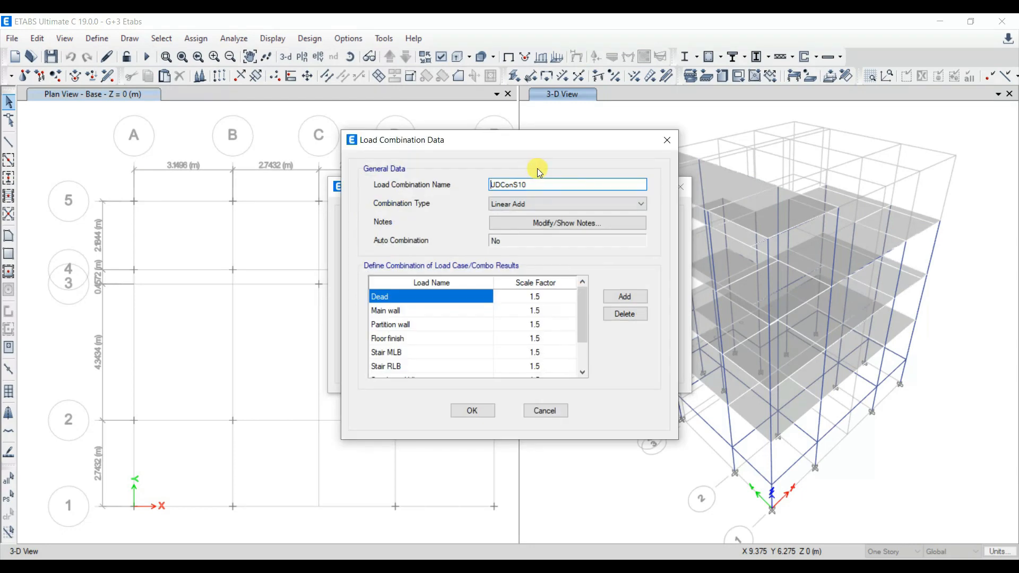
double_click(536, 184)
text(6.1.)
text(5(DL-EQY)
scroll(422, 377, down, 2)
text())
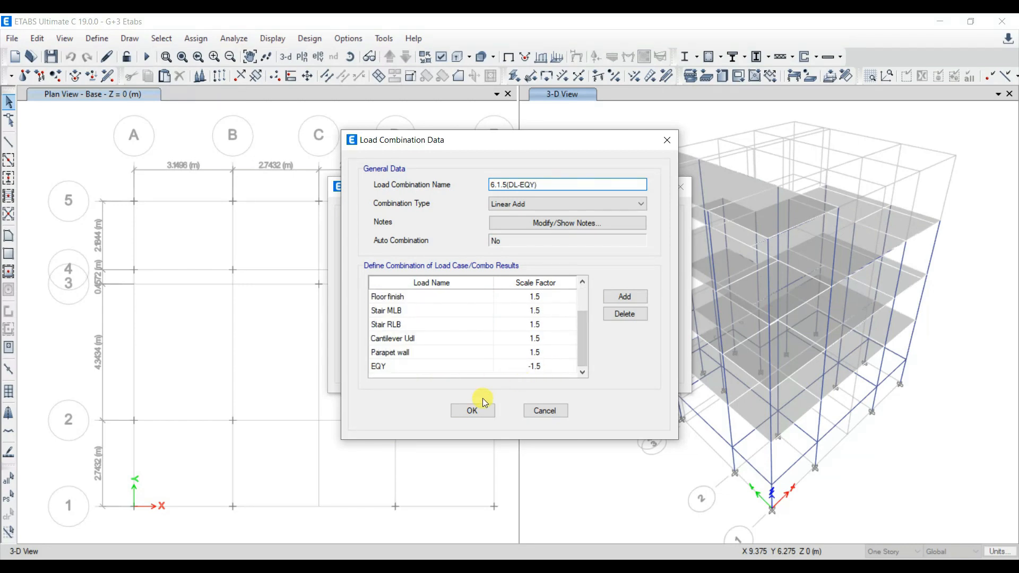
click(472, 410)
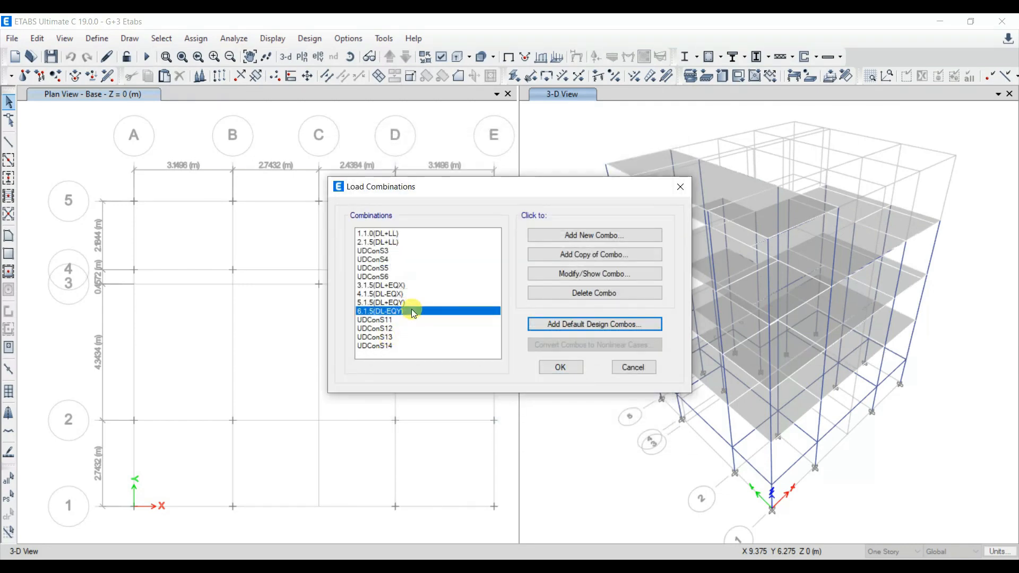
Go back to load combination UDConS3, check its loads and rename it as 7.1.2(DL+LL+EQX).
click(388, 254)
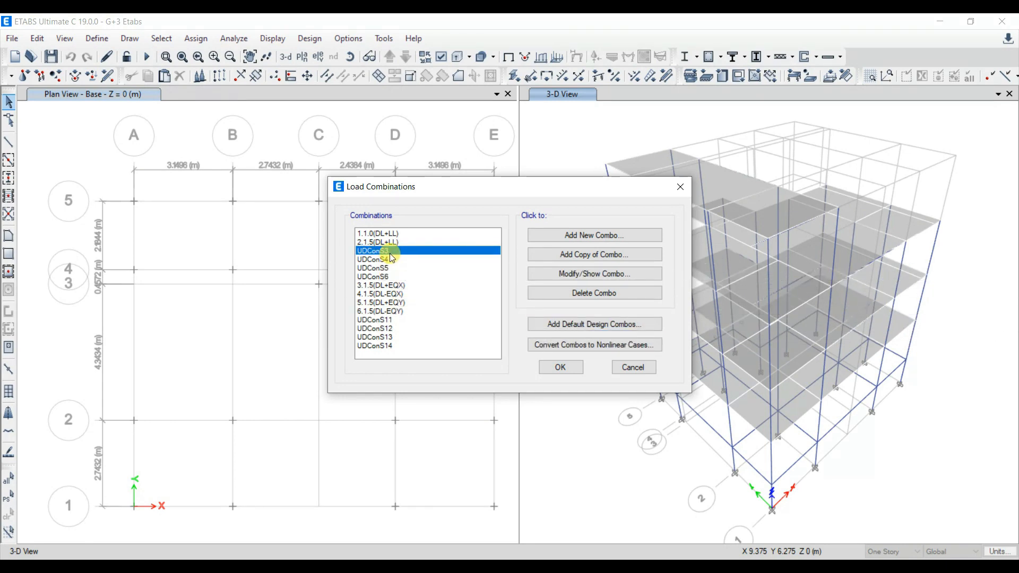
click(611, 274)
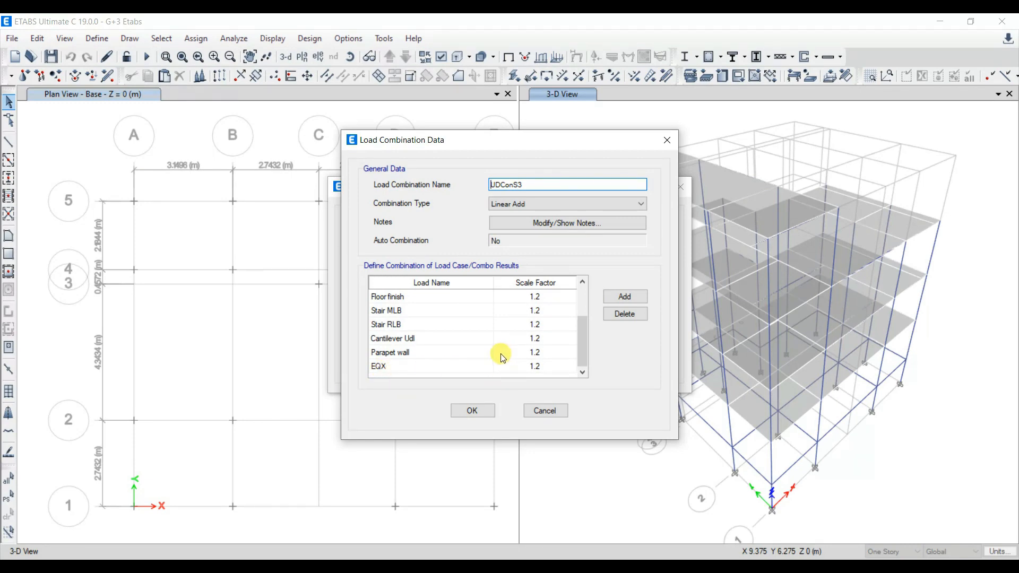
scroll(502, 354, up, 4)
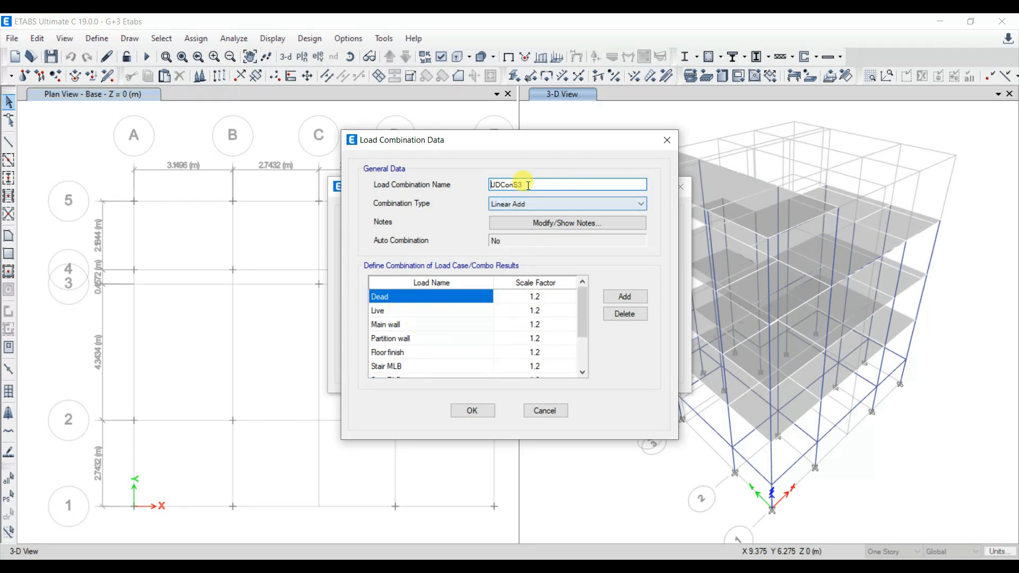
drag(529, 185, 429, 201)
drag(477, 138, 567, 169)
text(7.)
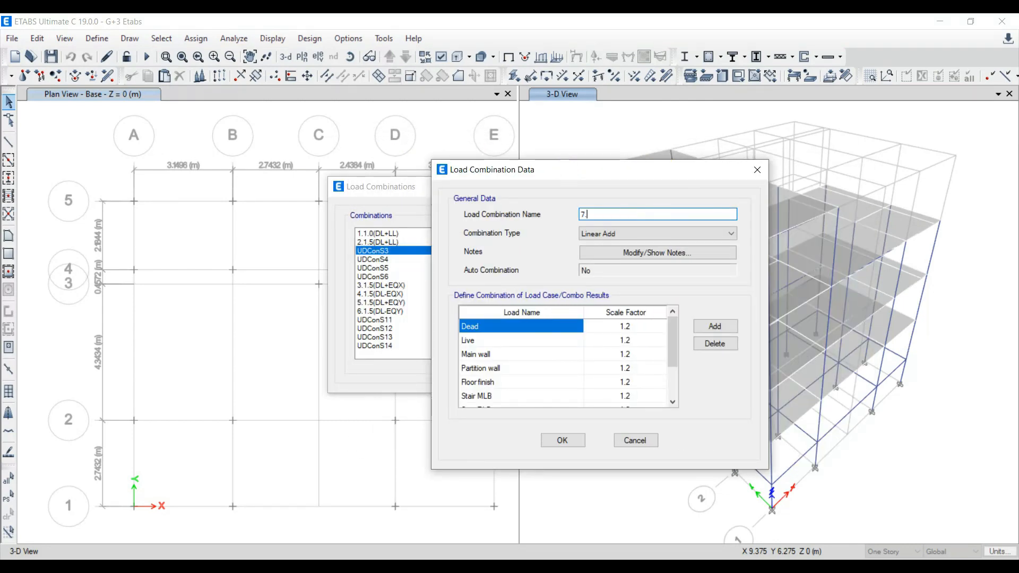
text(1.2(DL+LL+EQX))
key(Return)
Rename load combination UDConS4 as 8.1.2(DL+LL-EQX), checking its EQX scale factor.
click(616, 278)
text(8)
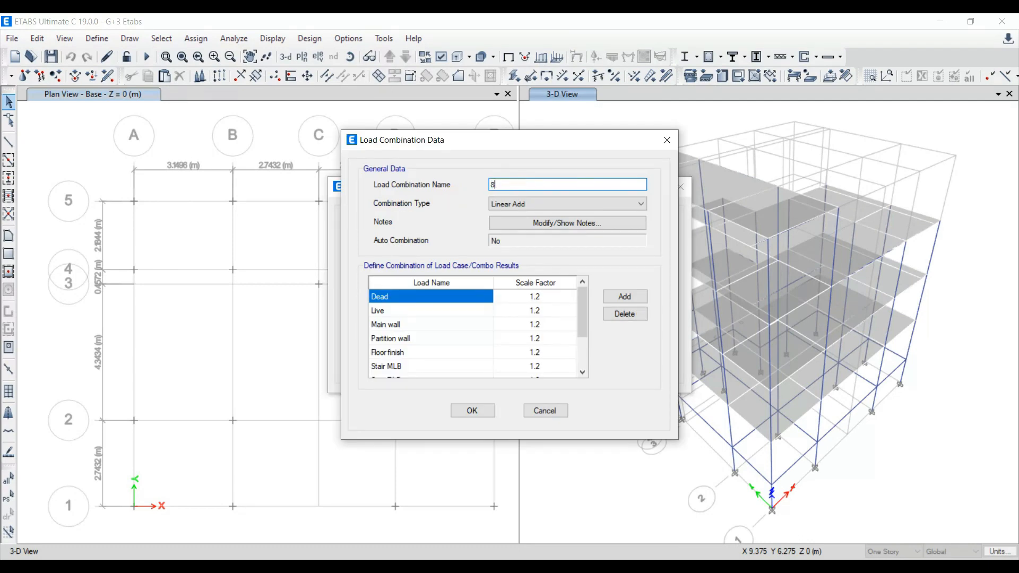
text(.)
scroll(553, 364, down, 2)
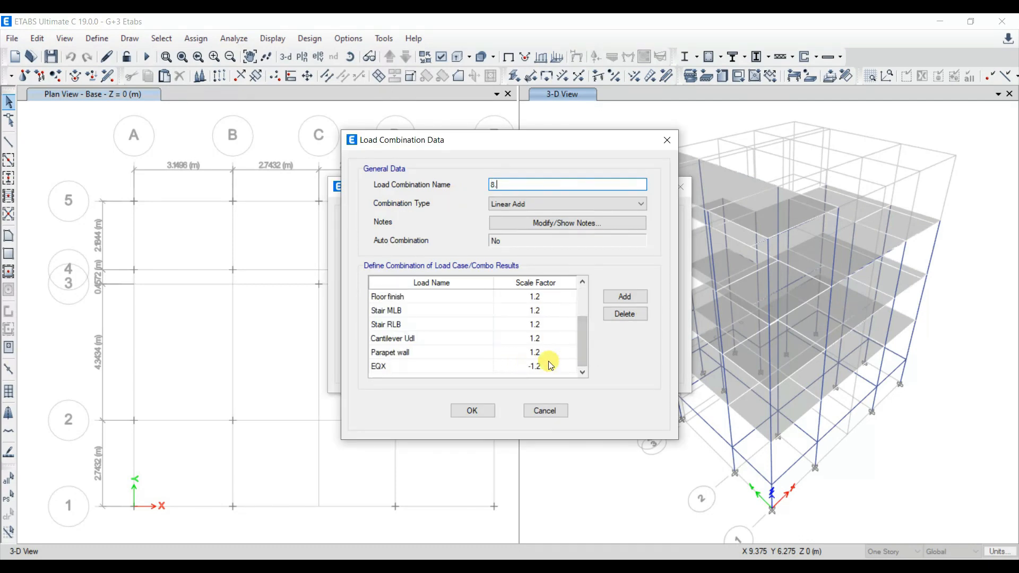
drag(585, 348, 583, 283)
text(1)
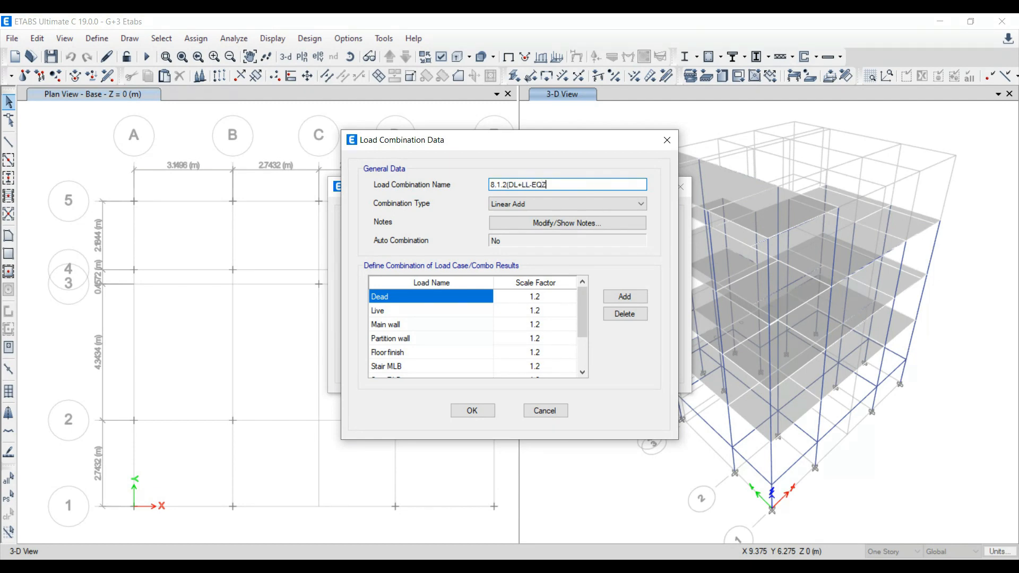
text(.2(DL+LL-EQZ)
key(BackSpace)
text(X))
click(481, 411)
Rename load combination UDConS5 as 9.1.2(DL+LL+EQY), checking its EQY scale factor.
click(403, 268)
click(582, 272)
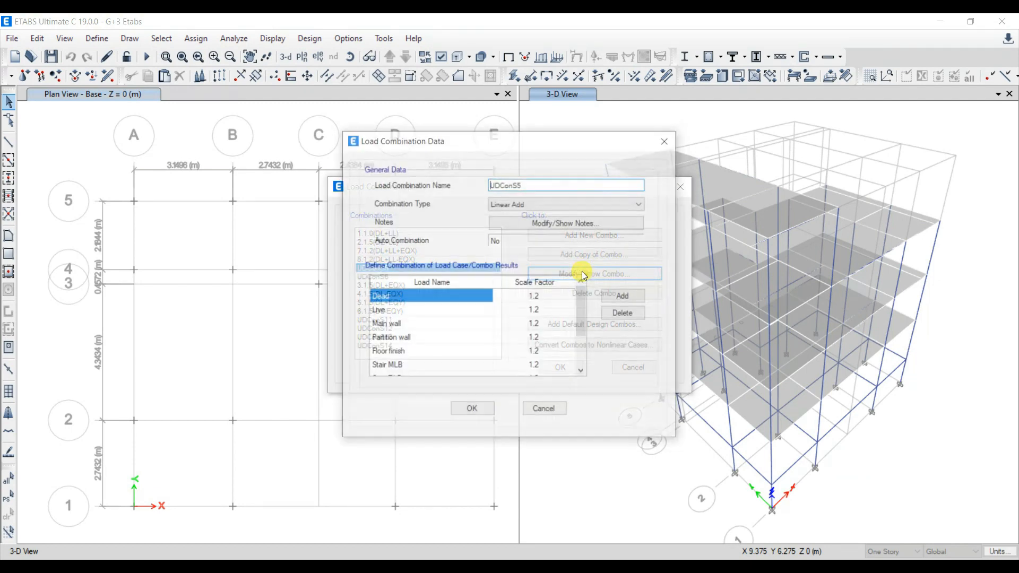
drag(540, 138, 663, 151)
text(9.1.2(DL+LL+)
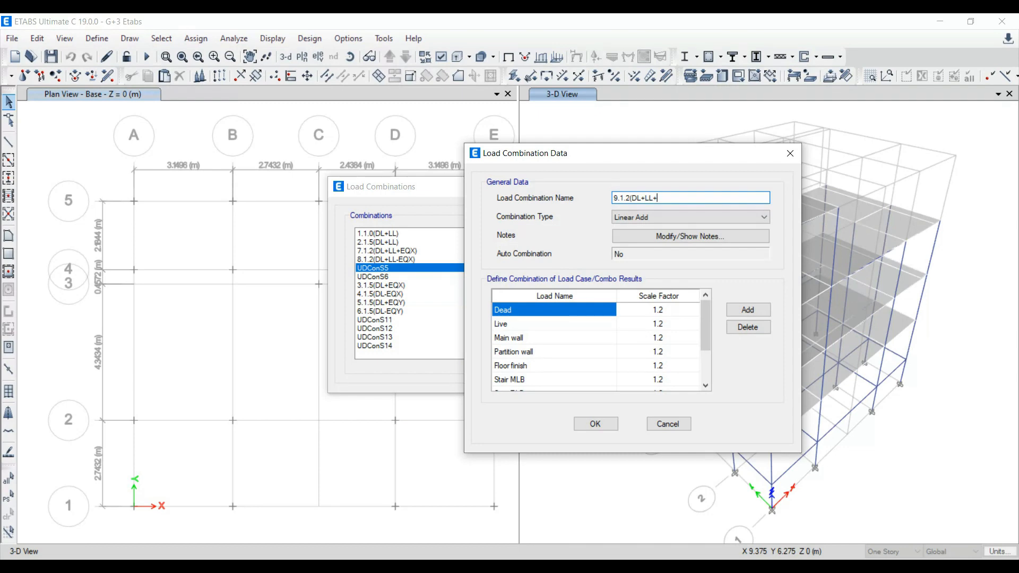
text())
scroll(637, 378, down, 2)
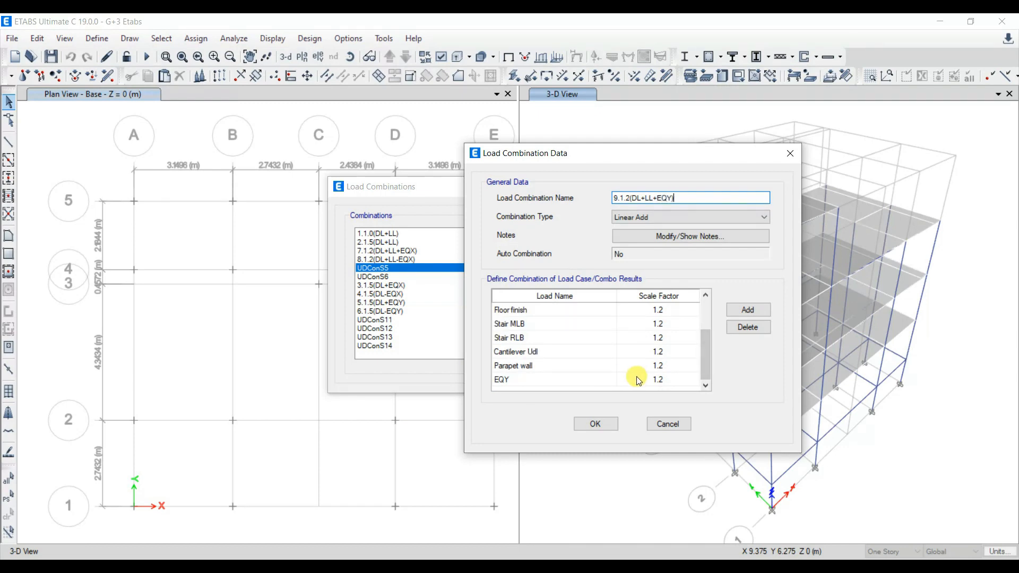
click(606, 424)
Rename load combination UDConS6 as 10.1.2(DL+LL-EQY), keeping its load scale factors.
click(387, 276)
click(565, 273)
double_click(563, 184)
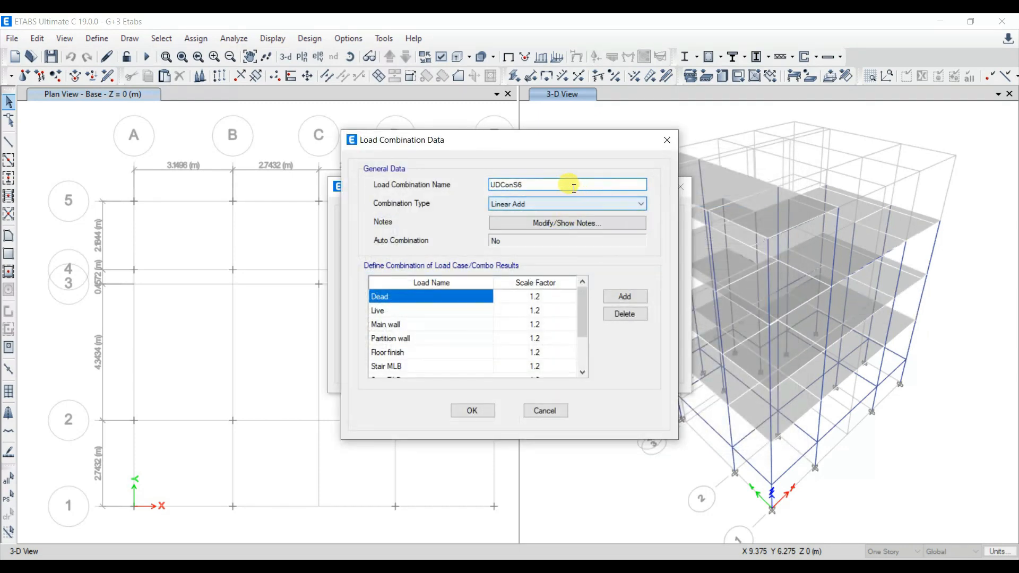
text(10.1.2()
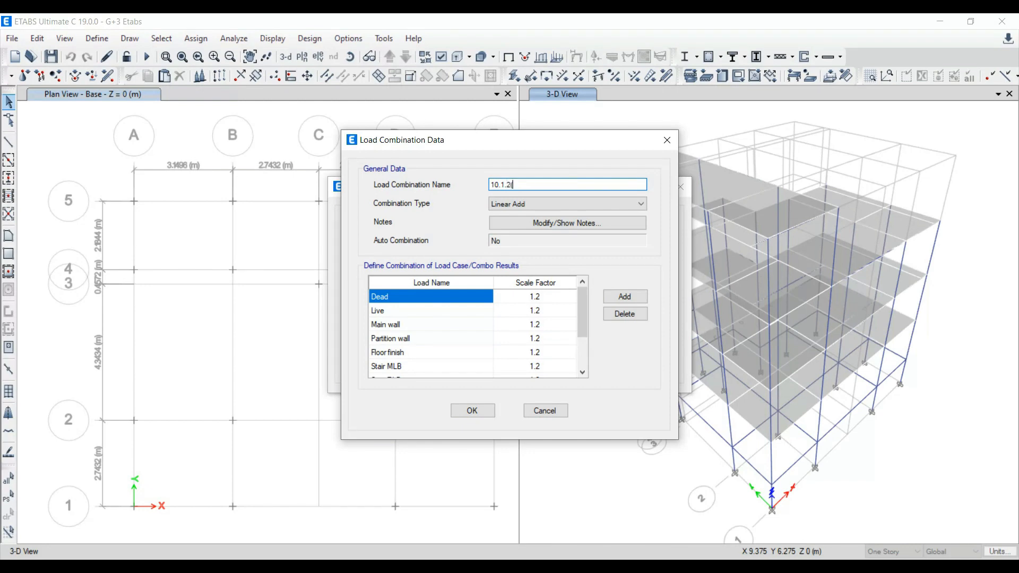
text(DL+LL-EQY))
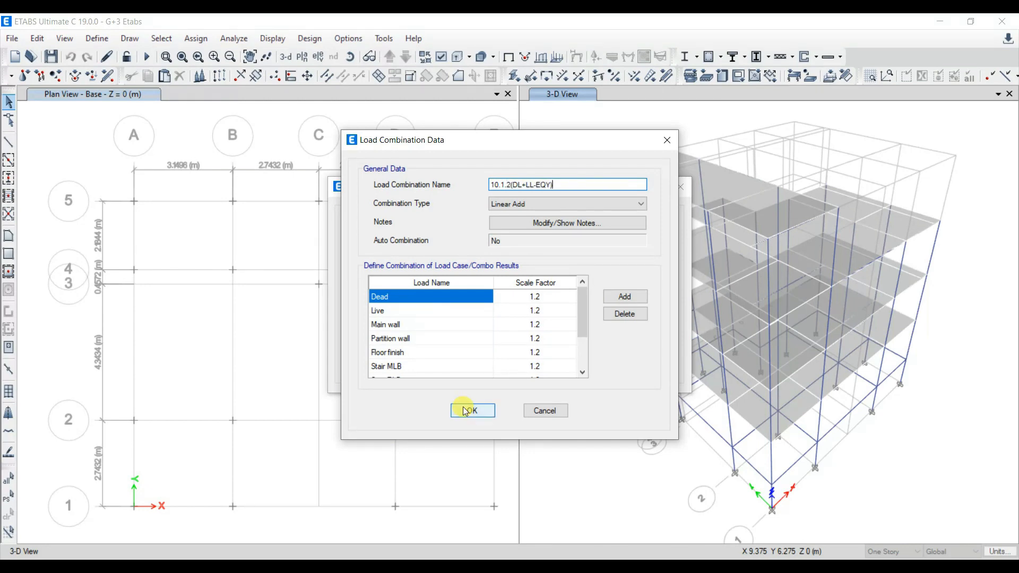
click(472, 410)
Check the scale factors of load combination UDConS11 and rename it as 11.0.9DL+1.5EQX.
click(597, 275)
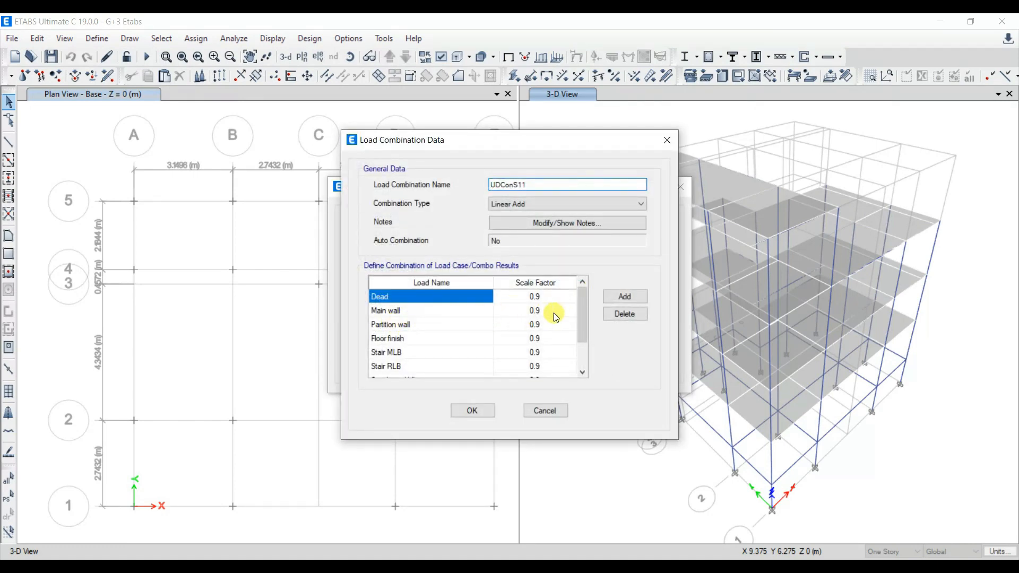
scroll(571, 318, down, 1)
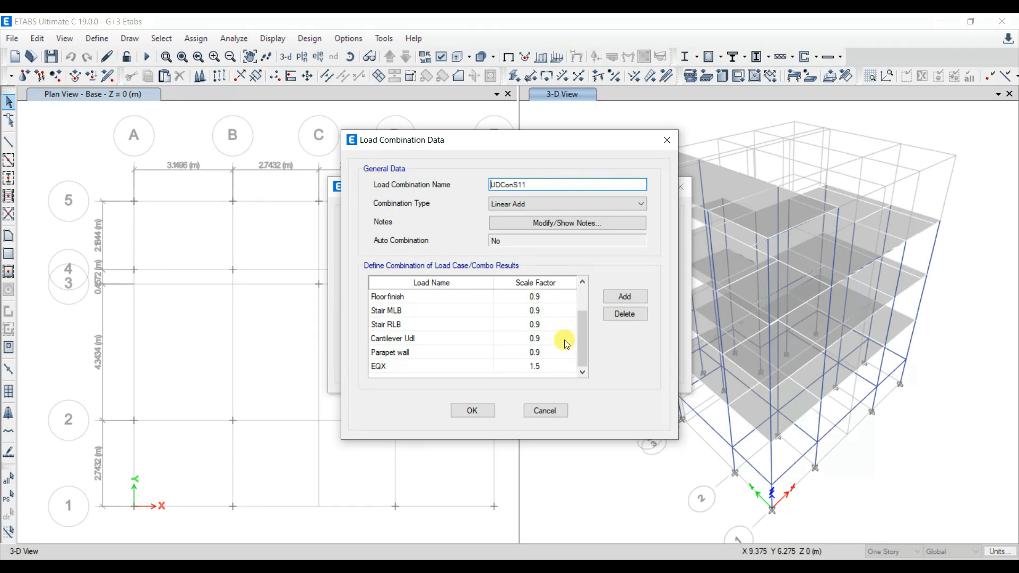
scroll(583, 348, up, 1)
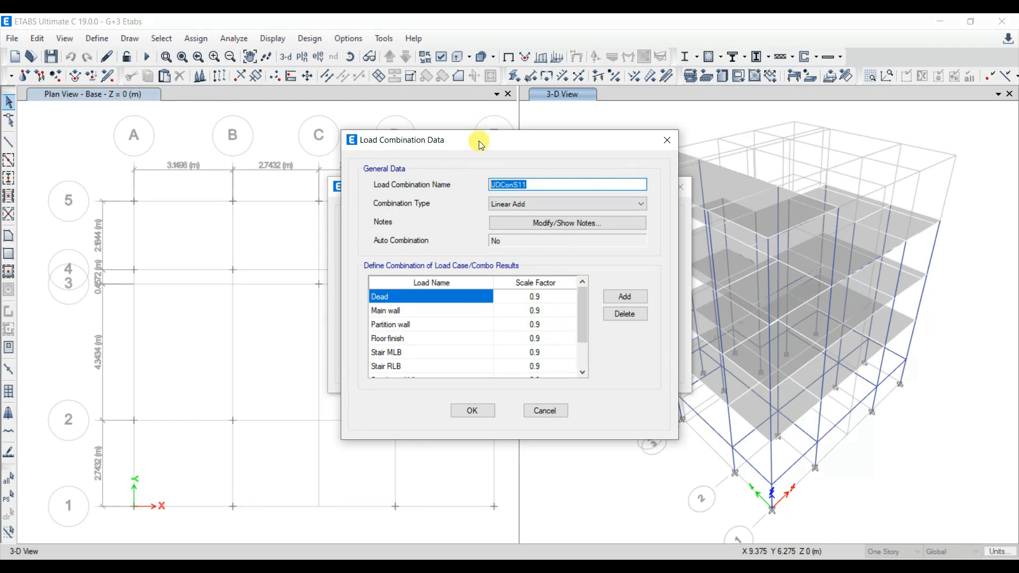
drag(480, 143, 647, 154)
text(11.0.)
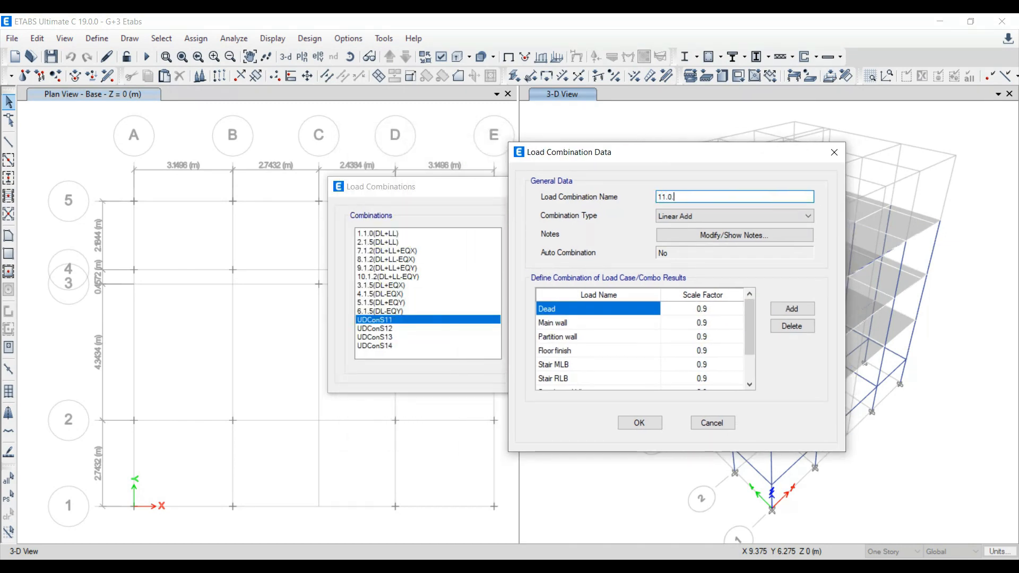
text(9DL+1.5EQX)
click(639, 423)
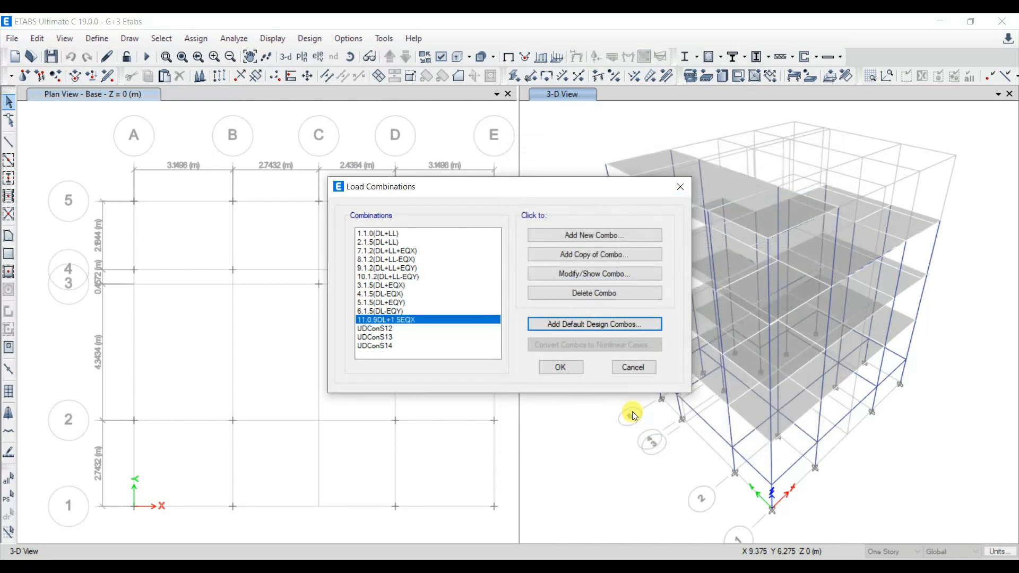
Rename load combination UDConS12 as 12.0.9DL-1.5EQX, checking its EQX scale factor.
click(612, 274)
text(12.0.9DL-1.5EQX)
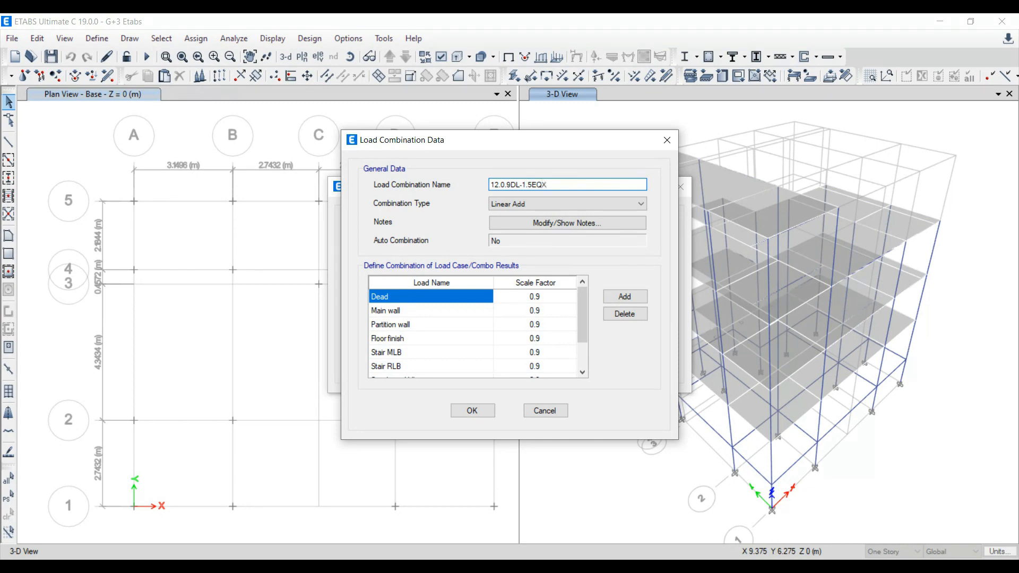
scroll(587, 371, down, 1)
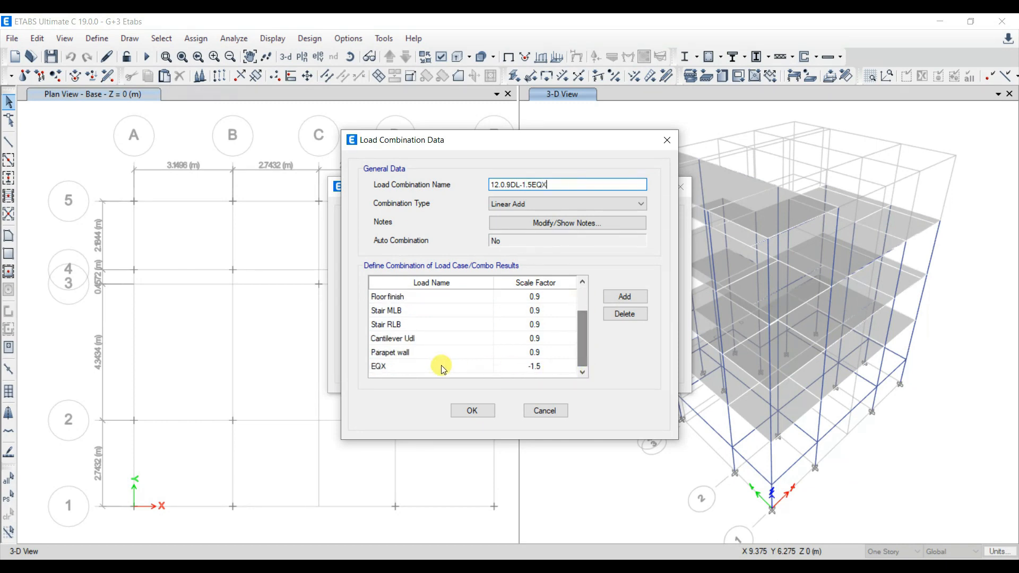
click(472, 411)
Rename the 0.9DL plus EQY load combination as 13.0.9DL+1.5EQY, checking its EQY scale factor.
click(595, 273)
text(13)
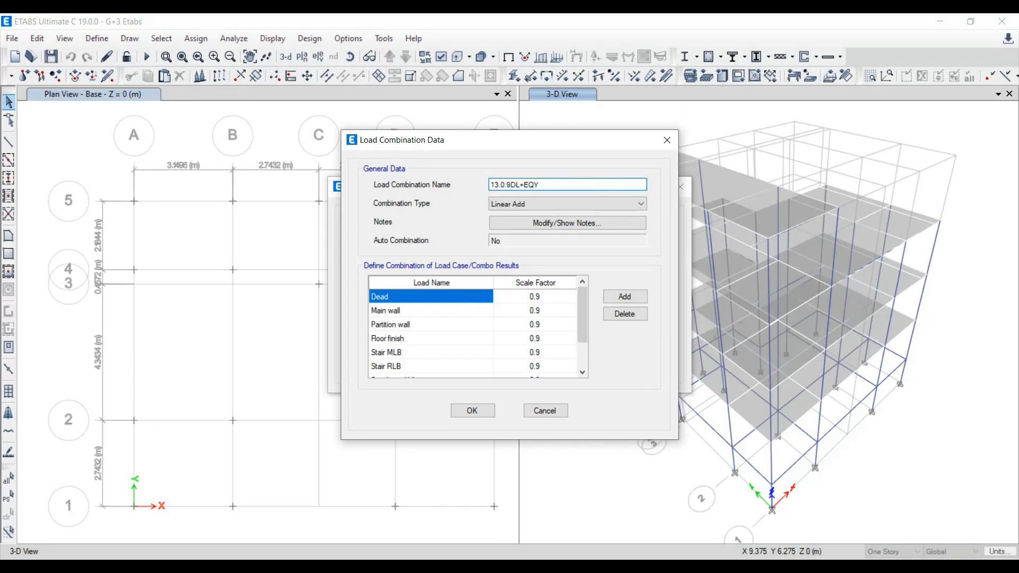
text(1.5)
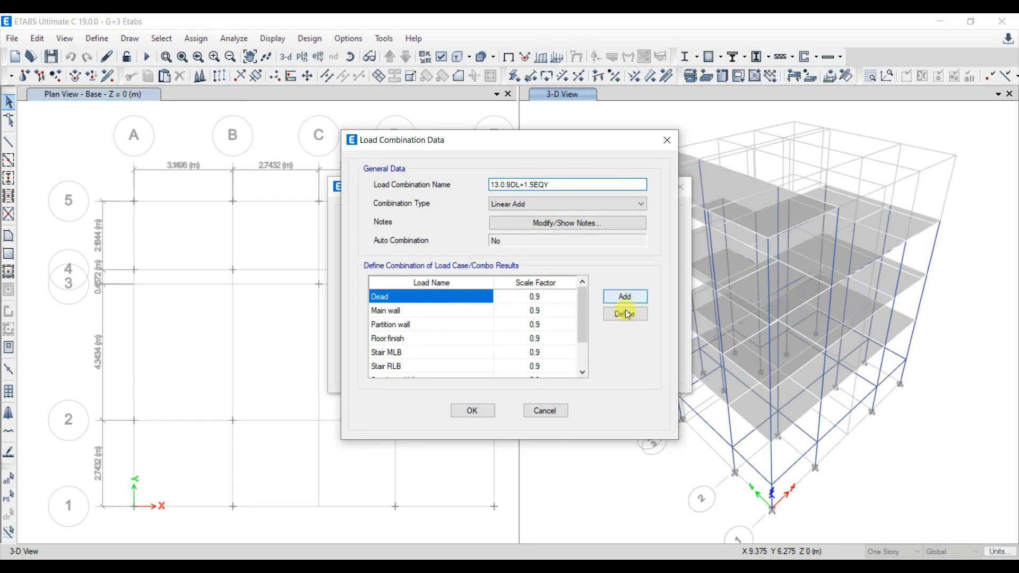
drag(578, 320, 591, 378)
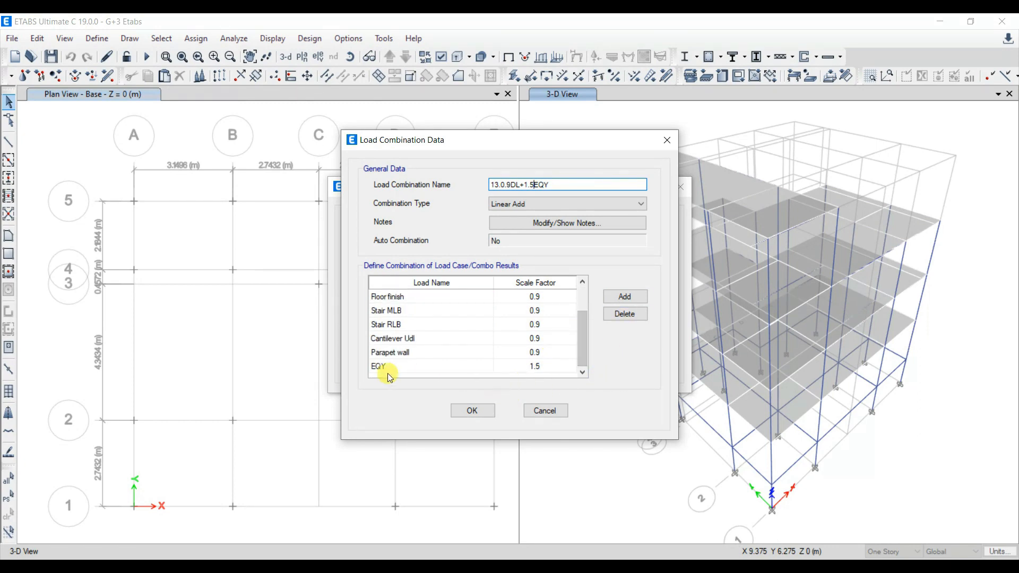
key(Return)
Rename the last load combination as 14.0.9DL-1.5EQY and accept the list of load combinations.
double_click(387, 345)
drag(501, 185, 537, 185)
text(0.9)
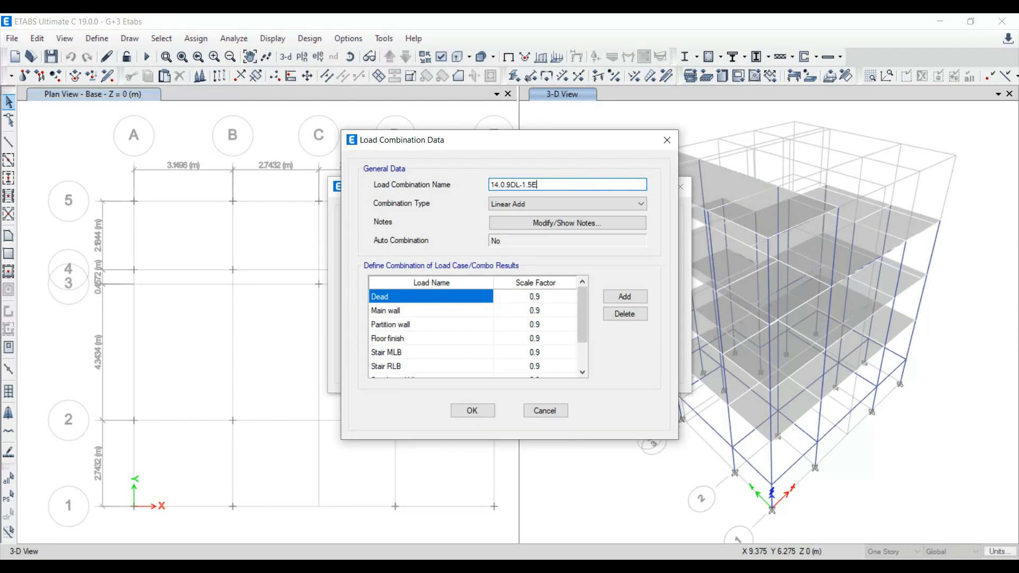
key(Return)
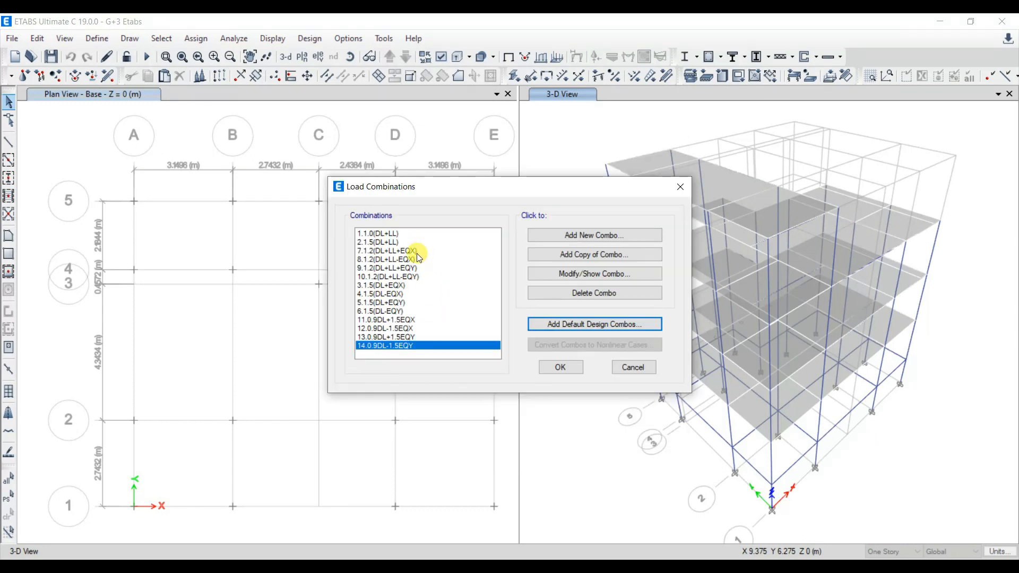
click(561, 367)
Define three additional rigid diaphragms alongside the existing D1, keeping their default names.
click(94, 39)
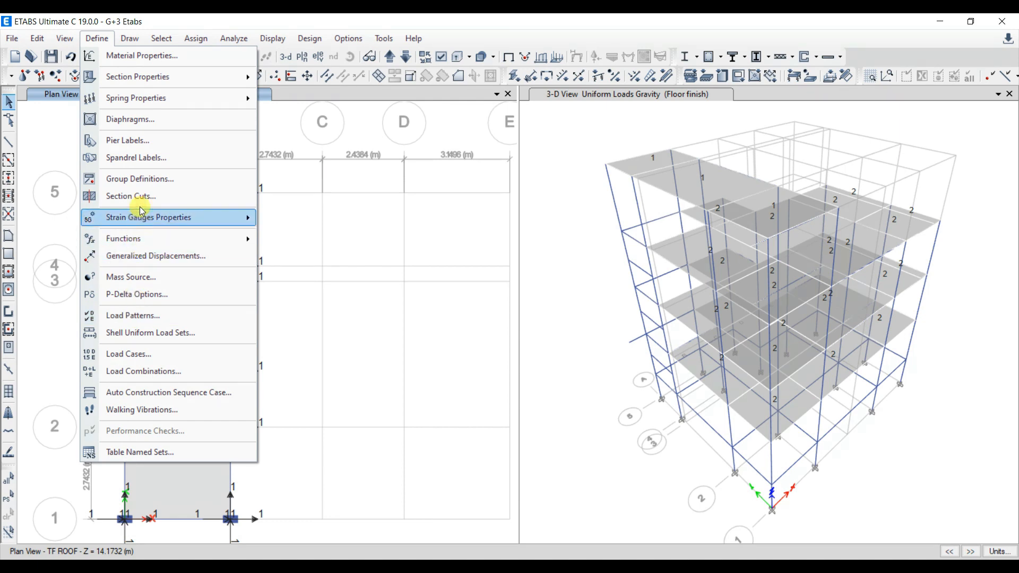
click(159, 120)
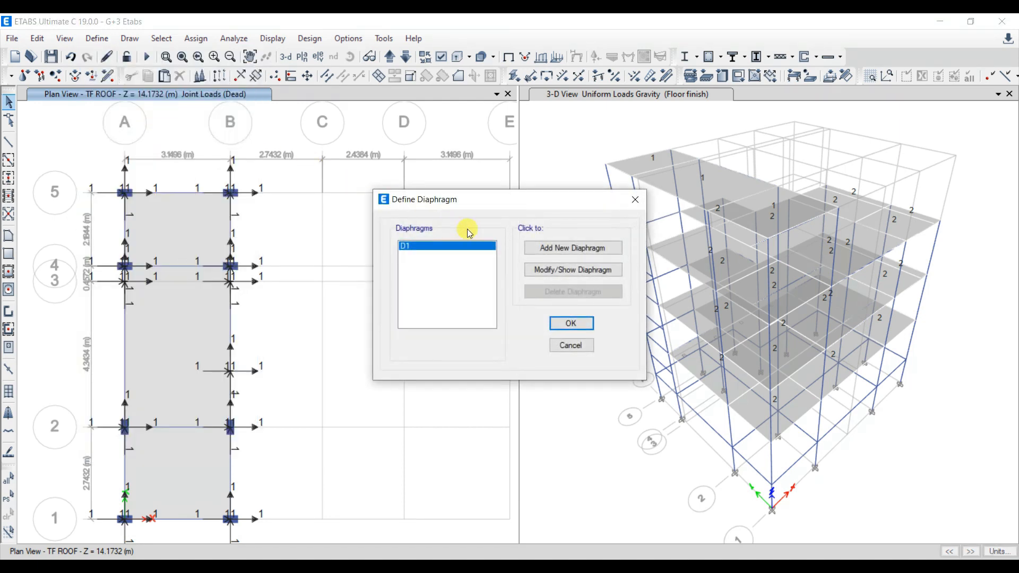
click(573, 248)
click(485, 340)
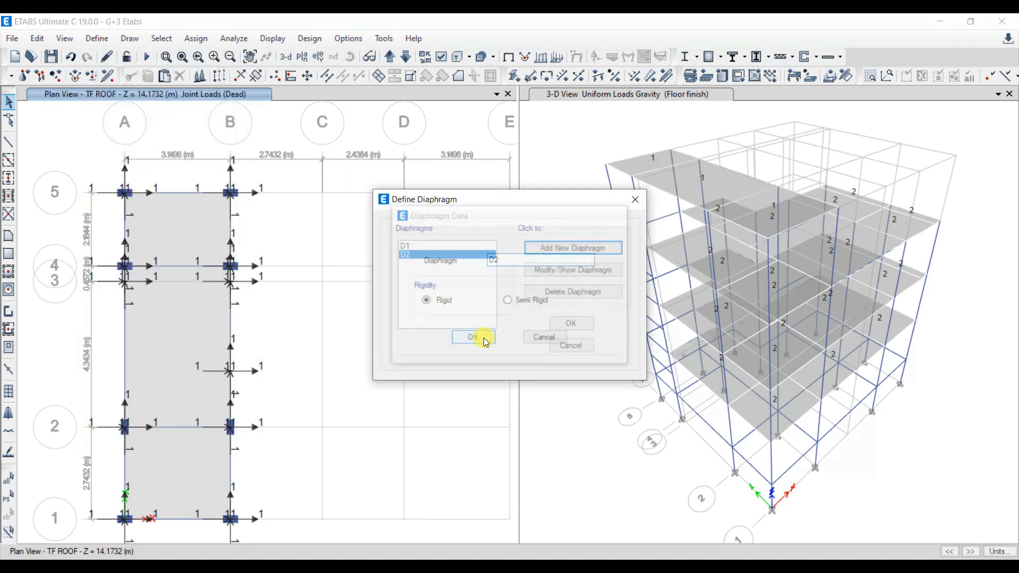
click(542, 249)
click(473, 338)
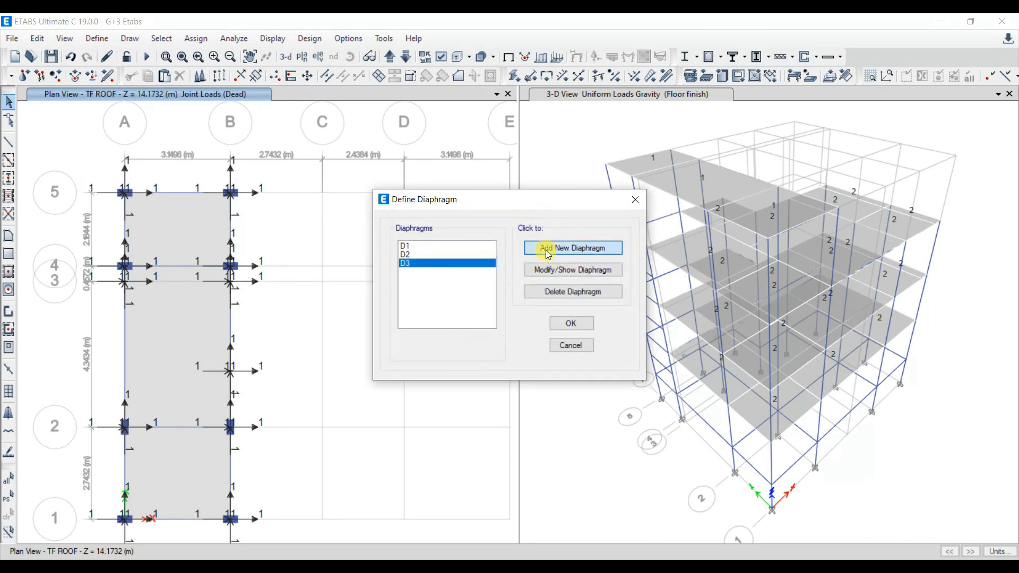
click(546, 254)
click(471, 334)
Rename diaphragm D1 as GF ROOF and diaphragm D2 as FF ROOF.
click(405, 246)
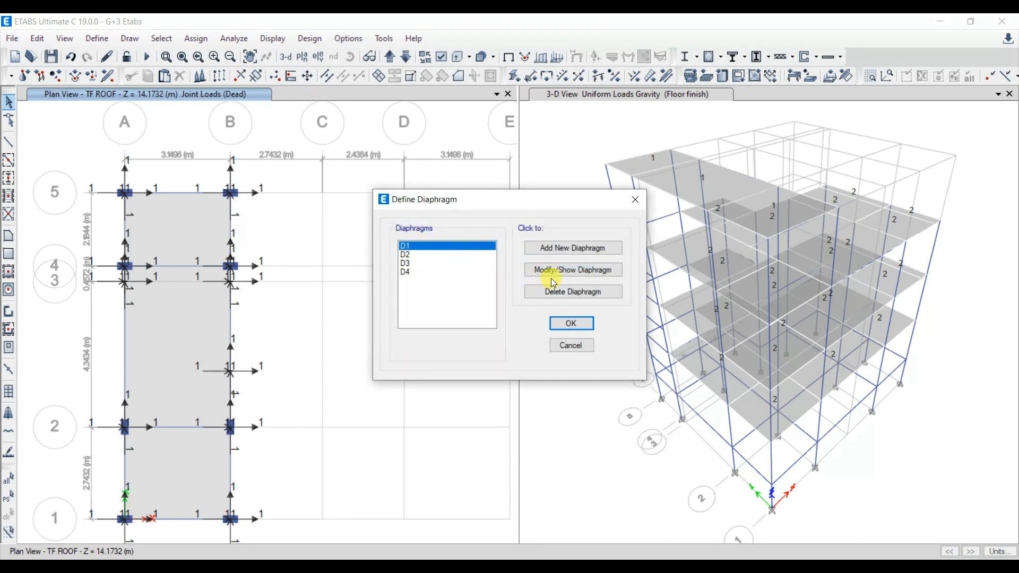
click(554, 271)
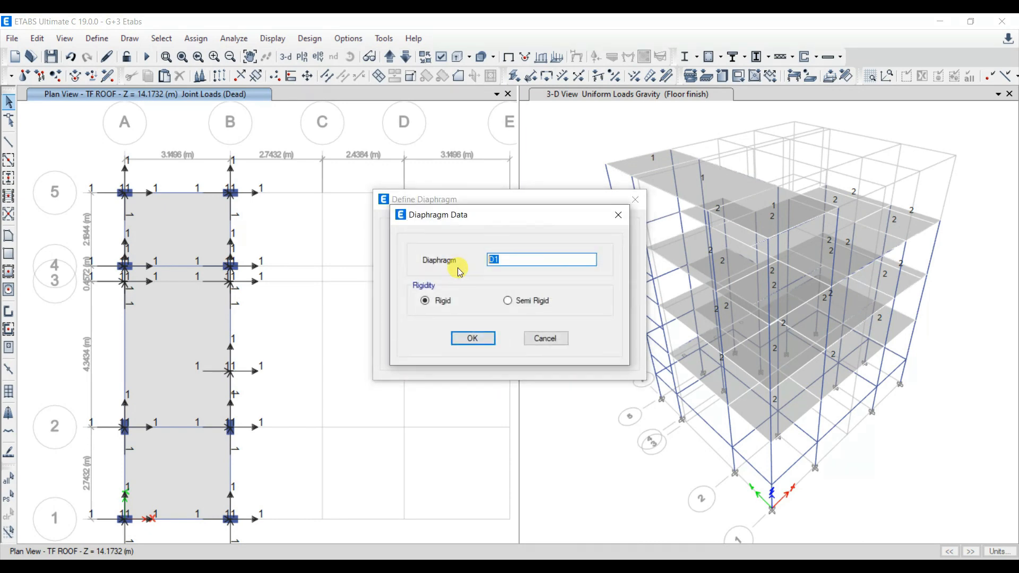
text(gF ROOF)
click(472, 339)
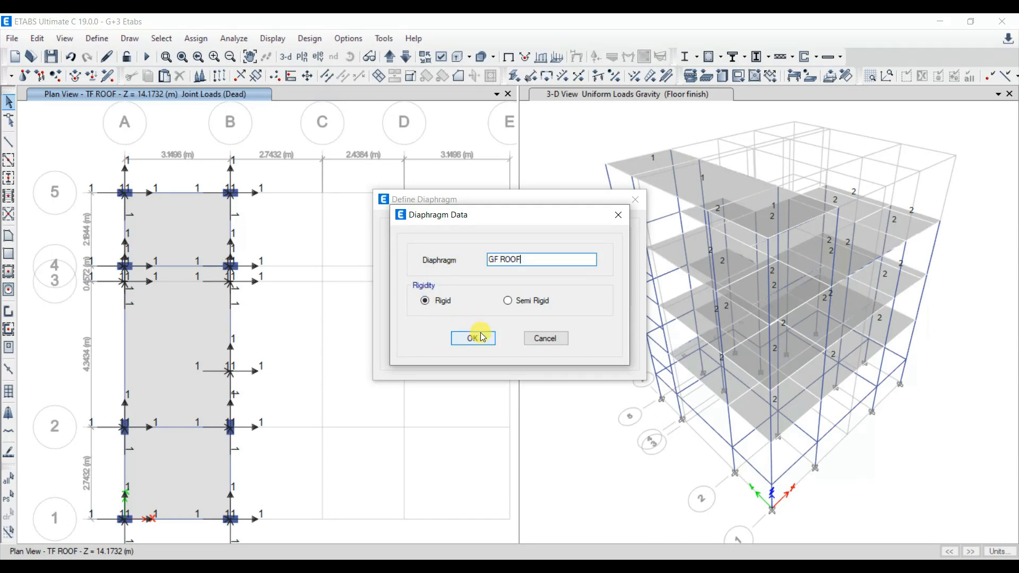
click(419, 254)
click(558, 269)
text(FF)
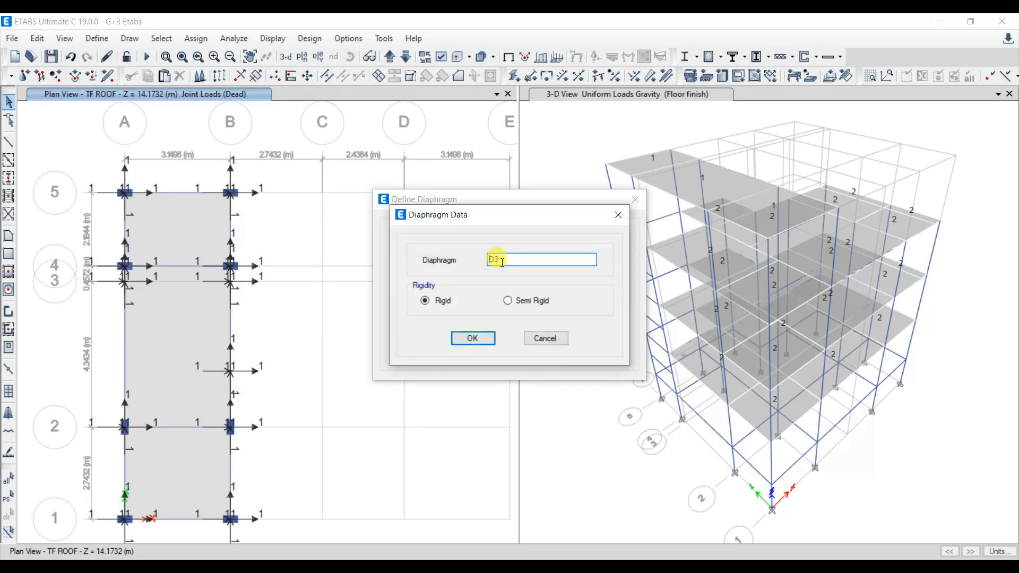
Rename diaphragm D3 as SF ROOF and diaphragm D4 as TF ROOF.
drag(501, 260, 471, 264)
text(SF ROO)
key(Return)
click(418, 271)
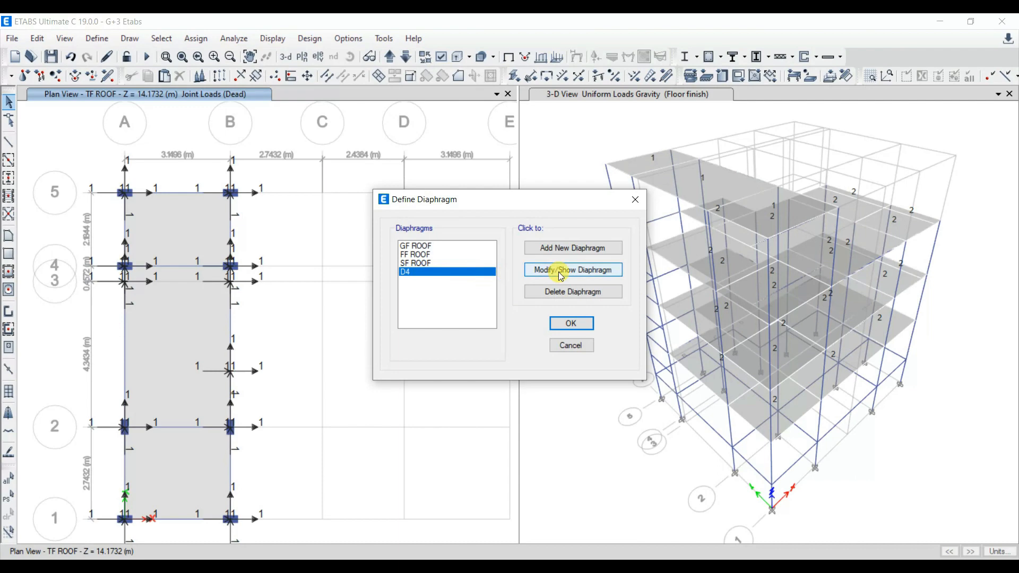
click(553, 271)
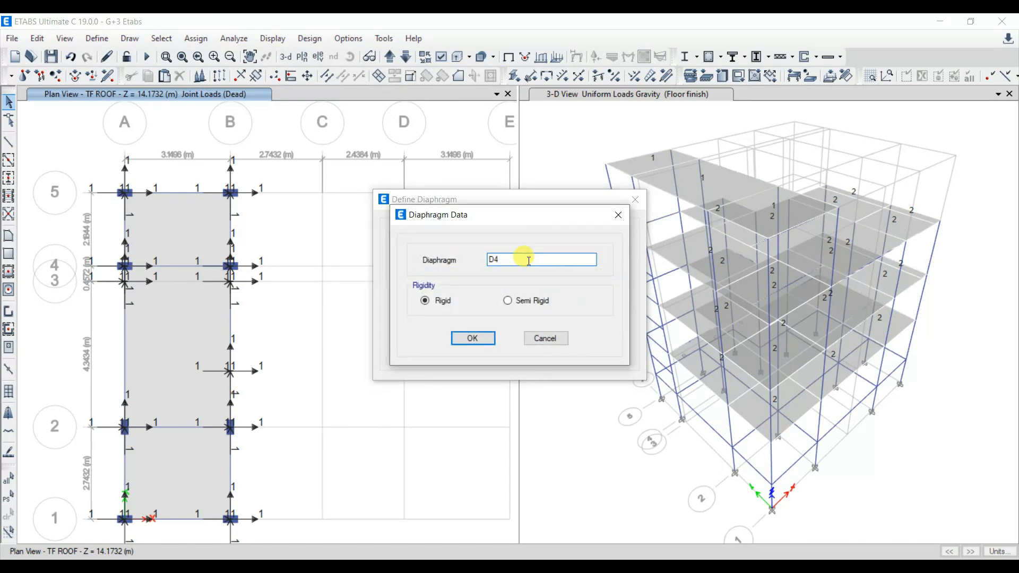
text(TF)
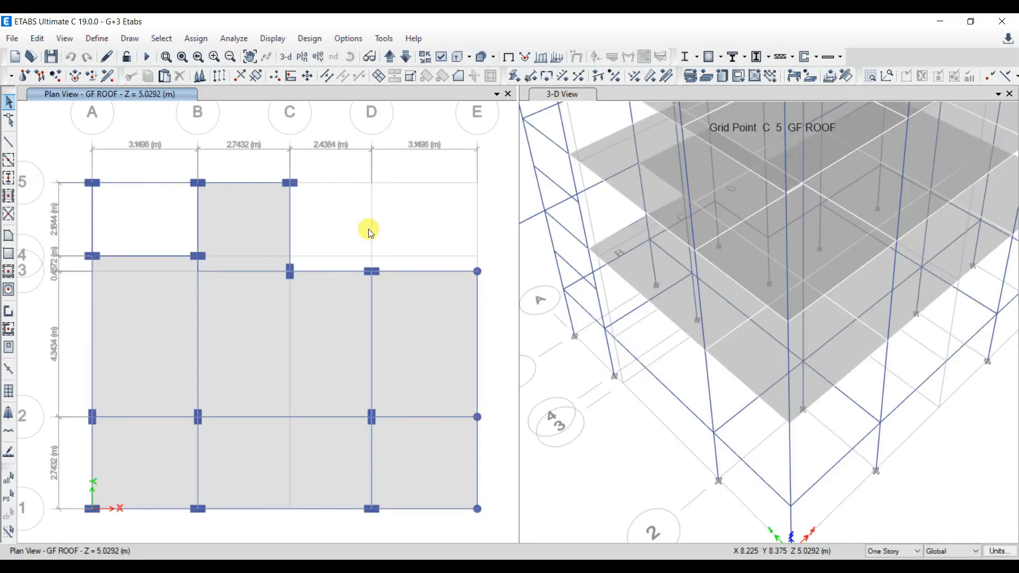
Hide the columns and beams in the GF ROOF plan view.
click(445, 56)
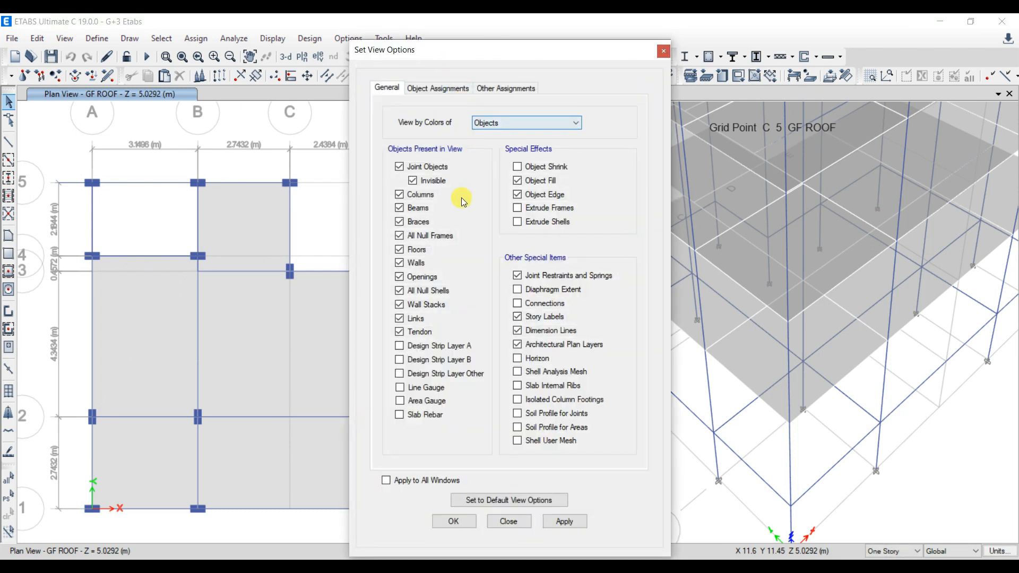
click(426, 197)
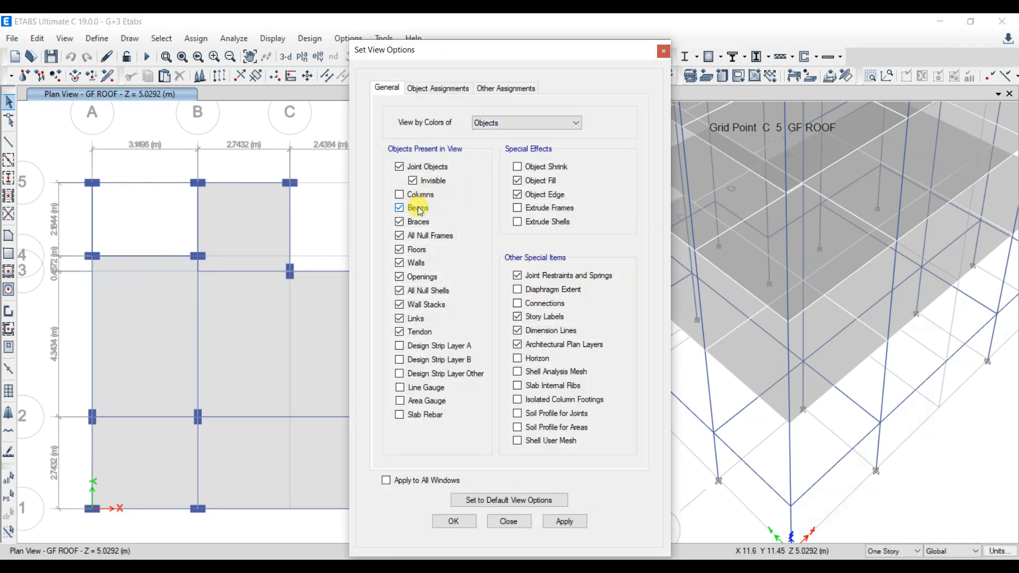
click(454, 521)
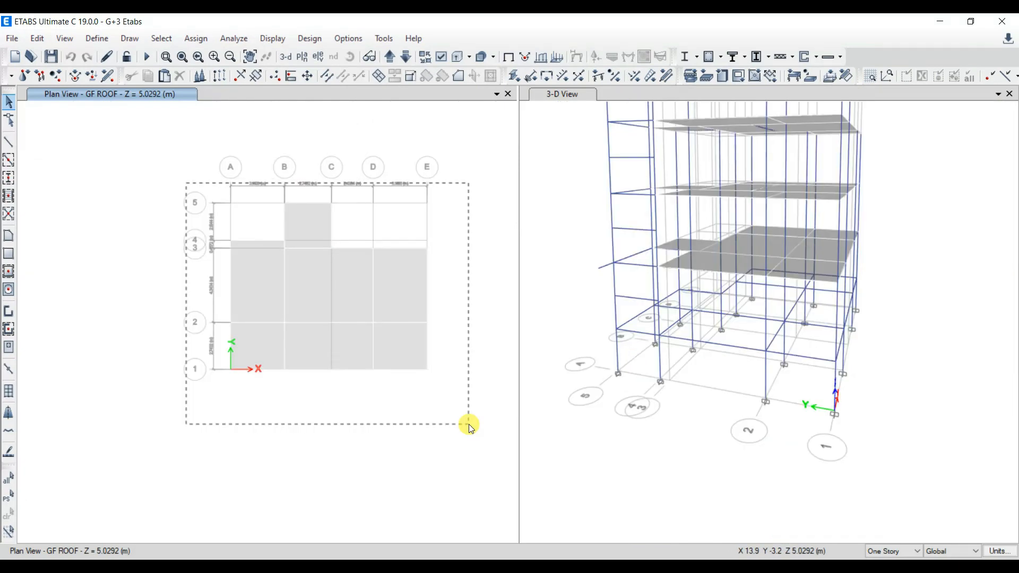
Select all slabs on the GF ROOF storey and assign them the GF ROOF shell diaphragm.
drag(467, 421, 466, 424)
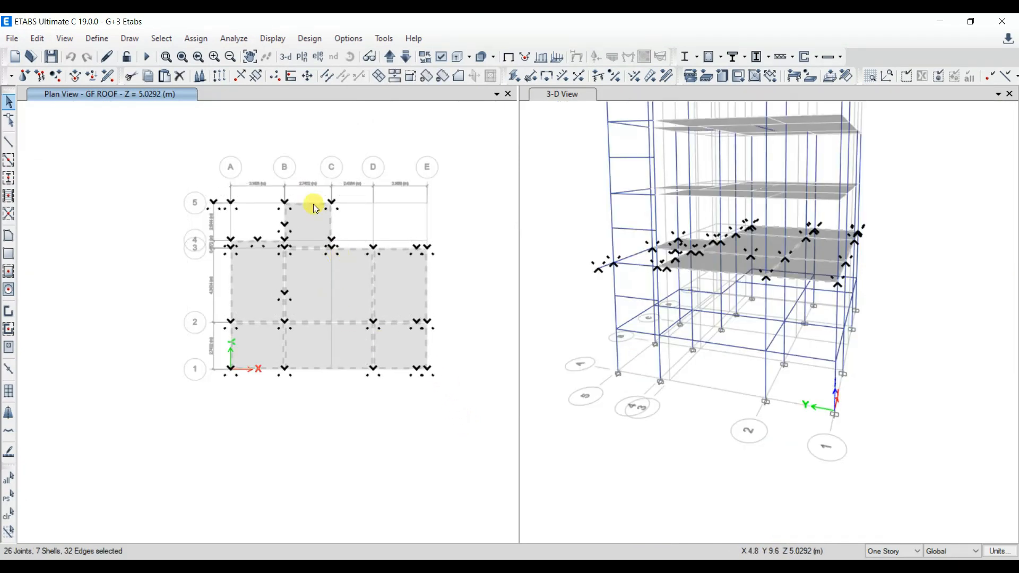
click(204, 40)
mouse_move(229, 88)
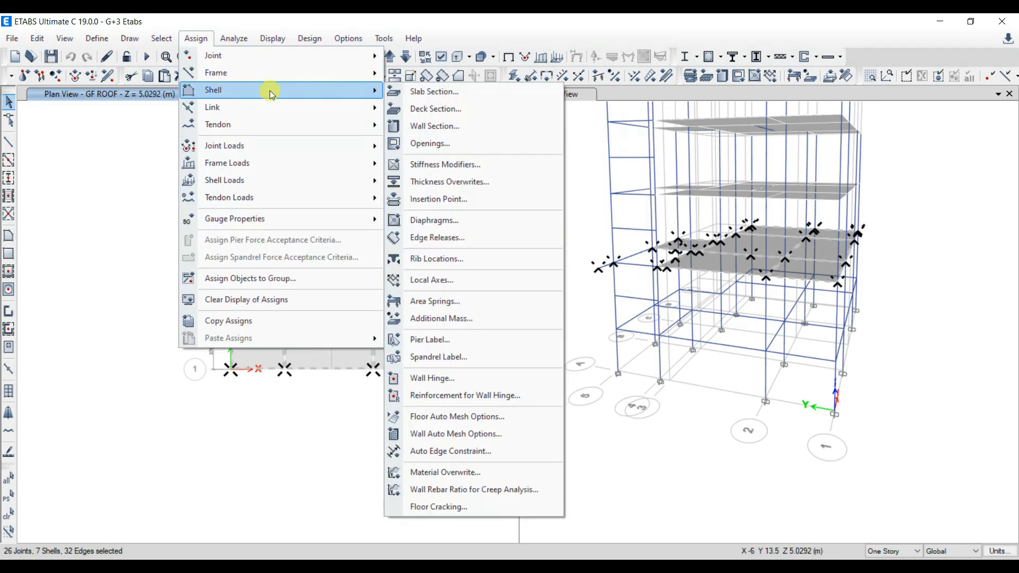
click(439, 221)
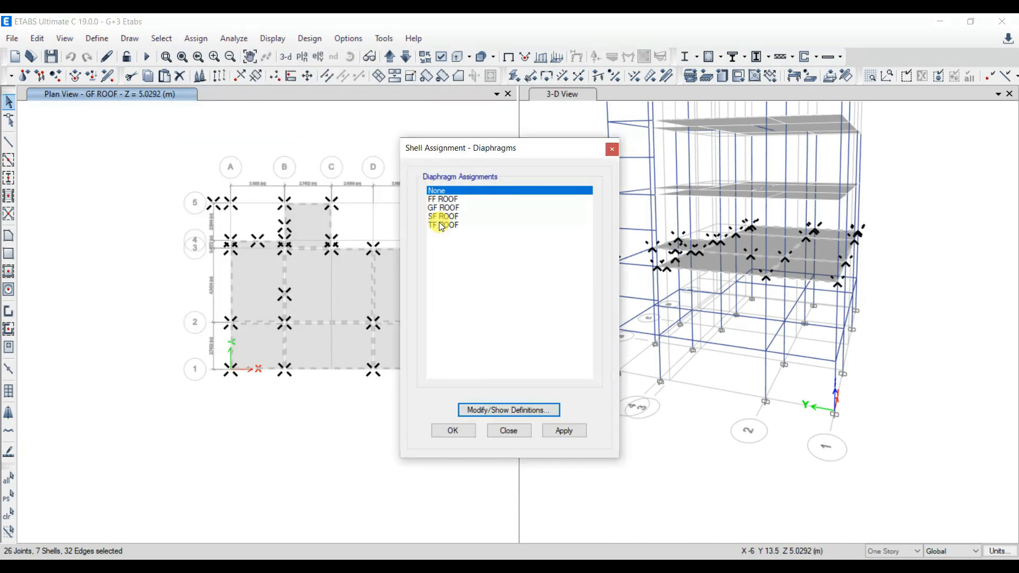
click(447, 209)
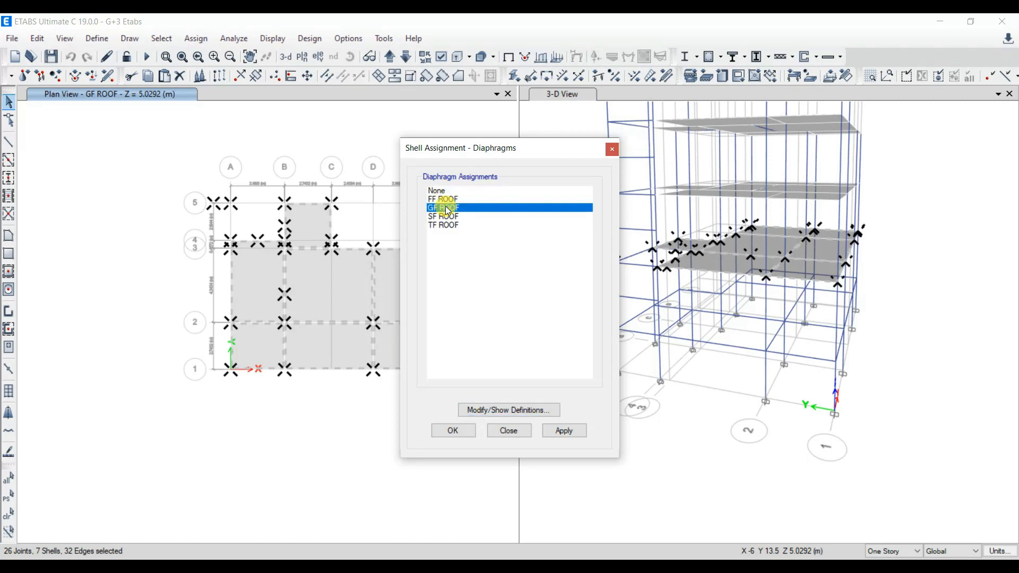
click(568, 432)
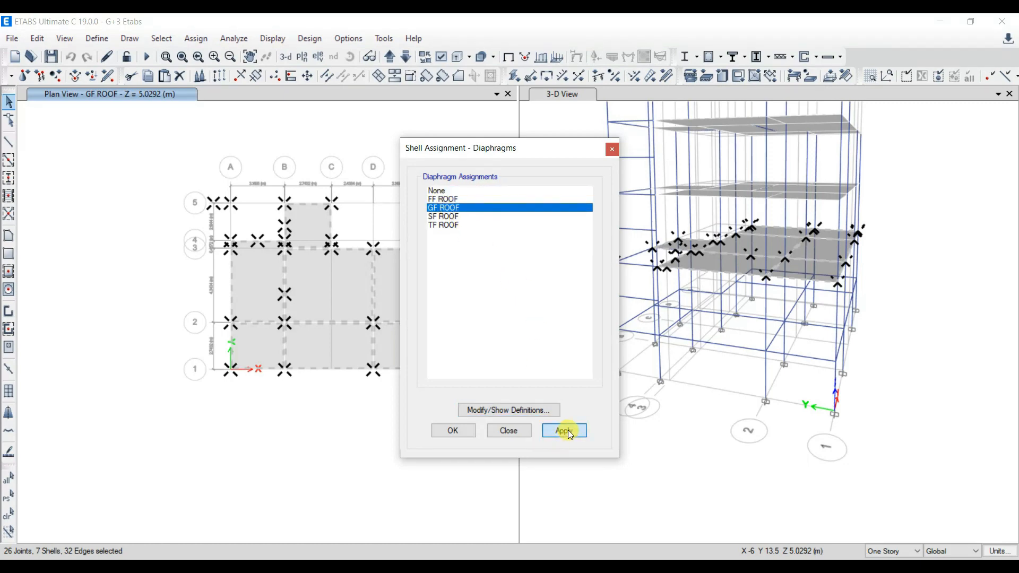
click(445, 431)
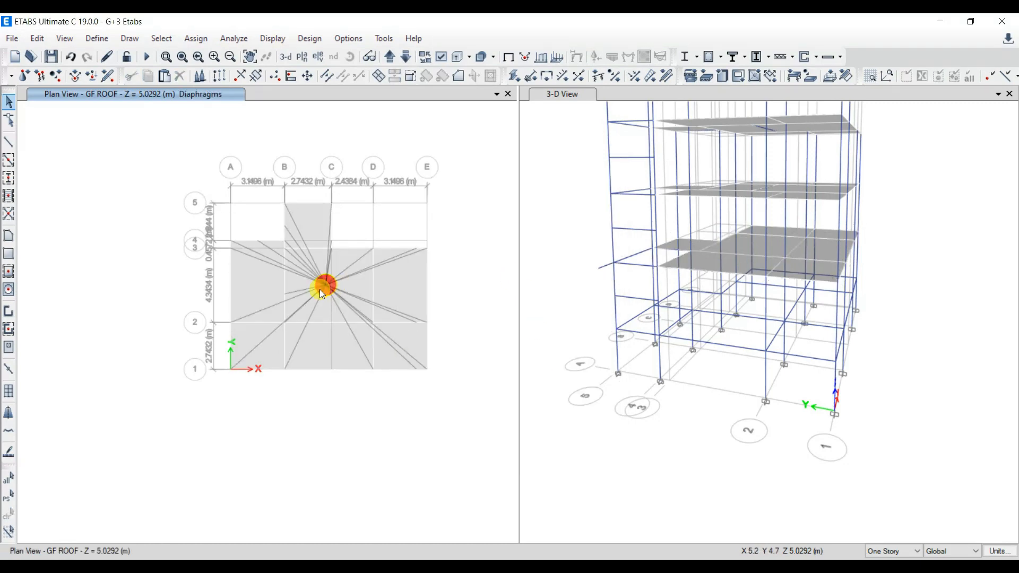
Switch the plan to the FF ROOF storey, select all its slabs and assign them the FF ROOF diaphragm.
click(395, 55)
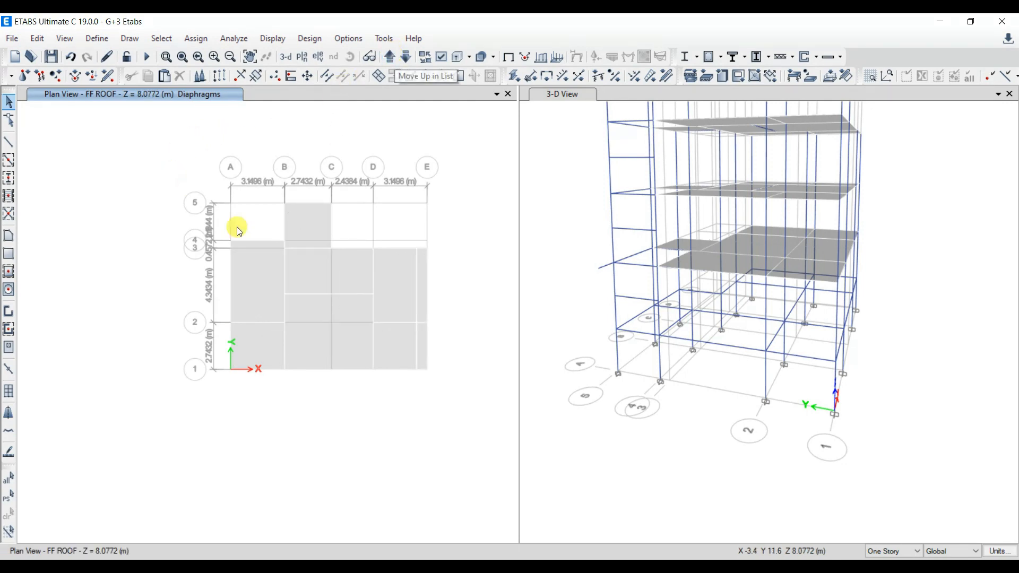
drag(175, 175, 481, 417)
click(196, 39)
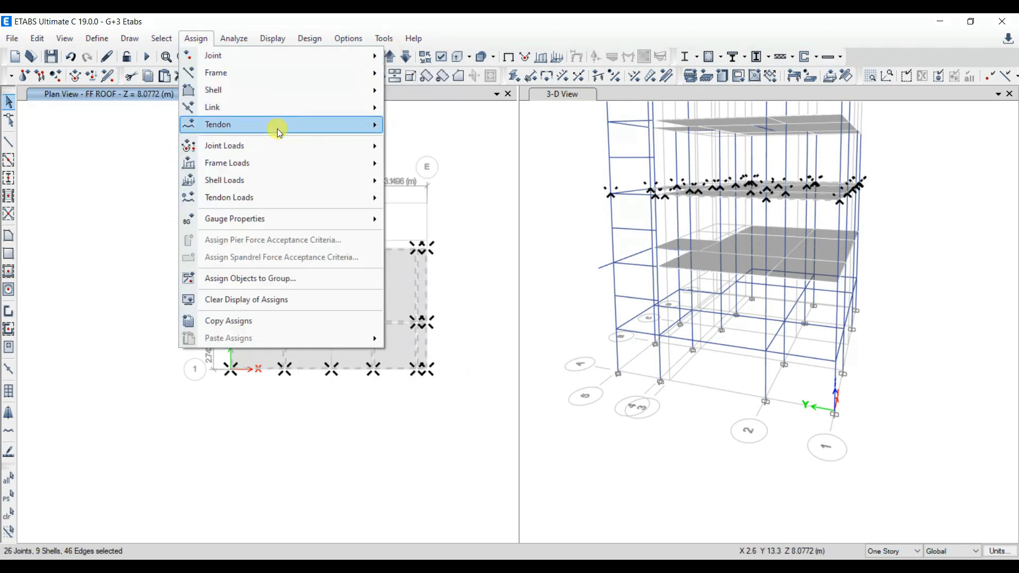
mouse_move(282, 90)
click(457, 219)
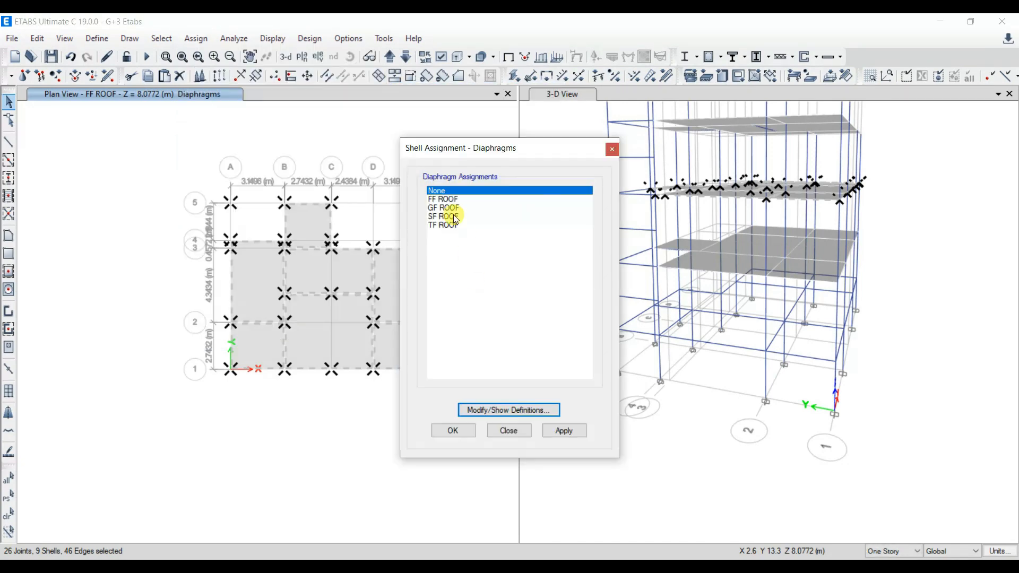
click(441, 199)
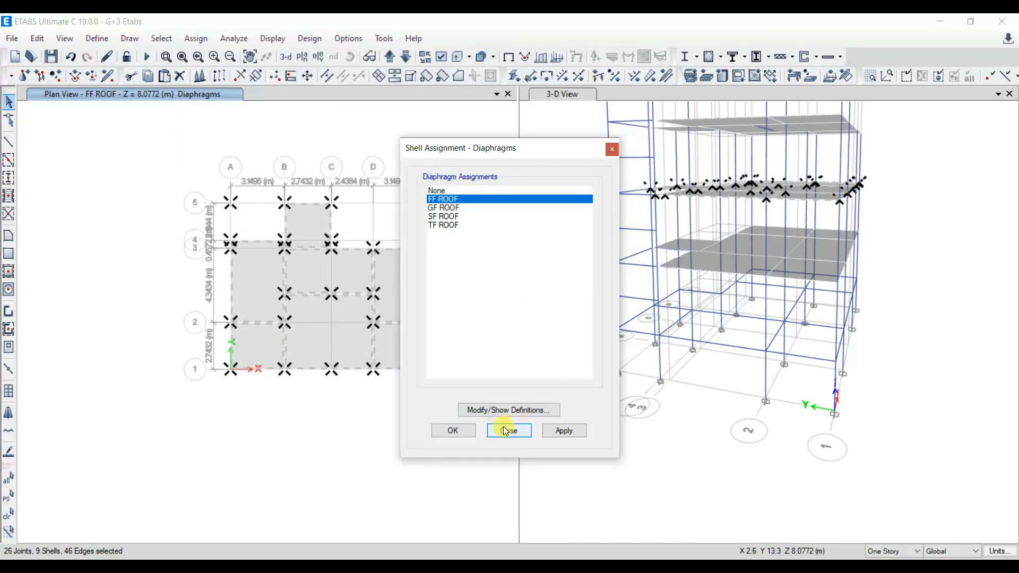
click(454, 430)
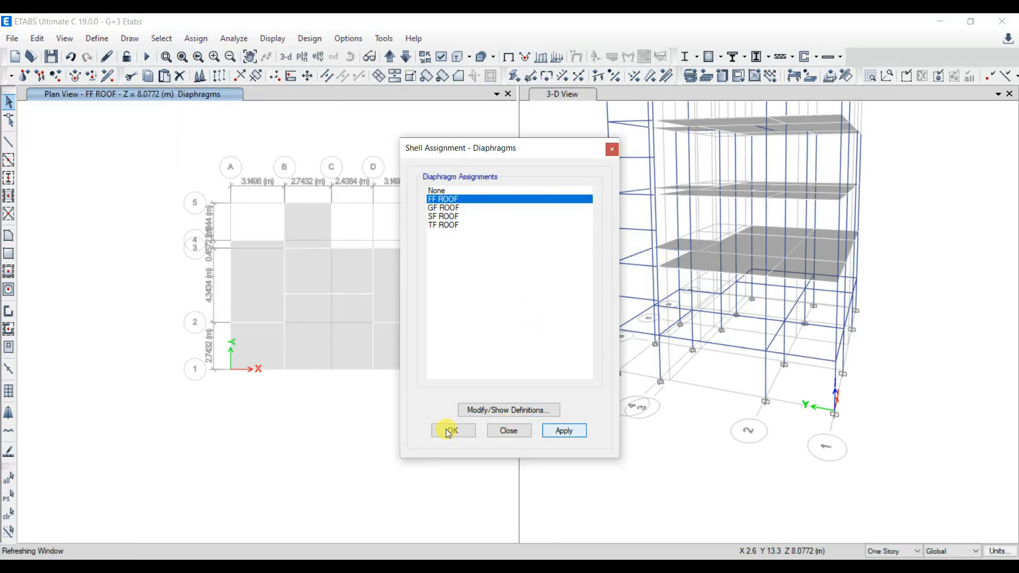
Switch the plan to the SF ROOF storey, select all its slabs and assign them the SF ROOF diaphragm.
click(393, 57)
drag(202, 159, 470, 408)
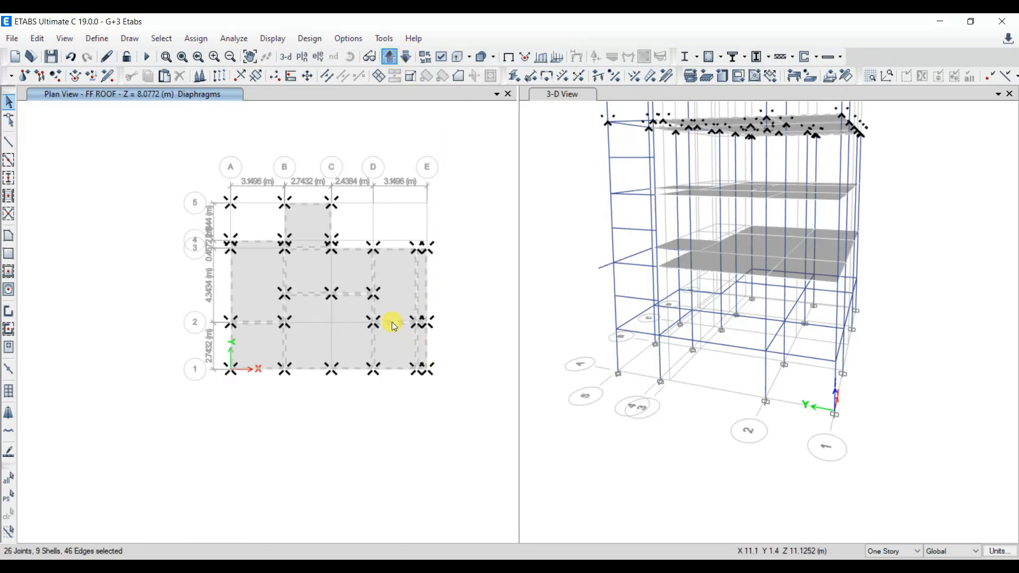
click(196, 39)
mouse_move(326, 154)
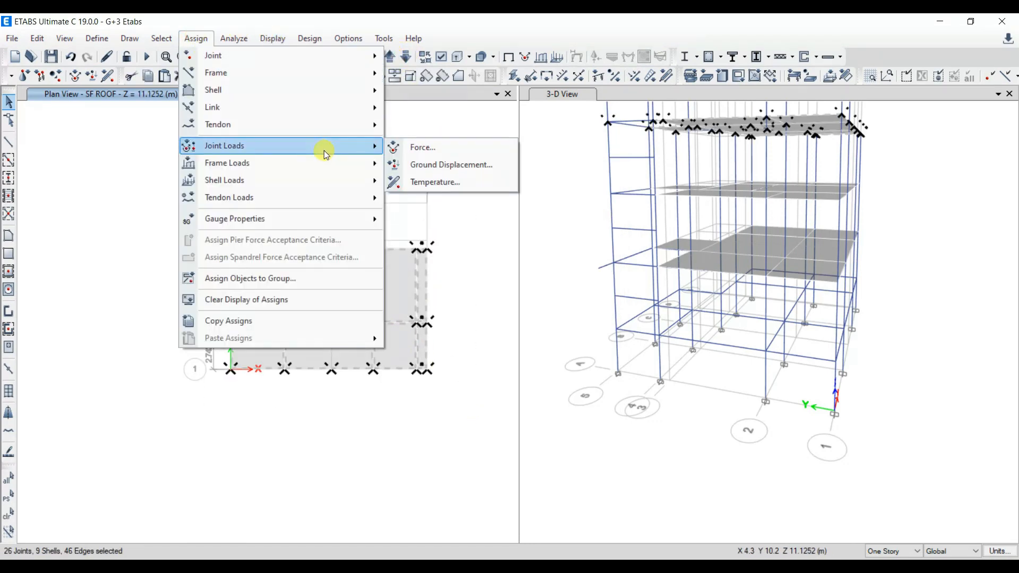
mouse_move(352, 91)
click(444, 227)
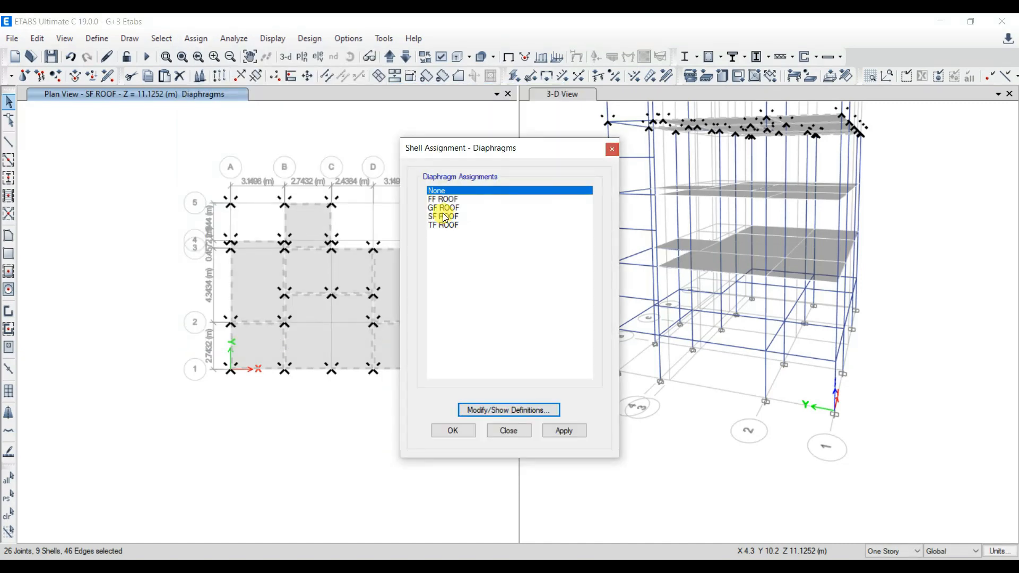
click(445, 217)
click(550, 429)
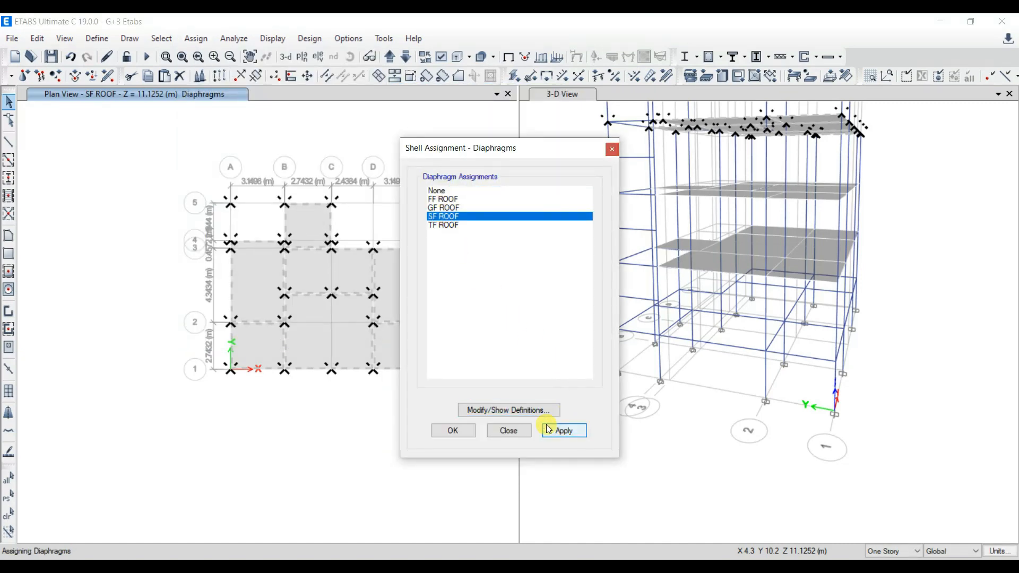
click(456, 429)
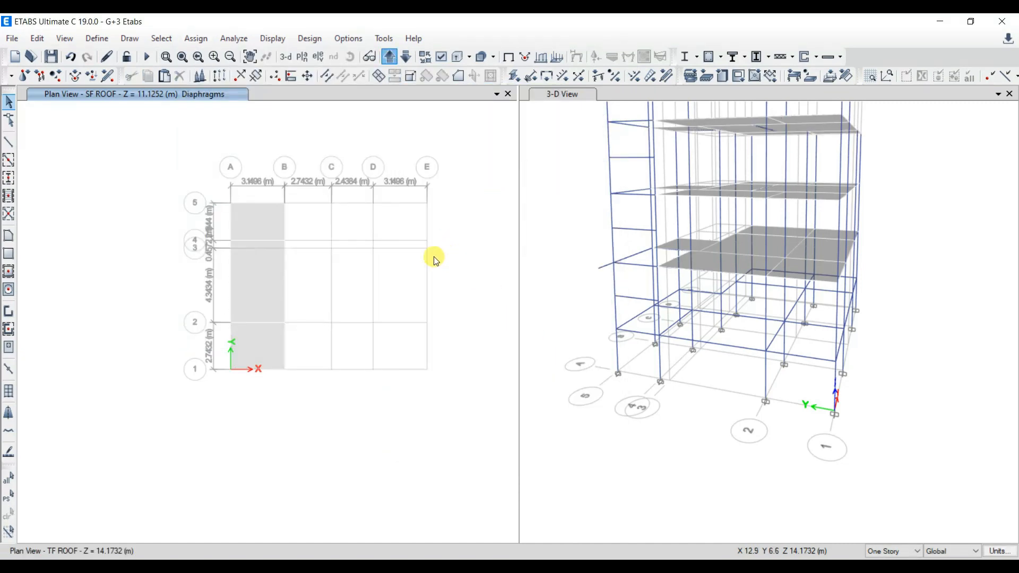
Select all slabs on the TF ROOF storey and assign them the TF ROOF shell diaphragm.
drag(205, 166, 348, 409)
click(195, 39)
mouse_move(332, 89)
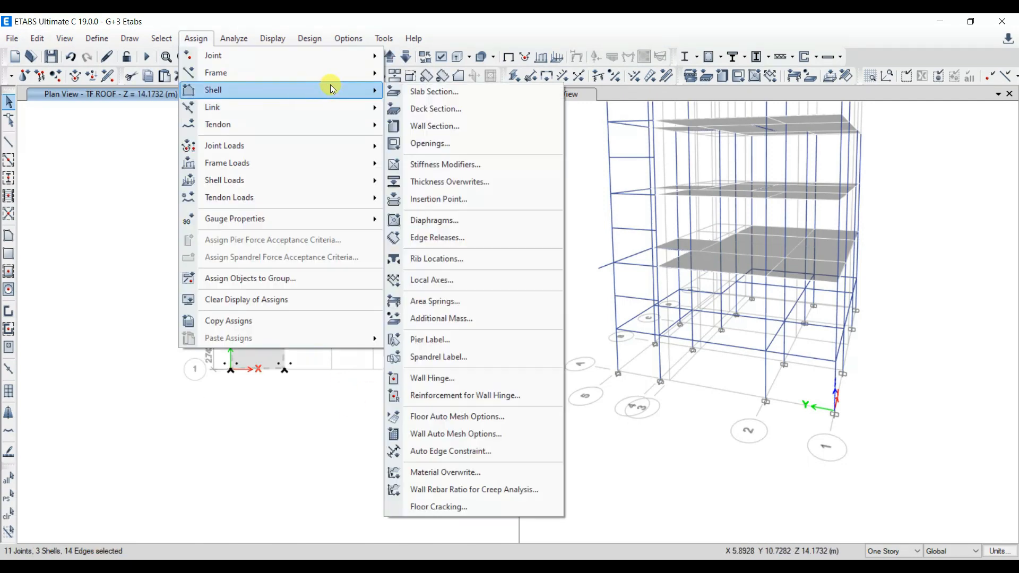
click(434, 220)
click(448, 228)
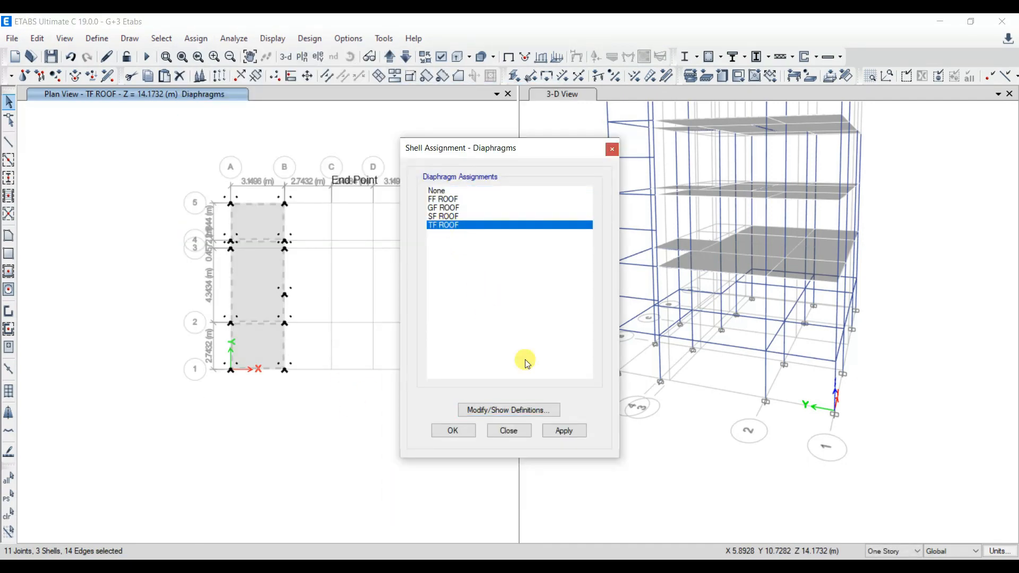
click(569, 432)
click(455, 428)
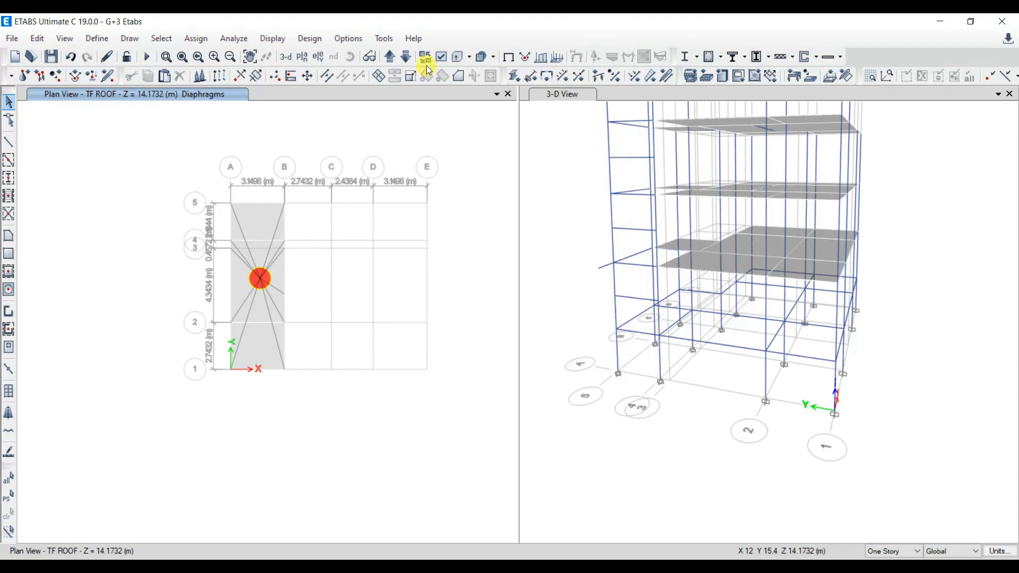
Show the columns and beams again in the TF ROOF plan view.
click(442, 56)
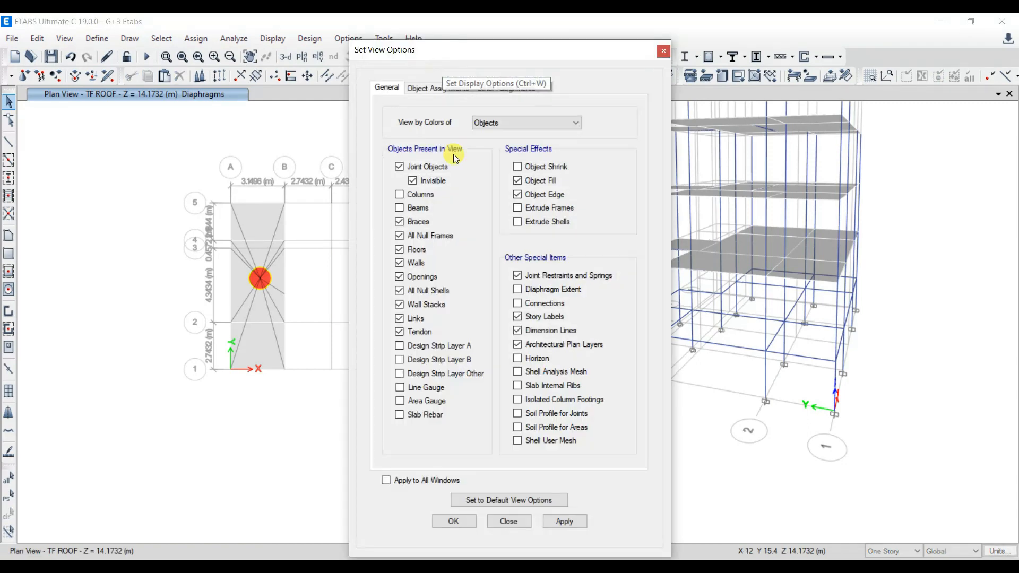
click(399, 235)
click(399, 207)
click(400, 194)
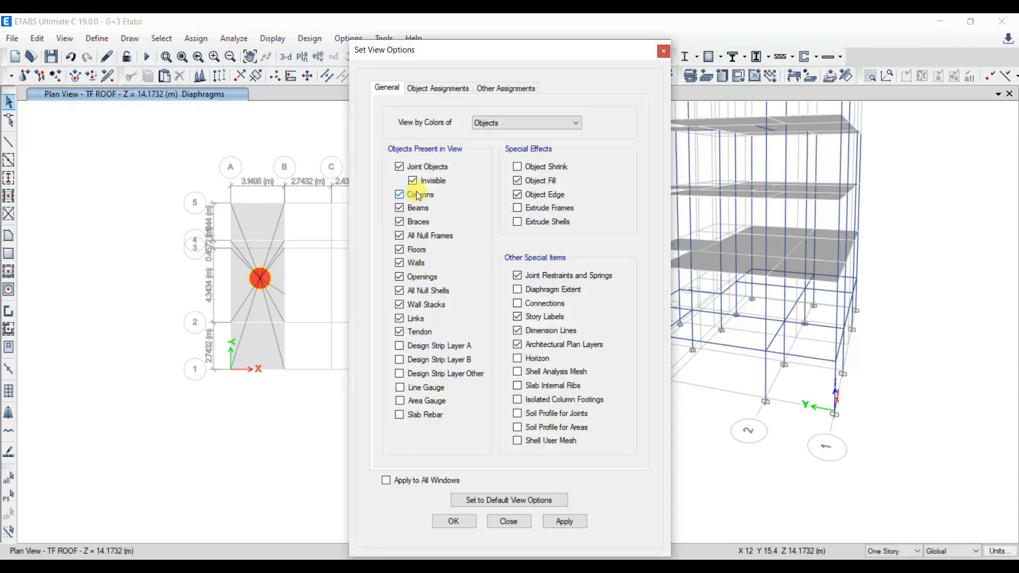
click(566, 521)
click(455, 521)
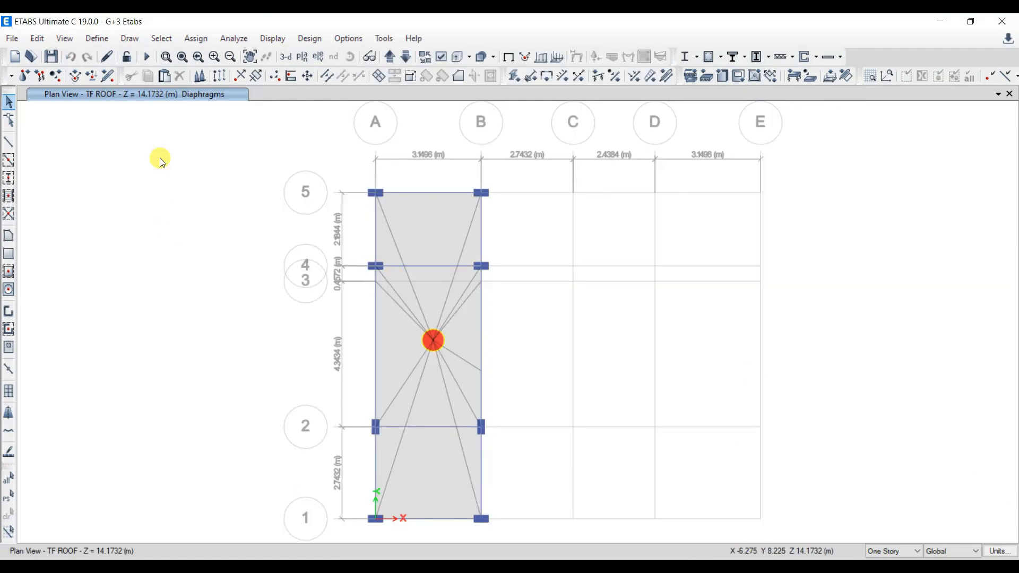
Set mass source MsSrc1 to use specified load patterns, excluding element self mass.
click(97, 39)
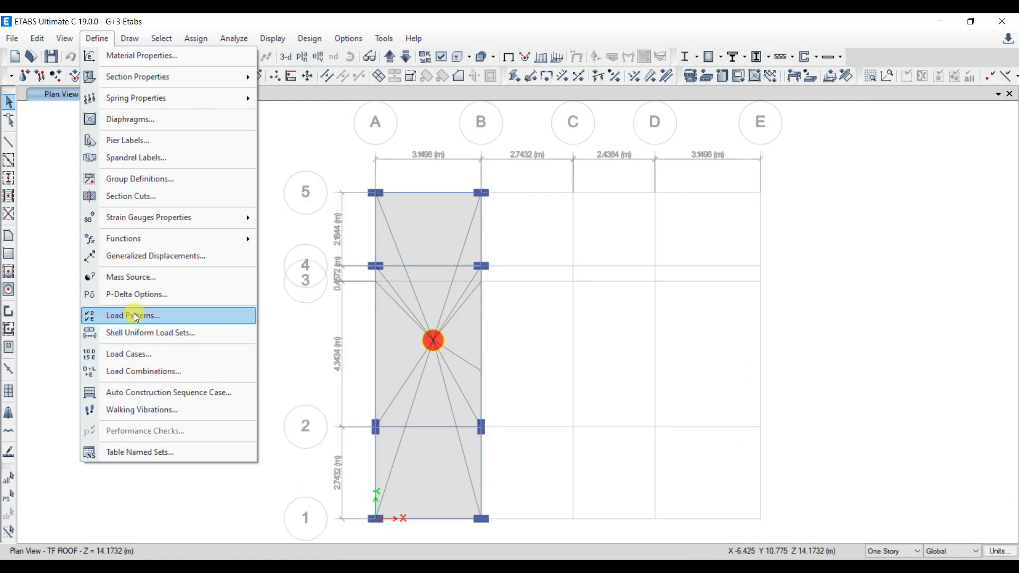
click(149, 276)
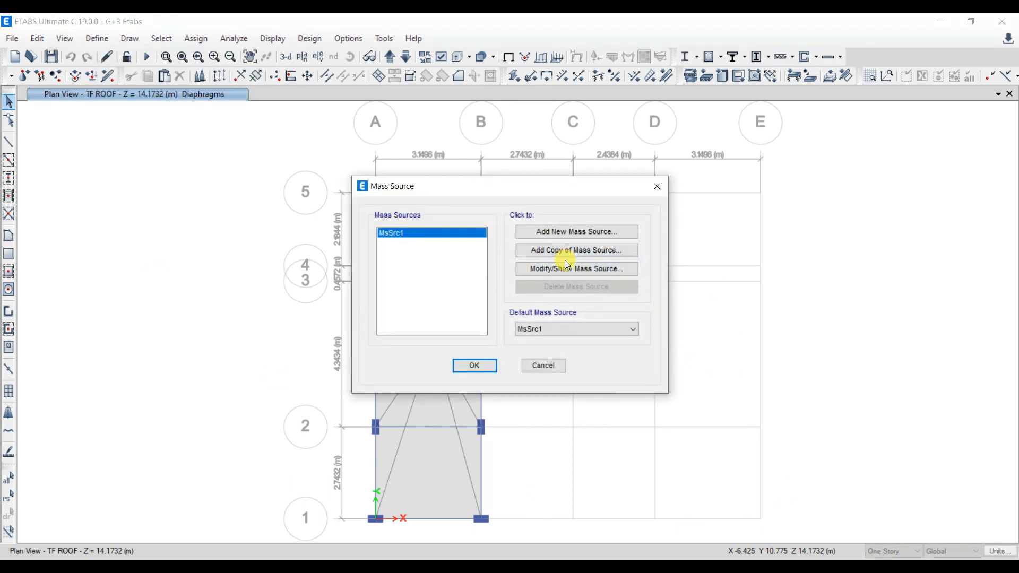
click(568, 269)
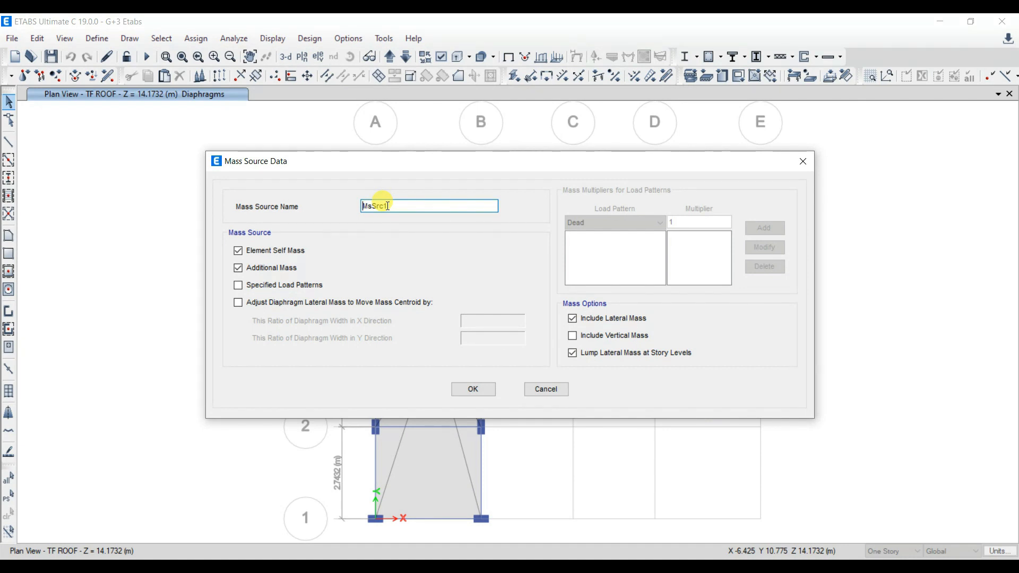
click(273, 286)
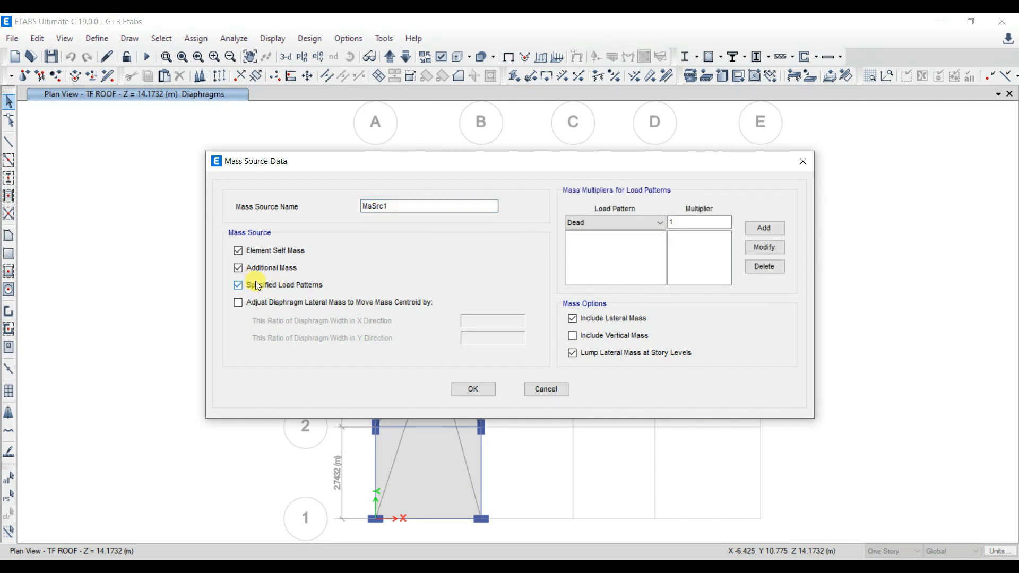
click(270, 254)
Add the Dead, Main wall, Partition wall, Floor finish, Stair MLB and Stair RLB patterns to the mass source with multiplier 1.
click(643, 221)
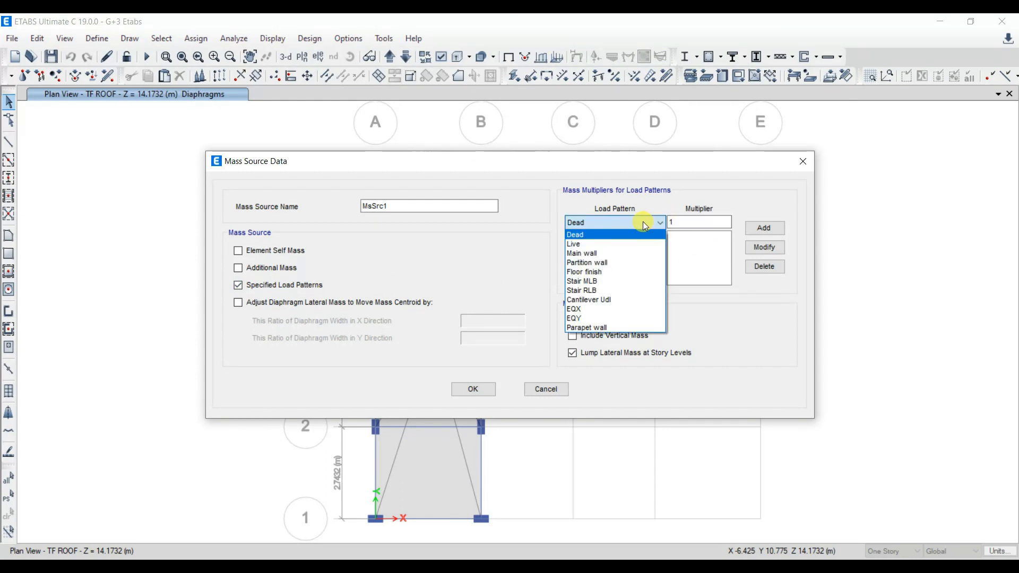
click(642, 235)
click(764, 228)
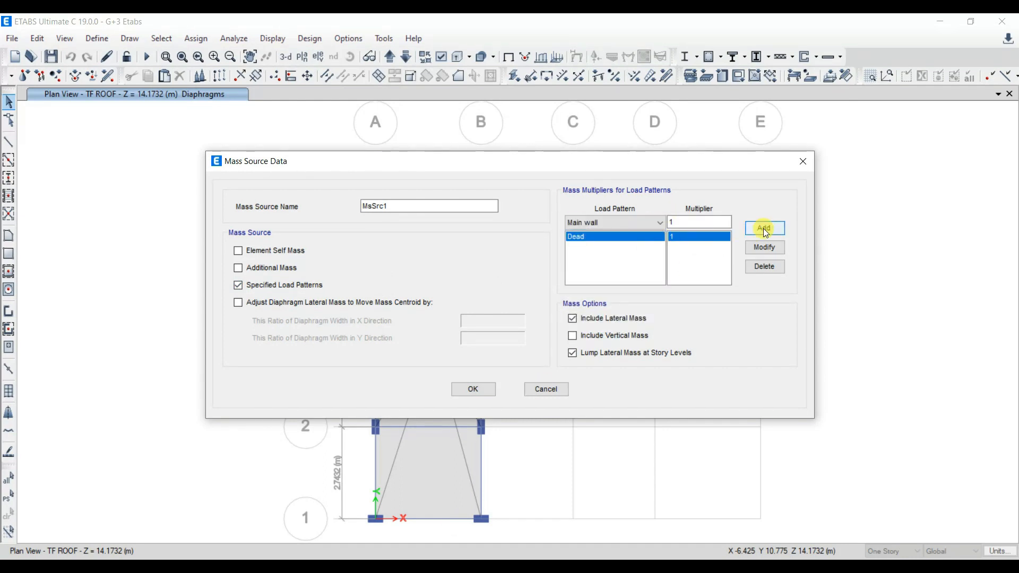
click(764, 228)
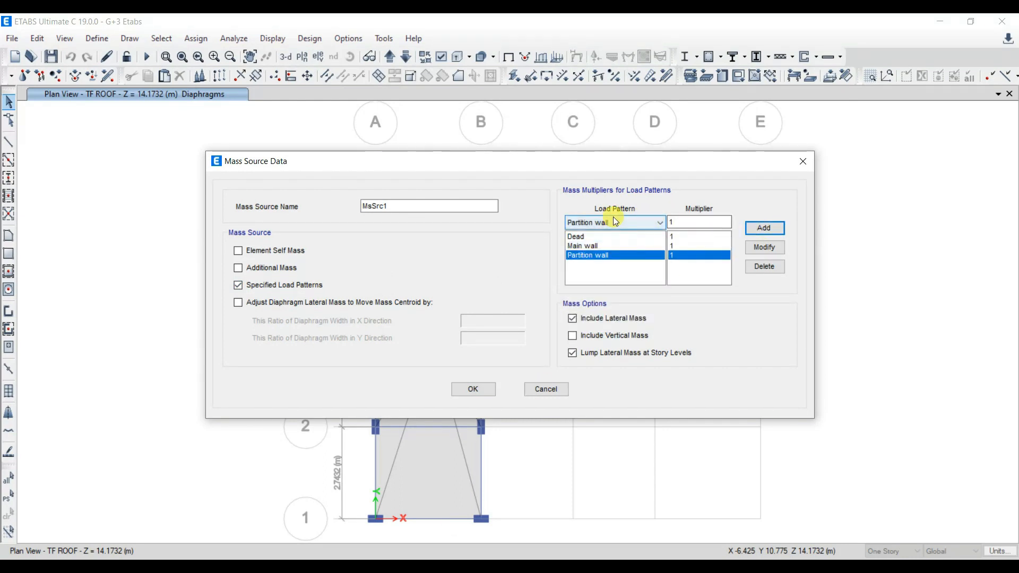
click(615, 220)
click(610, 271)
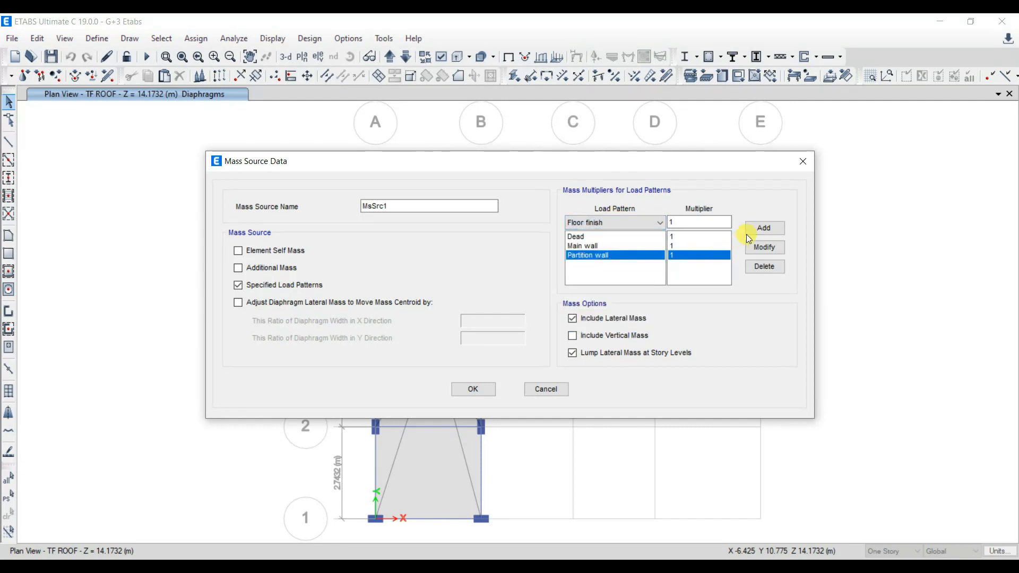
click(763, 229)
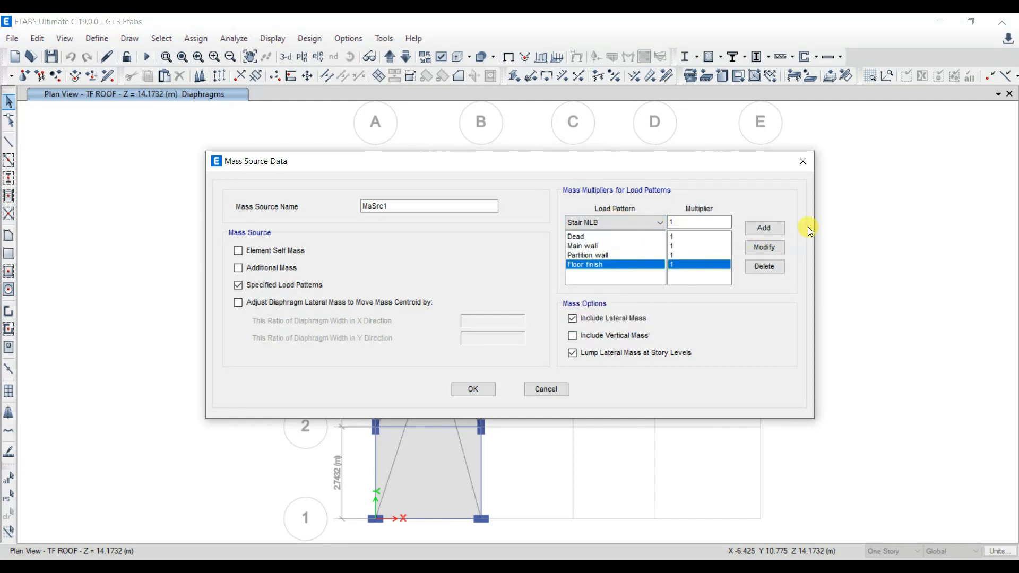
click(764, 228)
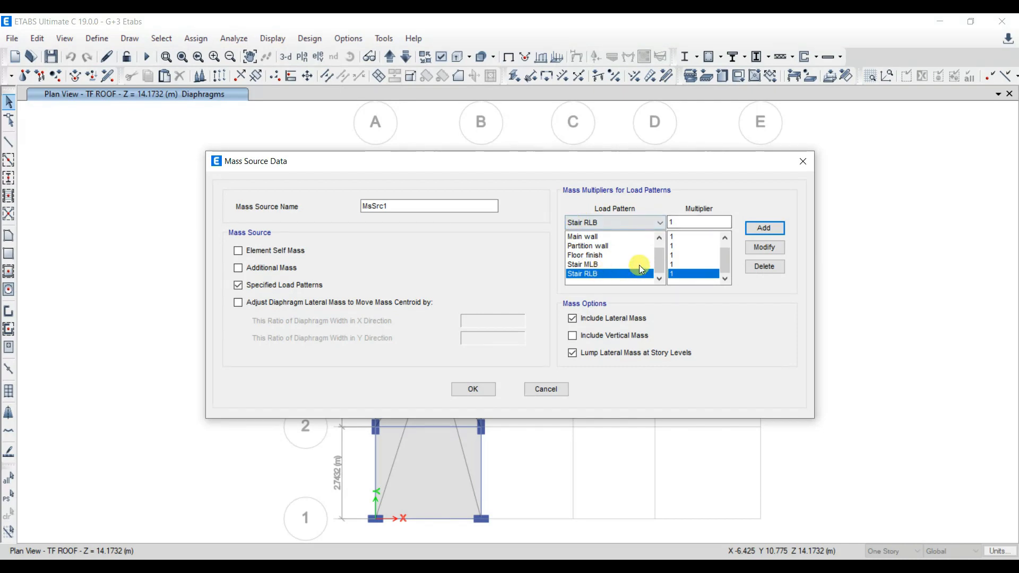
Add the Cantilever Udl and Parapet wall patterns to the mass source with multiplier 1.
click(645, 223)
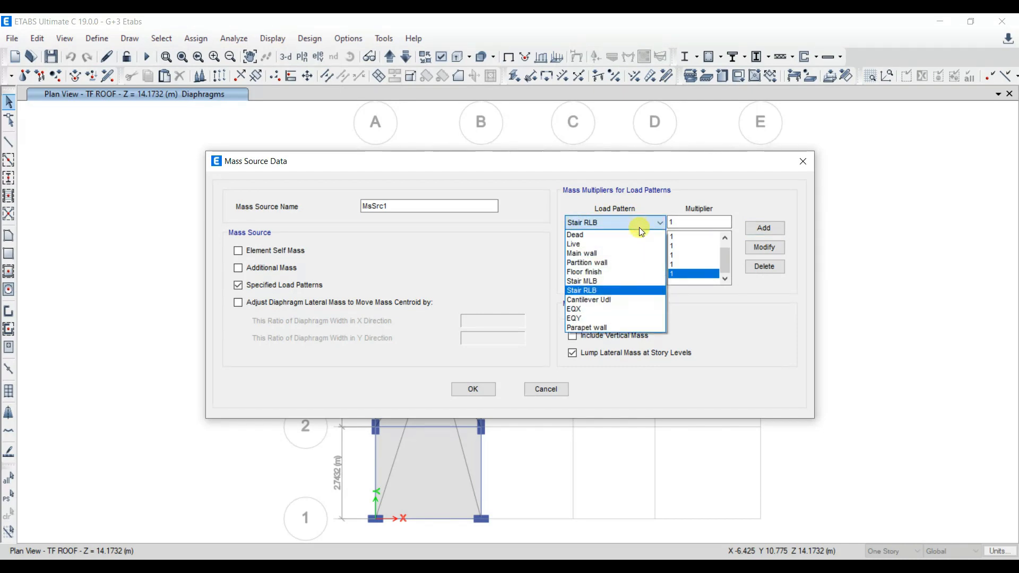
click(591, 300)
click(757, 229)
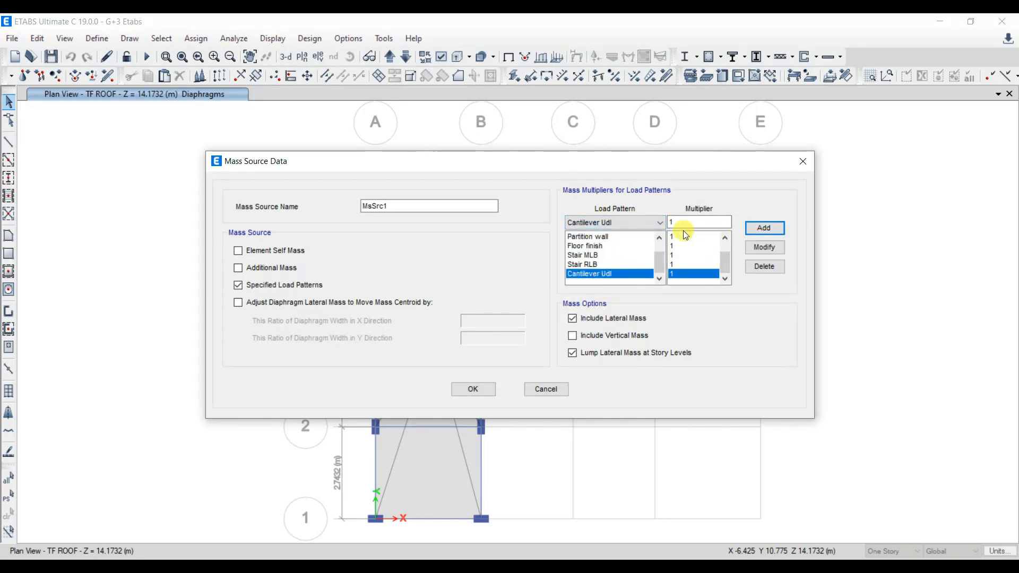
click(640, 219)
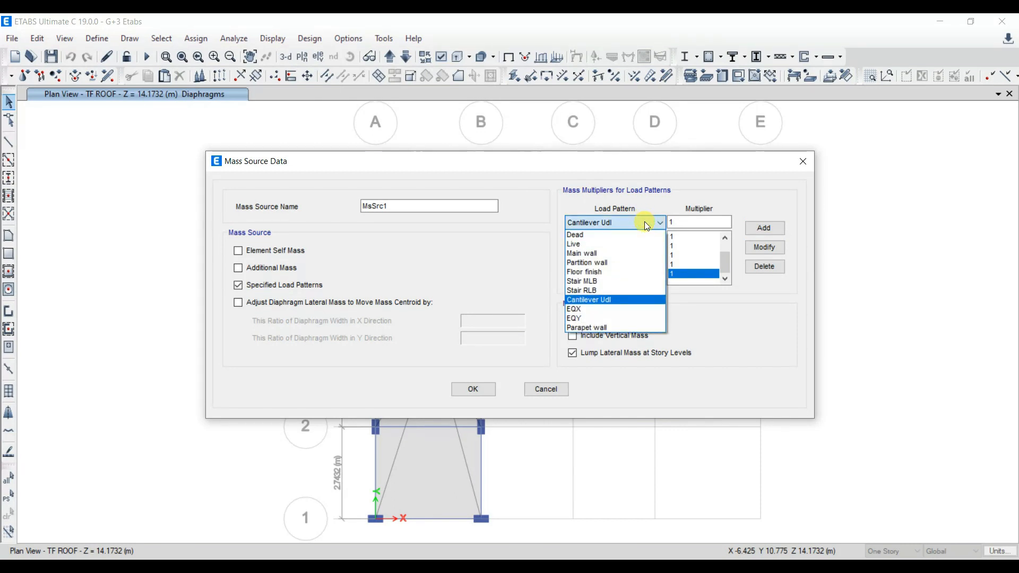
click(600, 328)
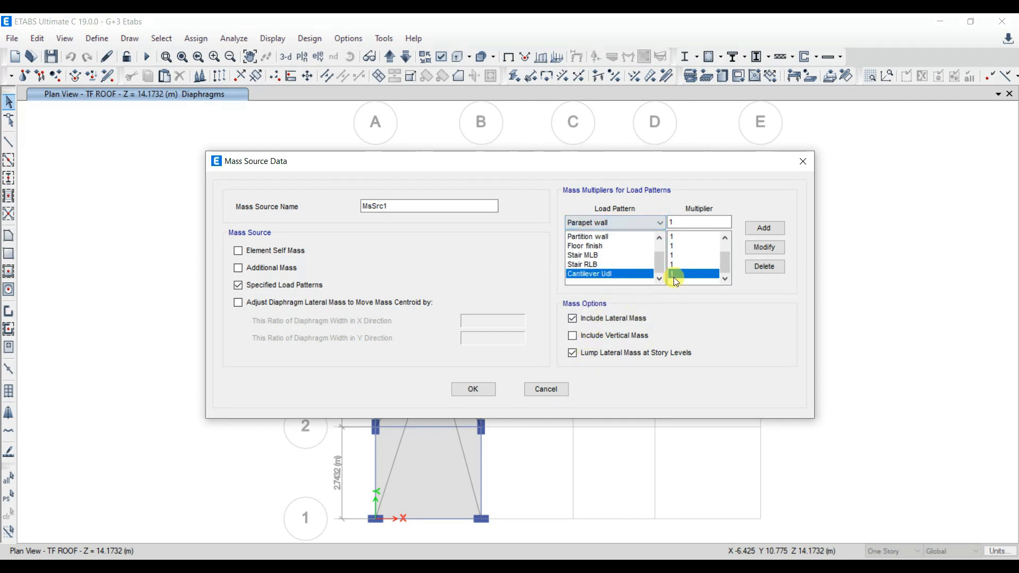
click(764, 229)
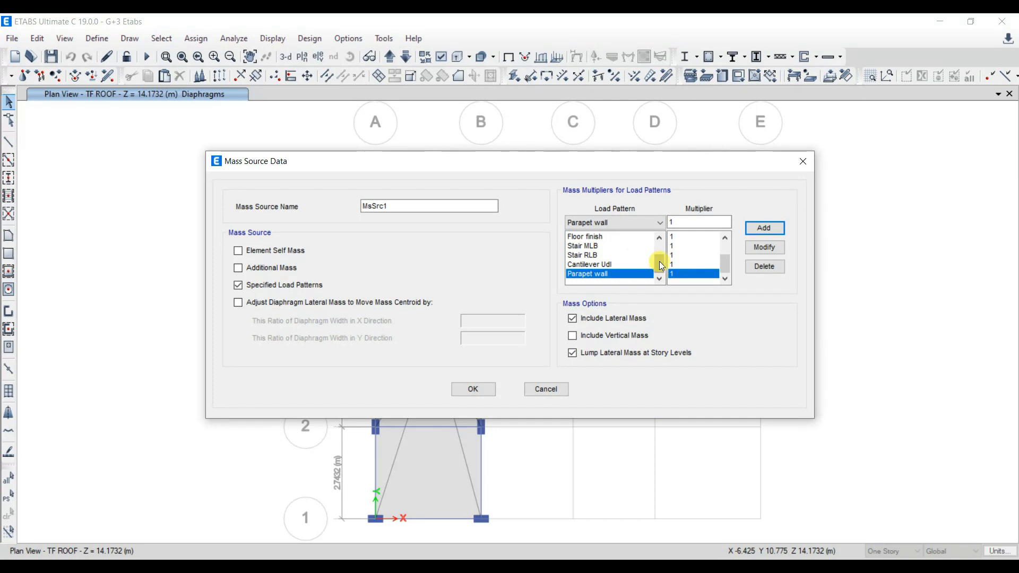
drag(660, 262, 660, 251)
Add the Live pattern to the mass source with multiplier 0.25 and accept the mass source definition.
click(639, 224)
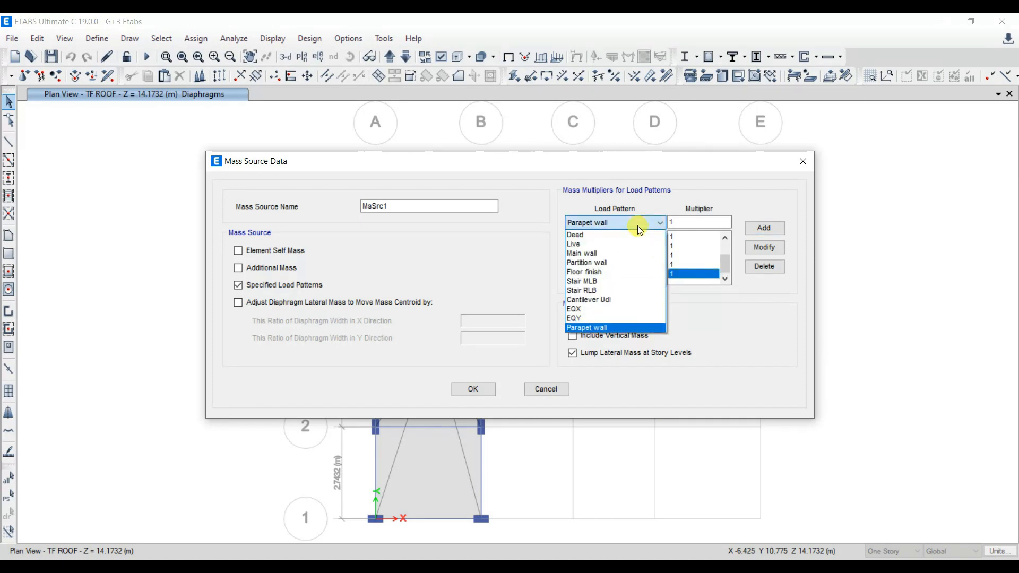
click(614, 244)
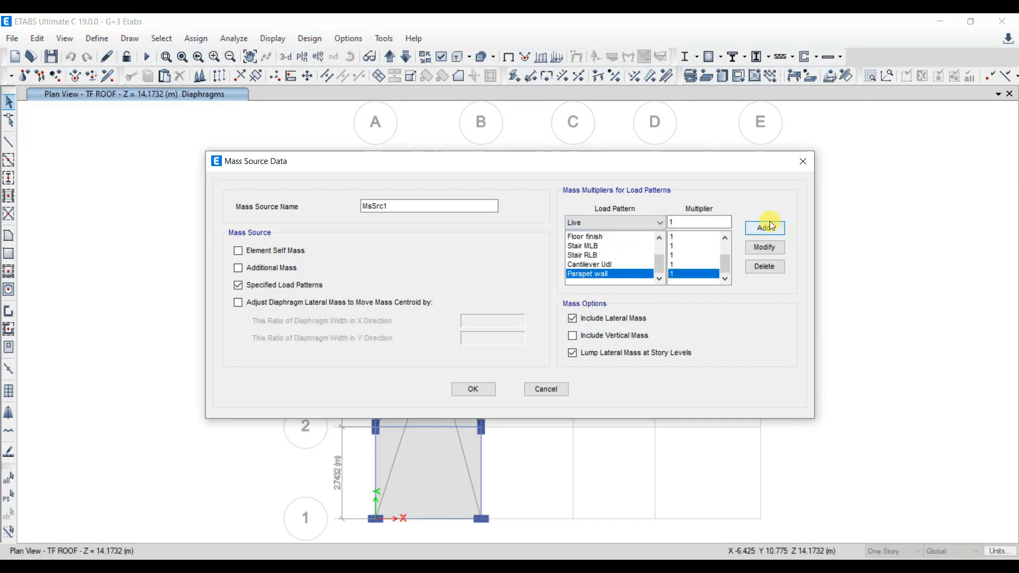
drag(689, 221, 654, 225)
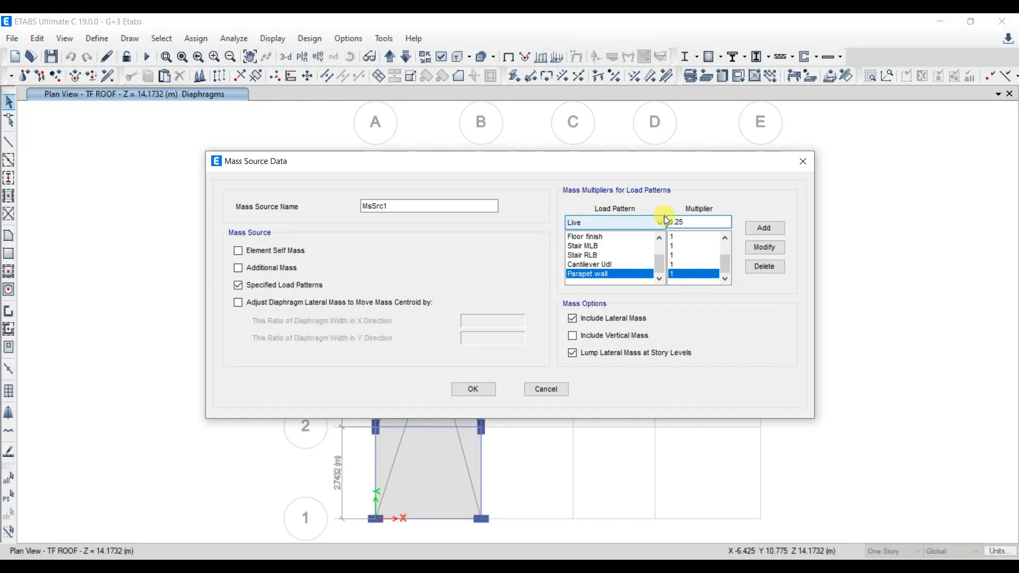
click(764, 227)
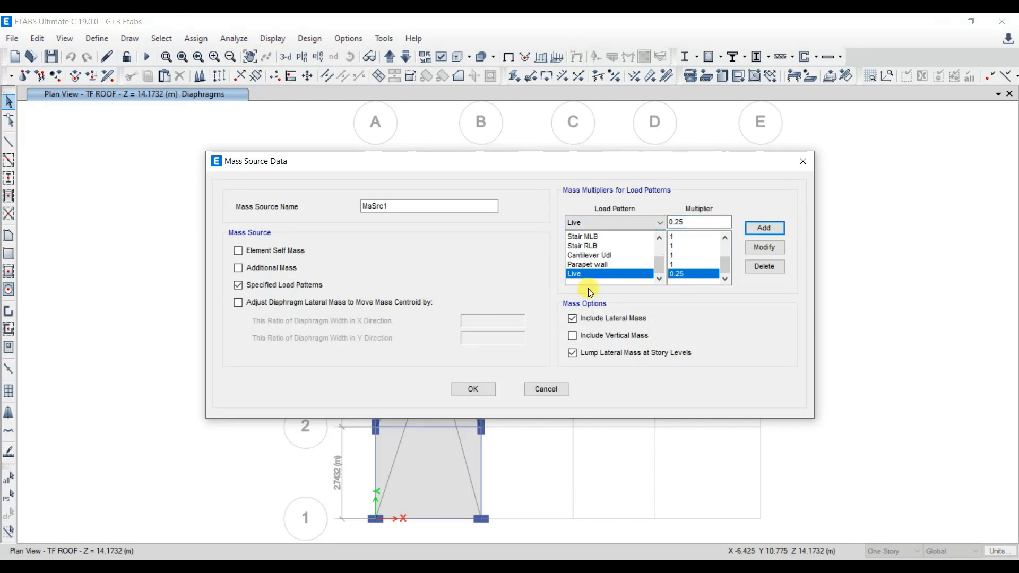
click(474, 389)
click(494, 365)
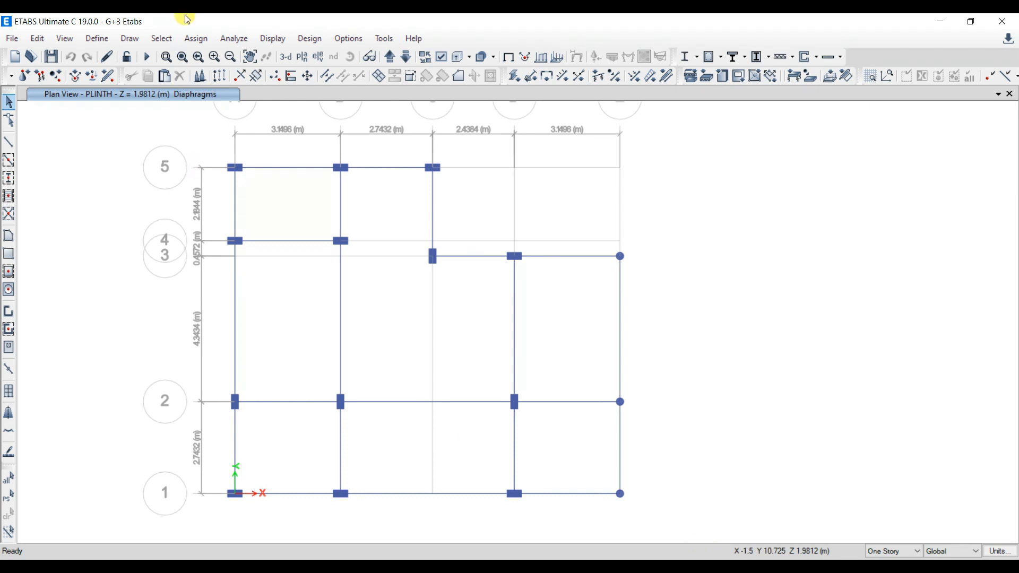
Run a model check with all checks and fix options selected, and close the resulting report.
click(230, 39)
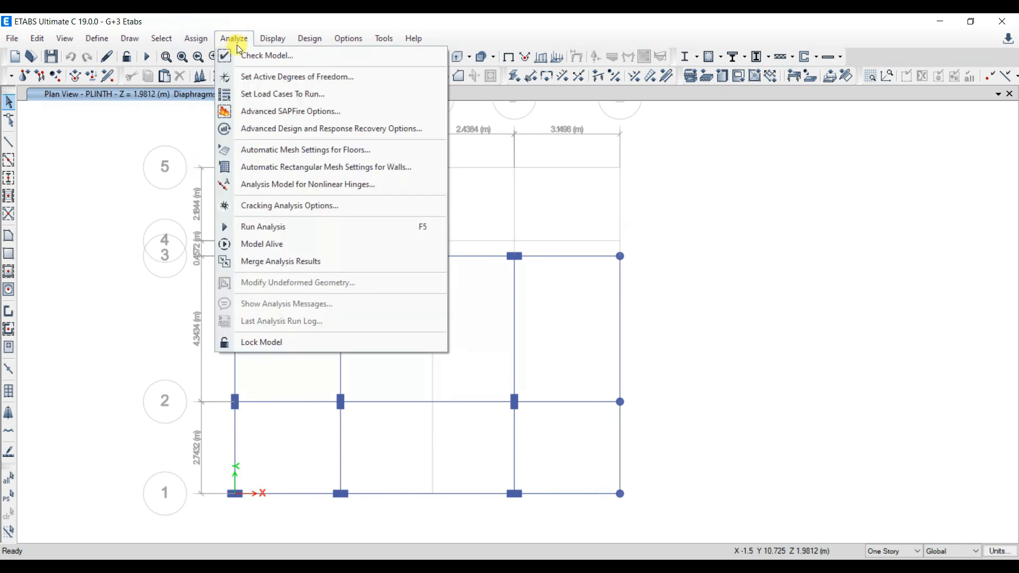
click(254, 55)
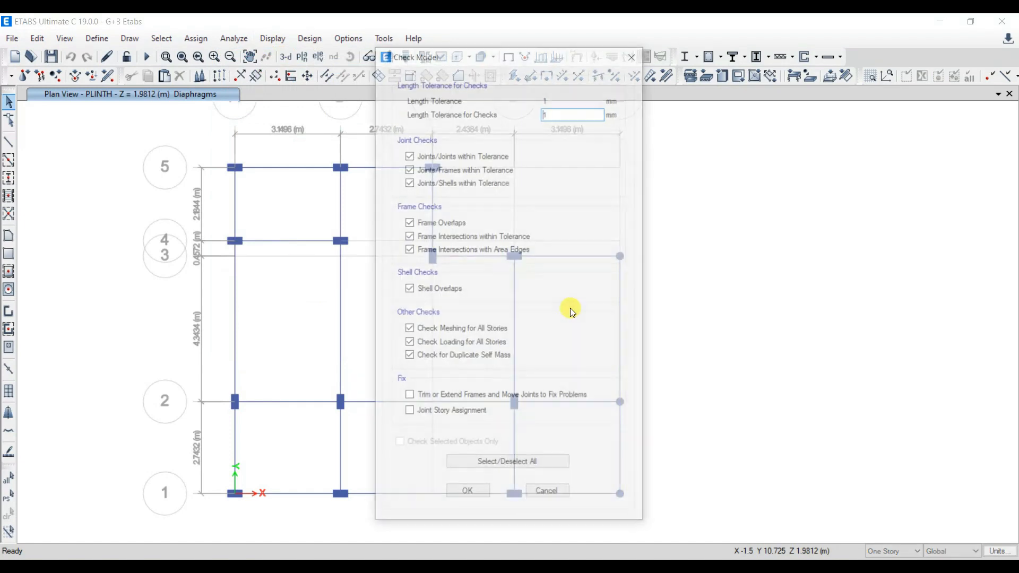
click(482, 472)
click(474, 471)
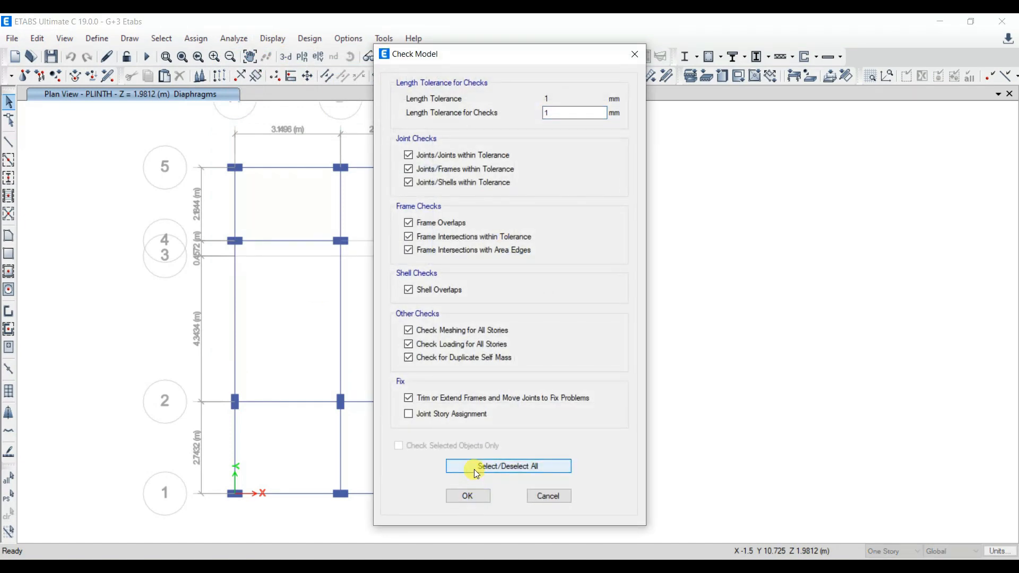
click(468, 497)
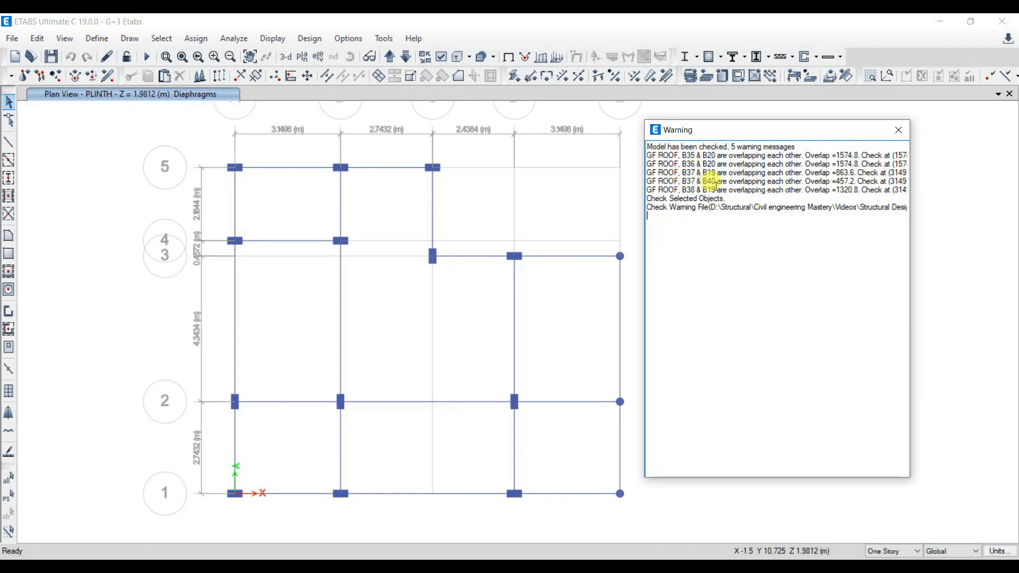
click(900, 131)
Switch the plan to the GF ROOF storey and rerun the model check with both fix options off.
click(391, 57)
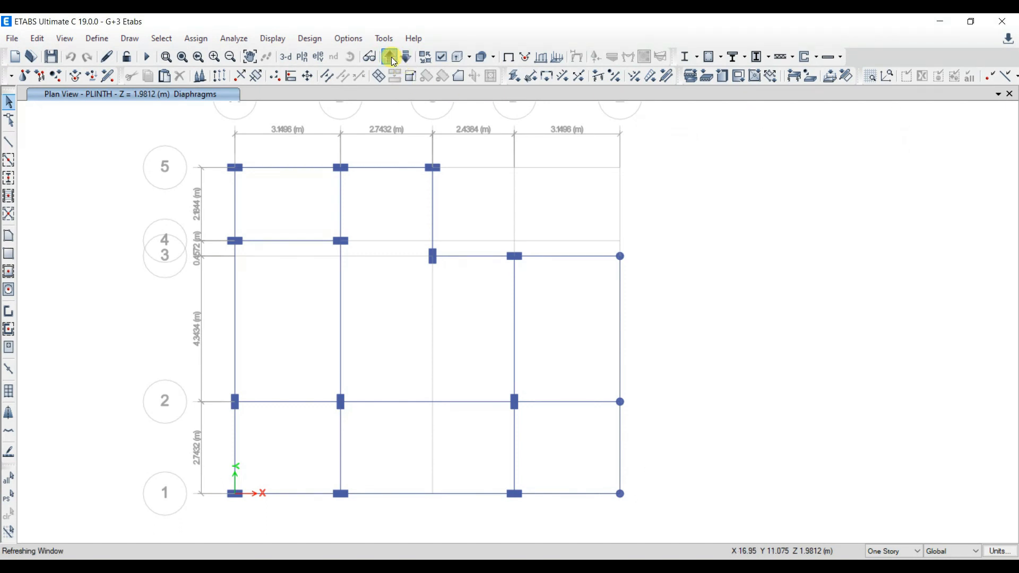
click(341, 277)
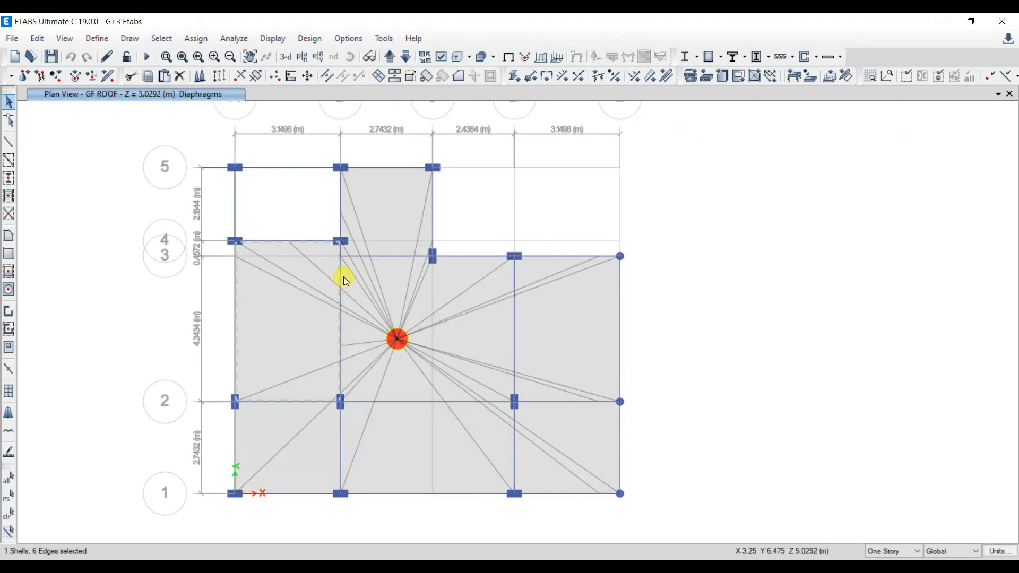
click(344, 80)
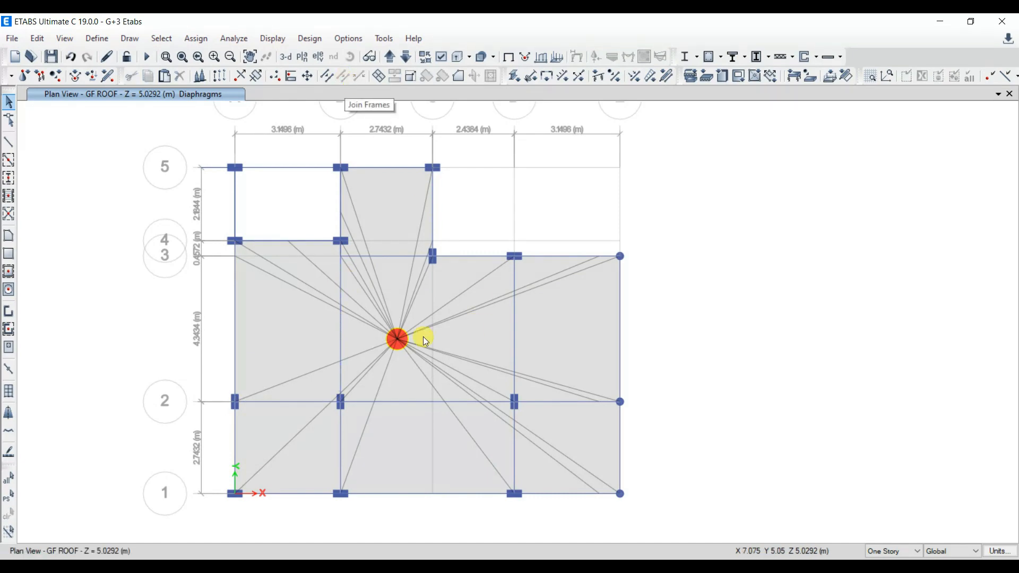
click(273, 72)
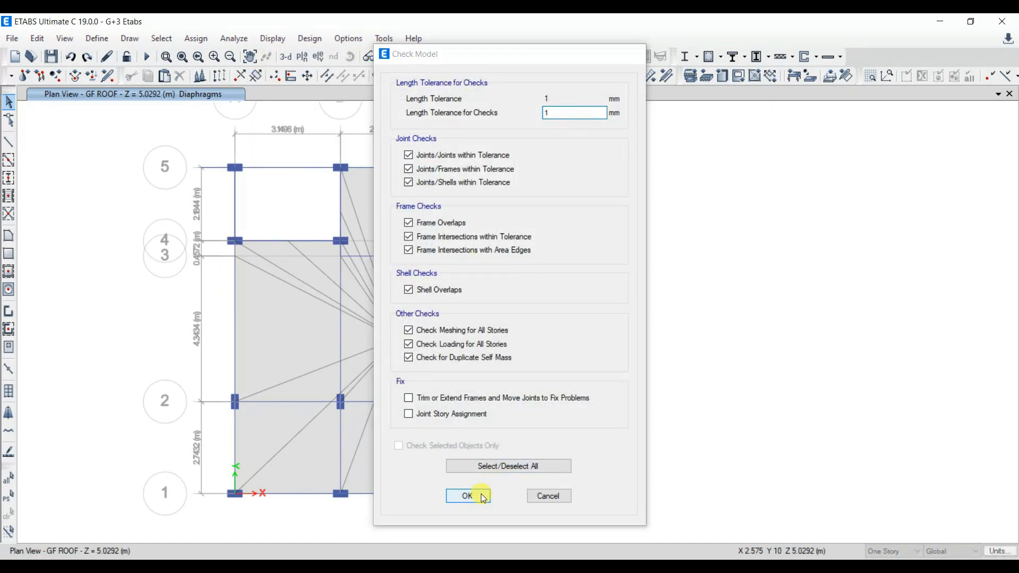
click(481, 494)
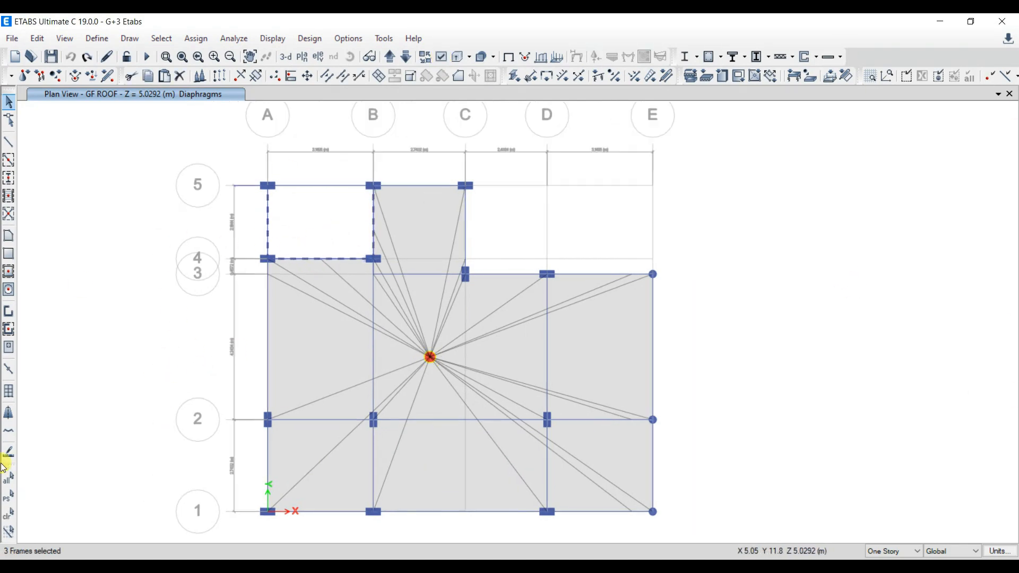
Clear the beam selection on the GF ROOF plan and rerun the model check with the same options.
click(8, 515)
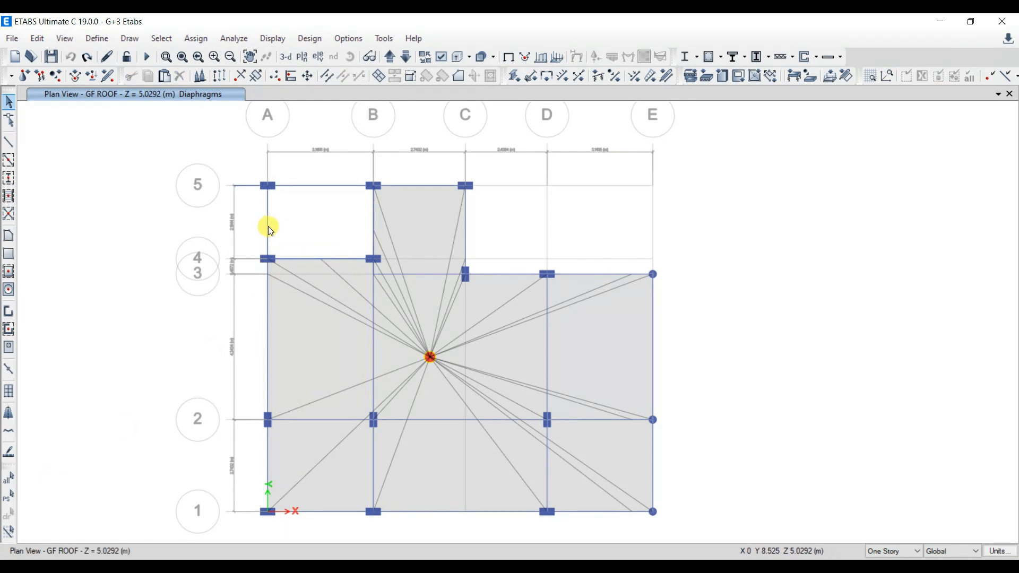
click(269, 226)
key(Escape)
click(295, 255)
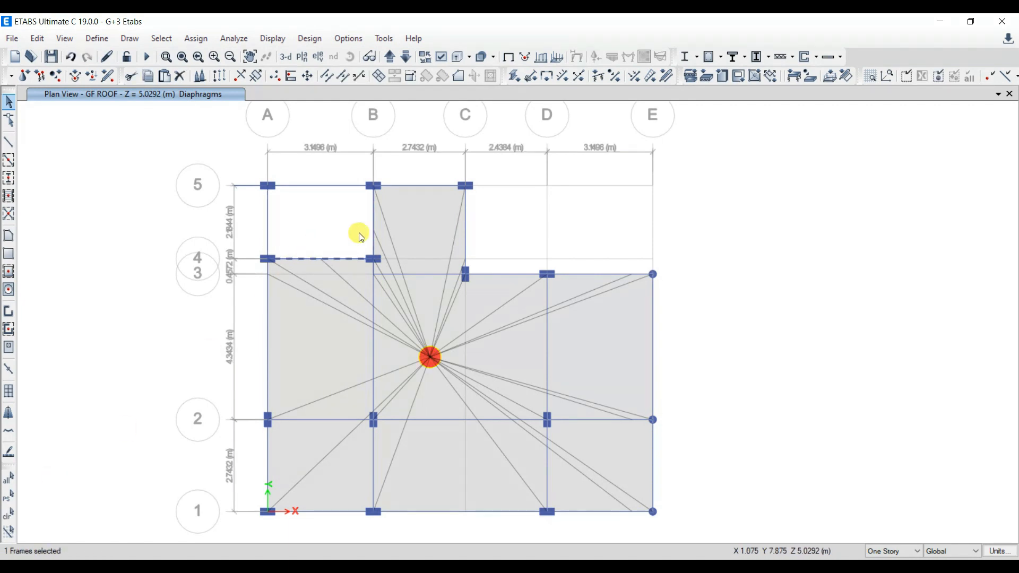
key(Escape)
click(234, 37)
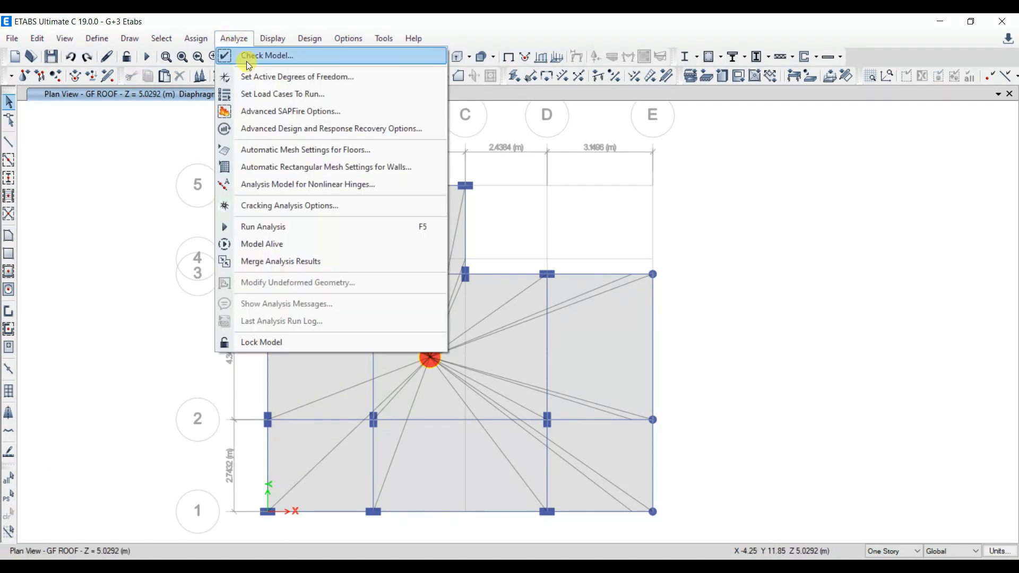
click(248, 59)
click(467, 495)
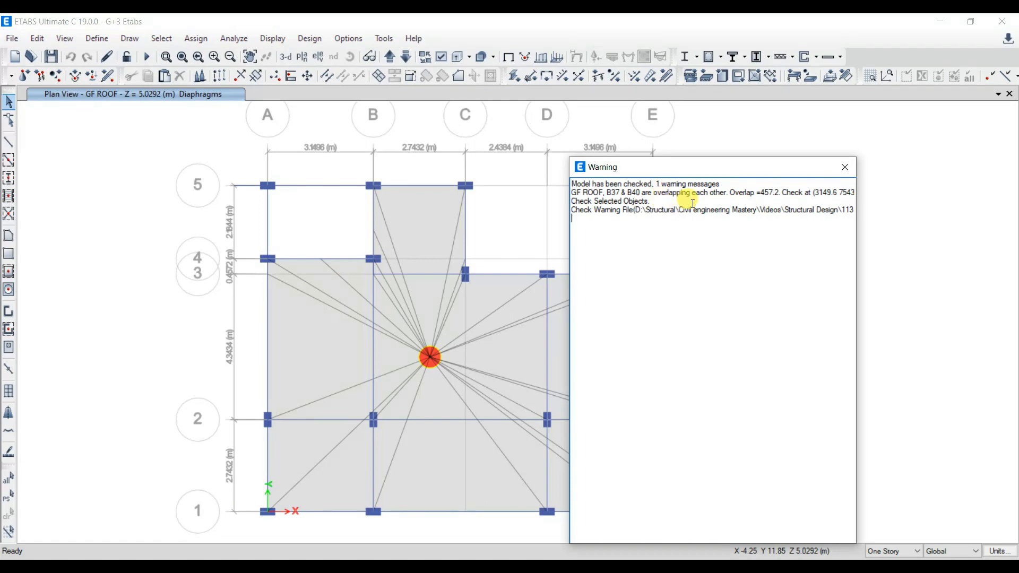
Divide the two overlapping beams on grid B at the joint where grid 4 crosses.
click(373, 245)
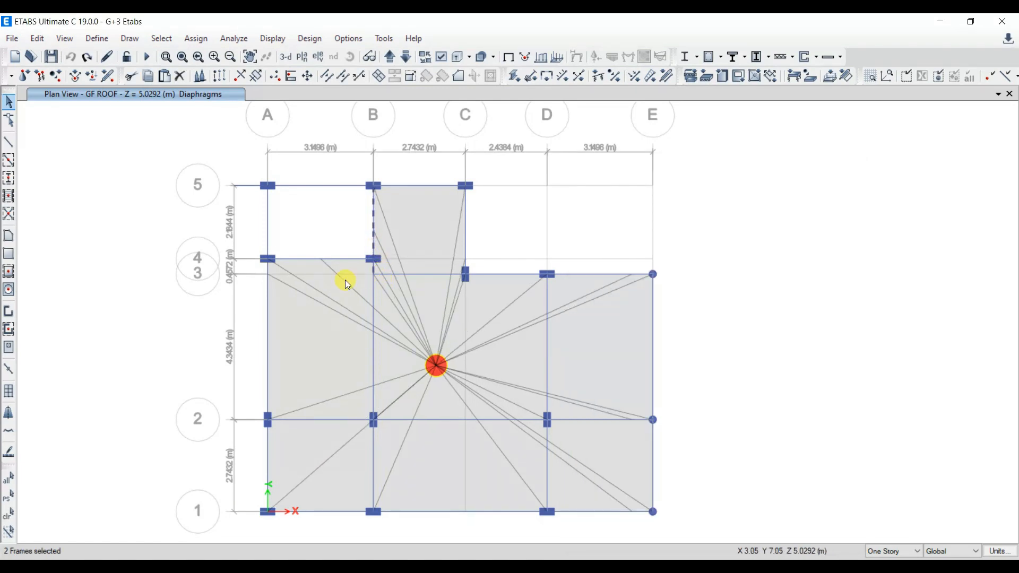
scroll(345, 280, up, 5)
click(418, 361)
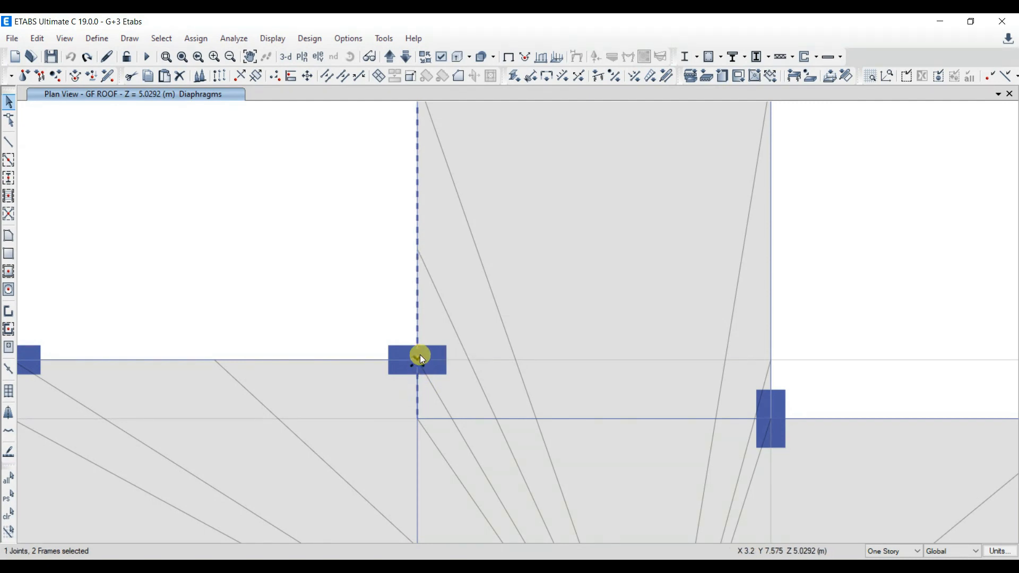
click(327, 77)
click(450, 347)
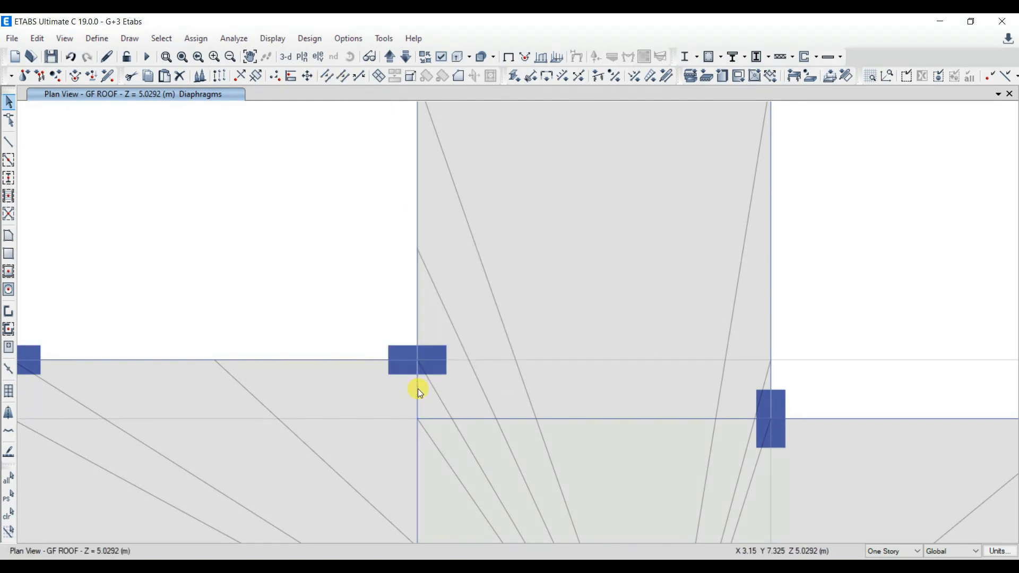
Join the two coincident beam frames on grid B between grids 4 and 5 into one frame.
click(420, 333)
scroll(420, 334, down, 3)
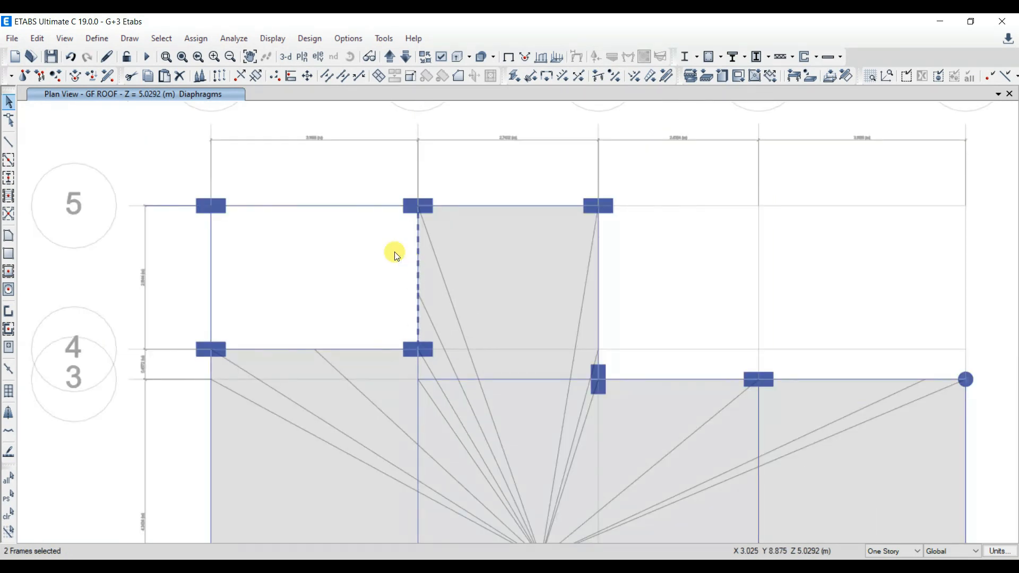
click(343, 78)
click(417, 235)
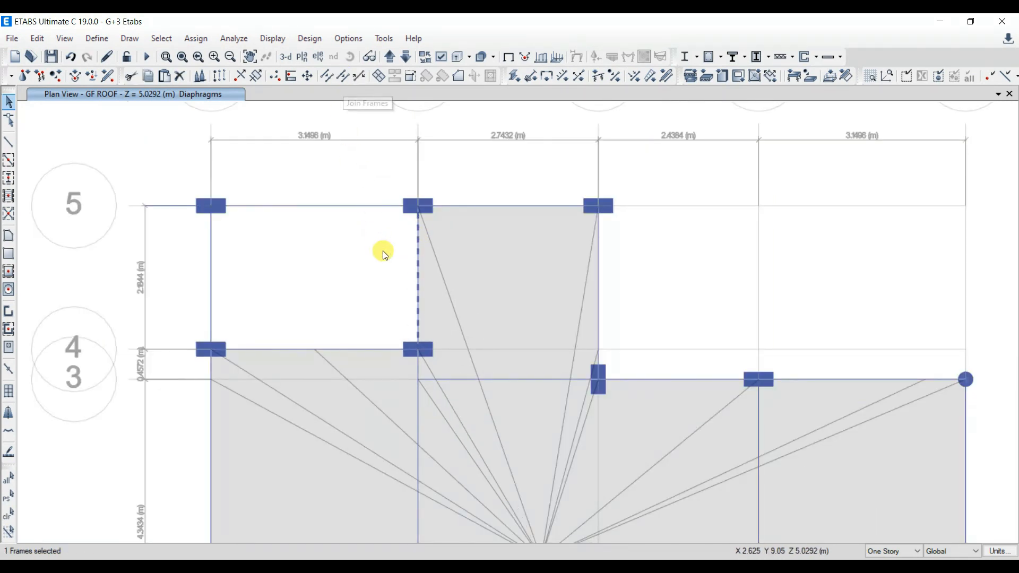
click(415, 254)
Check the model again after merging the grid B beams and close the report.
click(234, 38)
click(266, 54)
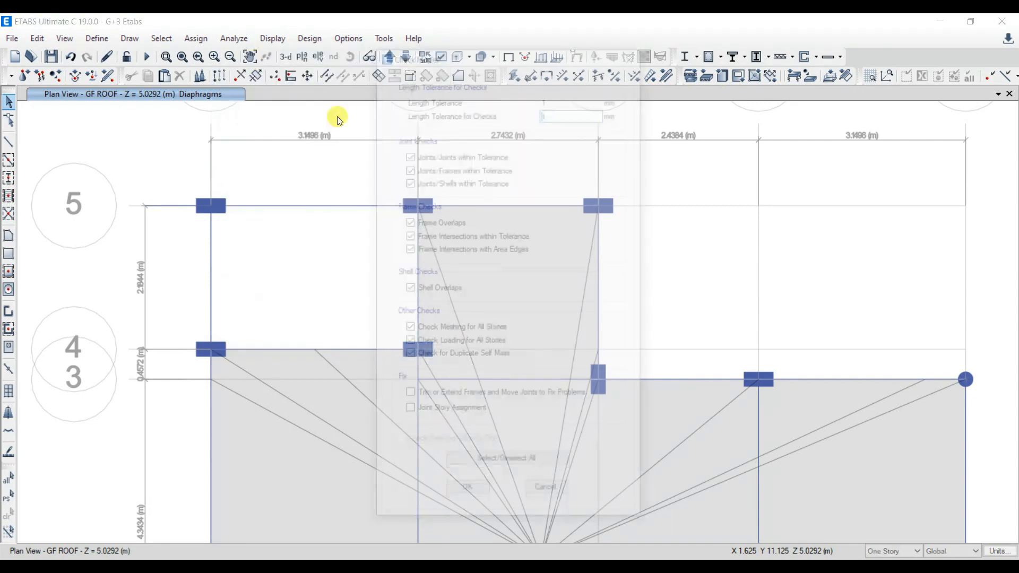
key(Return)
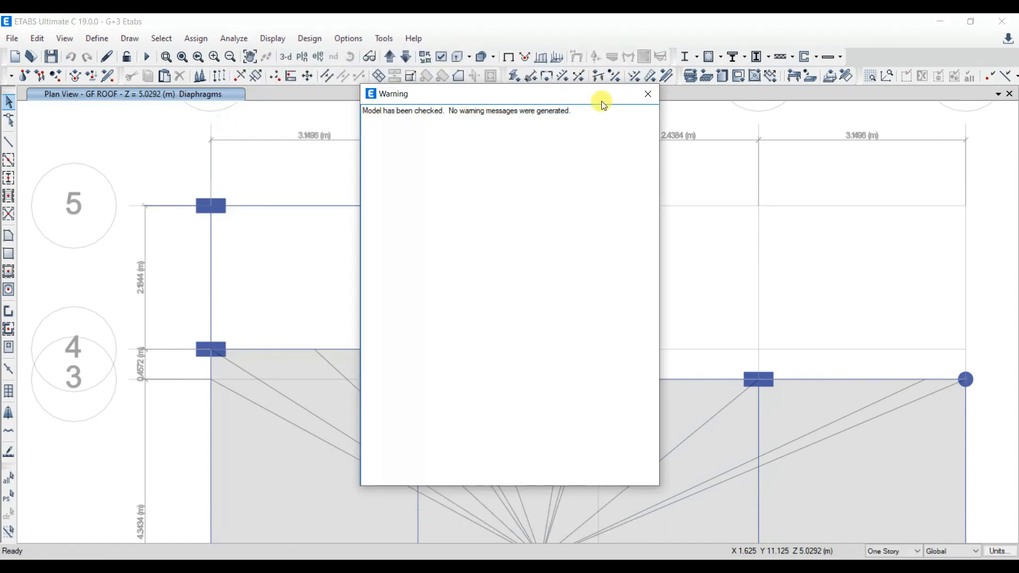
click(649, 94)
Run the analysis of the whole building and view the deformed shape from another angle.
scroll(410, 223, down, 5)
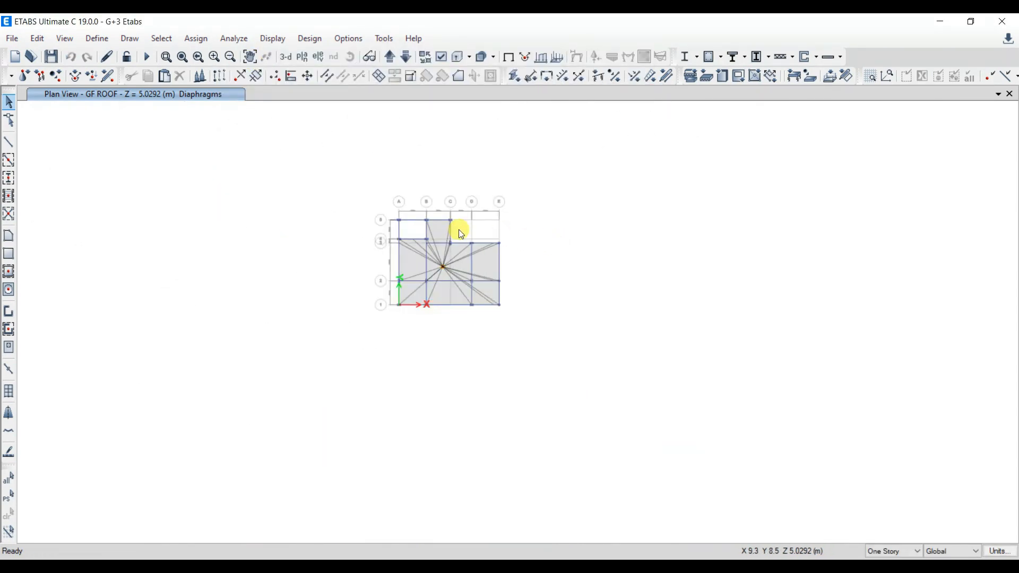
scroll(458, 230, up, 2)
scroll(459, 234, up, 2)
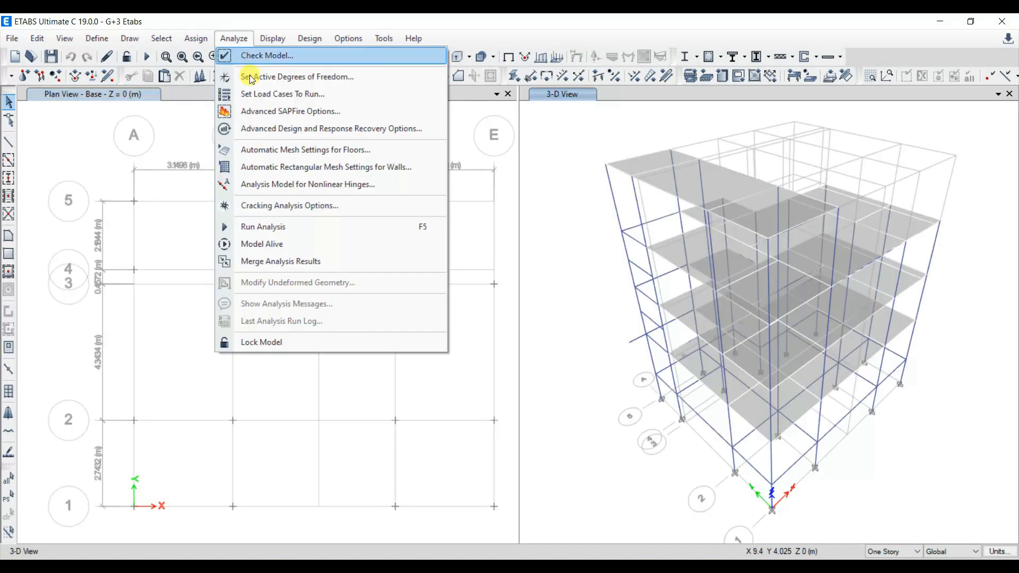
click(267, 227)
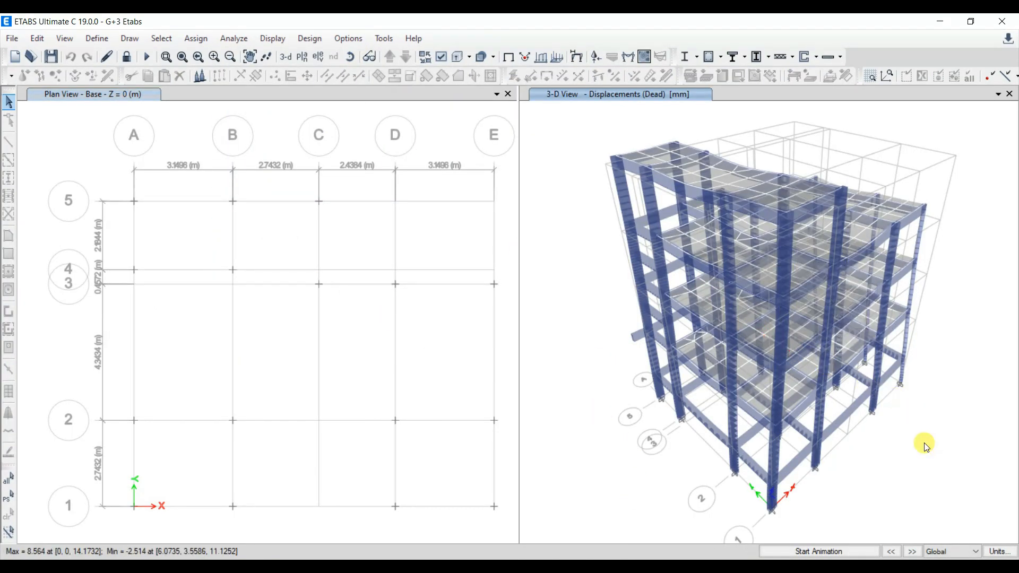
shift+middle_drag(924, 444, 545, 357)
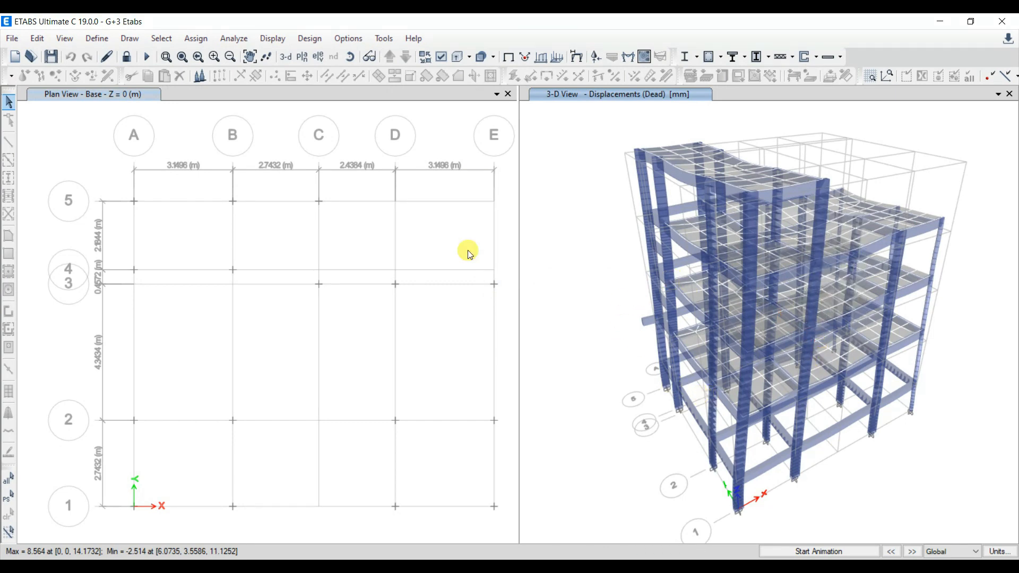
Review the concrete frame design preferences for IS 456:2000 and accept them as they are.
click(311, 39)
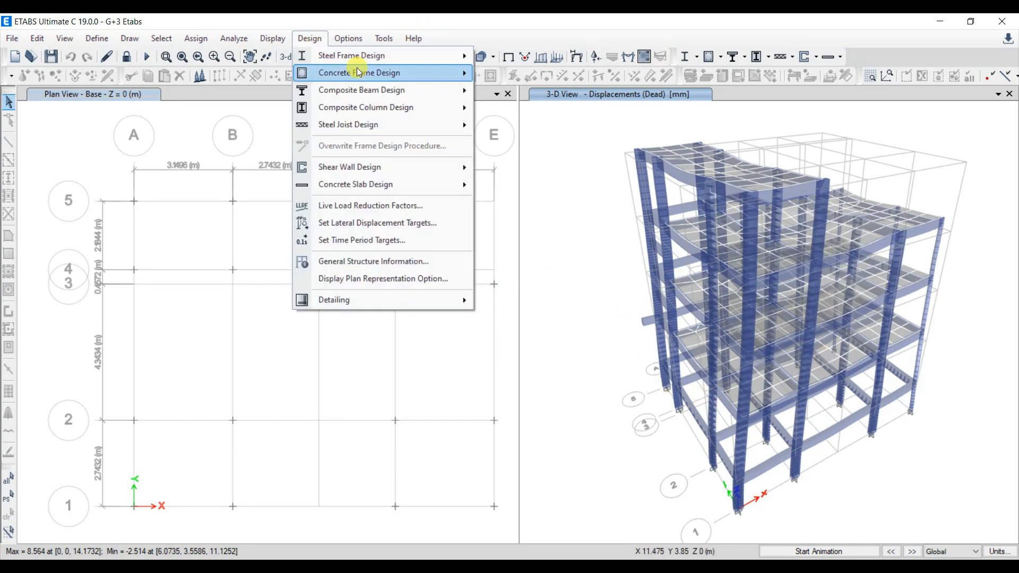
mouse_move(352, 72)
click(515, 78)
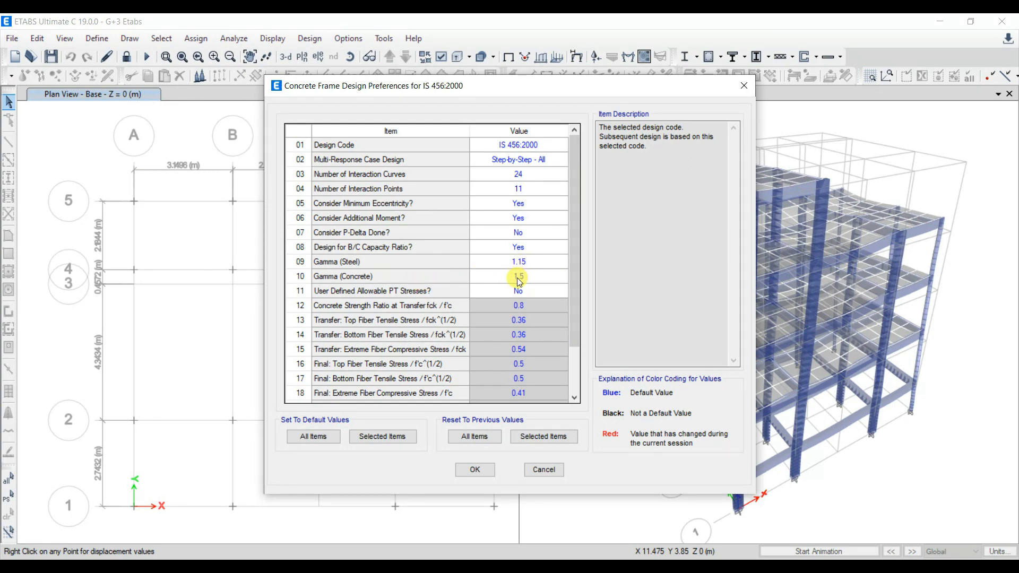
click(486, 470)
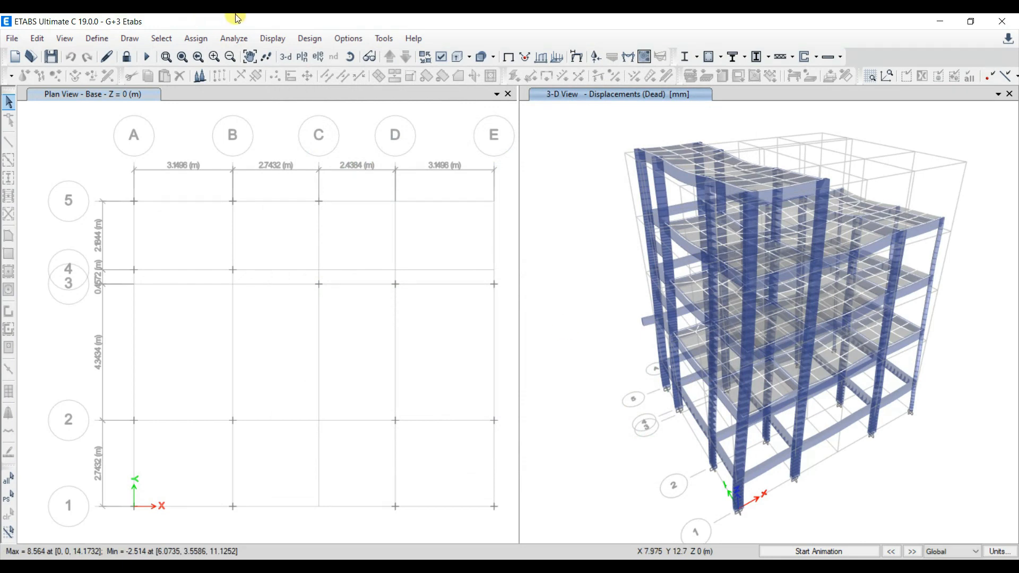
Run the concrete frame design check on the analysed building.
click(309, 40)
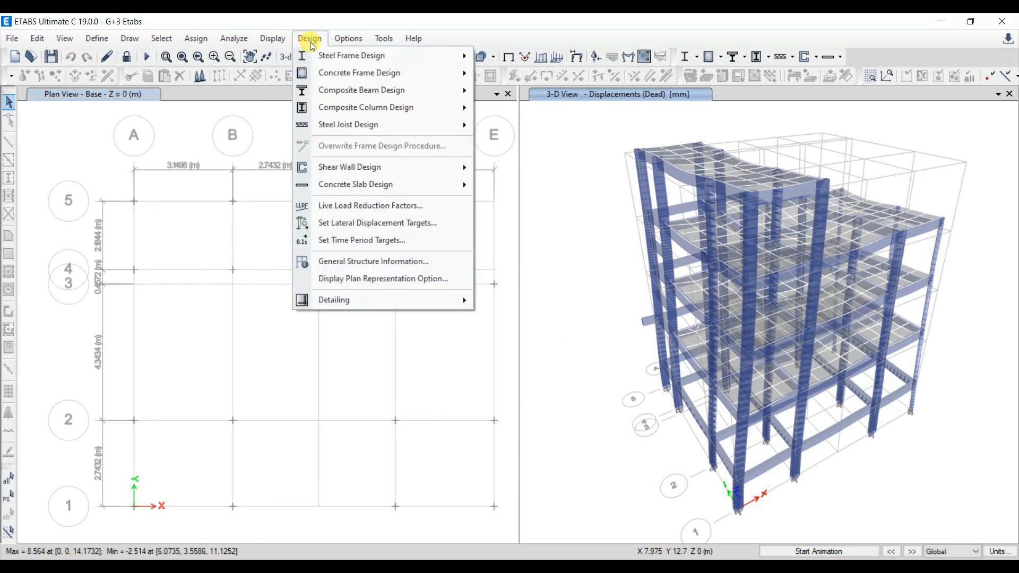
mouse_move(376, 73)
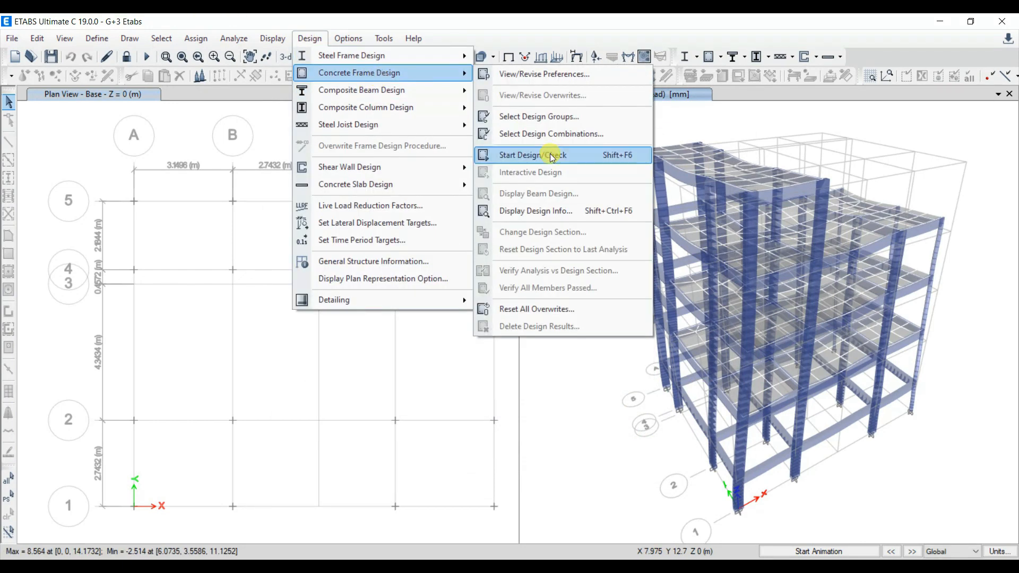
click(552, 155)
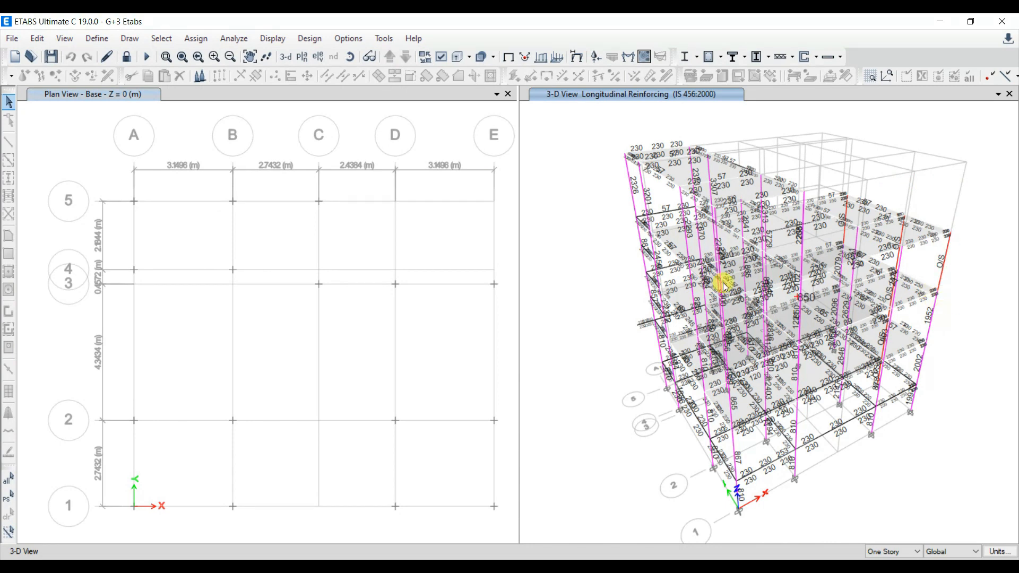
Display the design output identifying all concrete failures in the 3-D view and inspect the marked columns.
click(310, 40)
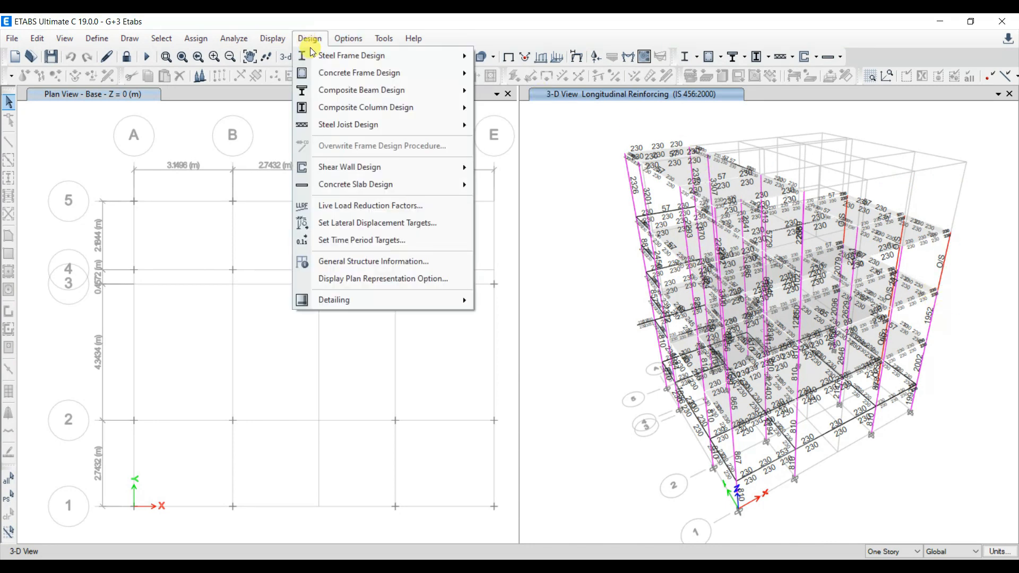
mouse_move(382, 73)
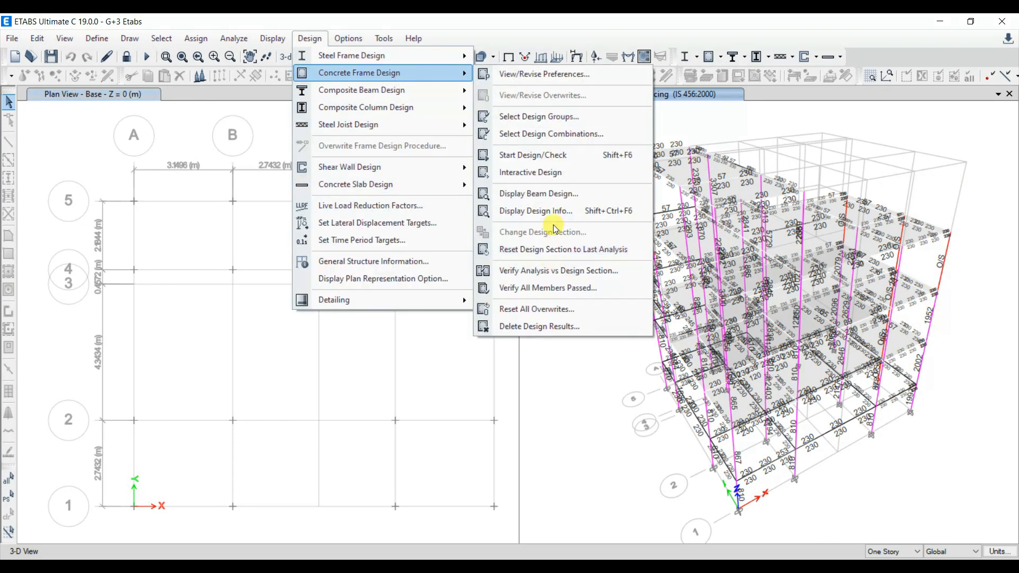
click(552, 211)
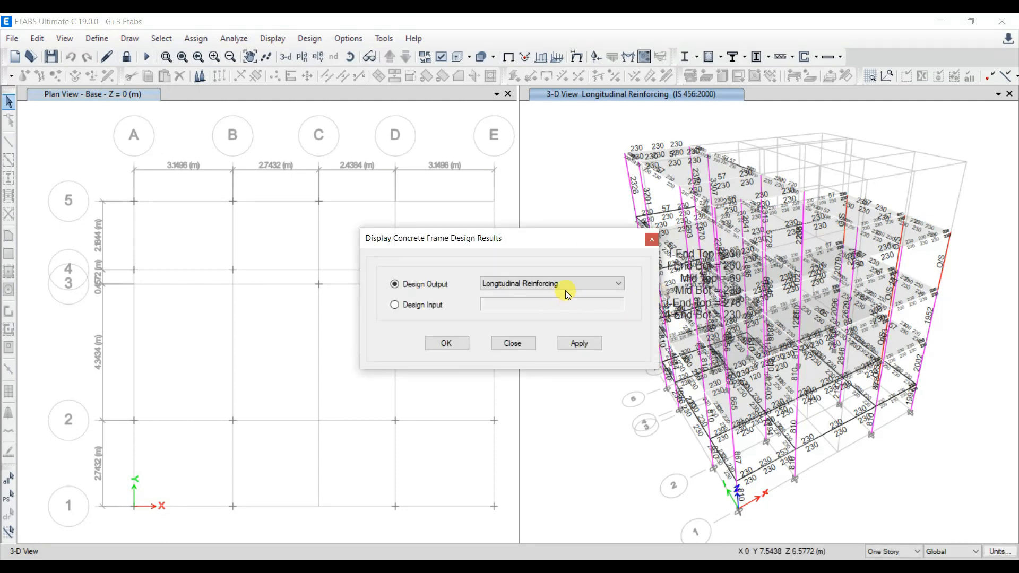
click(578, 344)
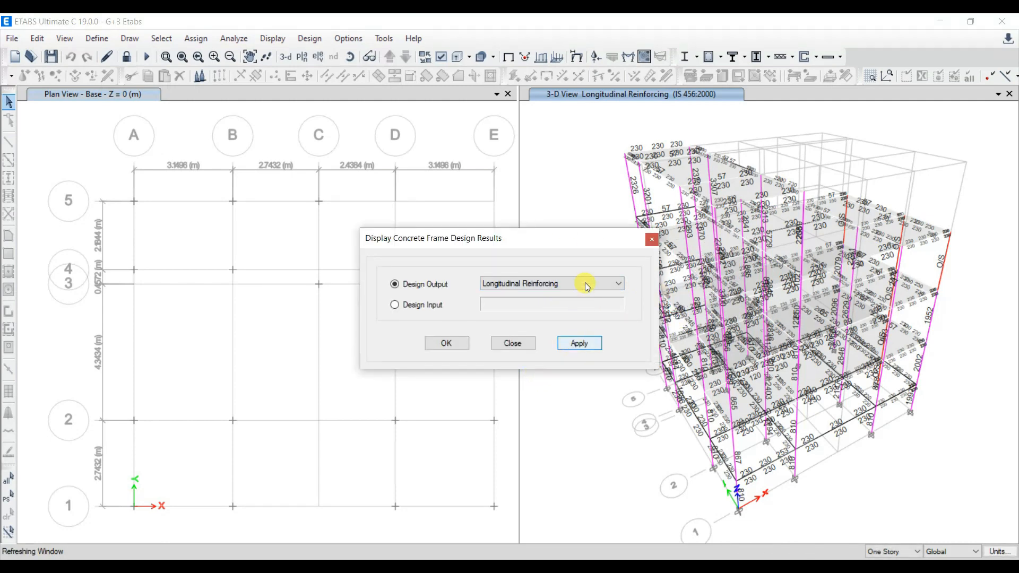
click(587, 287)
click(557, 359)
click(450, 344)
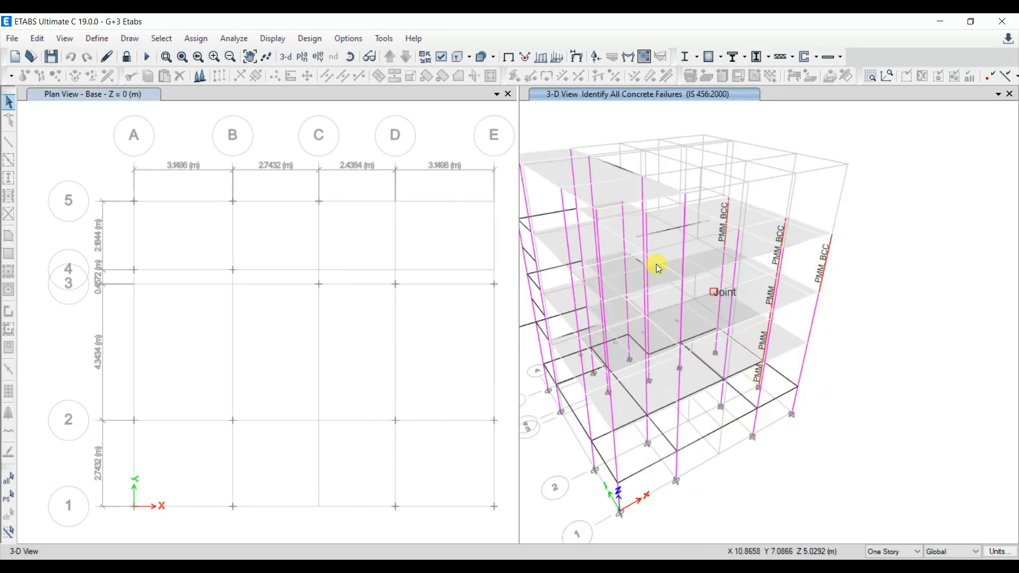
click(350, 56)
drag(863, 346, 762, 352)
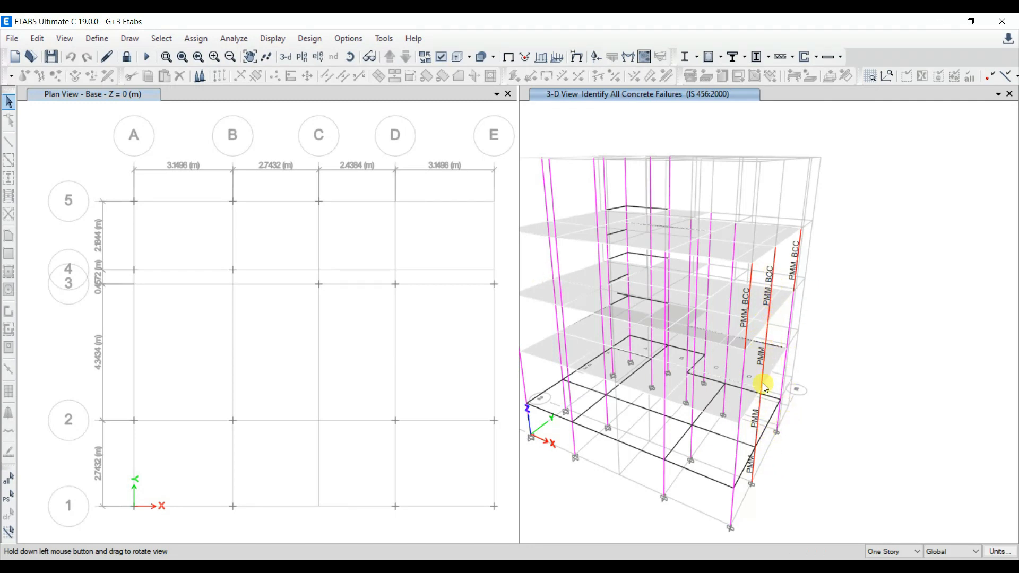
Verify whether all concrete members passed the design and select the frames that failed.
click(348, 39)
mouse_move(309, 39)
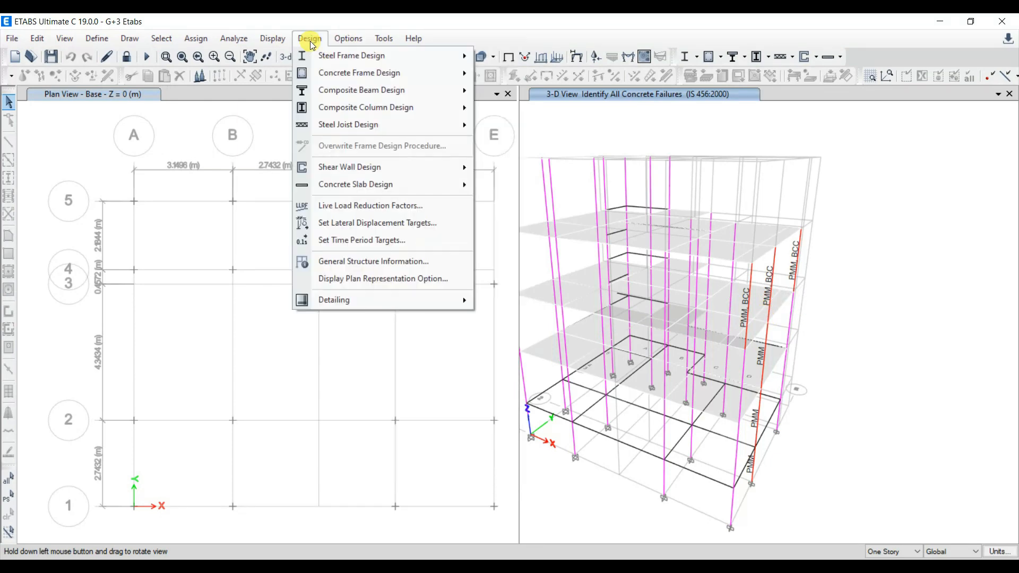
mouse_move(344, 72)
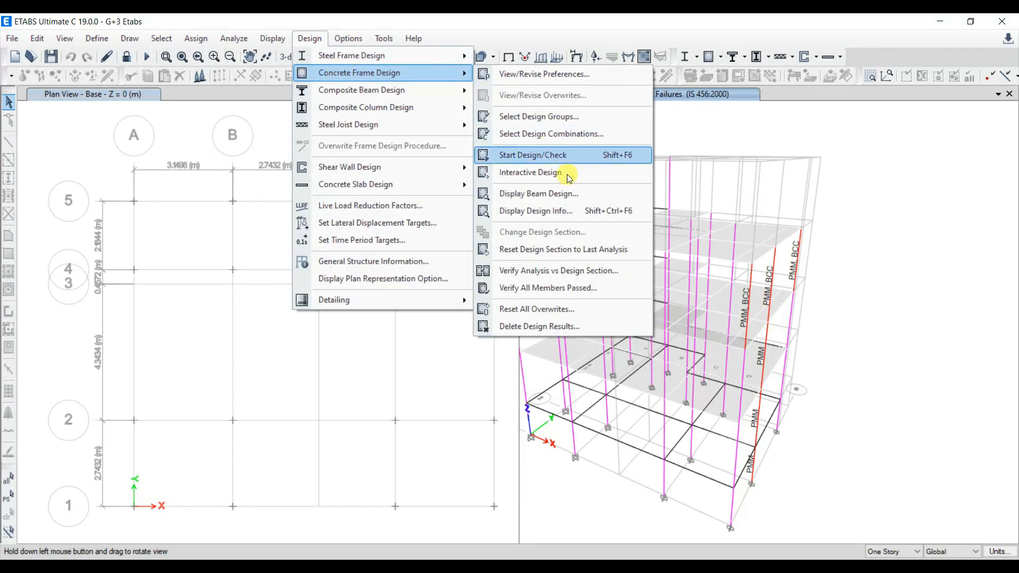
click(563, 291)
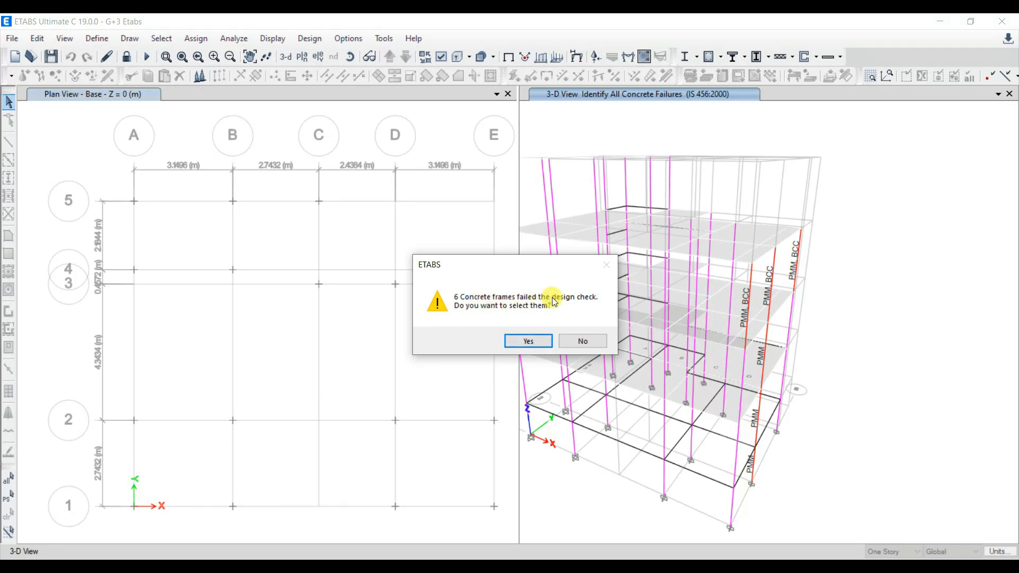
click(528, 341)
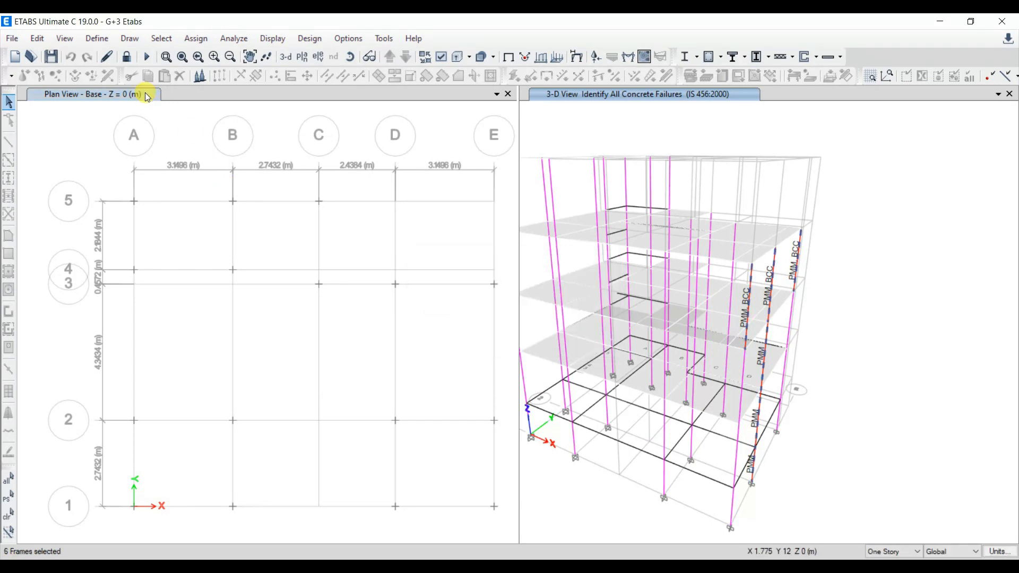
Unlock the model and change the circular column section C 225 to the name C 300 with a 300 mm diameter.
click(127, 56)
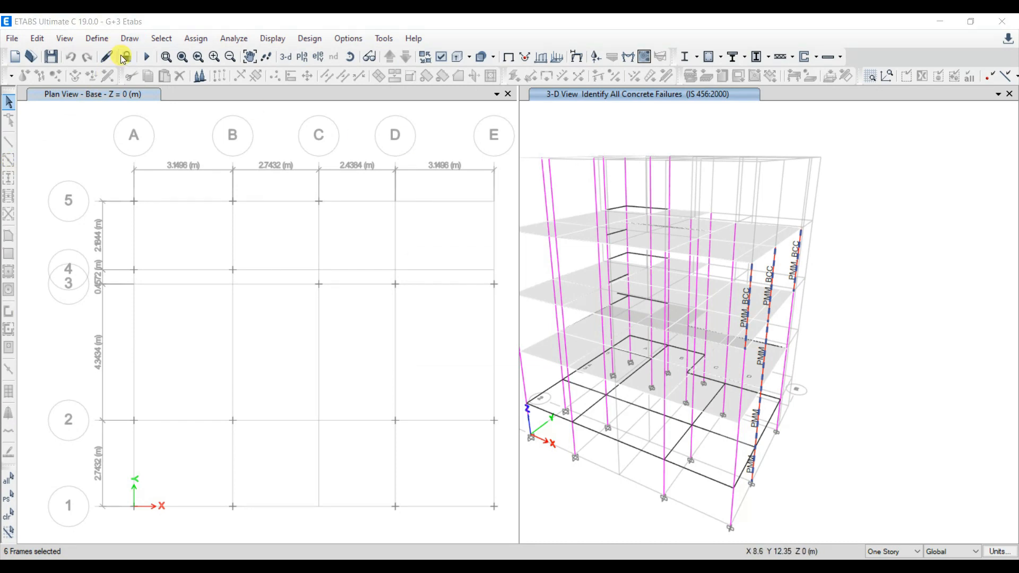
click(523, 344)
click(96, 38)
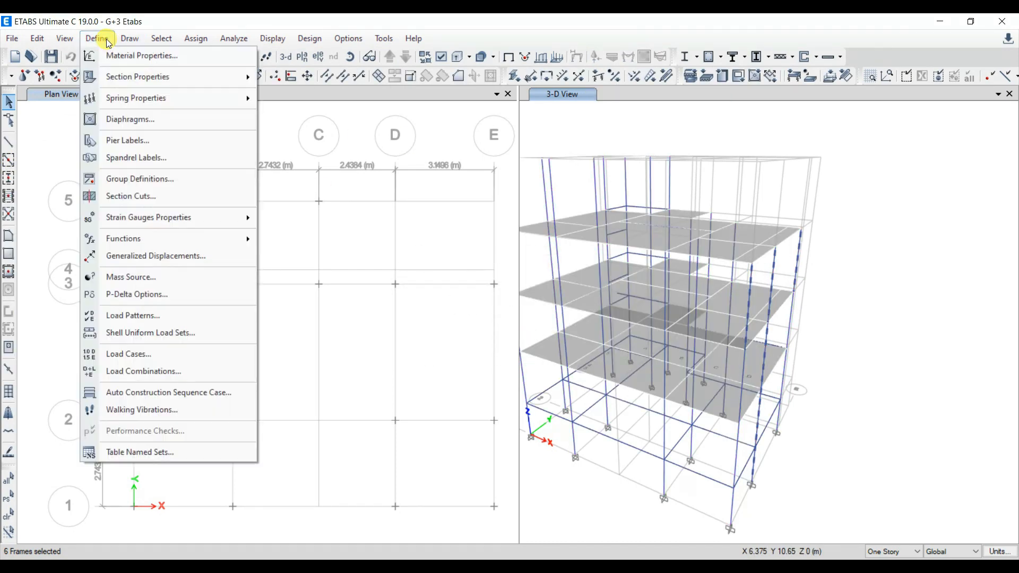
mouse_move(172, 77)
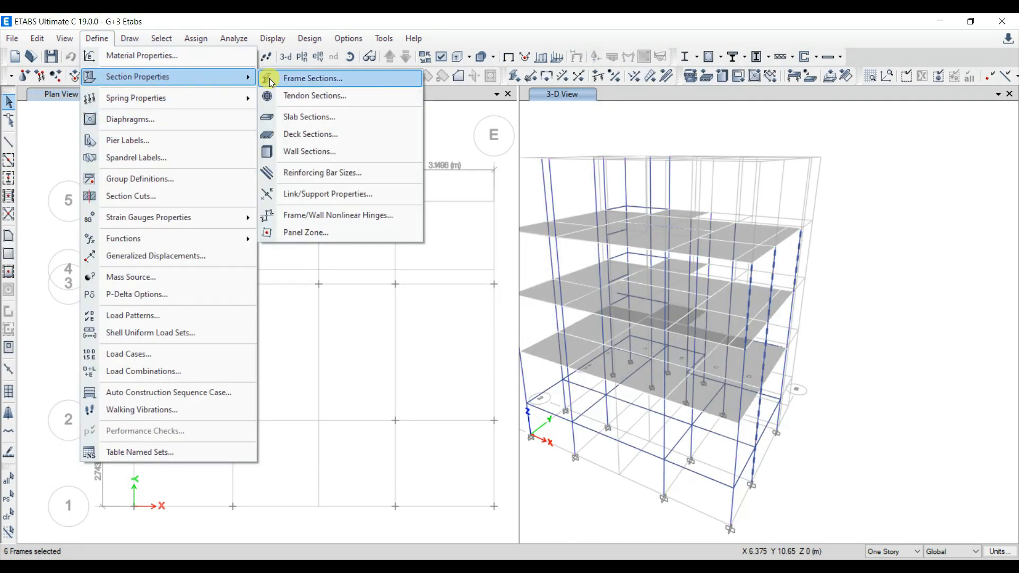
click(307, 78)
click(403, 263)
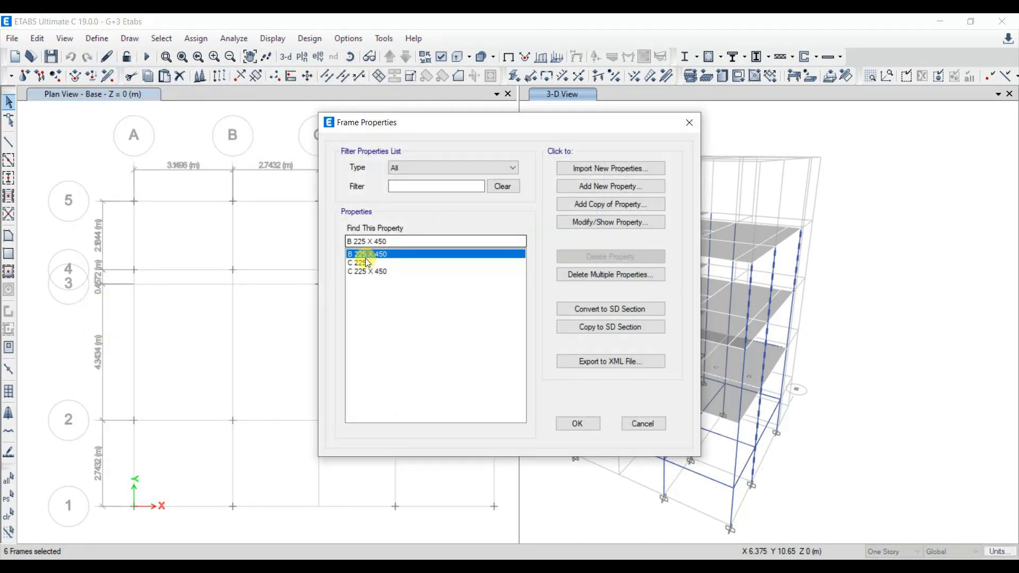
double_click(422, 298)
click(459, 122)
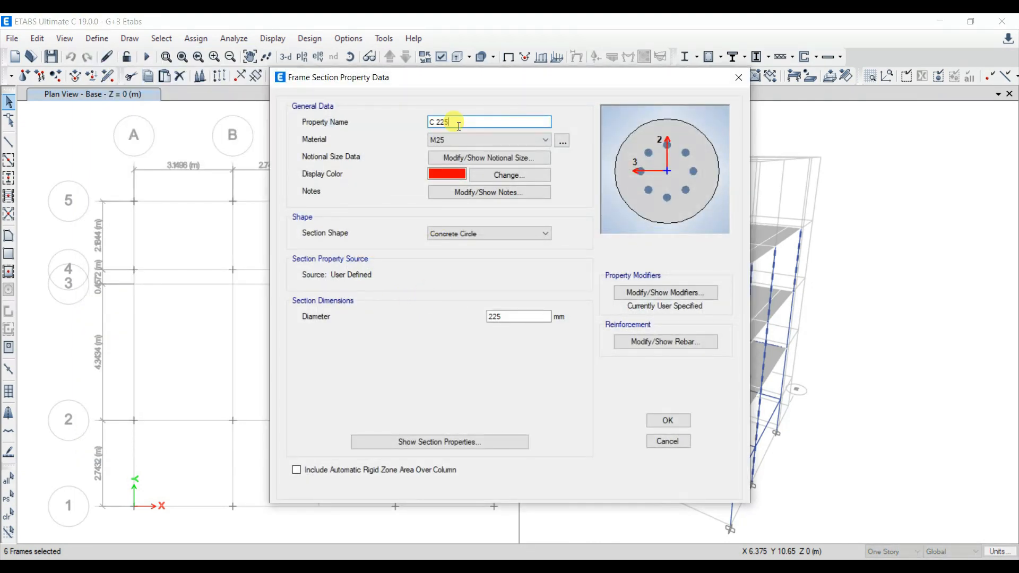
text(300)
double_click(494, 317)
text(3)
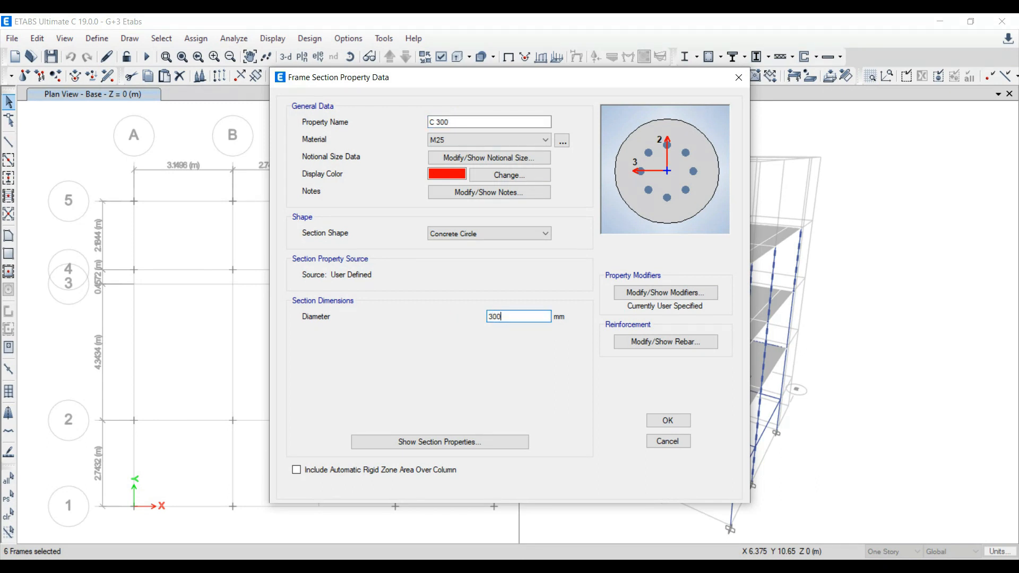
click(680, 418)
Rerun the analysis with the resized column section and start the concrete frame design check.
click(231, 39)
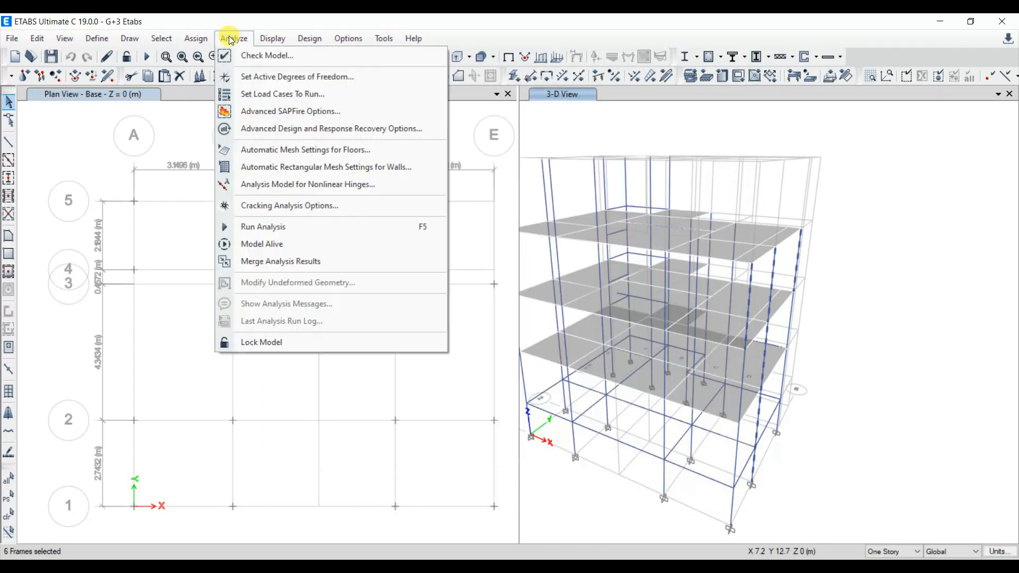
click(265, 227)
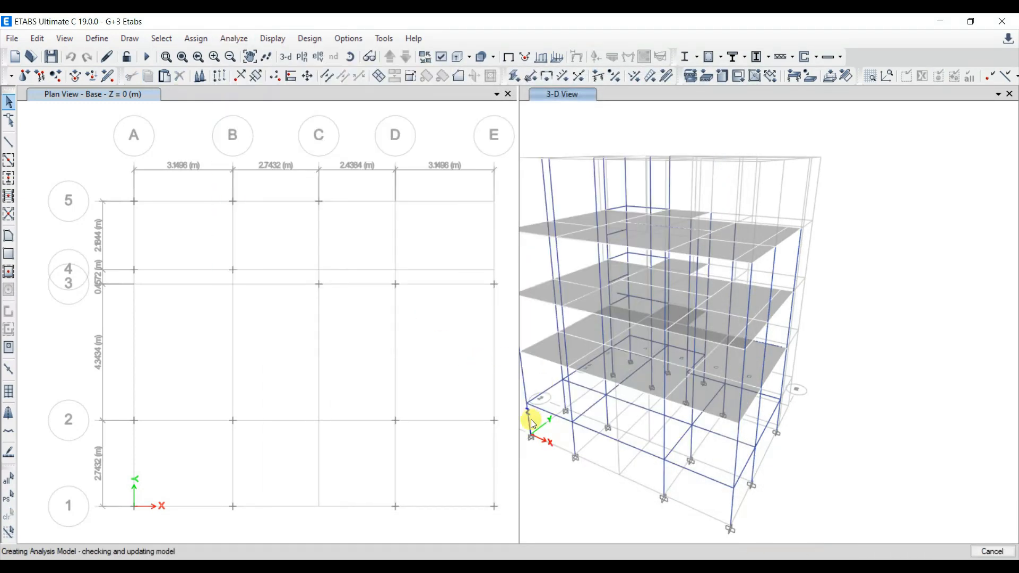
click(309, 39)
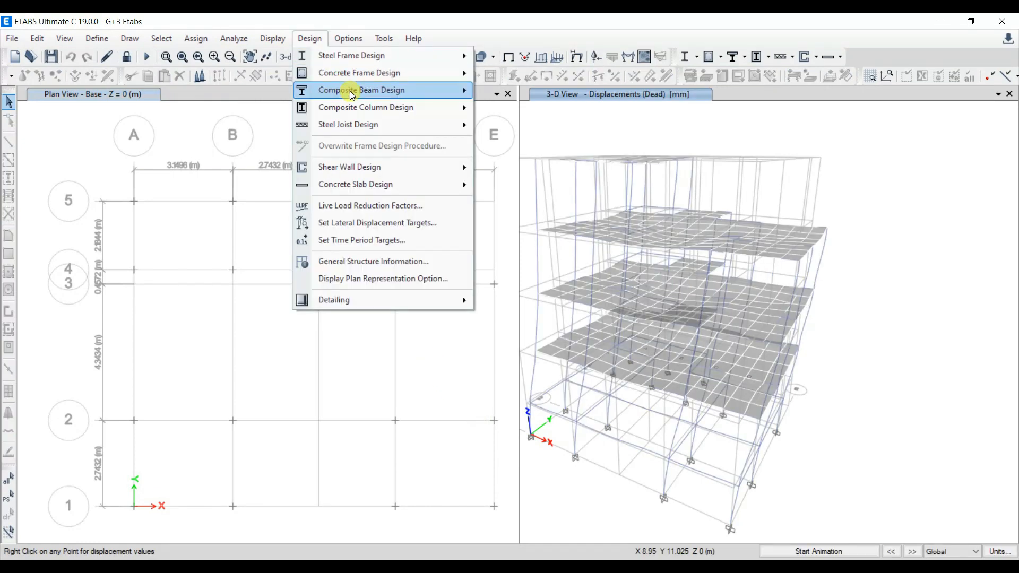
mouse_move(380, 80)
click(533, 172)
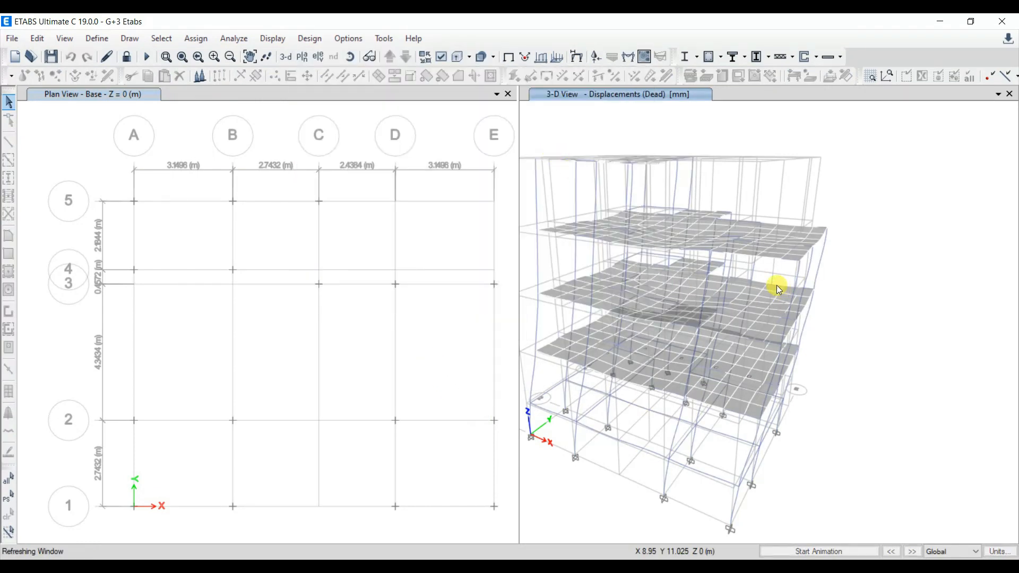
Verify whether all concrete members pass the design check with the enlarged columns.
click(309, 39)
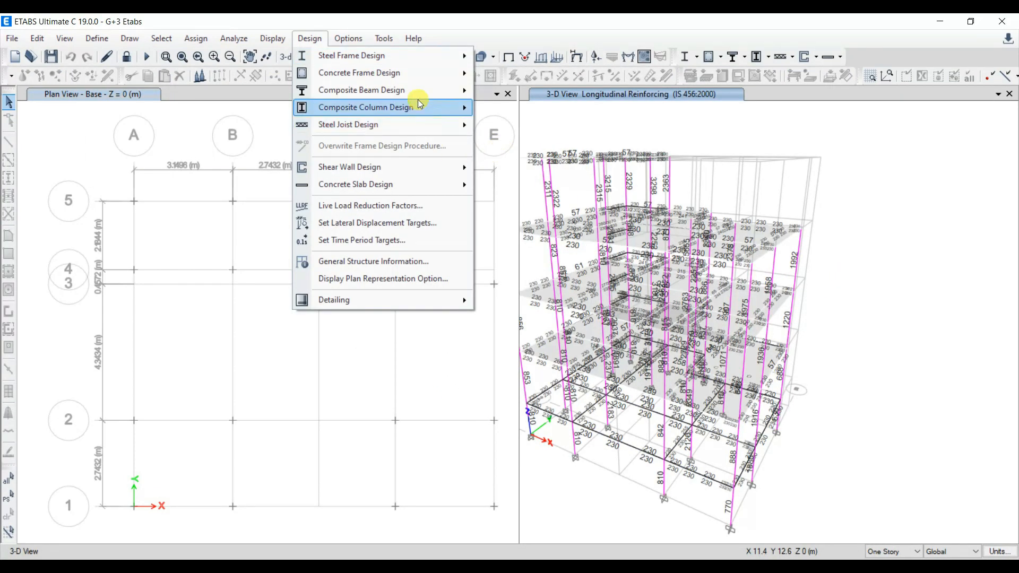
mouse_move(427, 75)
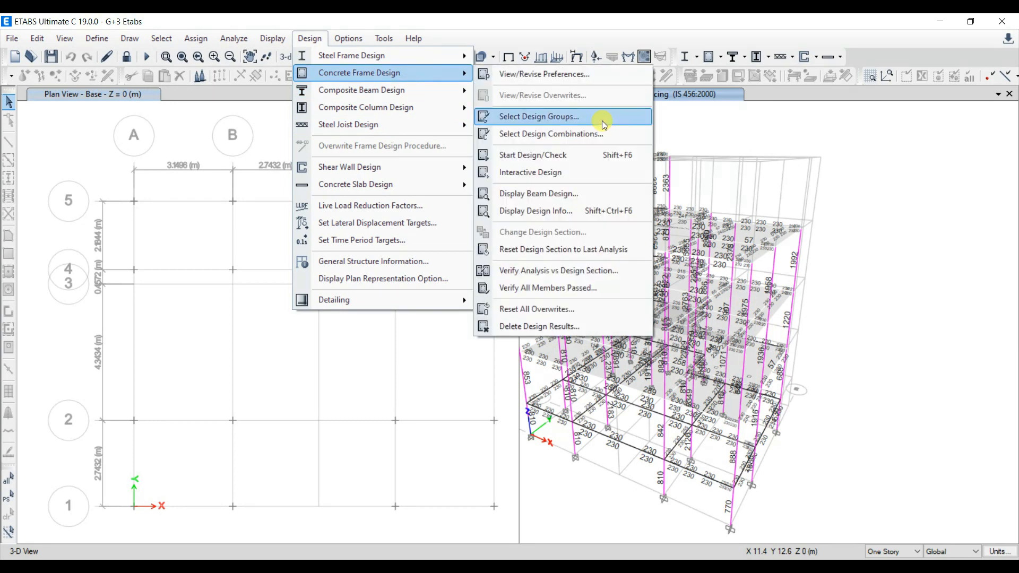
click(563, 290)
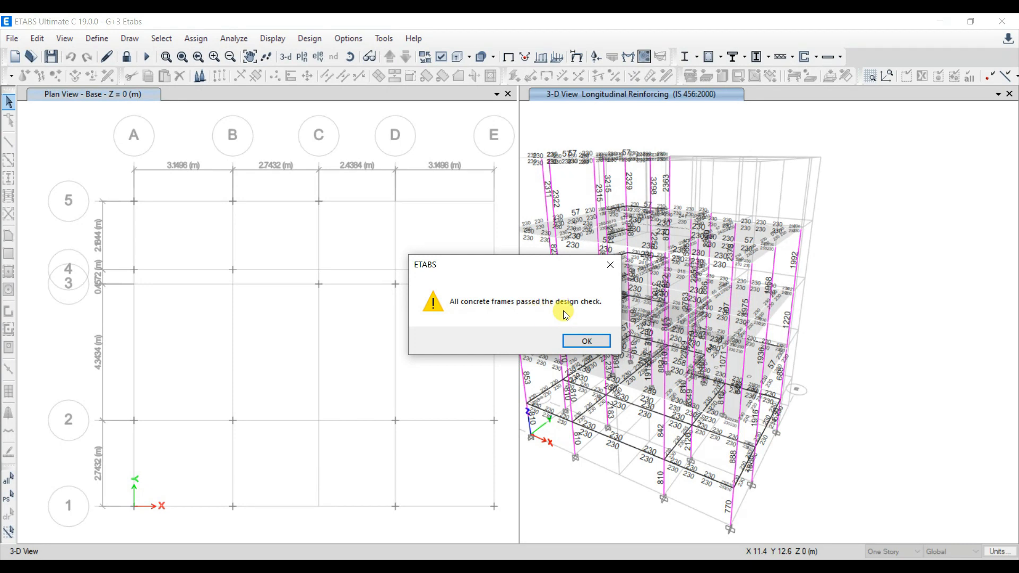
click(594, 342)
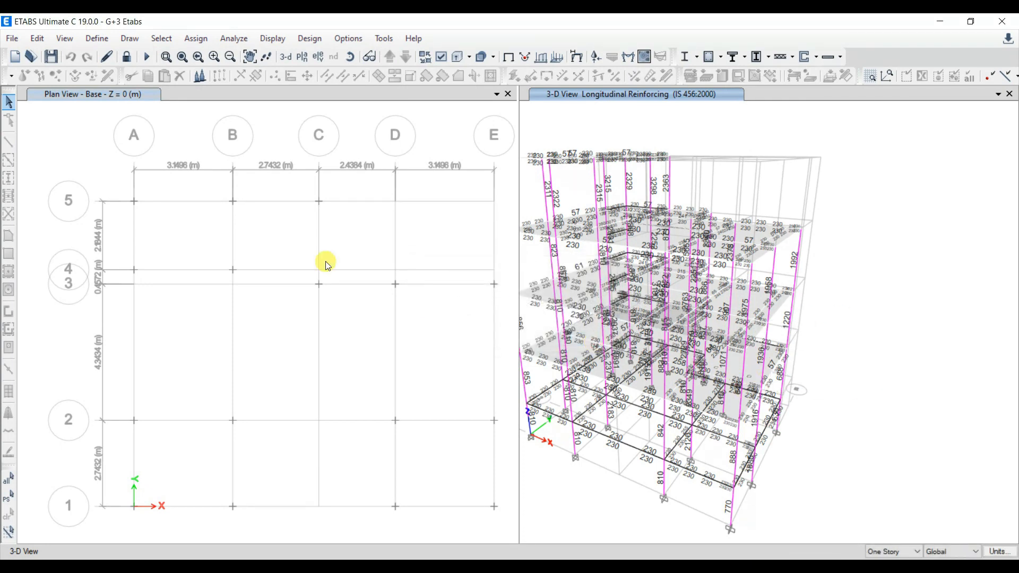
Display the Rebar Percentage design output for the concrete frames in the 3-D view.
middle_drag(625, 352, 662, 392)
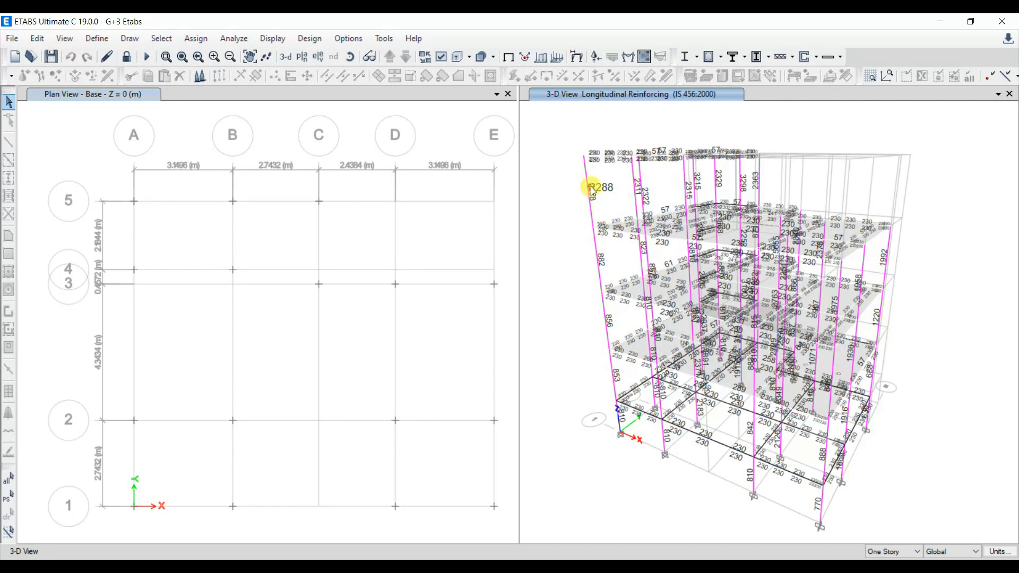
click(278, 38)
click(316, 38)
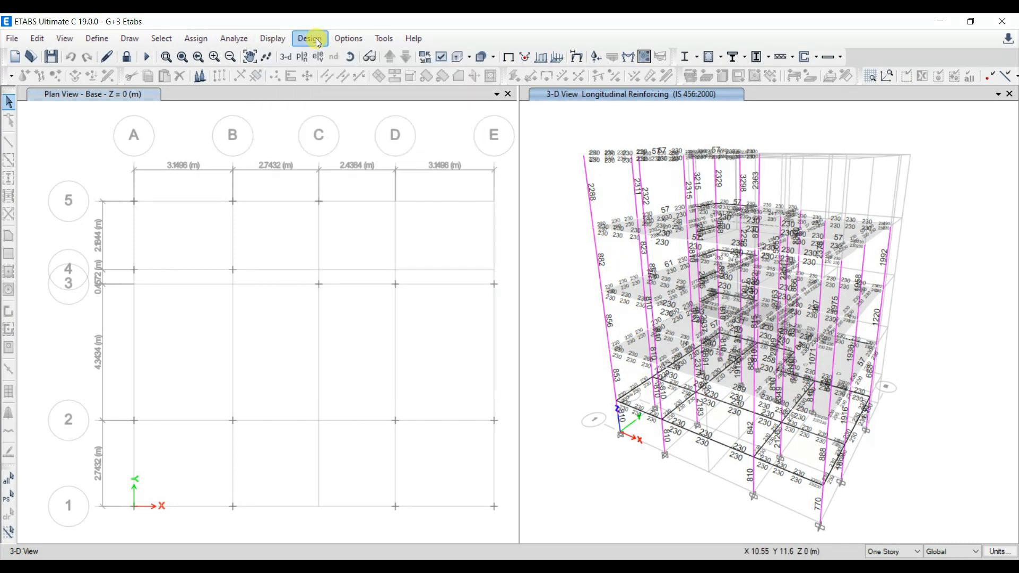
click(317, 38)
mouse_move(414, 78)
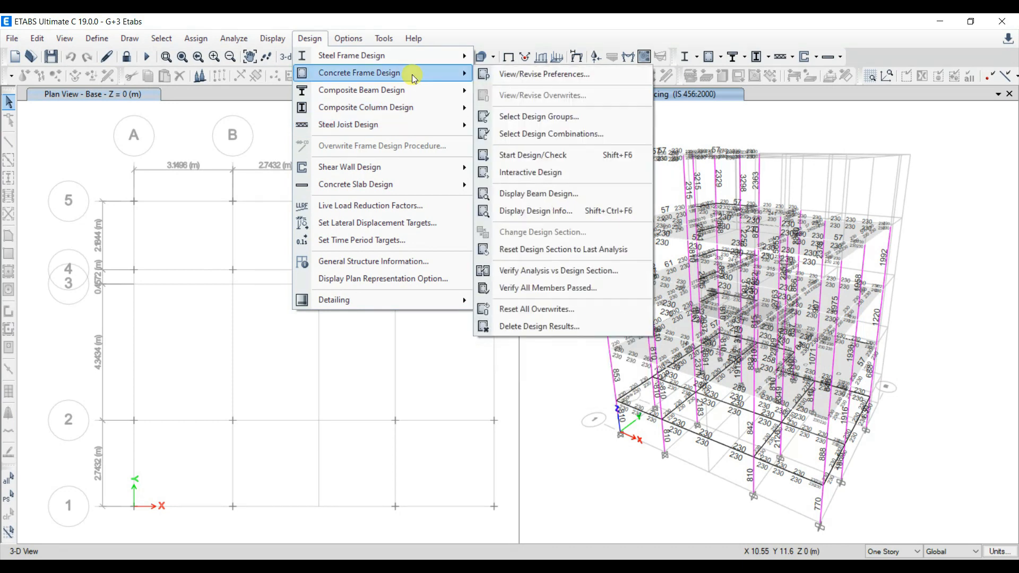
click(556, 212)
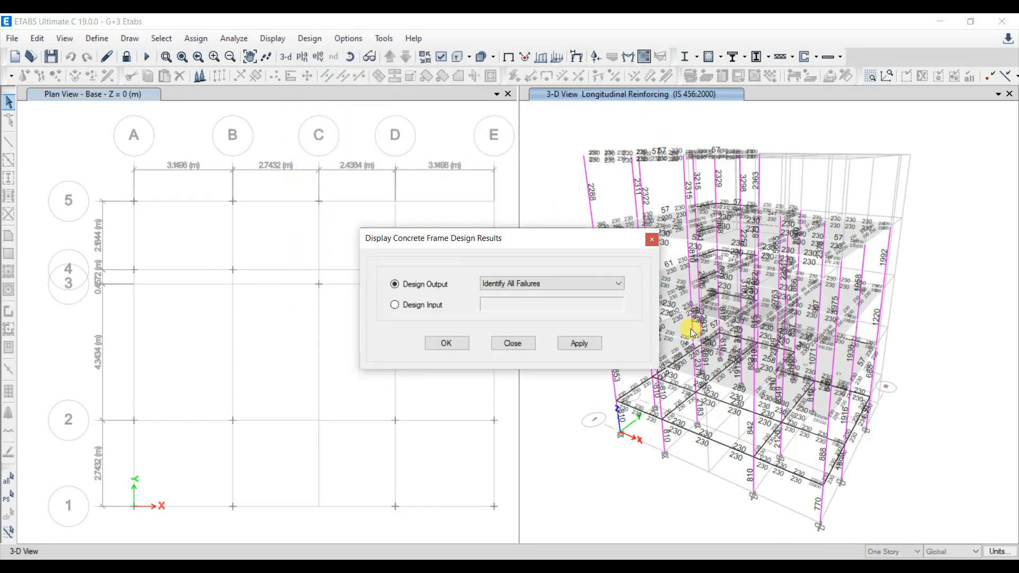
click(558, 281)
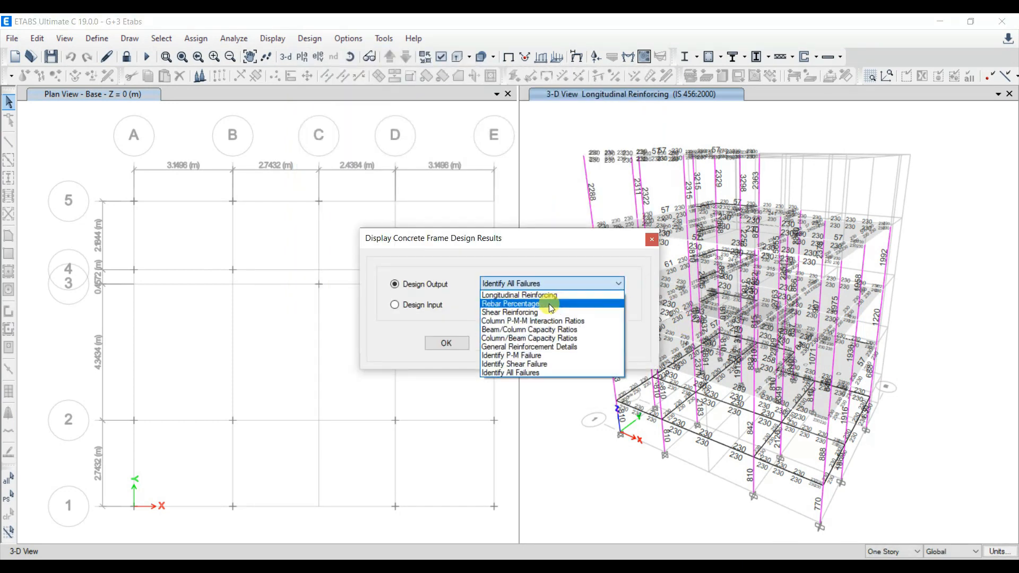
click(508, 304)
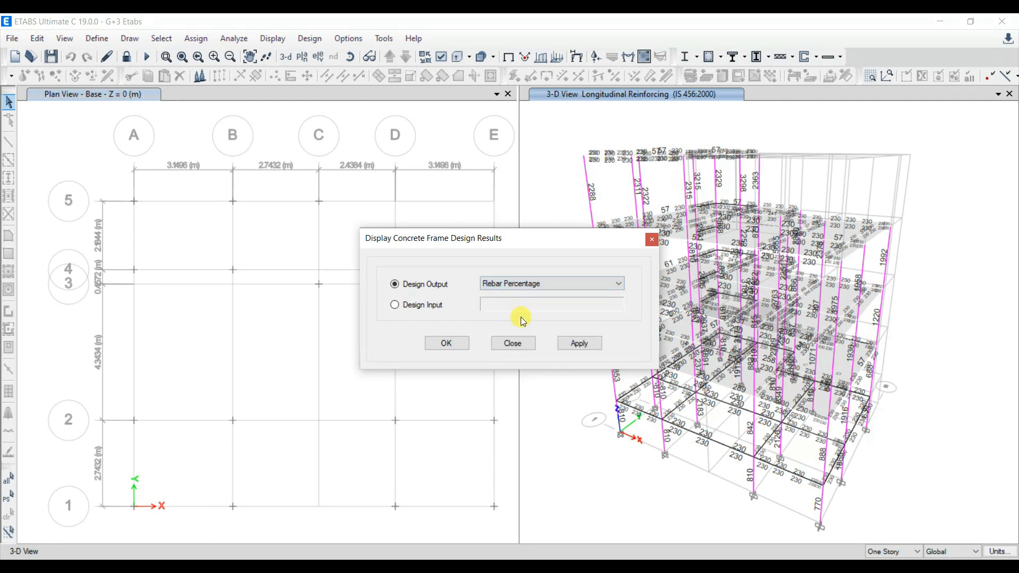
click(580, 344)
click(456, 345)
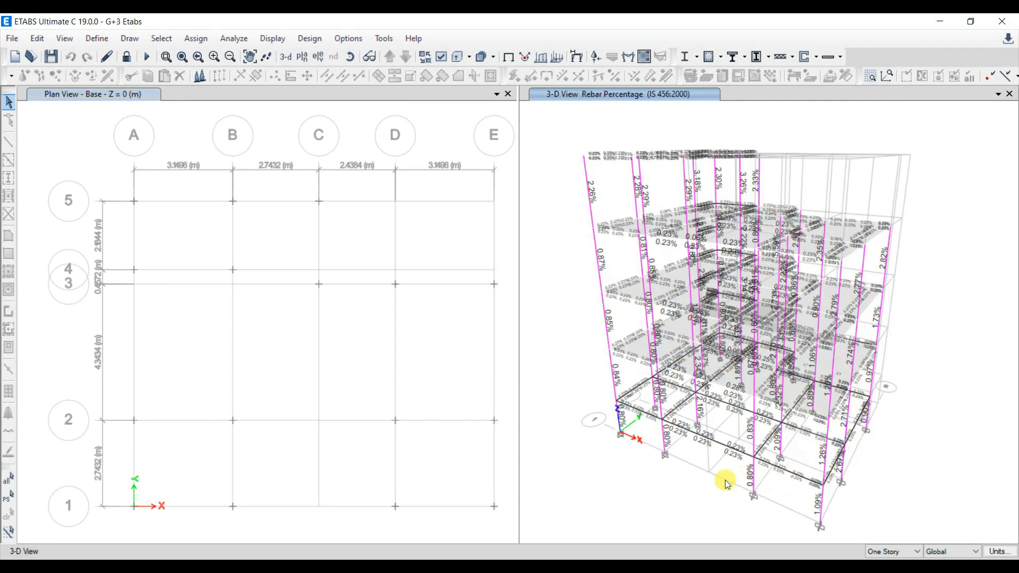
Open the detailed concrete design report of circular column C15 at the PLINTH level.
mouse_move(639, 188)
drag(752, 327, 821, 406)
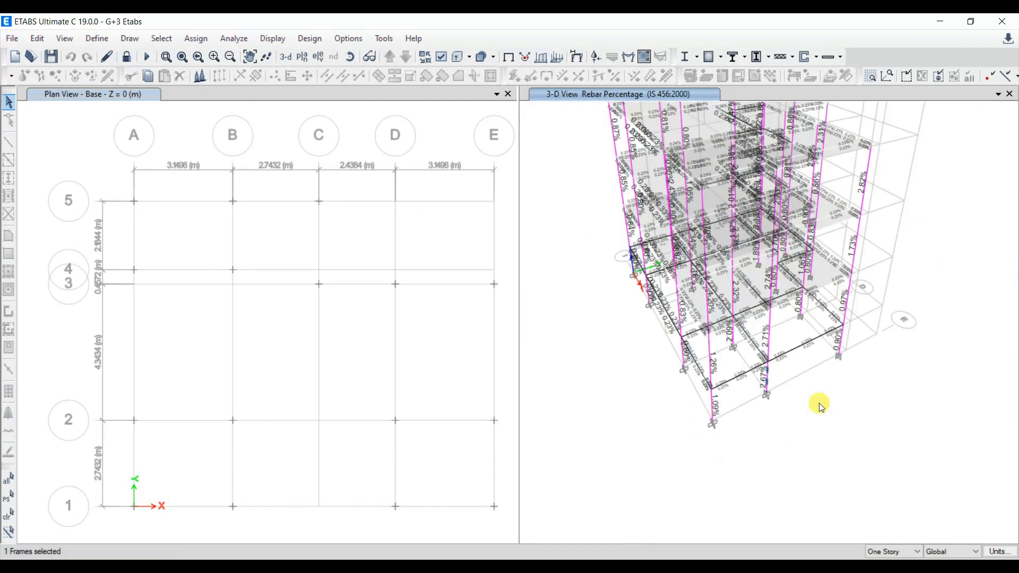
click(773, 379)
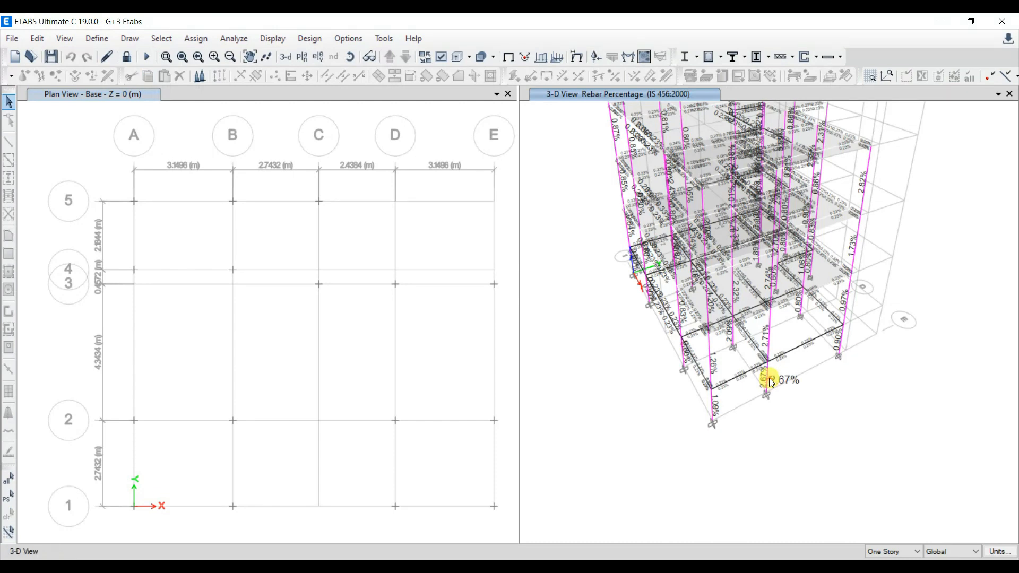
right_click(773, 379)
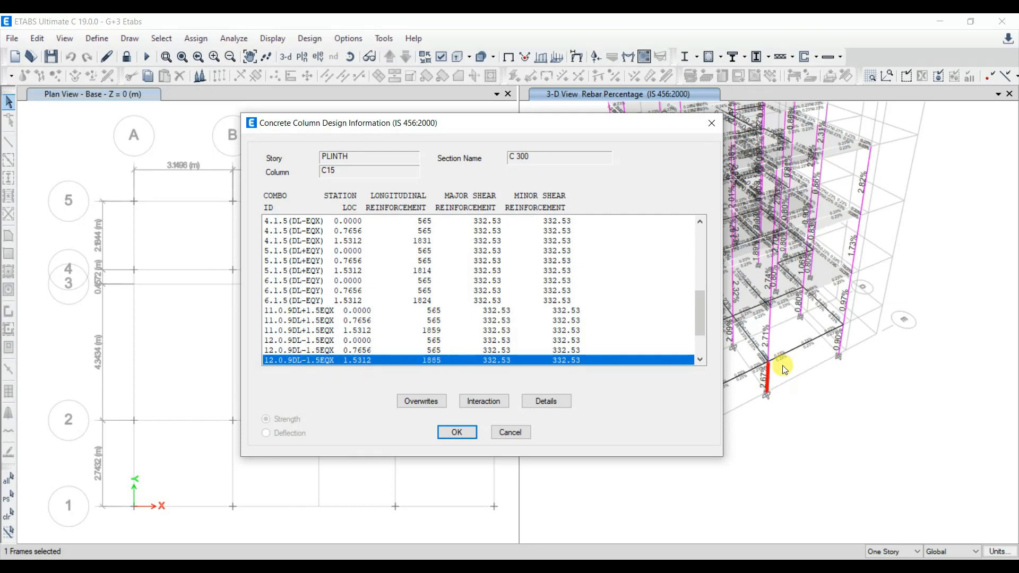
click(546, 401)
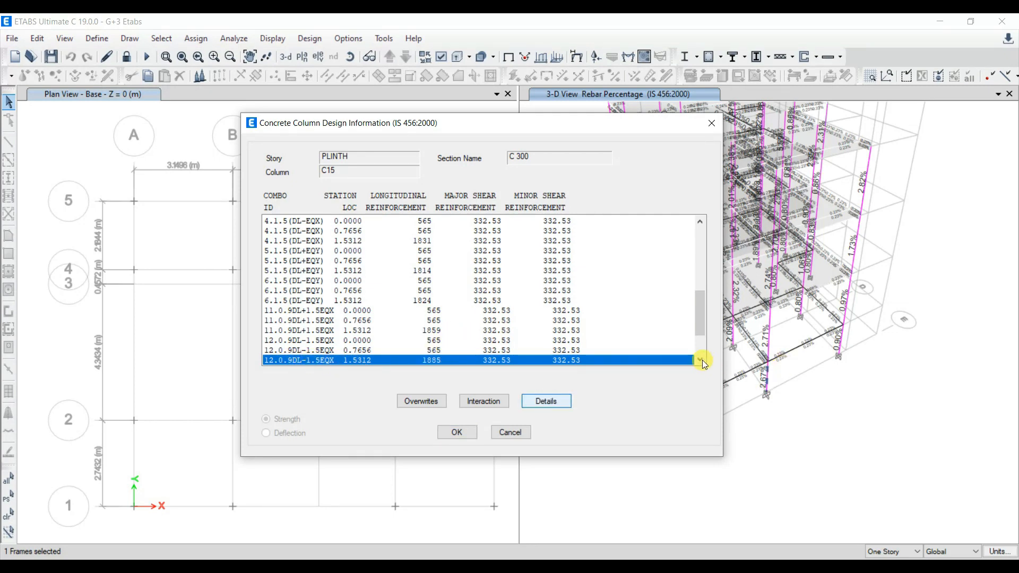
Examine the column's design summary, covering section and material properties, design forces and moments, joint shear, capacity ratios and additional moments.
scroll(584, 287, down, 1)
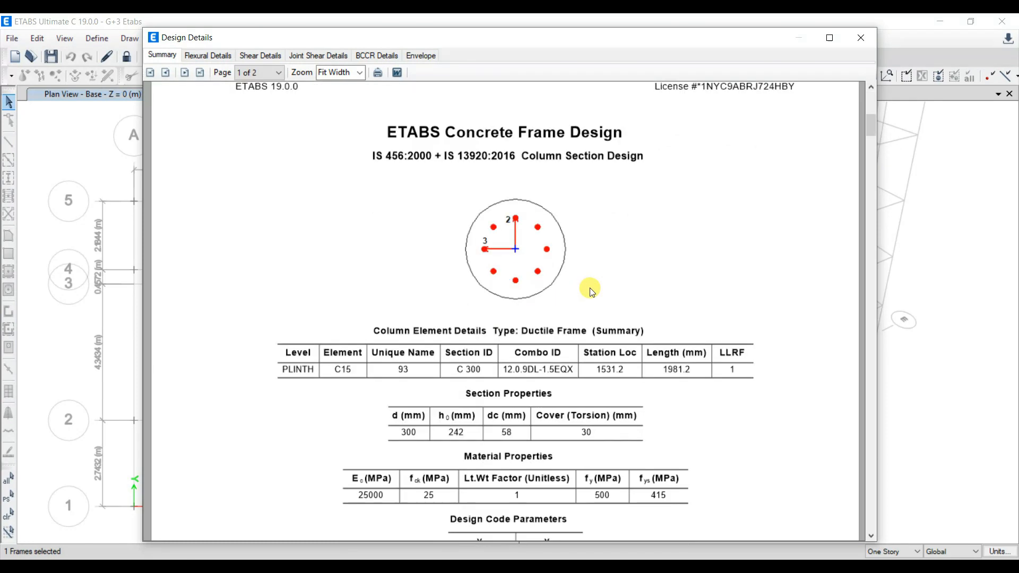
scroll(590, 289, down, 3)
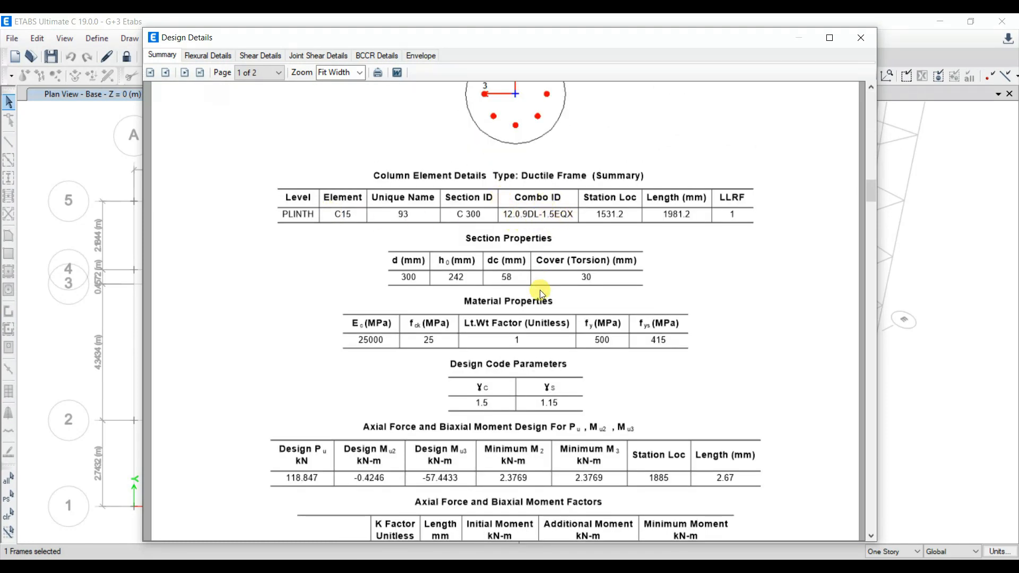
scroll(584, 292, down, 1)
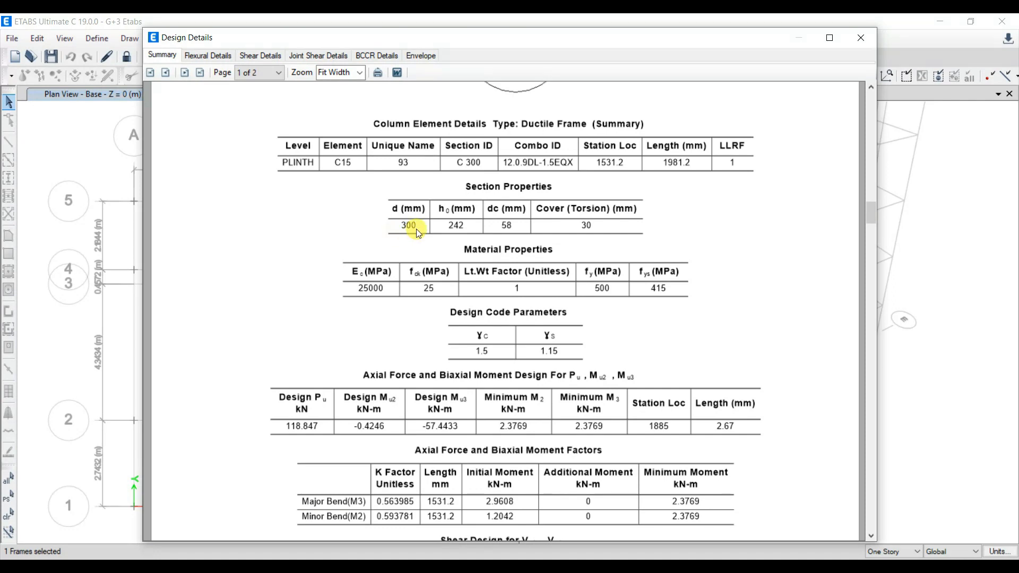
scroll(330, 424, down, 2)
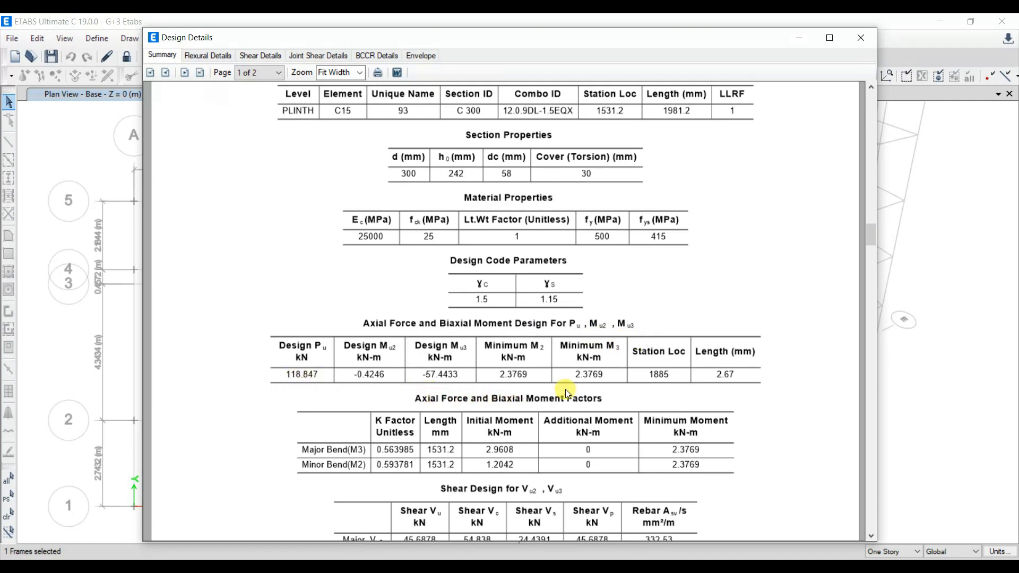
scroll(565, 390, down, 5)
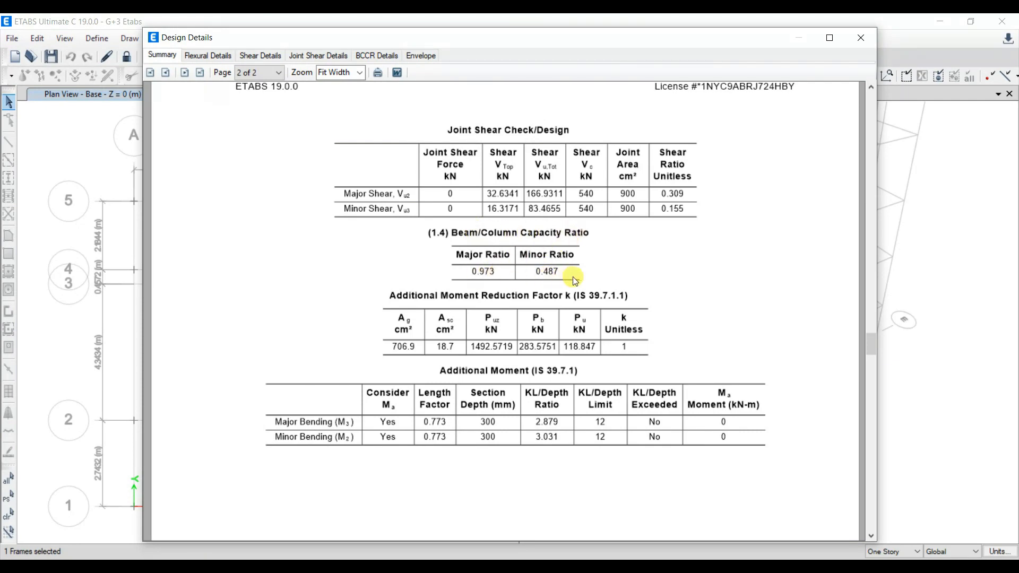
scroll(648, 323, down, 2)
scroll(648, 324, up, 2)
scroll(650, 328, up, 1)
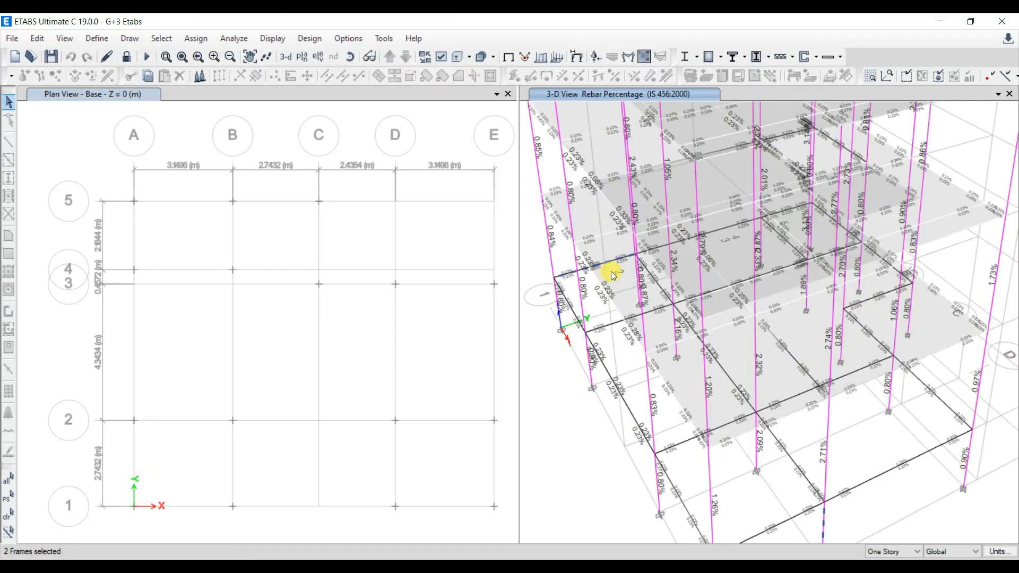
Open the design details of PLINTH beam B7 and review its factored forces and its flexural, shear and torsion reinforcement.
mouse_move(613, 260)
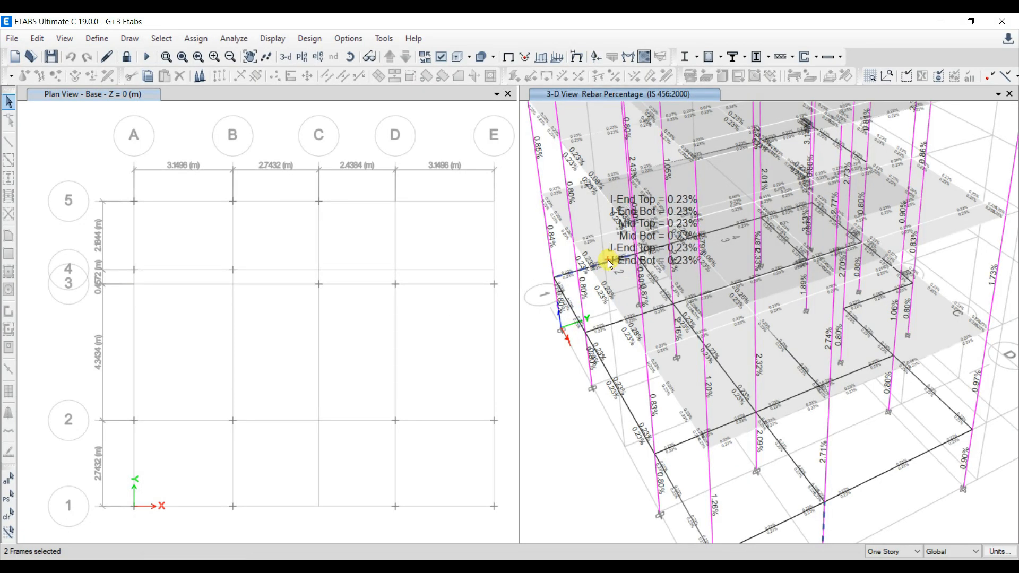
click(607, 259)
right_click(607, 263)
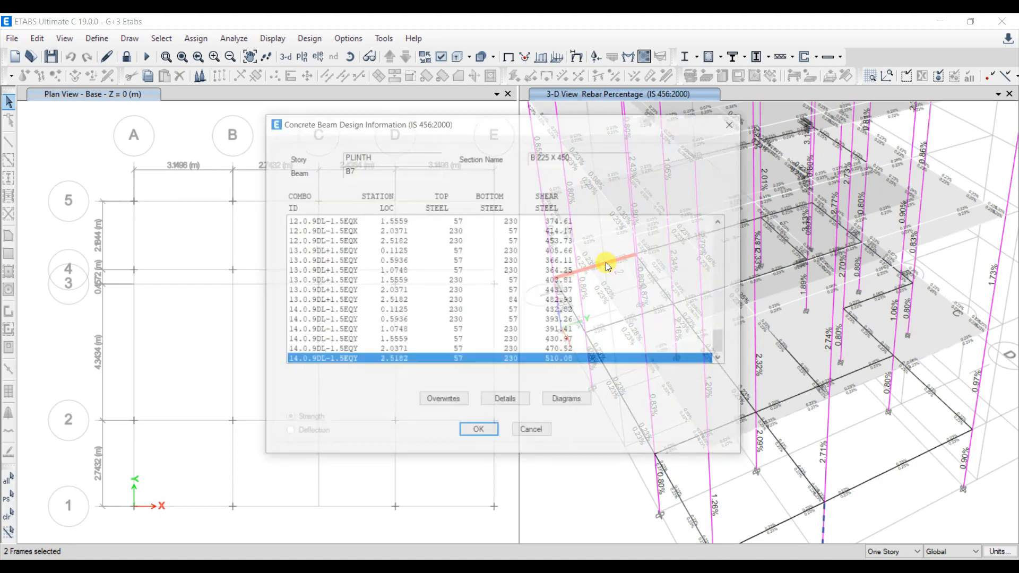
click(517, 402)
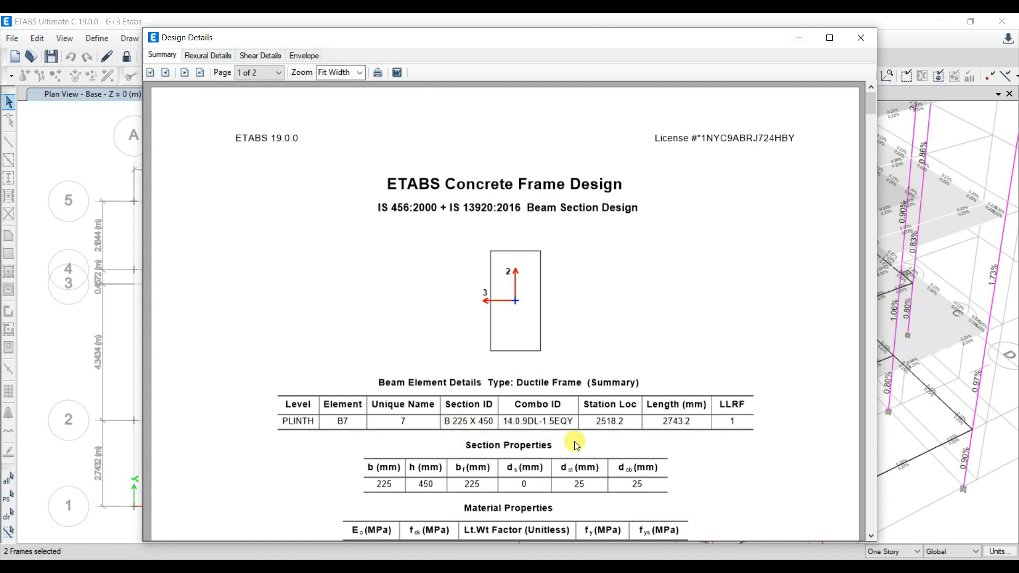
scroll(576, 443, down, 10)
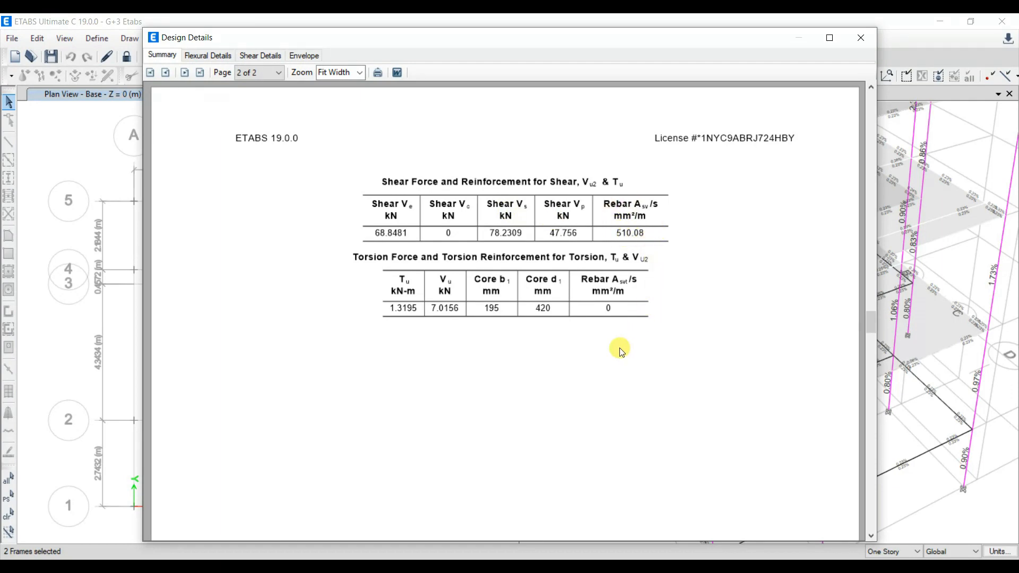
scroll(452, 357, up, 3)
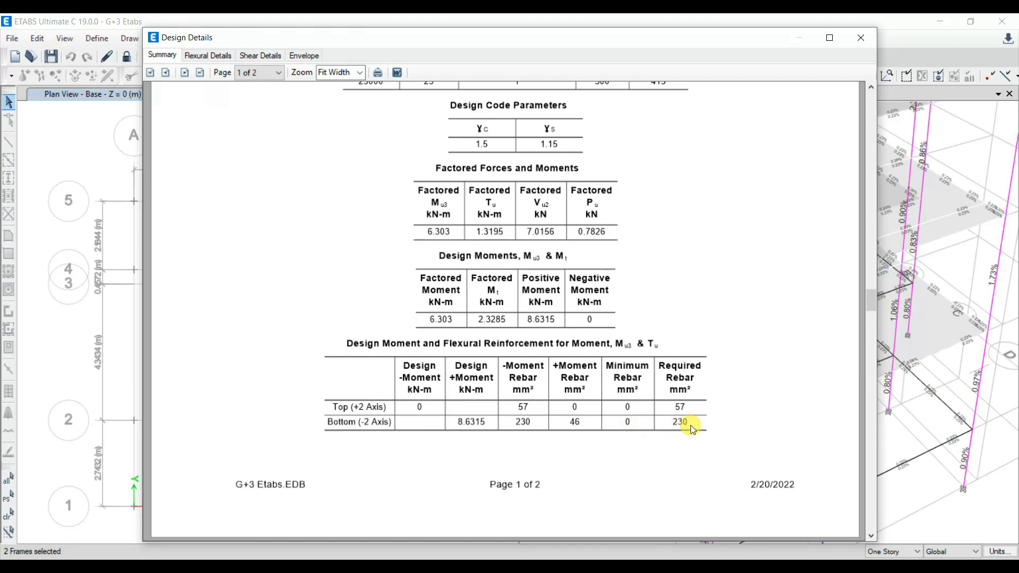
scroll(714, 357, up, 2)
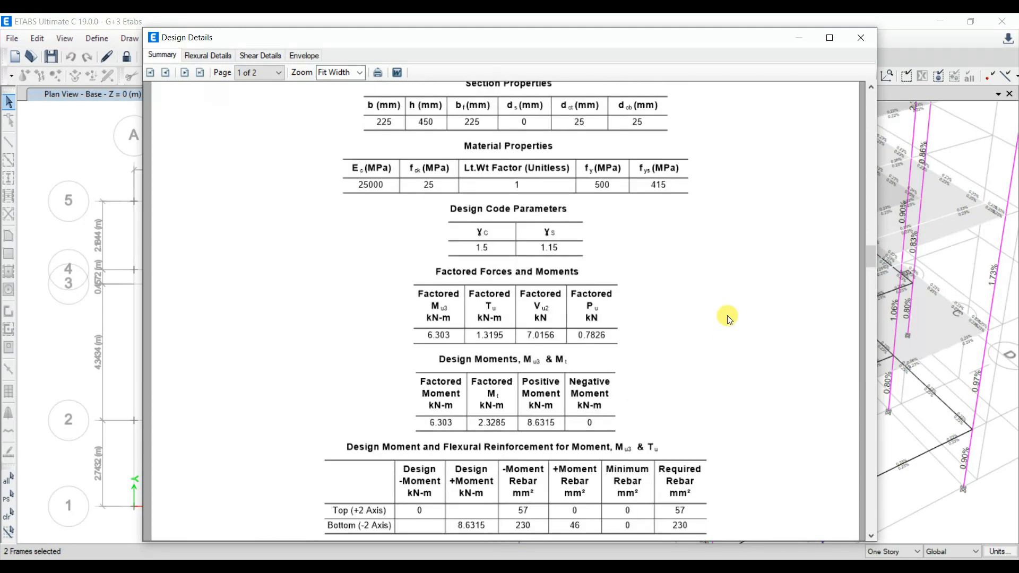
click(858, 38)
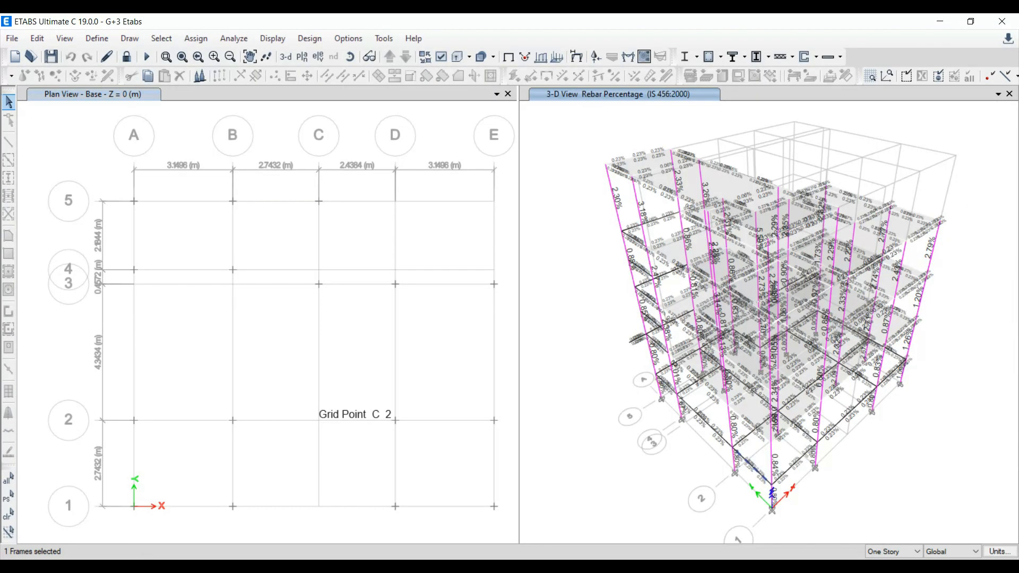